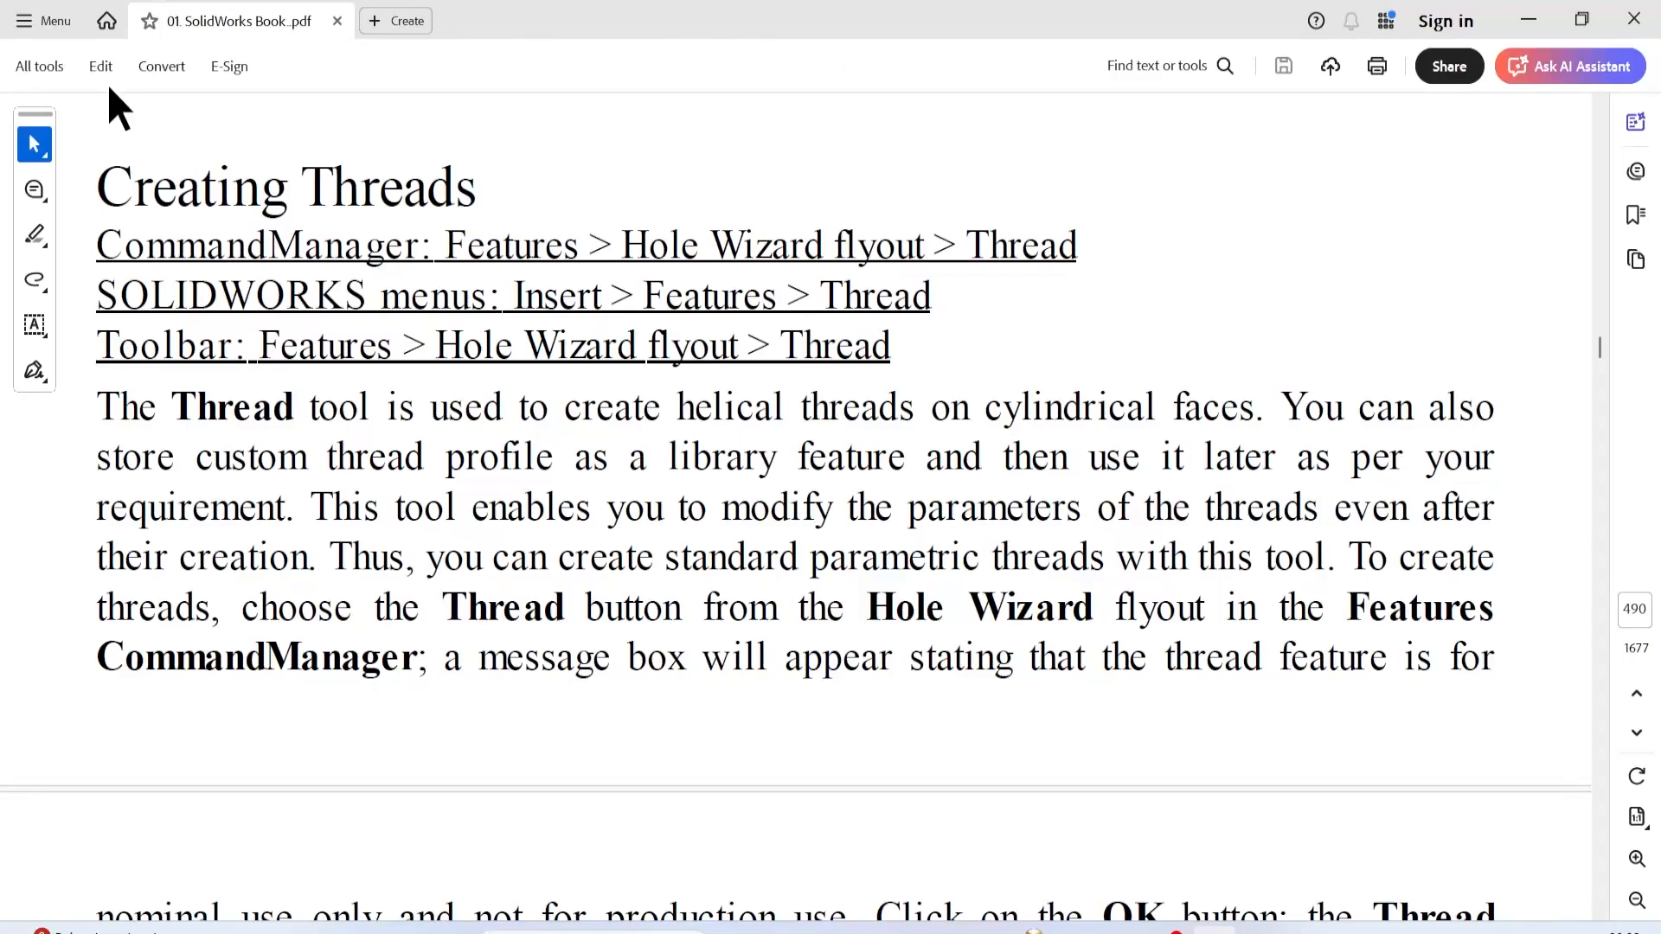
Read the Creating Threads section of the SolidWorks book, including the thread rollout descriptions and the selected face and edge figure.
left_click_drag(98, 186, 476, 212)
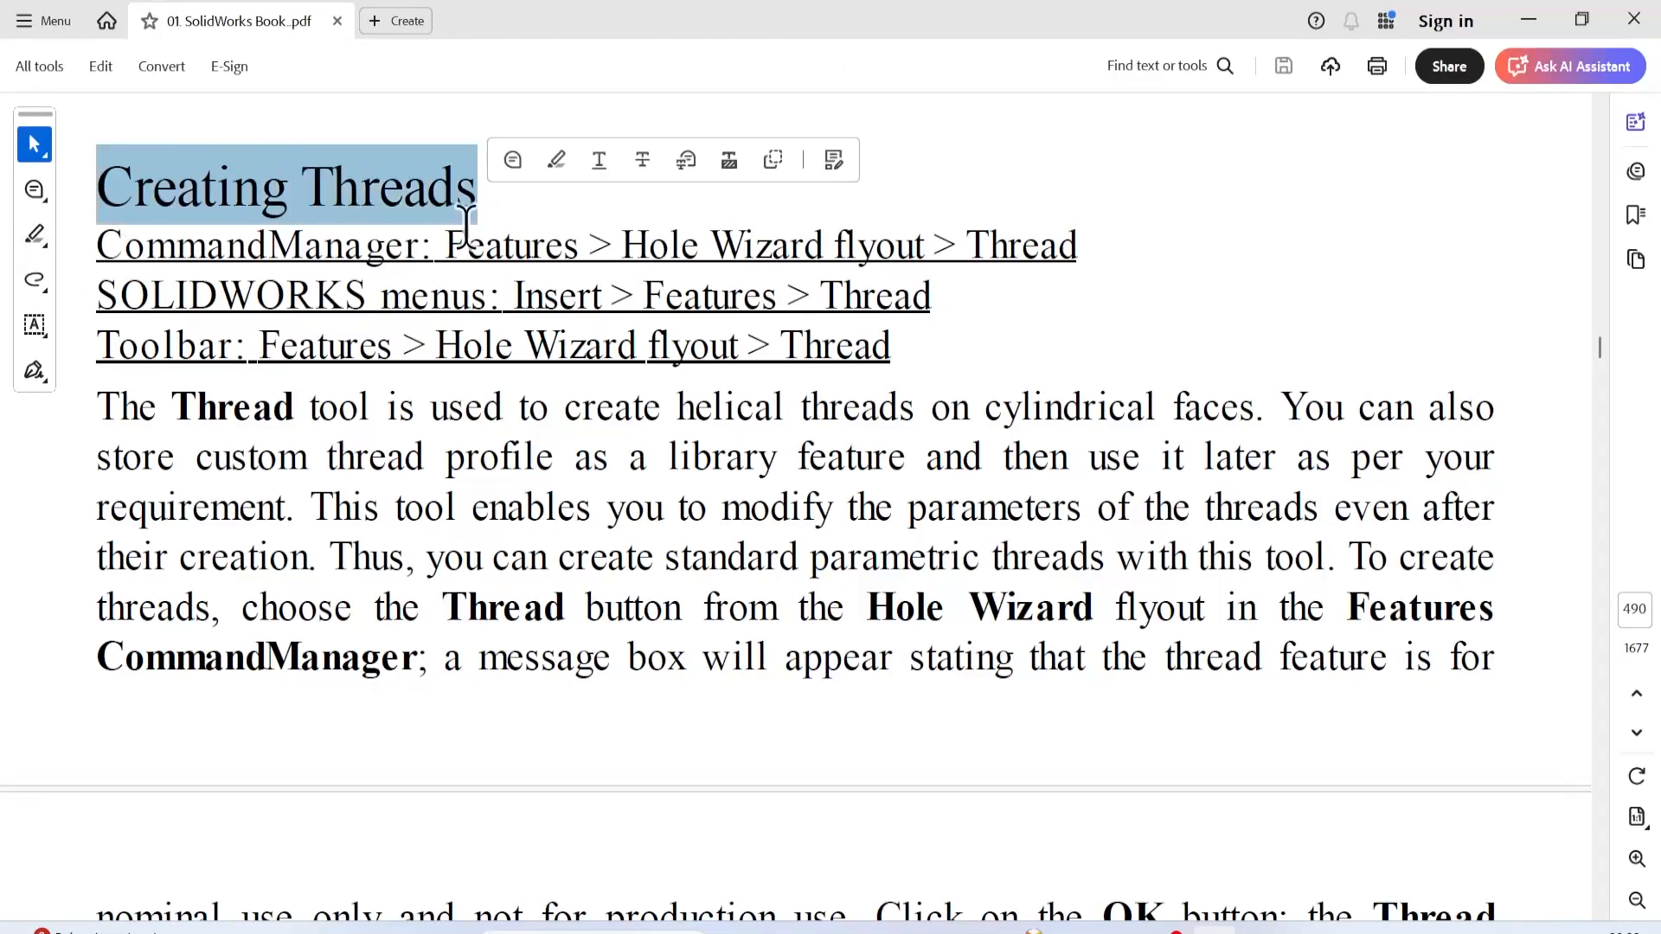
left_click(512, 597)
scroll(513, 597, "down", 15)
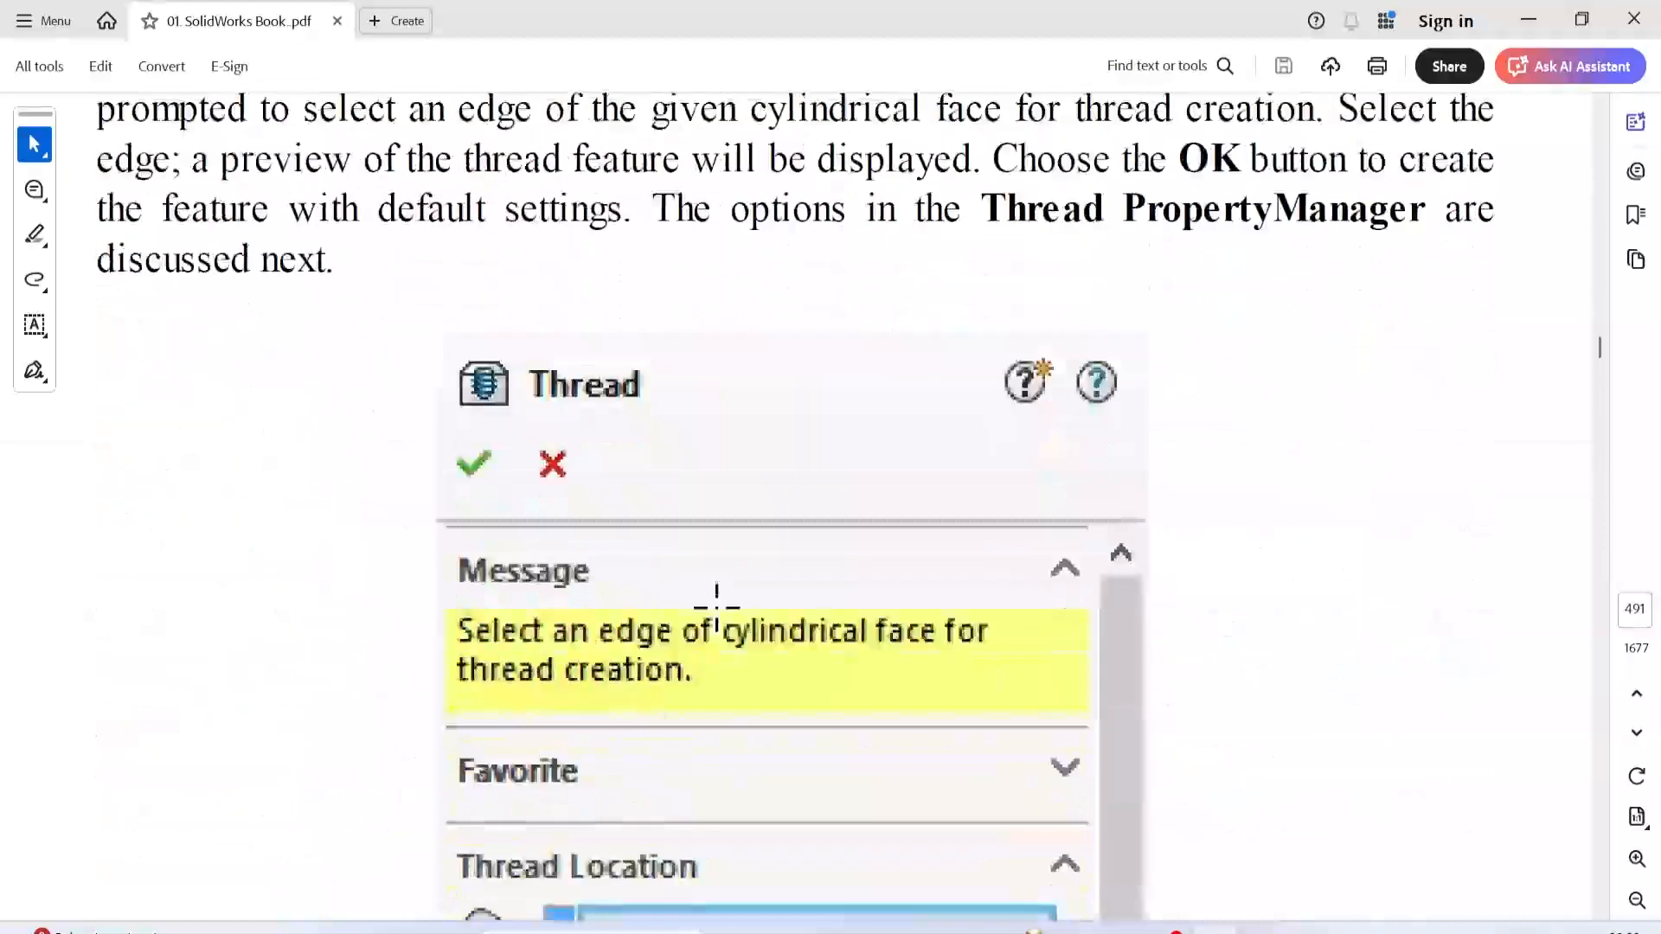
scroll(745, 614, "down", 15)
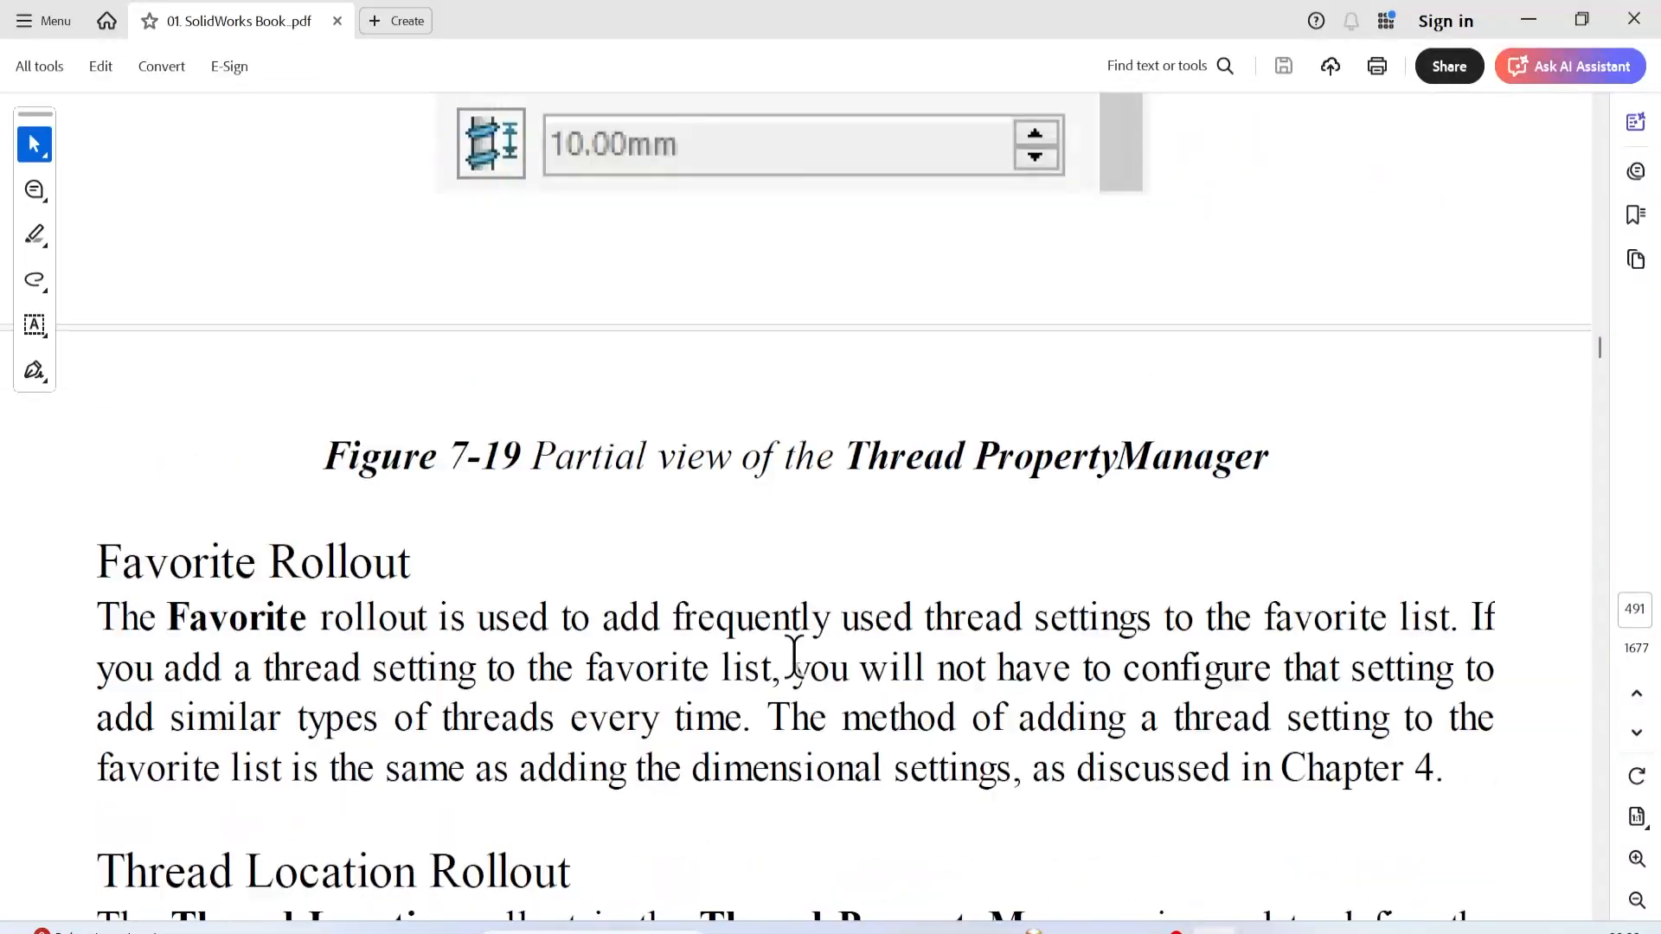
scroll(788, 638, "down", 15)
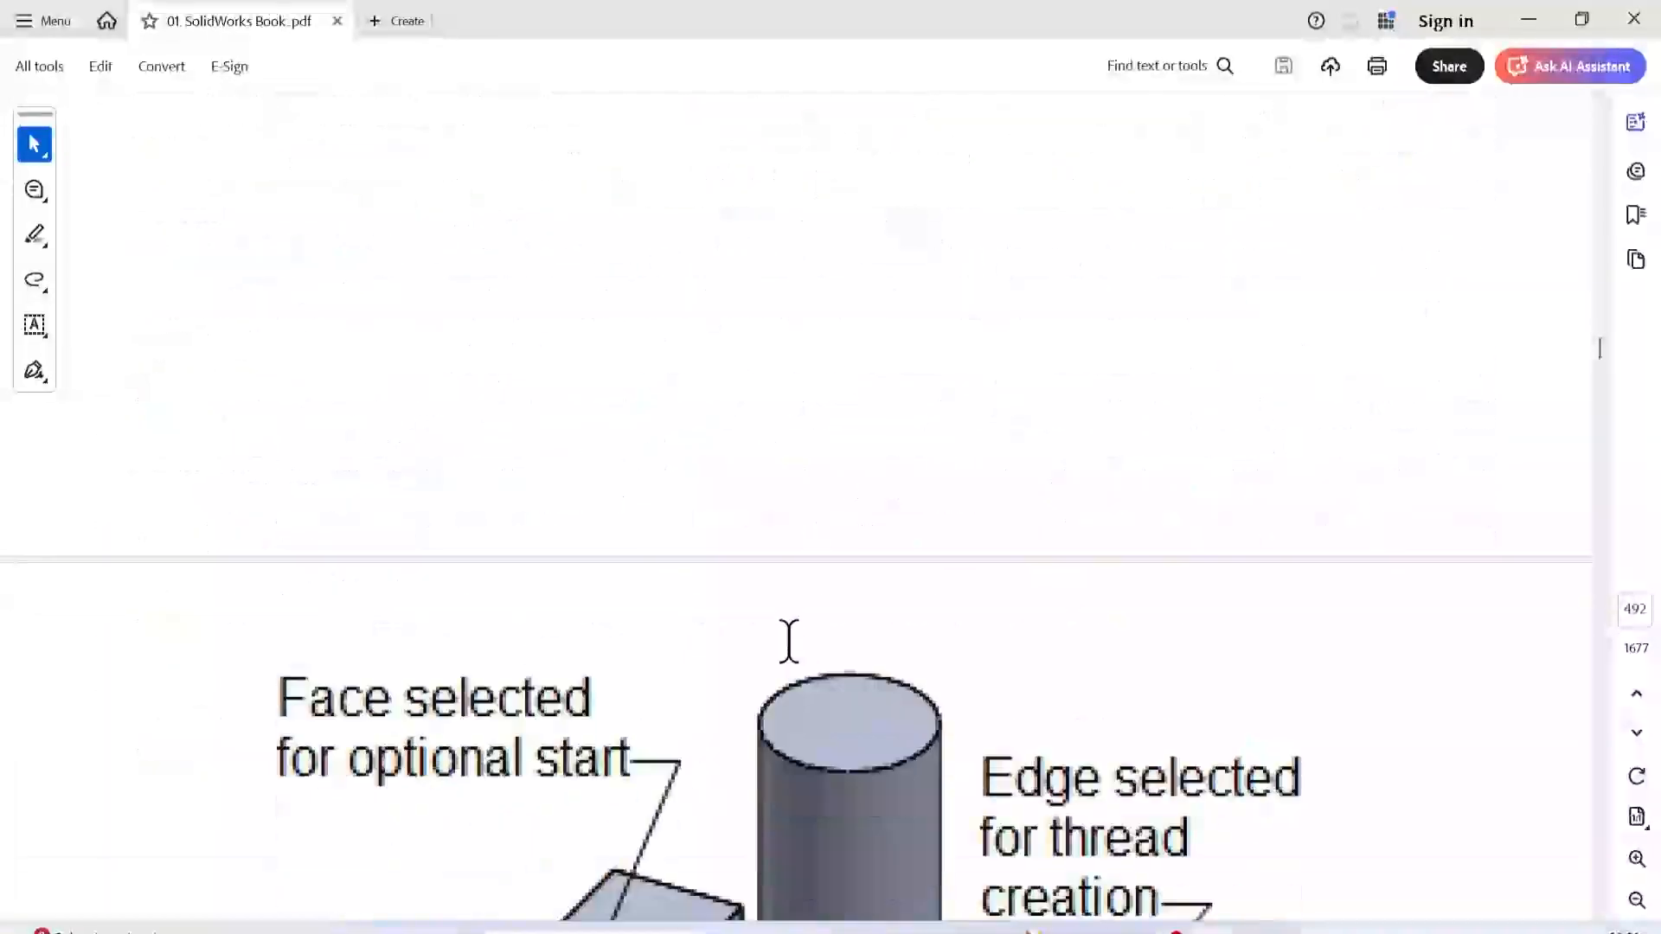
scroll(816, 689, "down", 10)
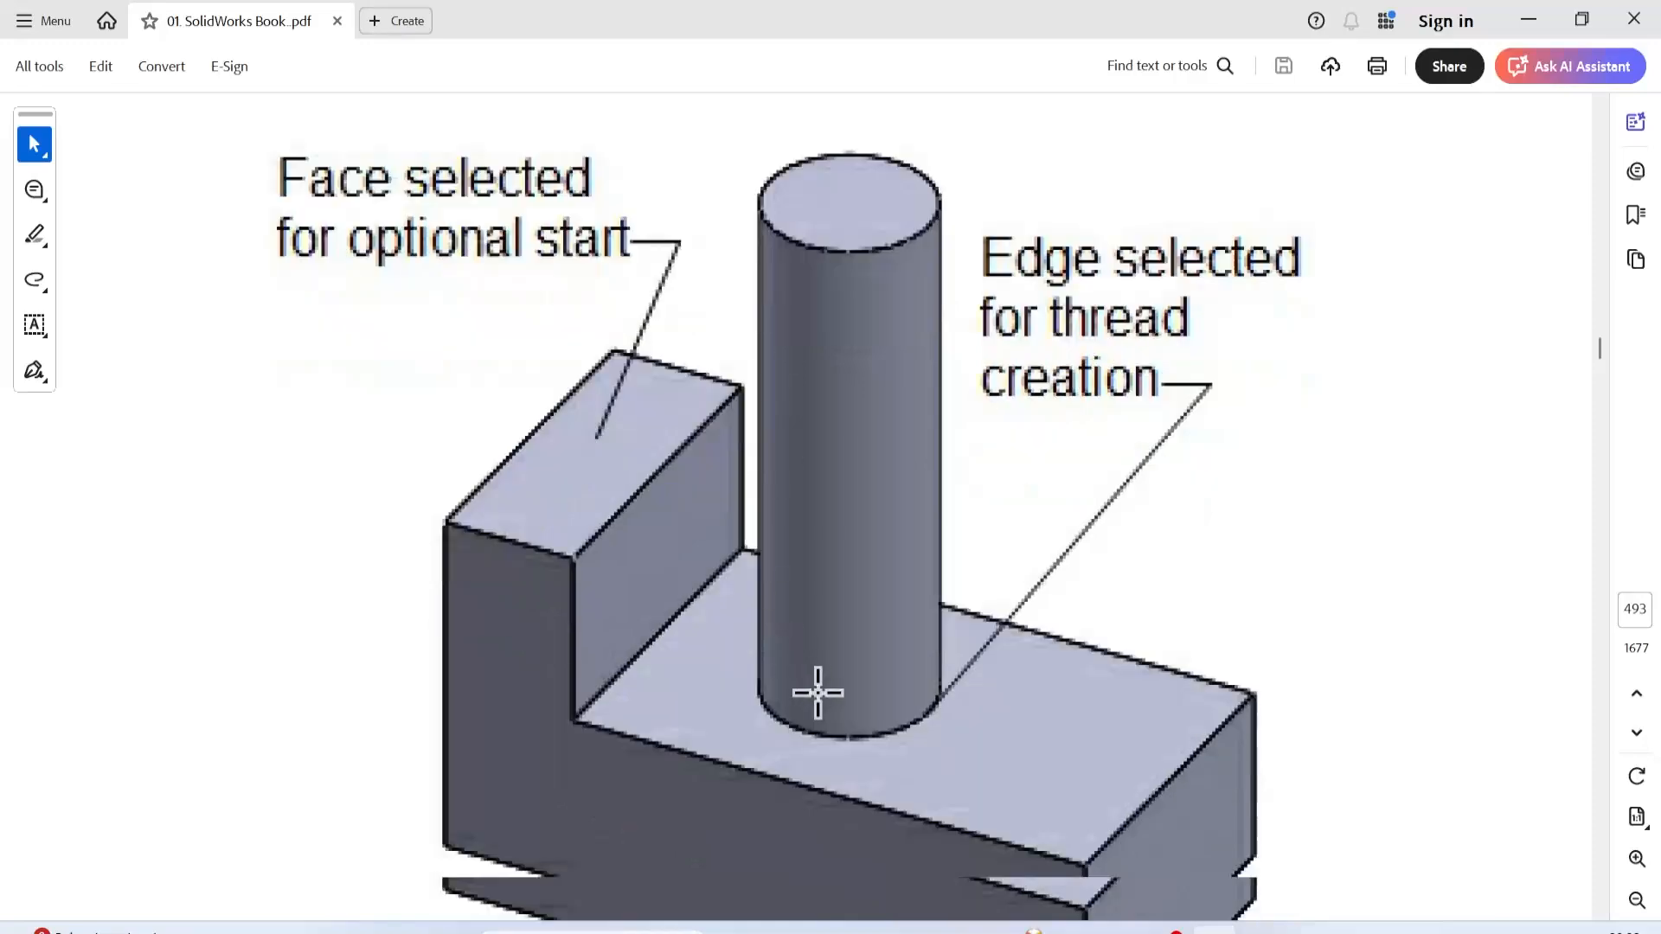
scroll(843, 692, "up", 10)
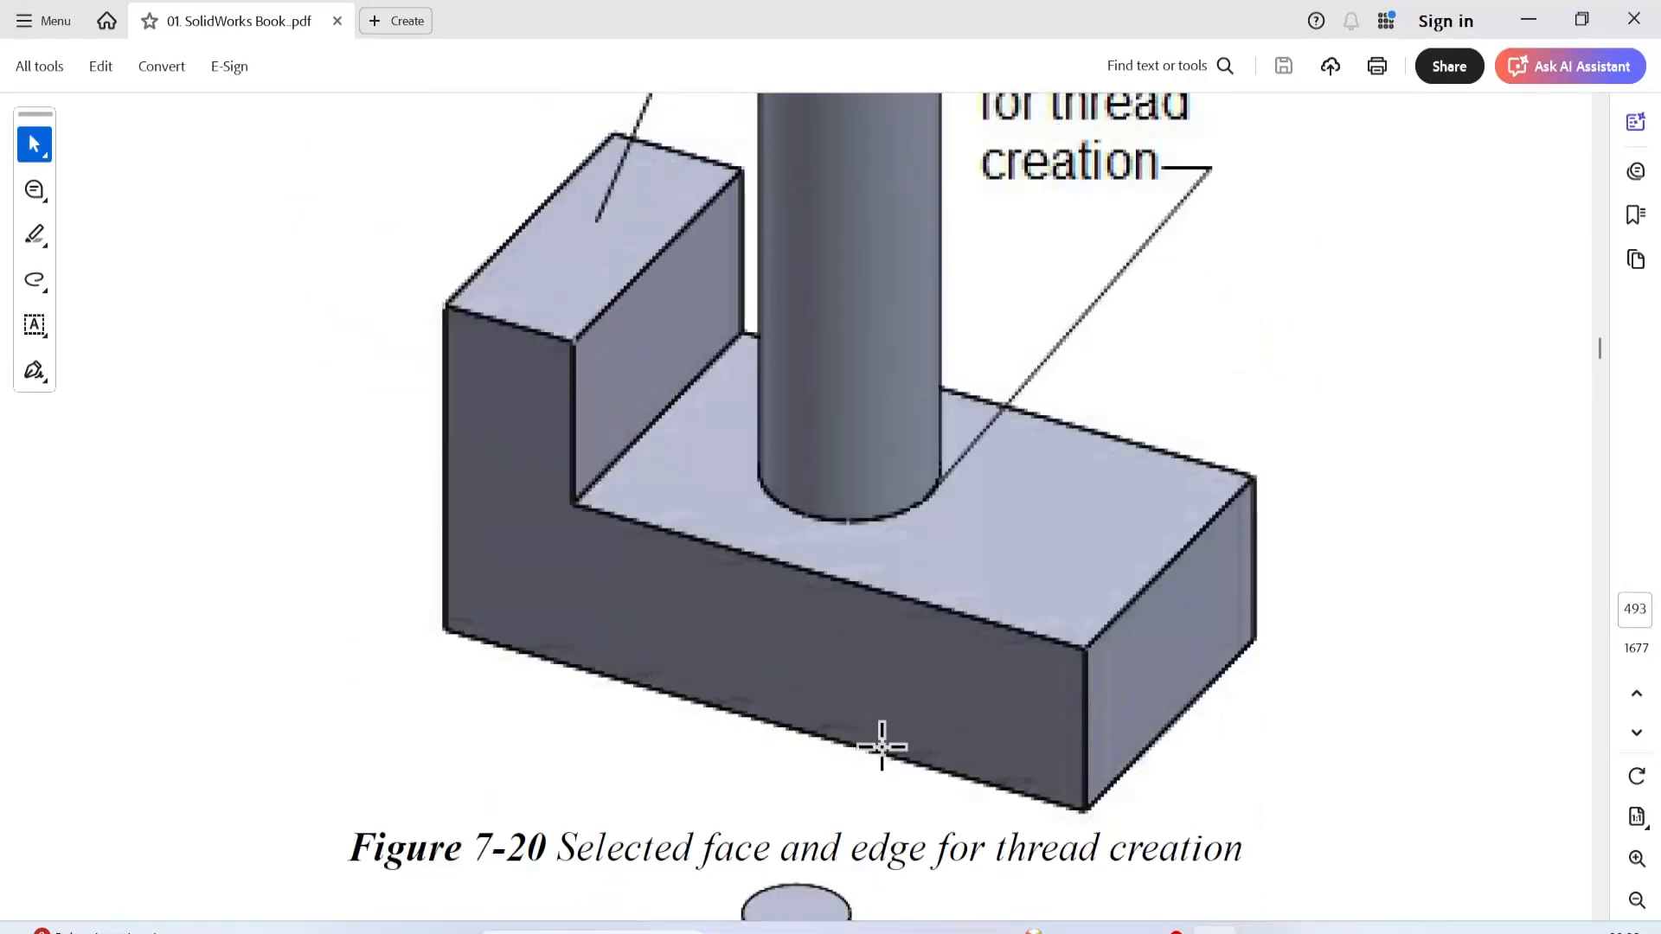
scroll(949, 699, "down", 12)
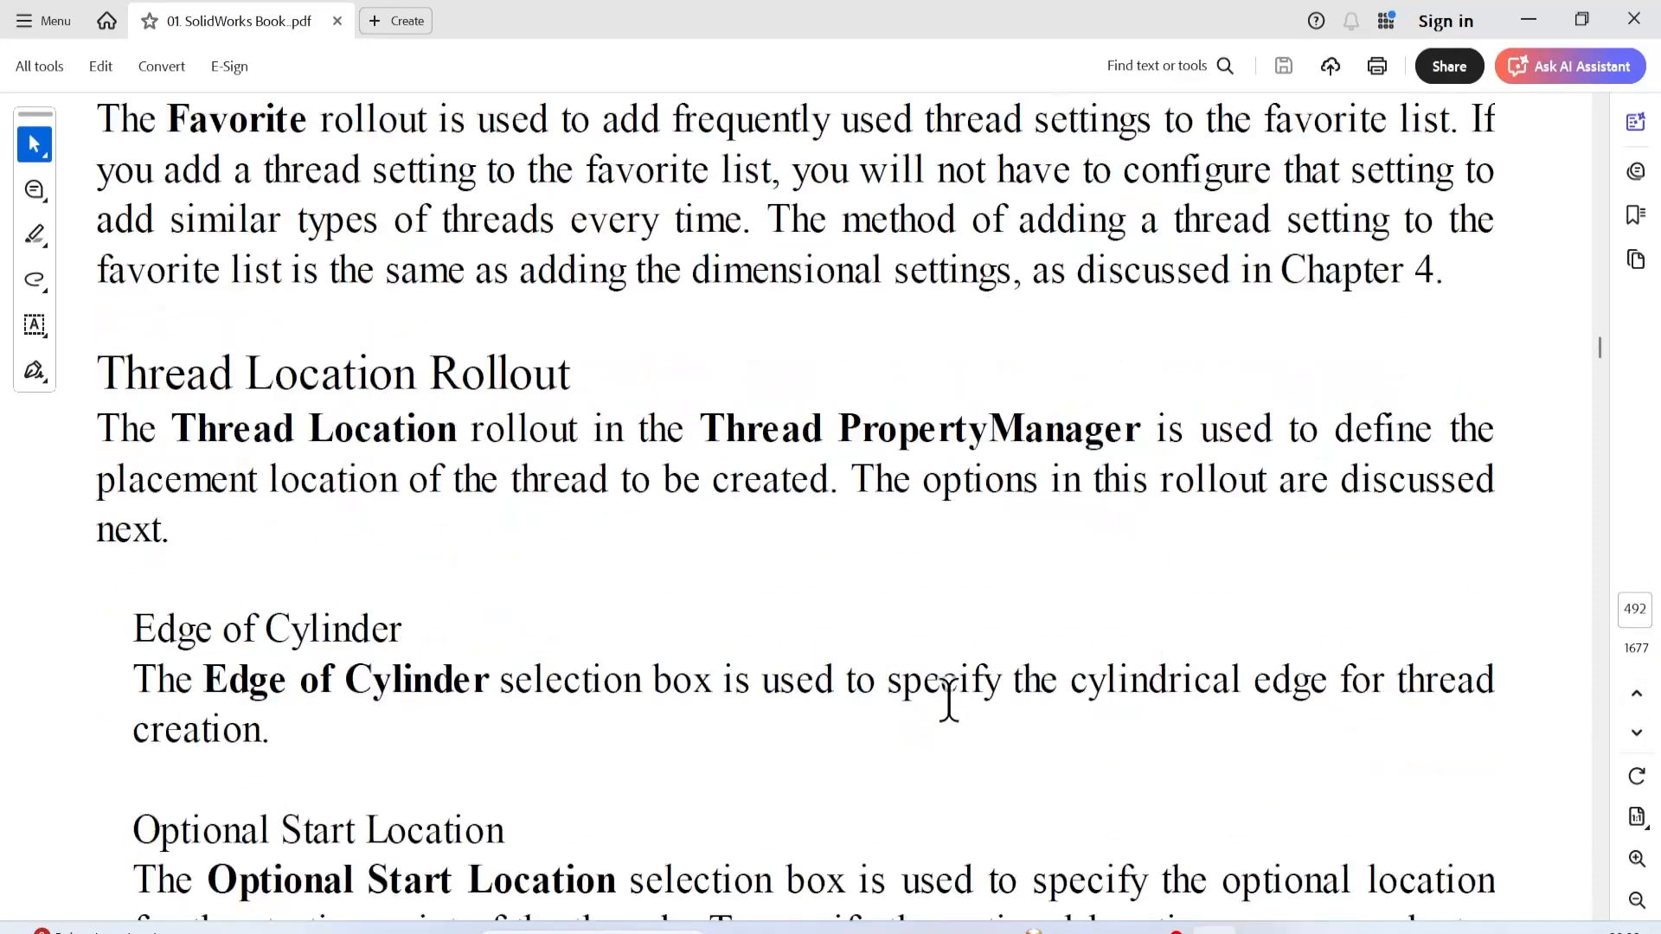
scroll(949, 699, "down", 10)
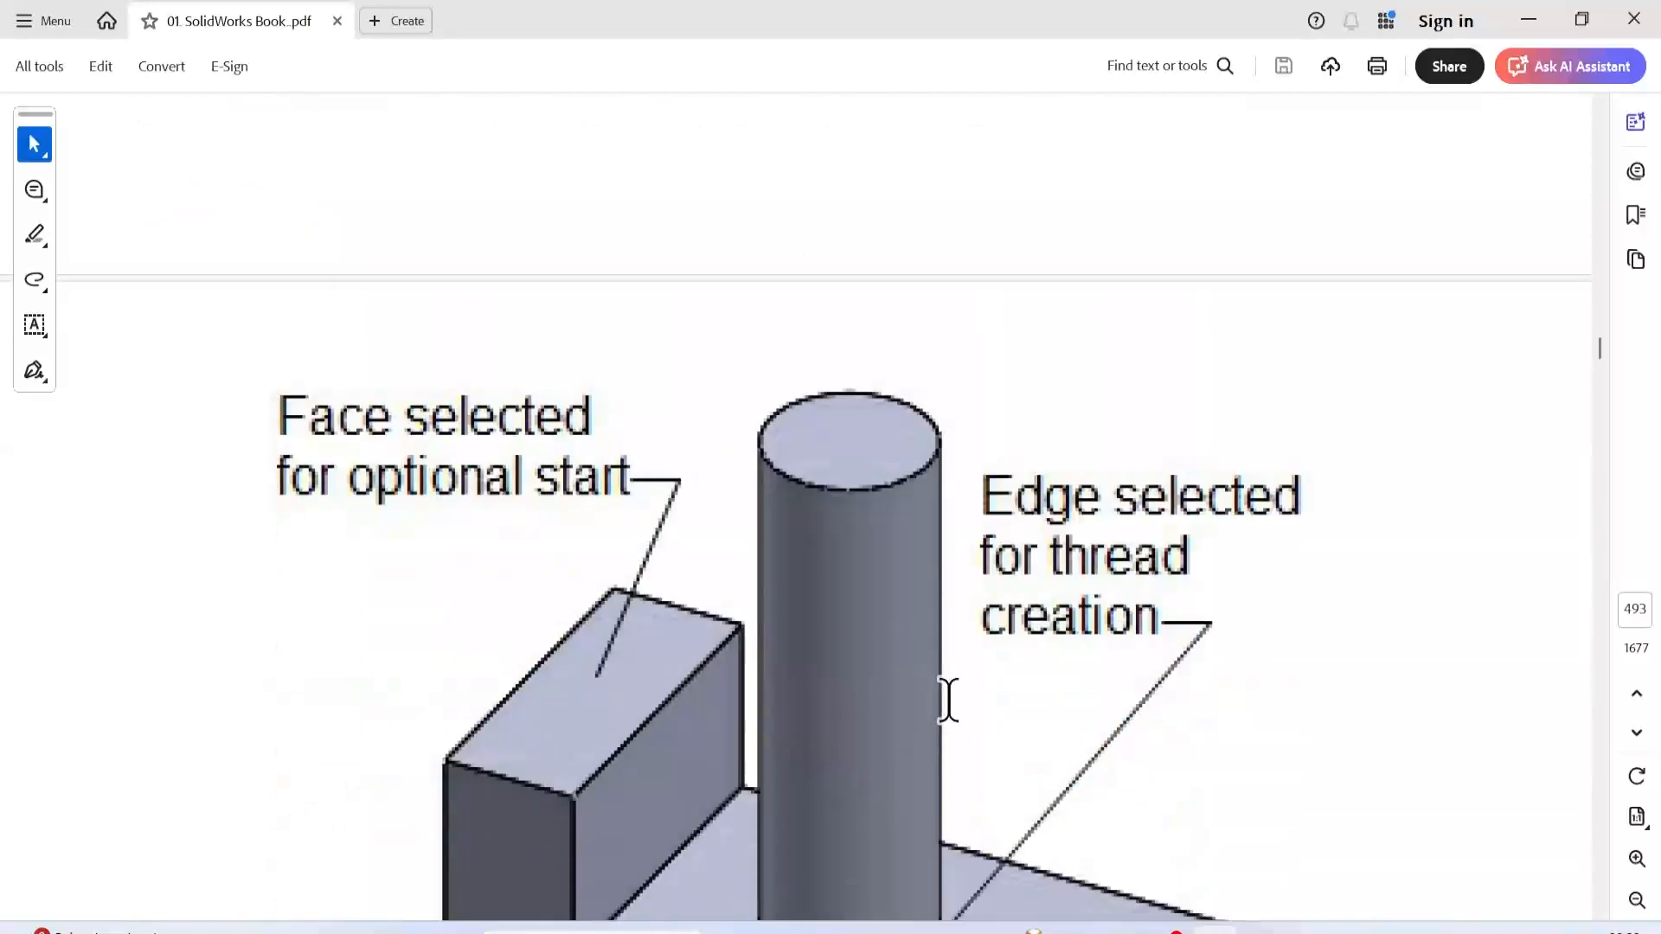
scroll(1211, 705, "up", 3)
Look back through the preceding Advanced Hole pages, returning to the Creating Threads heading on page 490.
left_click(1643, 702)
left_click(1644, 702)
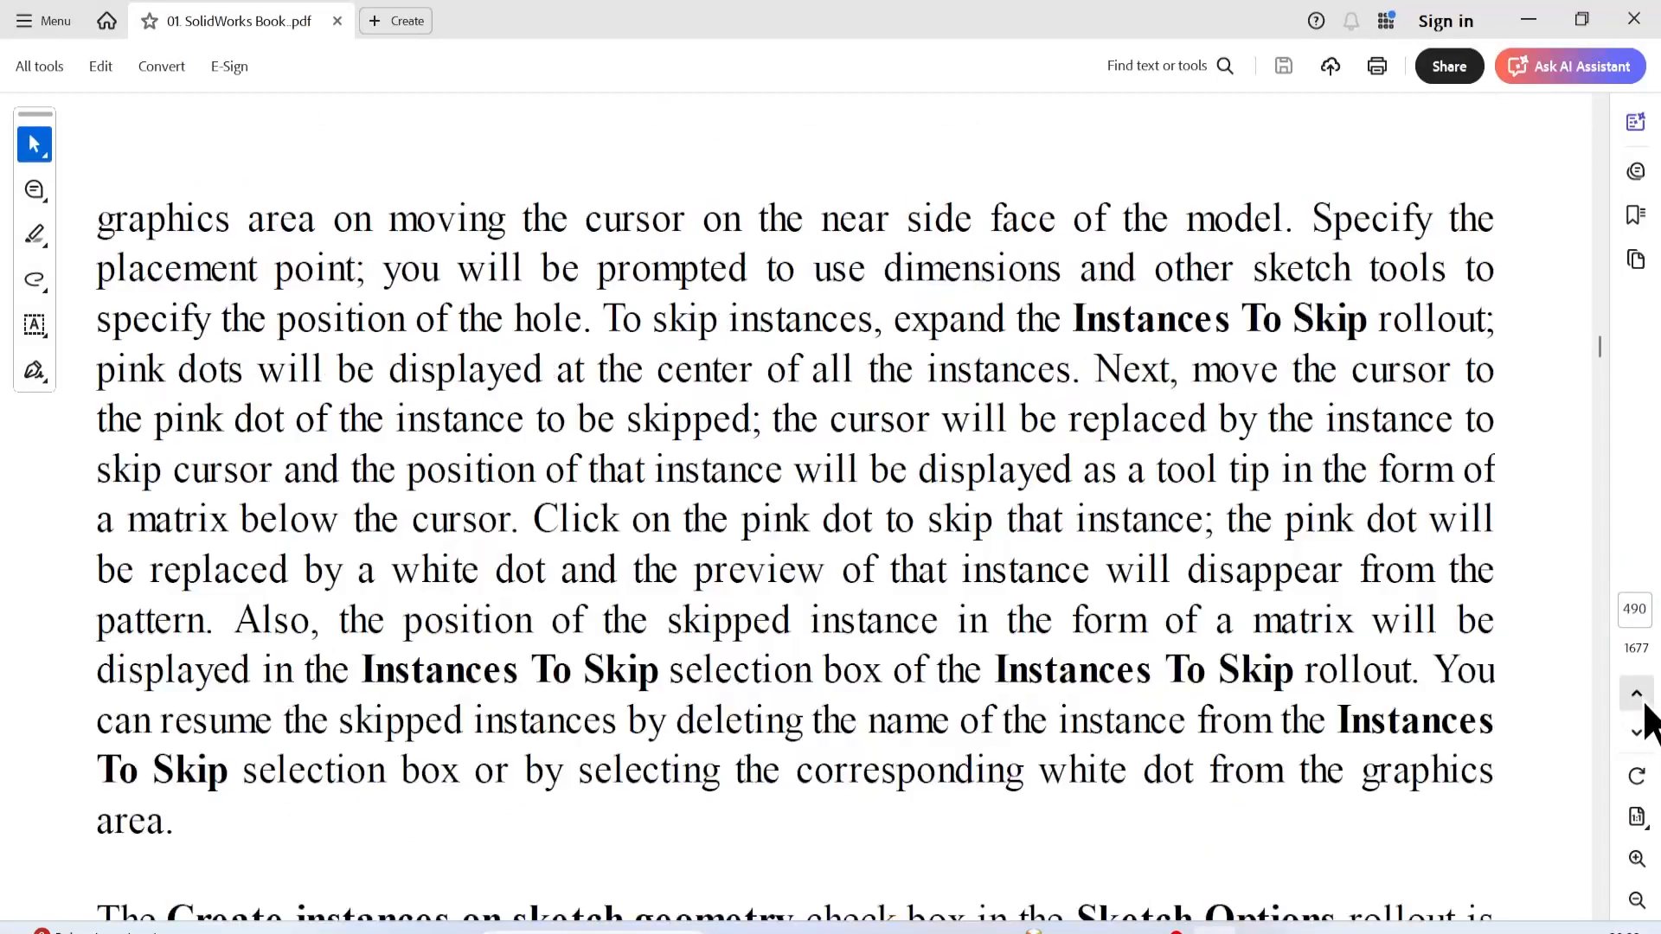
scroll(1057, 701, "up", 6)
scroll(1061, 699, "up", 6)
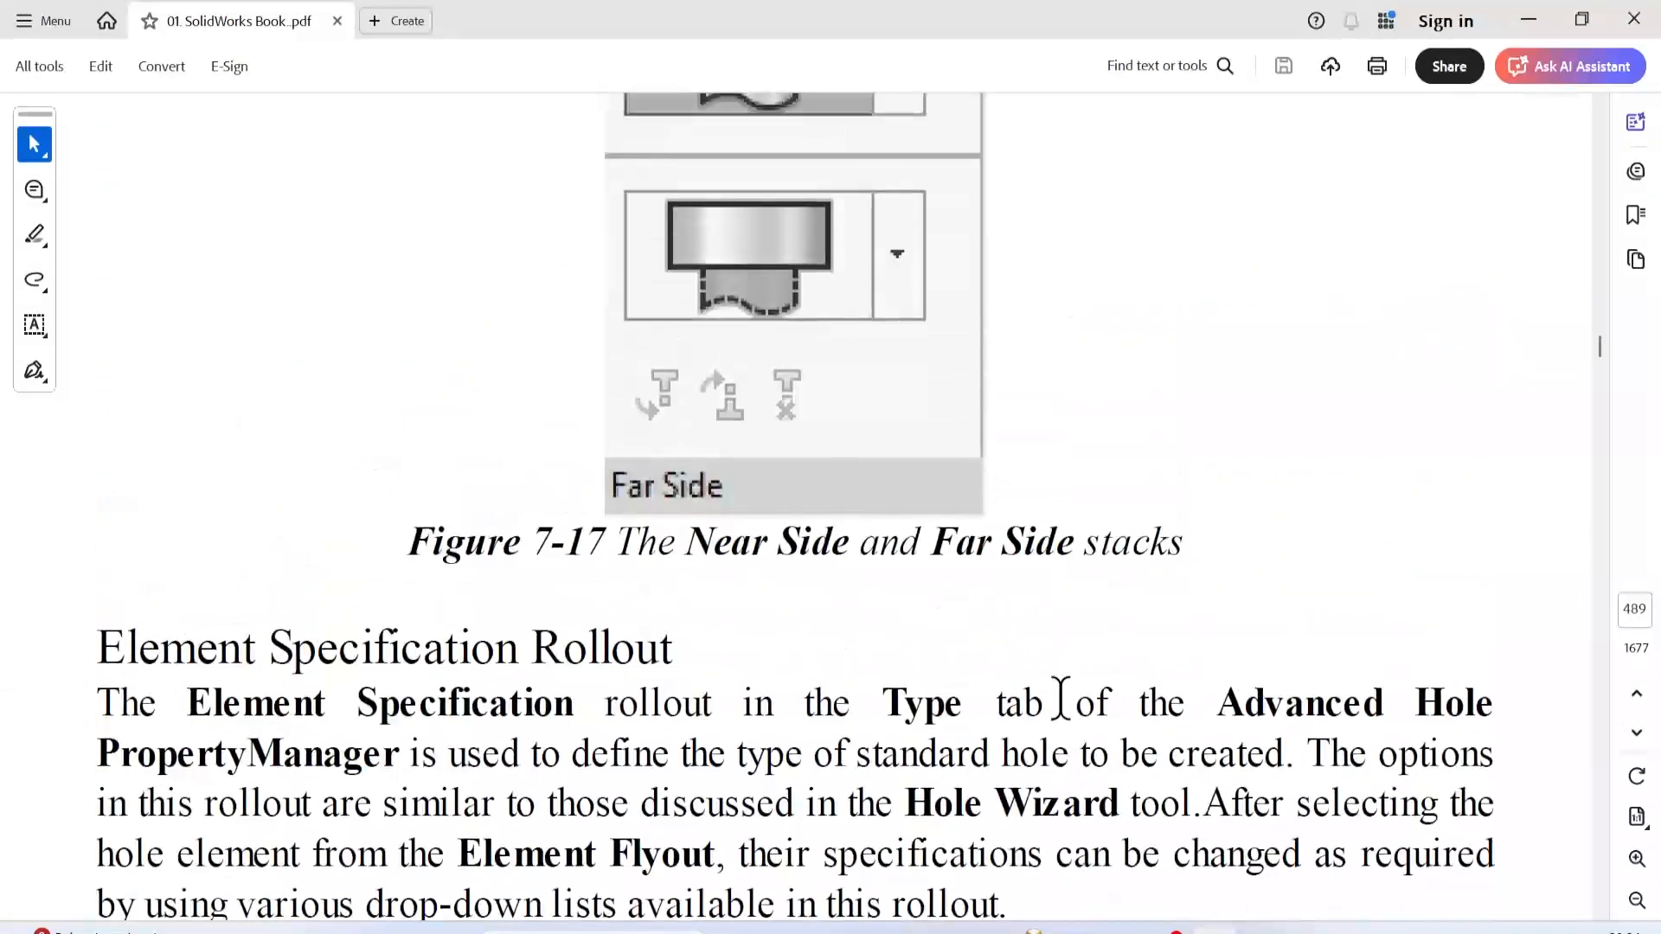
scroll(1061, 699, "down", 8)
scroll(1082, 697, "down", 15)
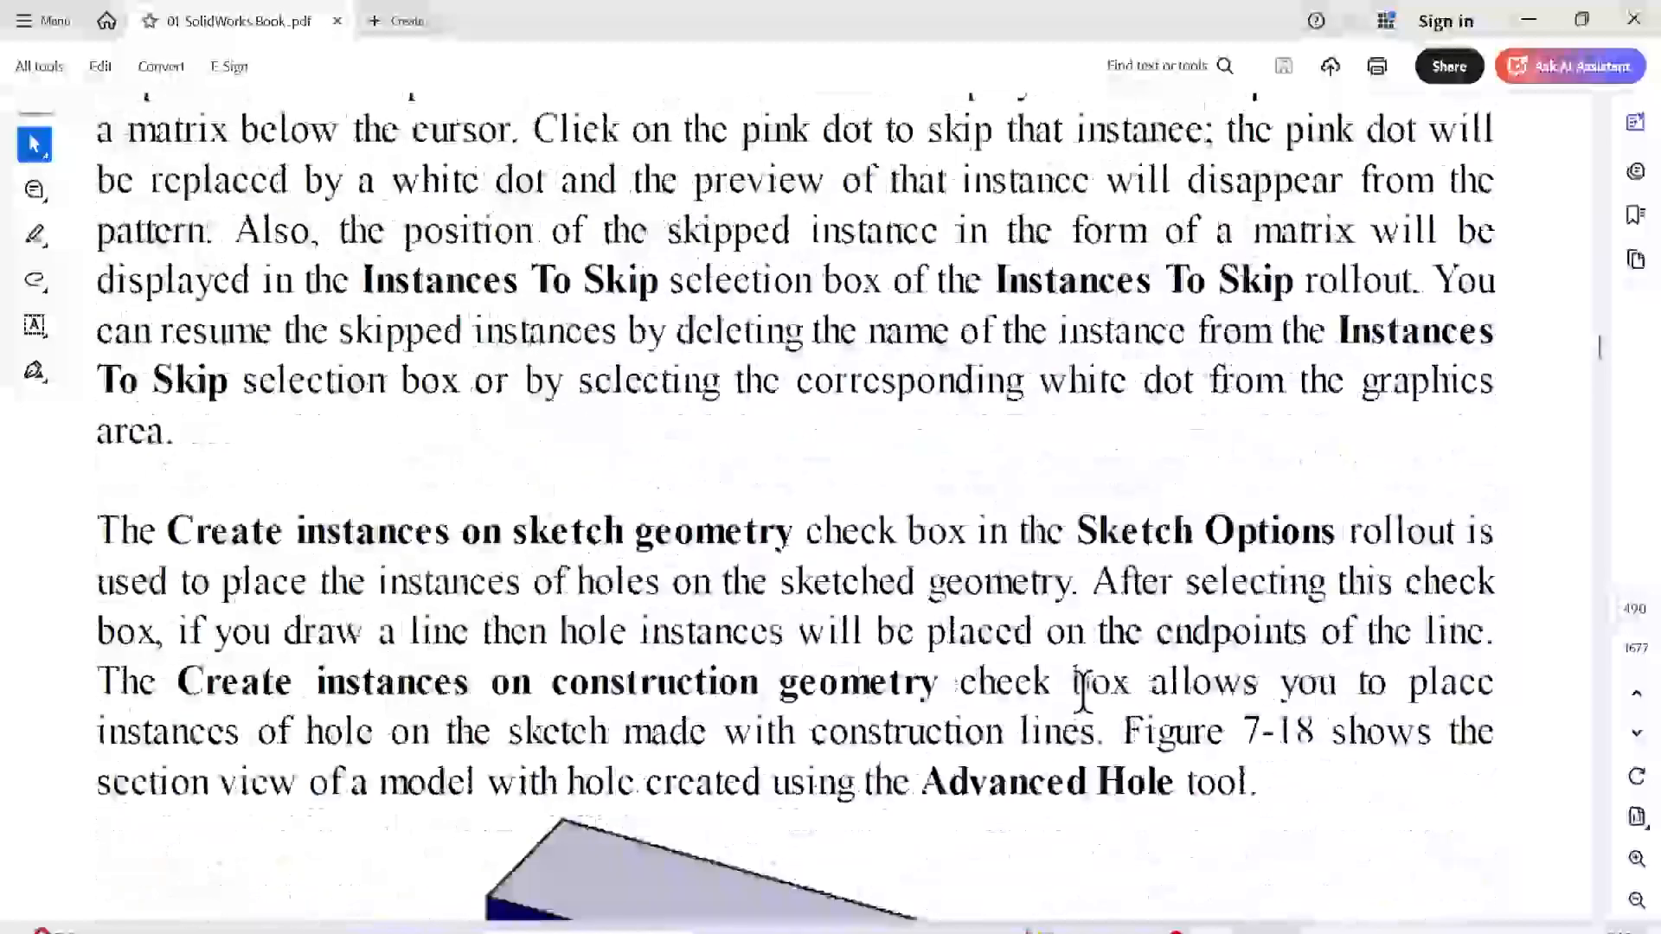
scroll(1082, 679, "down", 5)
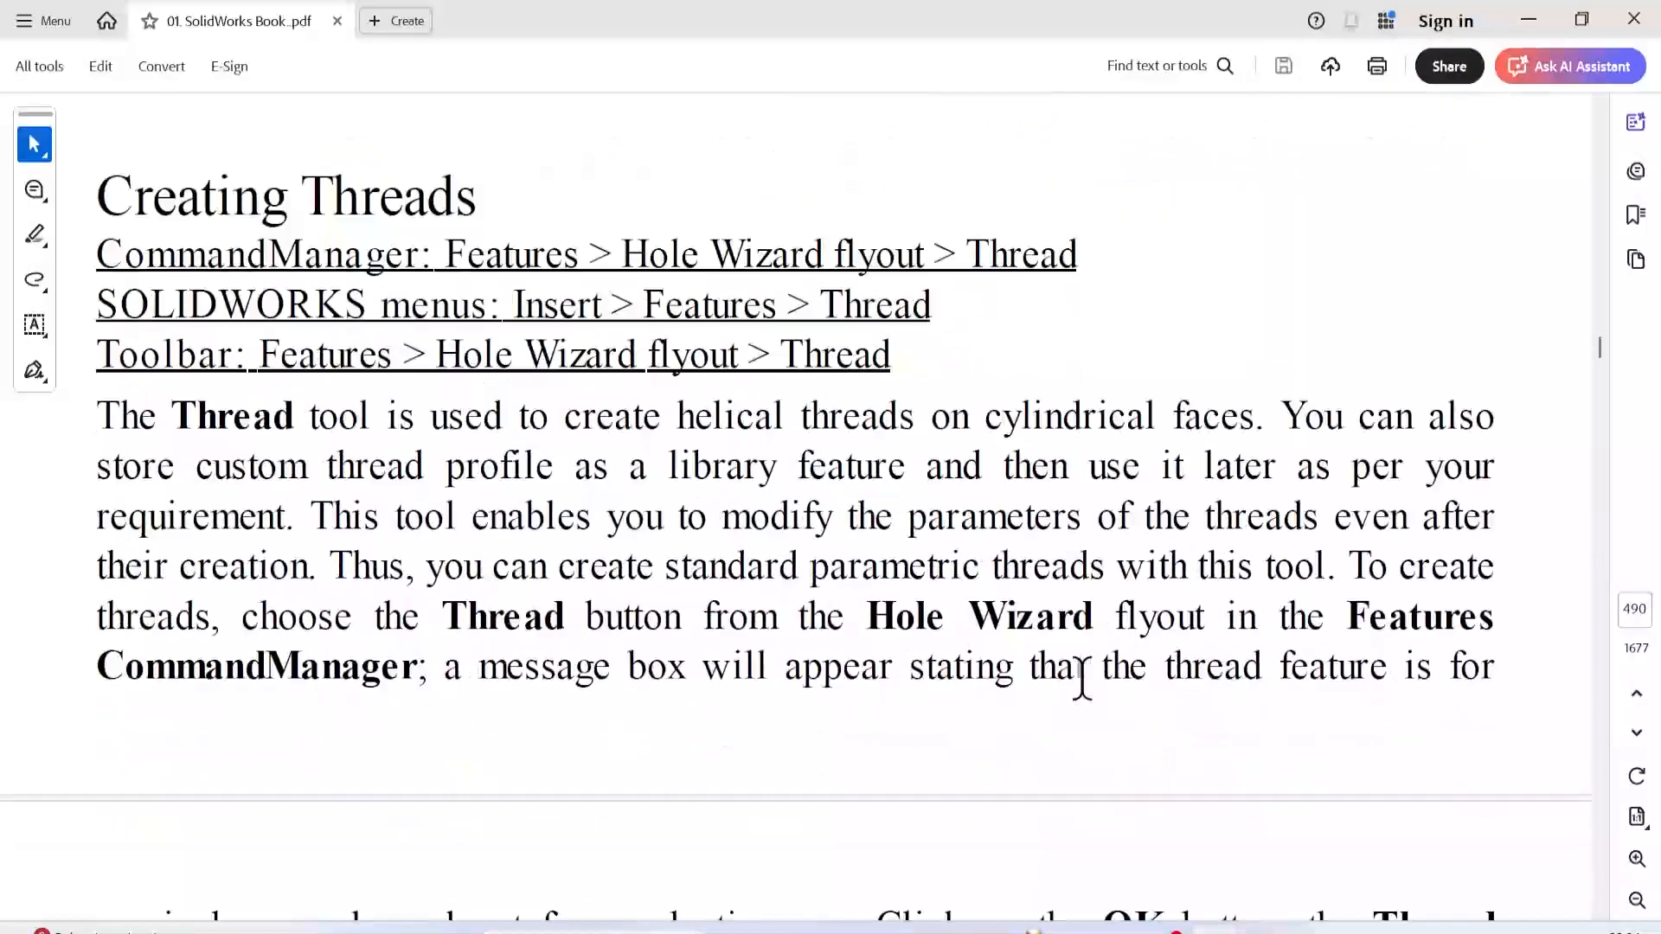
scroll(1083, 670, "down", 1)
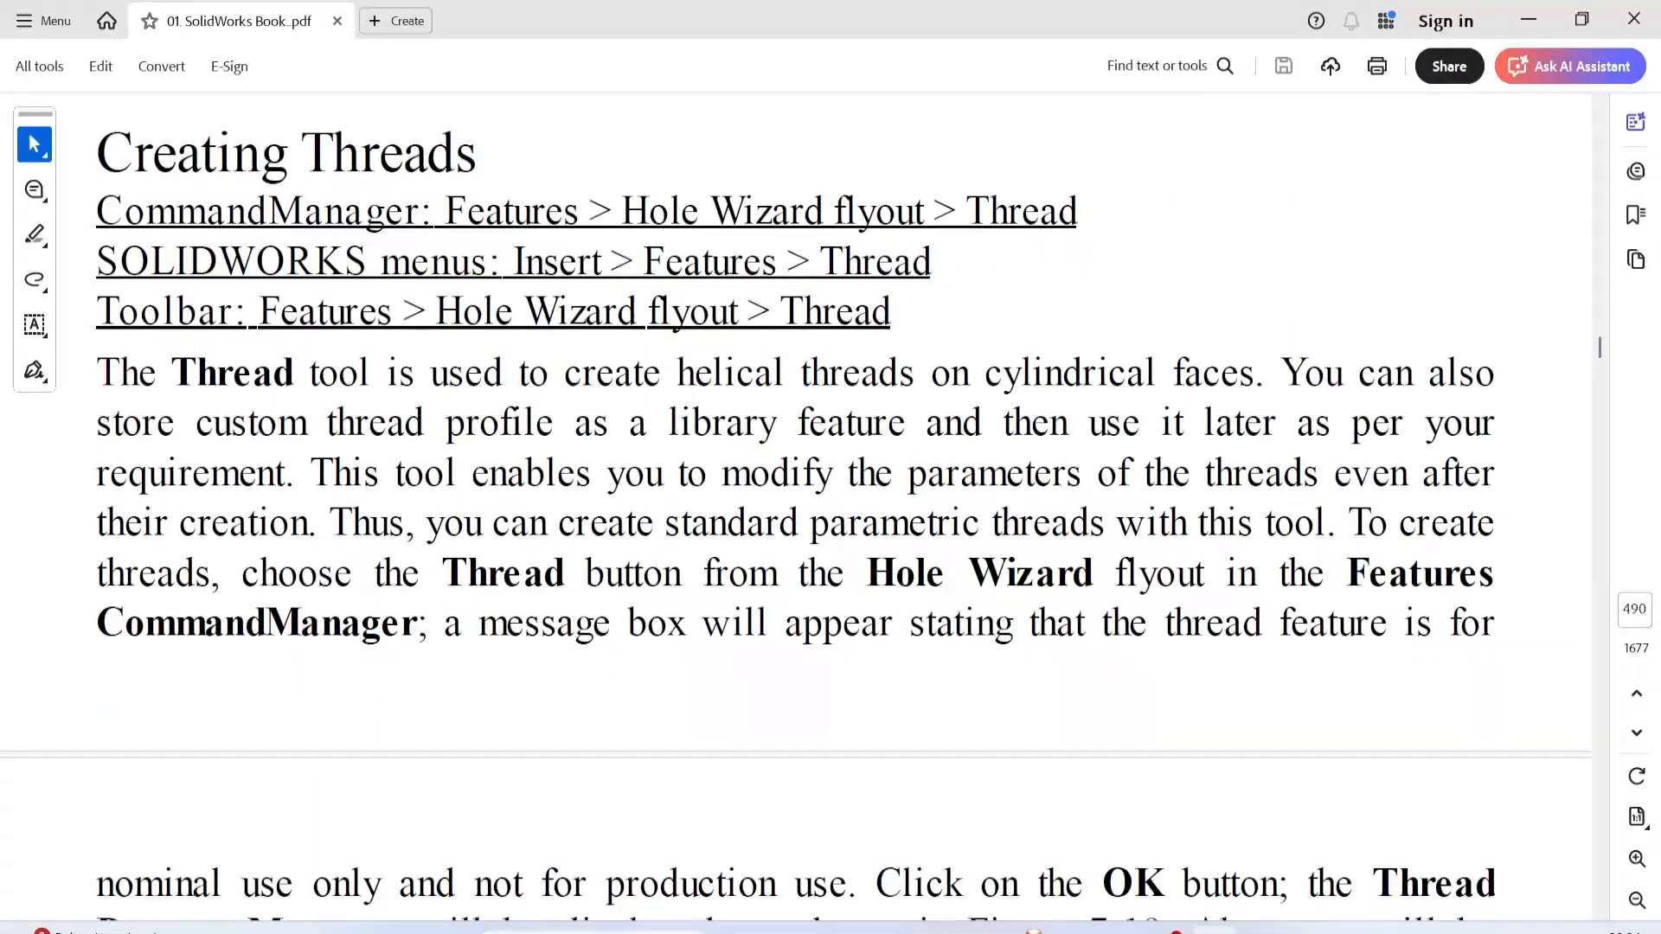
Switch to SOLIDWORKS and start a new sketch on the Top Plane.
left_click(1112, 931)
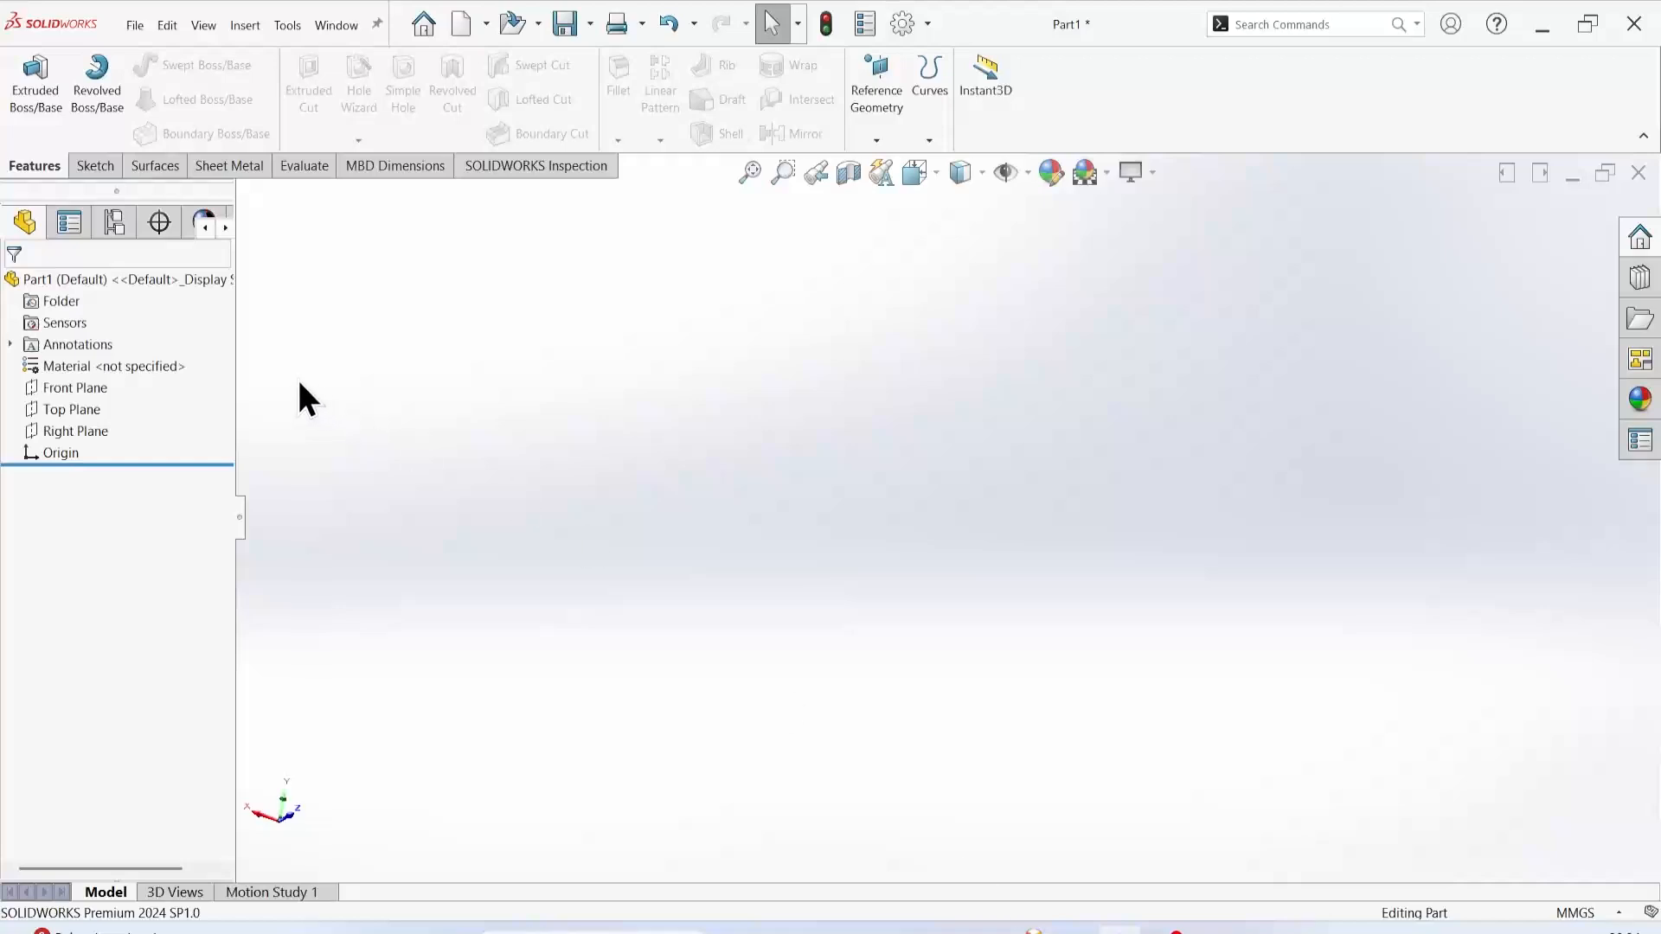
left_click(95, 171)
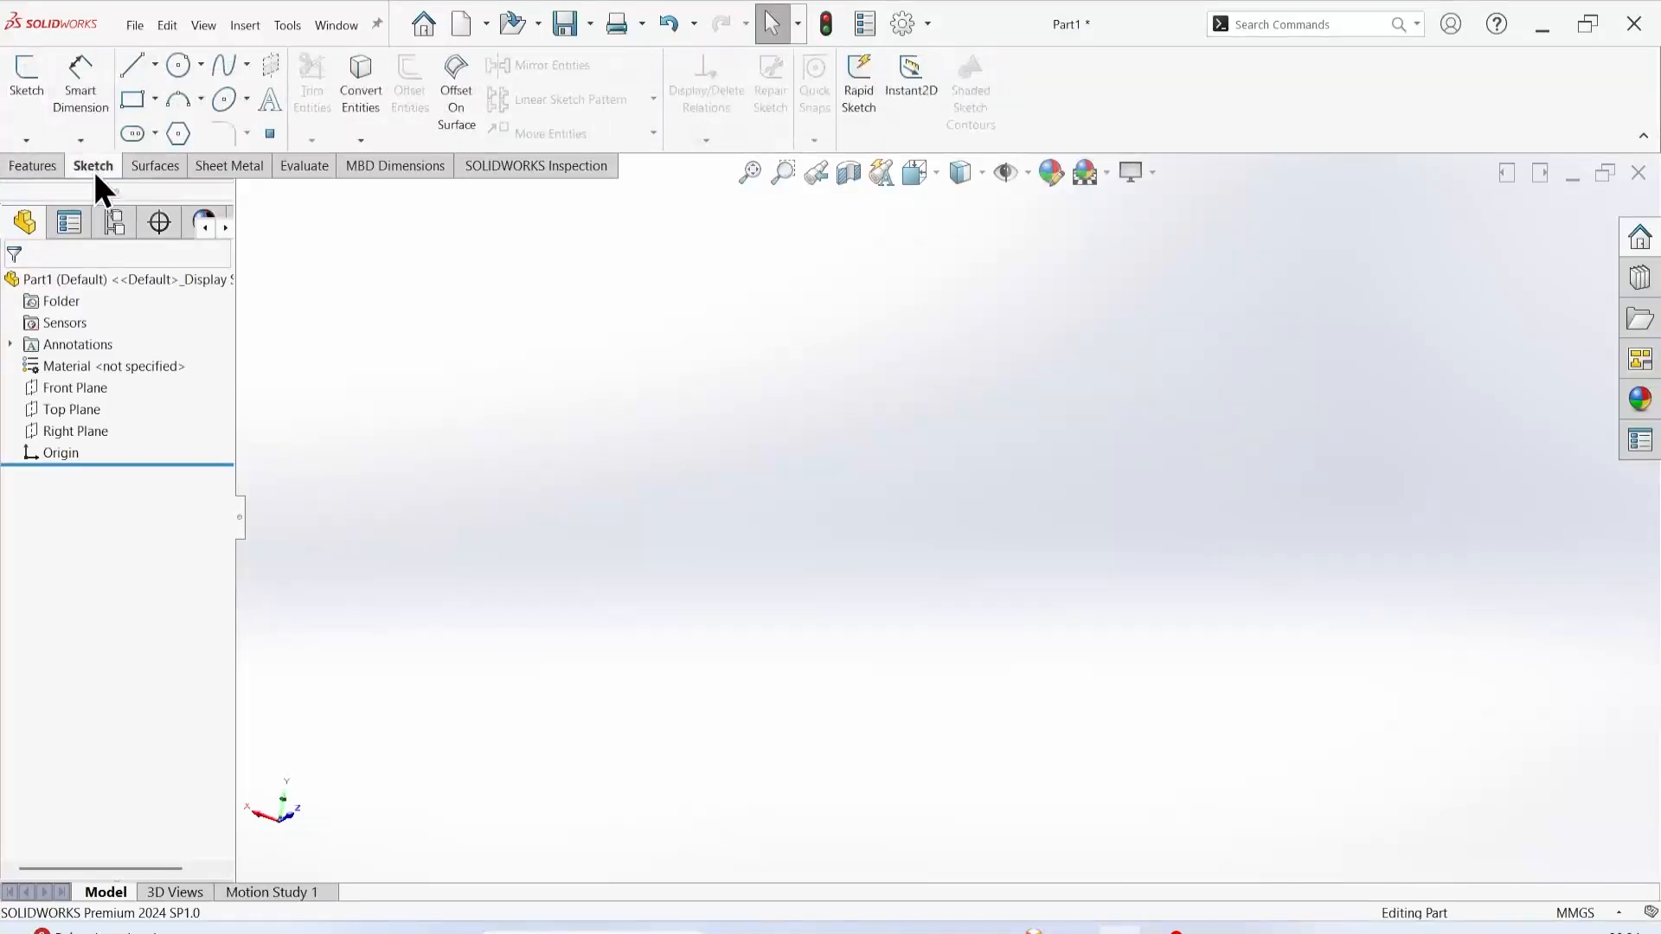
left_click(40, 90)
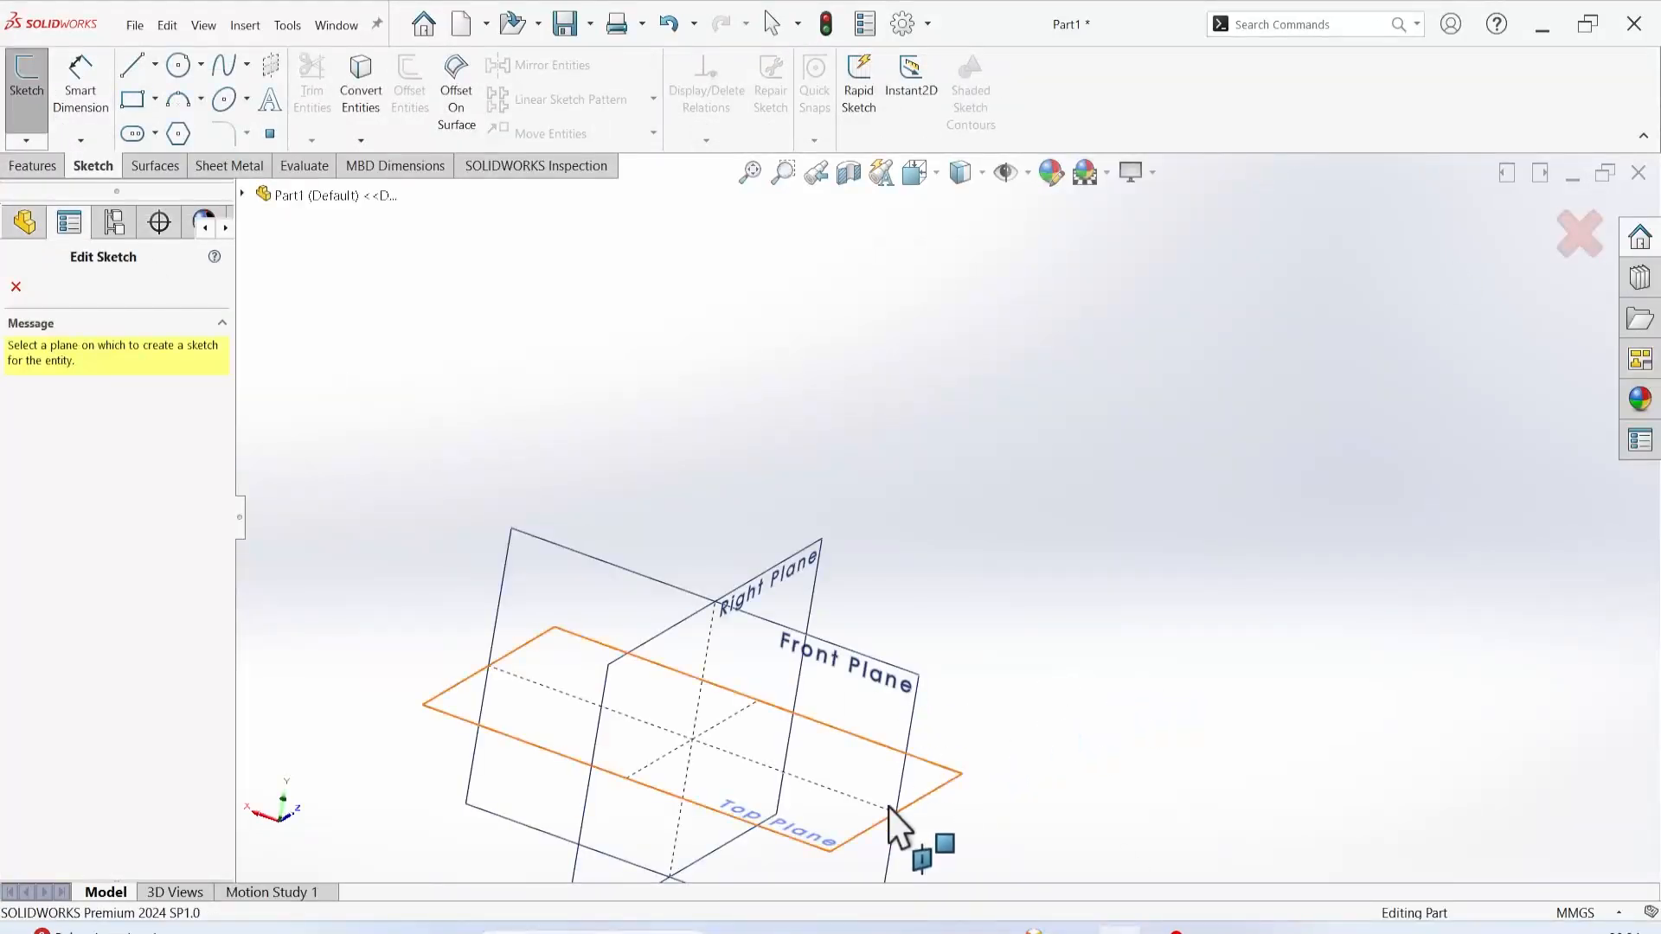
left_click(936, 796)
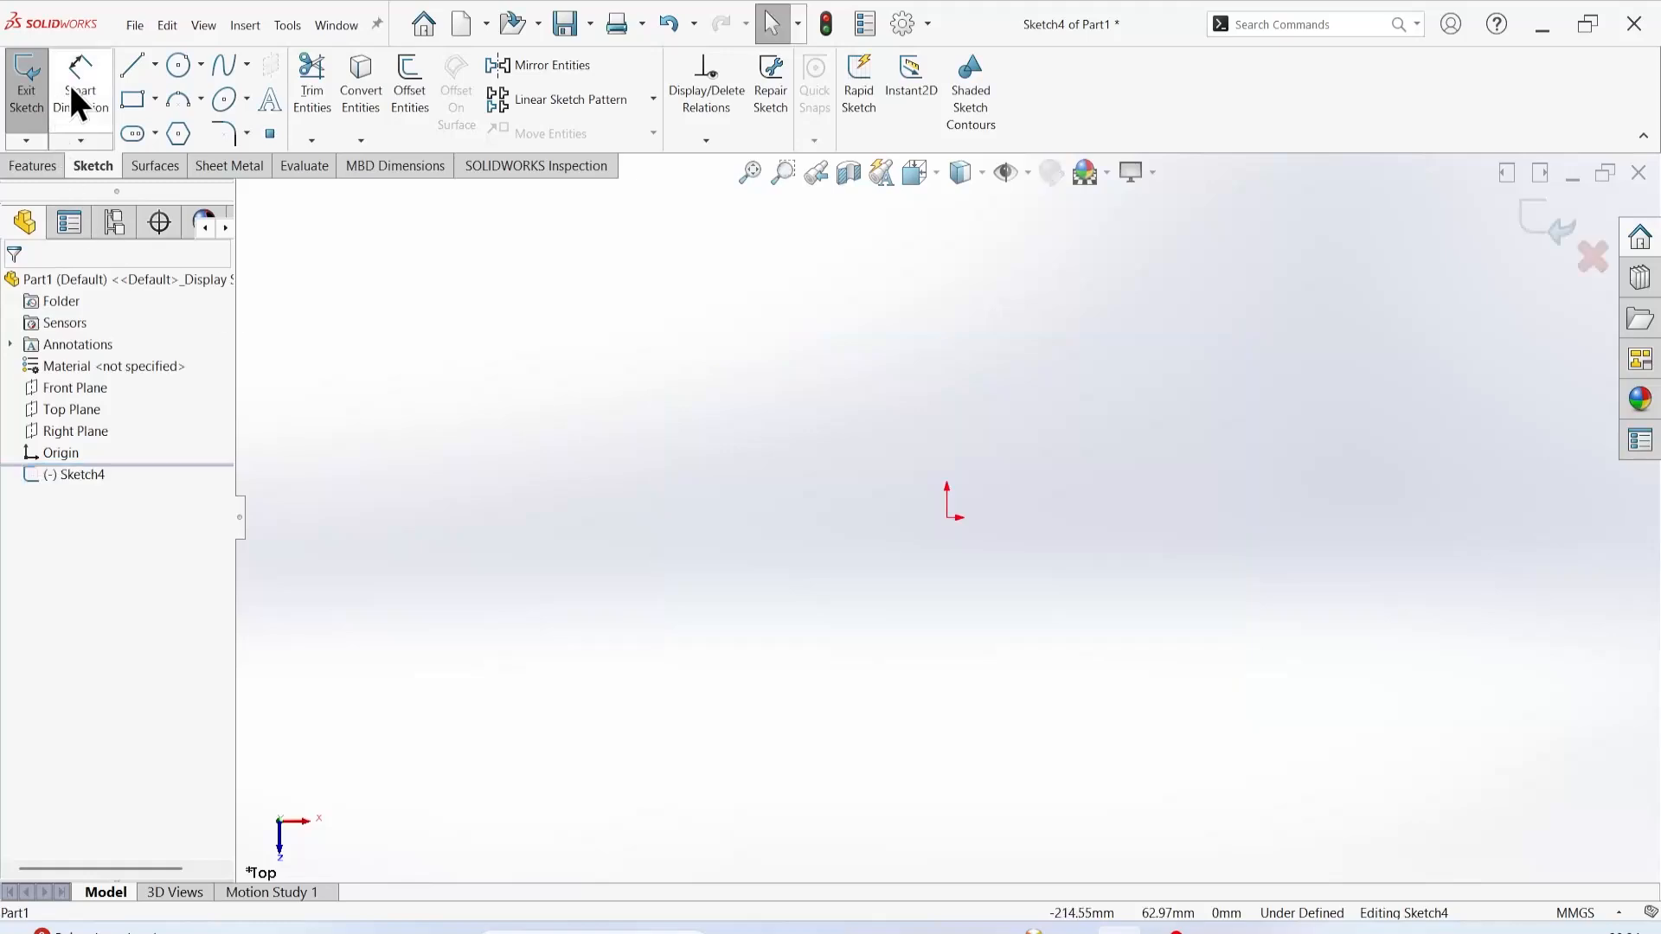
left_click(133, 100)
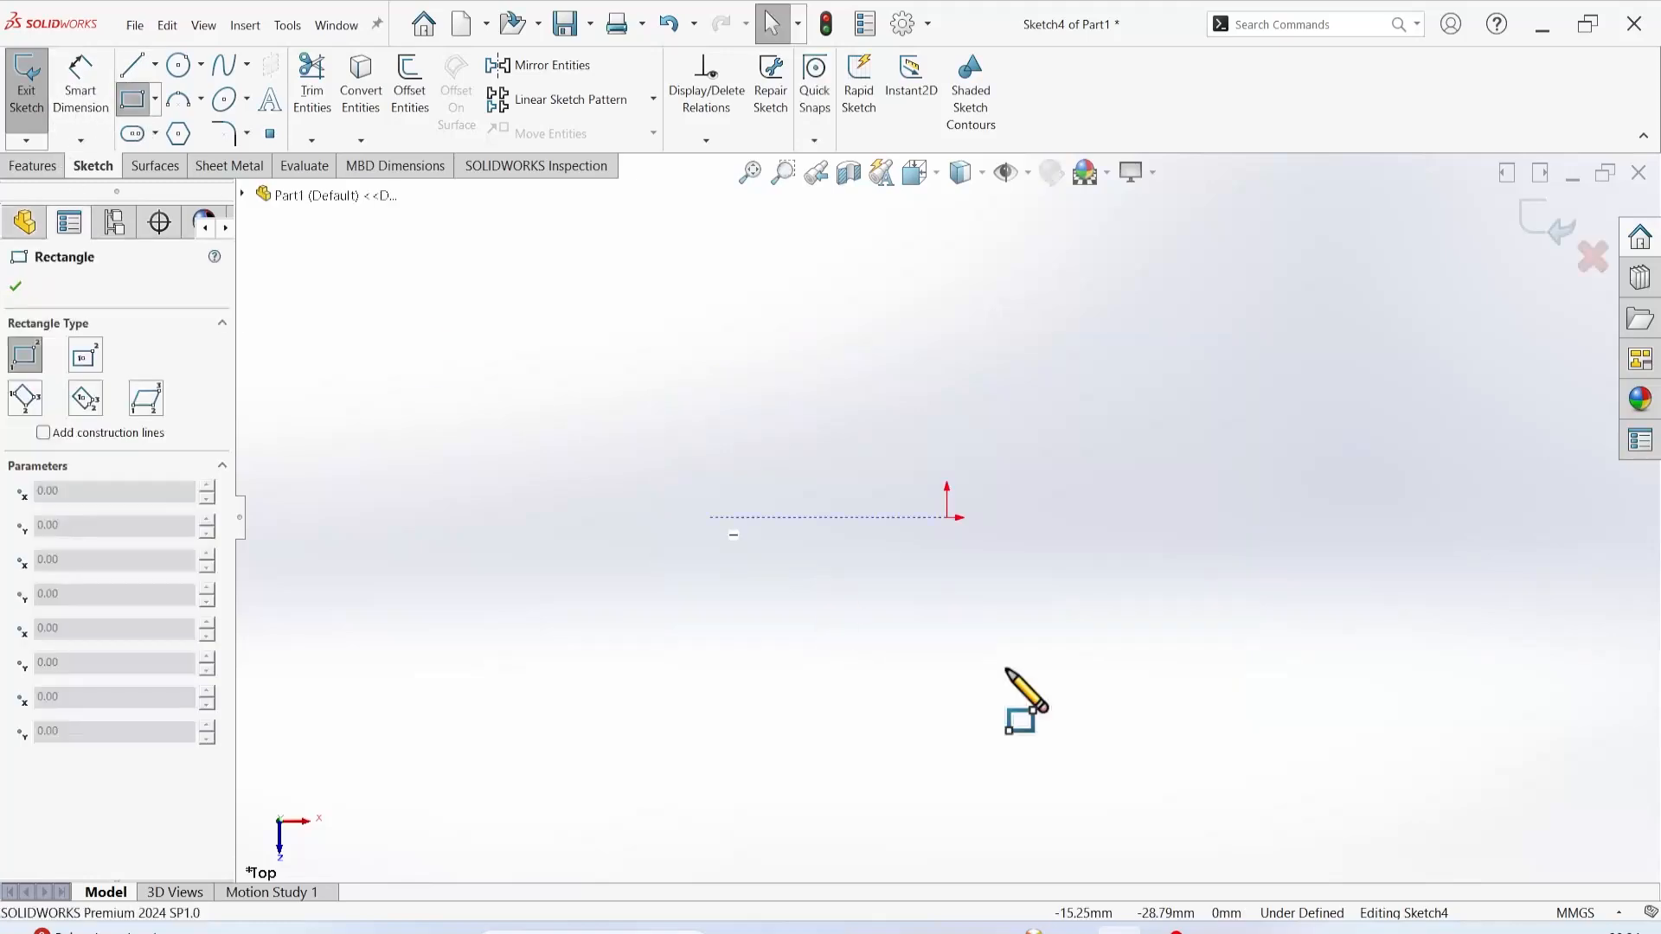
left_click(947, 518)
left_click(1150, 646)
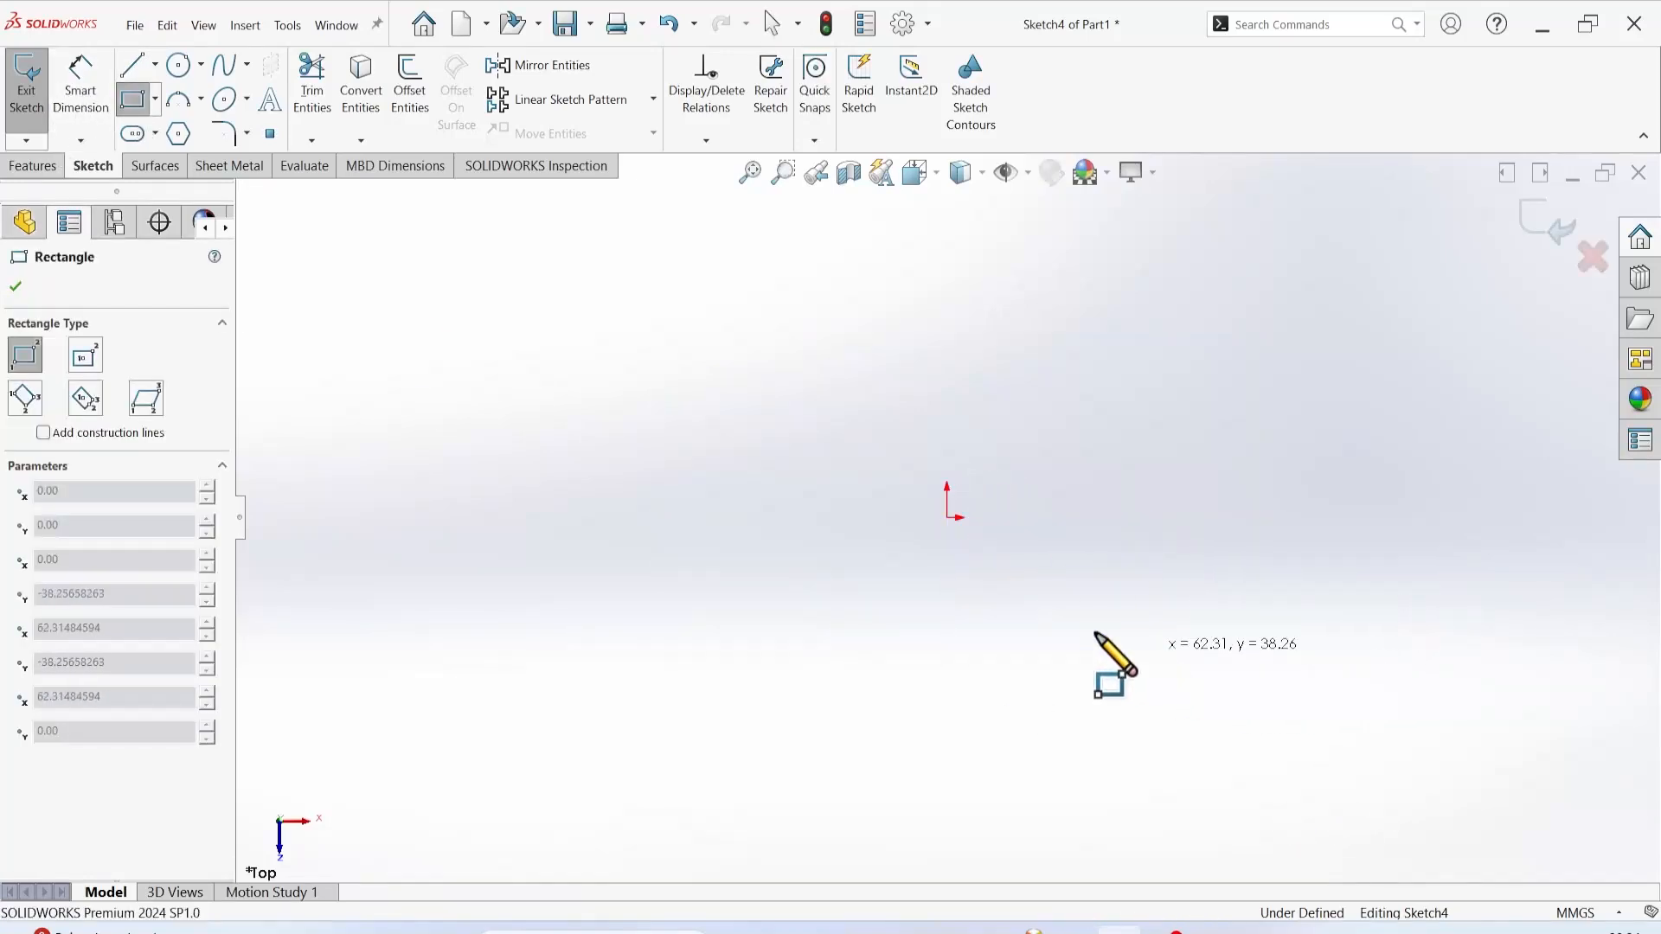
key("Escape")
Sketch a center rectangle from corners, centred on the origin, and finish the sketch.
left_click(135, 101)
left_click(86, 357)
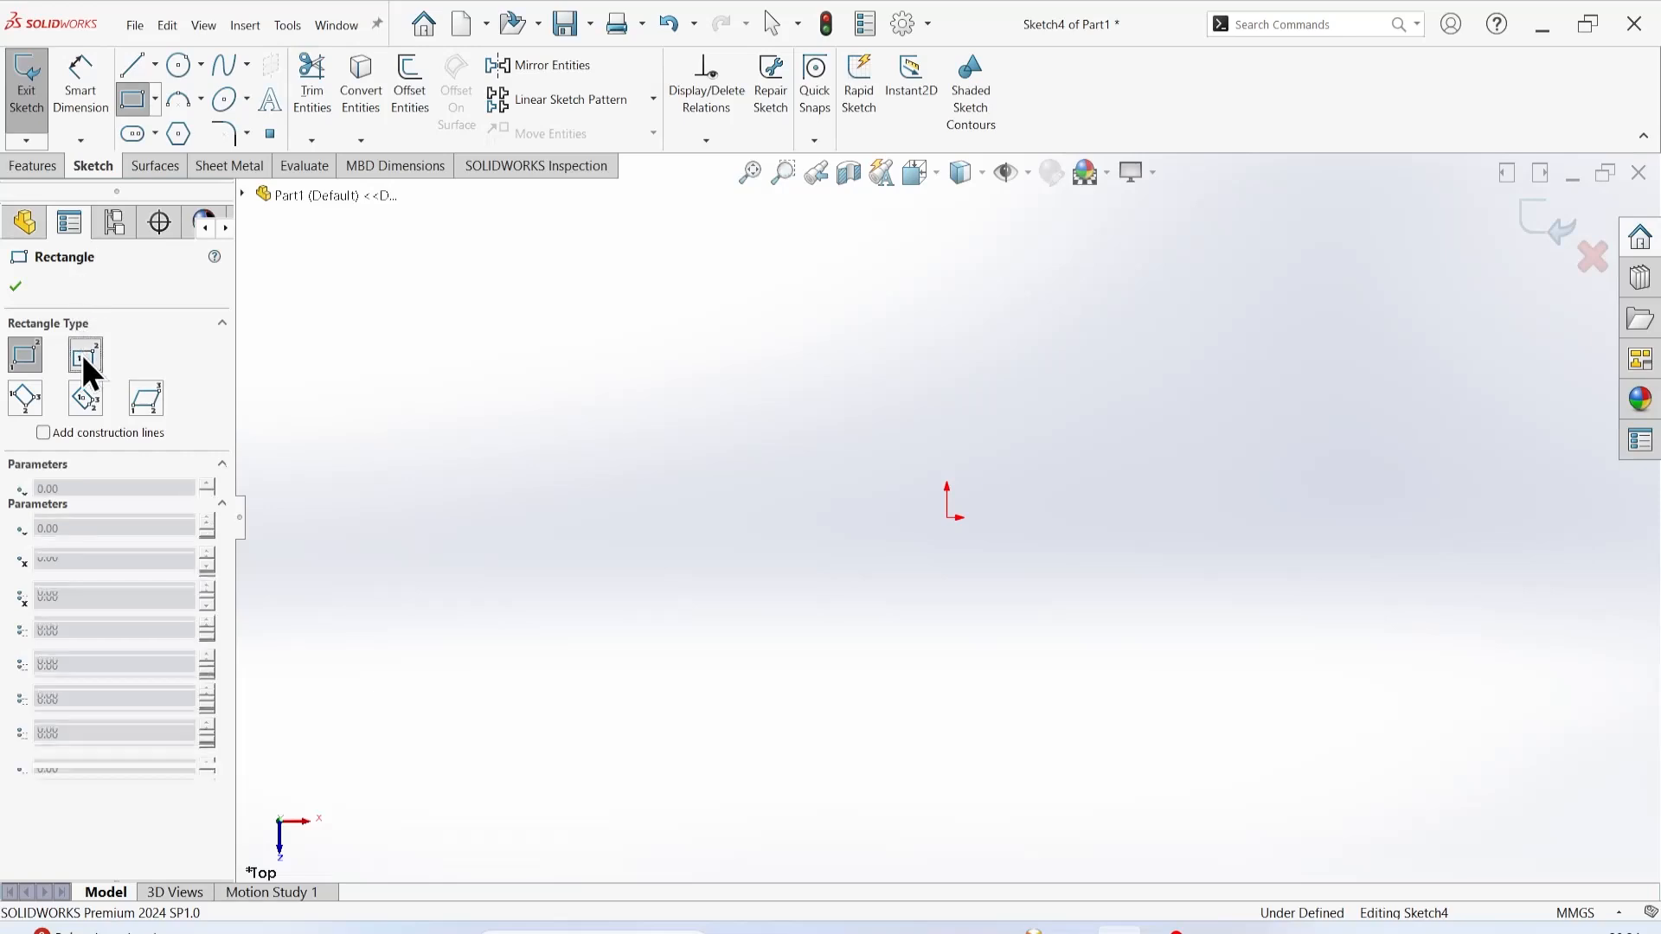
left_click(947, 517)
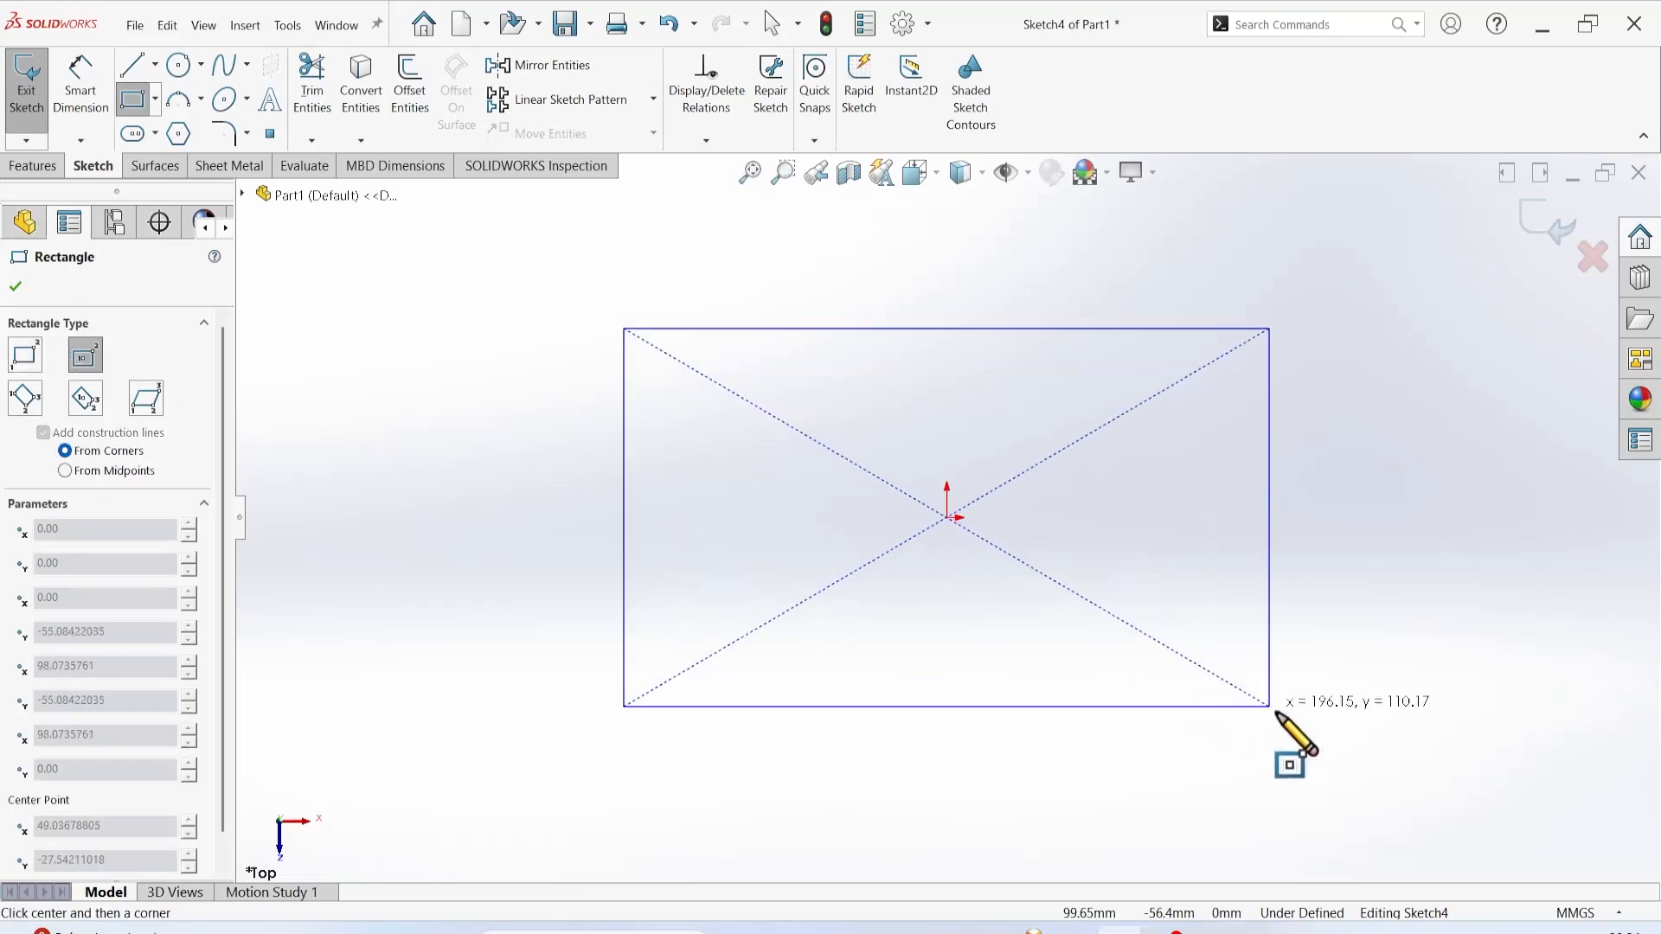
left_click(1342, 724)
left_click(13, 286)
scroll(828, 659, "up", 3)
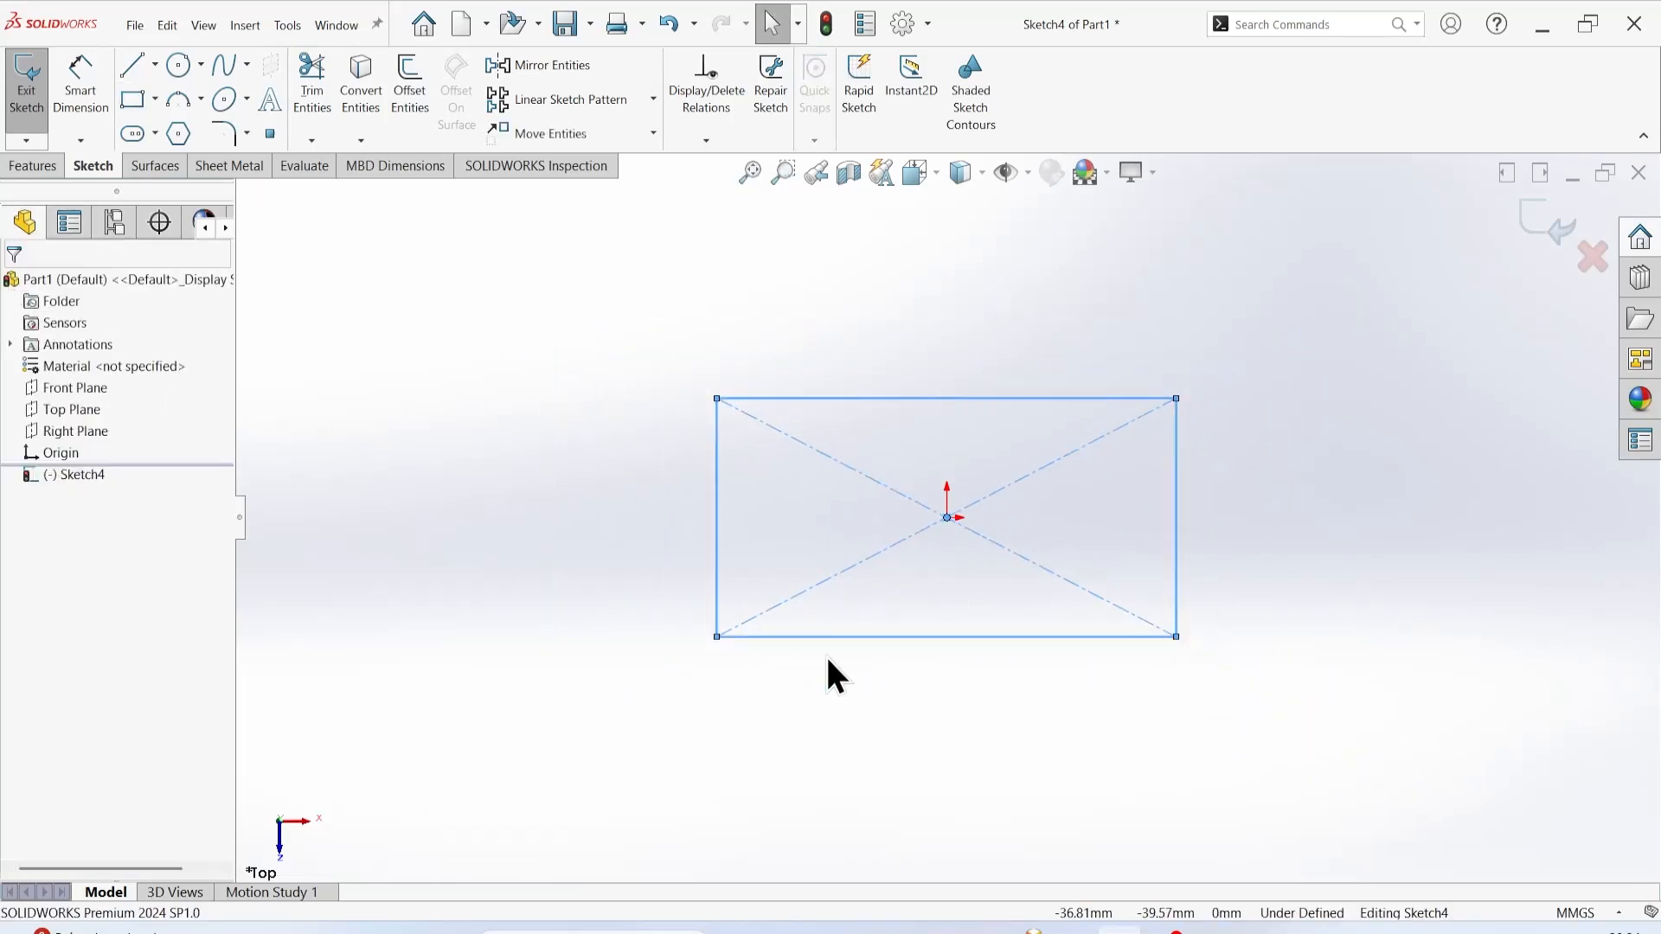
scroll(828, 677, "up", 2)
left_click(26, 95)
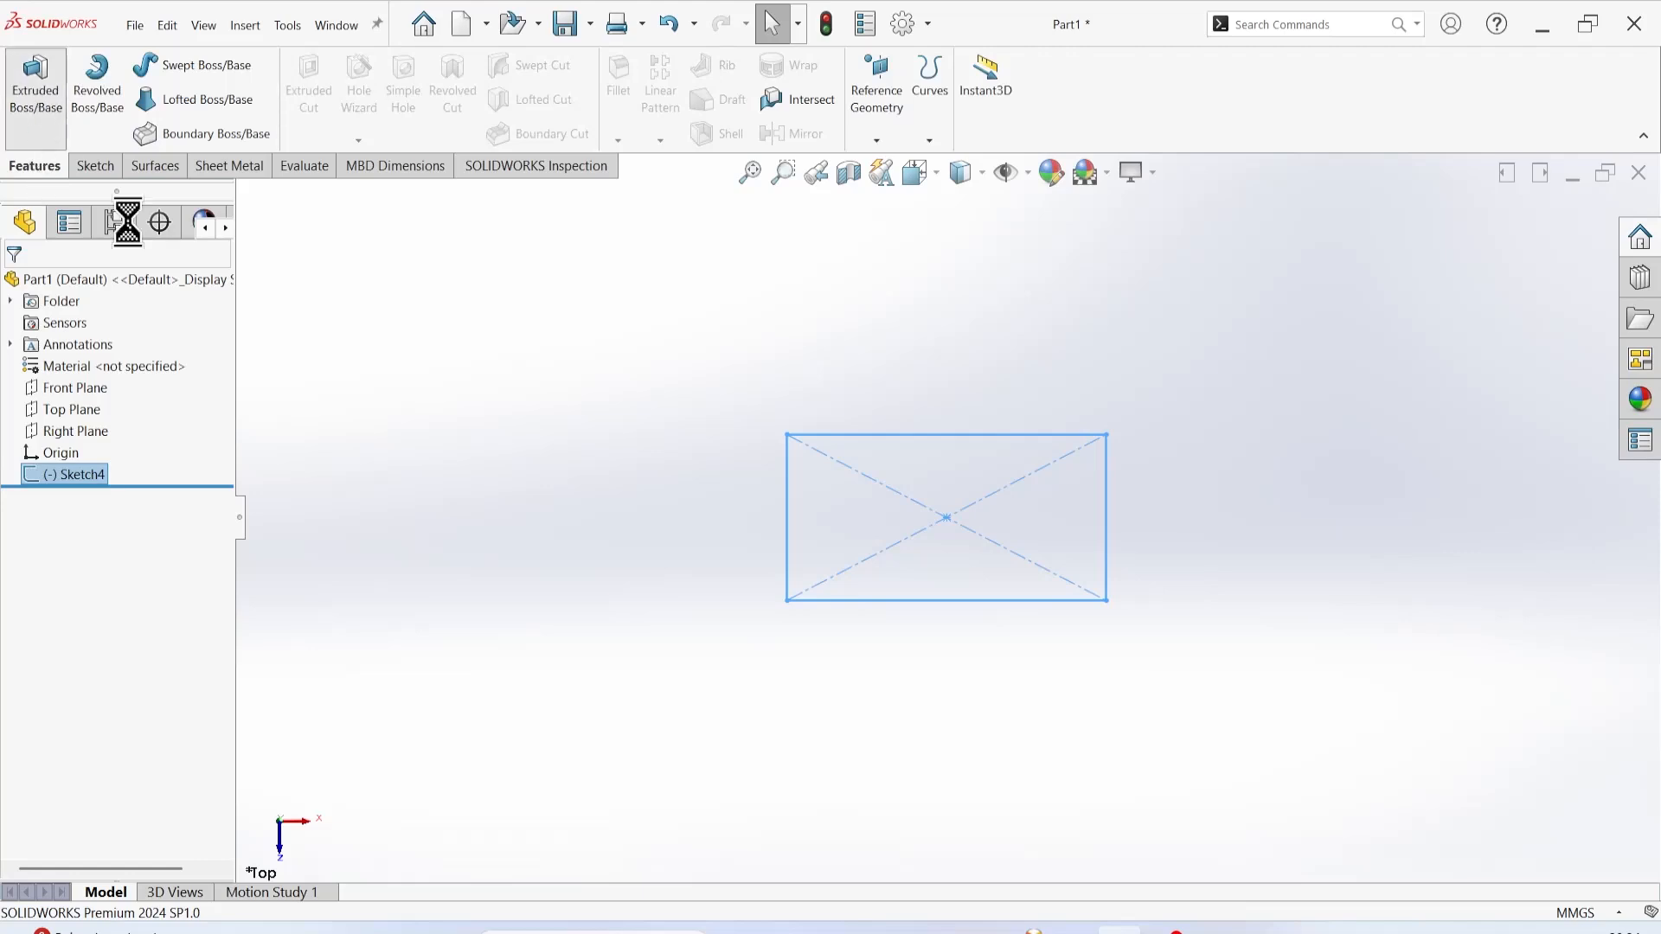
Extrude the rectangle upward with a Blind depth set freehand to form a solid block.
left_click(938, 299)
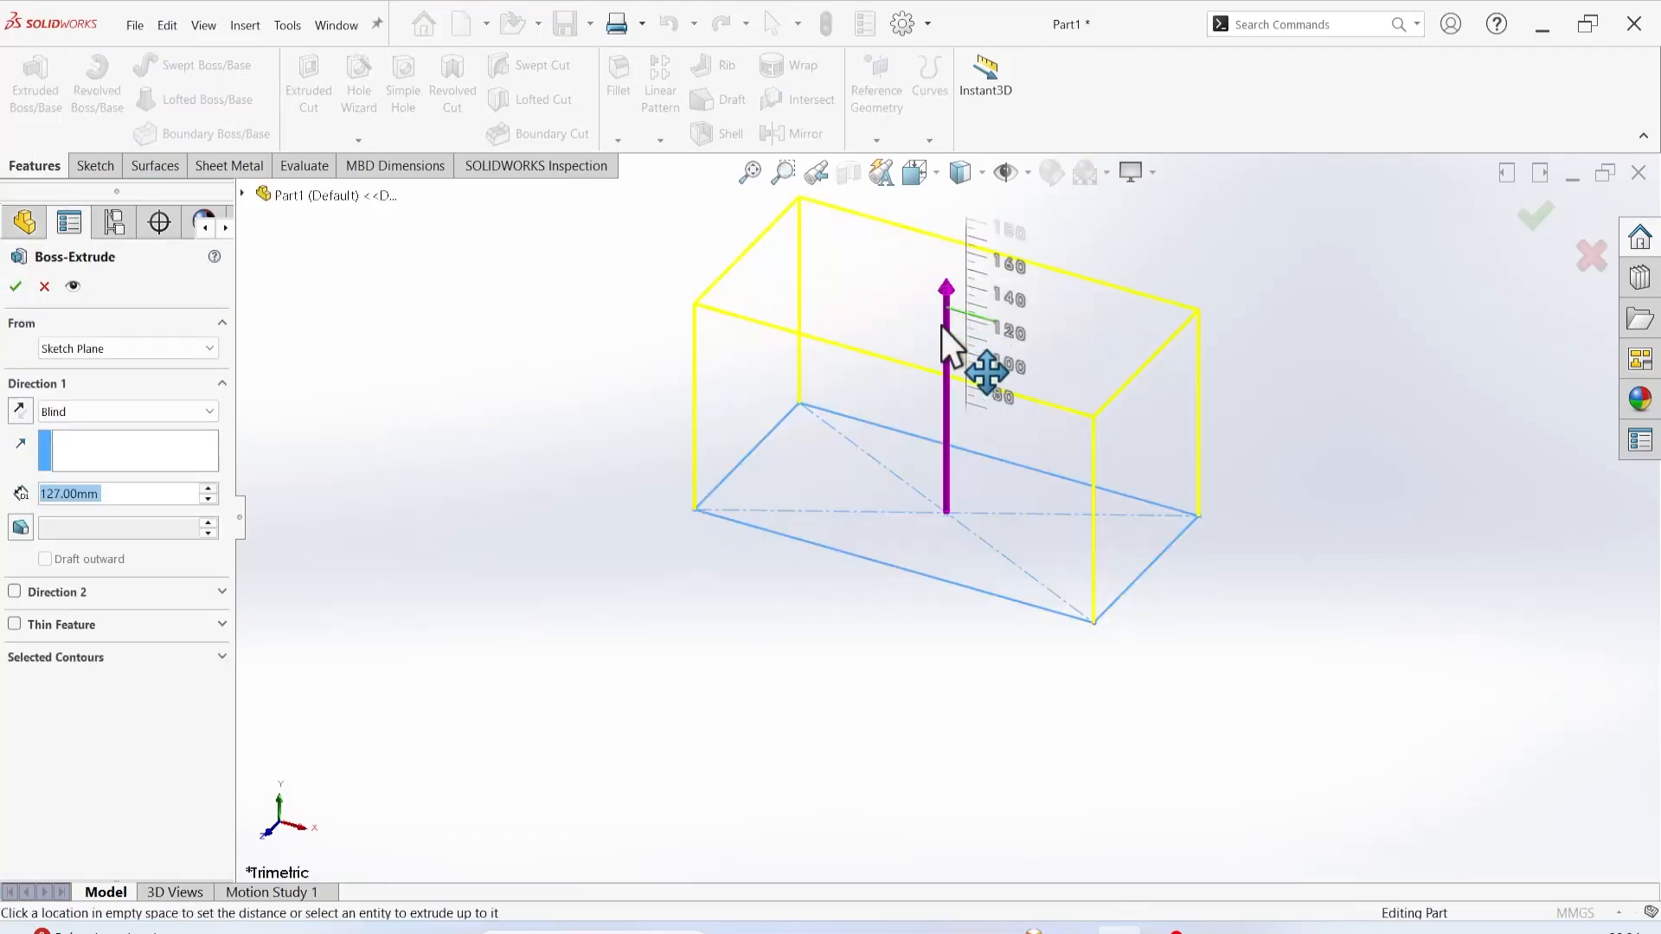
left_click(941, 325)
left_click(15, 287)
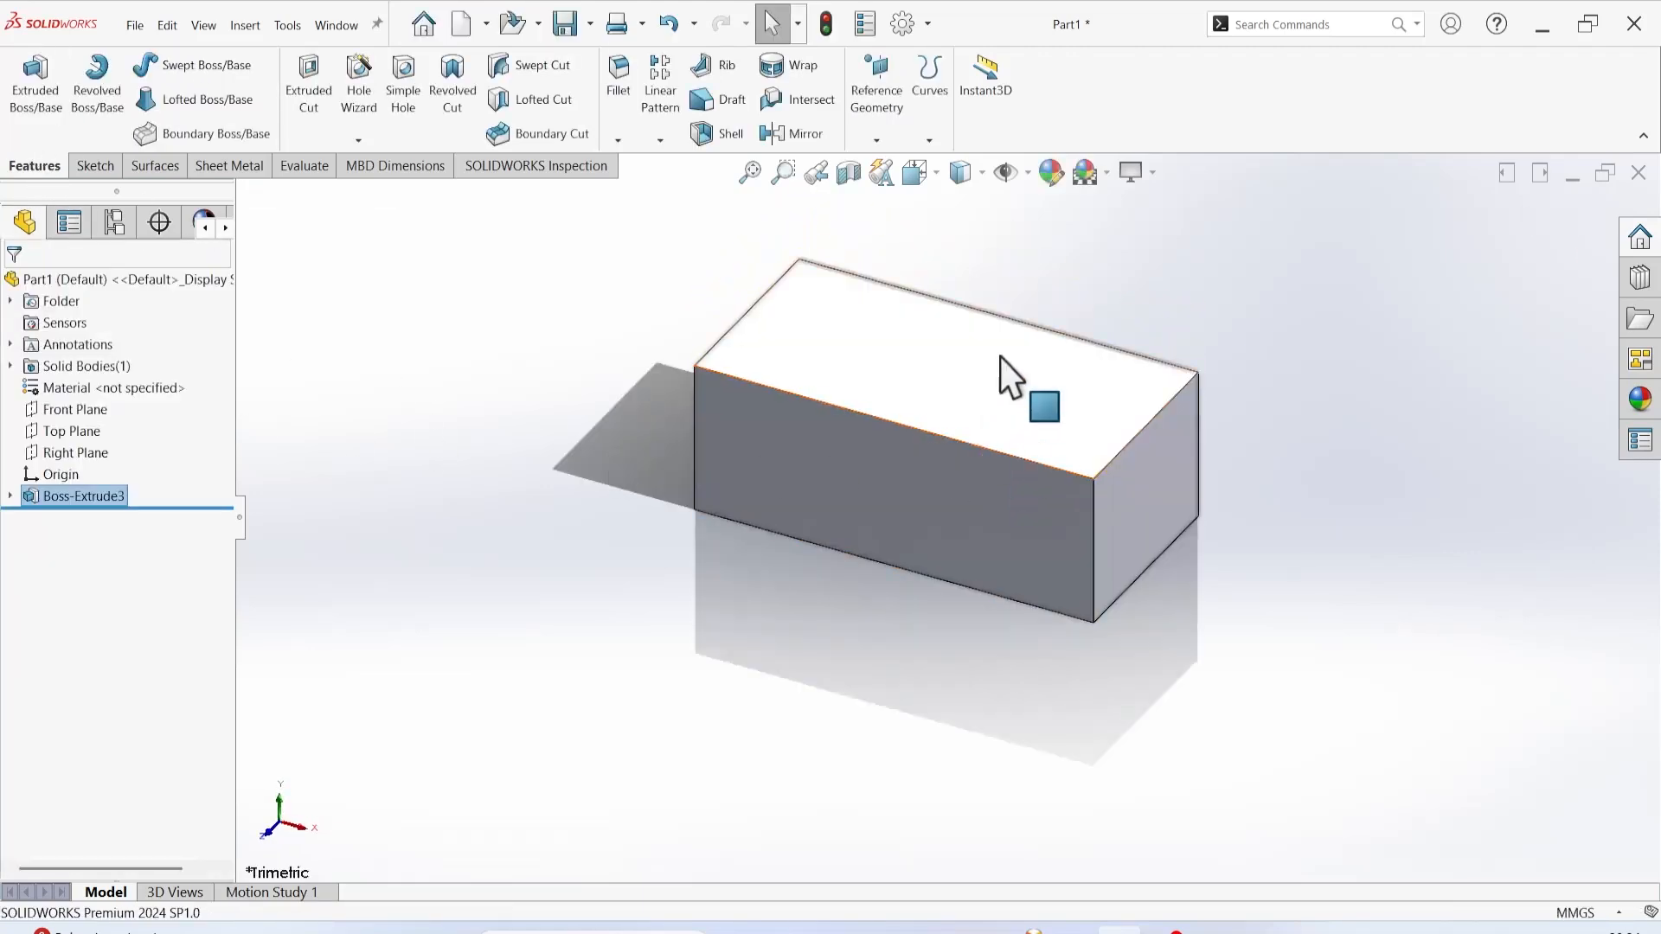
Sketch a circle of about 25 mm radius centred on the origin on the block's top face, and finish the sketch.
middle_click_drag(1000, 356, 1094, 556)
left_click(952, 403)
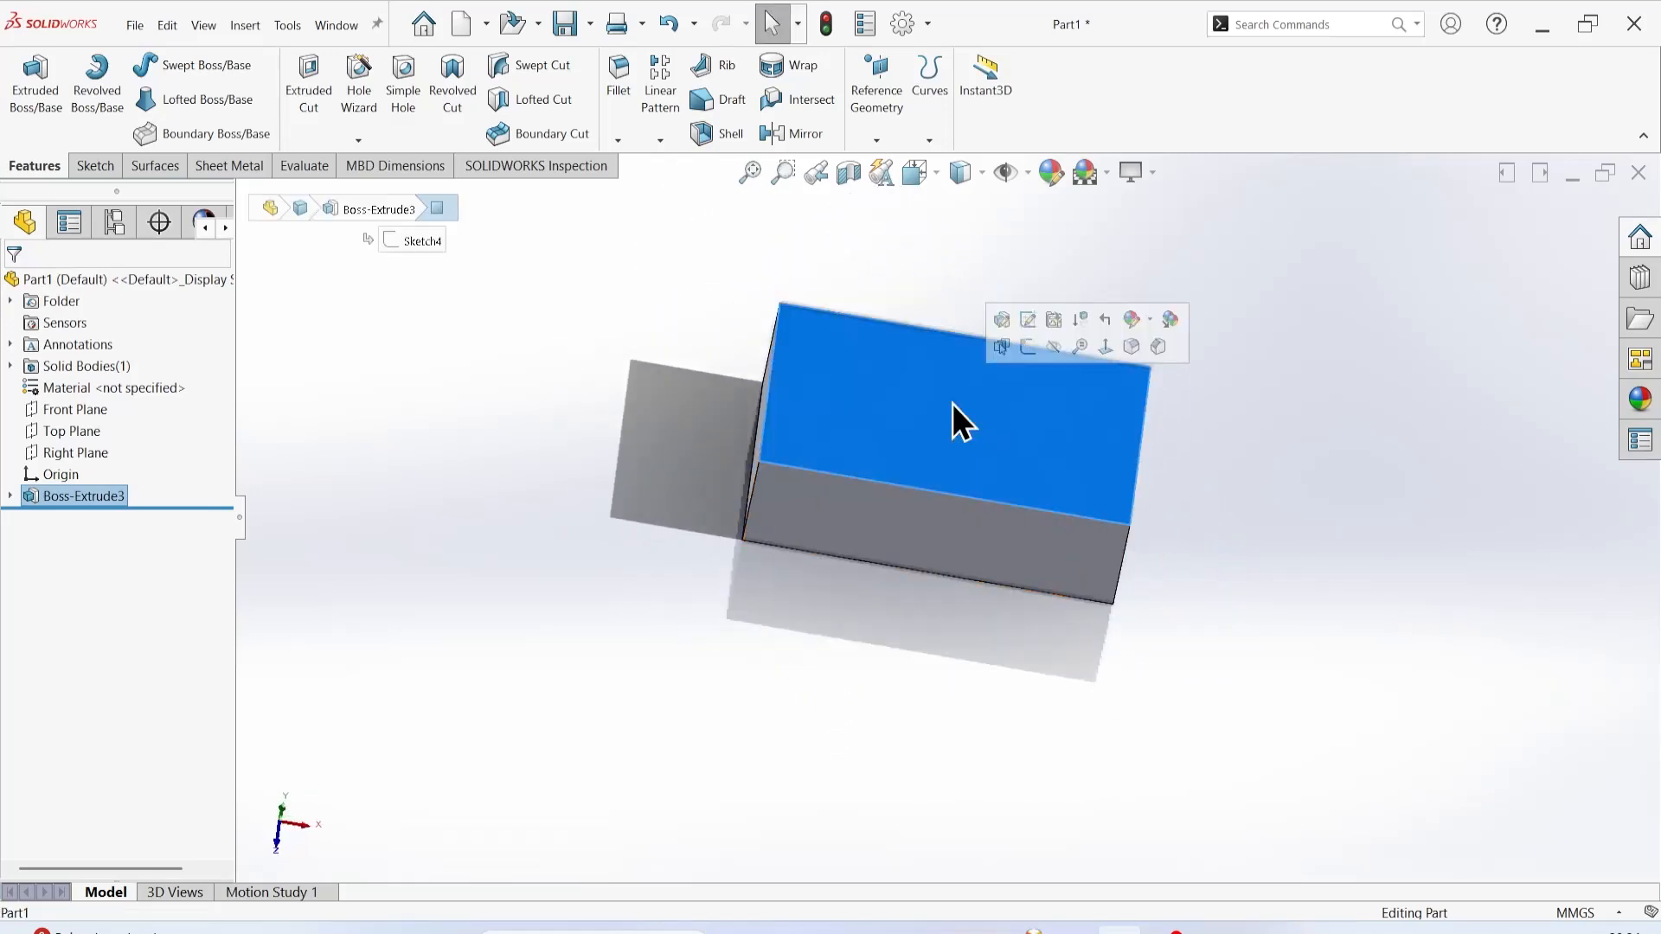
right_click(932, 404)
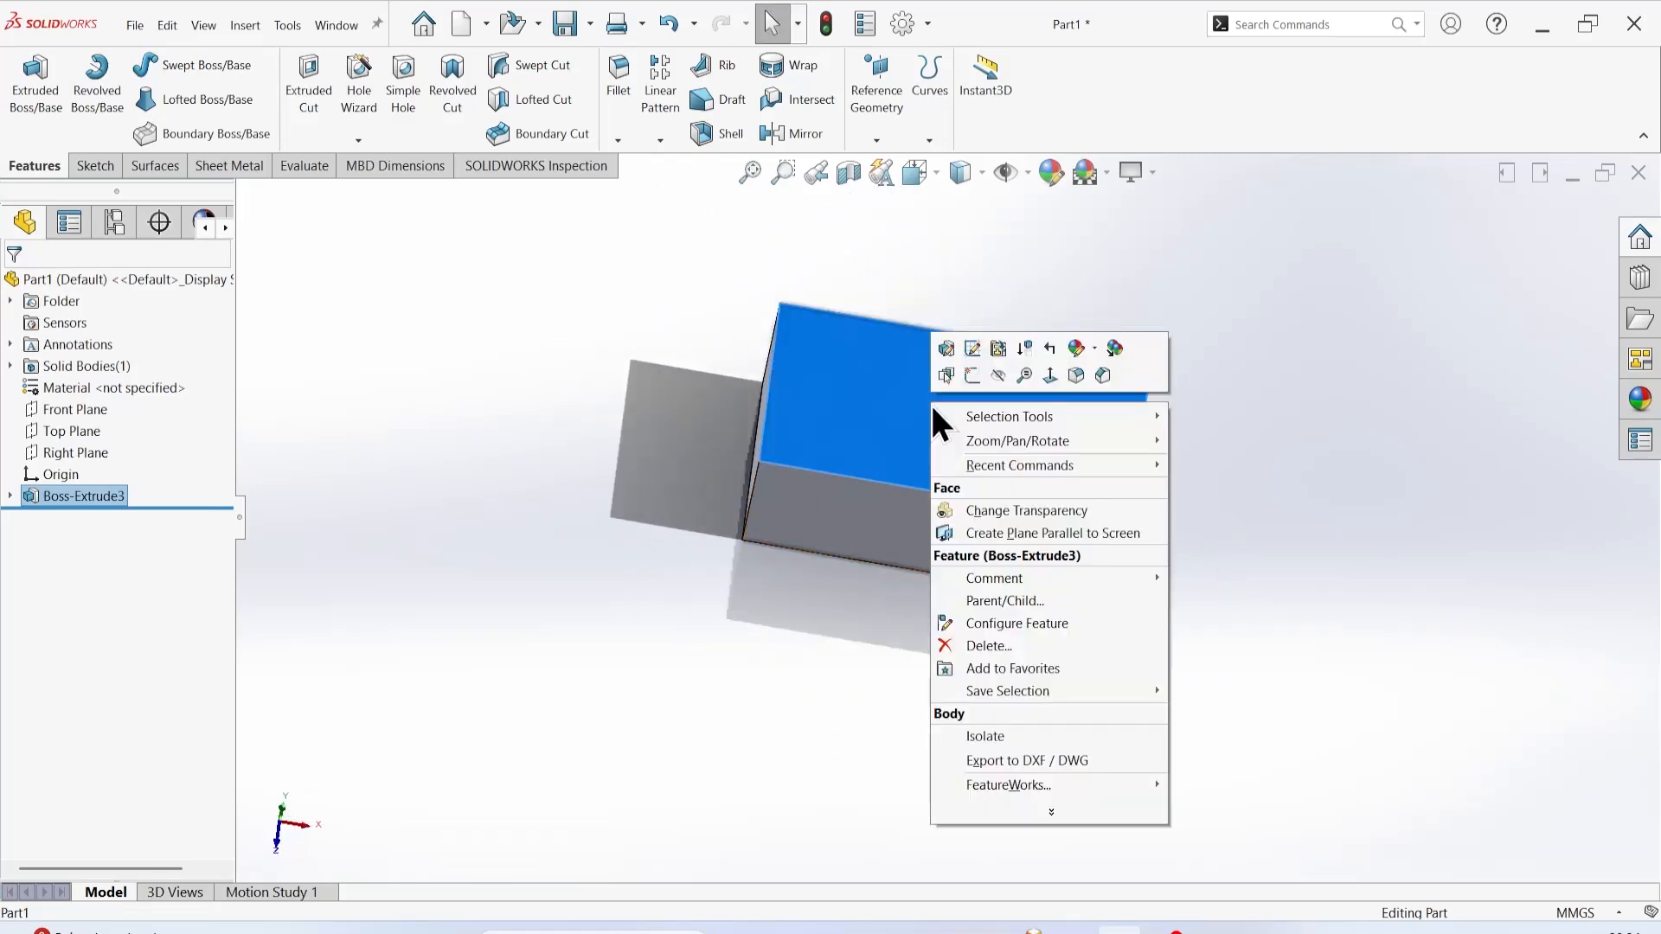
left_click(973, 380)
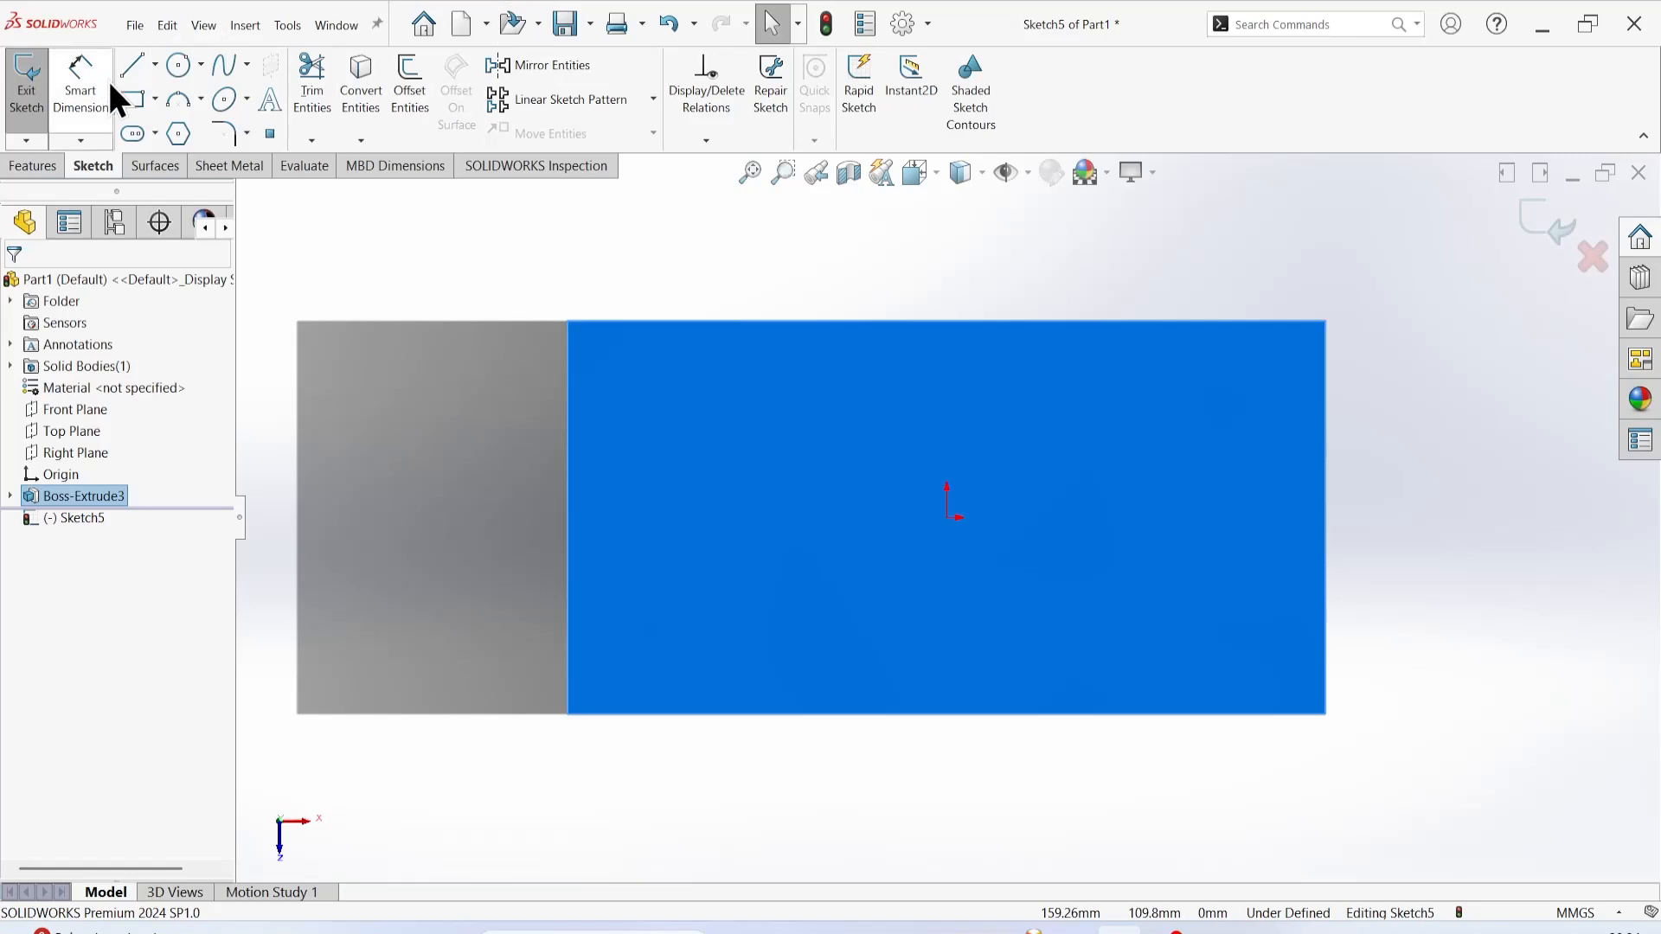
left_click(187, 66)
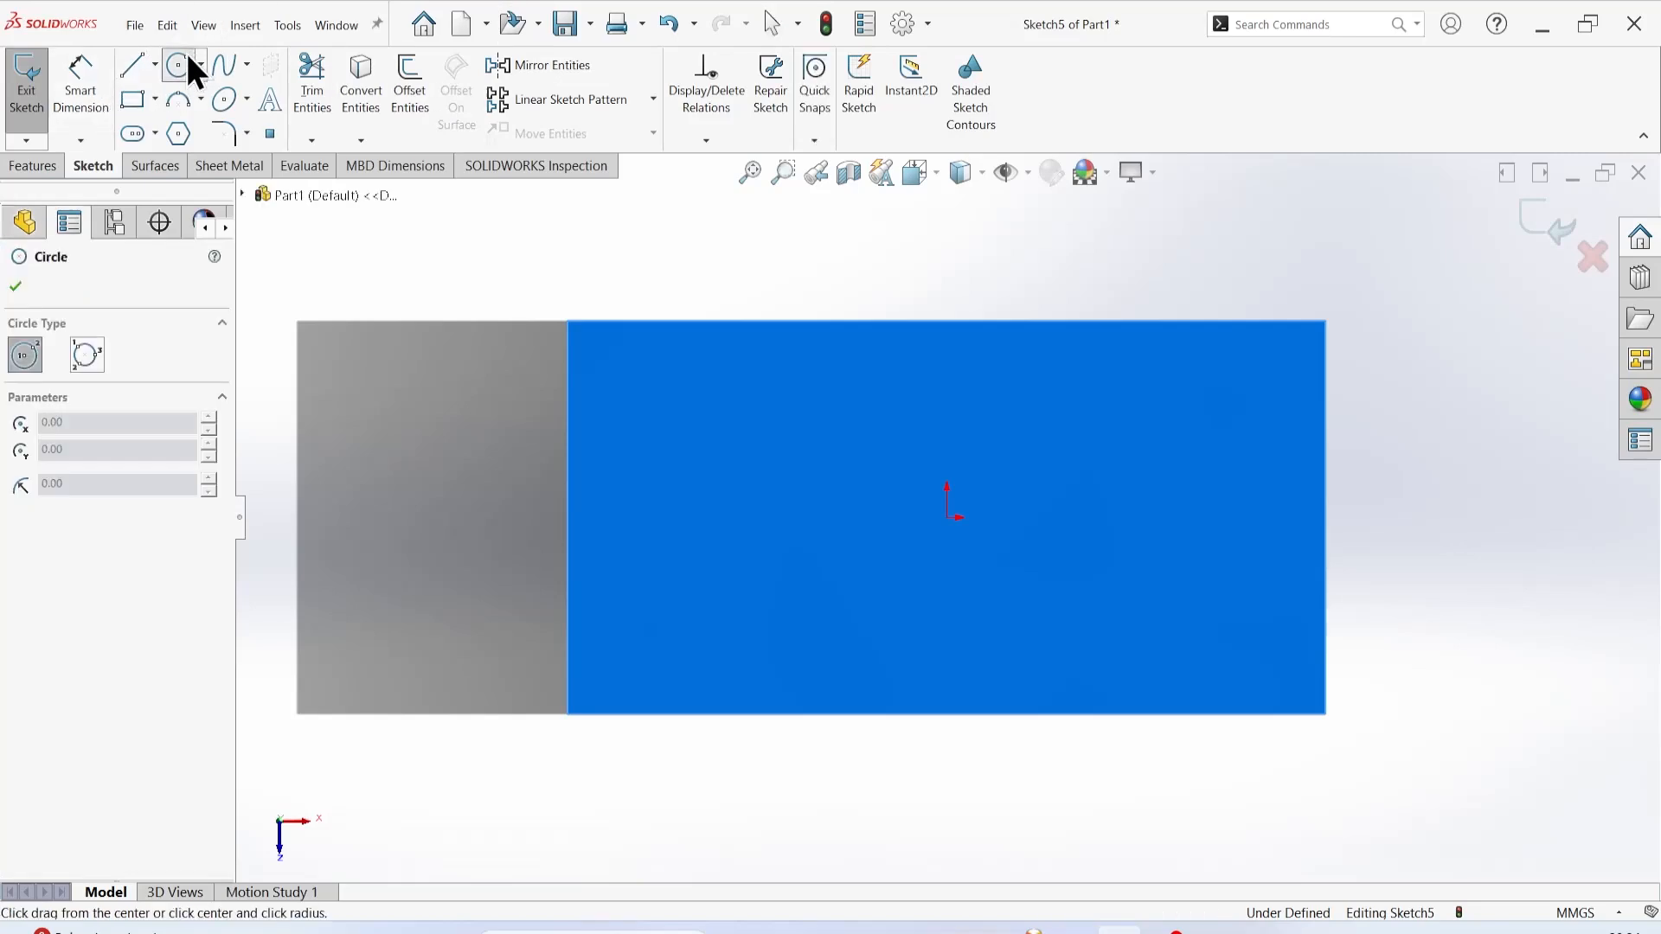
left_click(953, 517)
left_click(1025, 551)
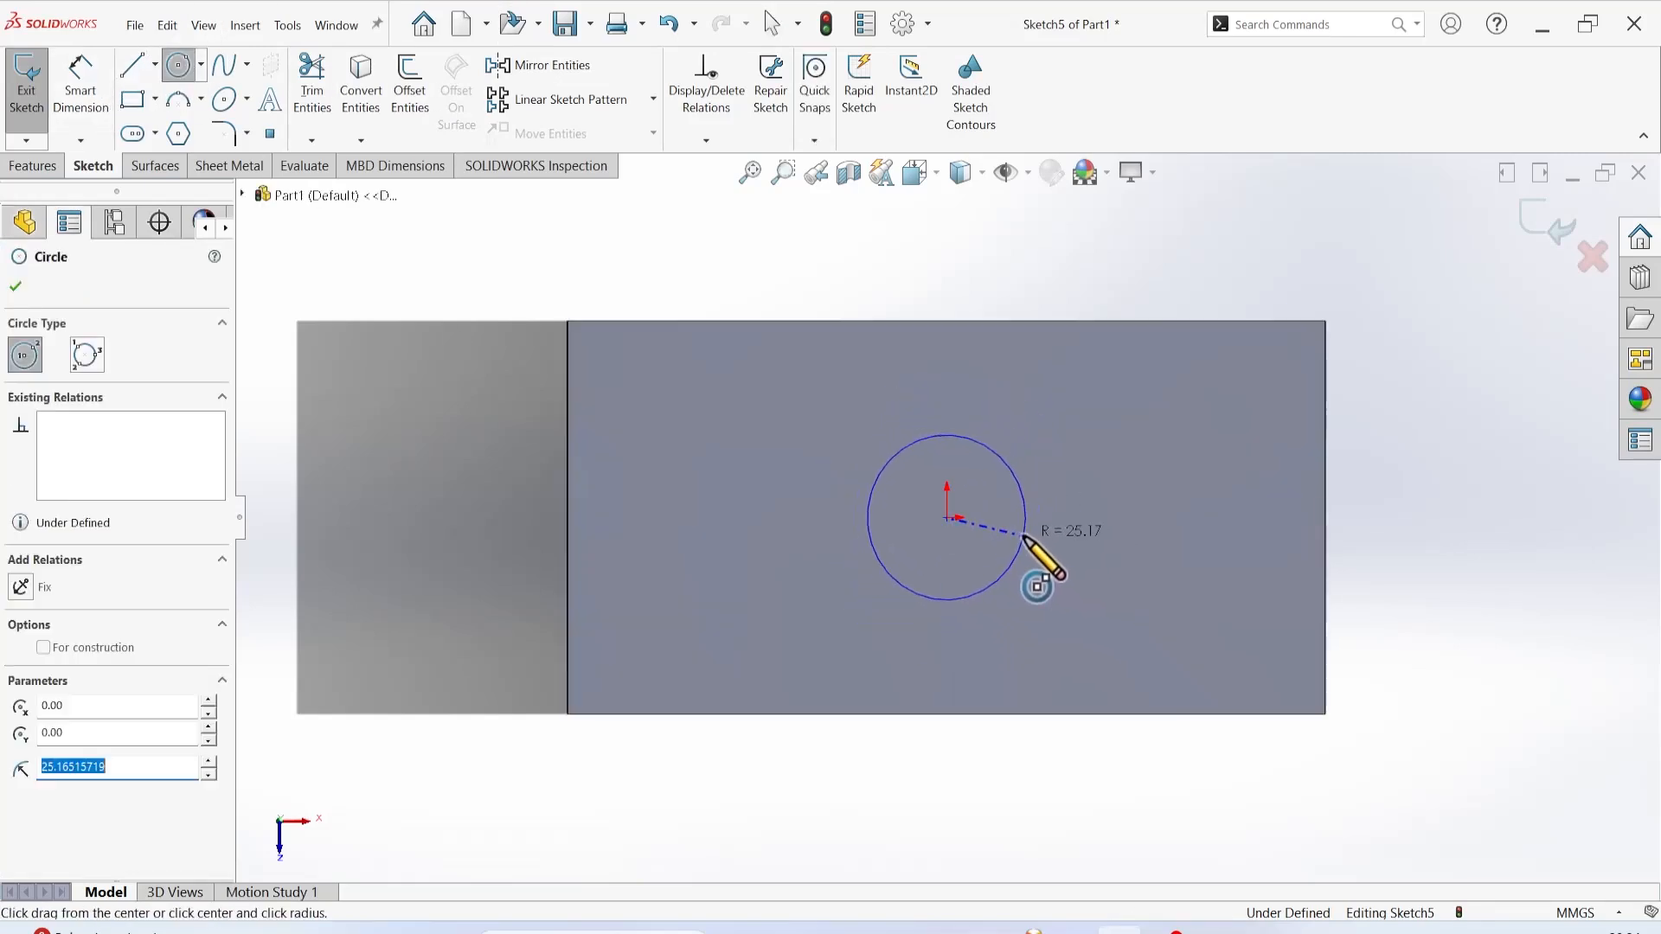
left_click(15, 287)
left_click(24, 97)
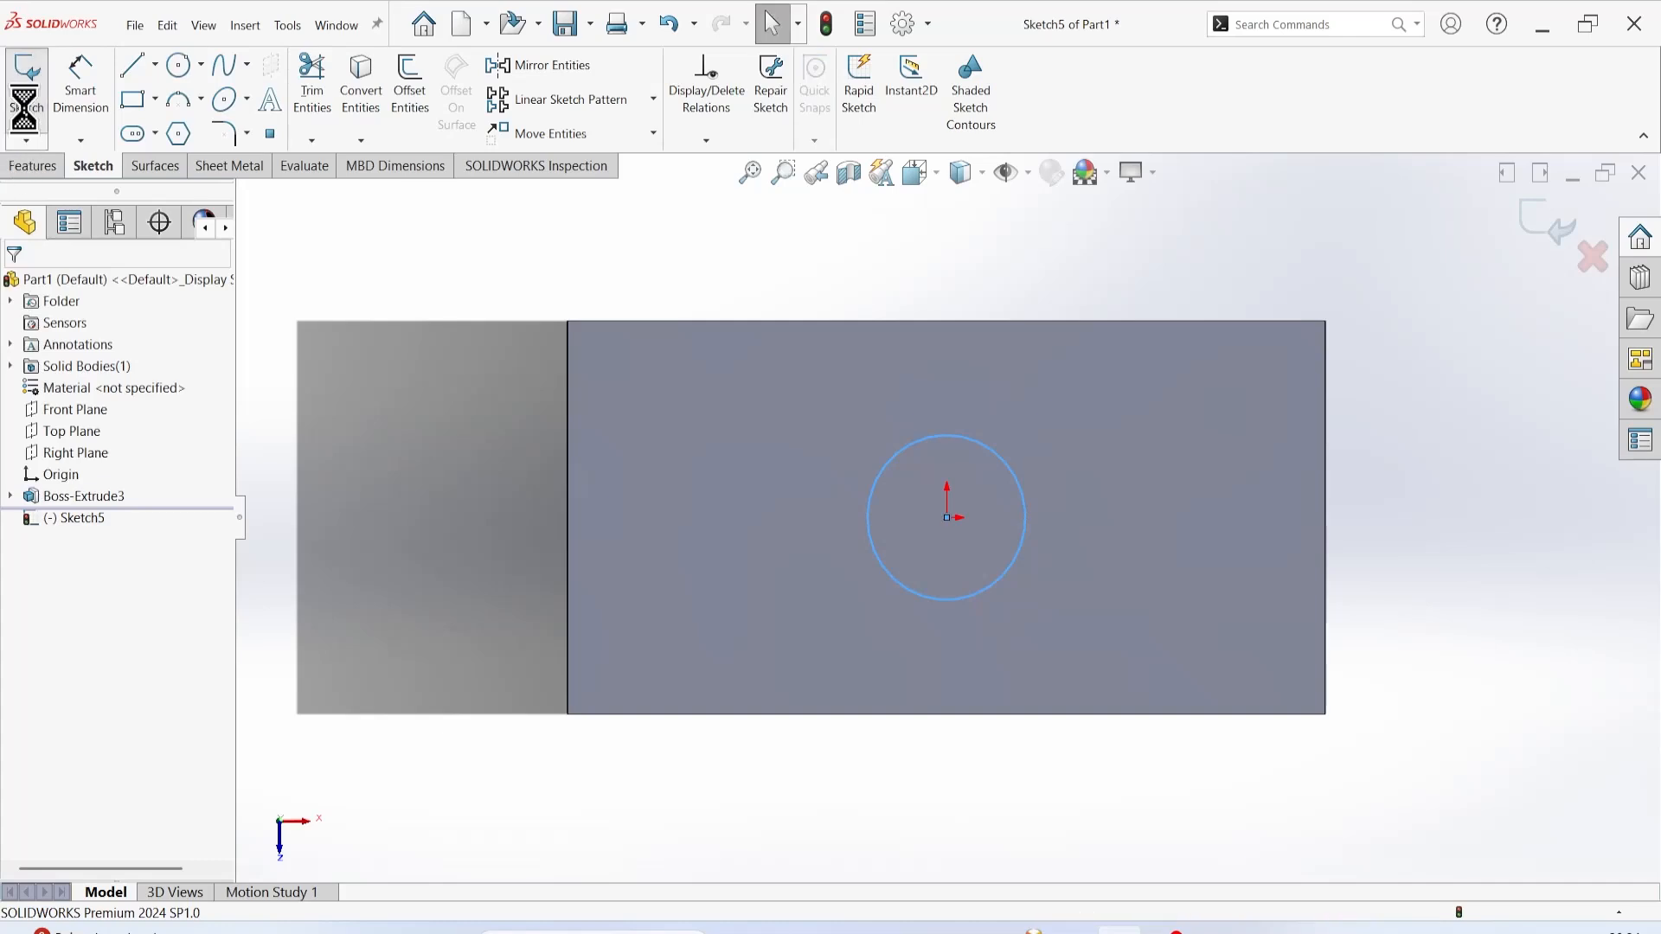
Extrude the circle upward from the block's top face with a Blind depth of 200 mm, merging the result.
middle_click_drag(1067, 788, 1062, 679)
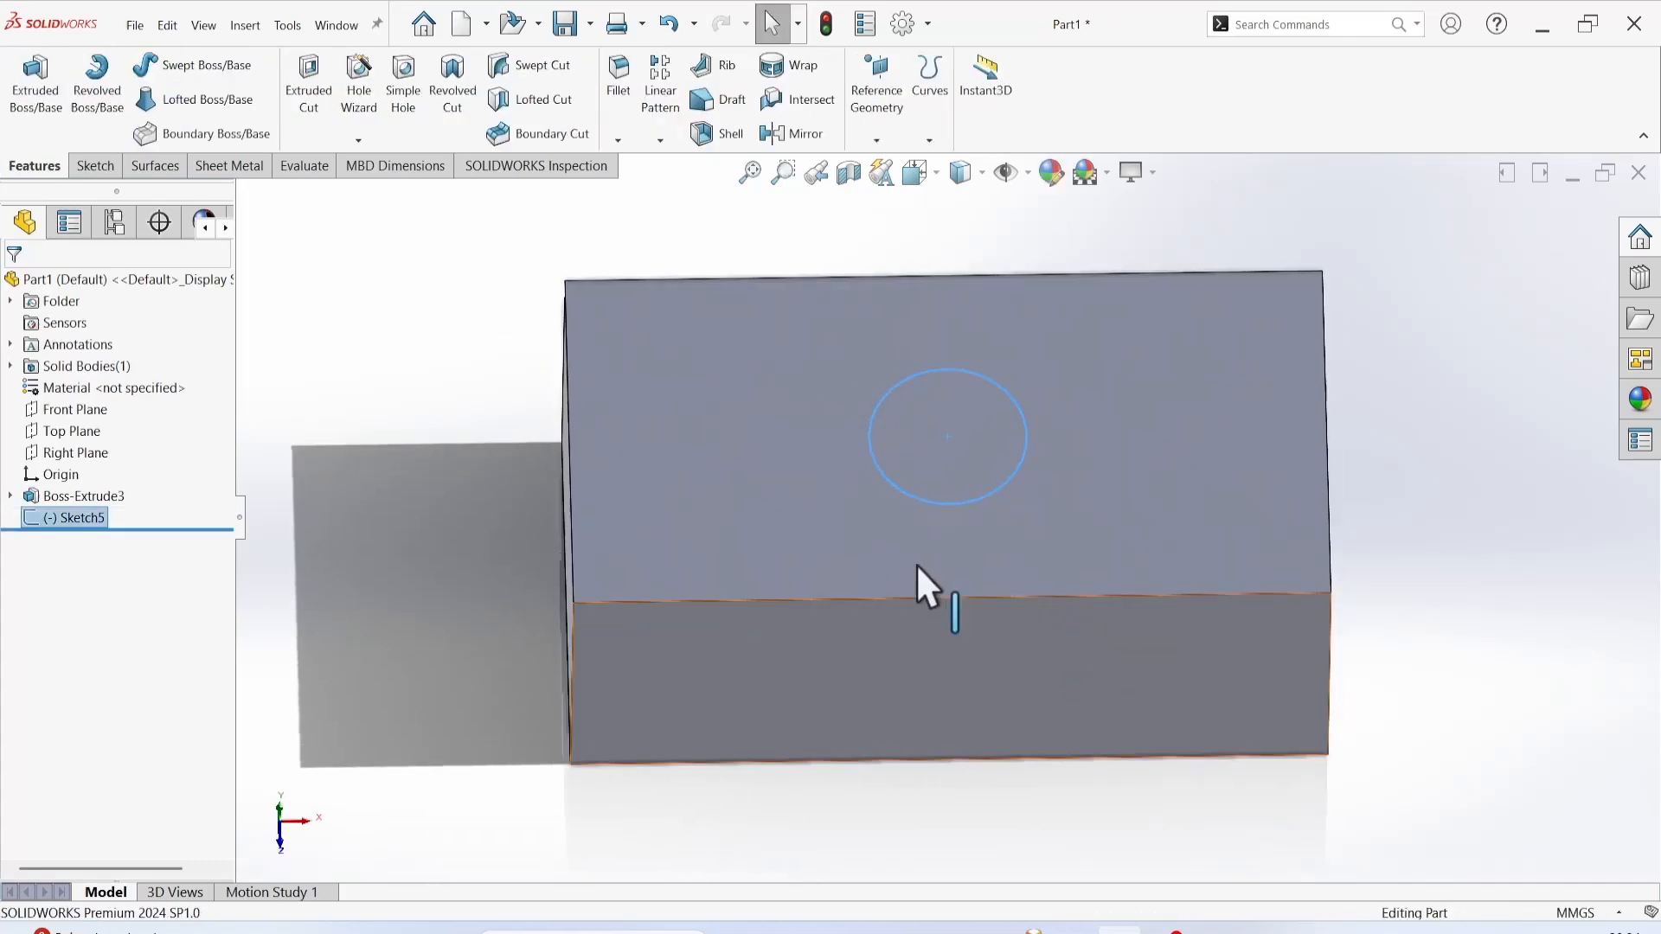
left_click(38, 128)
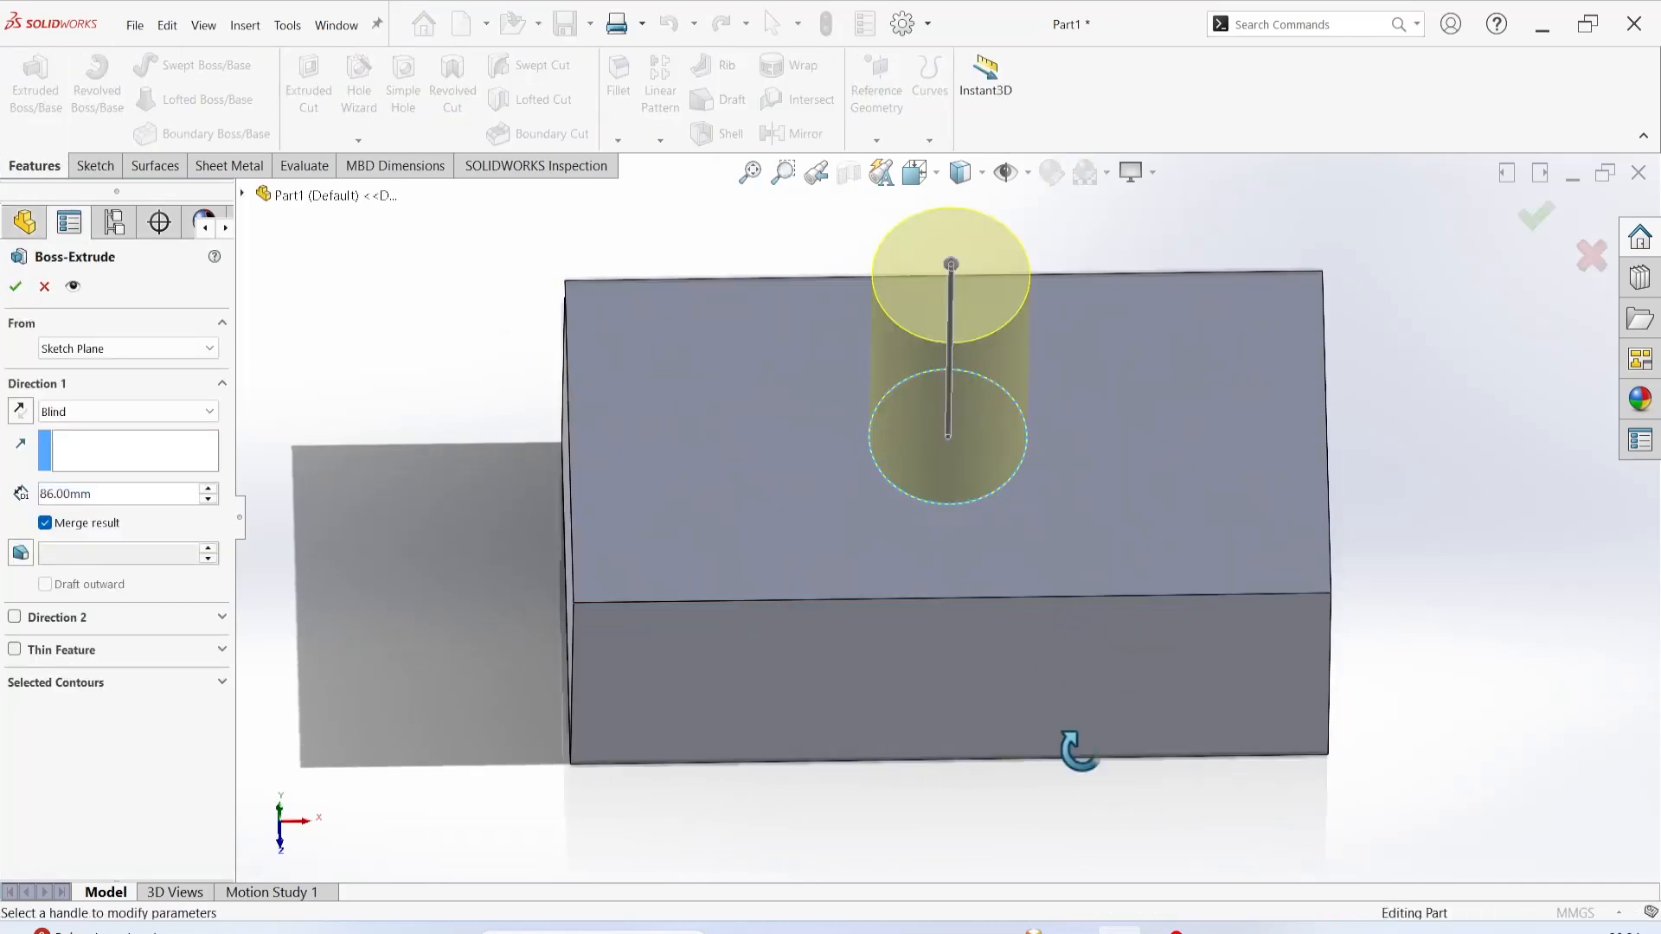
middle_click_drag(1075, 749, 1082, 623)
scroll(1078, 553, "down", 5)
scroll(1073, 538, "up", 8)
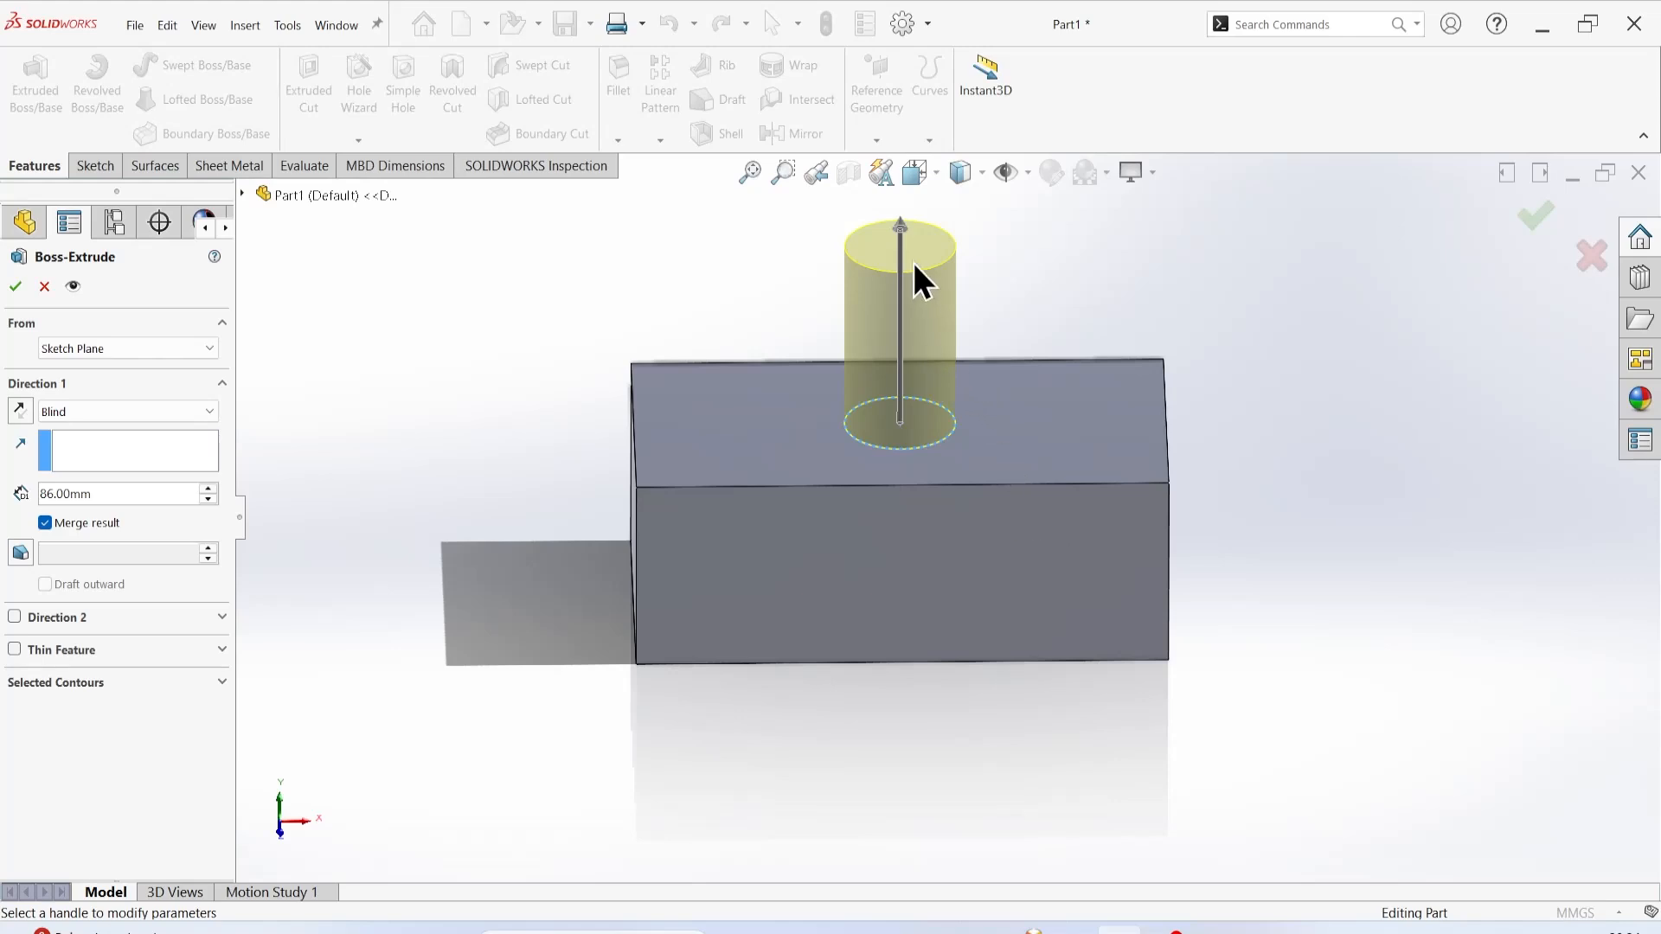
left_click(900, 227)
scroll(947, 406, "up", 3)
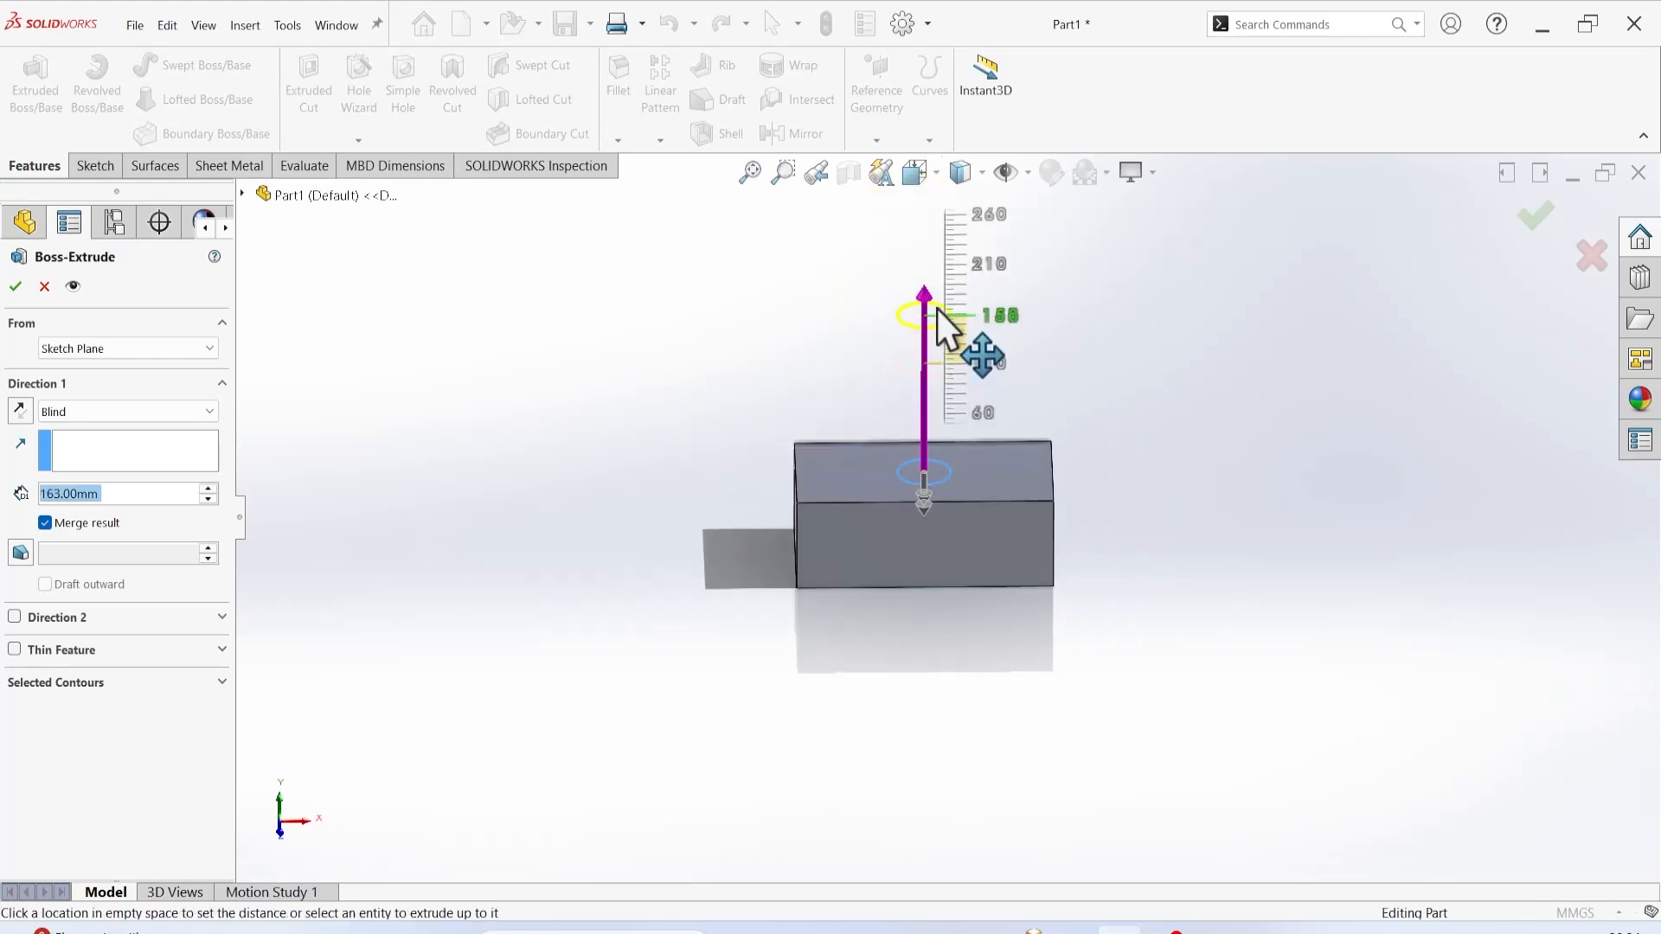
left_click(933, 279)
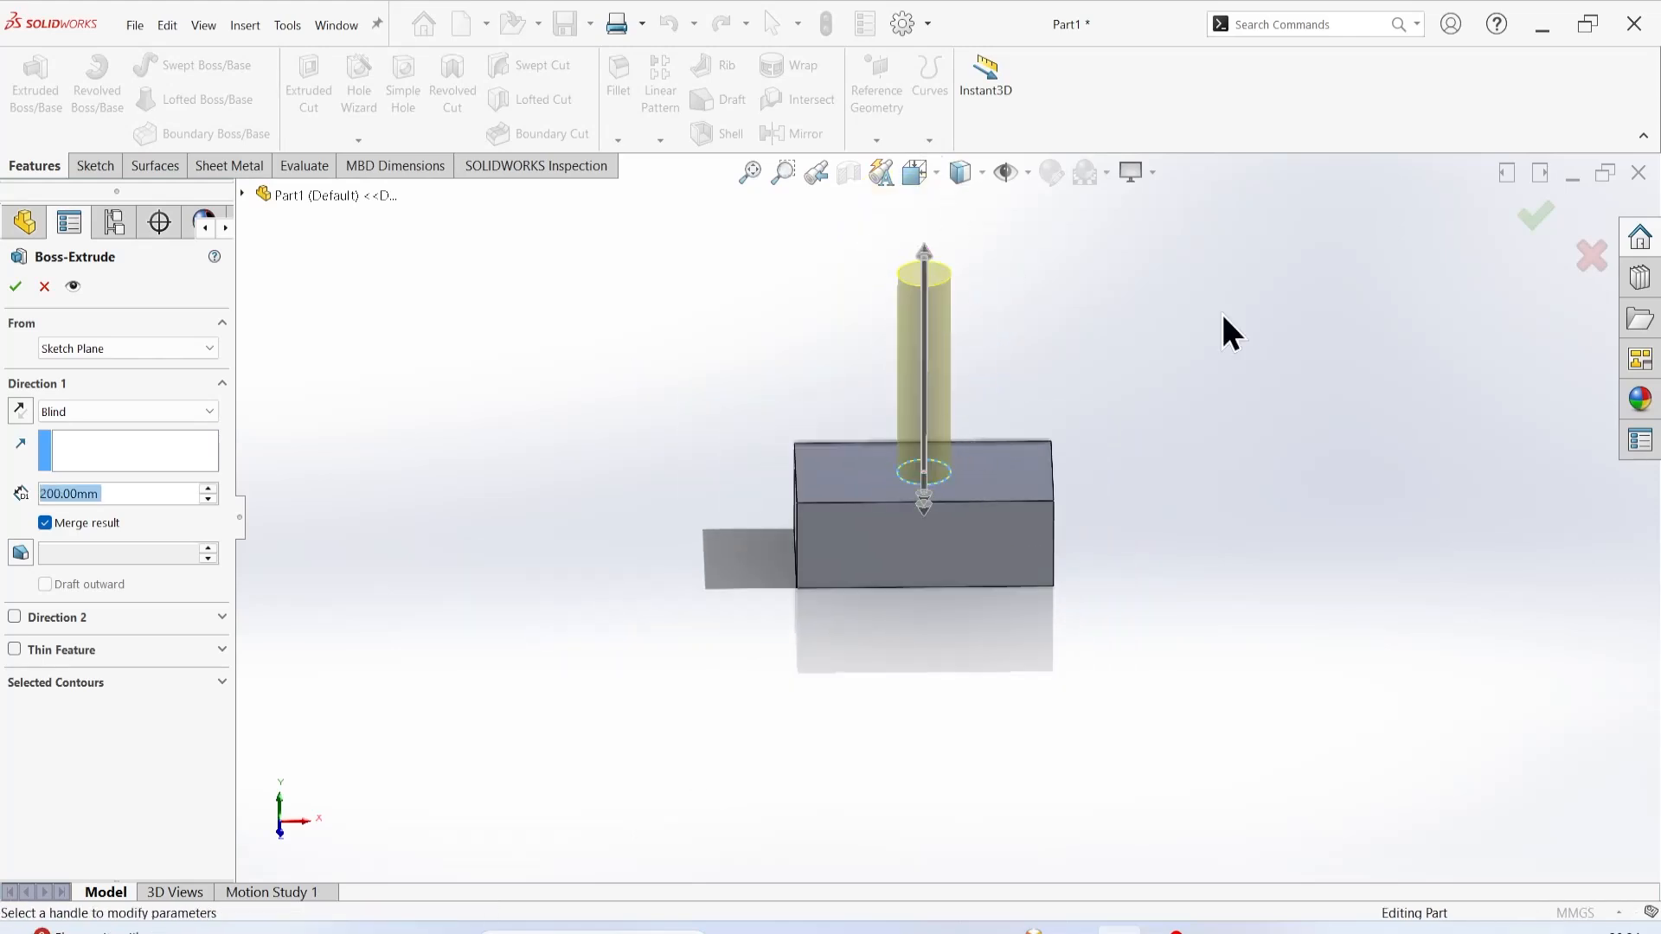
left_click(17, 284)
Set the model view to the Isometric orientation.
scroll(750, 476, "down", 4)
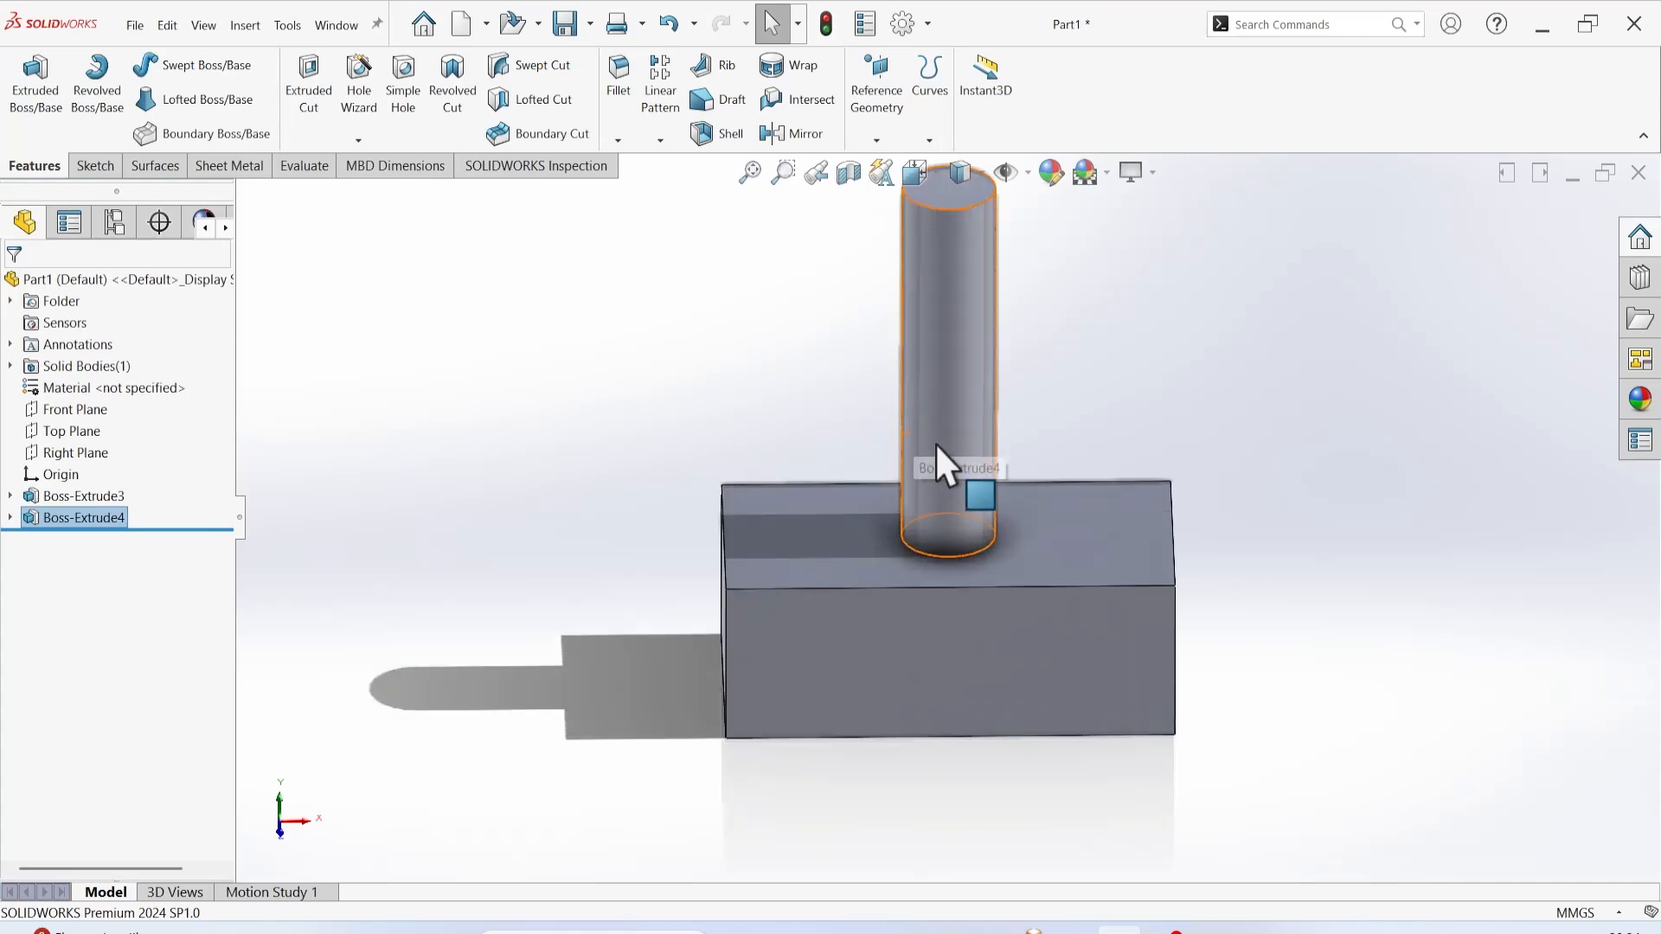
middle_click_drag(667, 460, 995, 439)
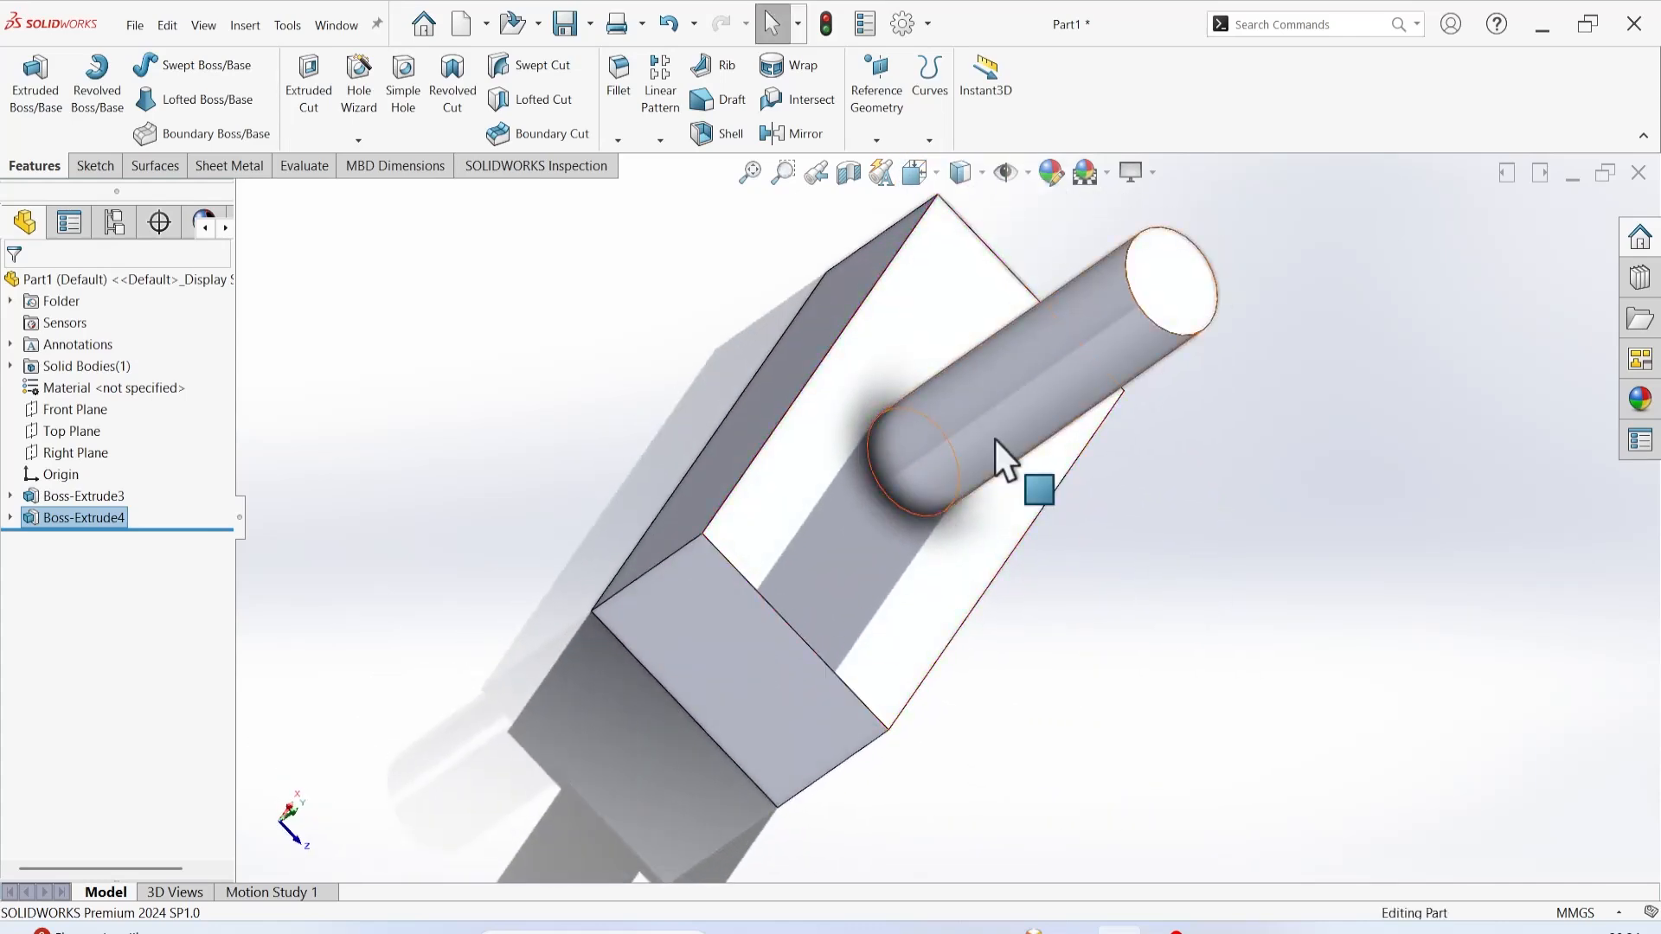
middle_click_drag(1183, 530, 1265, 436)
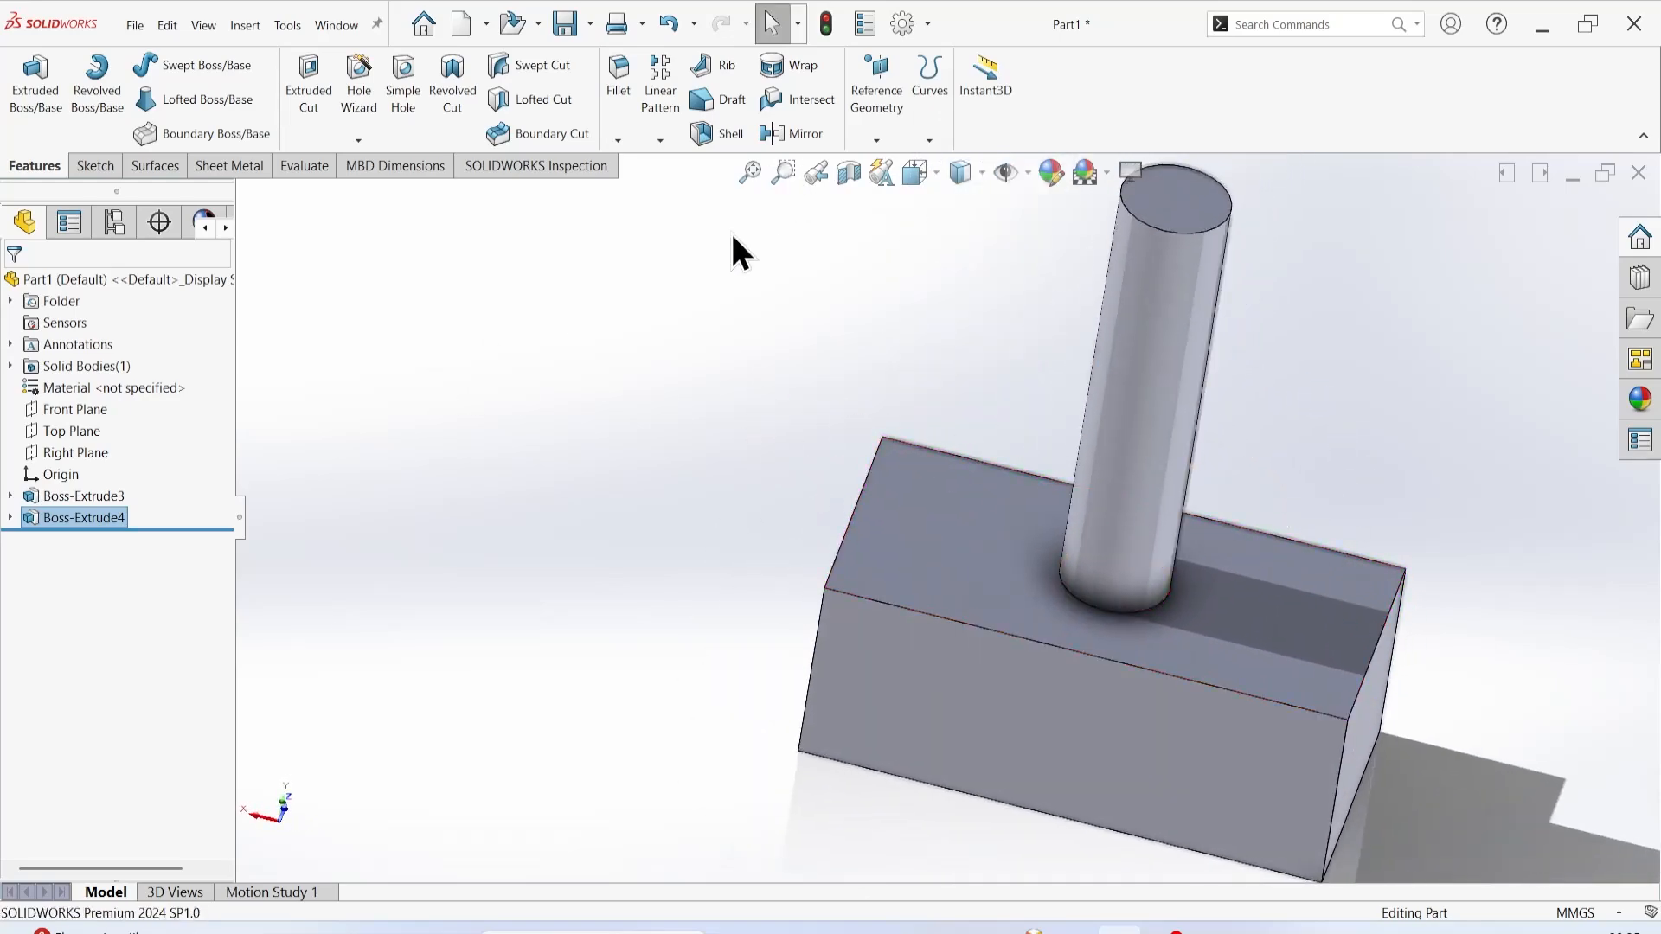
key("space")
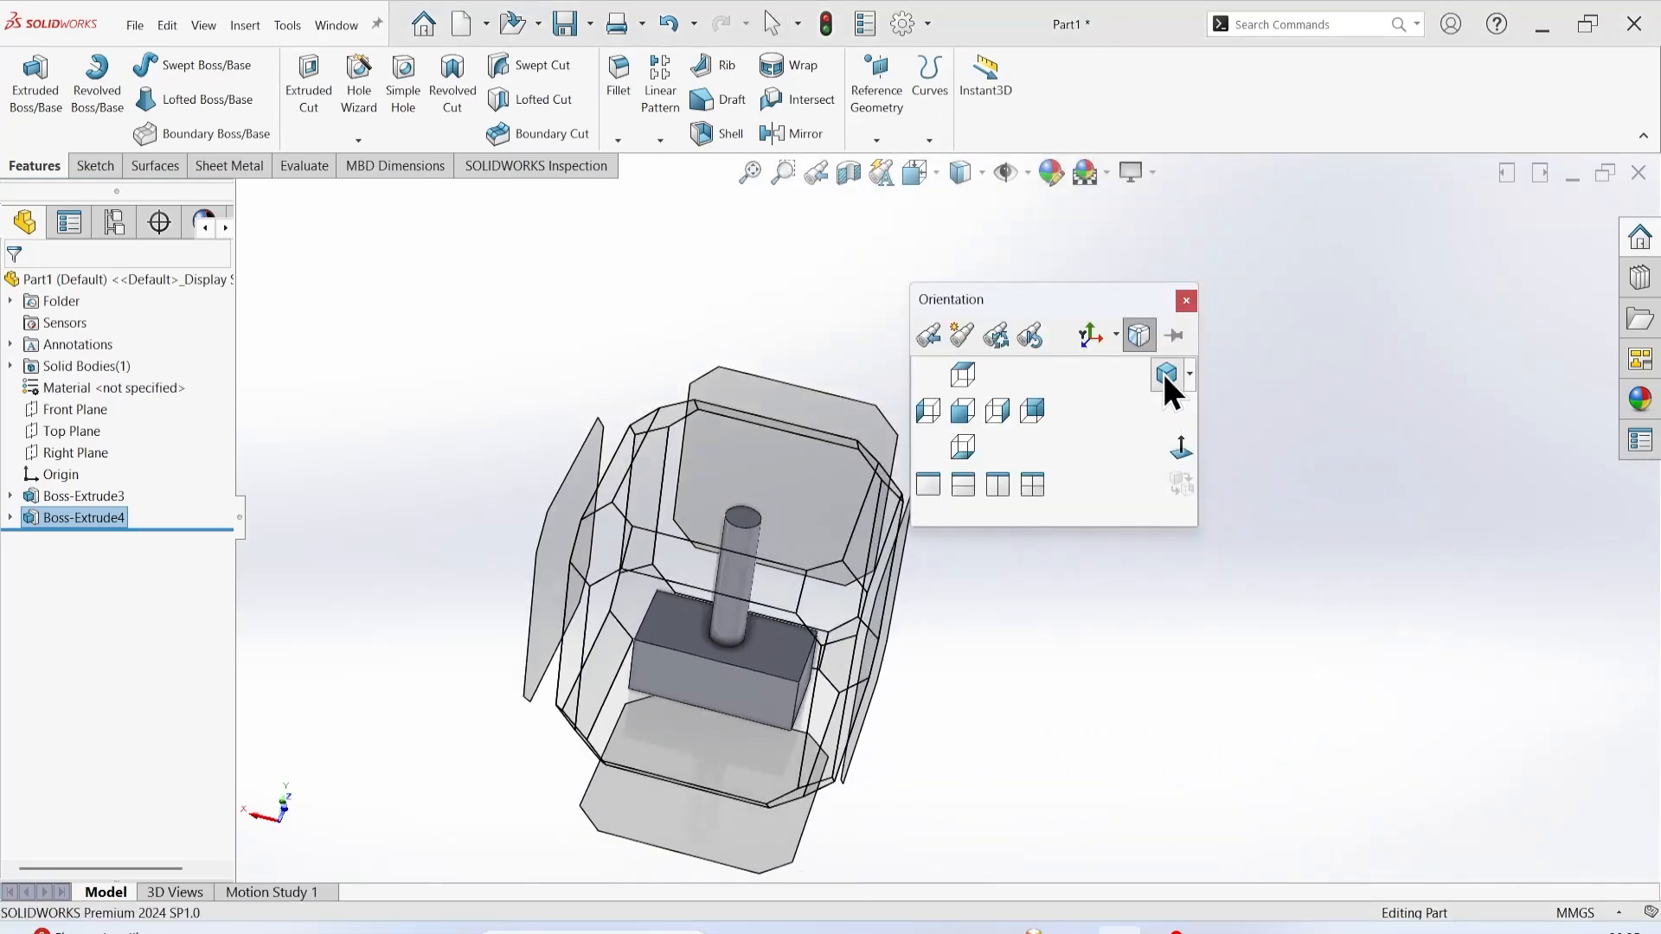
left_click(1164, 377)
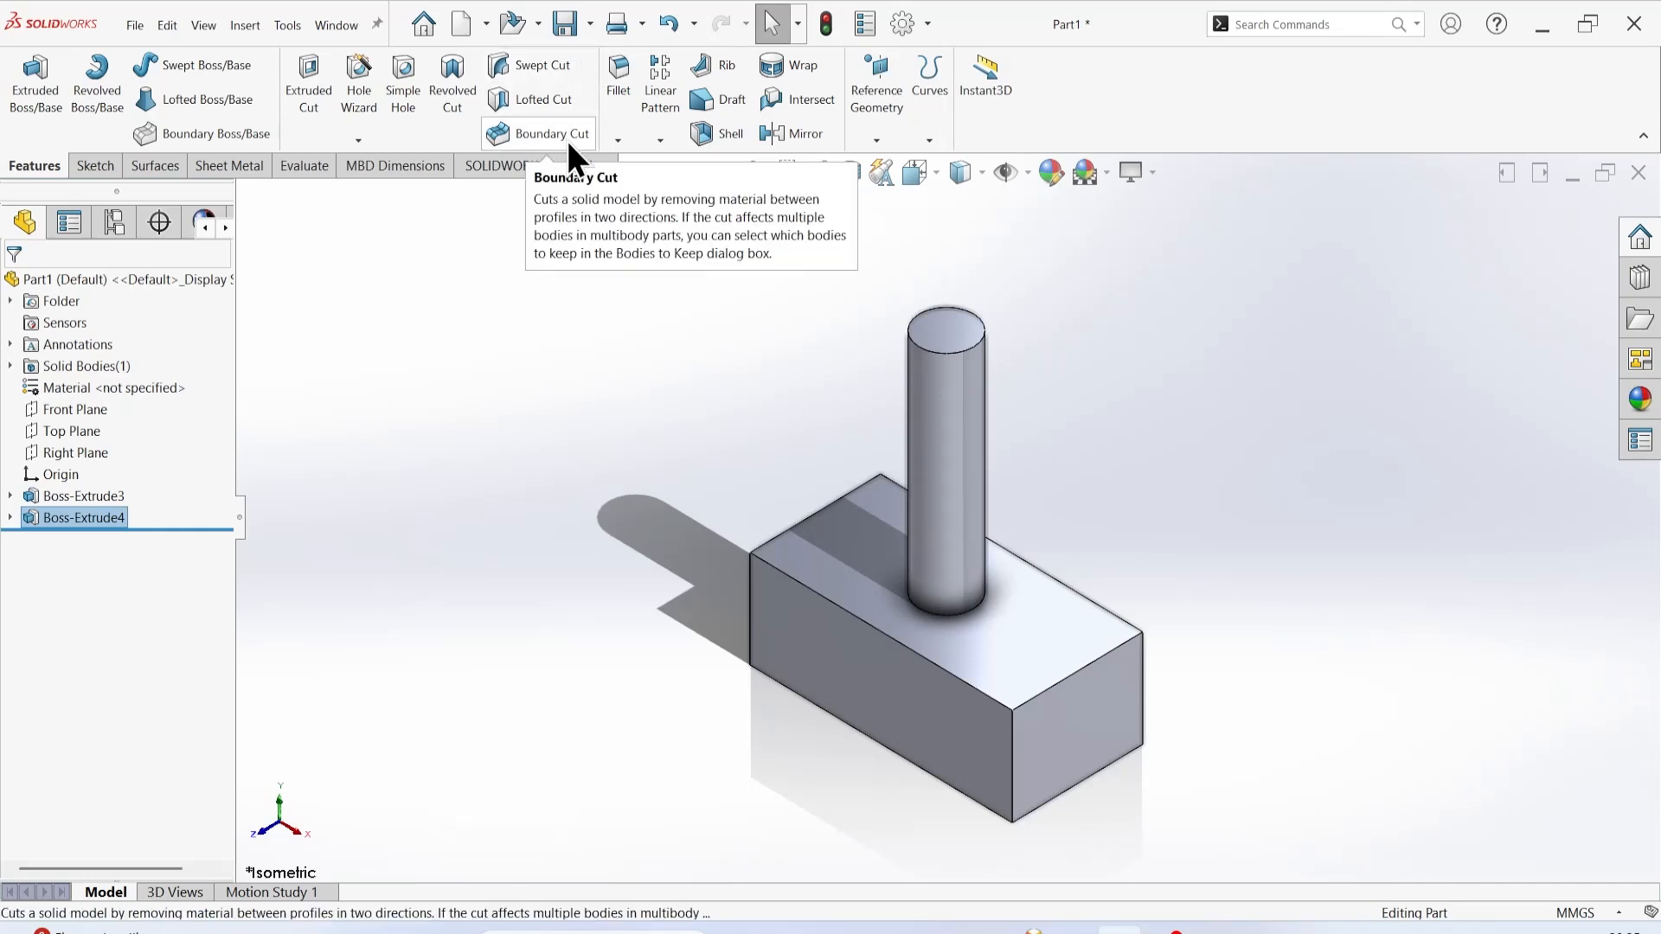
left_click(923, 26)
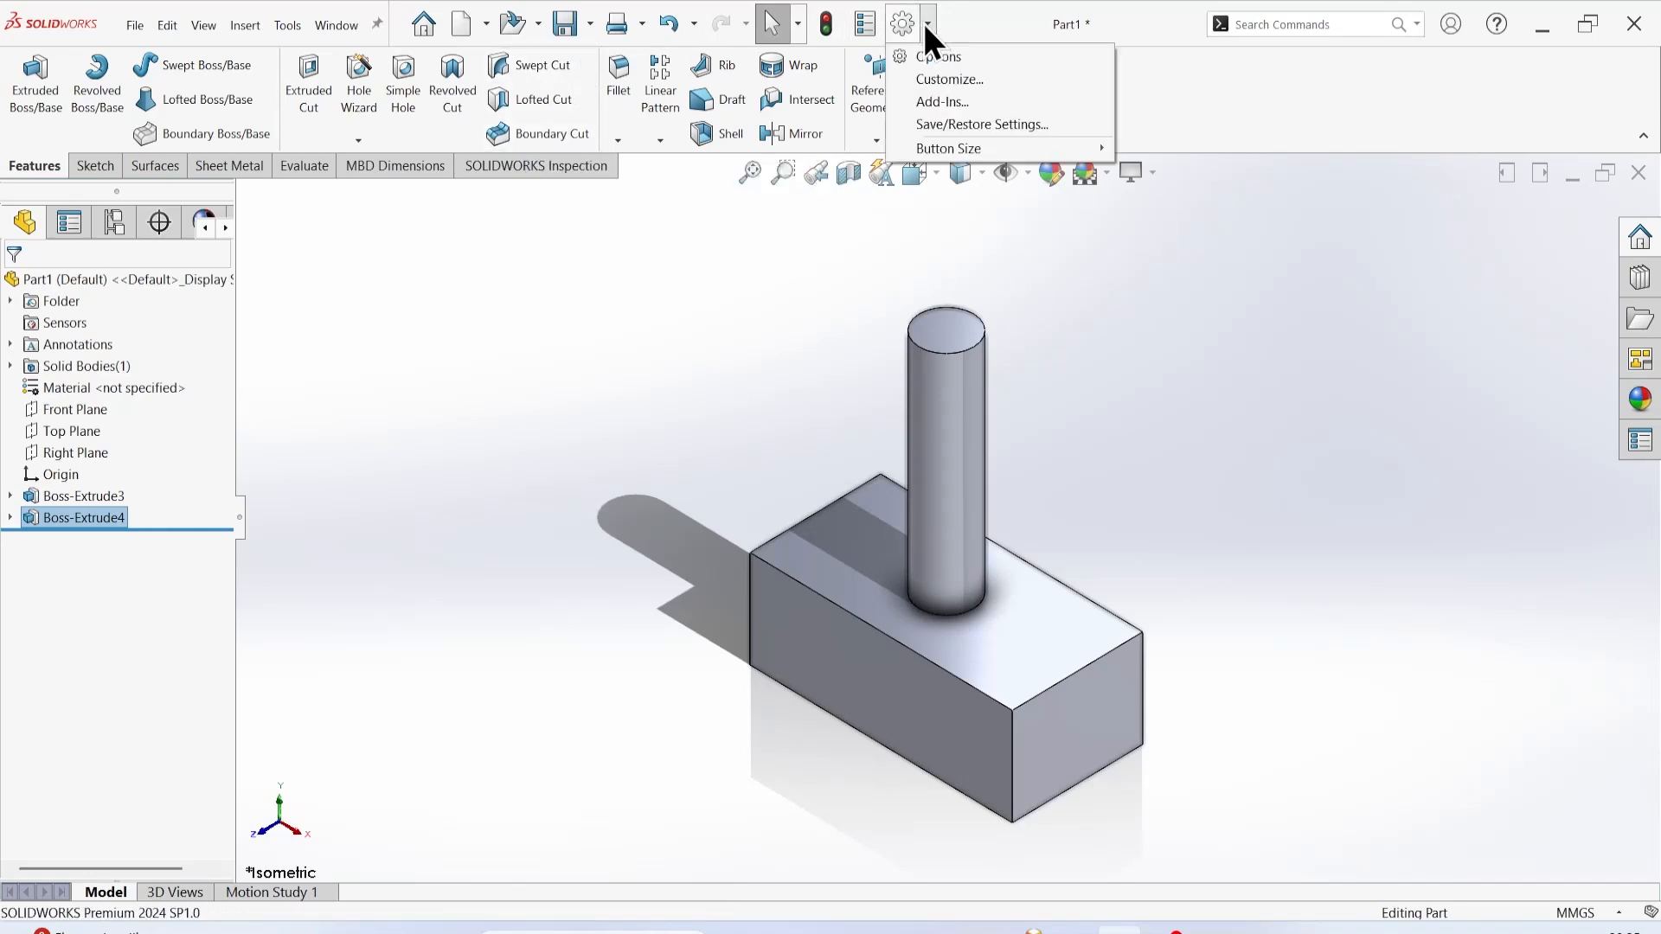
left_click(934, 55)
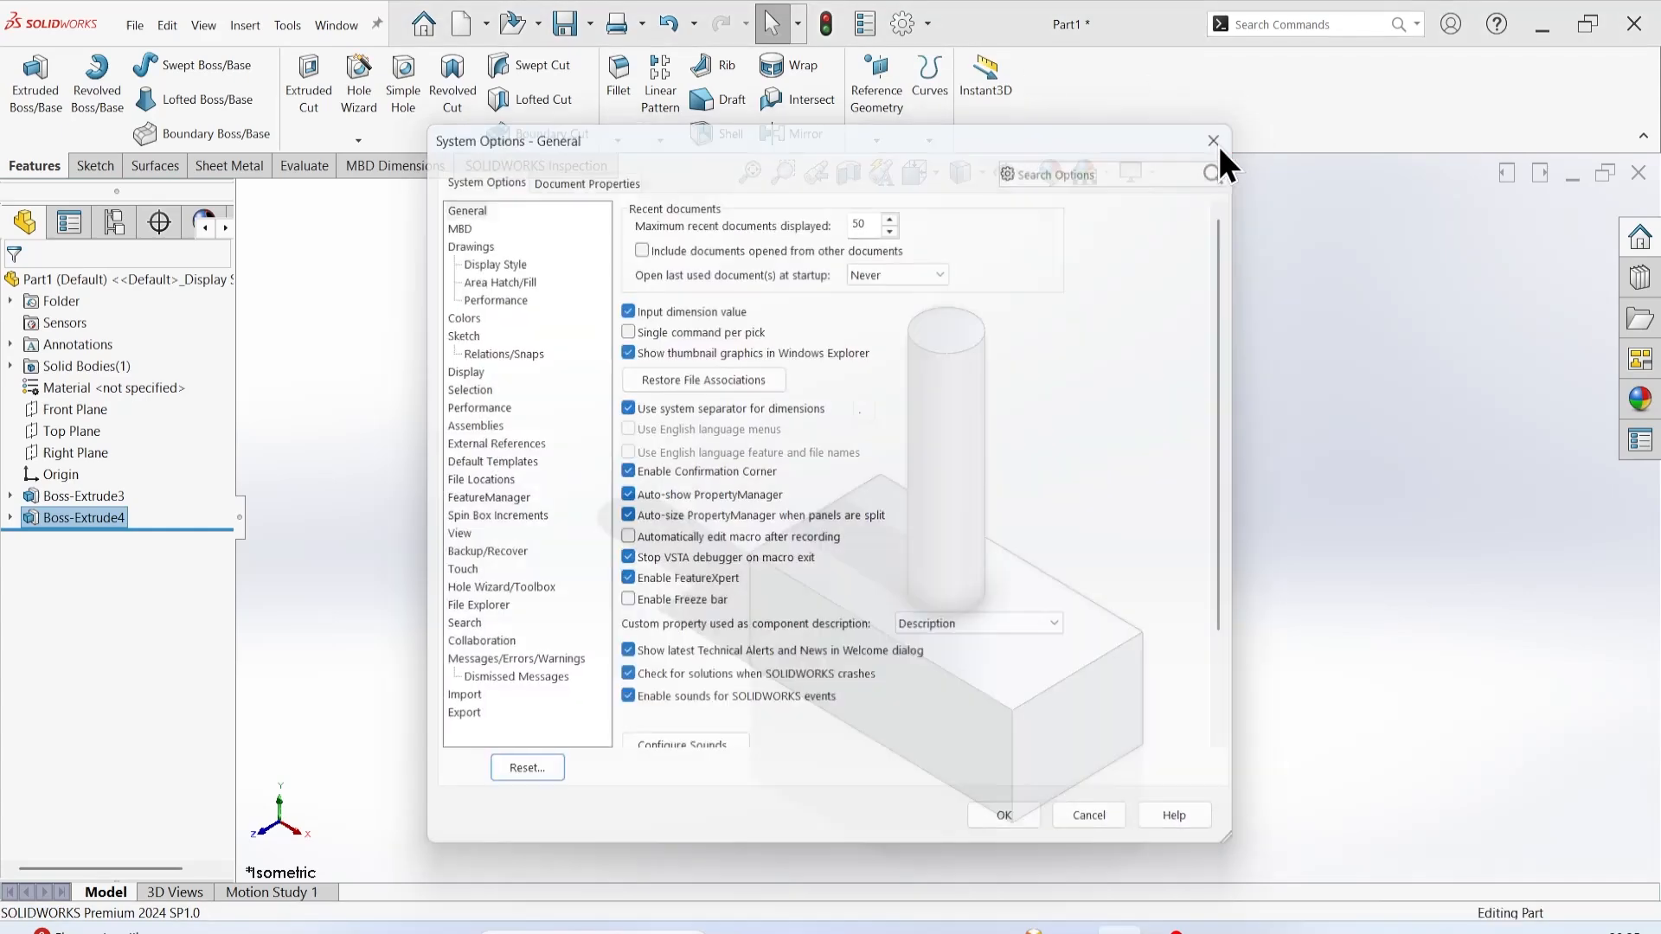
left_click(1216, 139)
Customize the interface by adding the Thread command from the Features category beside Hole Wizard, and close the customization.
left_click(928, 25)
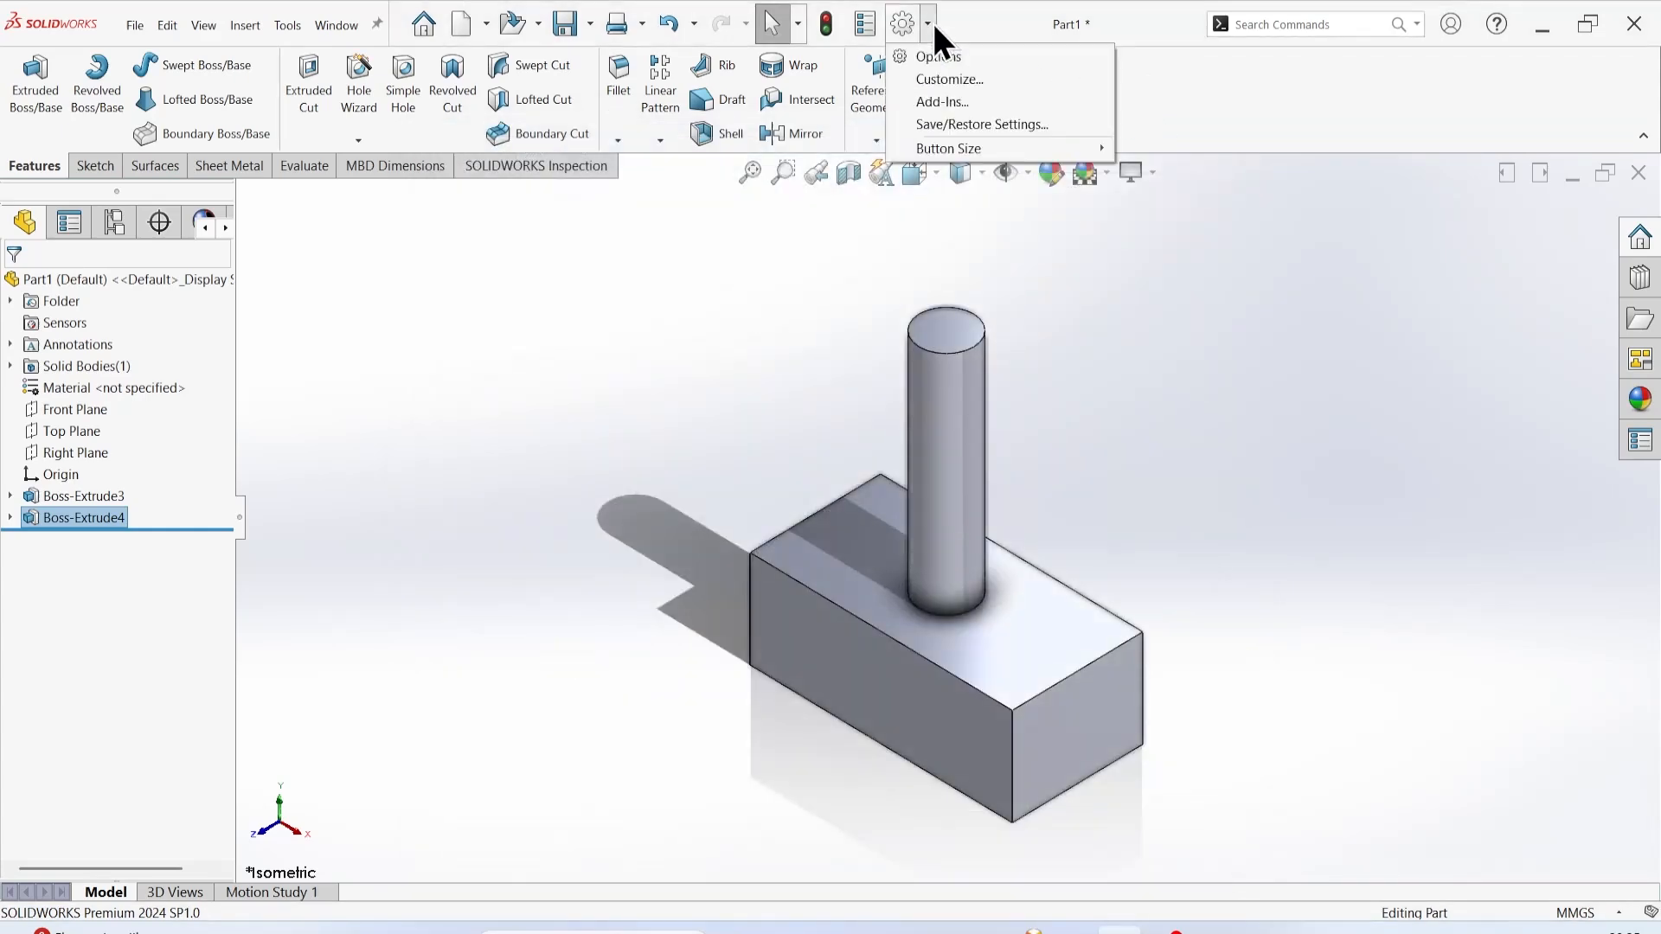
left_click(927, 76)
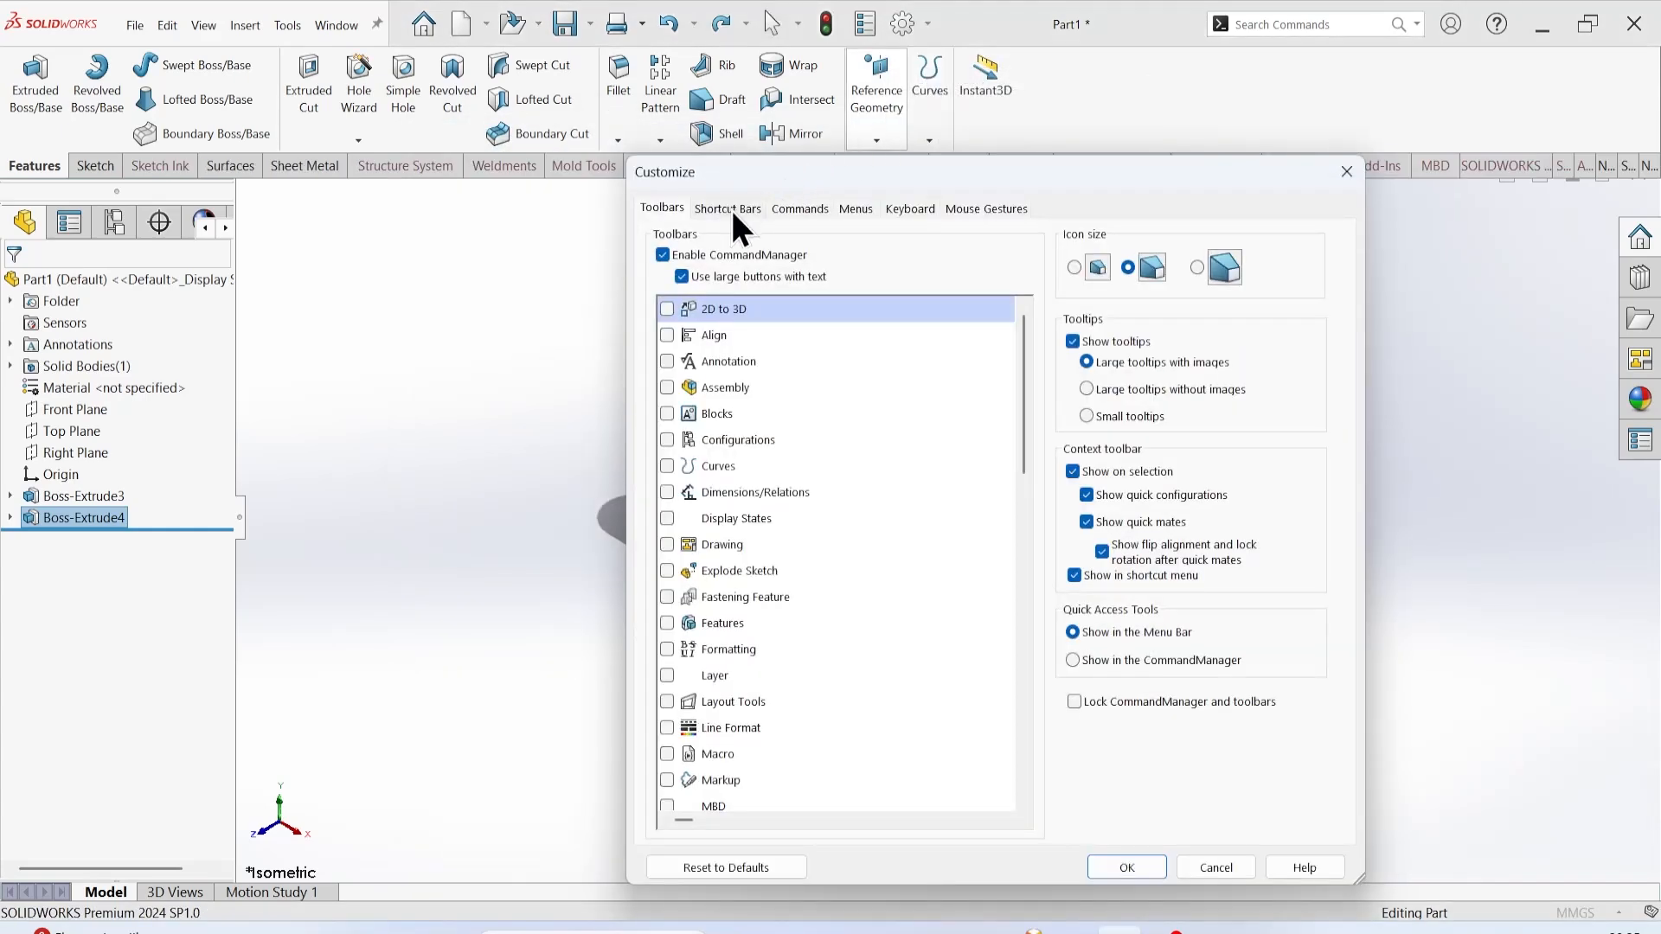
left_click(730, 207)
left_click(801, 209)
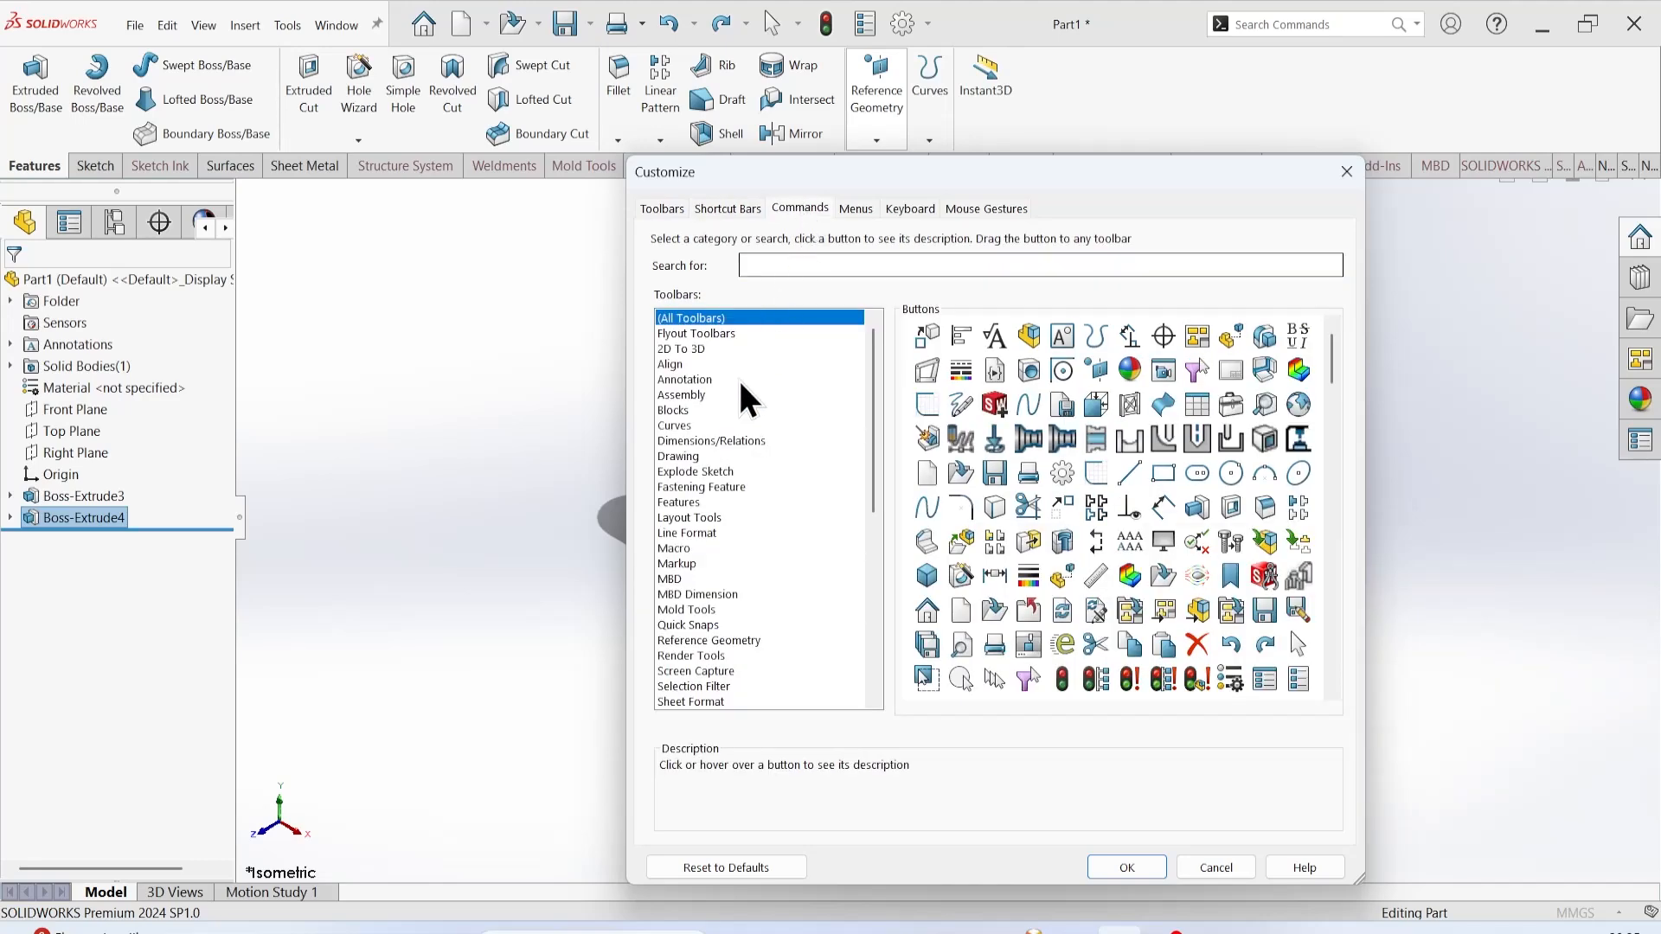
left_click(678, 501)
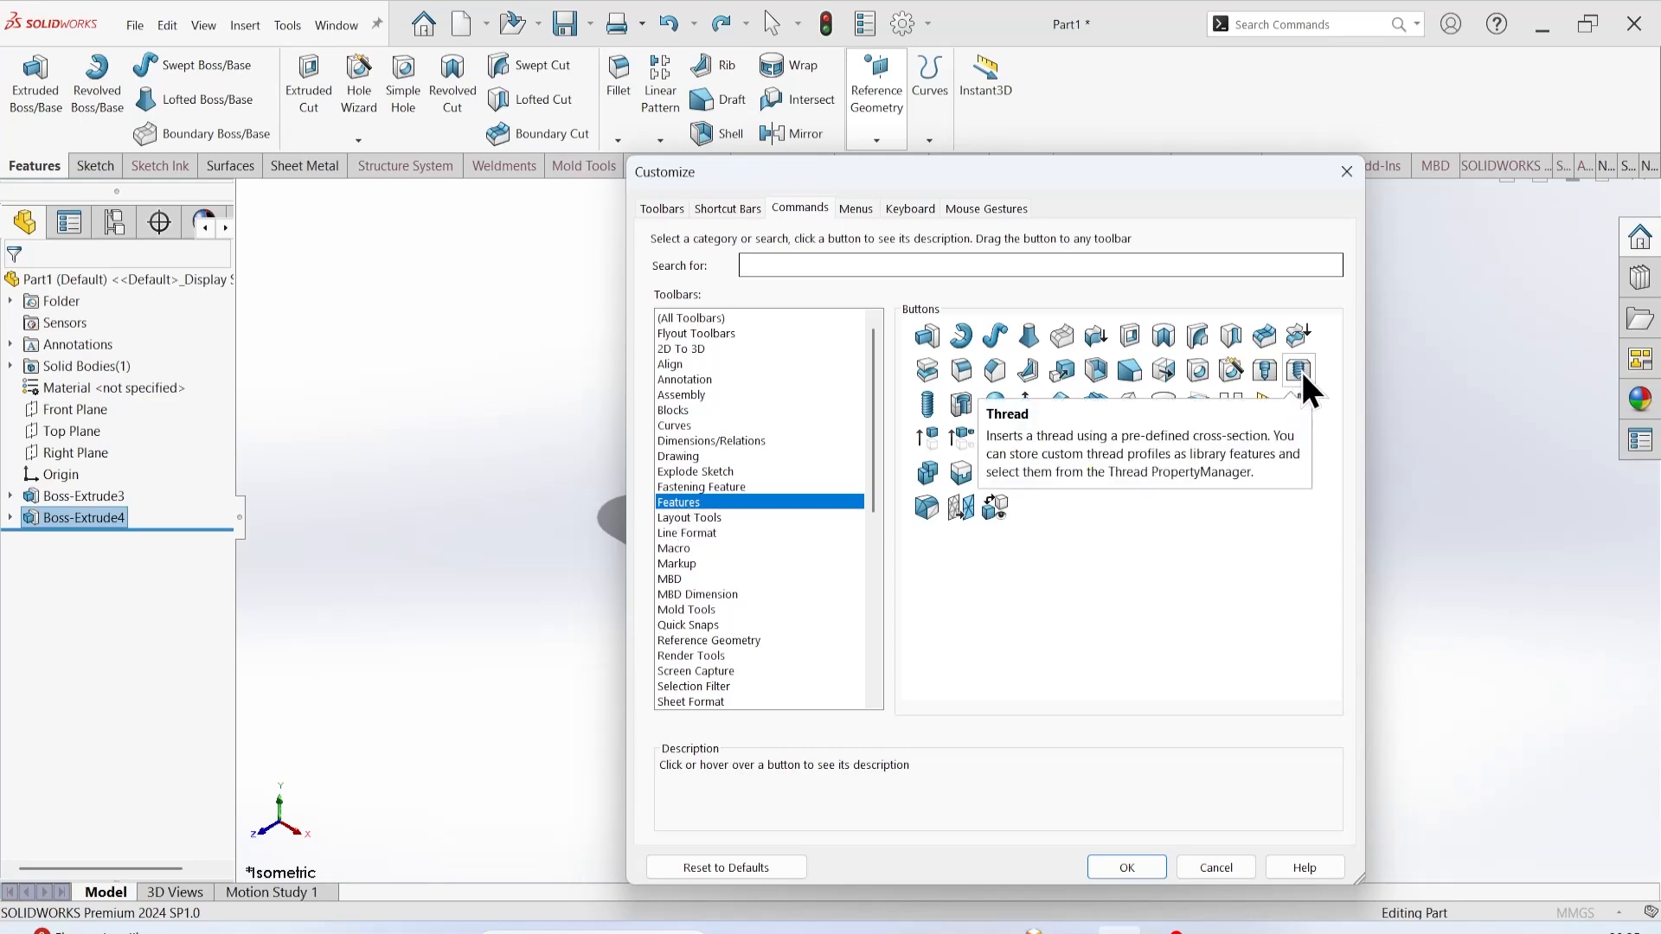
left_click_drag(1300, 368, 387, 90)
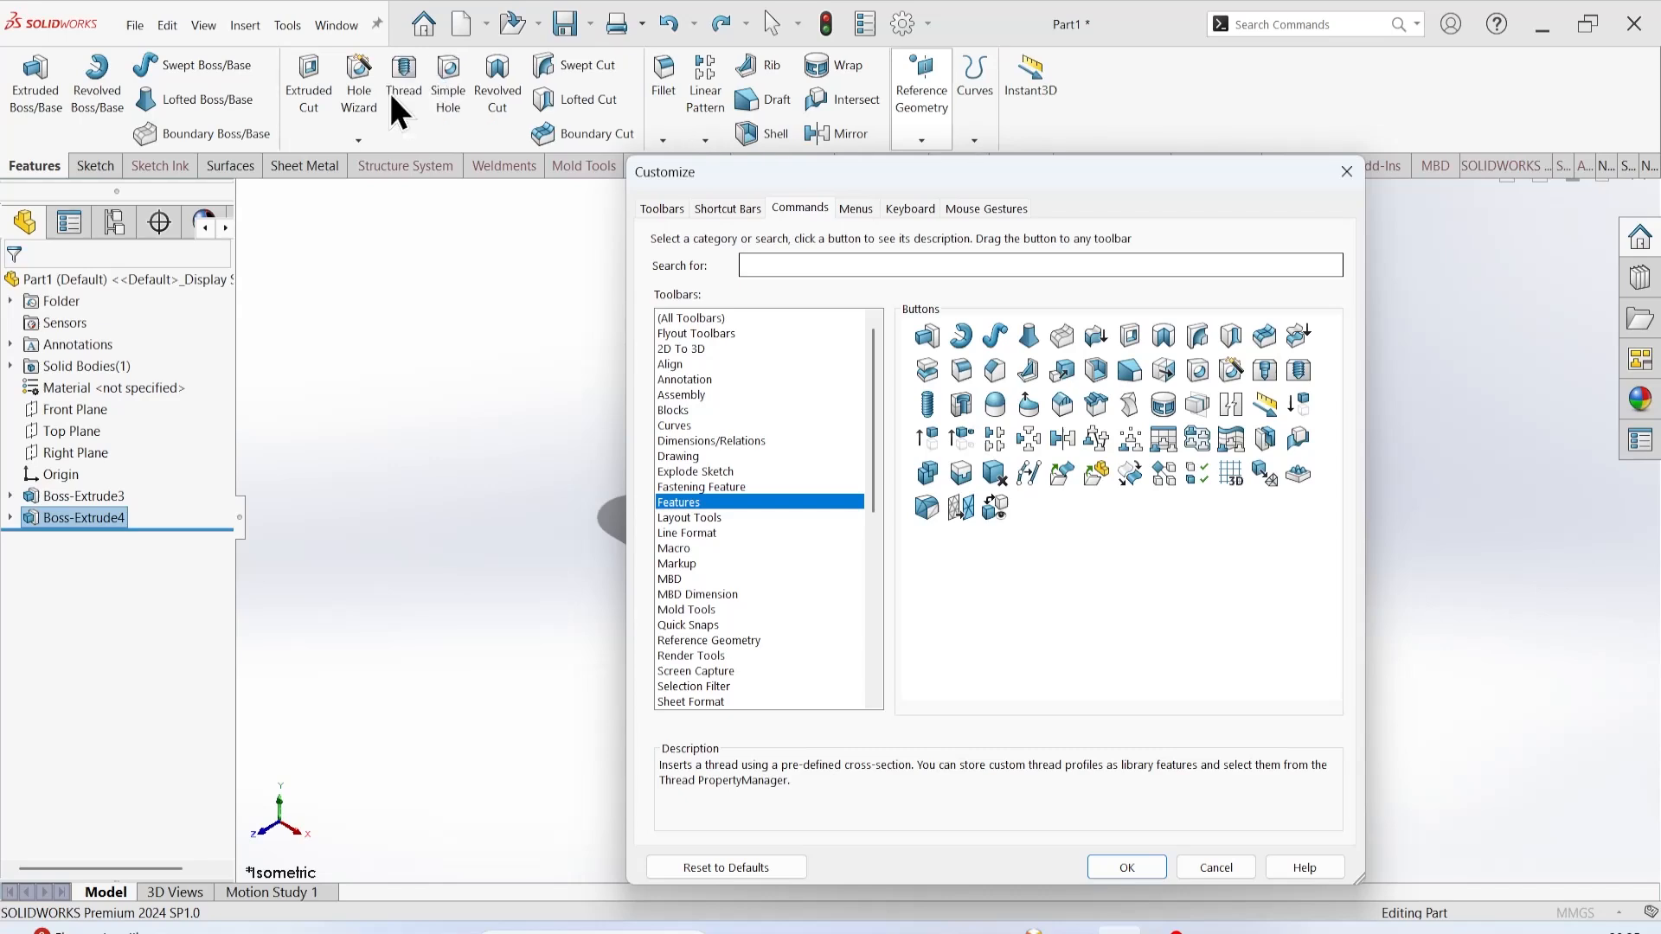
left_click(364, 142)
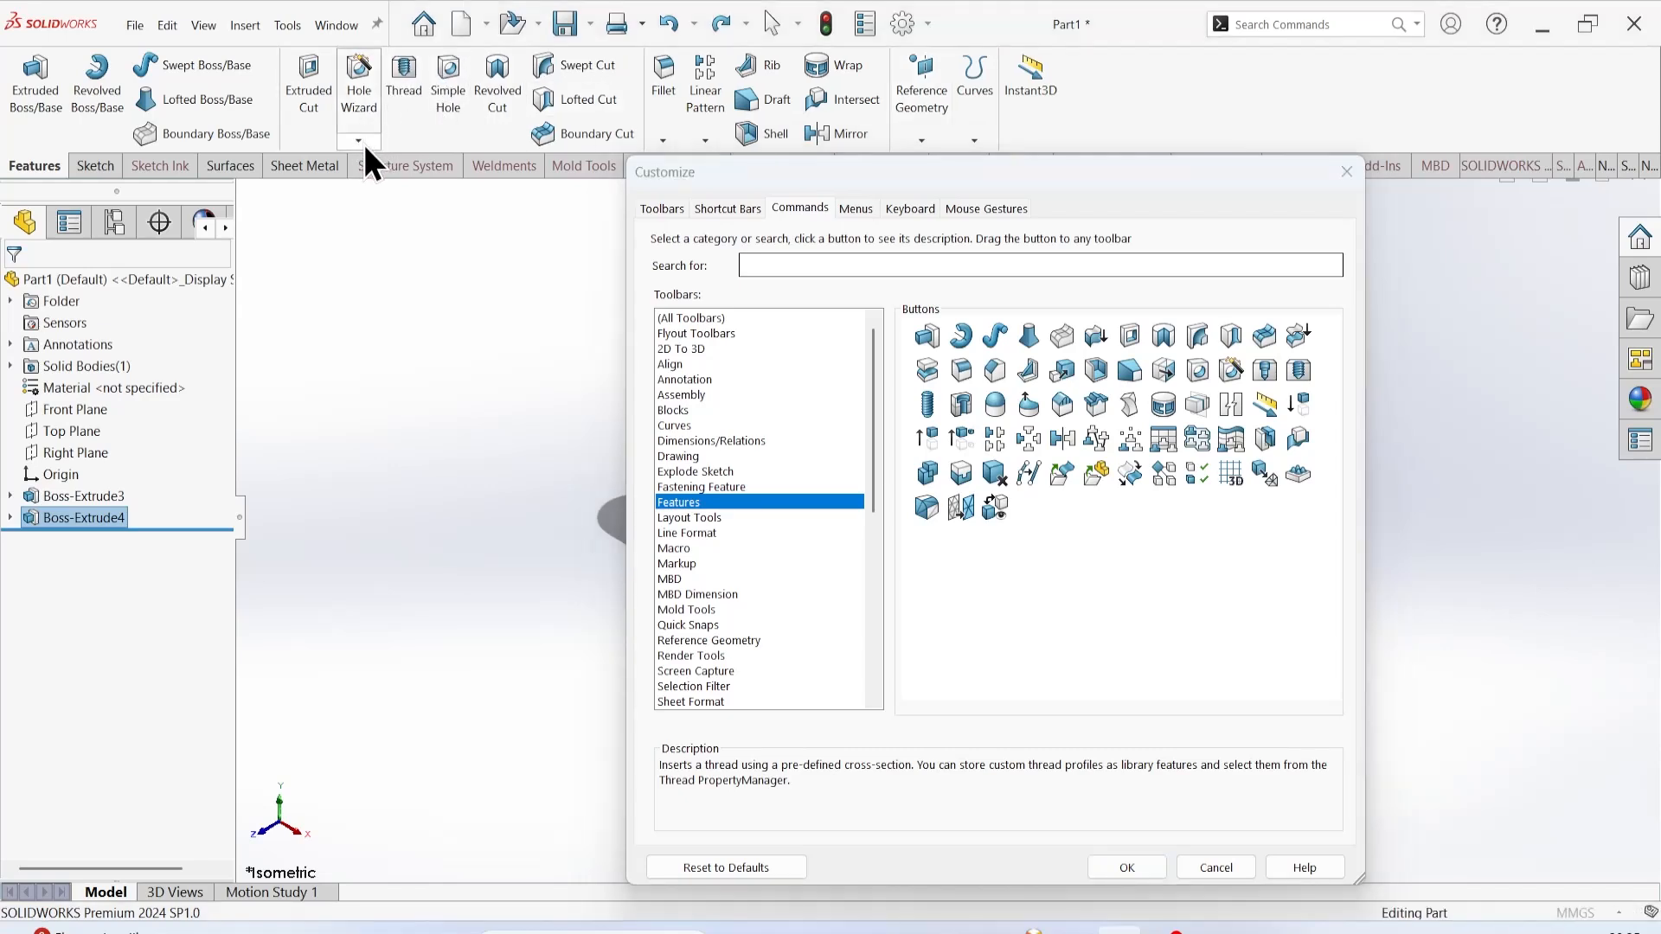
left_click(1217, 867)
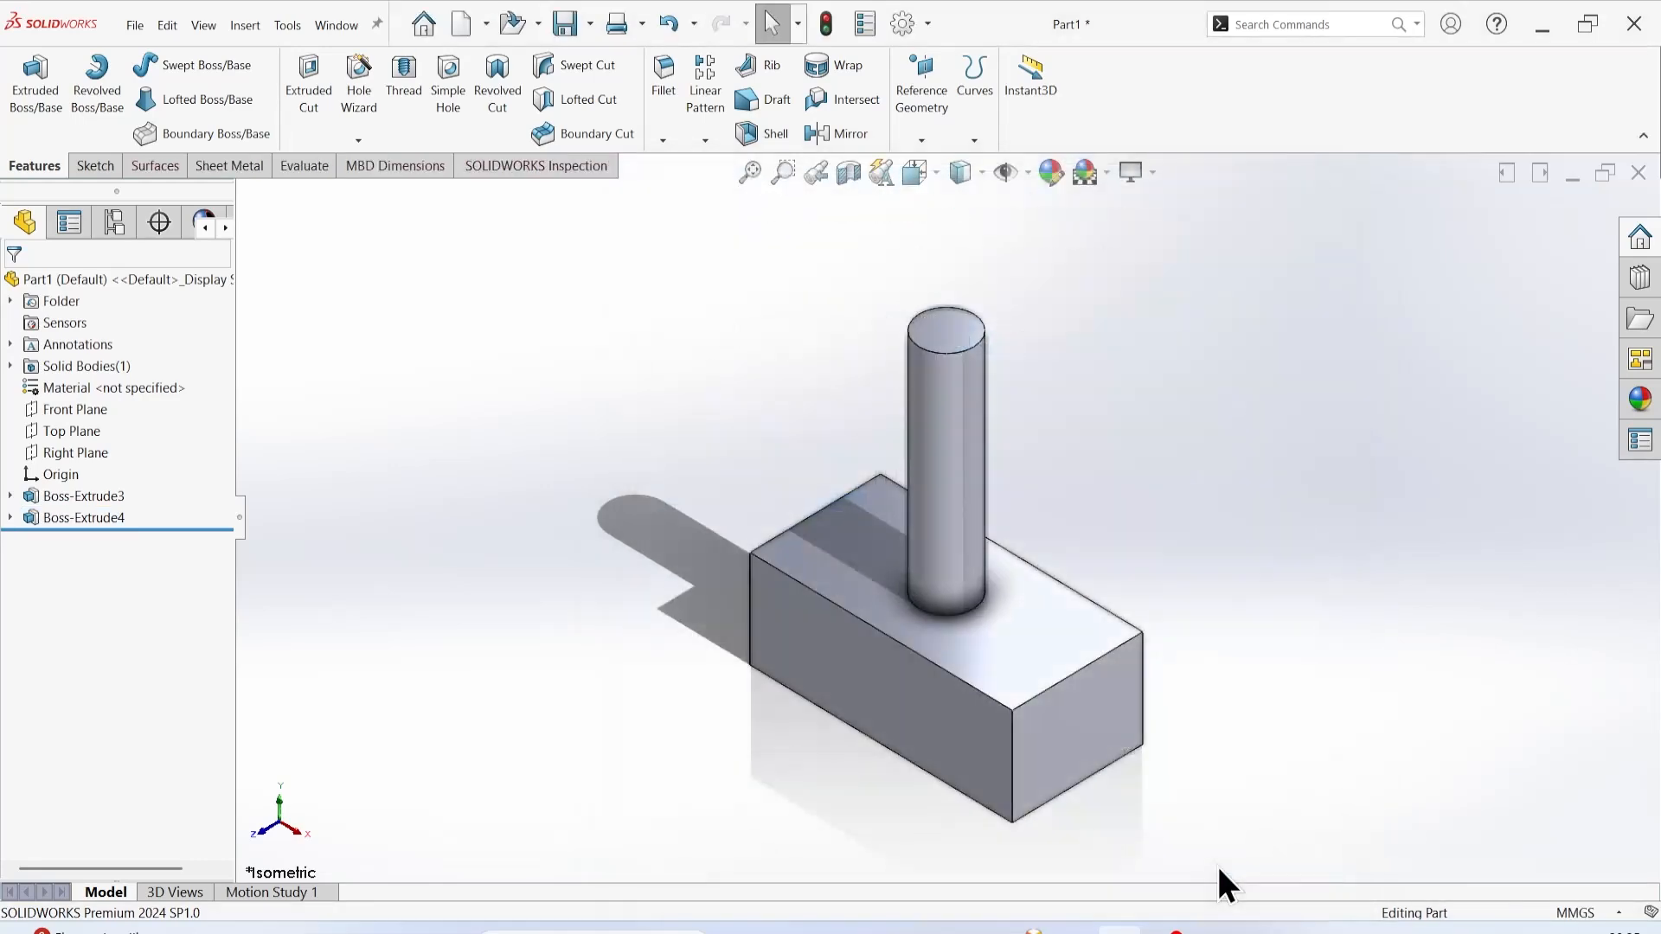
left_click(371, 143)
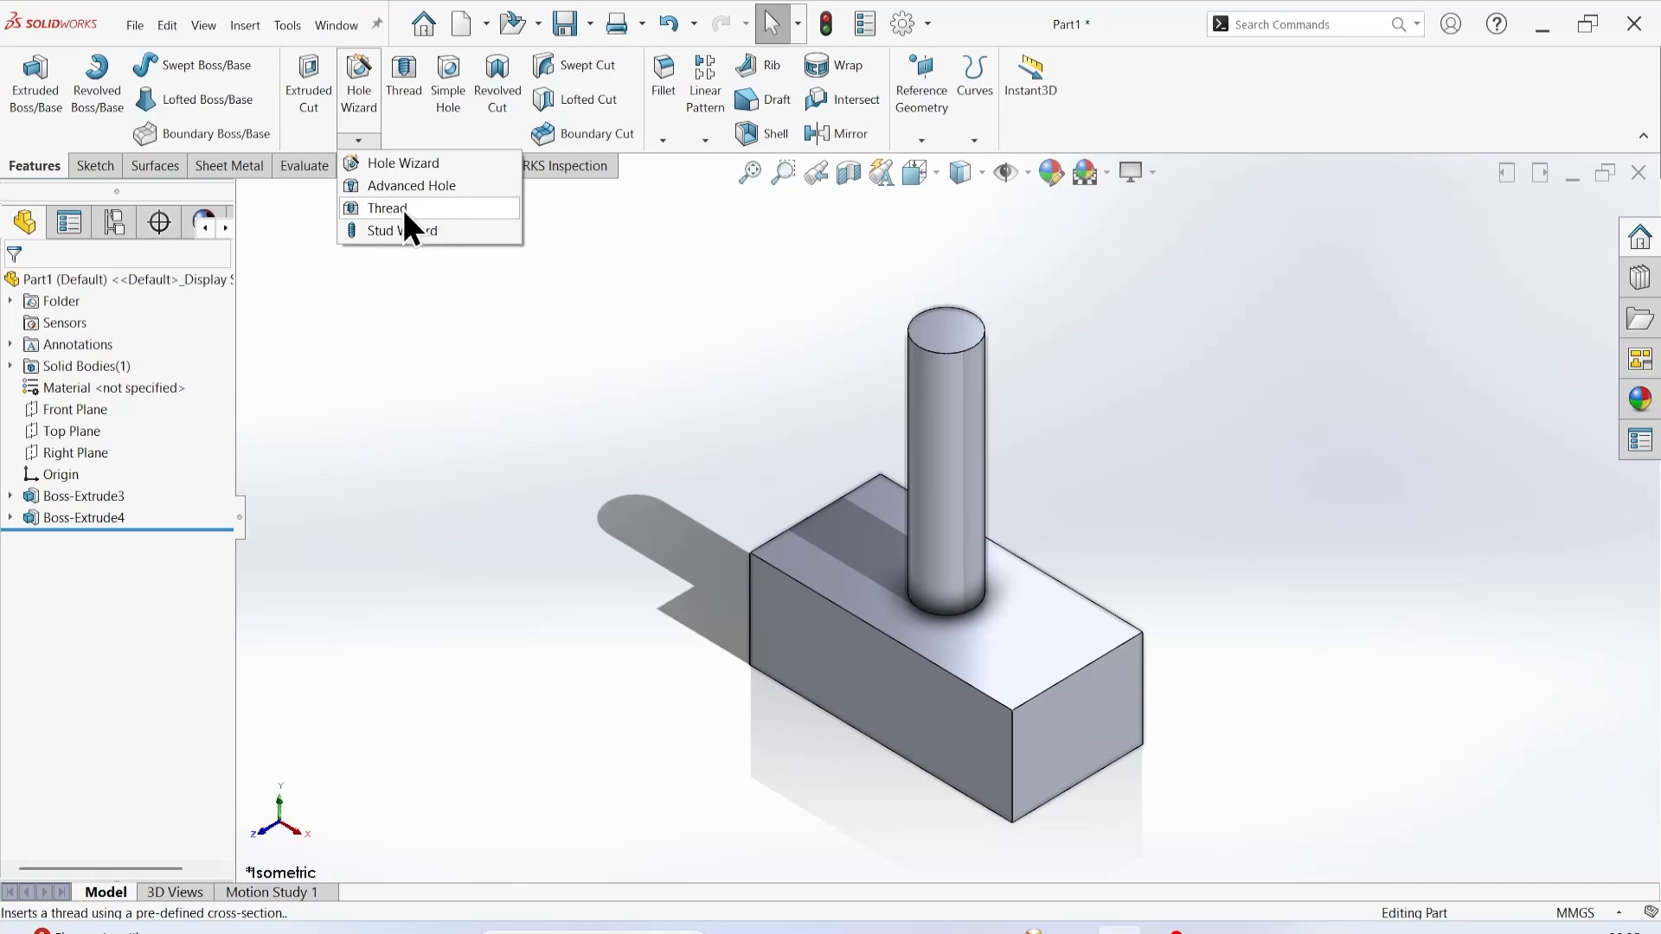
right_click(413, 82)
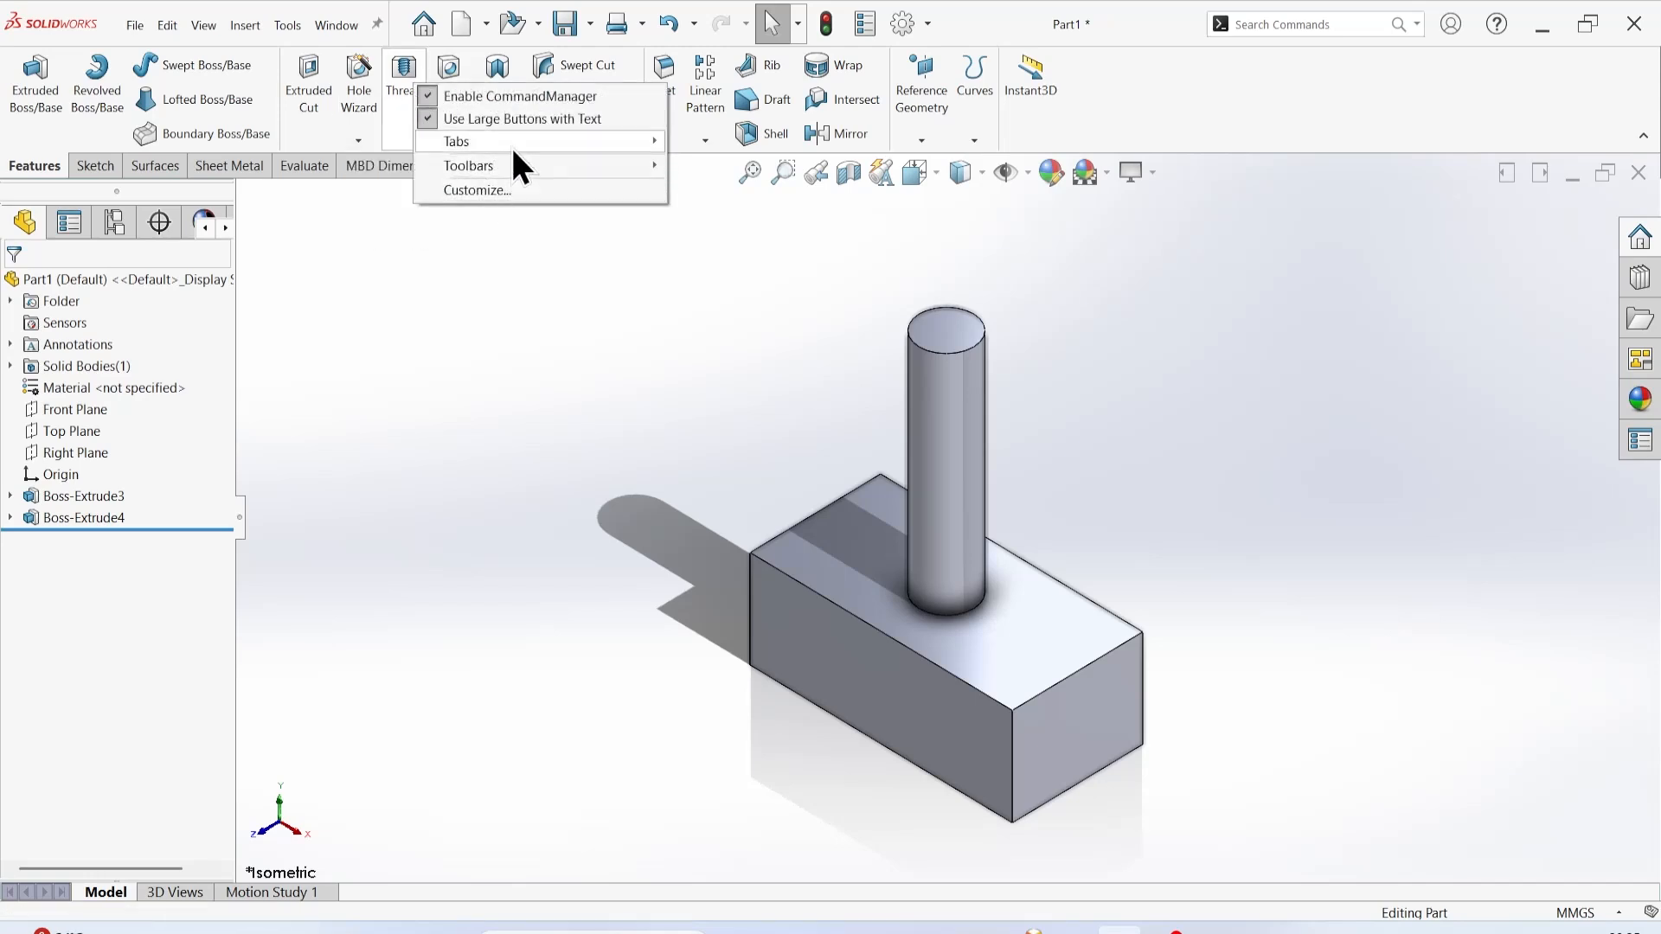
mouse_move(505, 164)
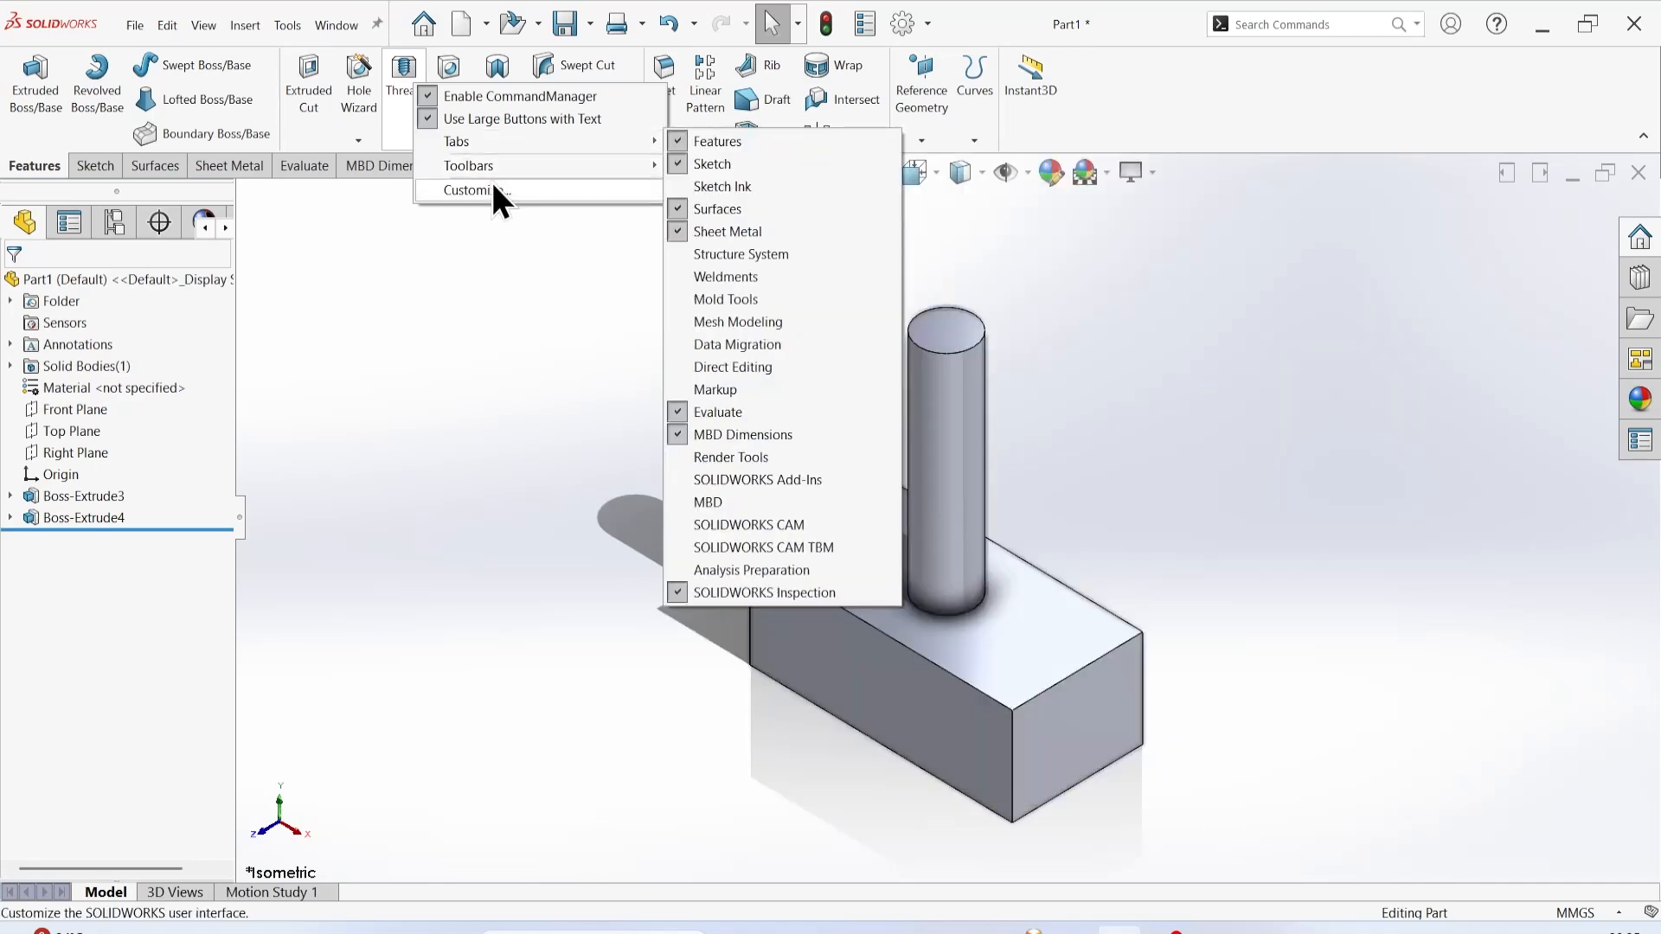
left_click(391, 333)
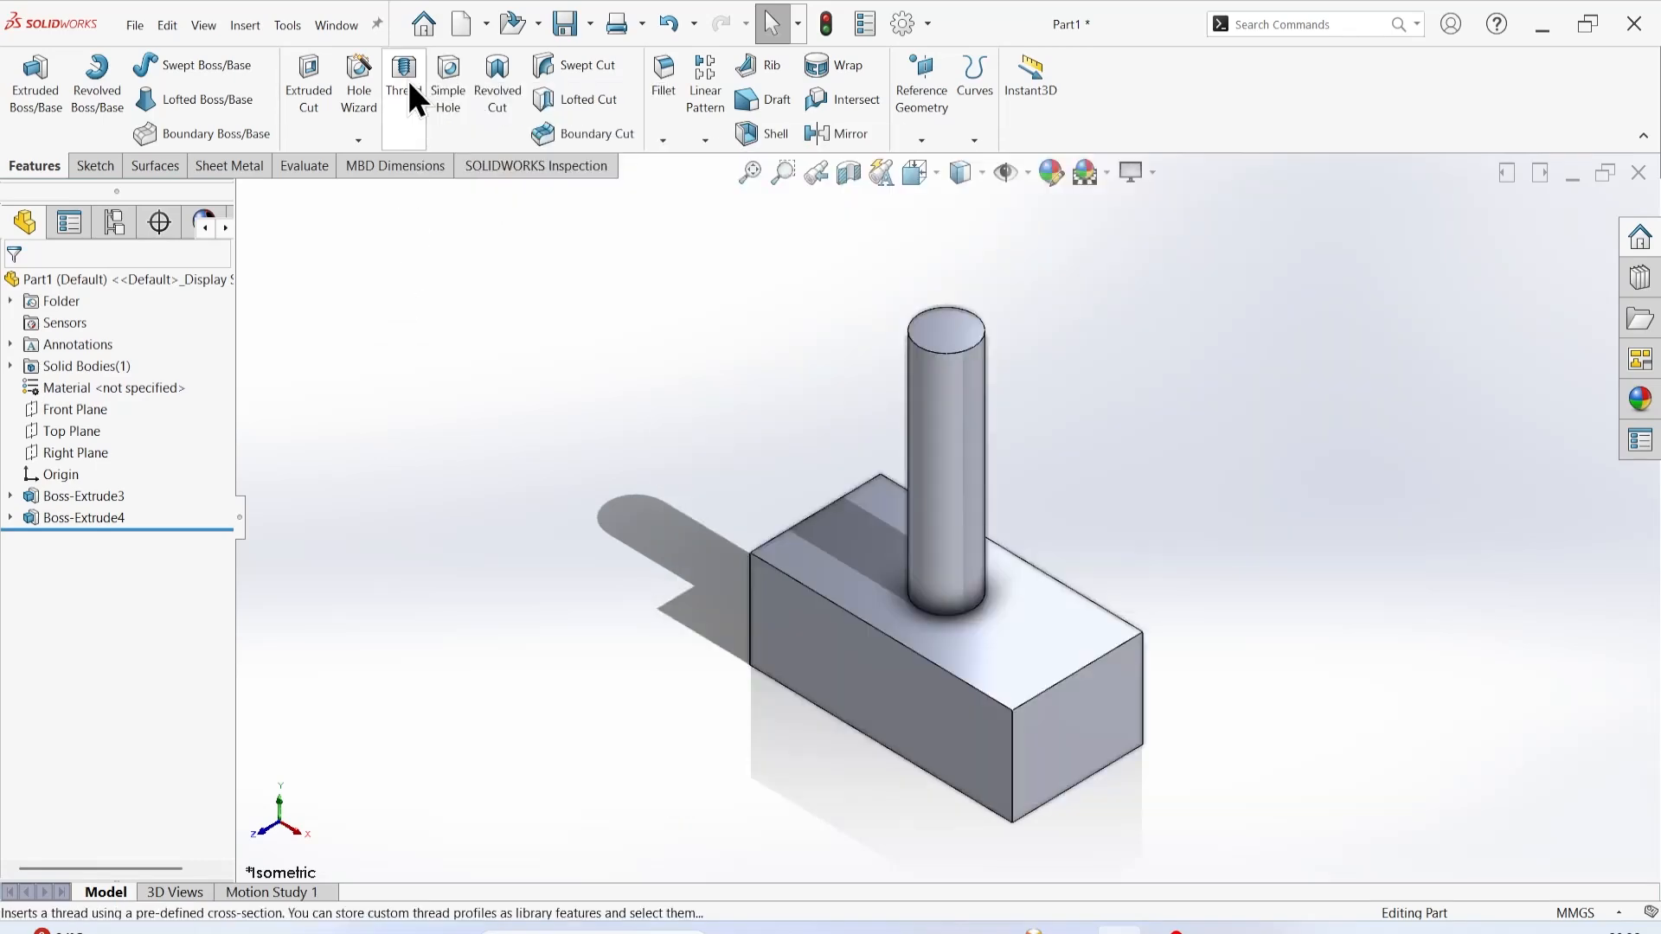
left_click(367, 133)
left_click(368, 136)
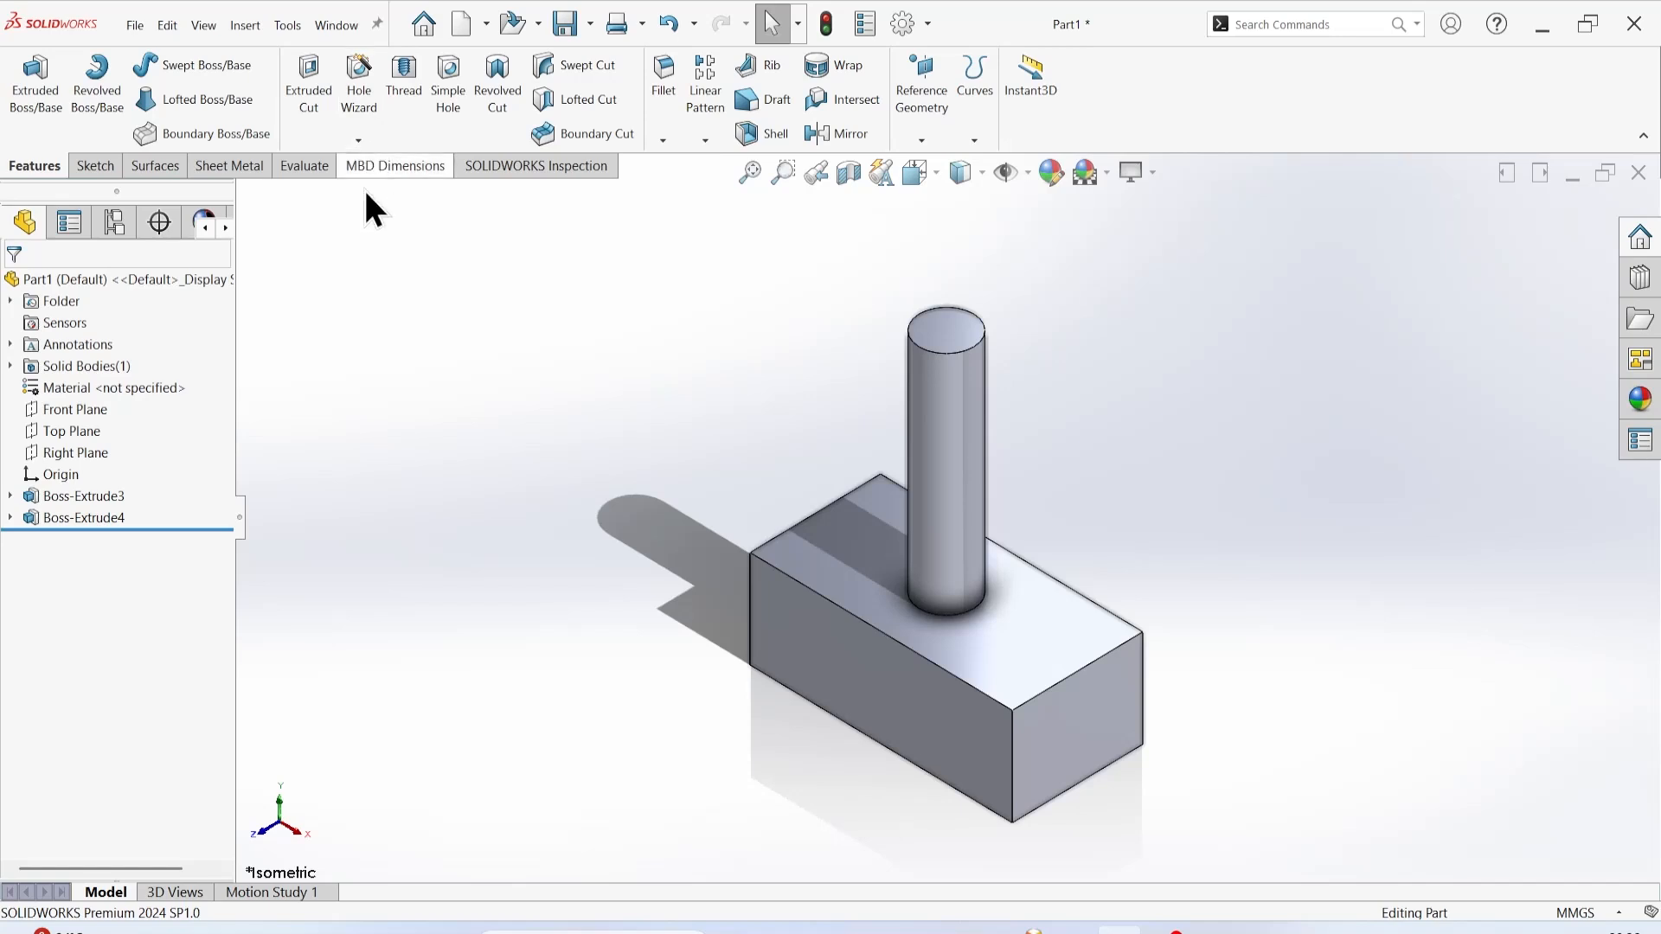
left_click(356, 140)
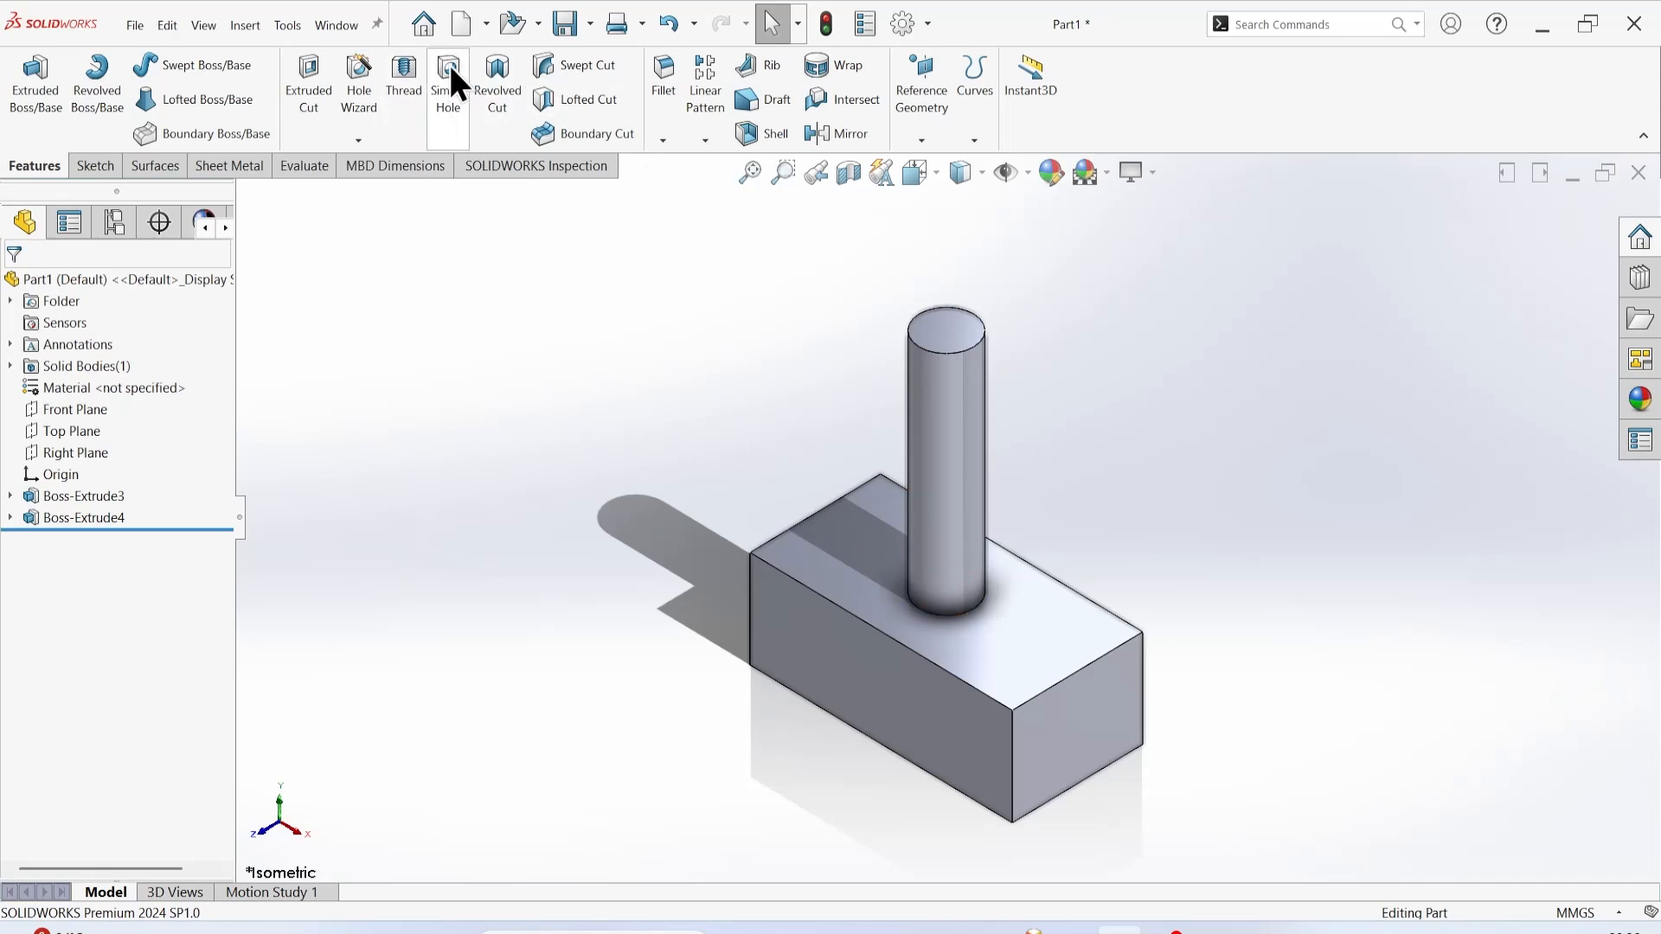
Start a Thread feature, dismiss the nominal-profile notice, and set the cylinder's top circular edge as the thread location.
left_click(416, 69)
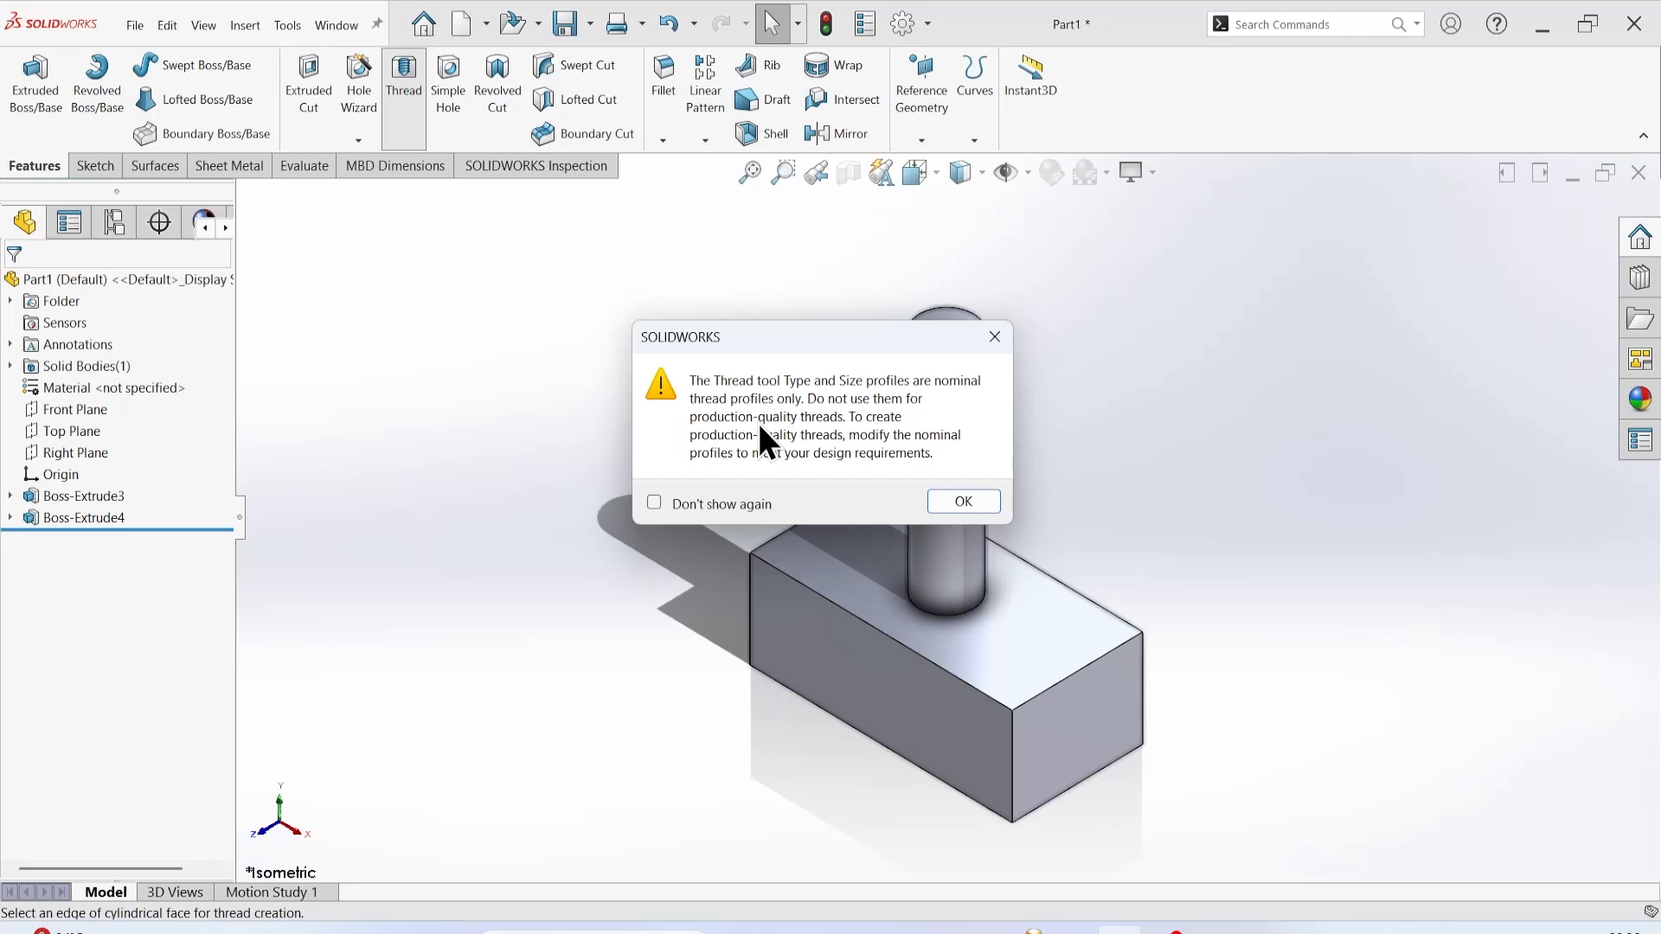
left_click(990, 501)
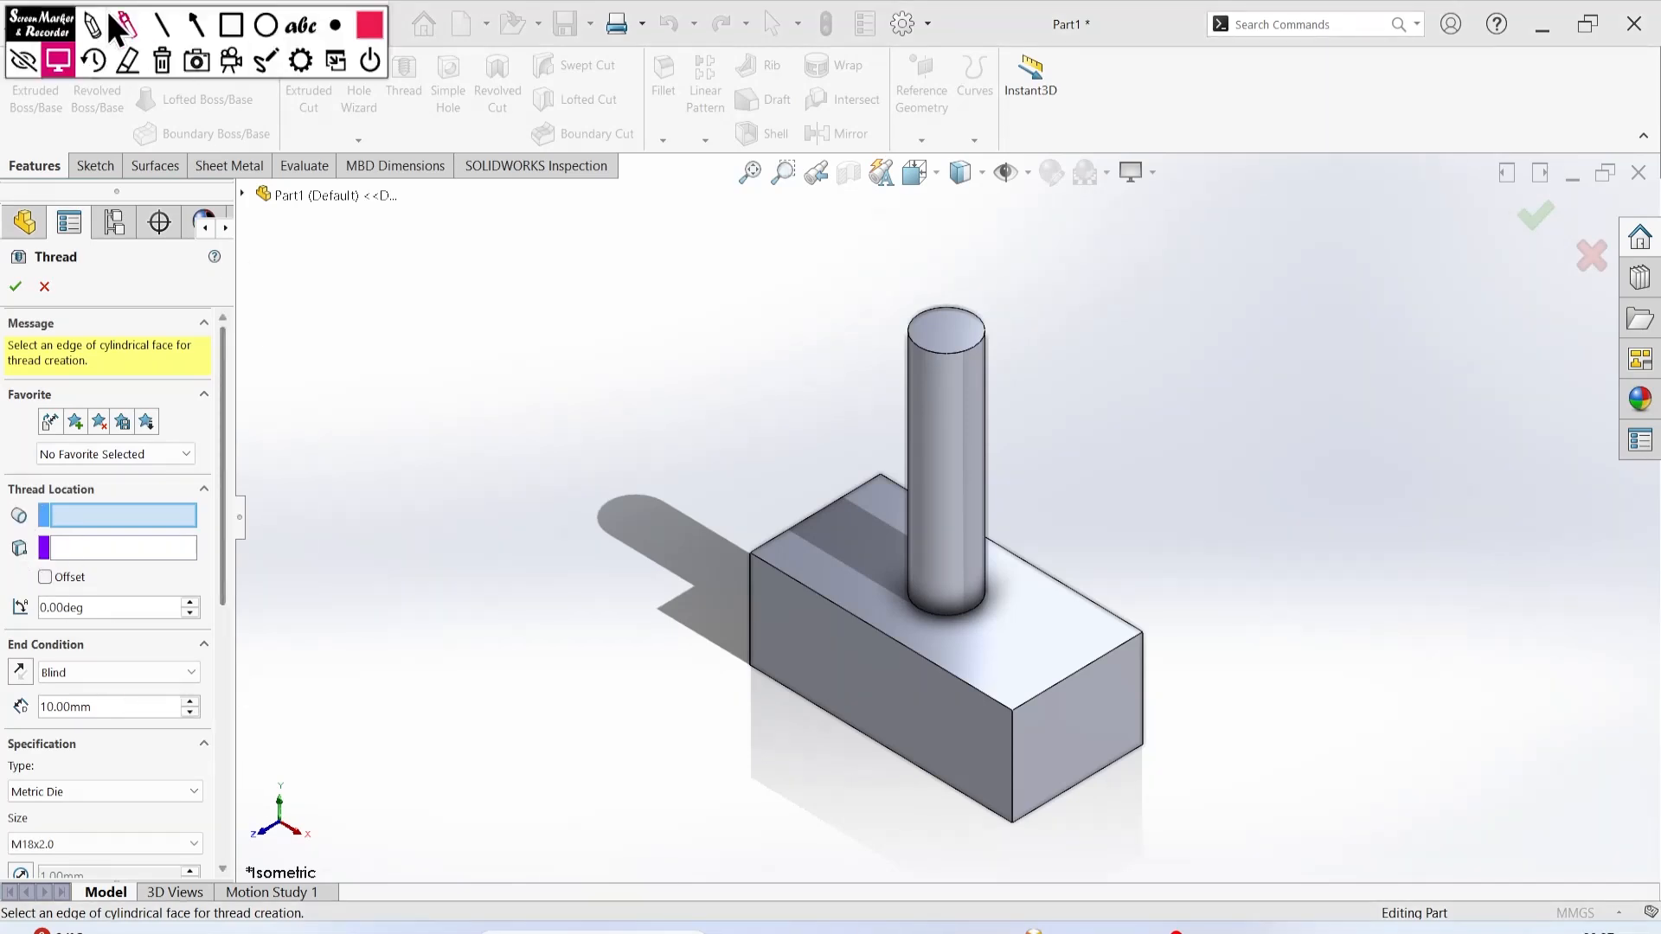
left_click_drag(42, 31, 81, 319)
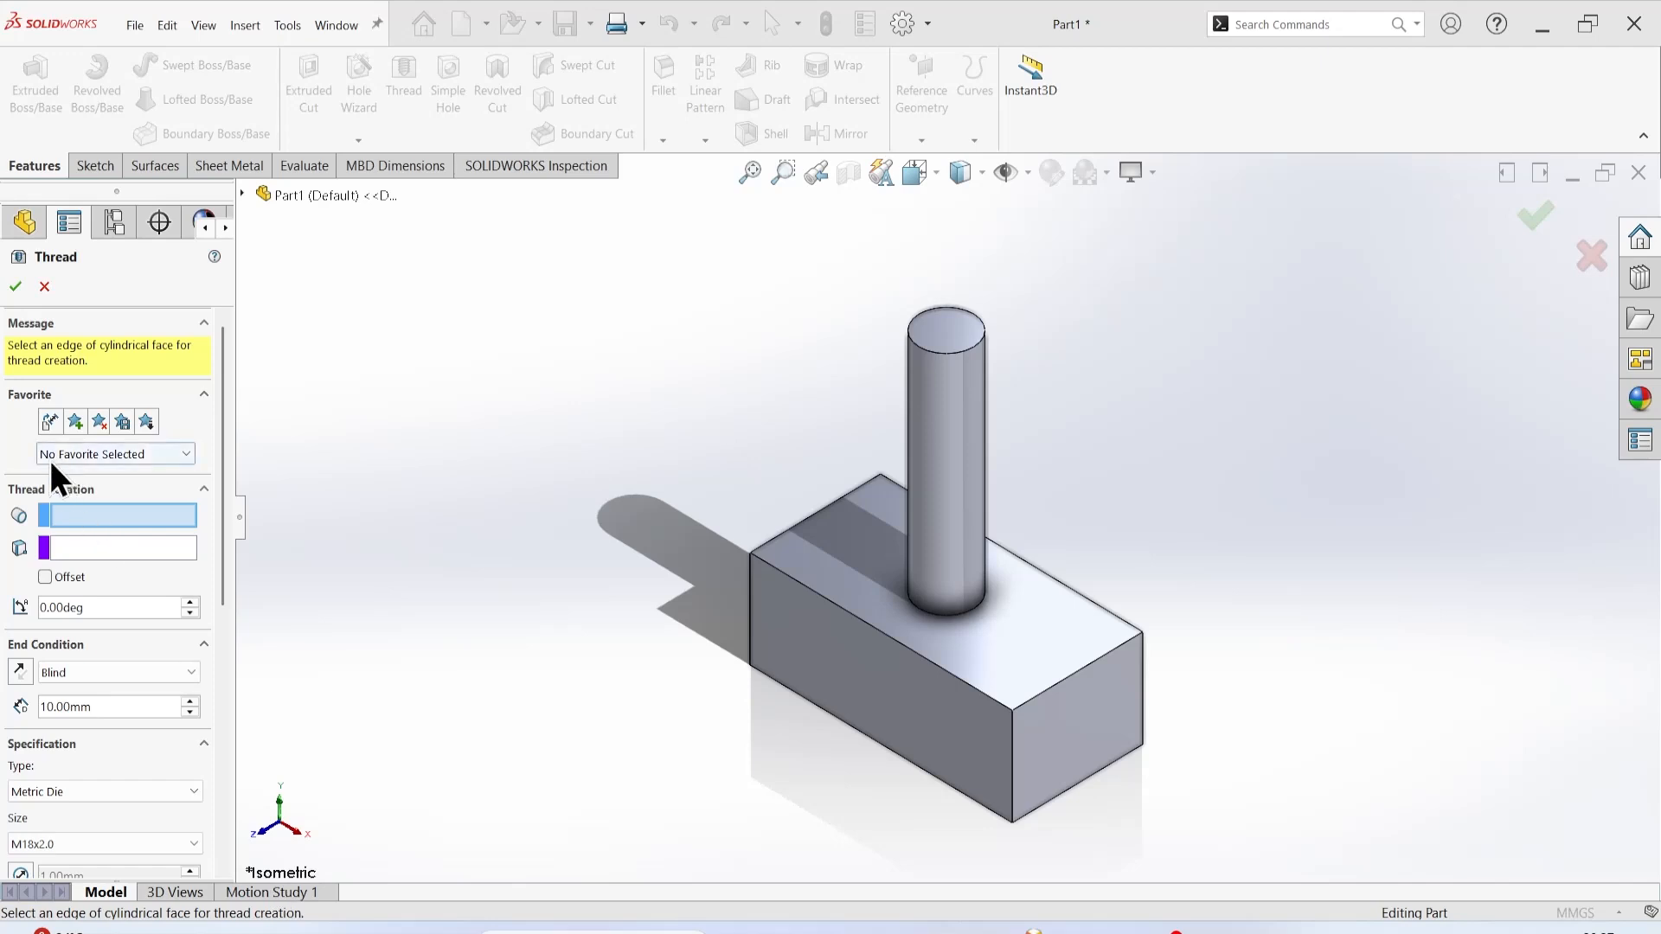
left_click(93, 515)
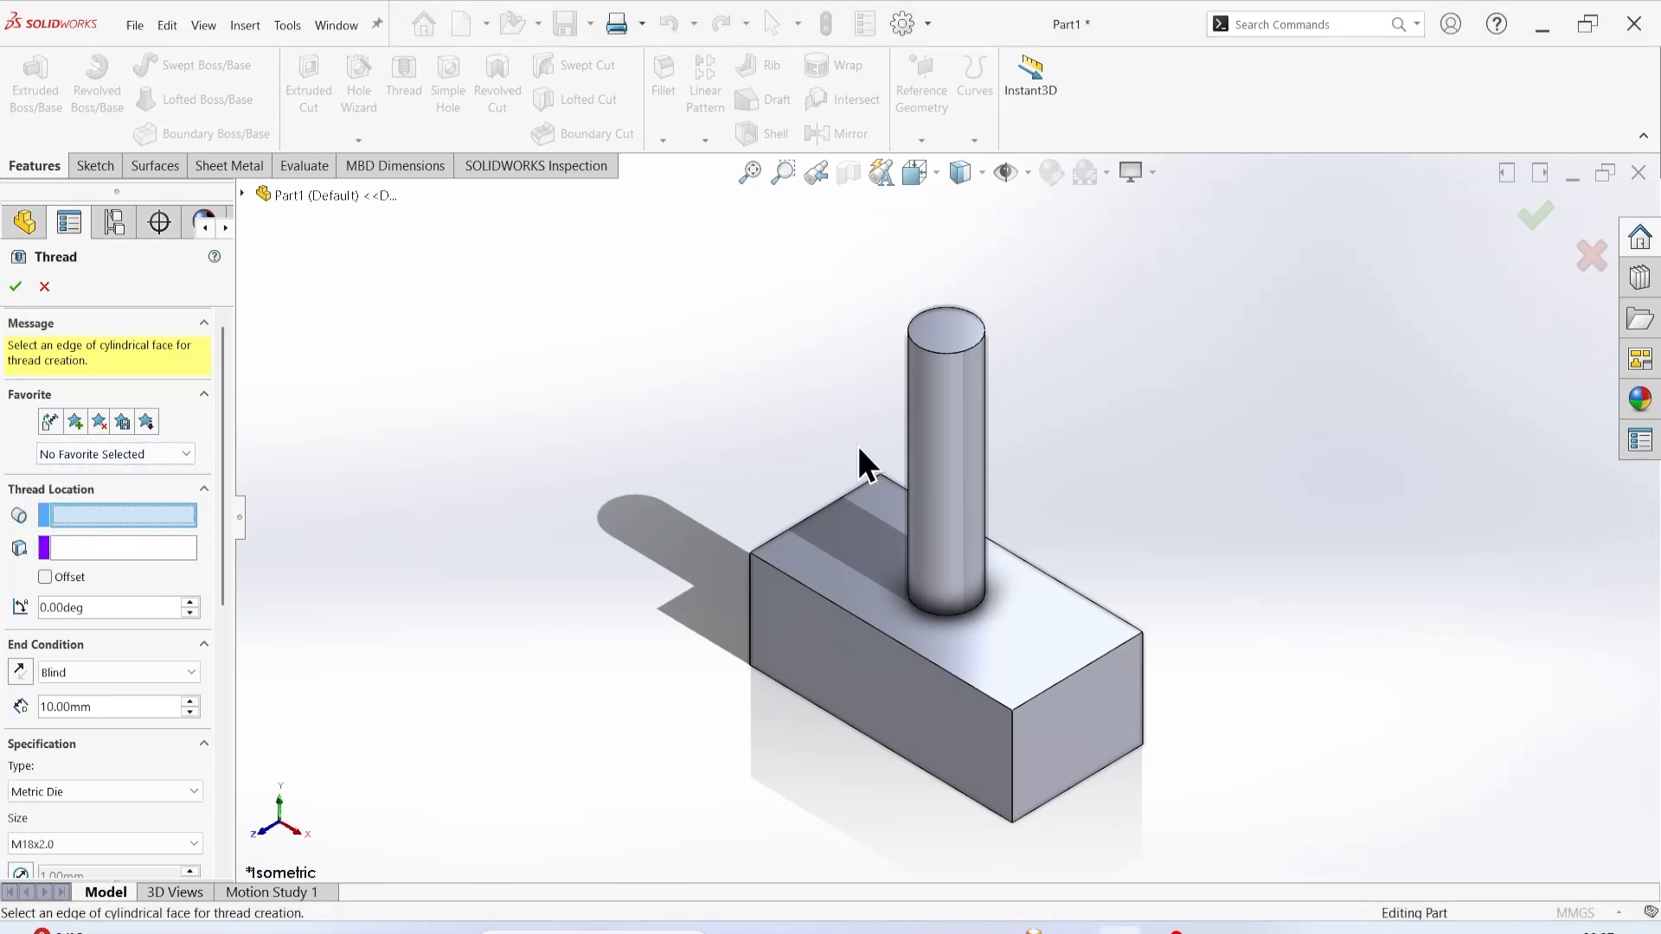
left_click(974, 351)
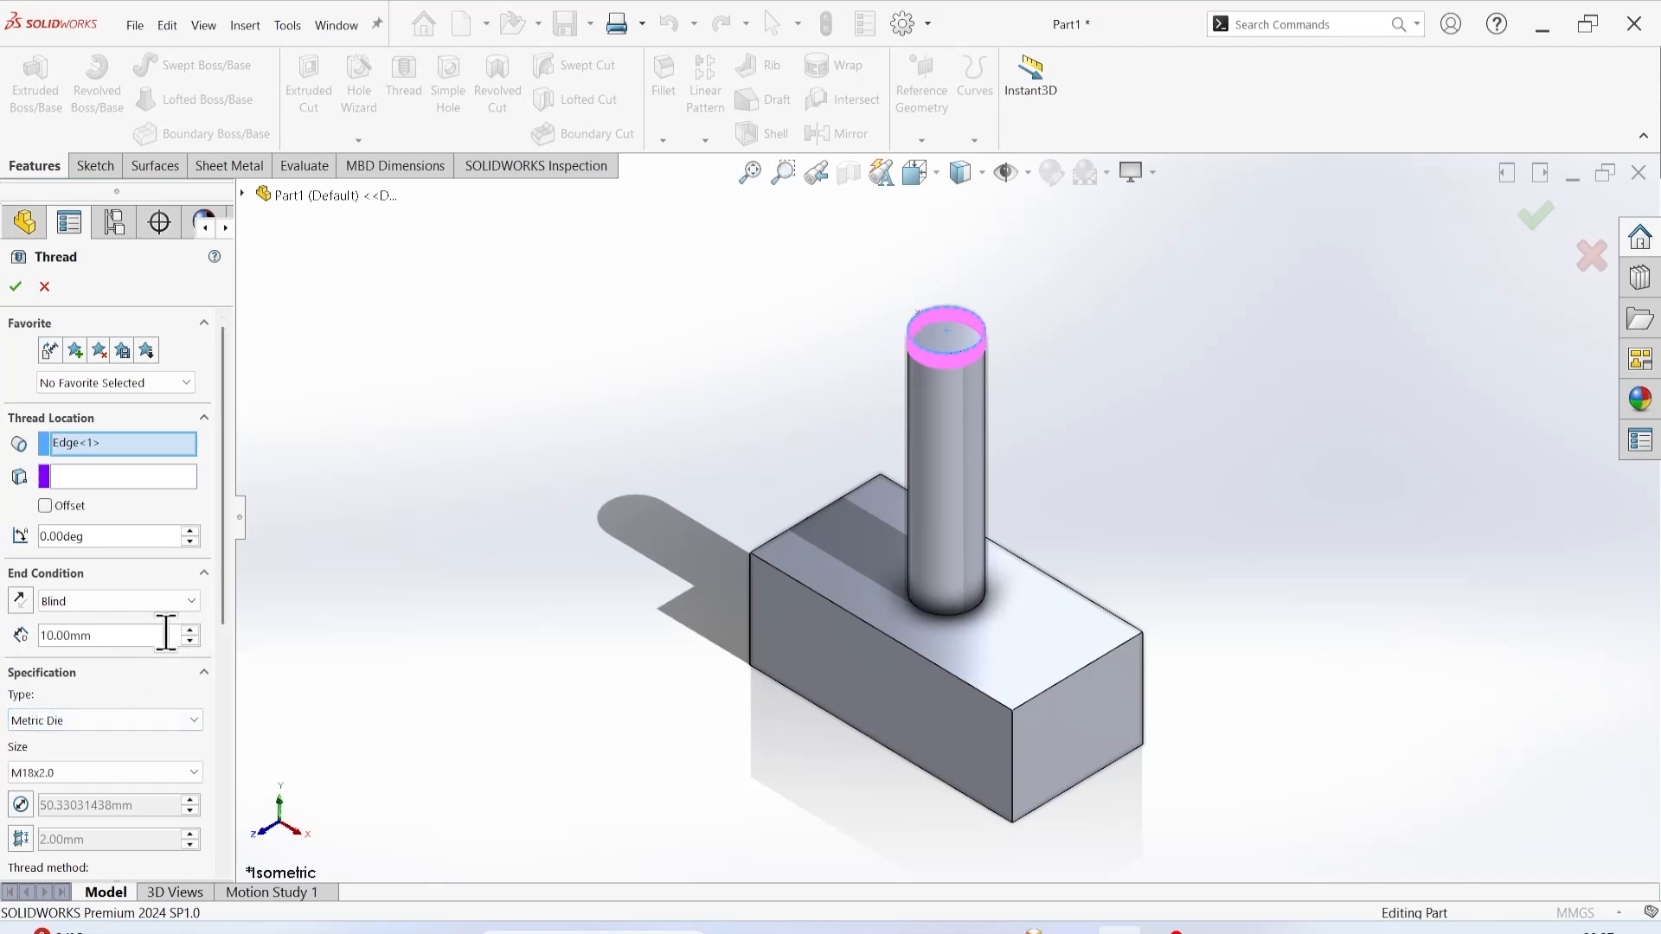
Try Blind thread depths of 40 mm and 80 mm measured from the cylinder's top edge.
scroll(954, 334, "up", 3)
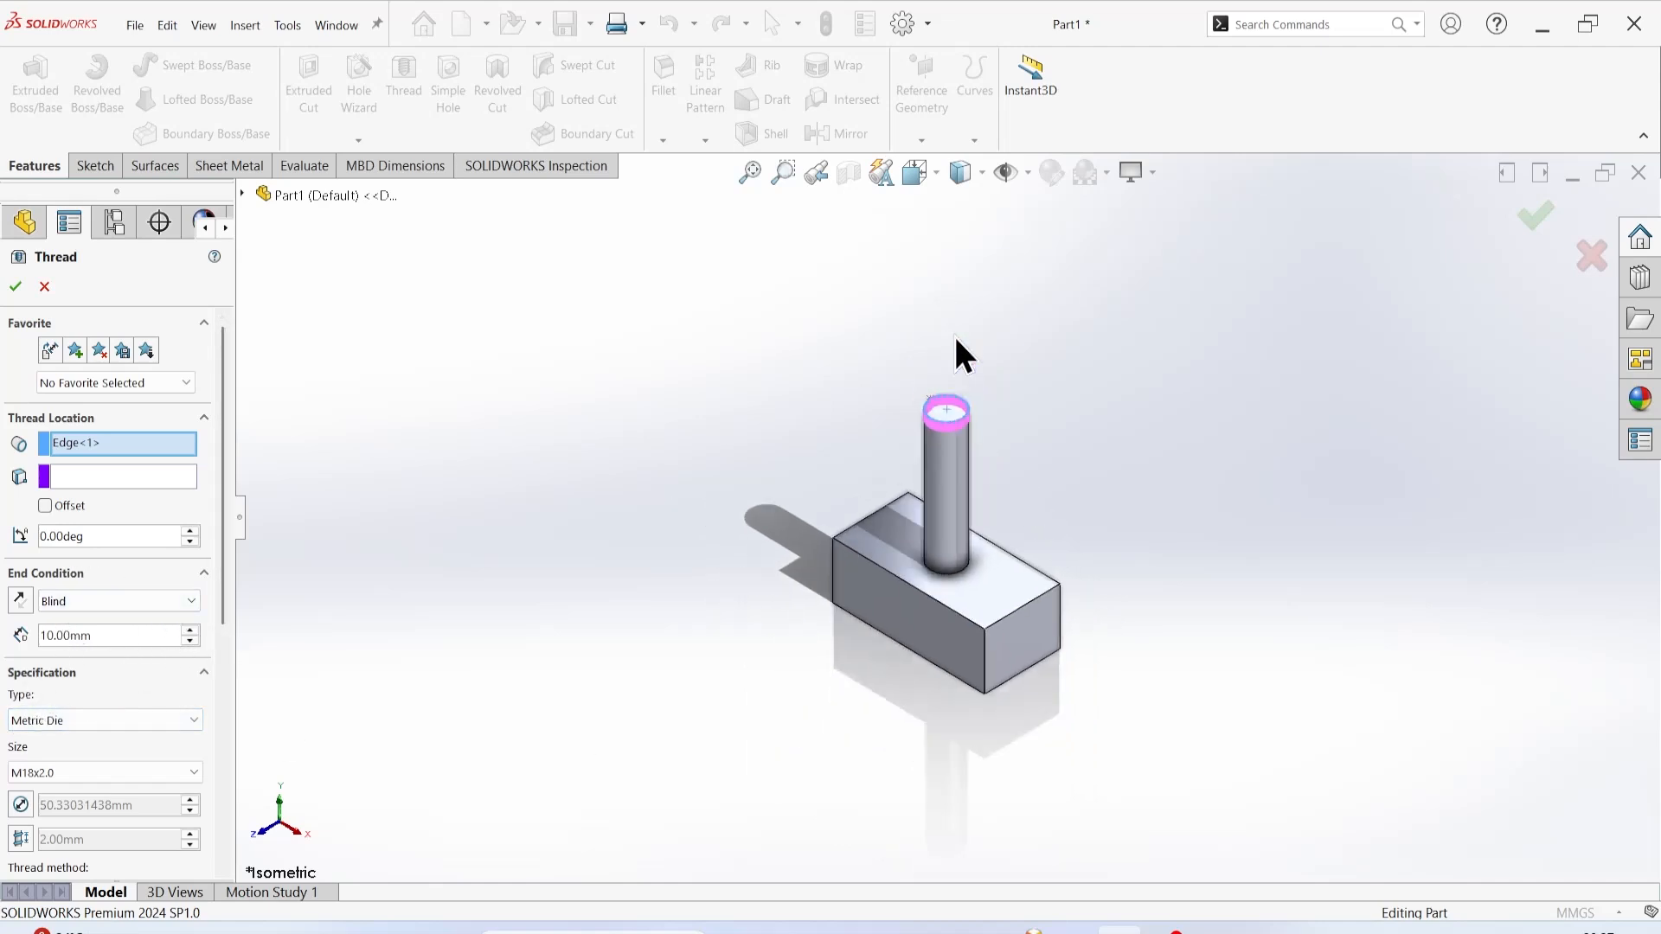
scroll(957, 443, "down", 5)
scroll(953, 493, "down", 5)
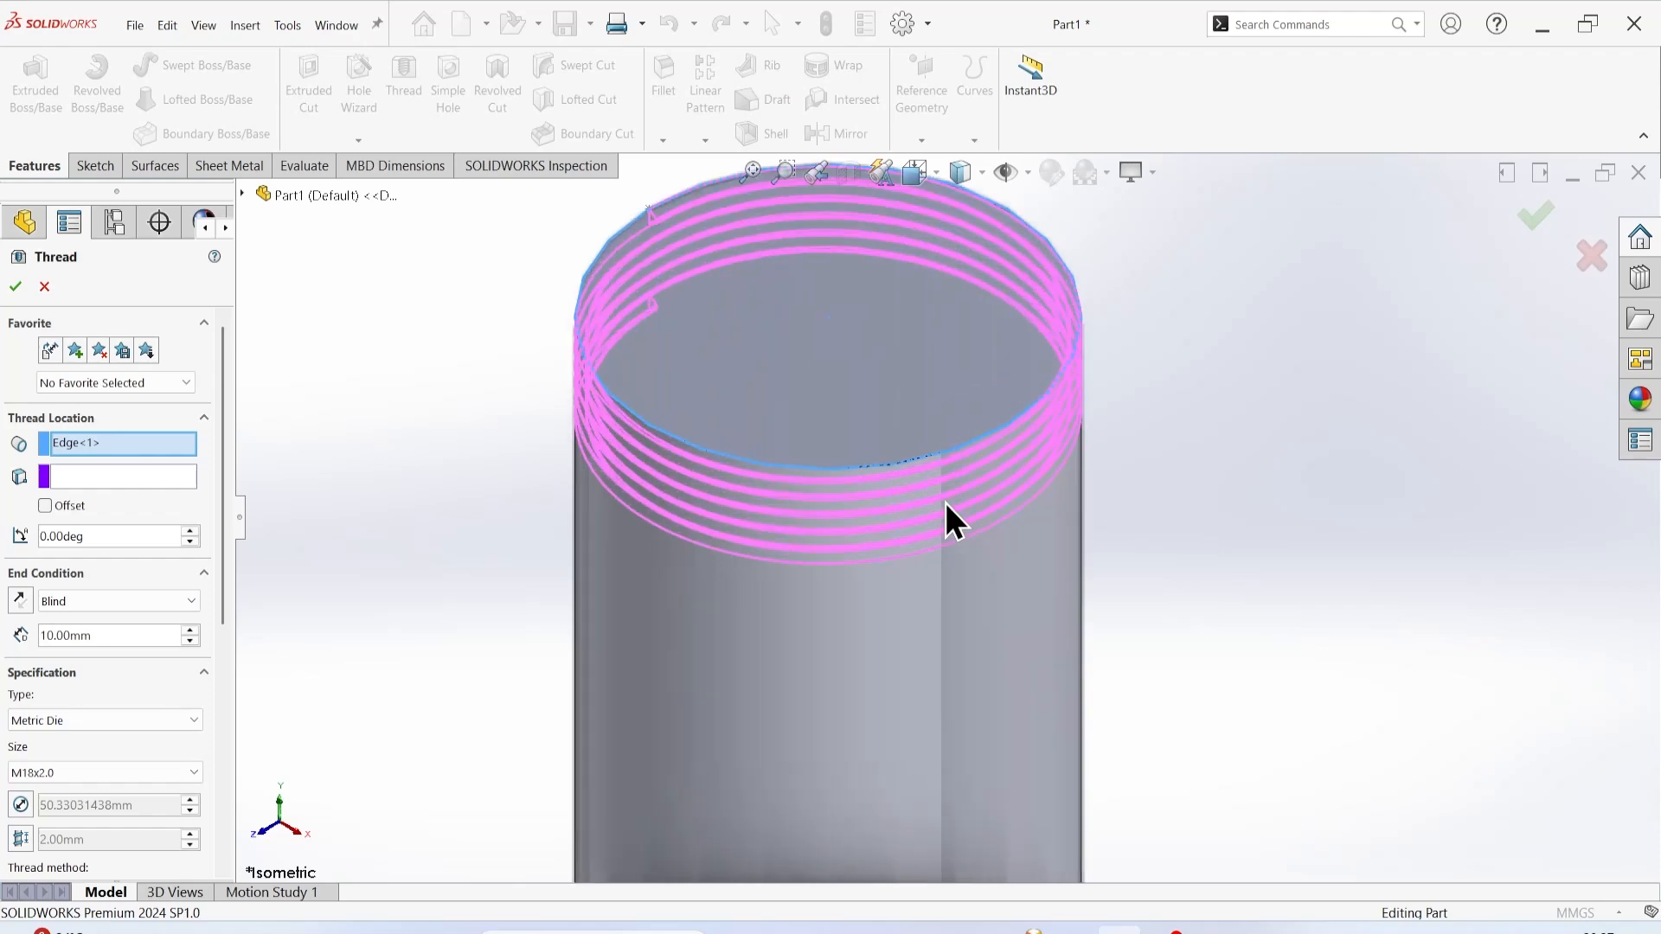
middle_click_drag(578, 597, 562, 517)
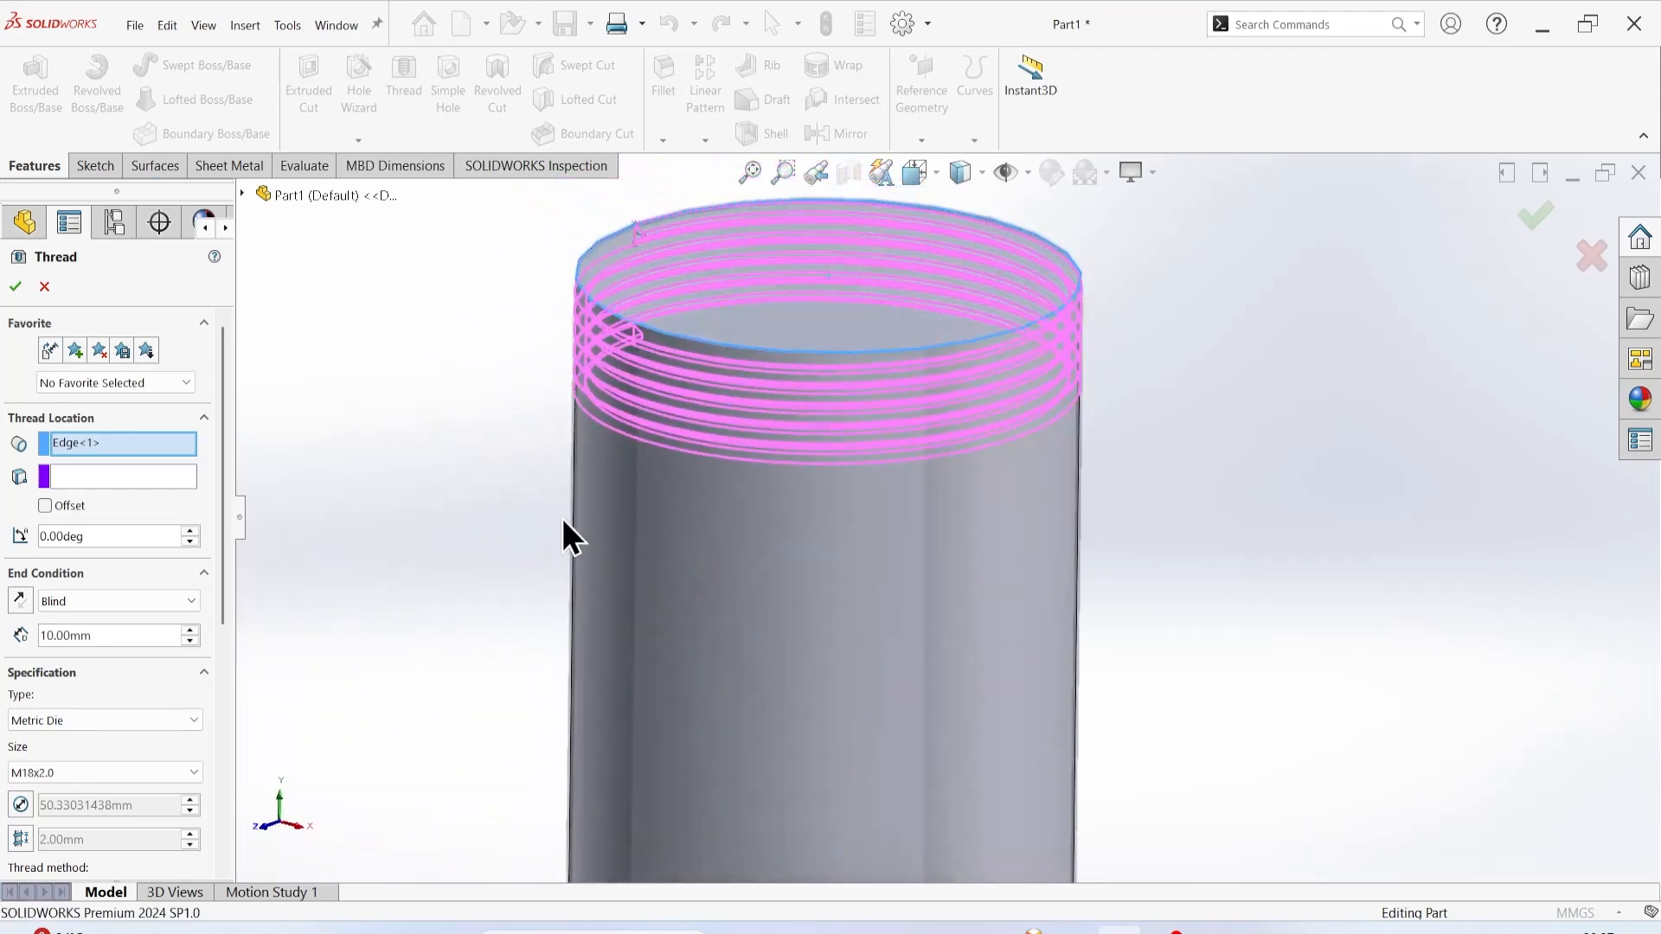
scroll(697, 718, "up", 3)
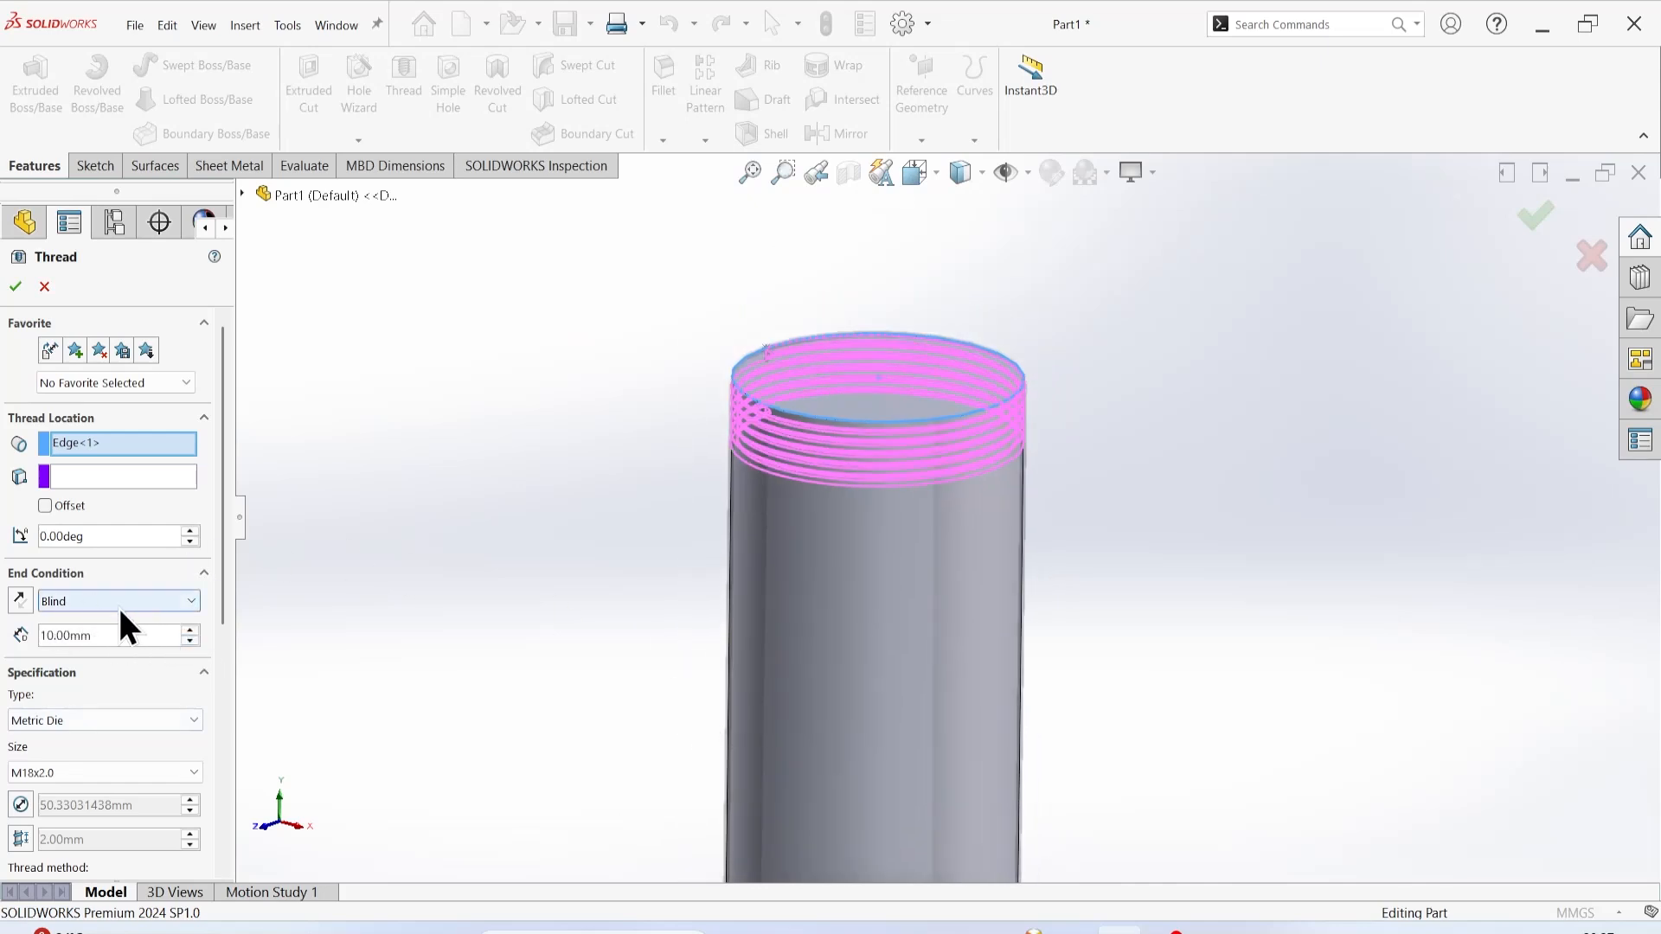
left_click(189, 640)
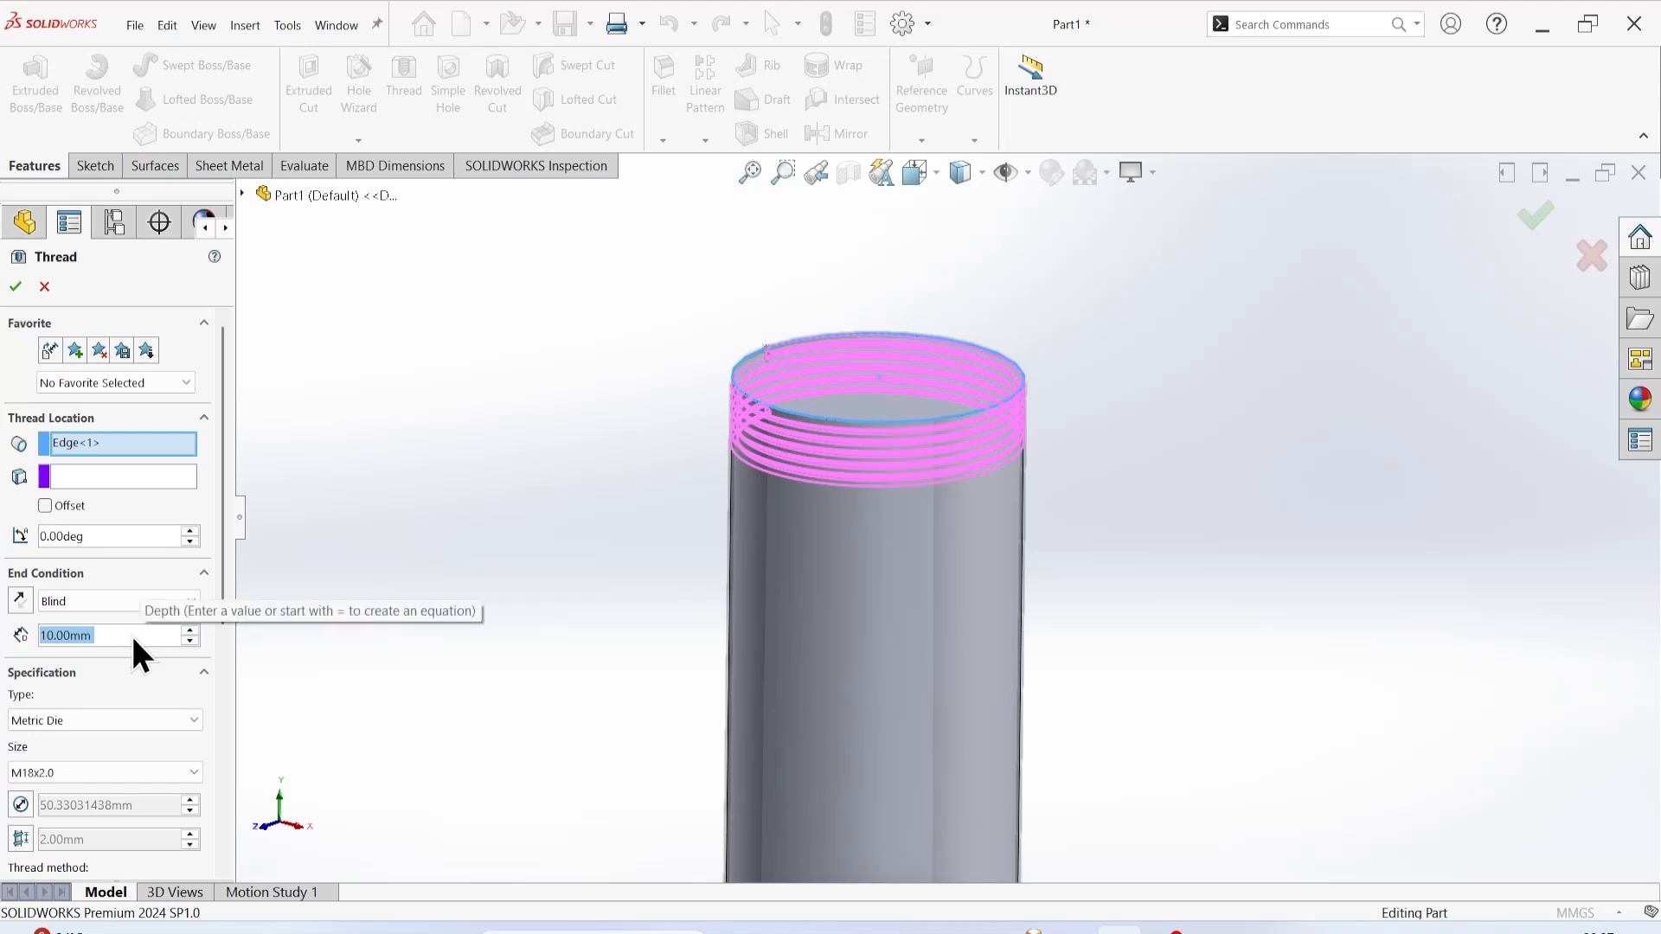
type("40")
key("Return")
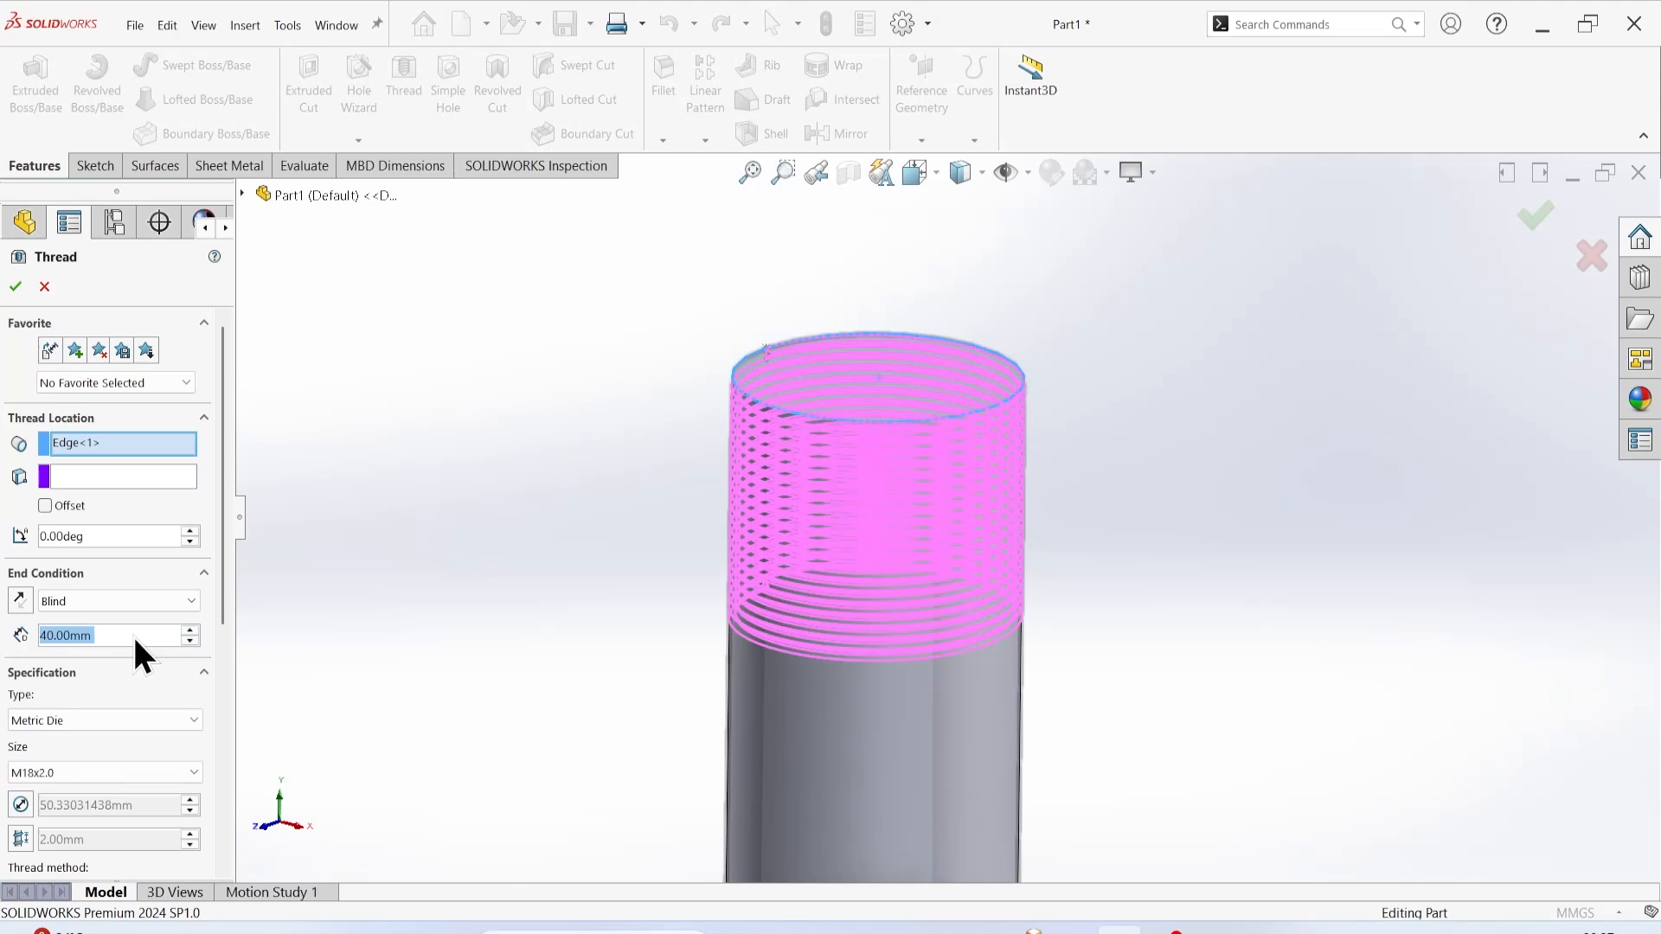
type("80")
key("Return")
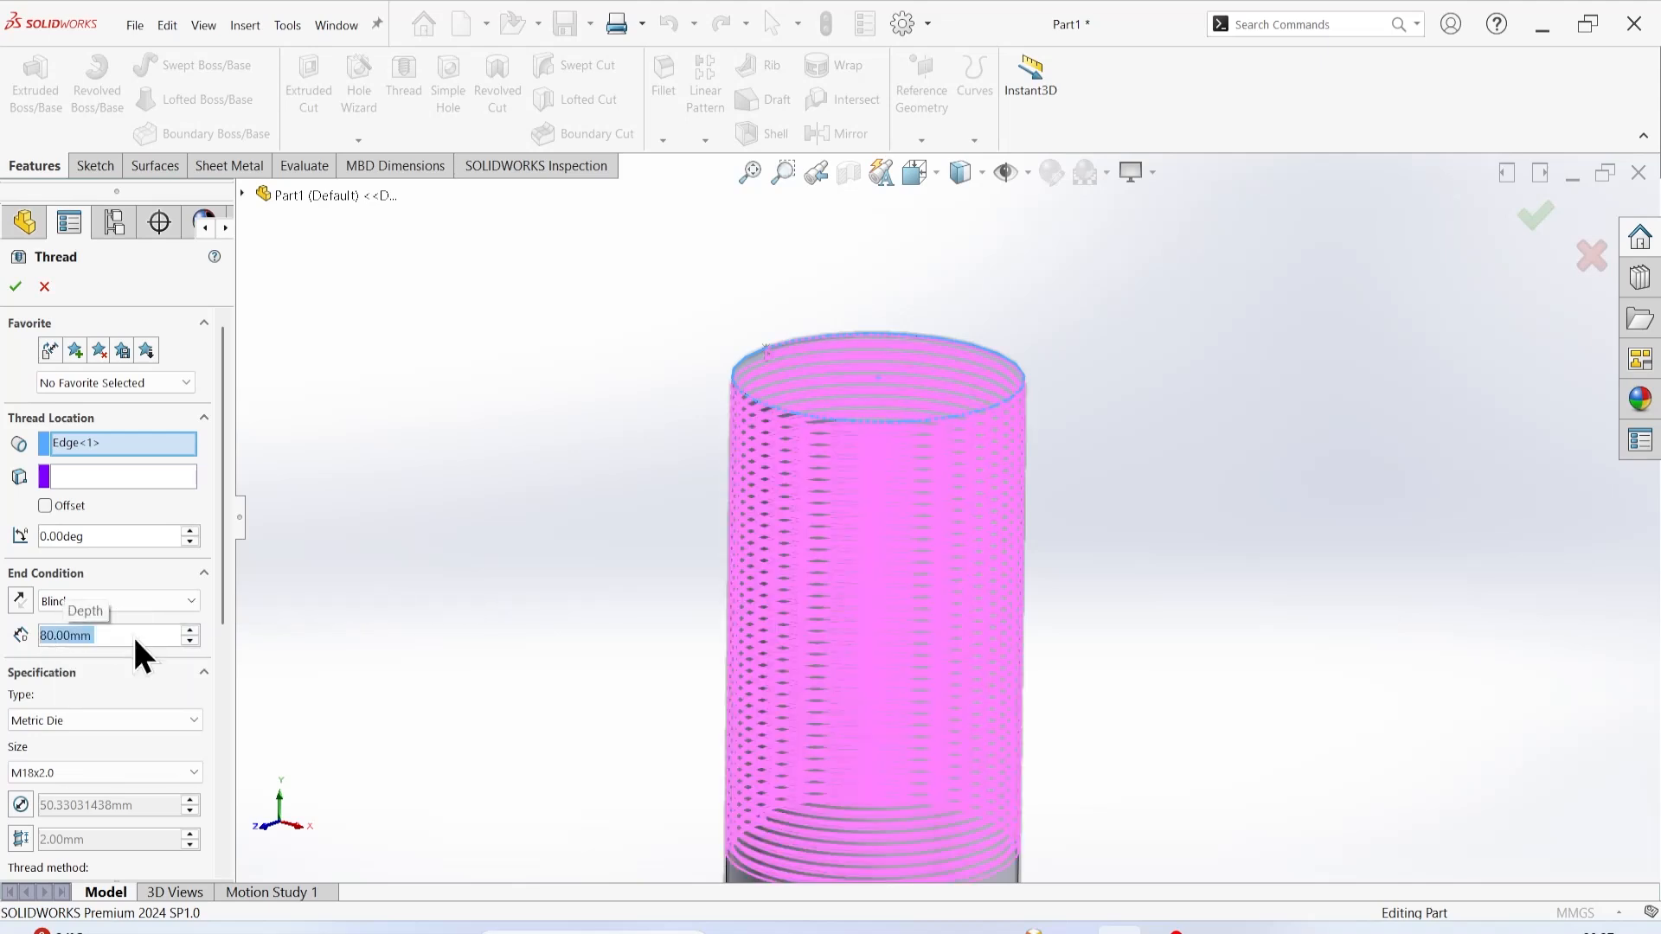
Set the thread's Blind depth to 100 mm and create the Metric Die M18x2.0 thread on the cylinder.
scroll(806, 601, "up", 6)
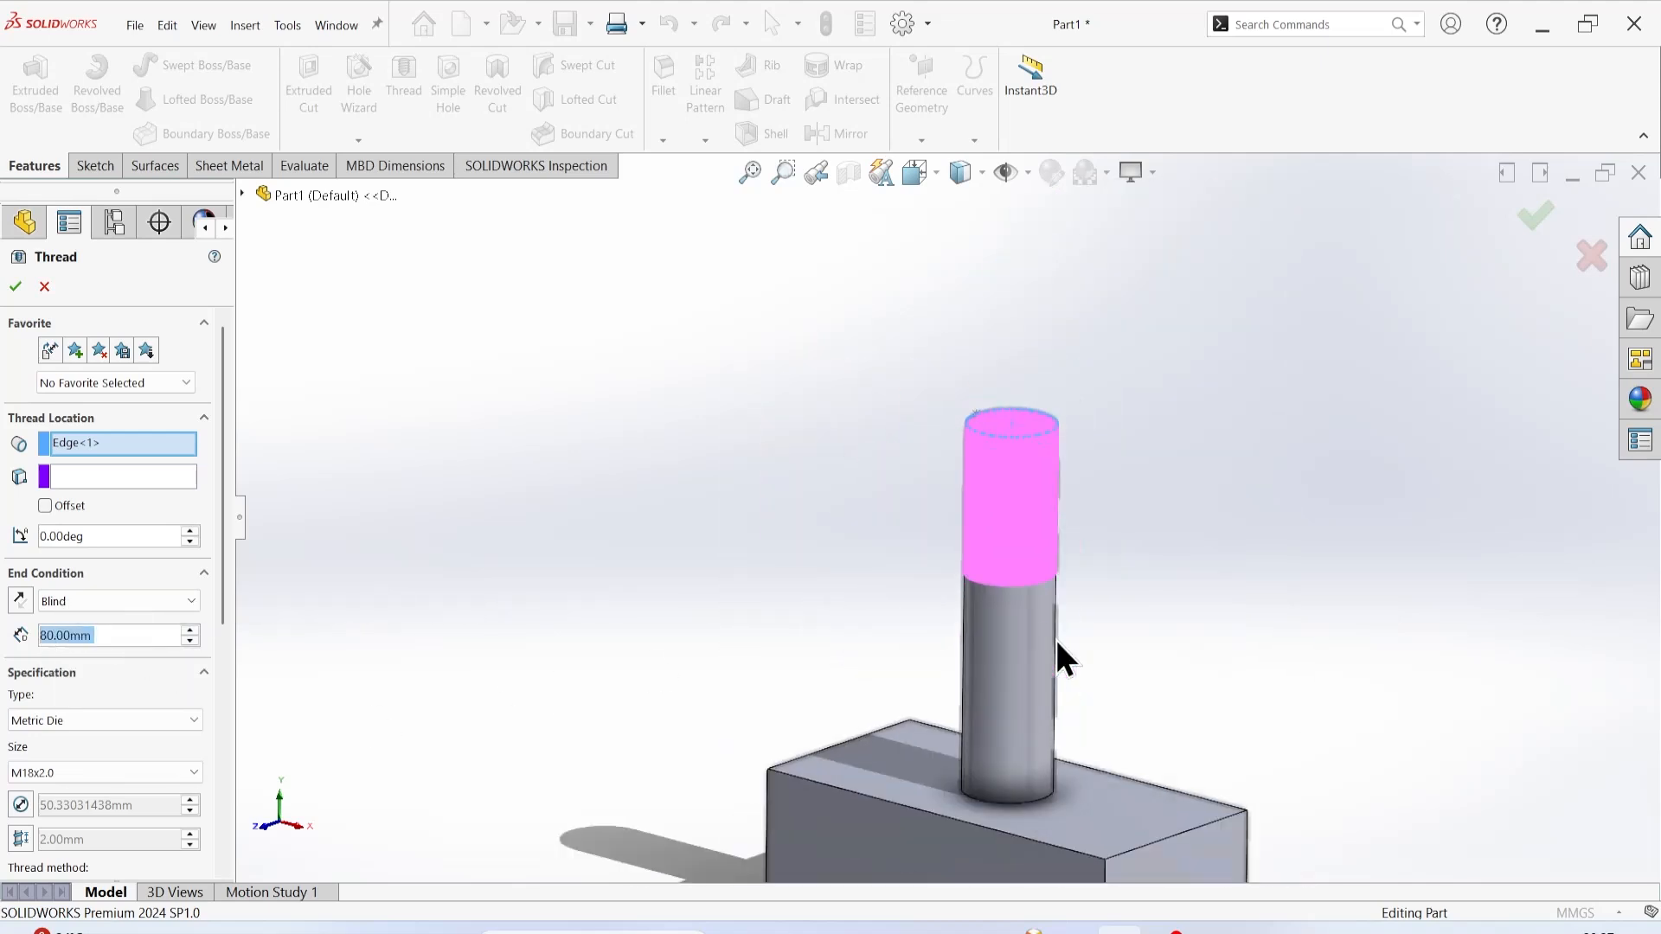
scroll(1061, 488, "down", 2)
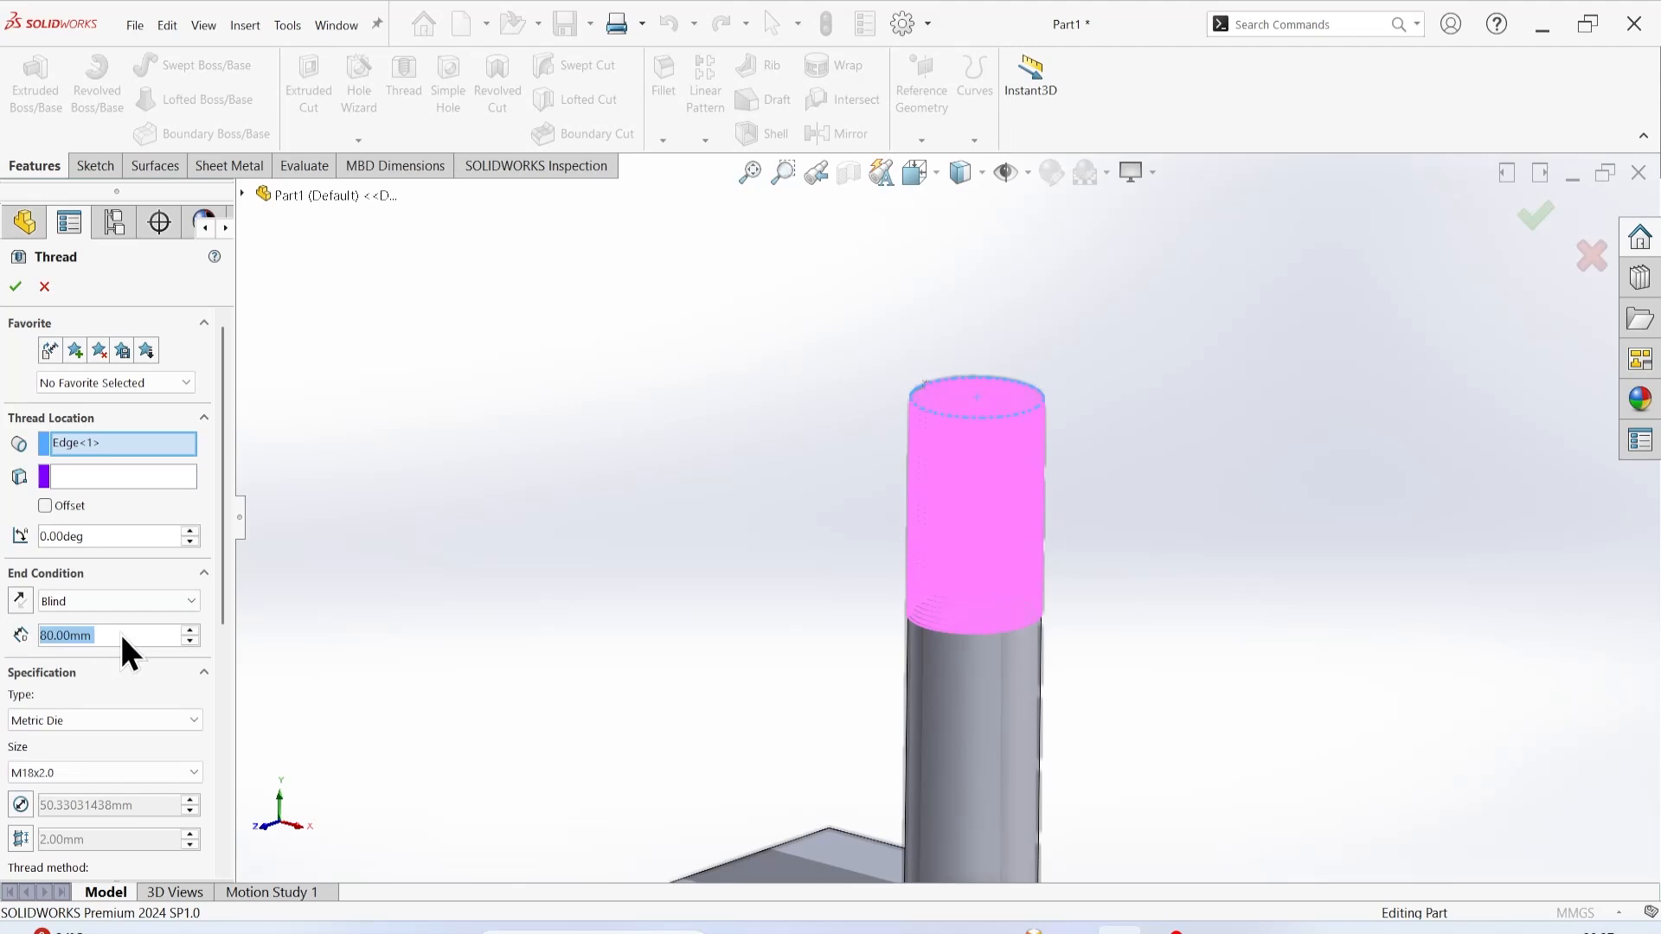
type("100")
key("Return")
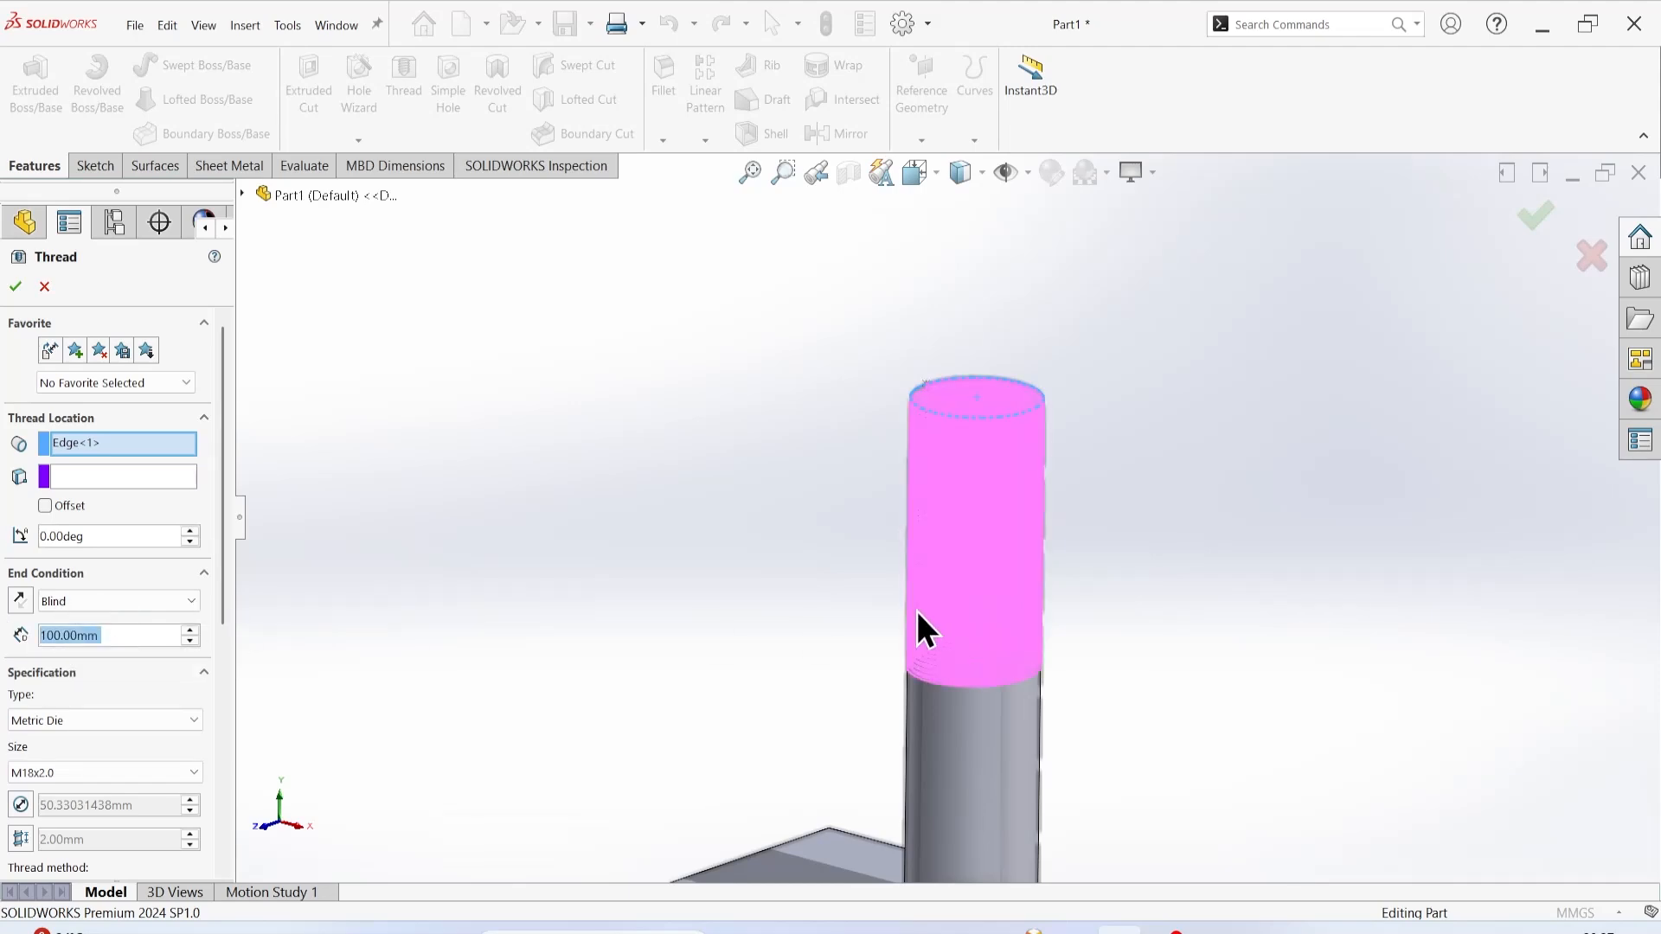
scroll(1064, 582, "up", 3)
scroll(983, 537, "down", 10)
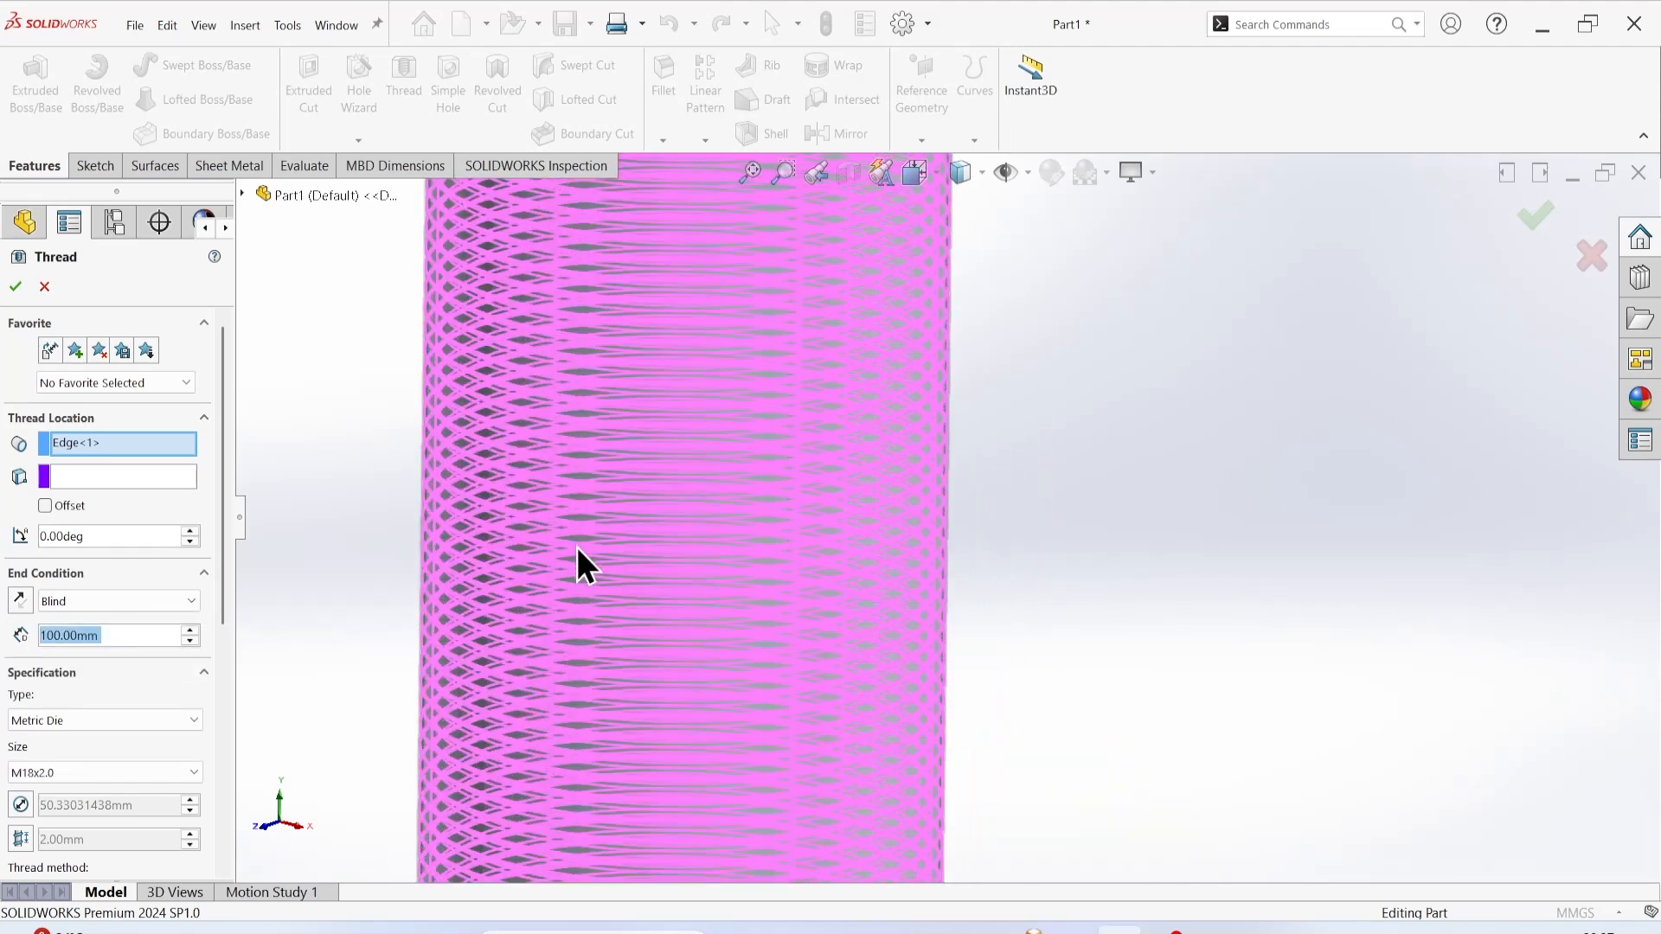
scroll(545, 528, "up", 3)
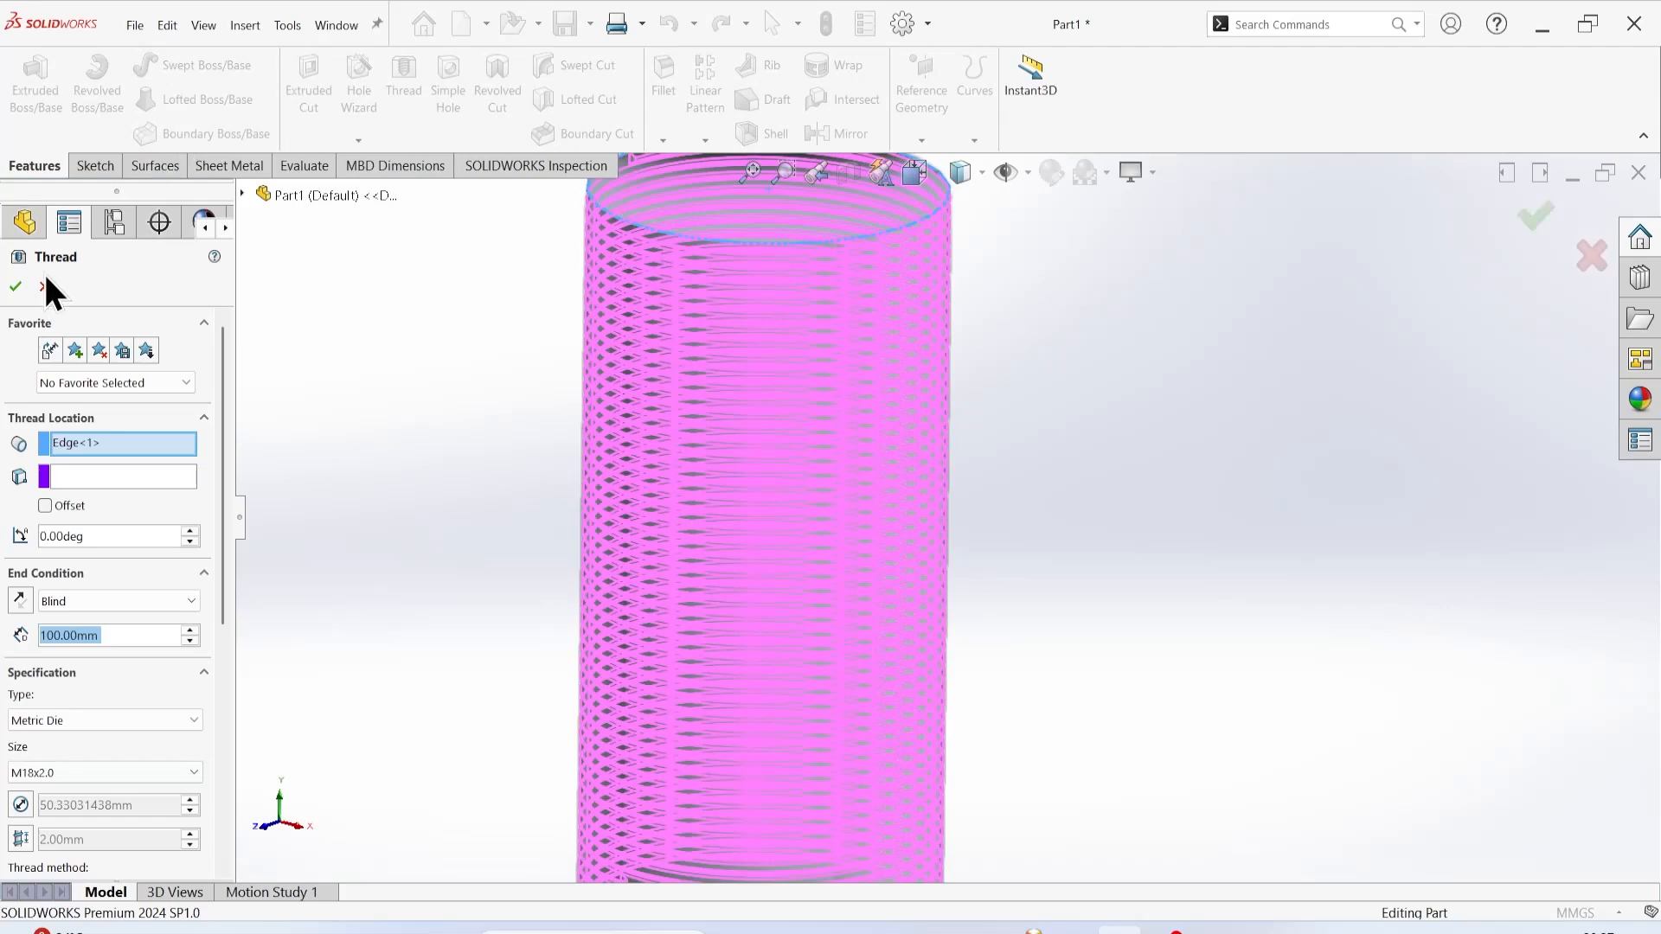
left_click(15, 286)
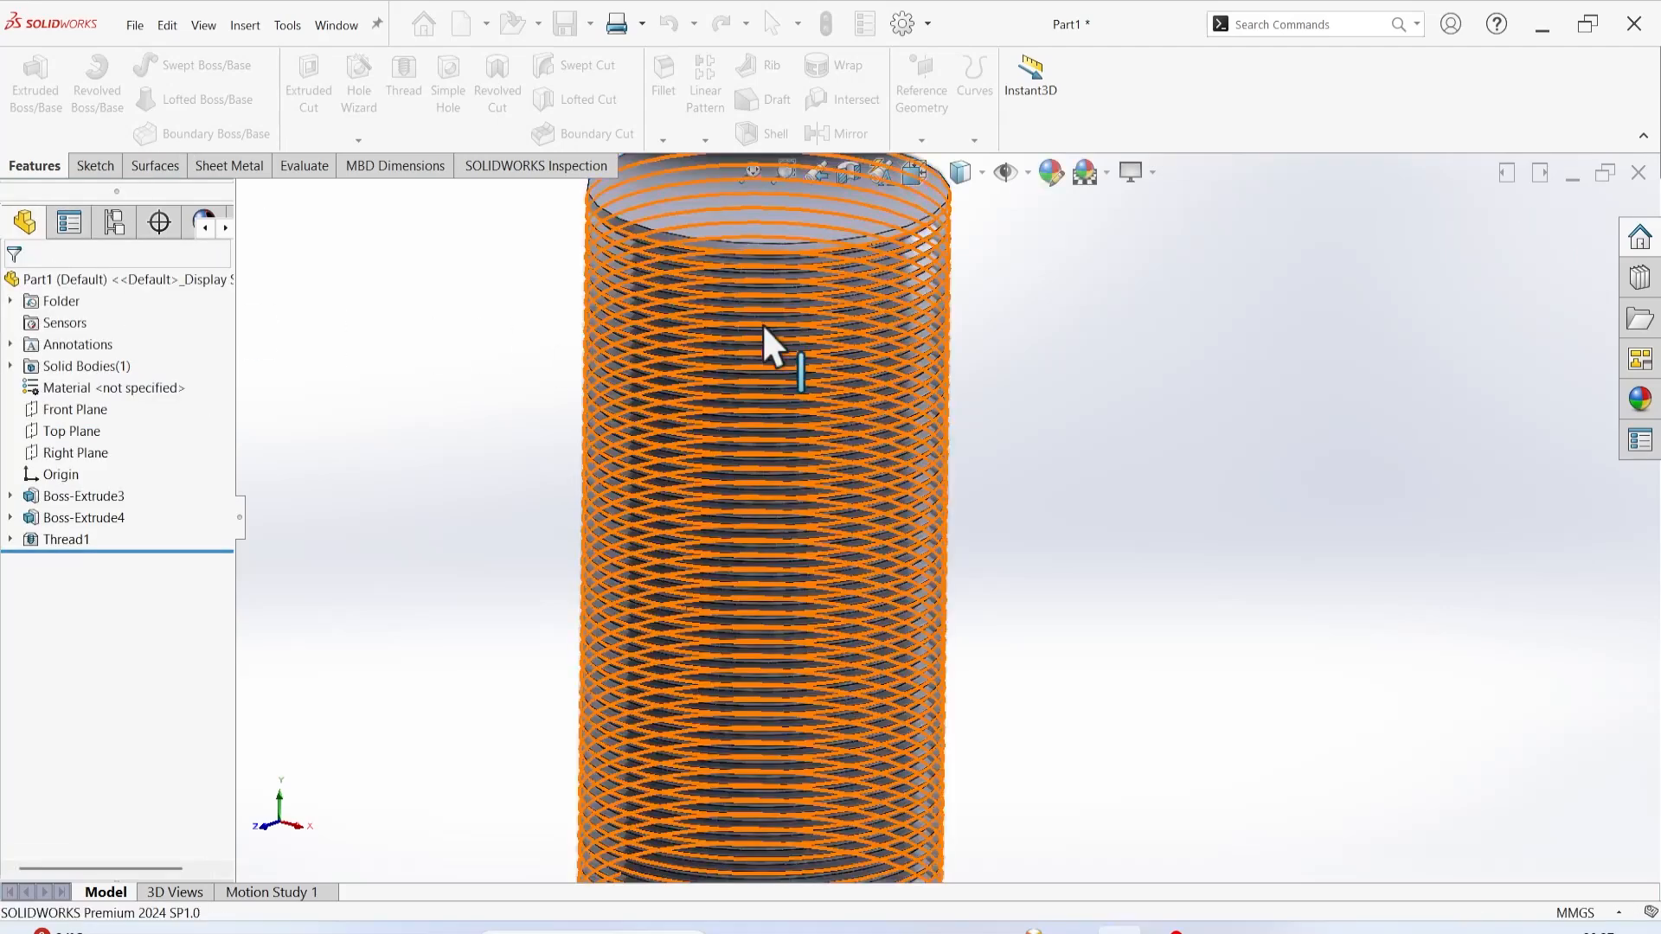
Examine where the thread cut starts at the cylinder's top face and its profile along the side.
scroll(779, 337, "up", 3)
scroll(964, 472, "down", 7)
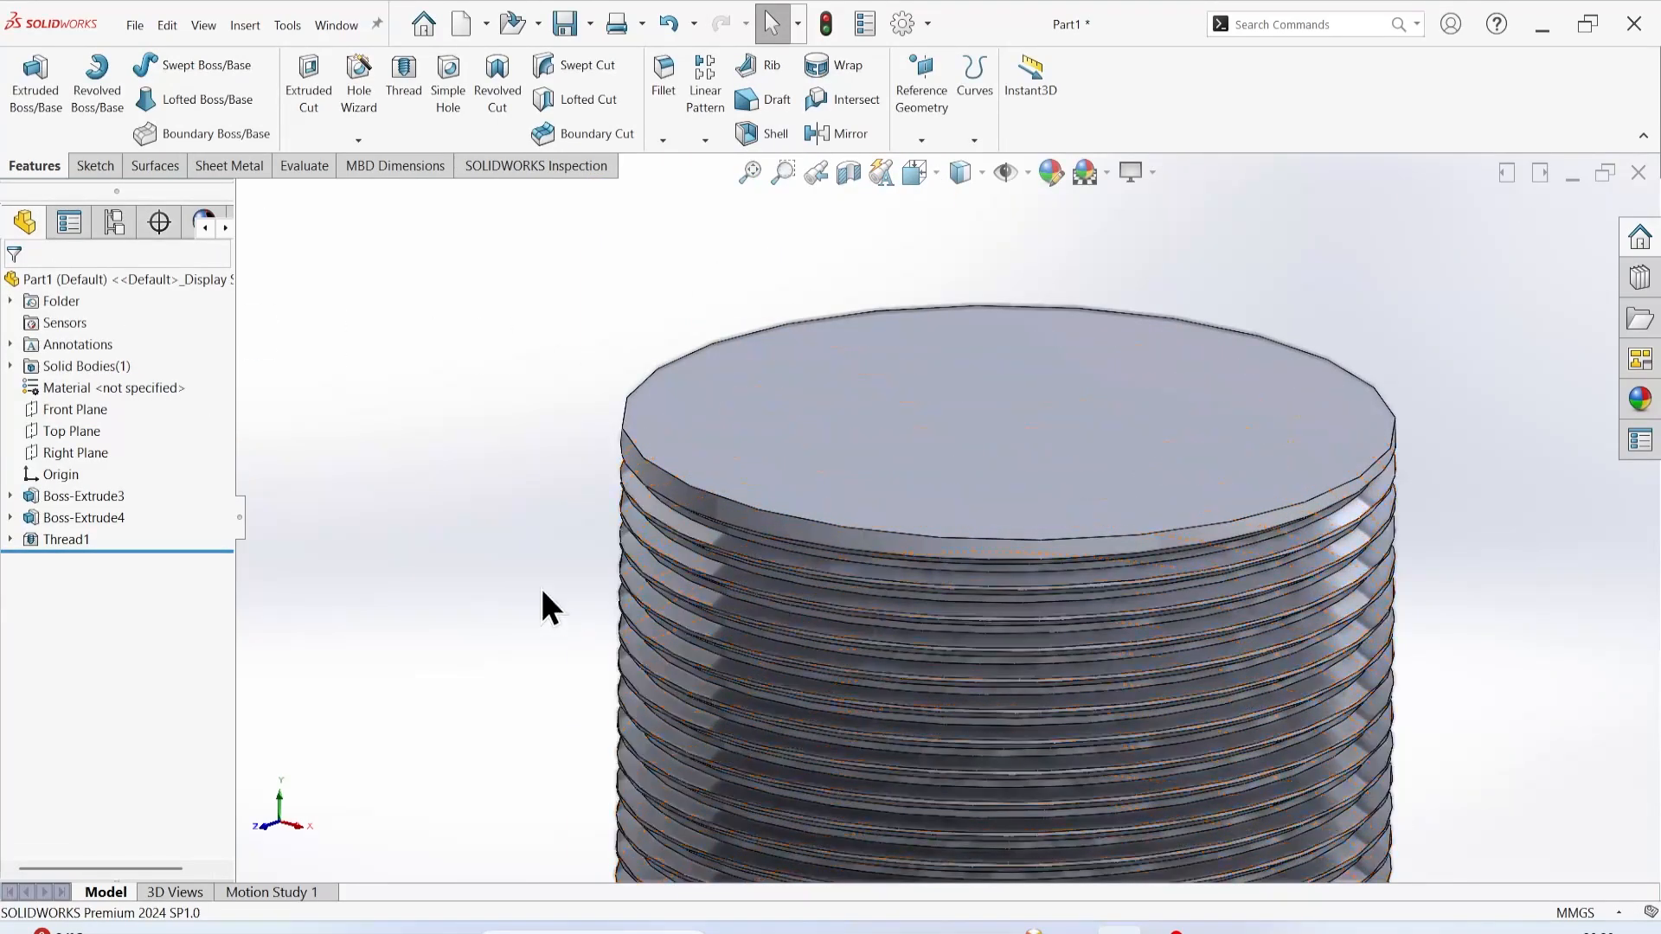
middle_click_drag(541, 585, 748, 638)
scroll(1306, 455, "down", 2)
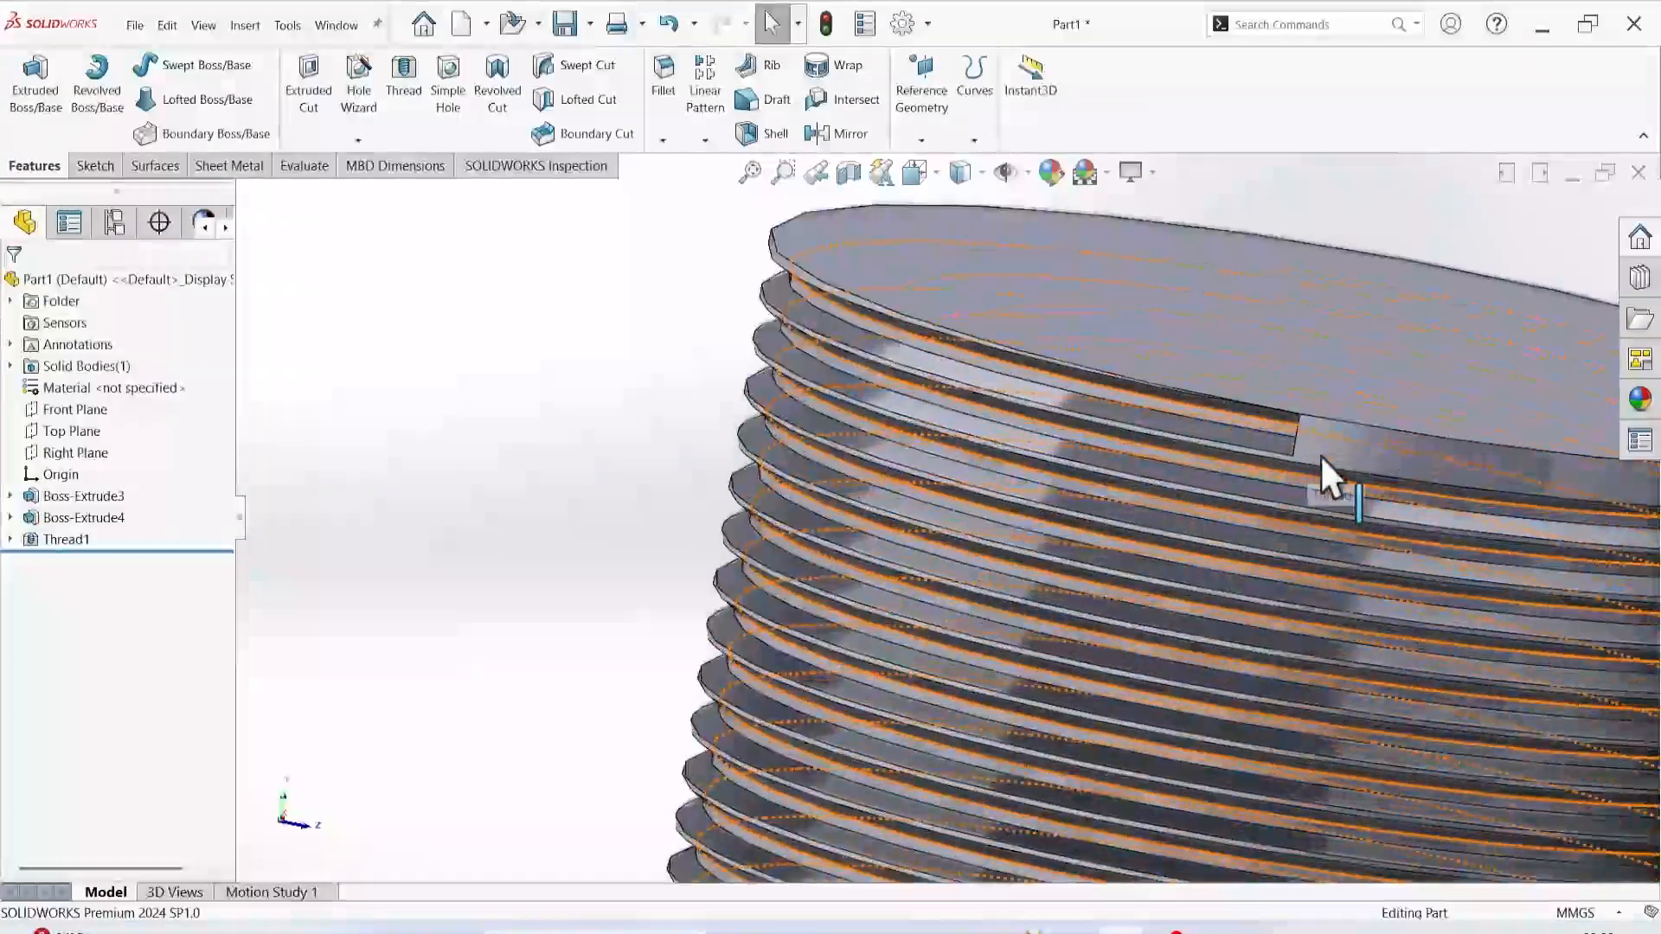
scroll(1320, 454, "up", 5)
middle_click_drag(821, 561, 943, 528)
scroll(1271, 502, "down", 7)
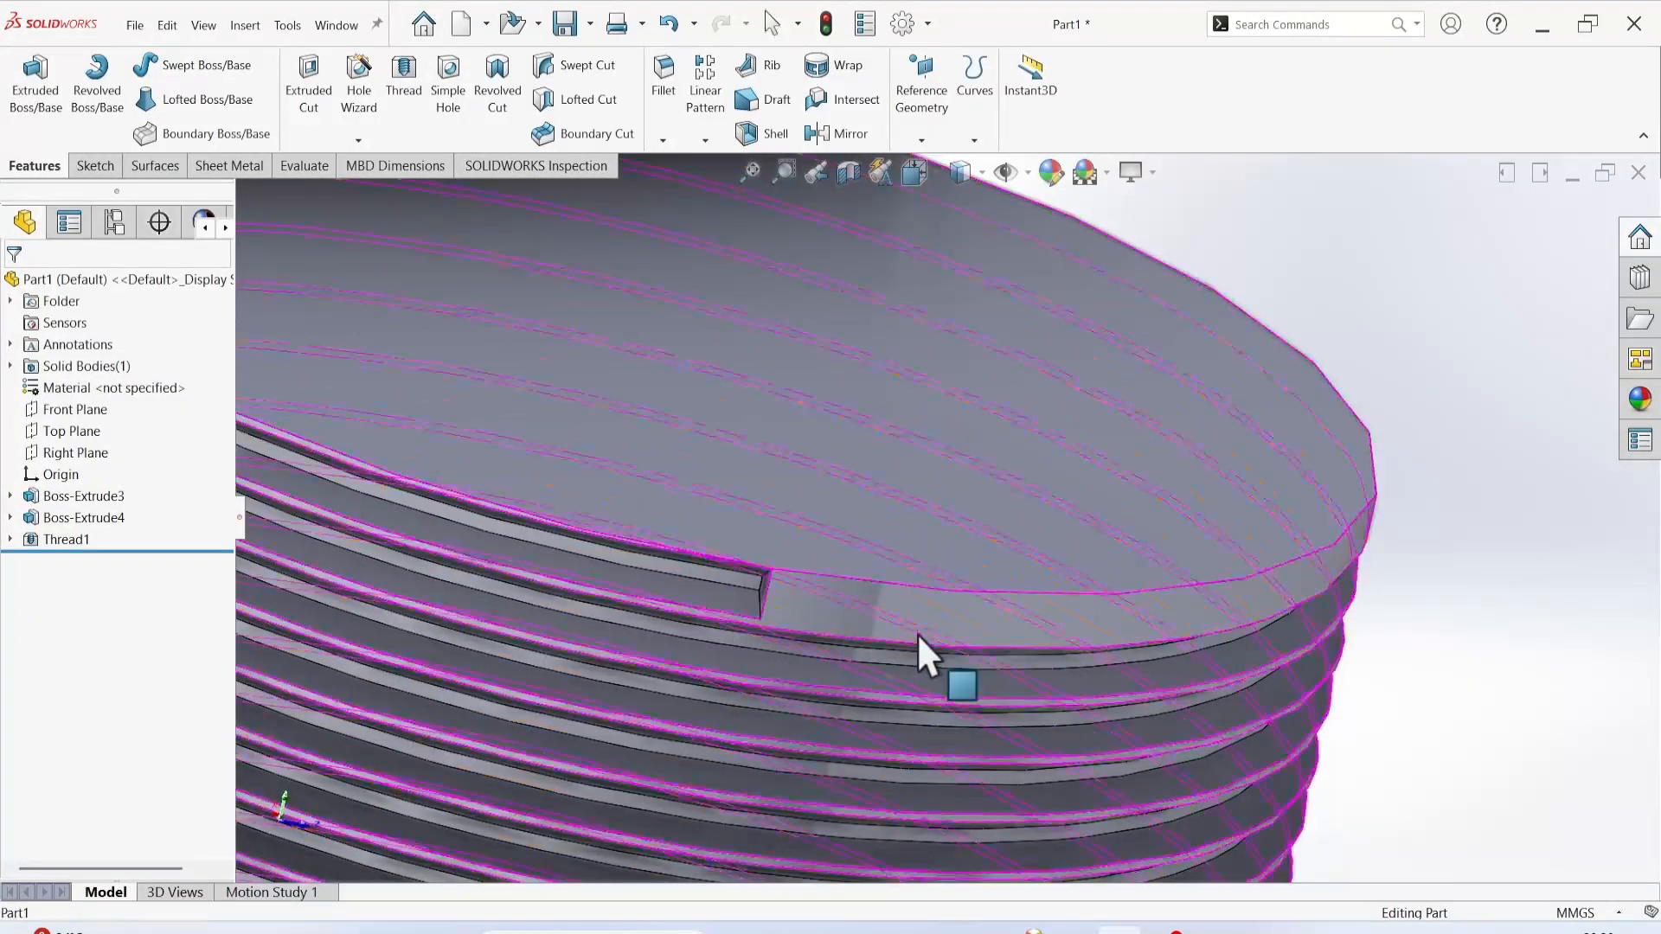
middle_click_drag(917, 633, 1002, 646)
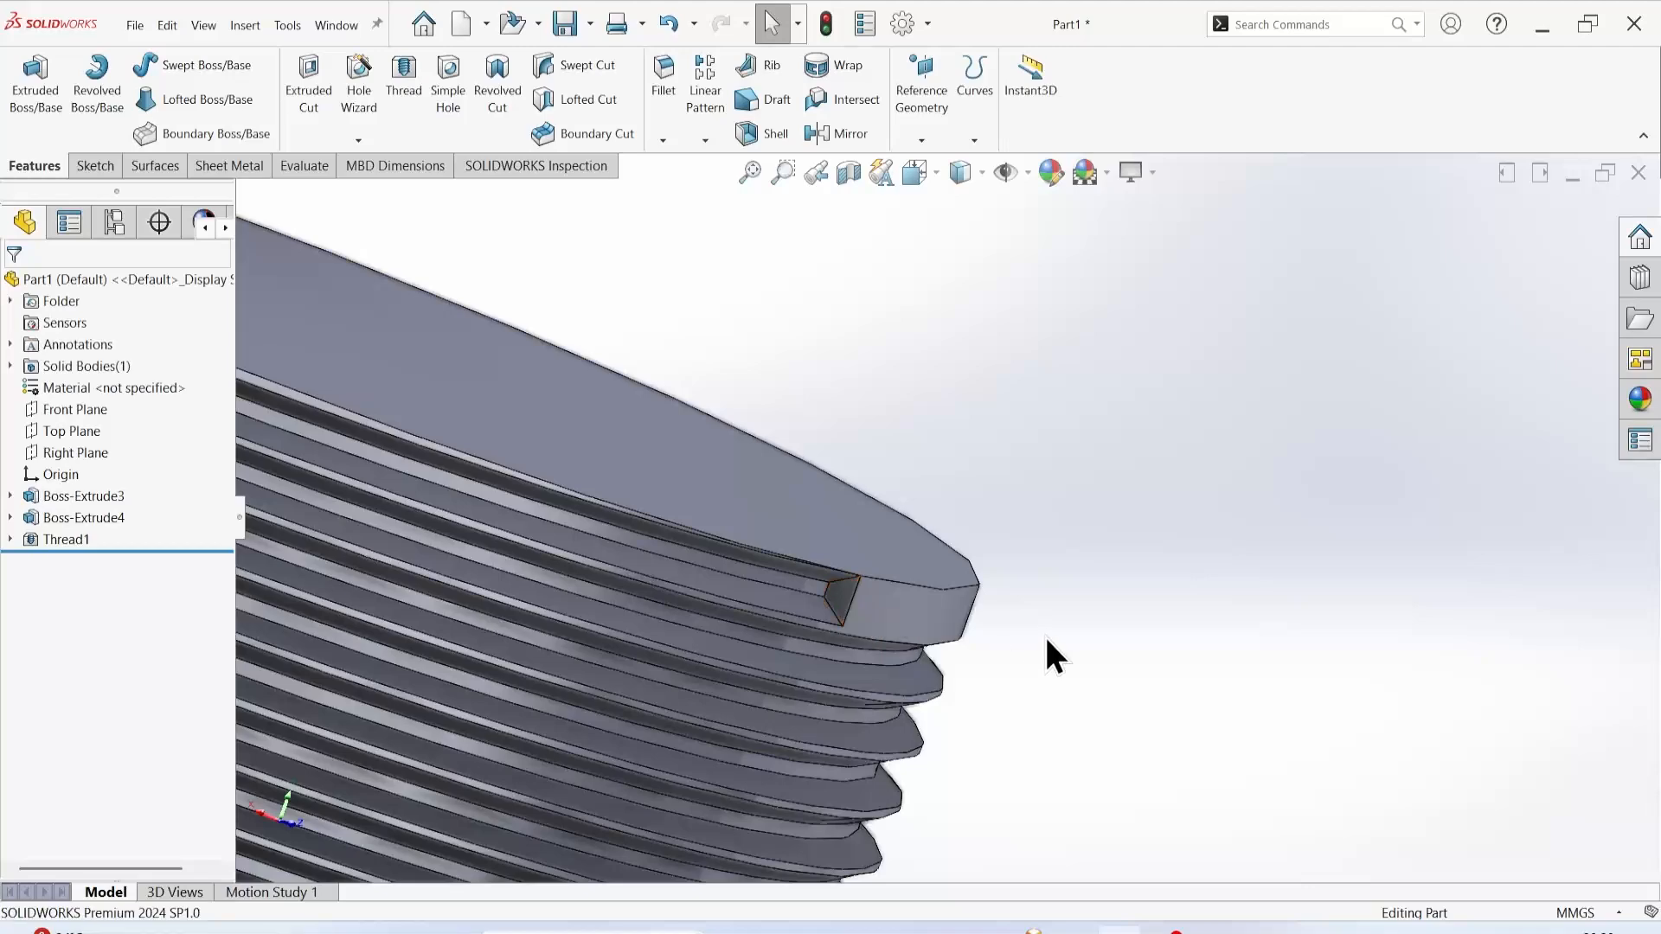
middle_click_drag(1053, 656, 1029, 628)
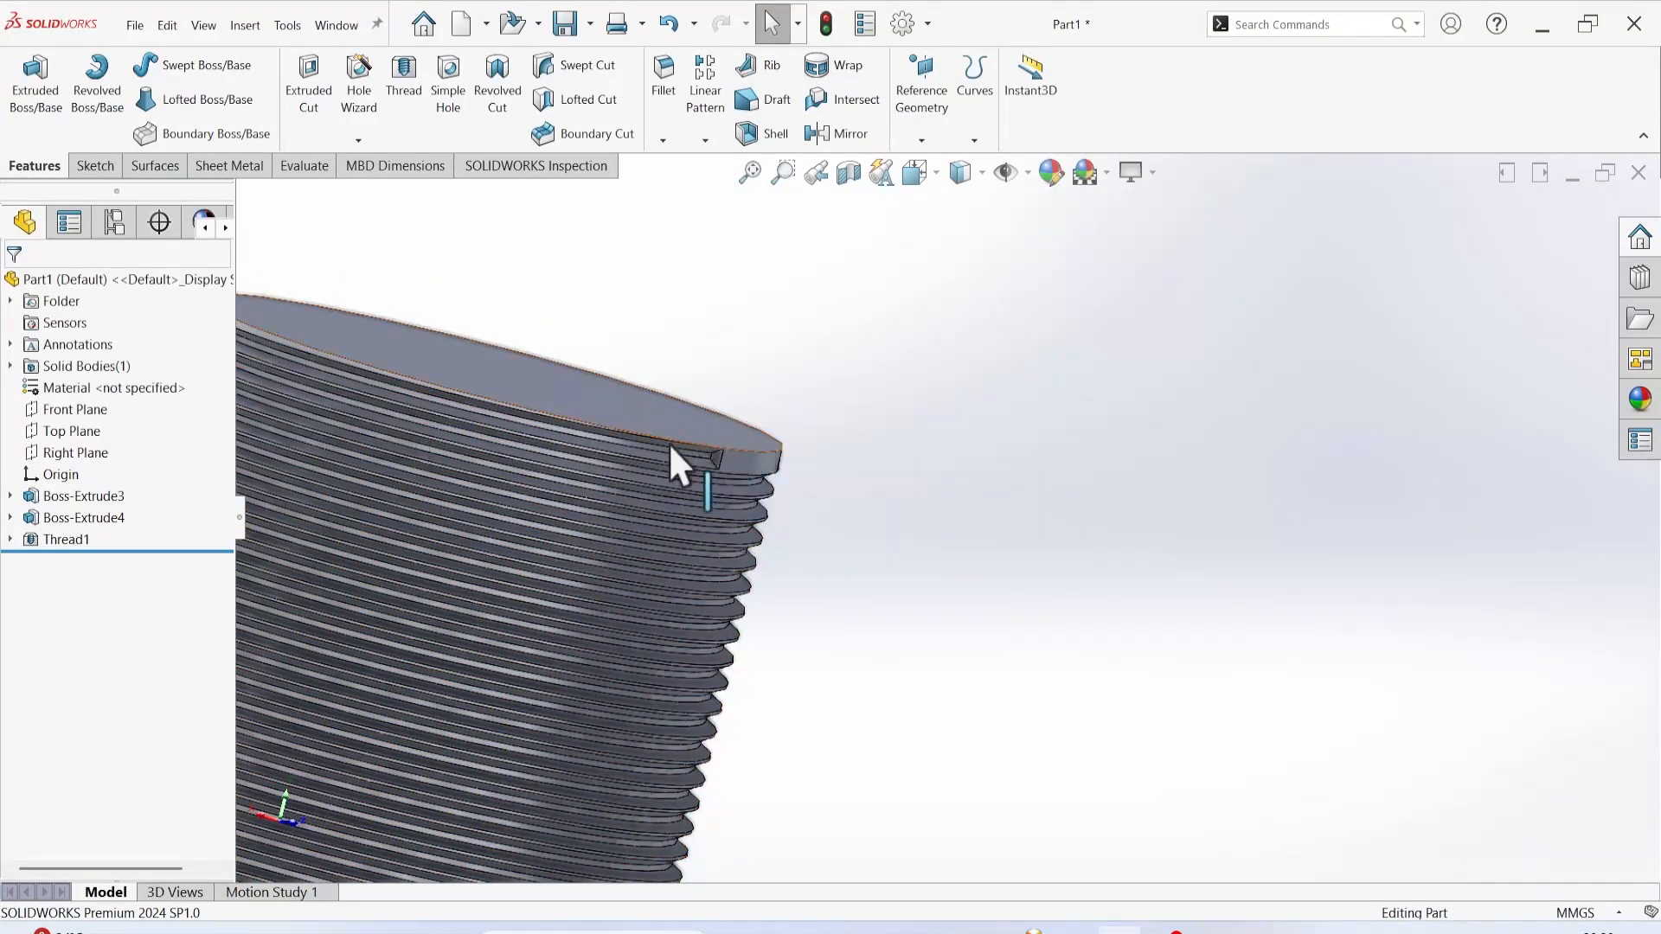
scroll(522, 439, "down", 3)
scroll(522, 439, "up", 4)
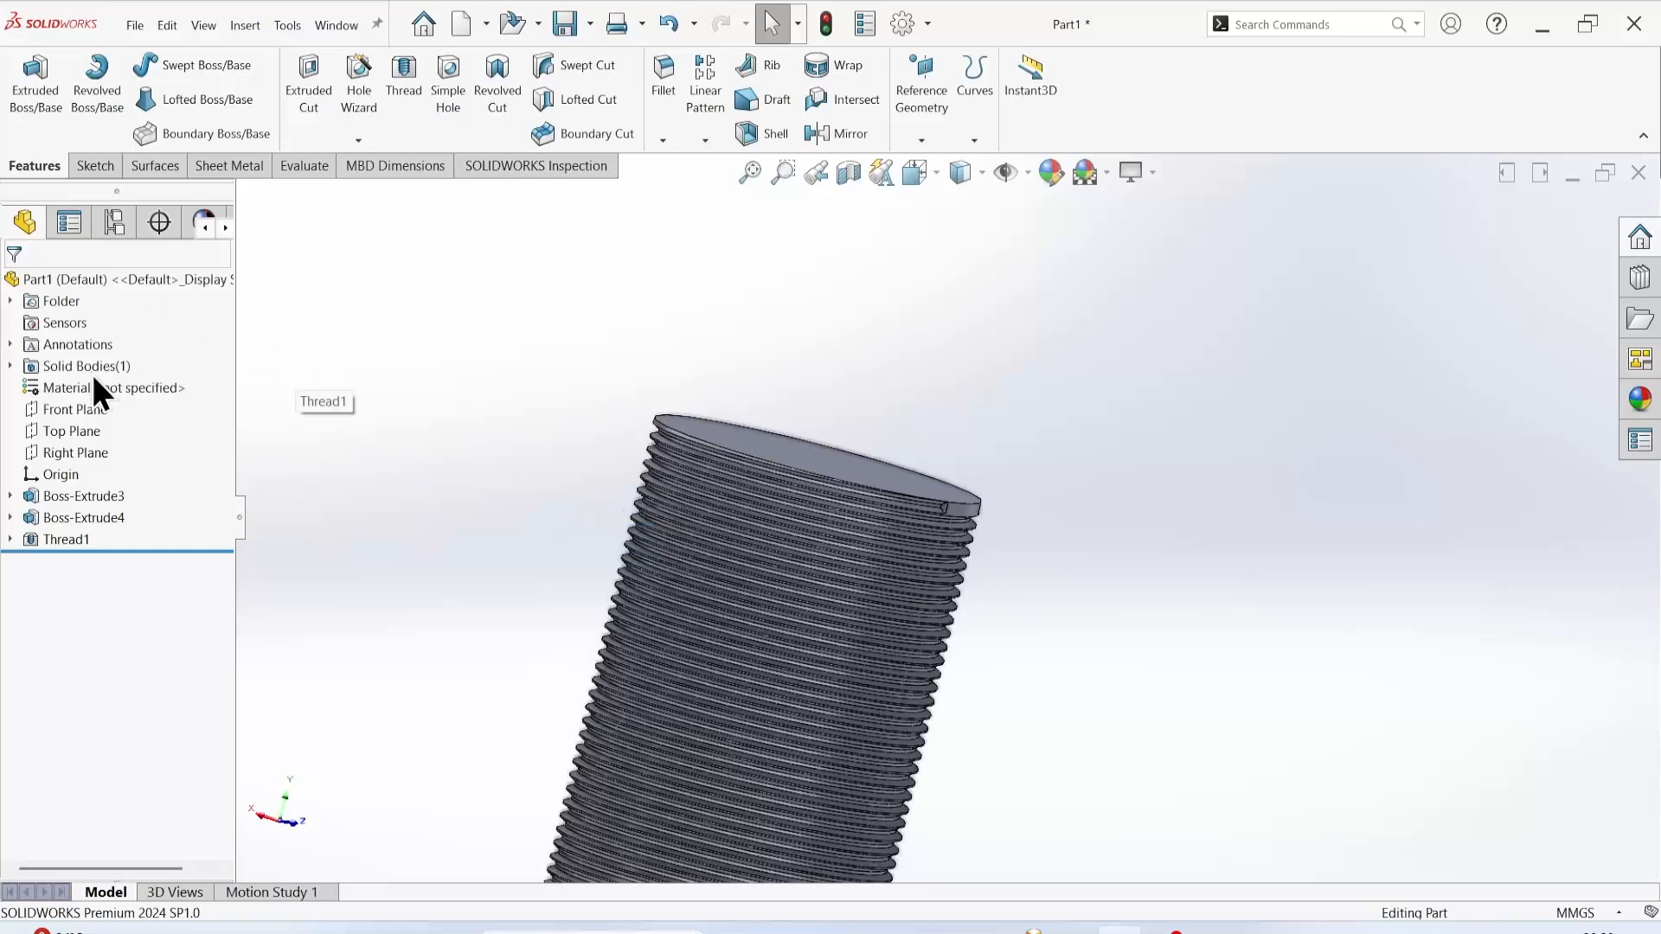
Edit the thread feature to start with a 2 mm offset in the reversed direction from the top edge, and accept the change.
right_click(54, 537)
left_click(67, 484)
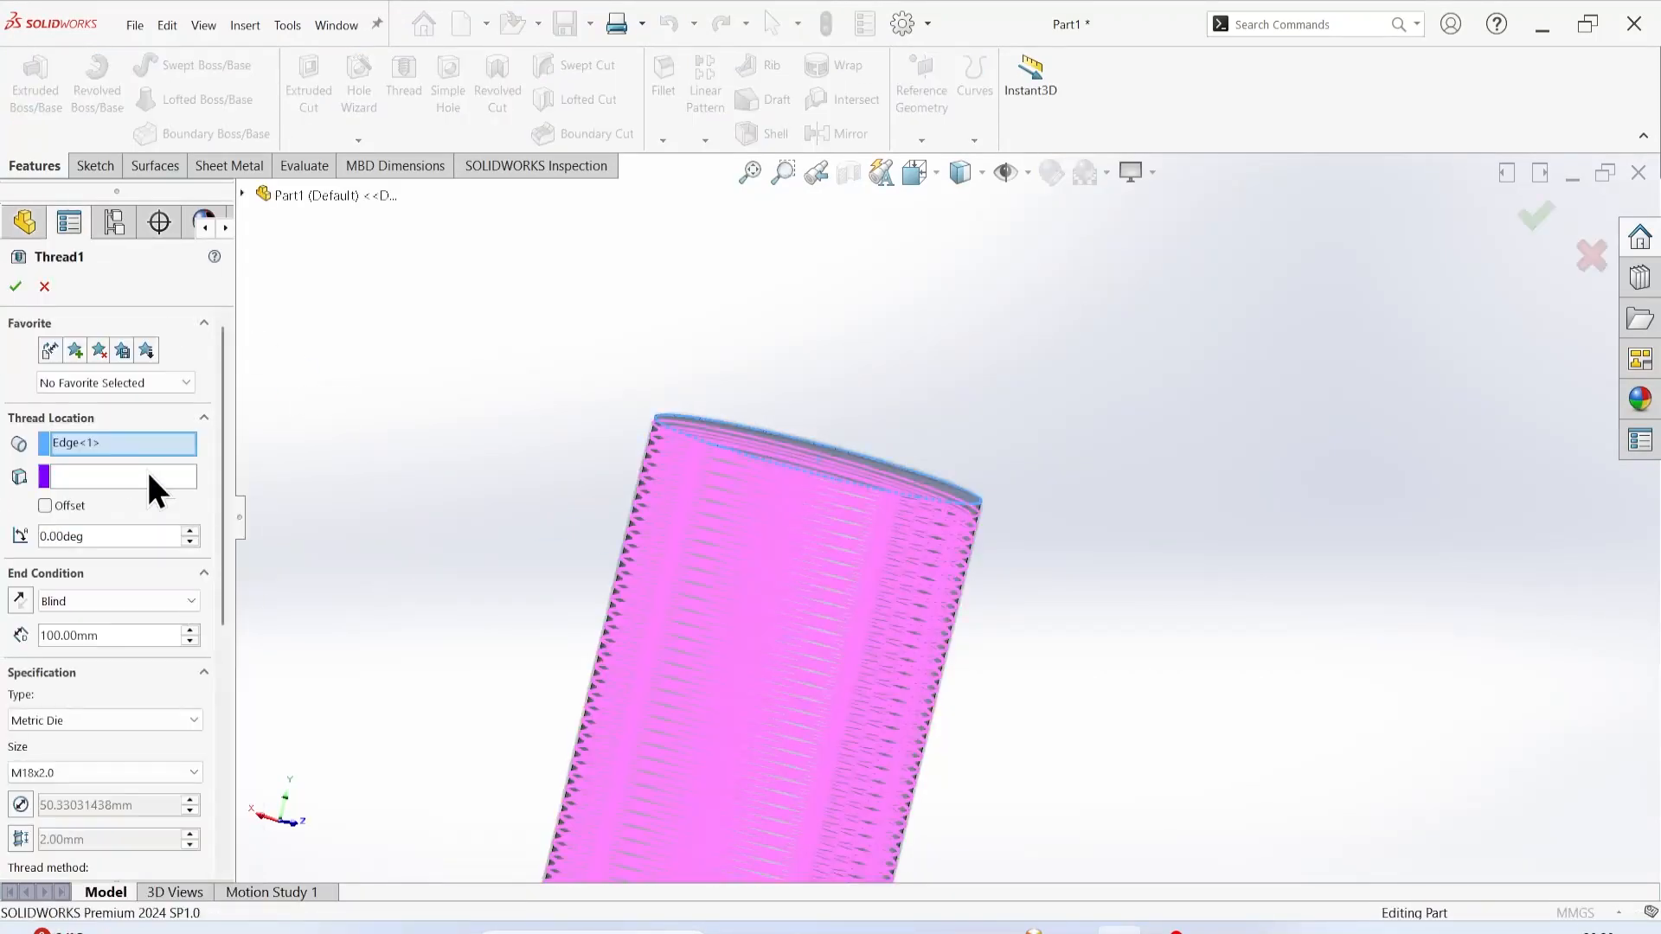
left_click(45, 506)
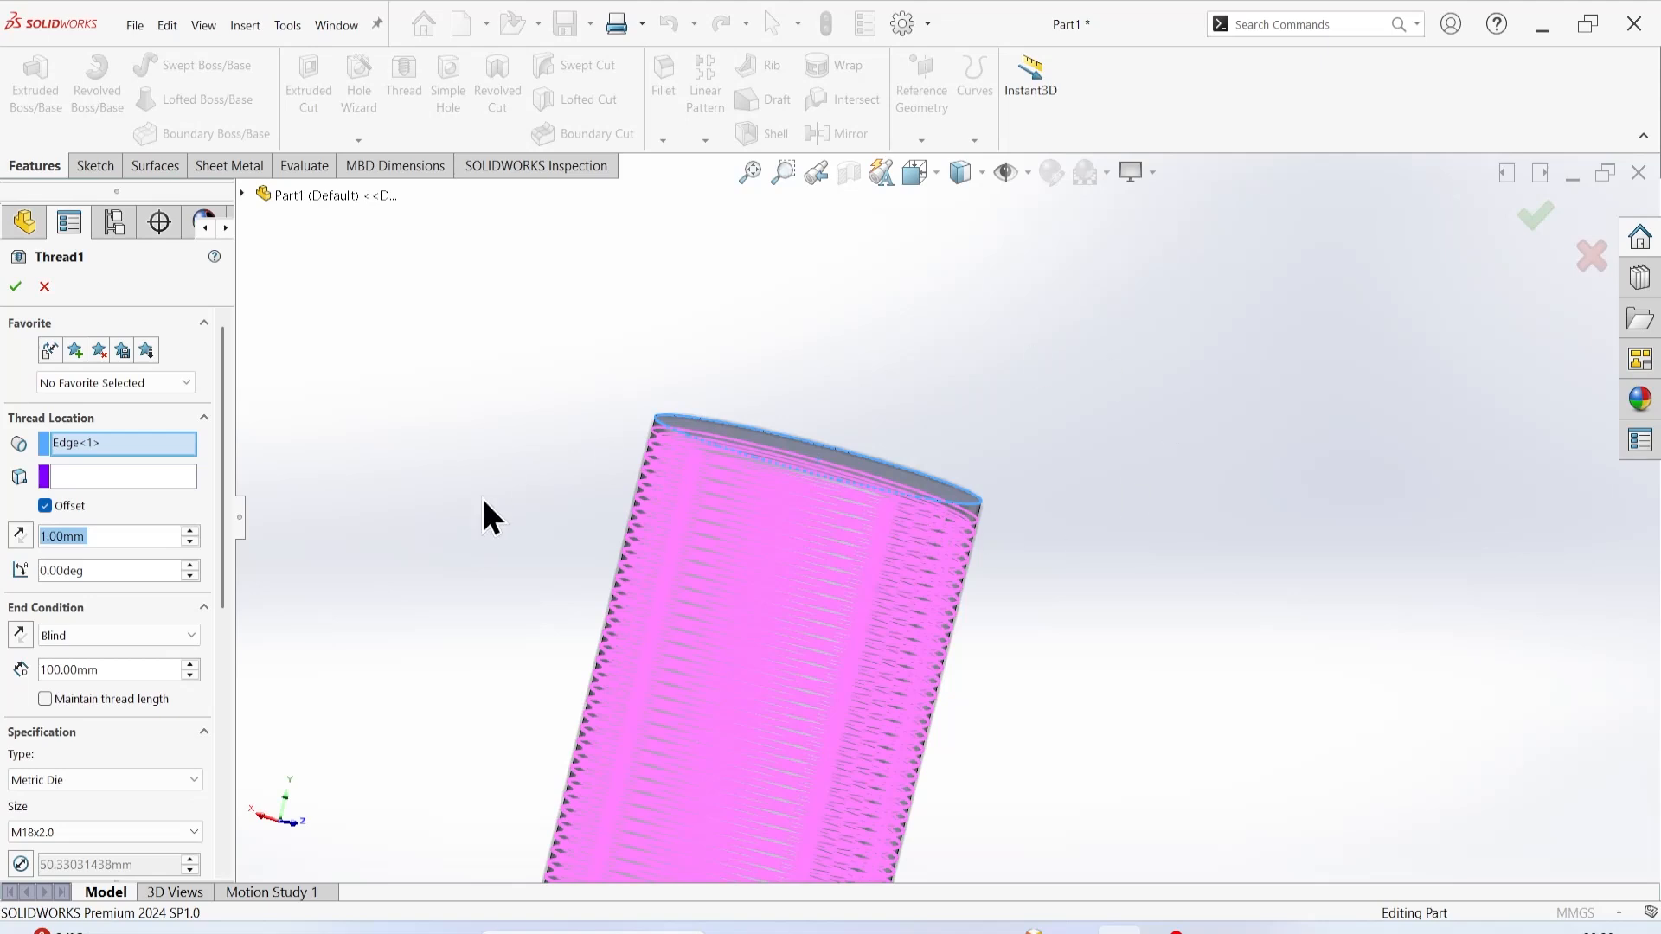
left_click(21, 536)
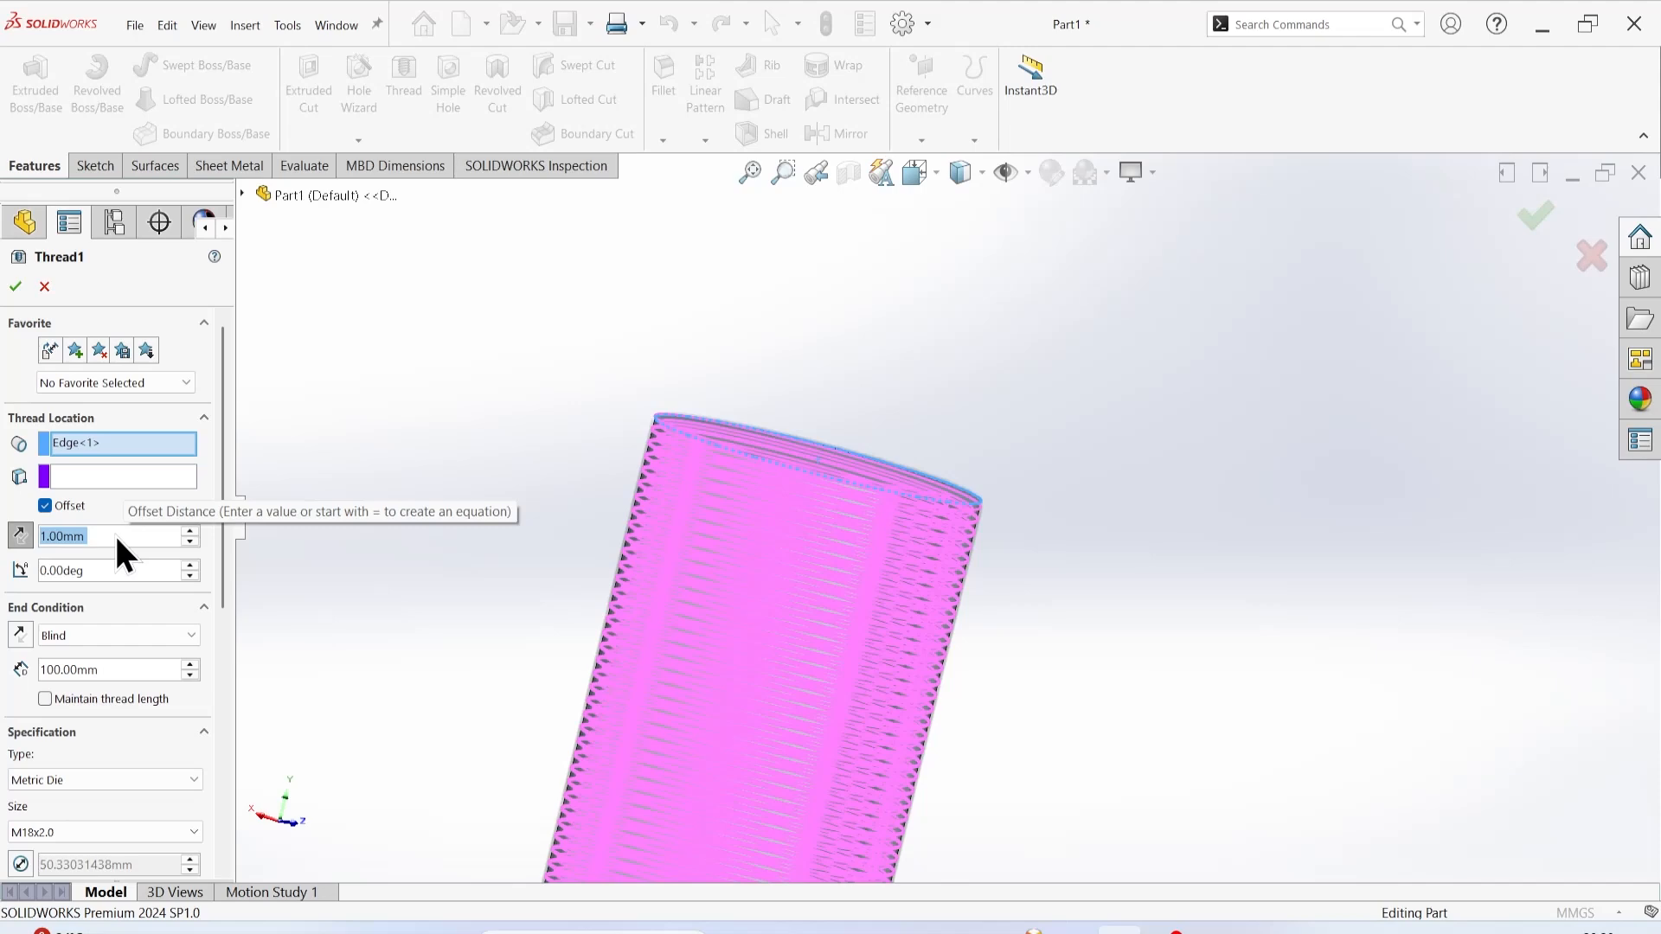
type("2")
key("Return")
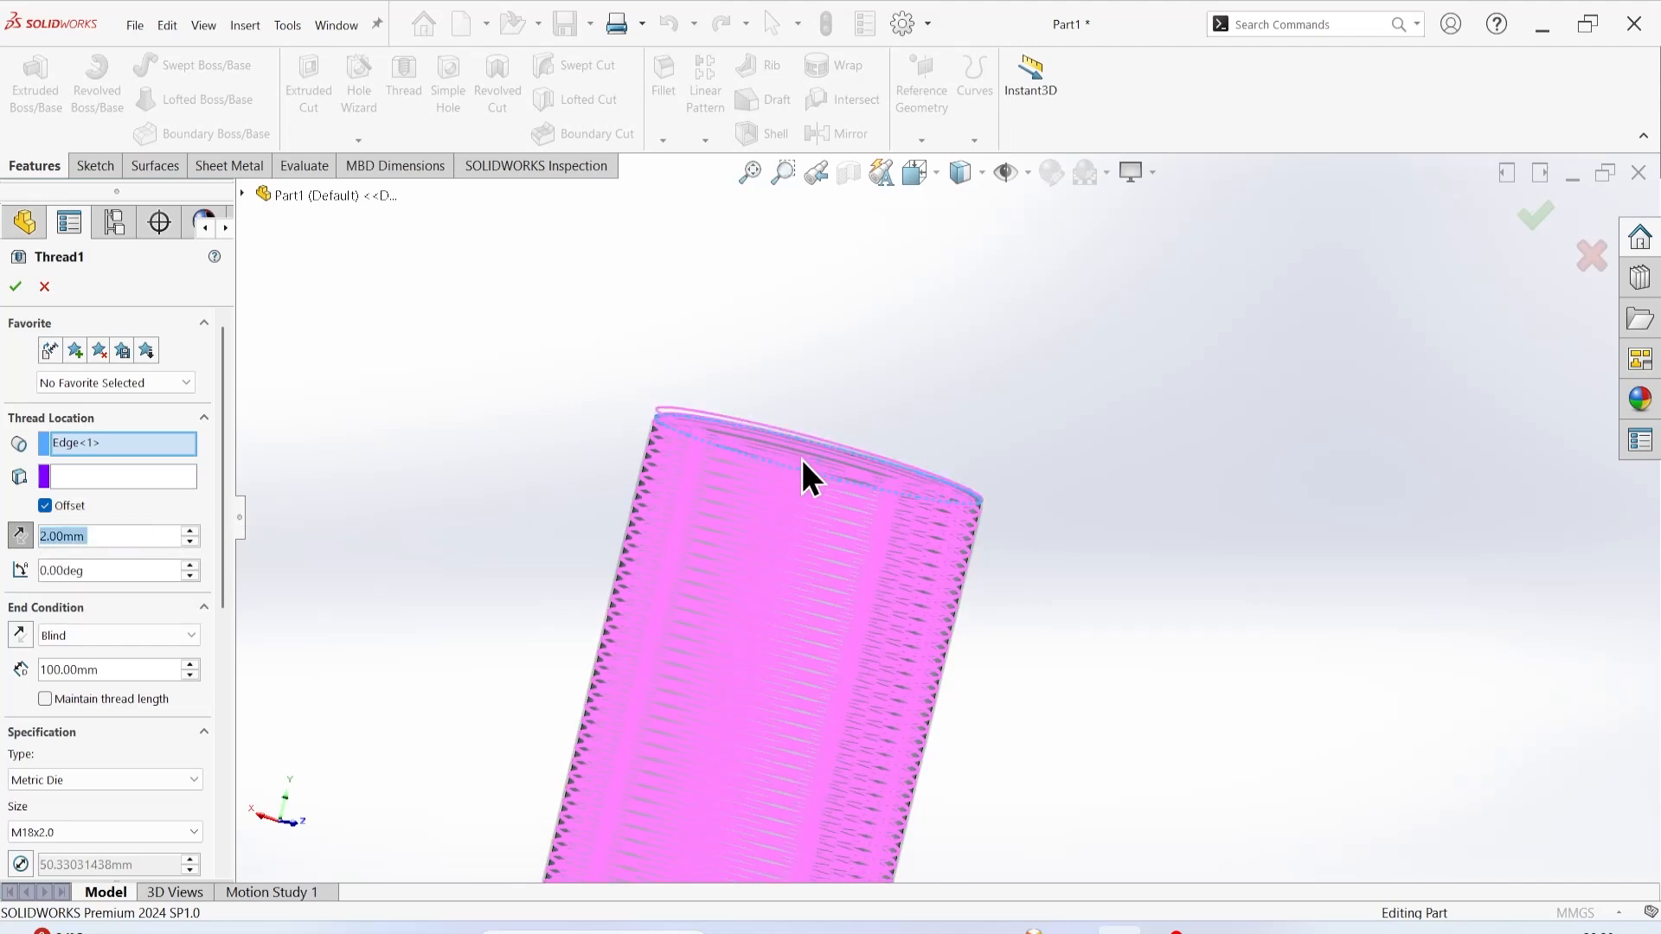
scroll(807, 467, "down", 5)
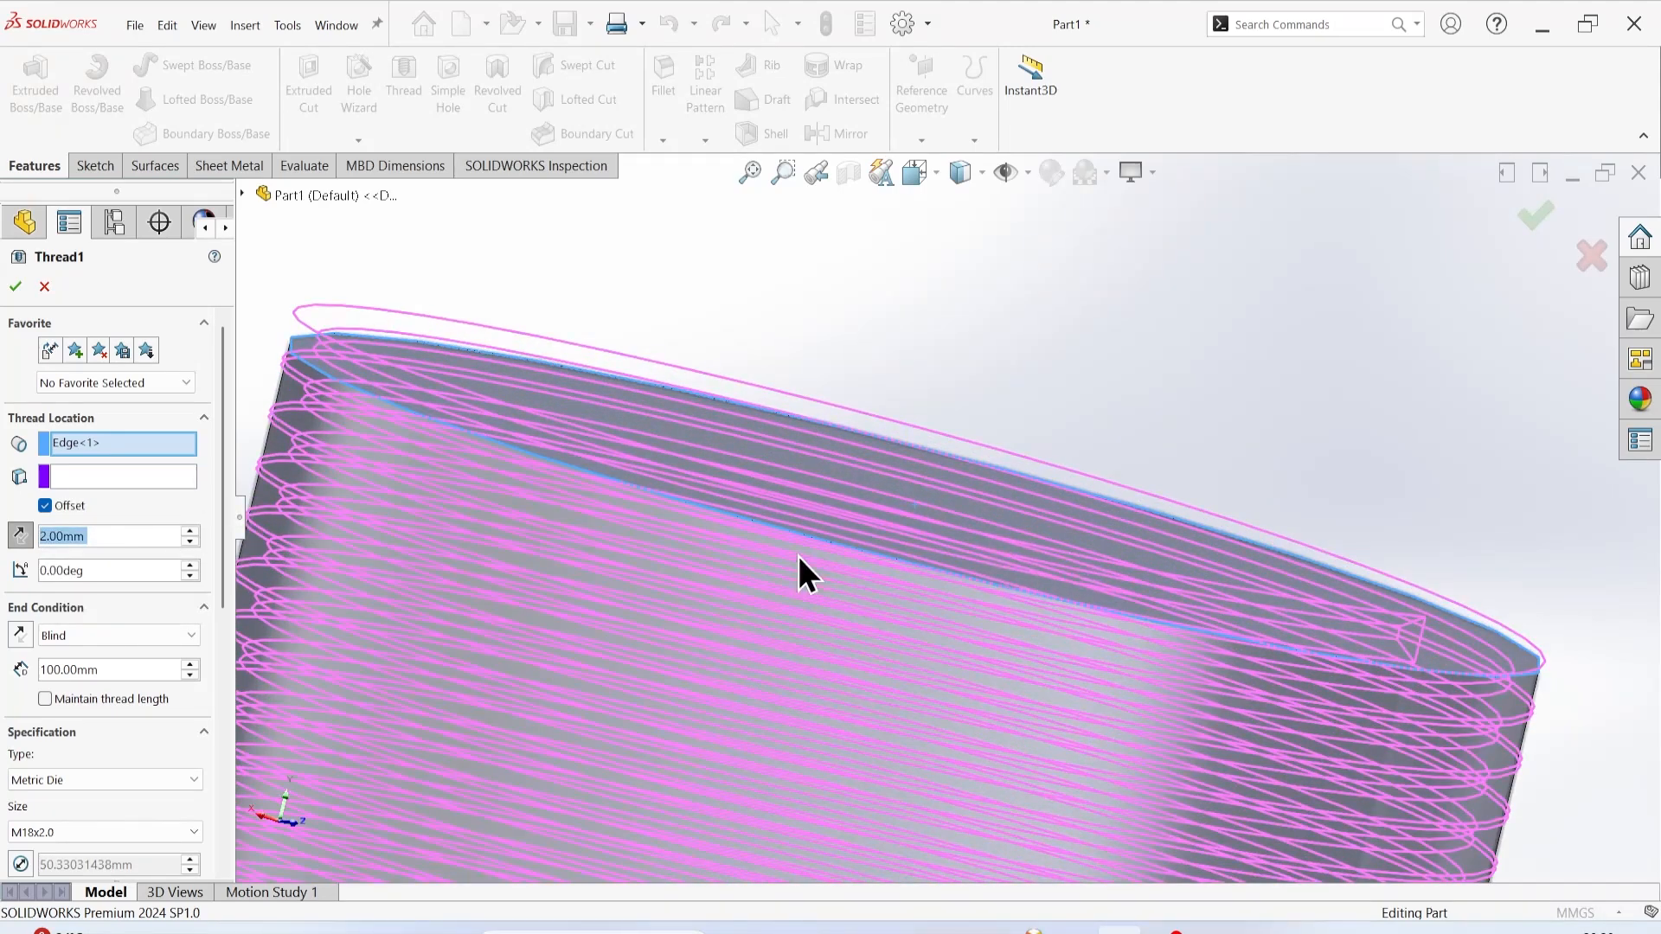
left_click(15, 286)
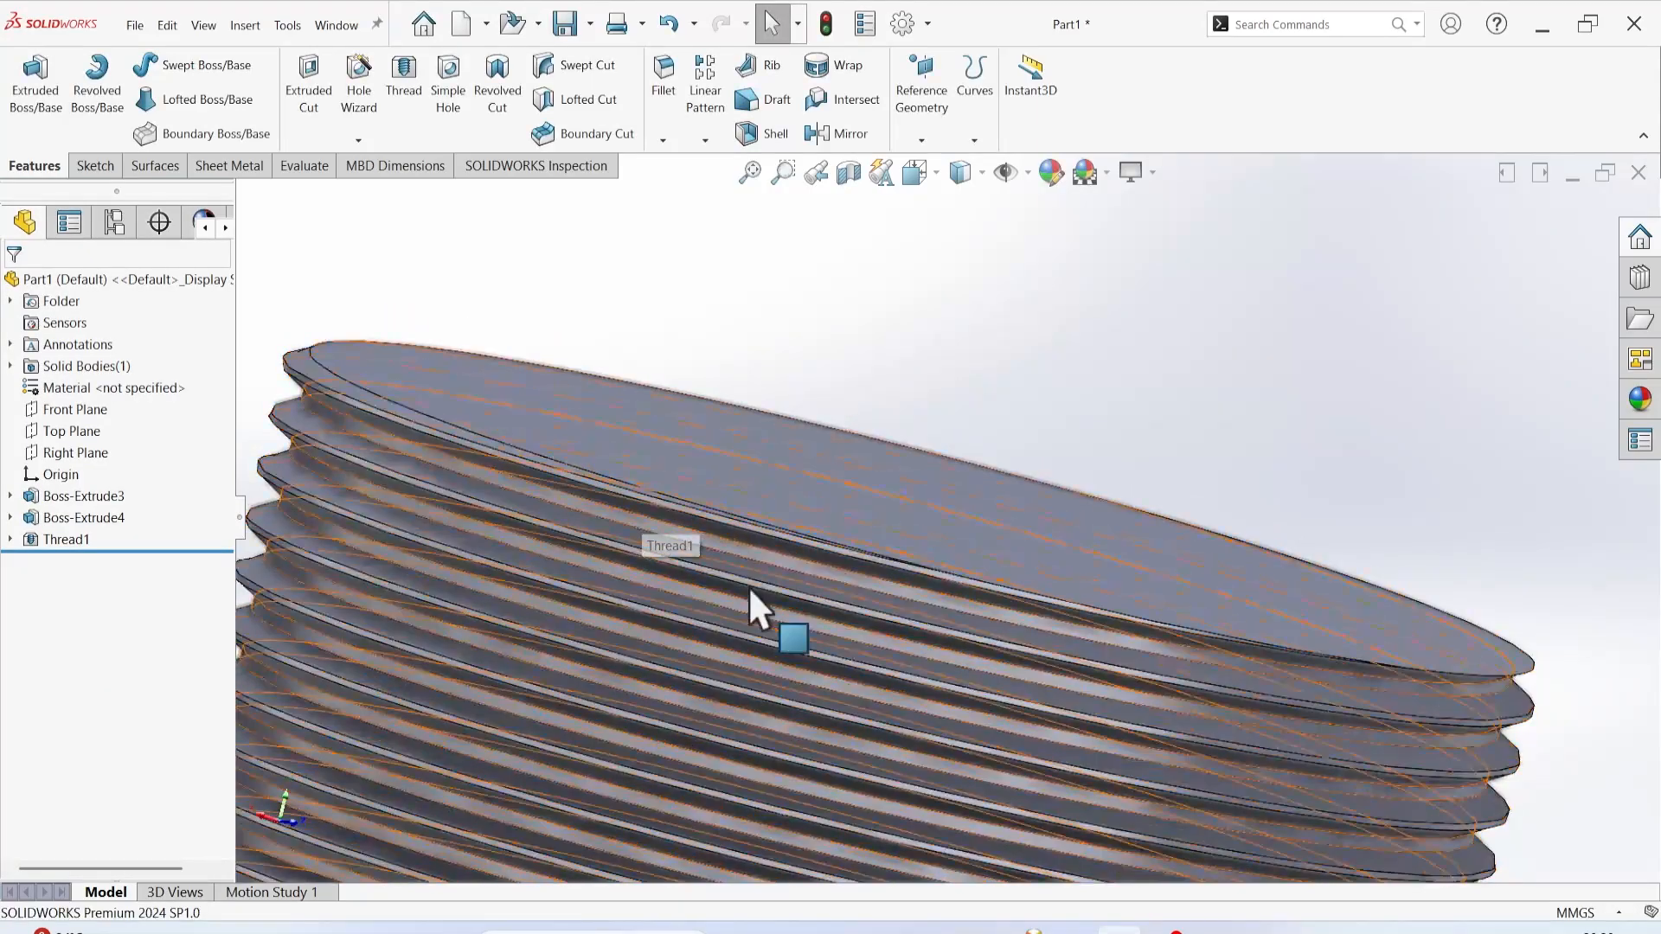
Examine the offset thread's run-in at the top face and its tooth profile from several sides.
scroll(777, 625, "up", 5)
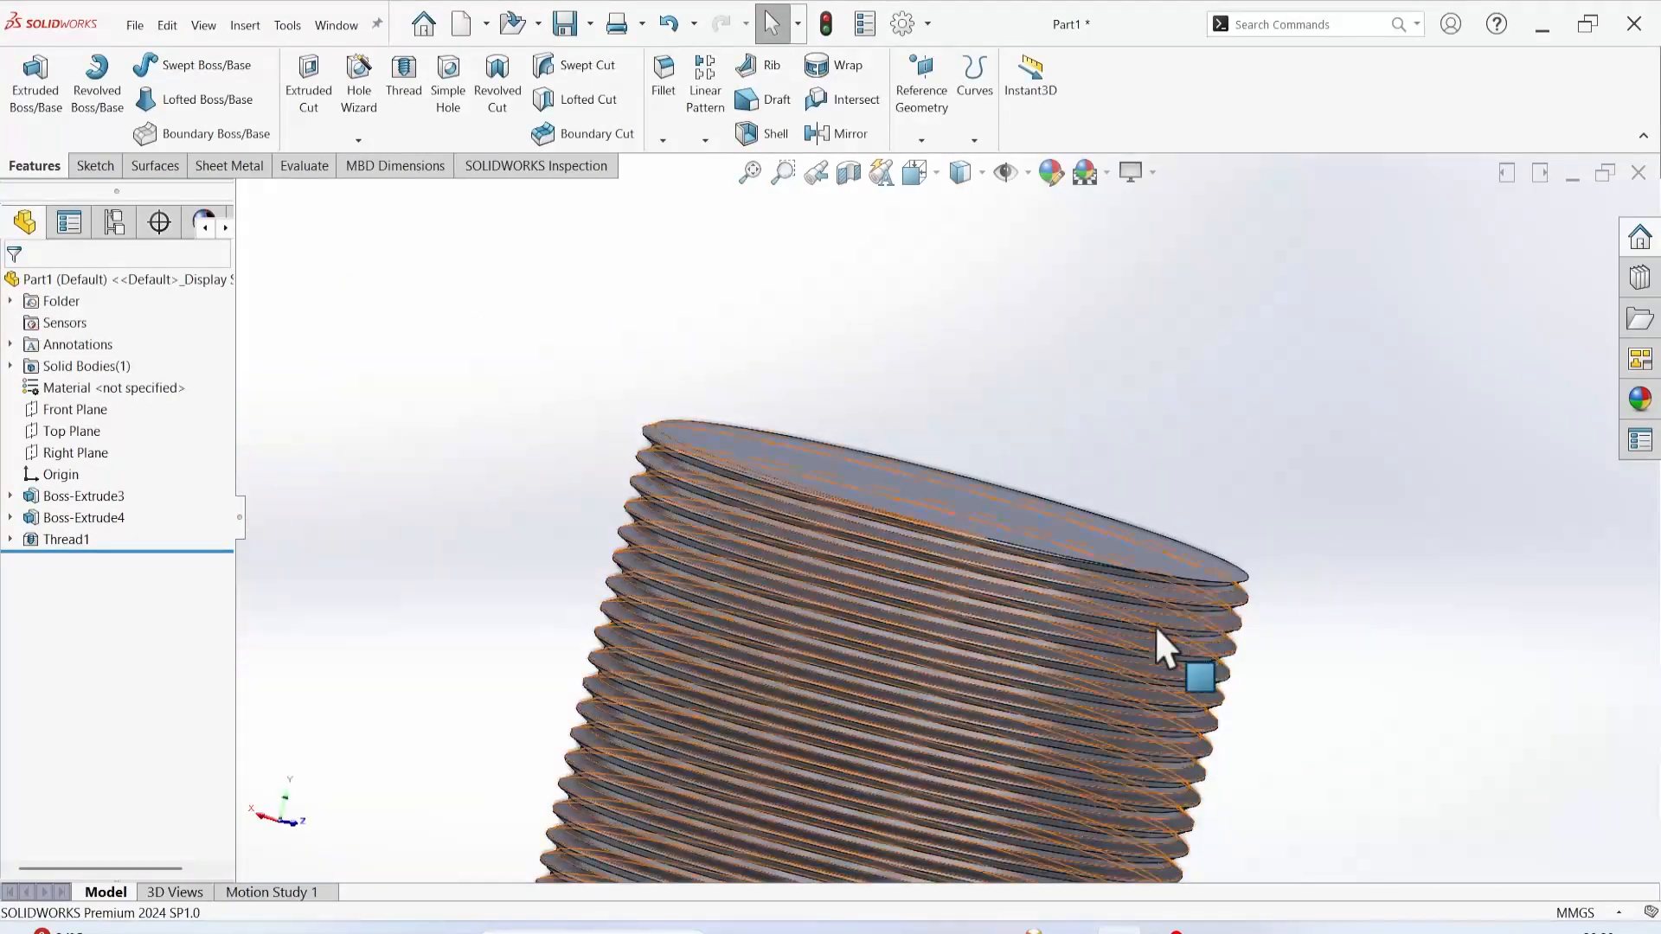
scroll(1124, 597, "down", 5)
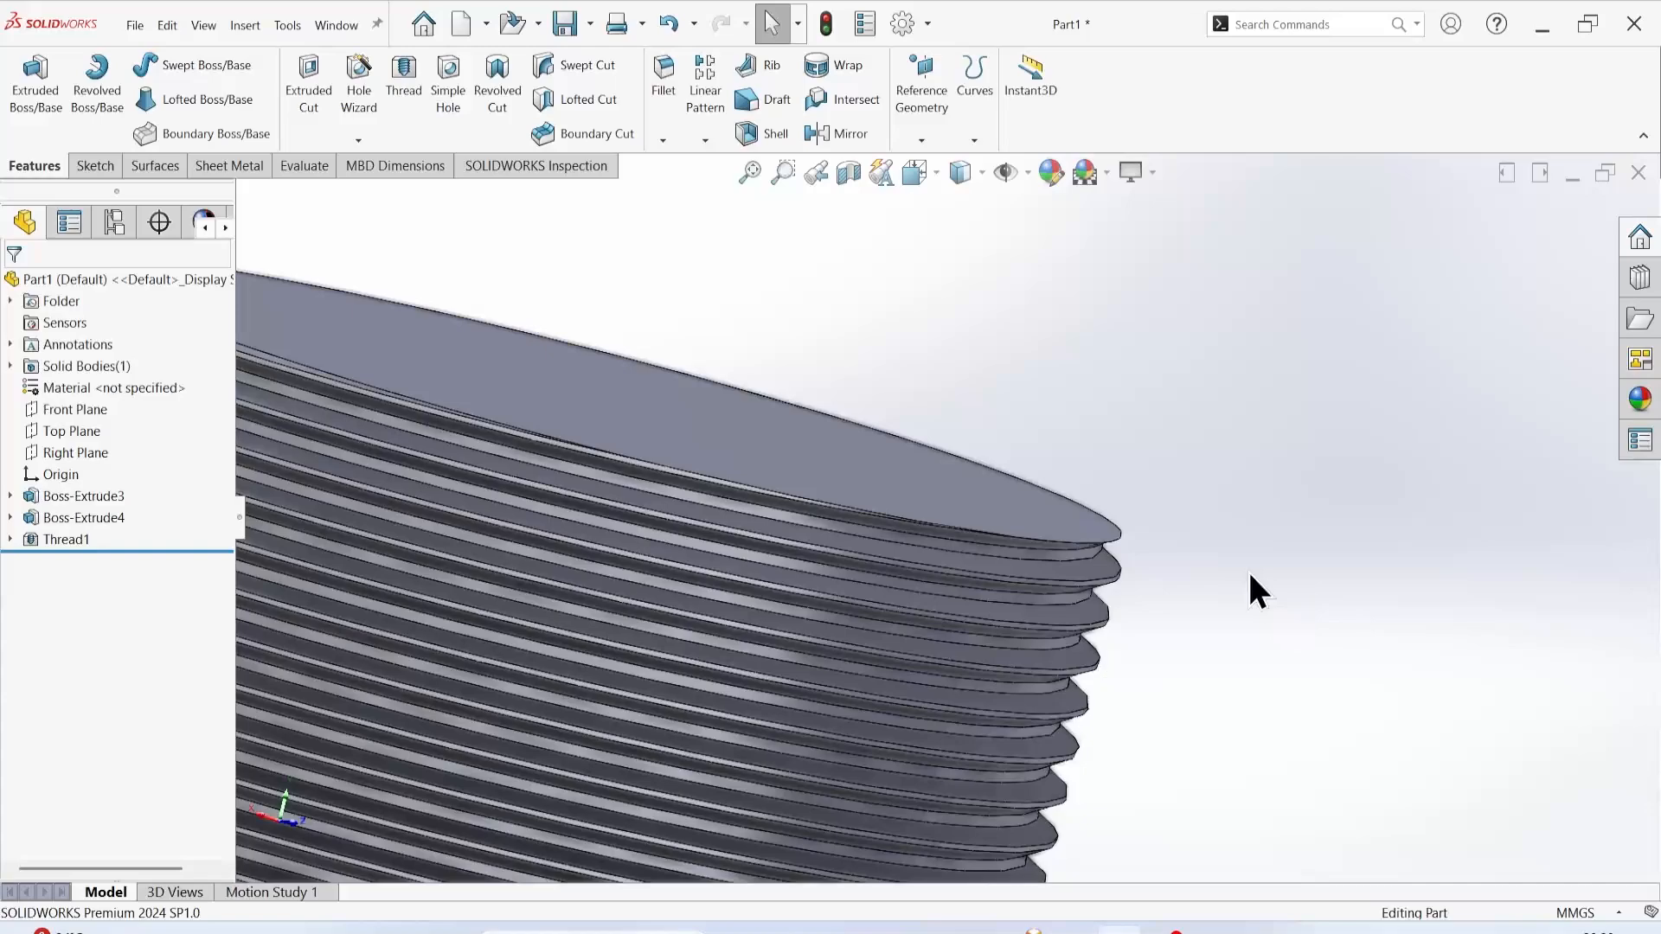
middle_click_drag(1247, 569, 1103, 554)
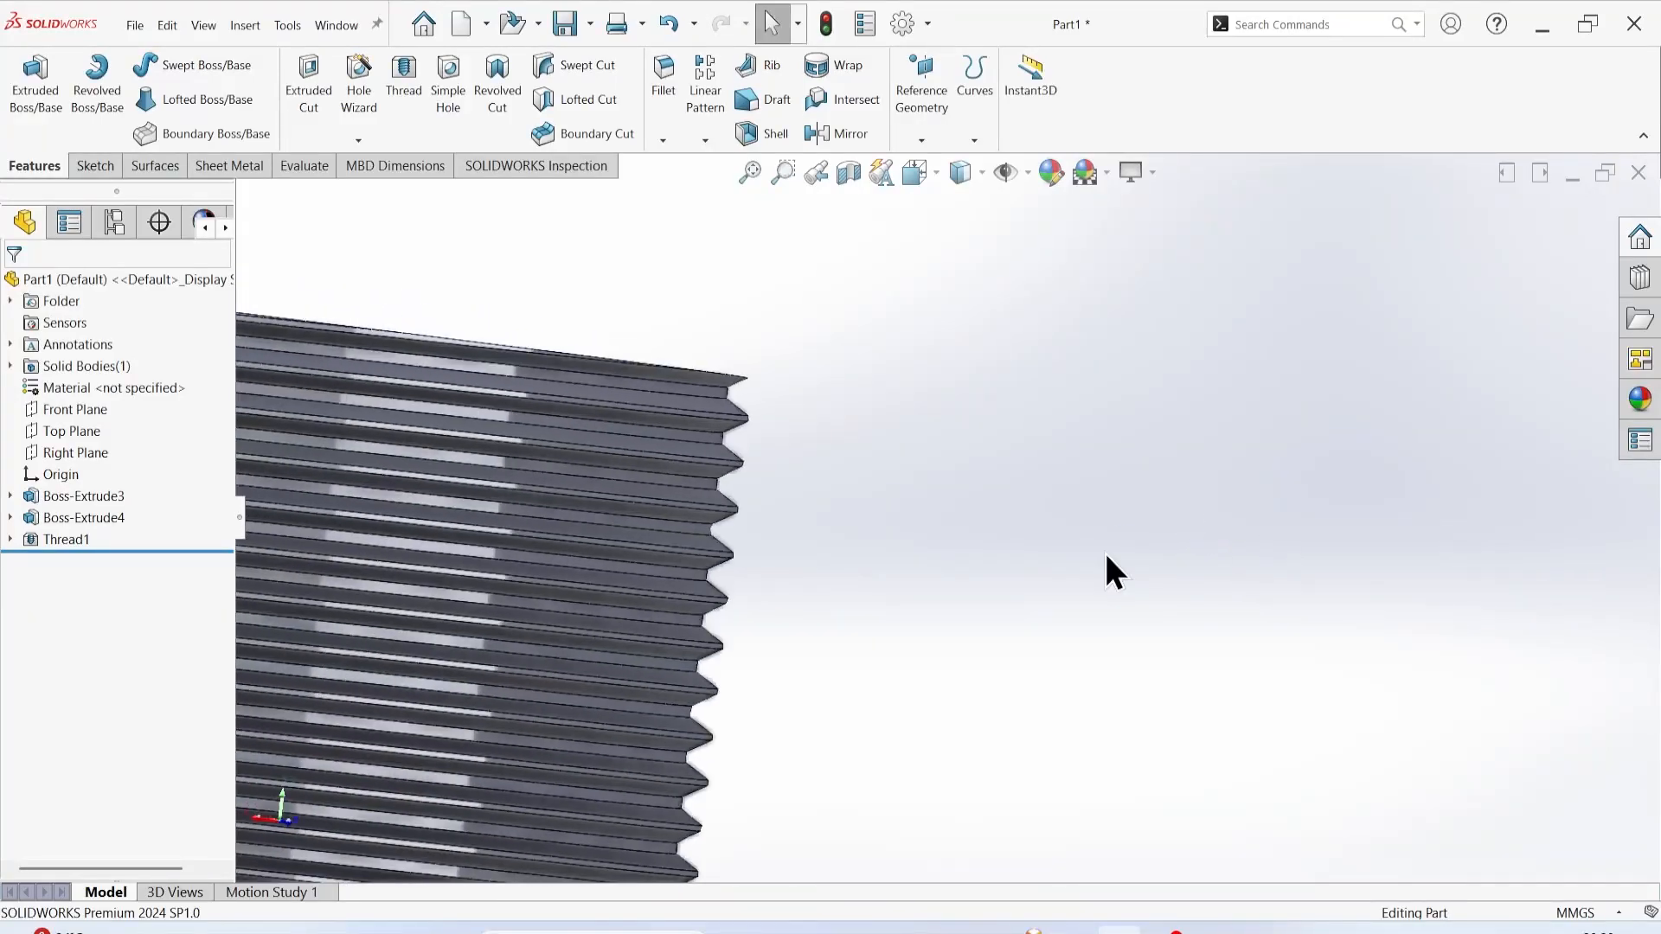
scroll(699, 494, "up", 5)
middle_click_drag(905, 574, 794, 523)
scroll(700, 501, "down", 5)
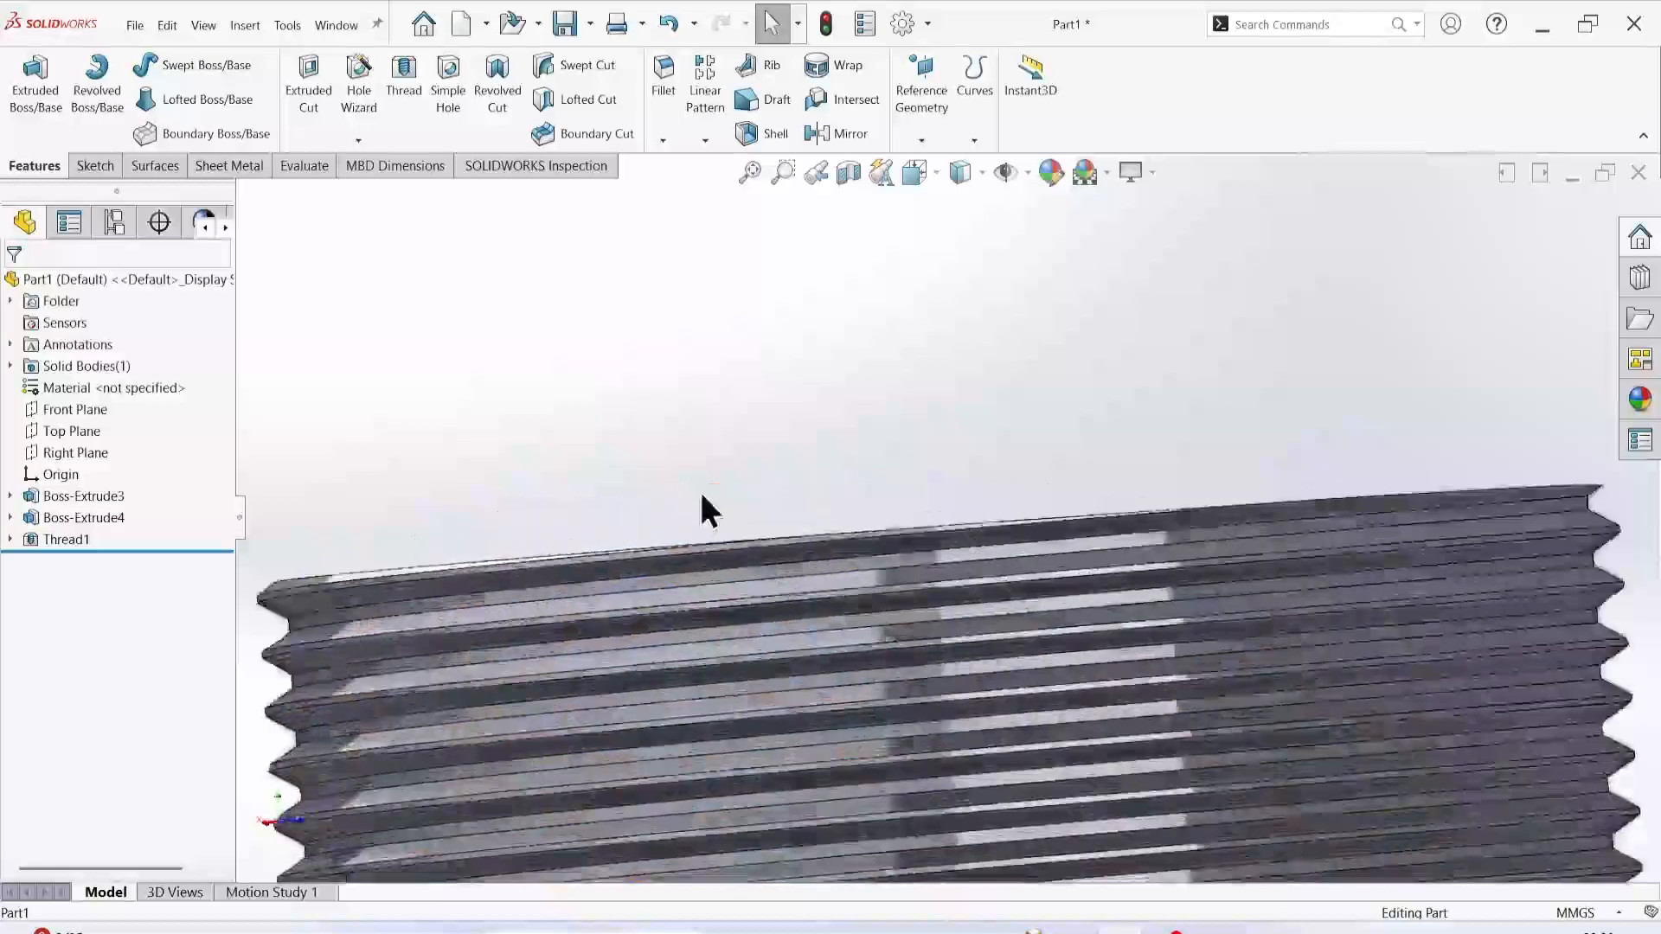
scroll(1244, 545, "up", 4)
middle_click_drag(1244, 545, 1198, 642)
scroll(1197, 642, "down", 3)
scroll(1197, 639, "up", 3)
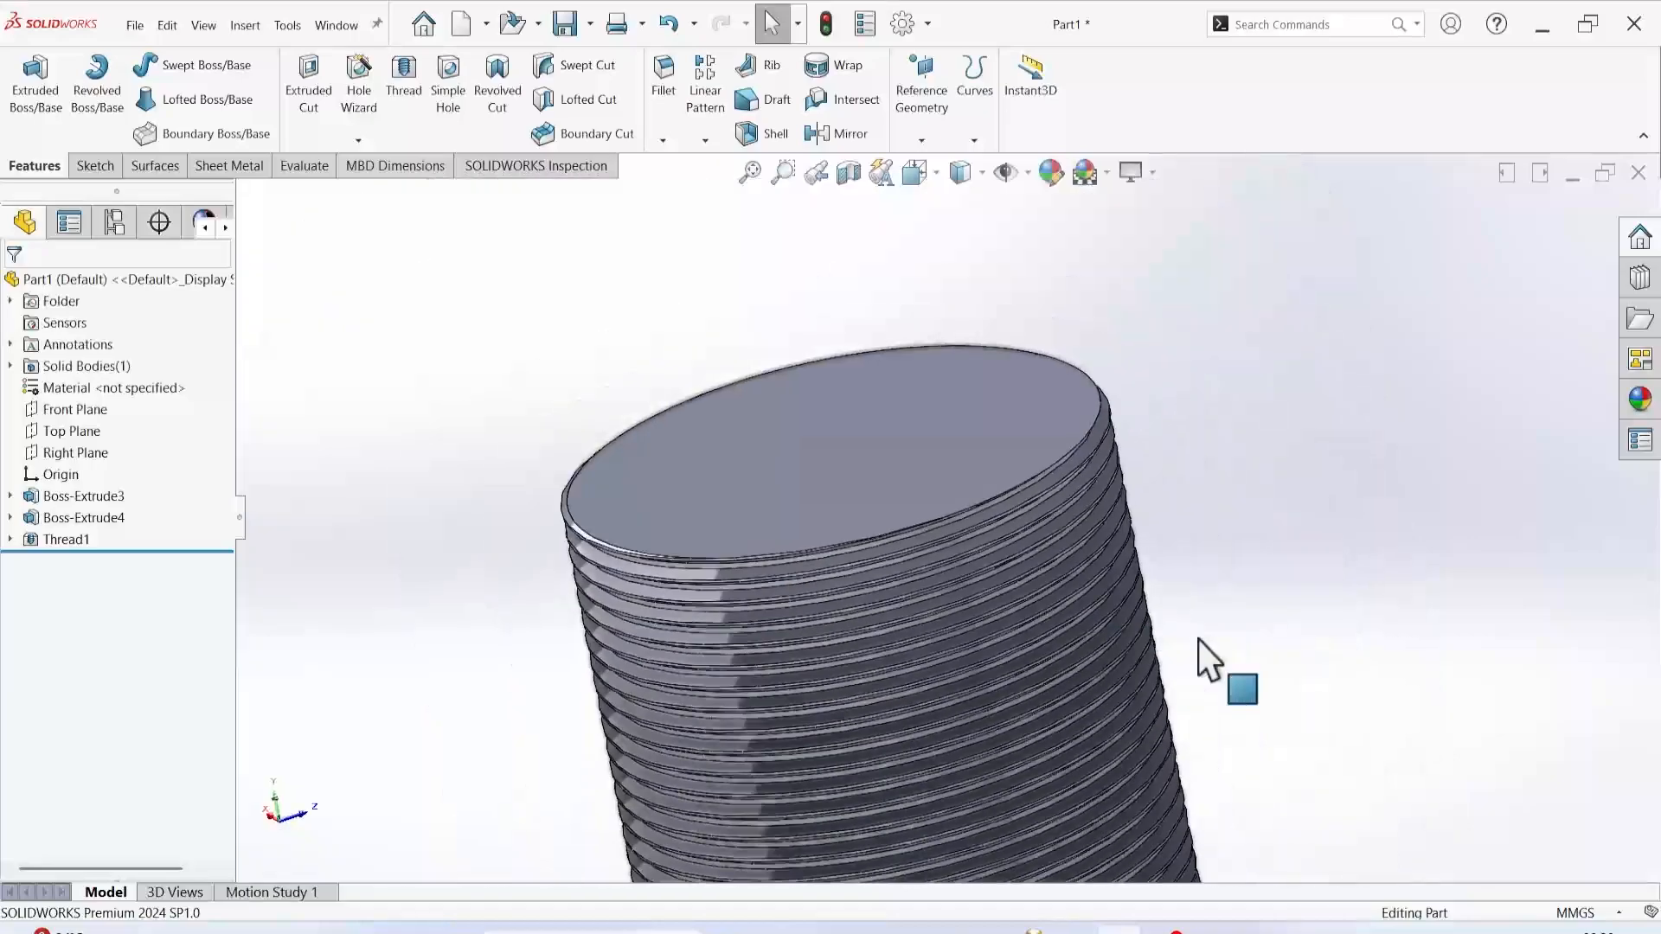
scroll(1197, 640, "up", 1)
middle_click_drag(843, 636, 563, 637)
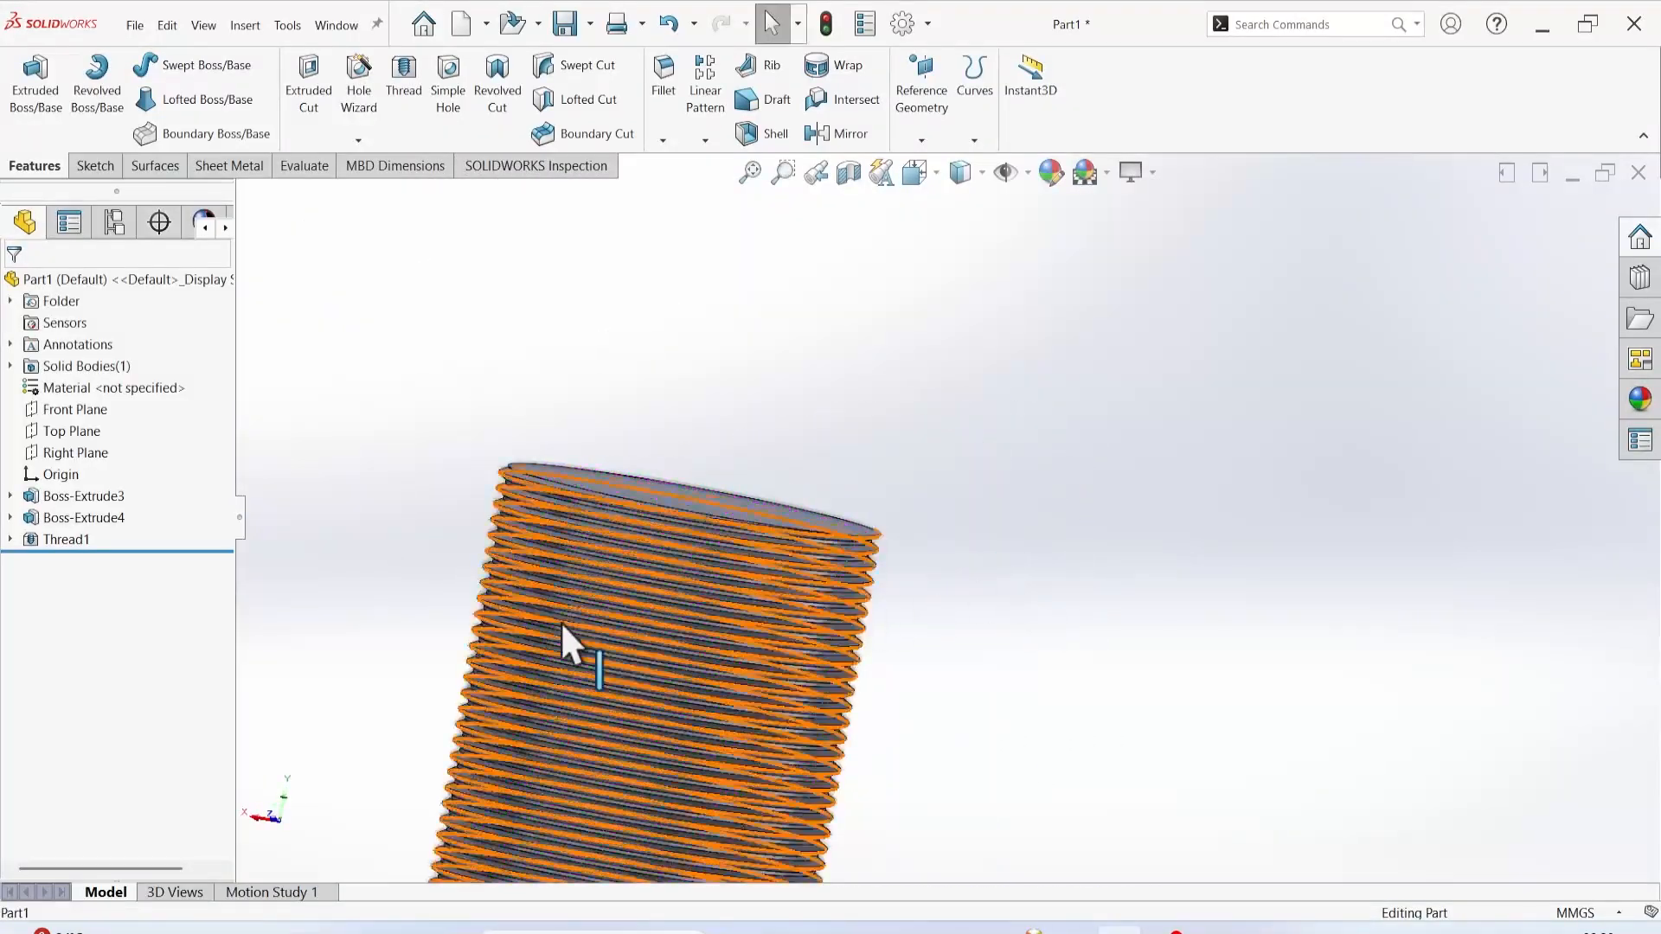
scroll(675, 679, "down", 3)
scroll(679, 684, "up", 3)
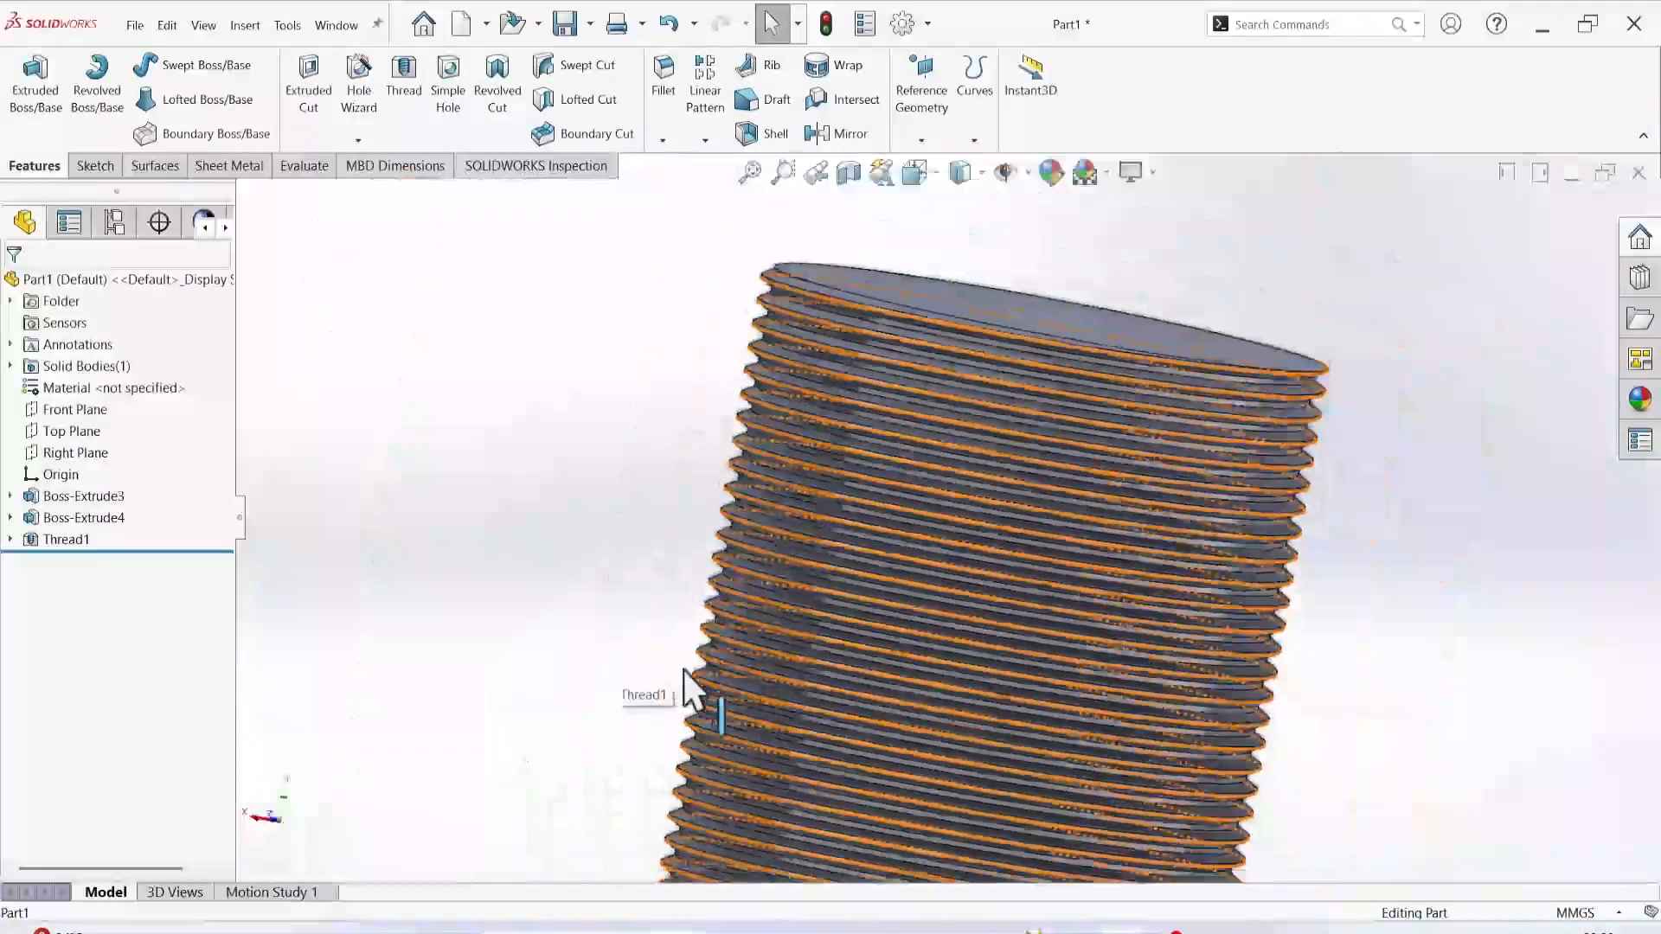
scroll(934, 697, "up", 2)
middle_click_drag(934, 699, 989, 779)
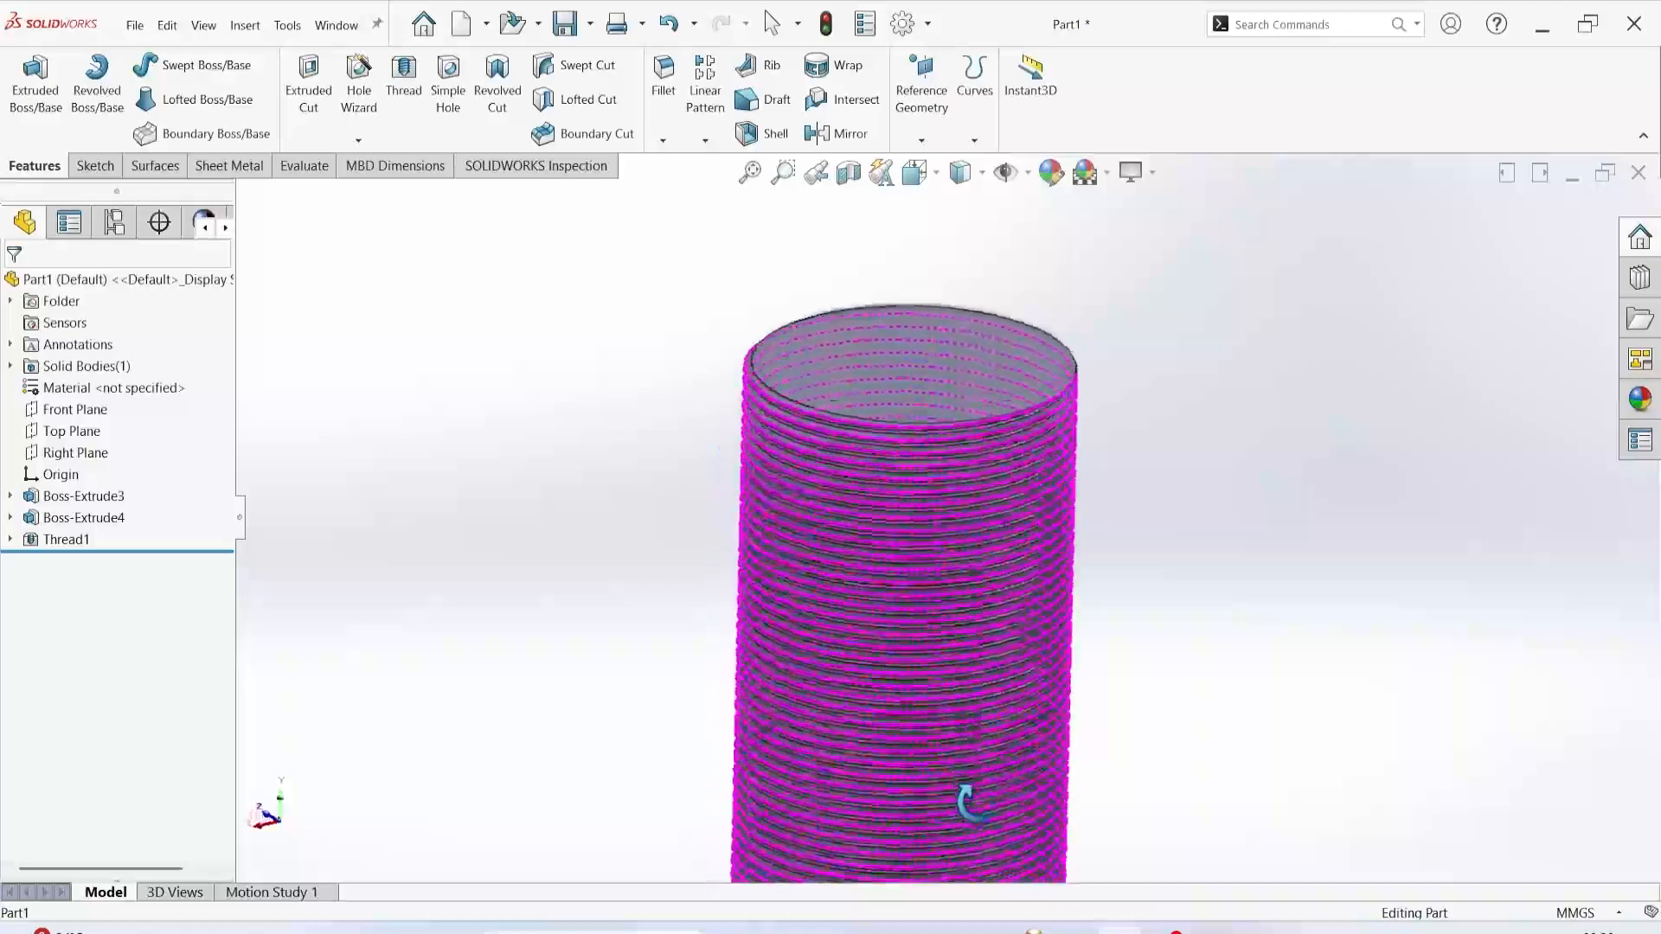
Edit the thread feature on the cylinder and change its end condition to Up To Selection.
right_click(59, 543)
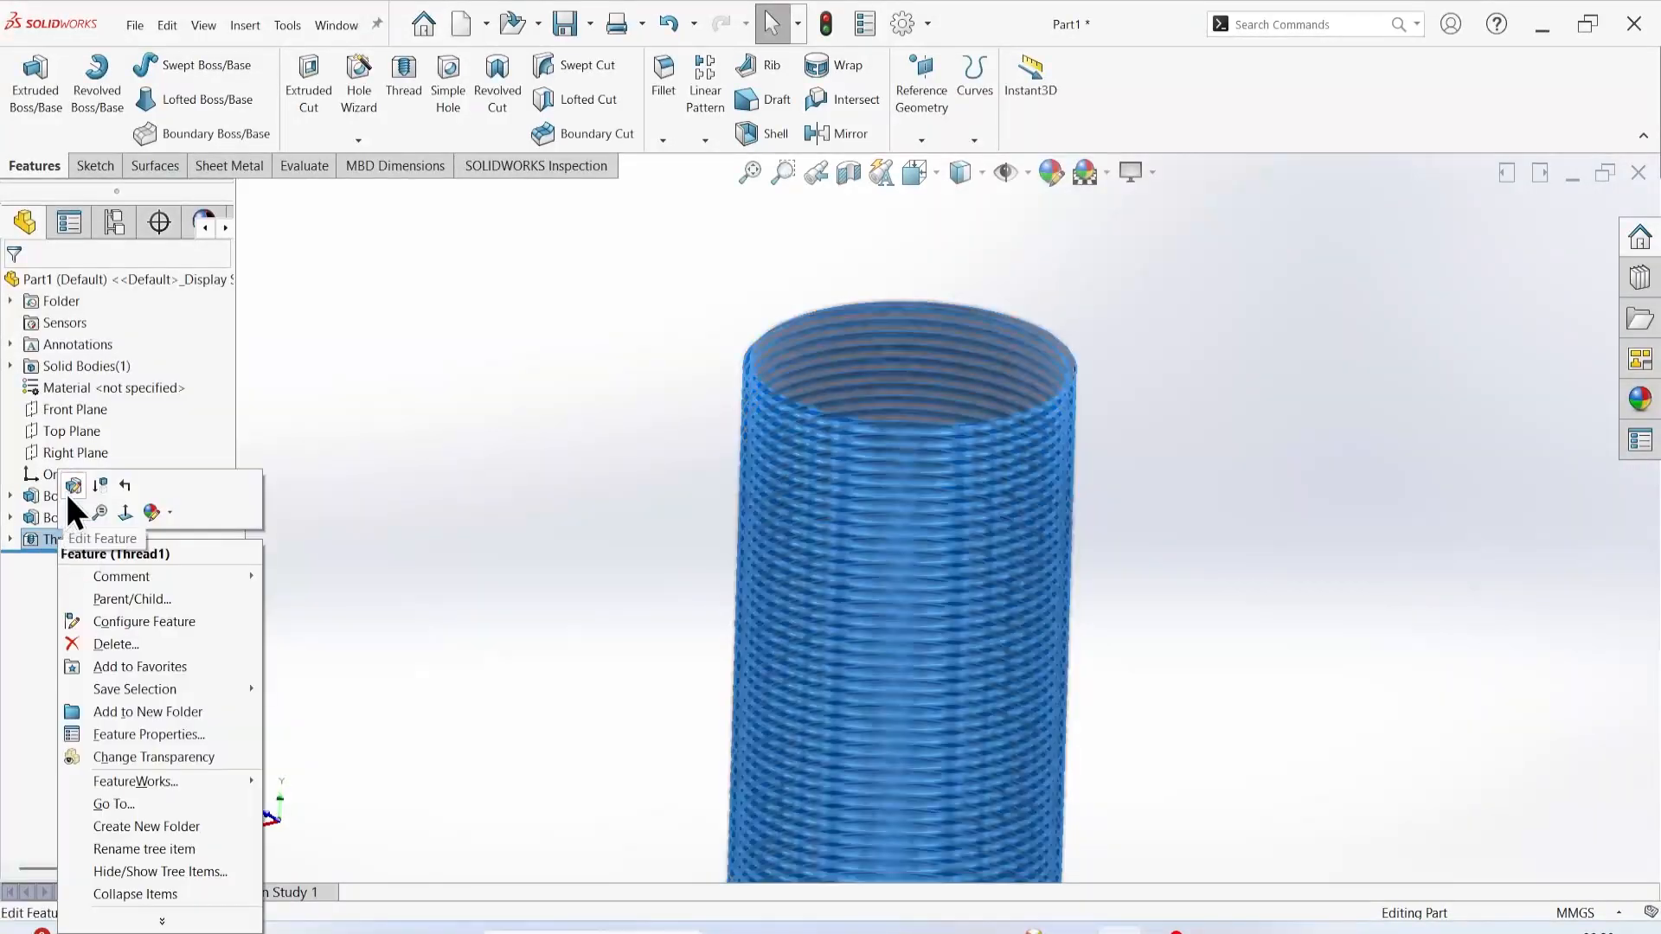
left_click(66, 493)
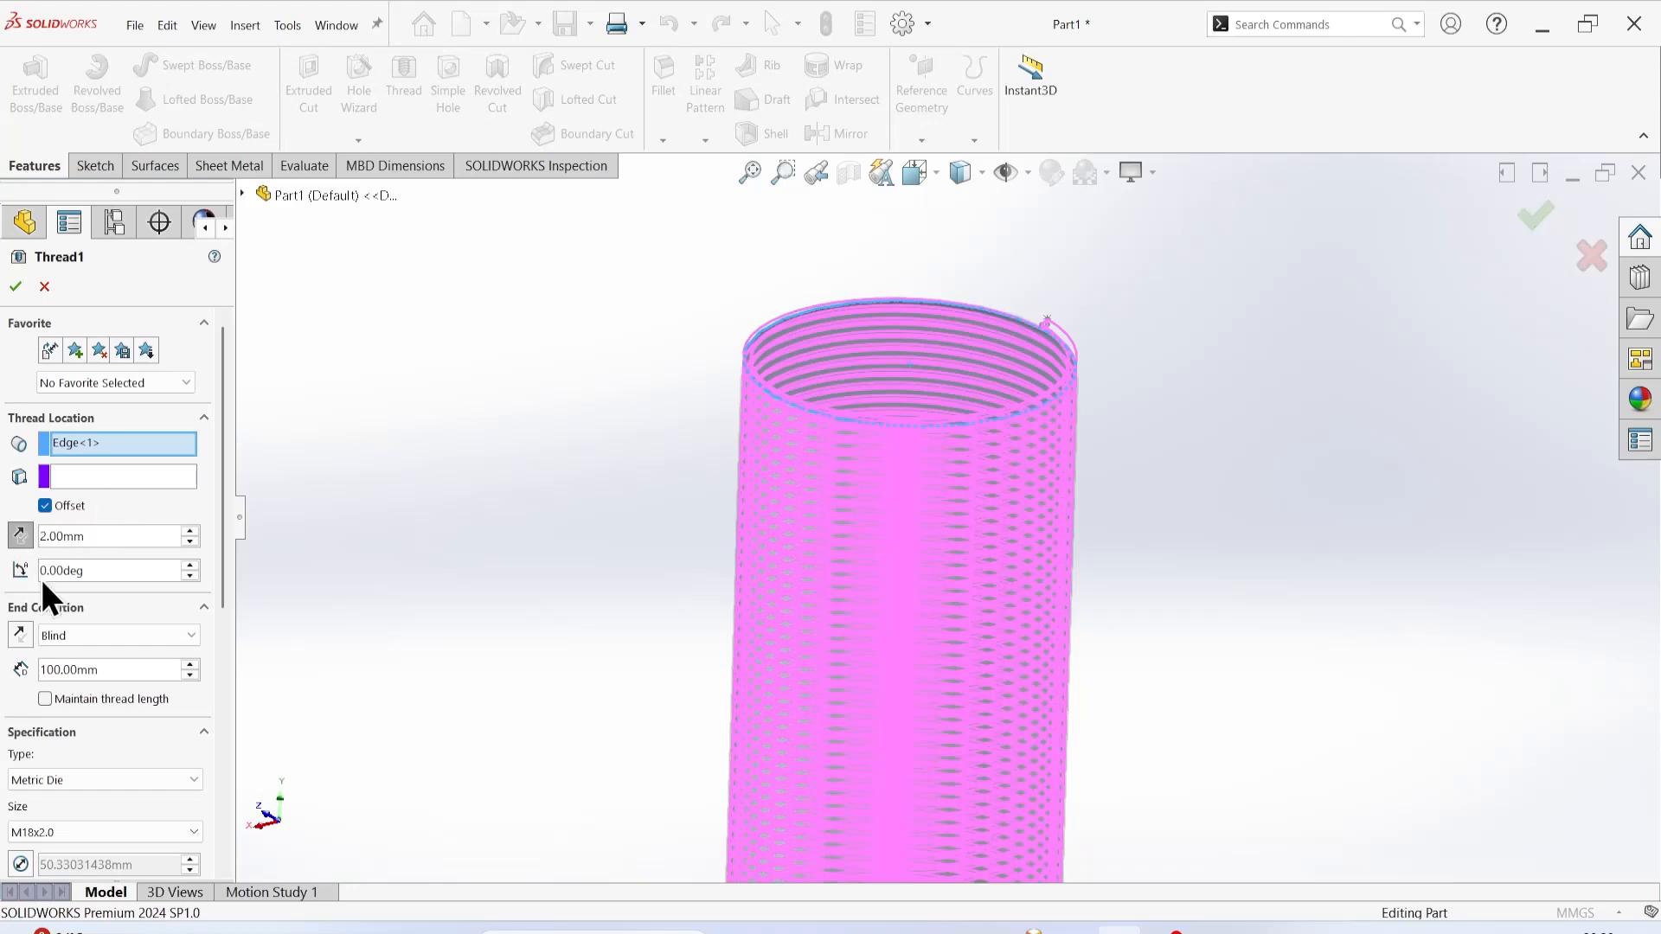
left_click(20, 536)
left_click(76, 636)
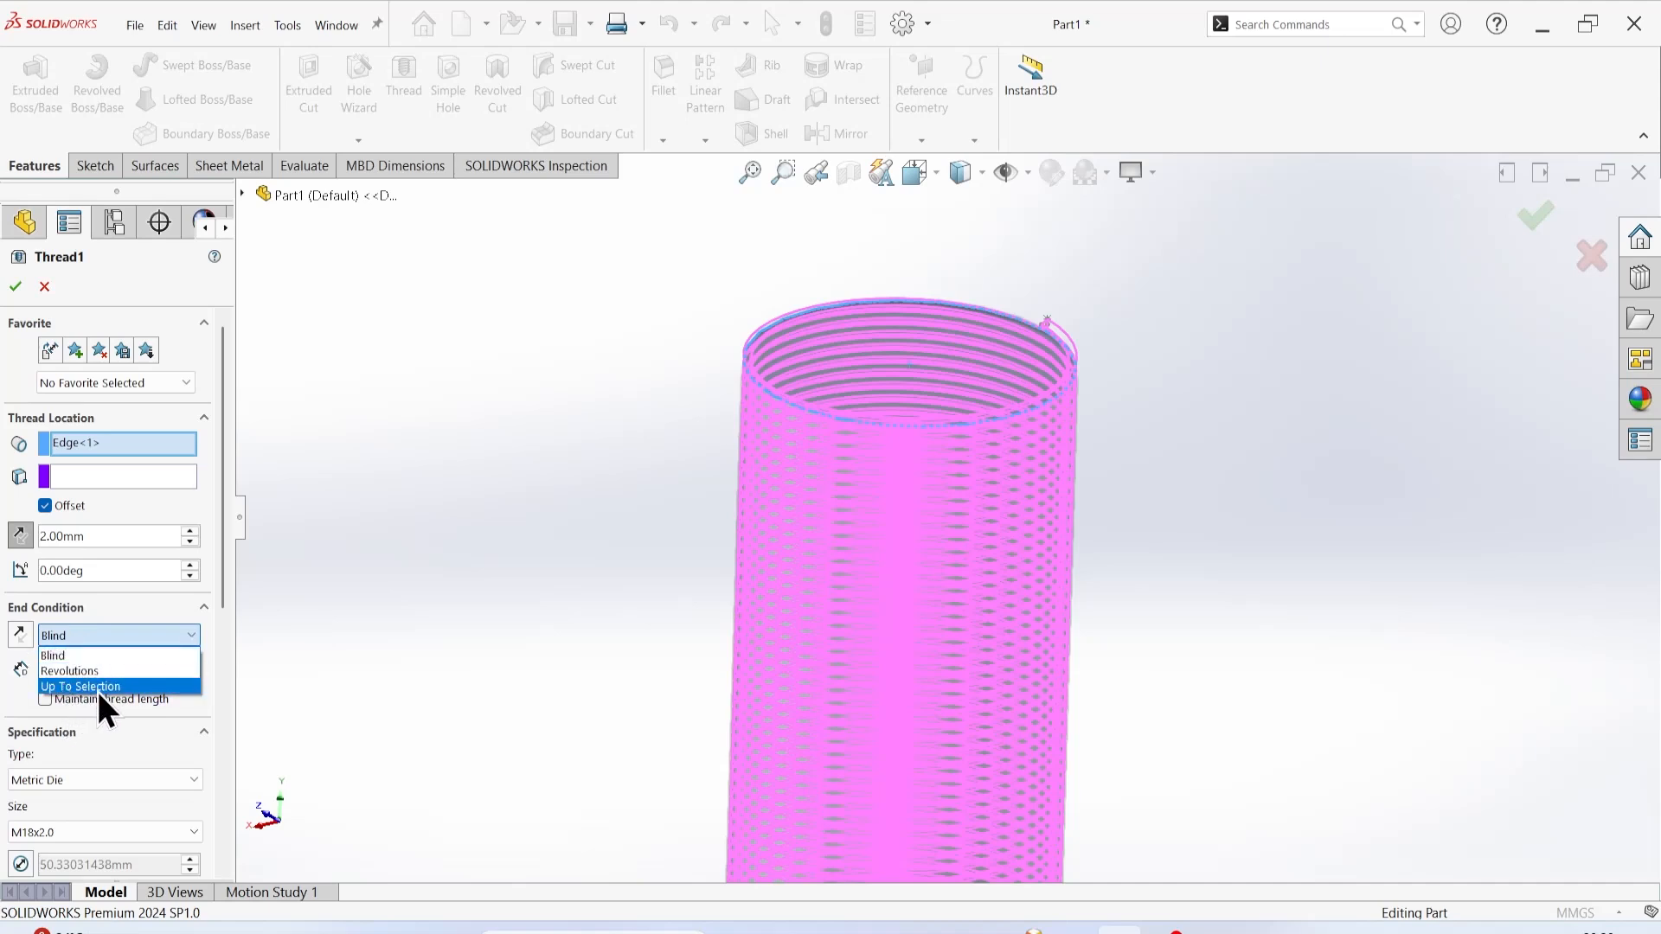
left_click(73, 654)
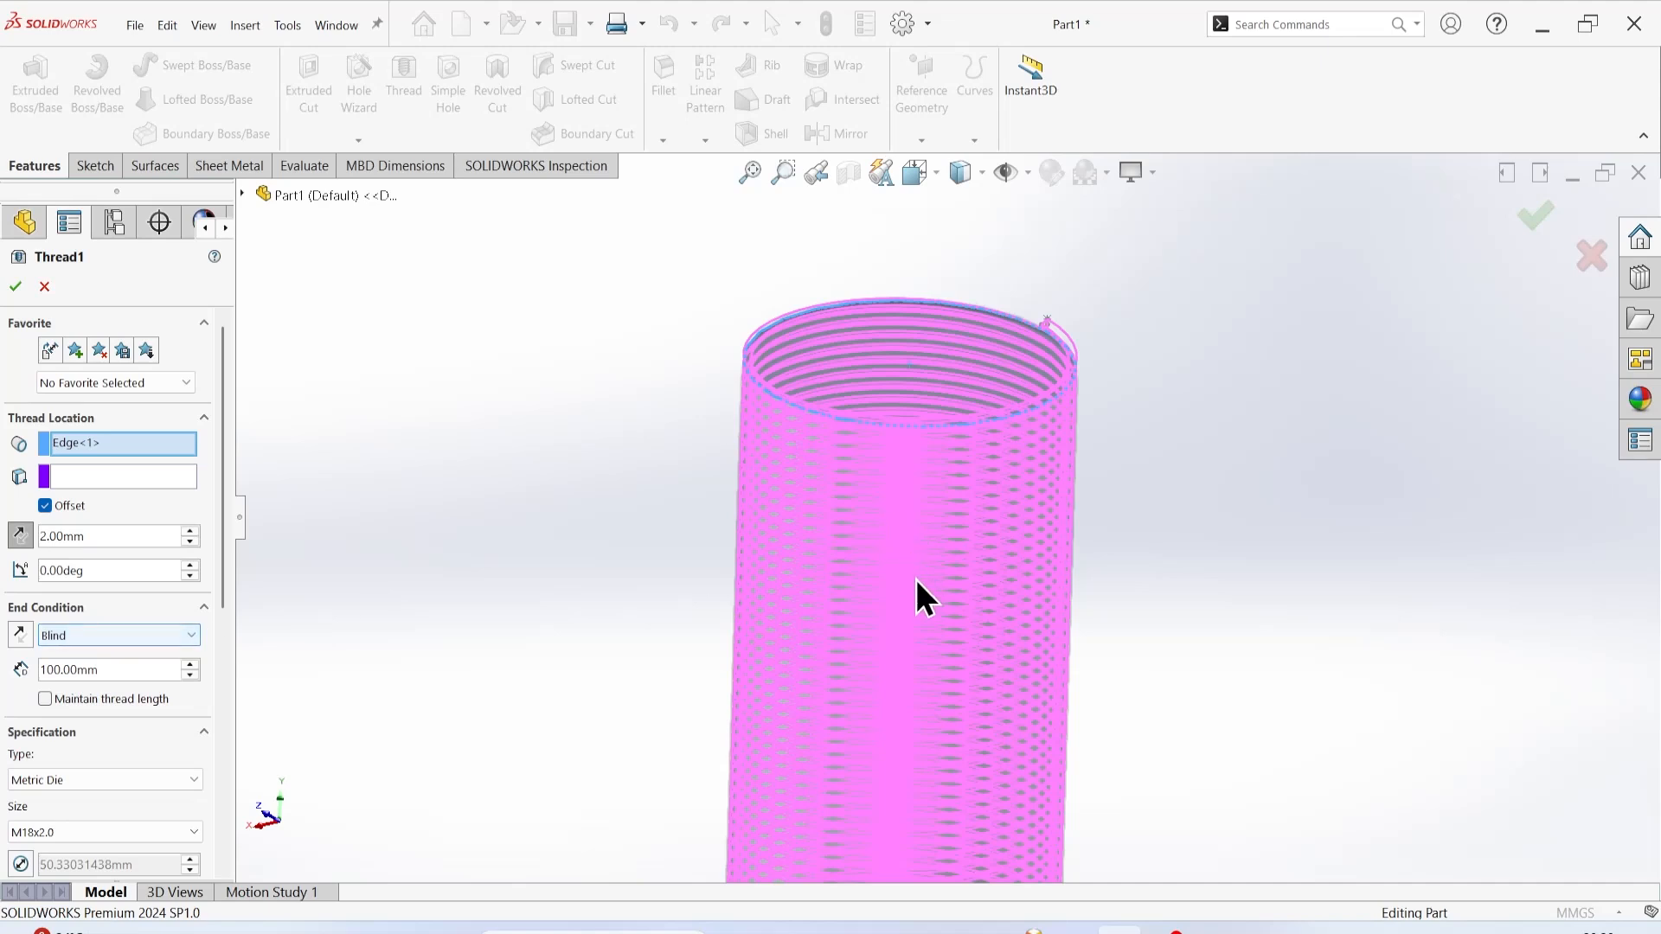
scroll(913, 681, "up", 7)
scroll(947, 721, "down", 3)
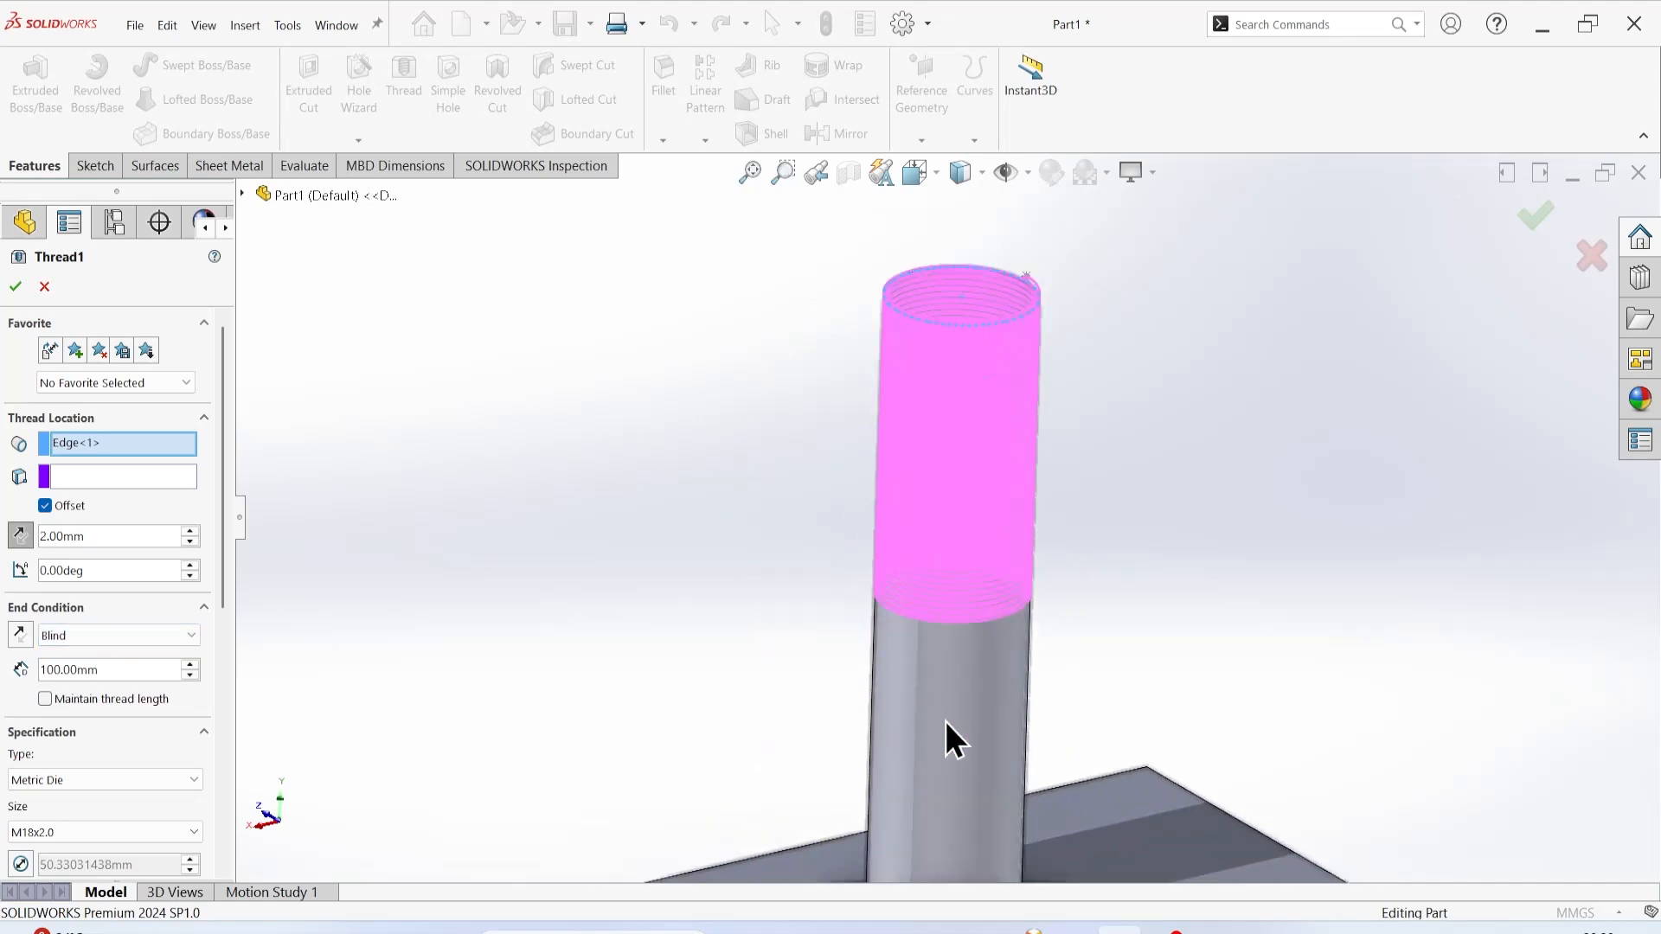
left_click(45, 699)
left_click(74, 638)
left_click(85, 692)
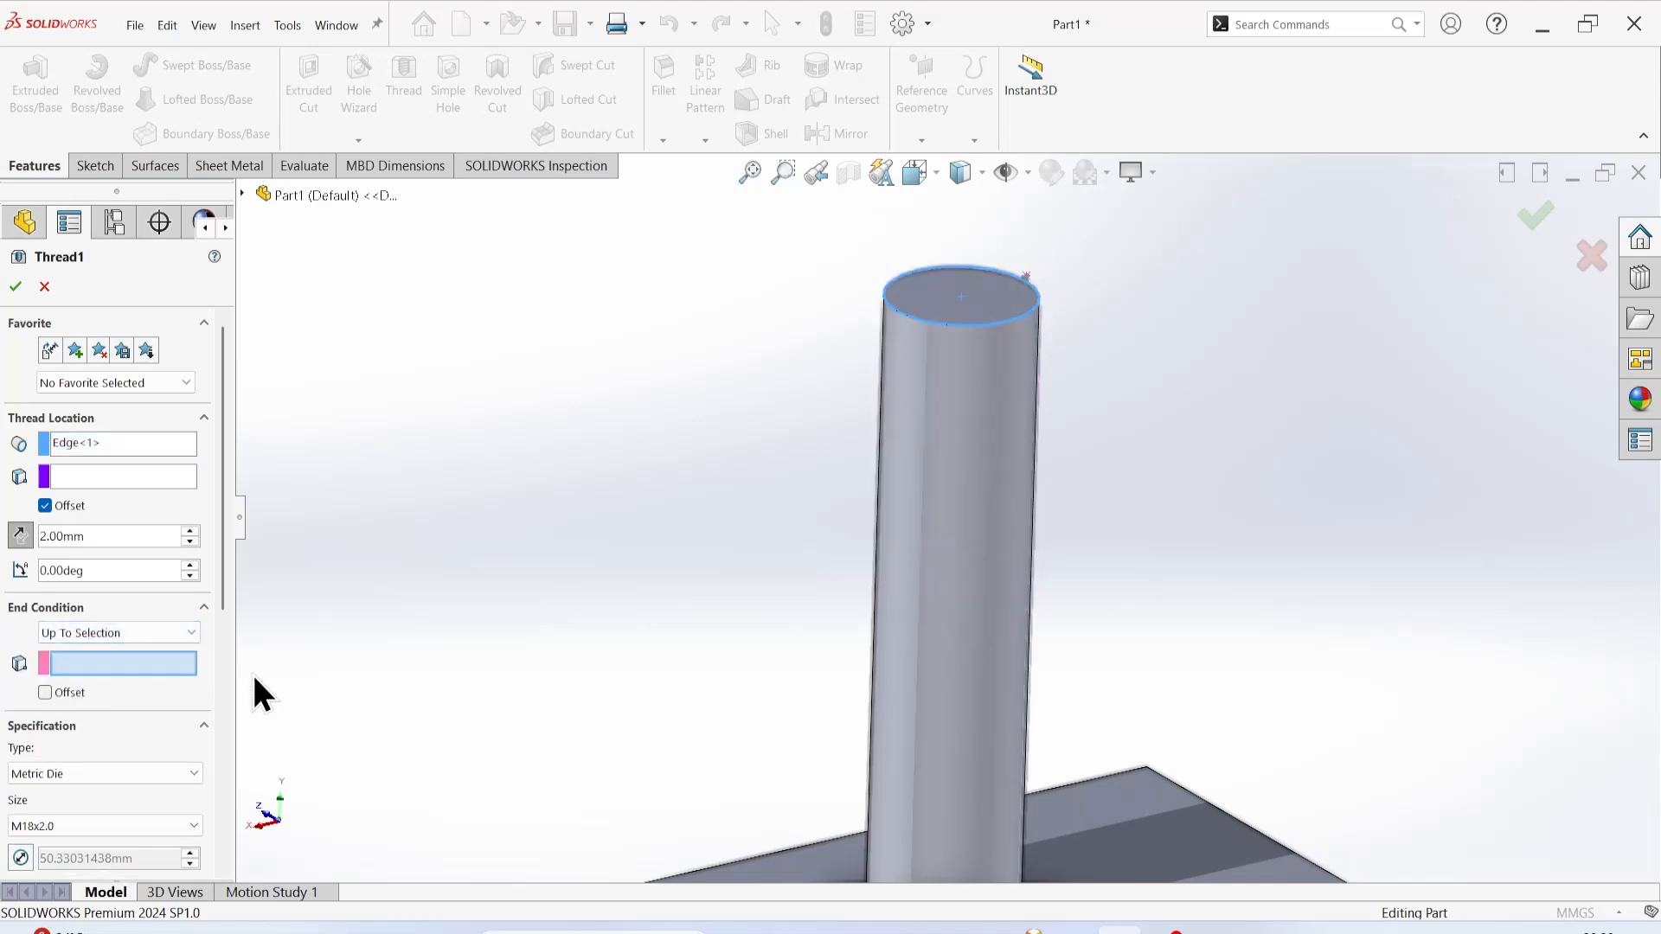
Use the block's top face as the thread's end reference and accept the change.
scroll(672, 699, "up", 2)
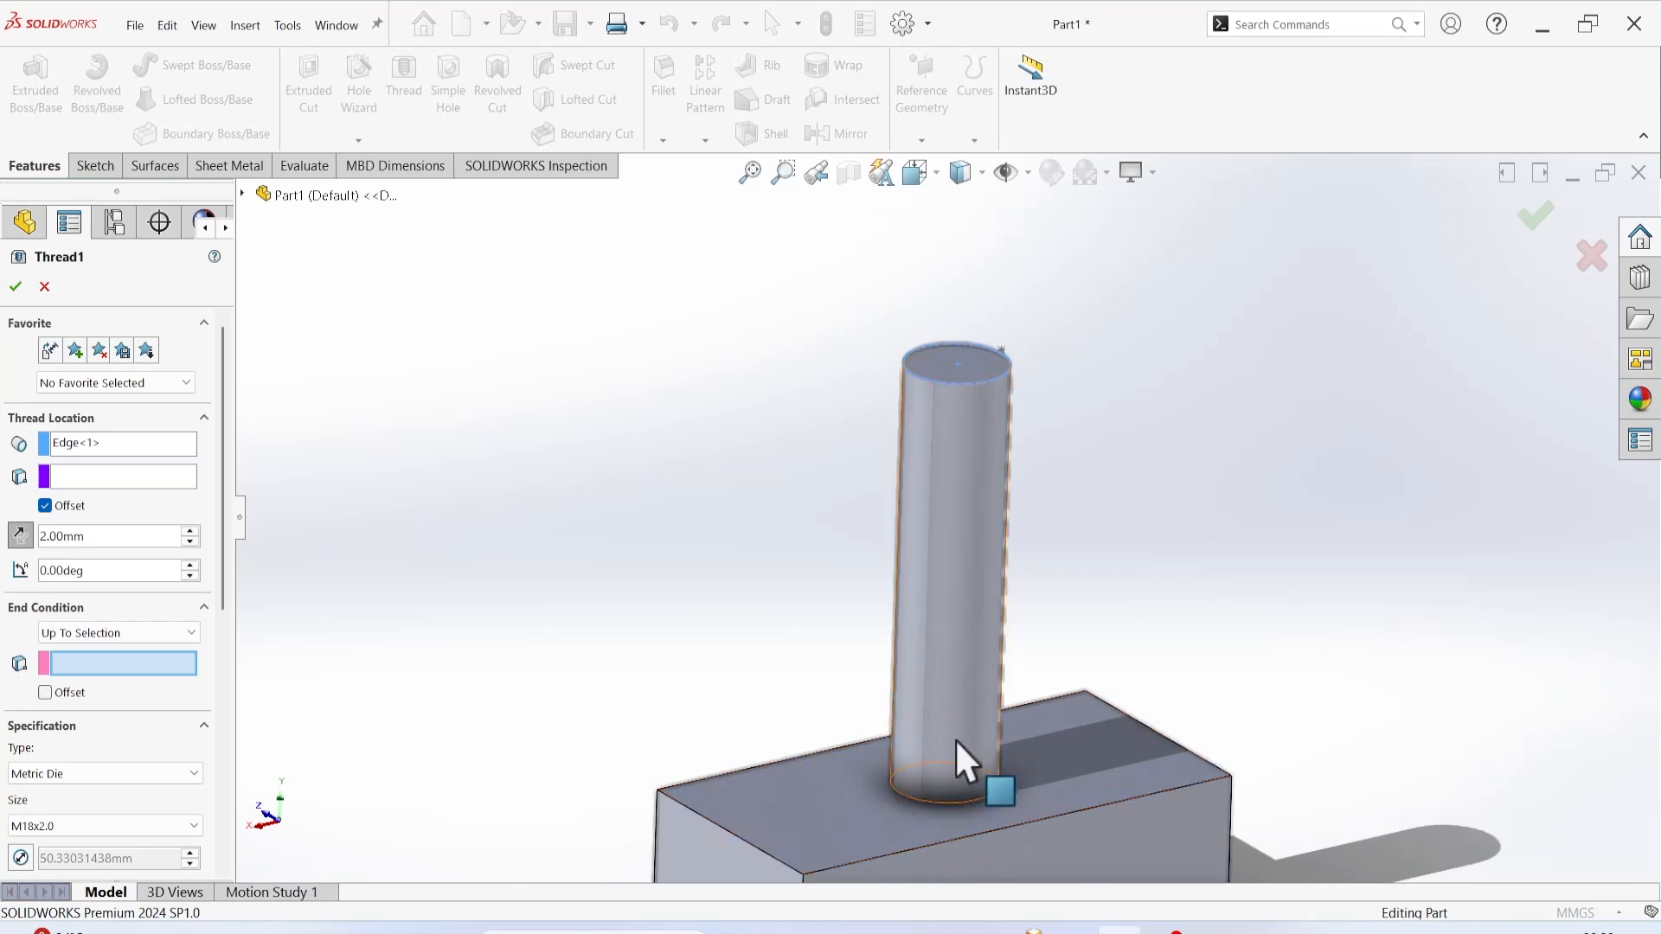
left_click(76, 665)
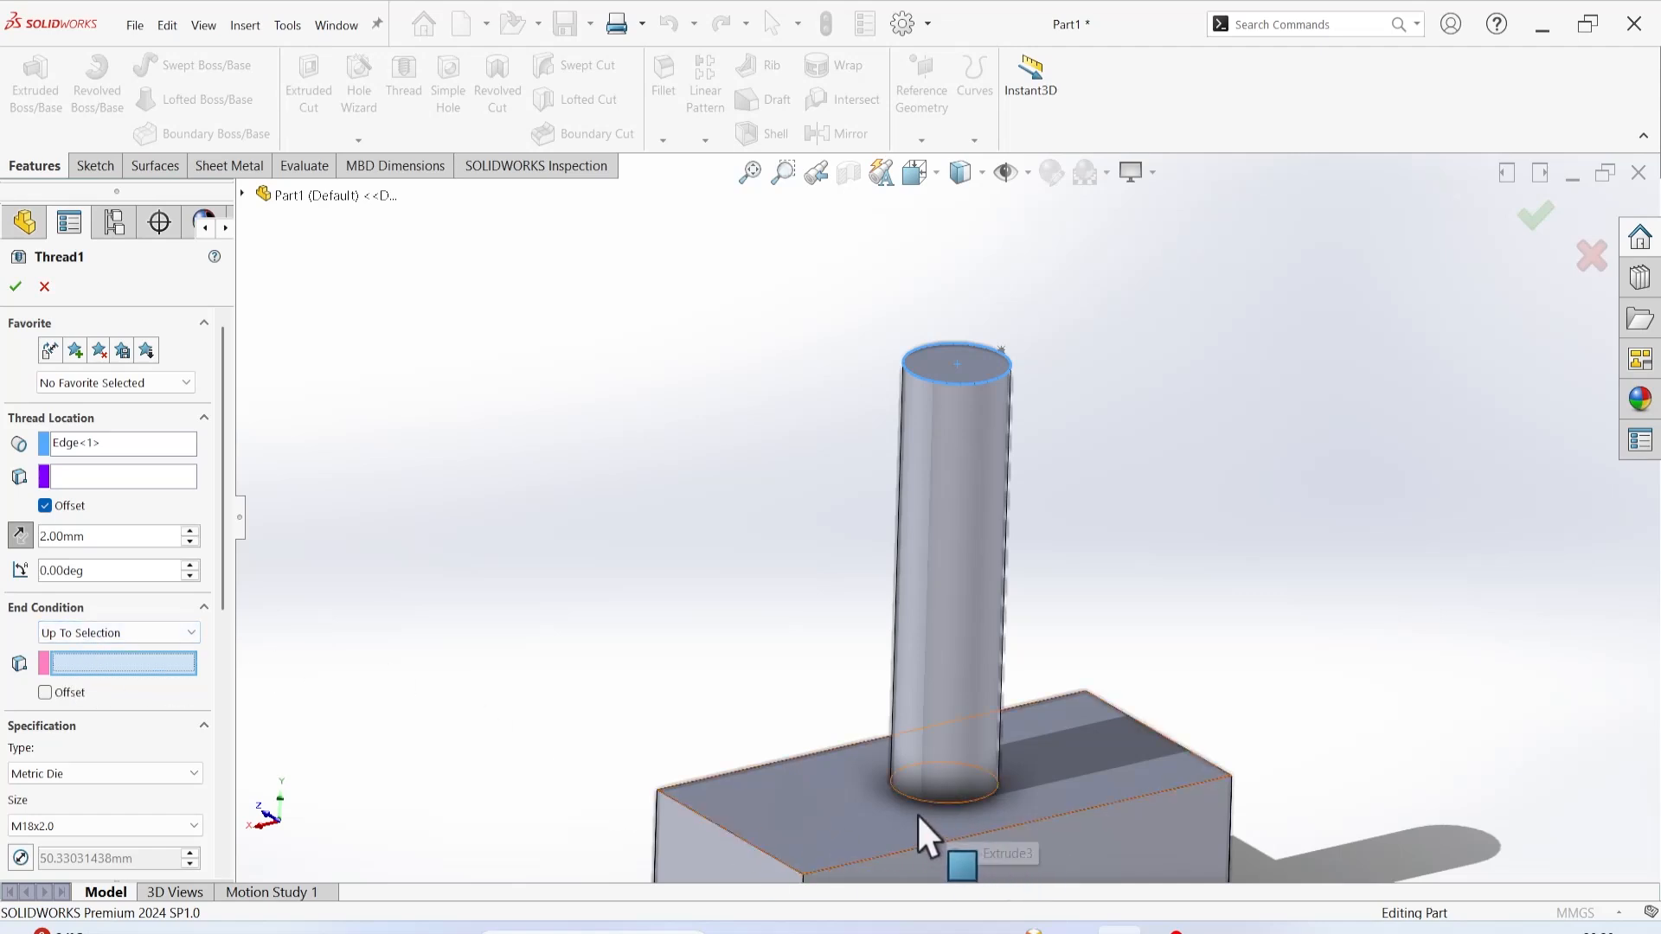
left_click(889, 814)
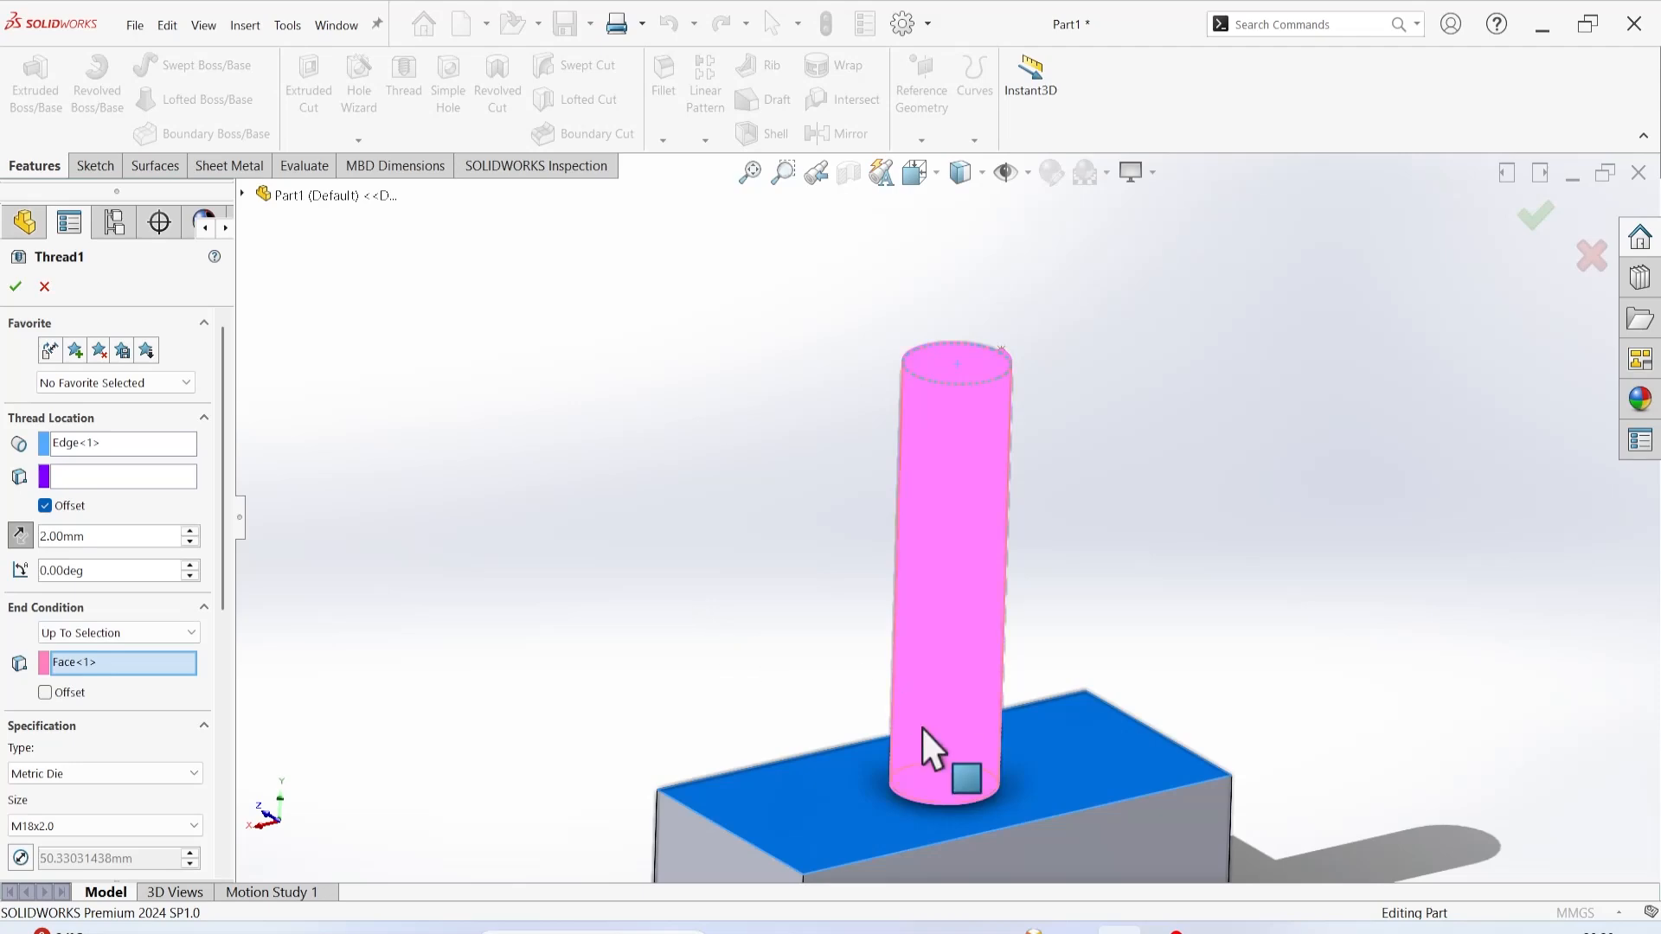
scroll(930, 812, "down", 6)
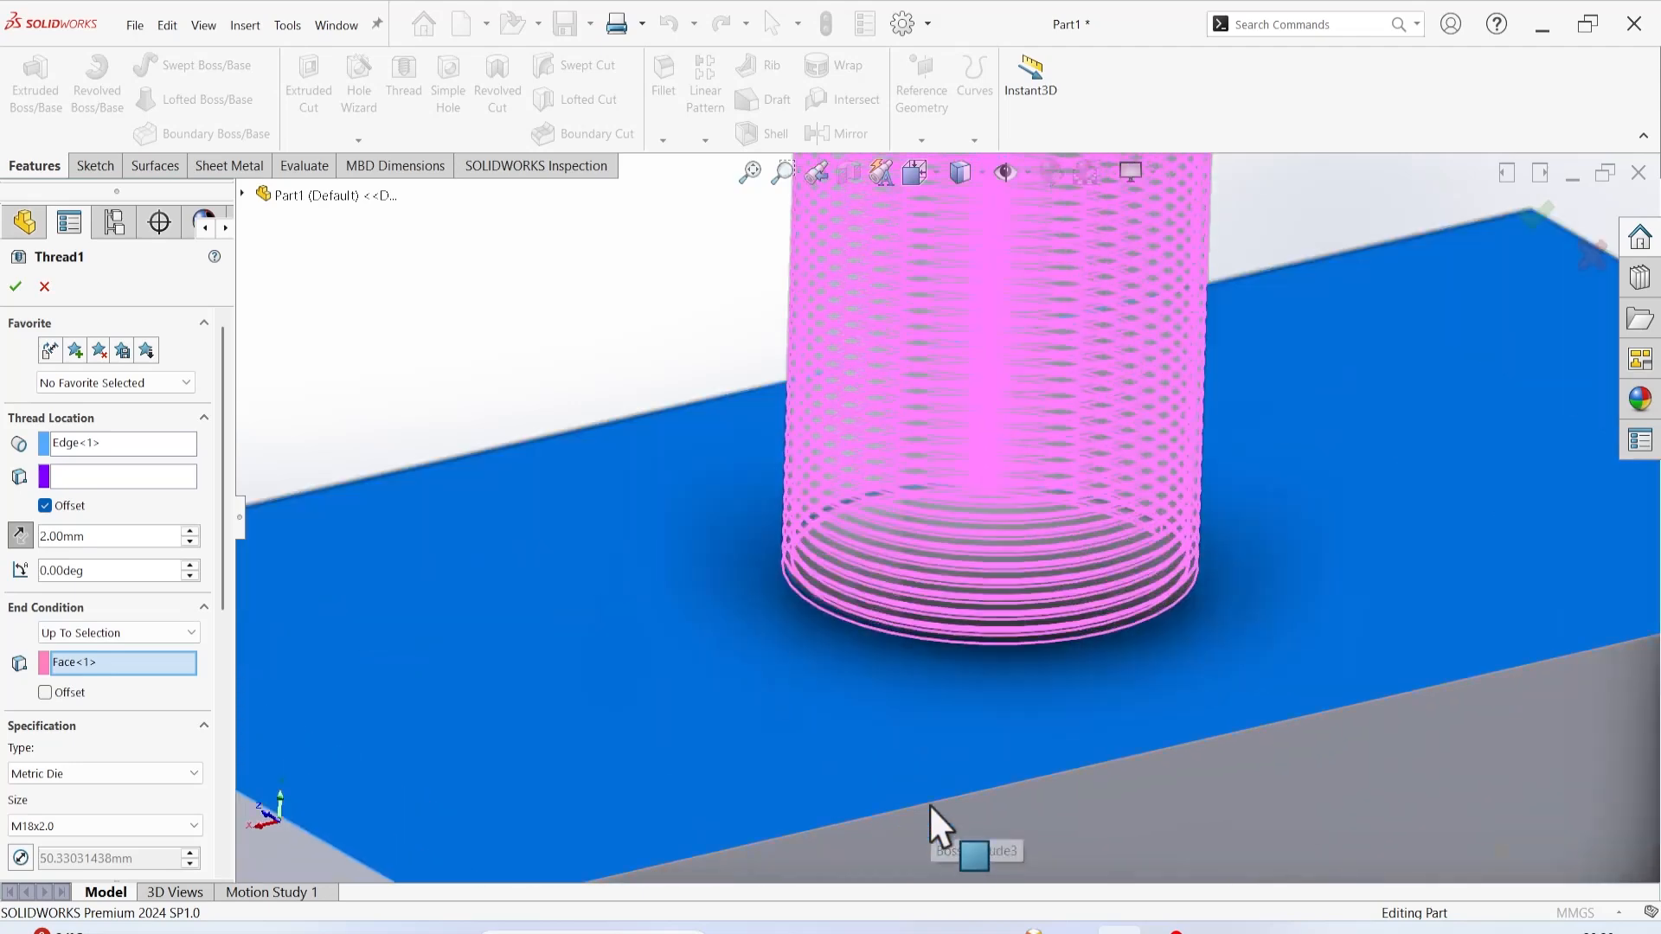
left_click(16, 286)
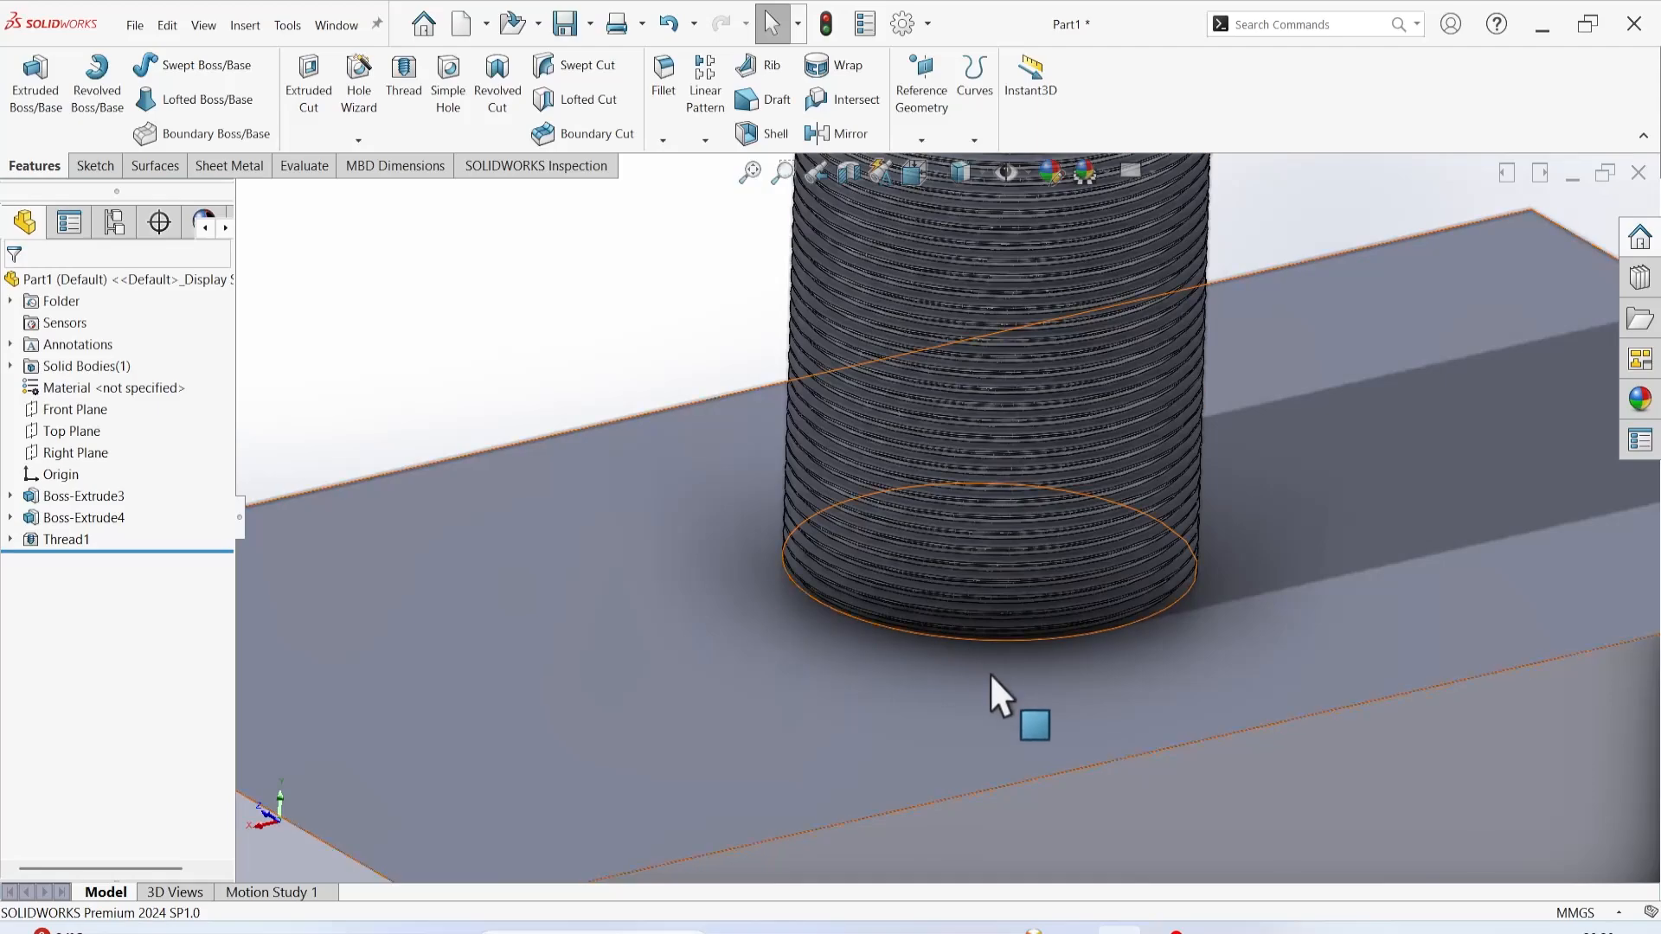
Turn off Ambient Occlusion for the close view of the thread's lower end.
scroll(978, 679, "down", 5)
middle_click_drag(986, 667, 1083, 571)
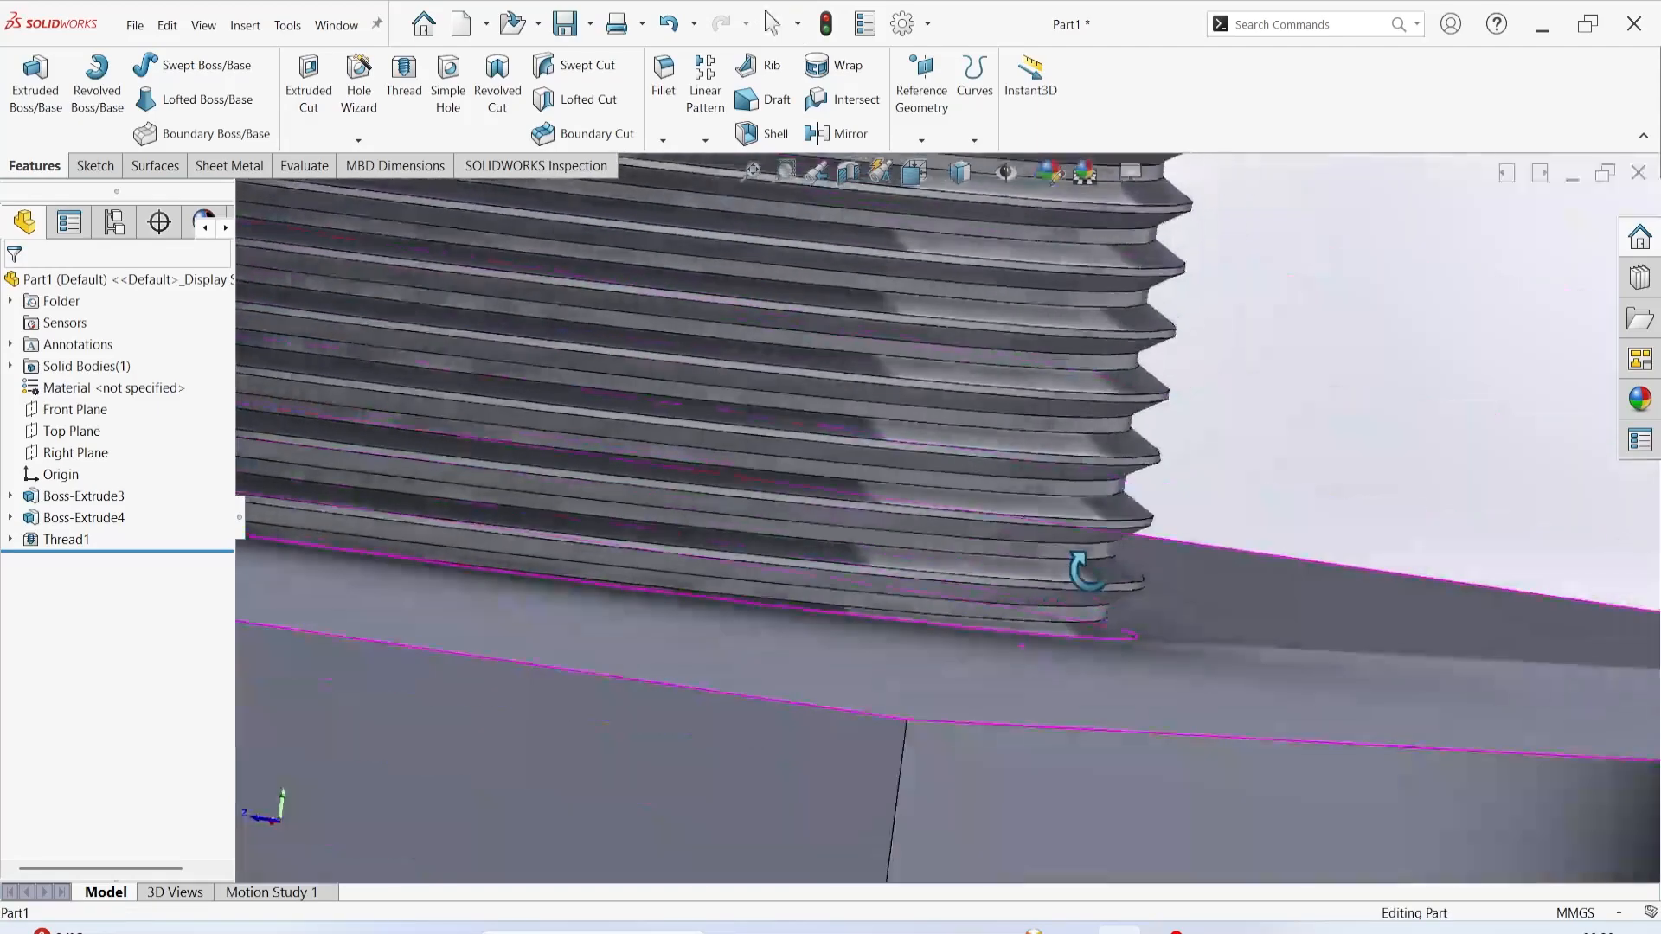
left_click(1149, 171)
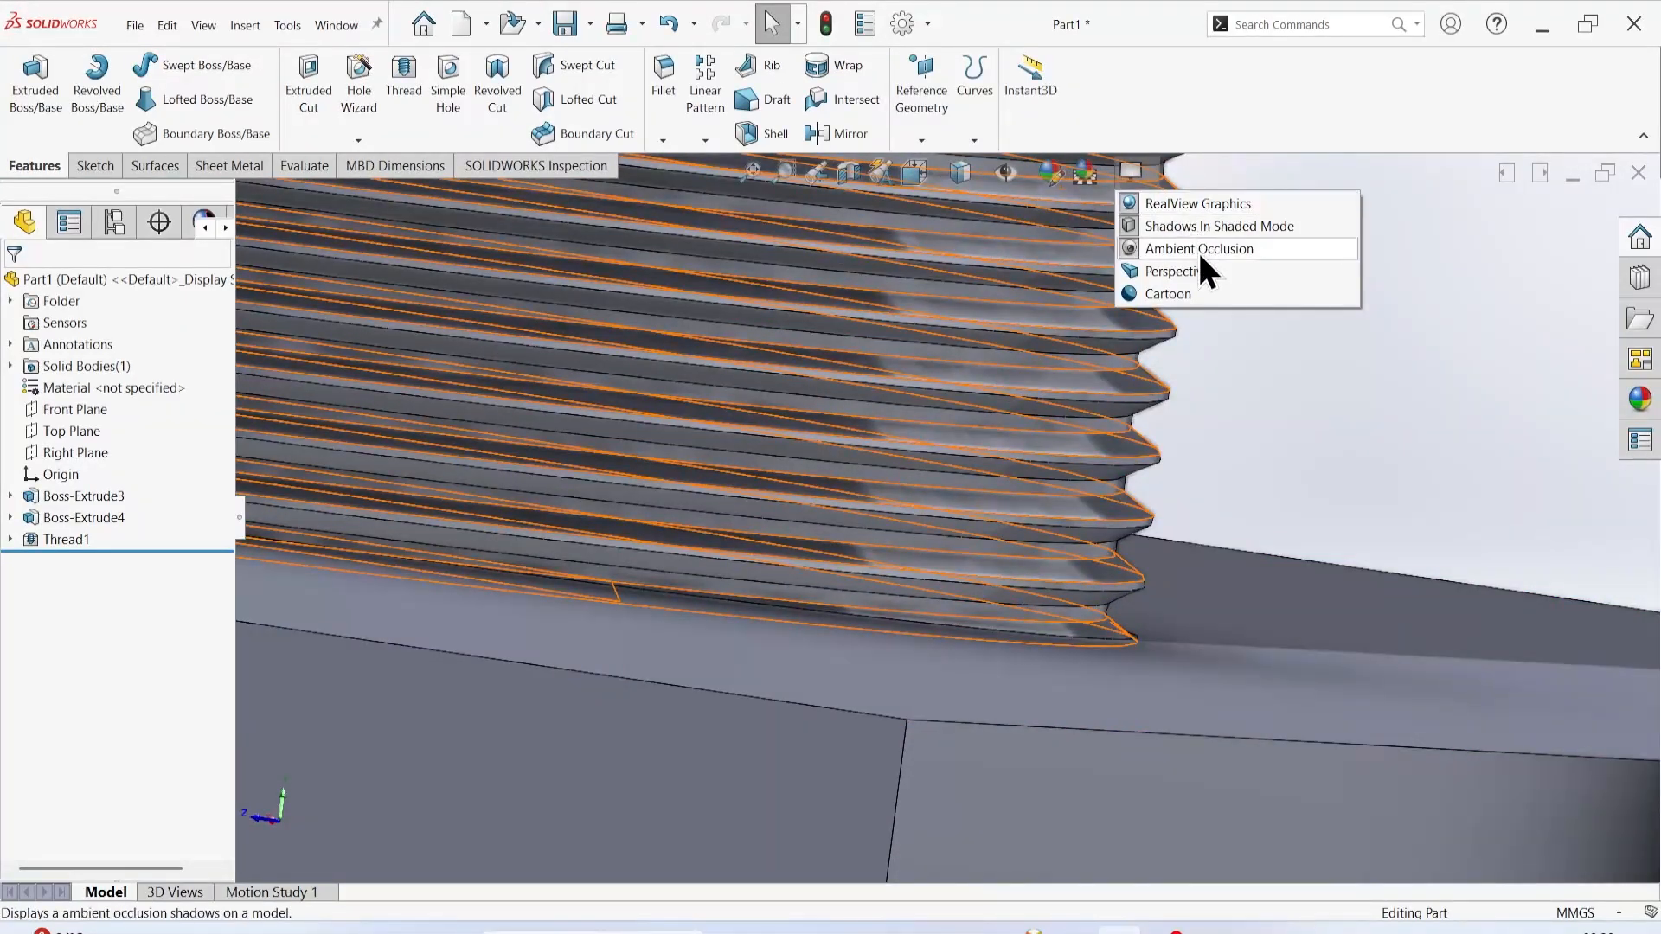
left_click(1198, 249)
Examine the thread's profile and run-out where it meets the block's top face, from several sides.
middle_click_drag(1130, 636, 1042, 696)
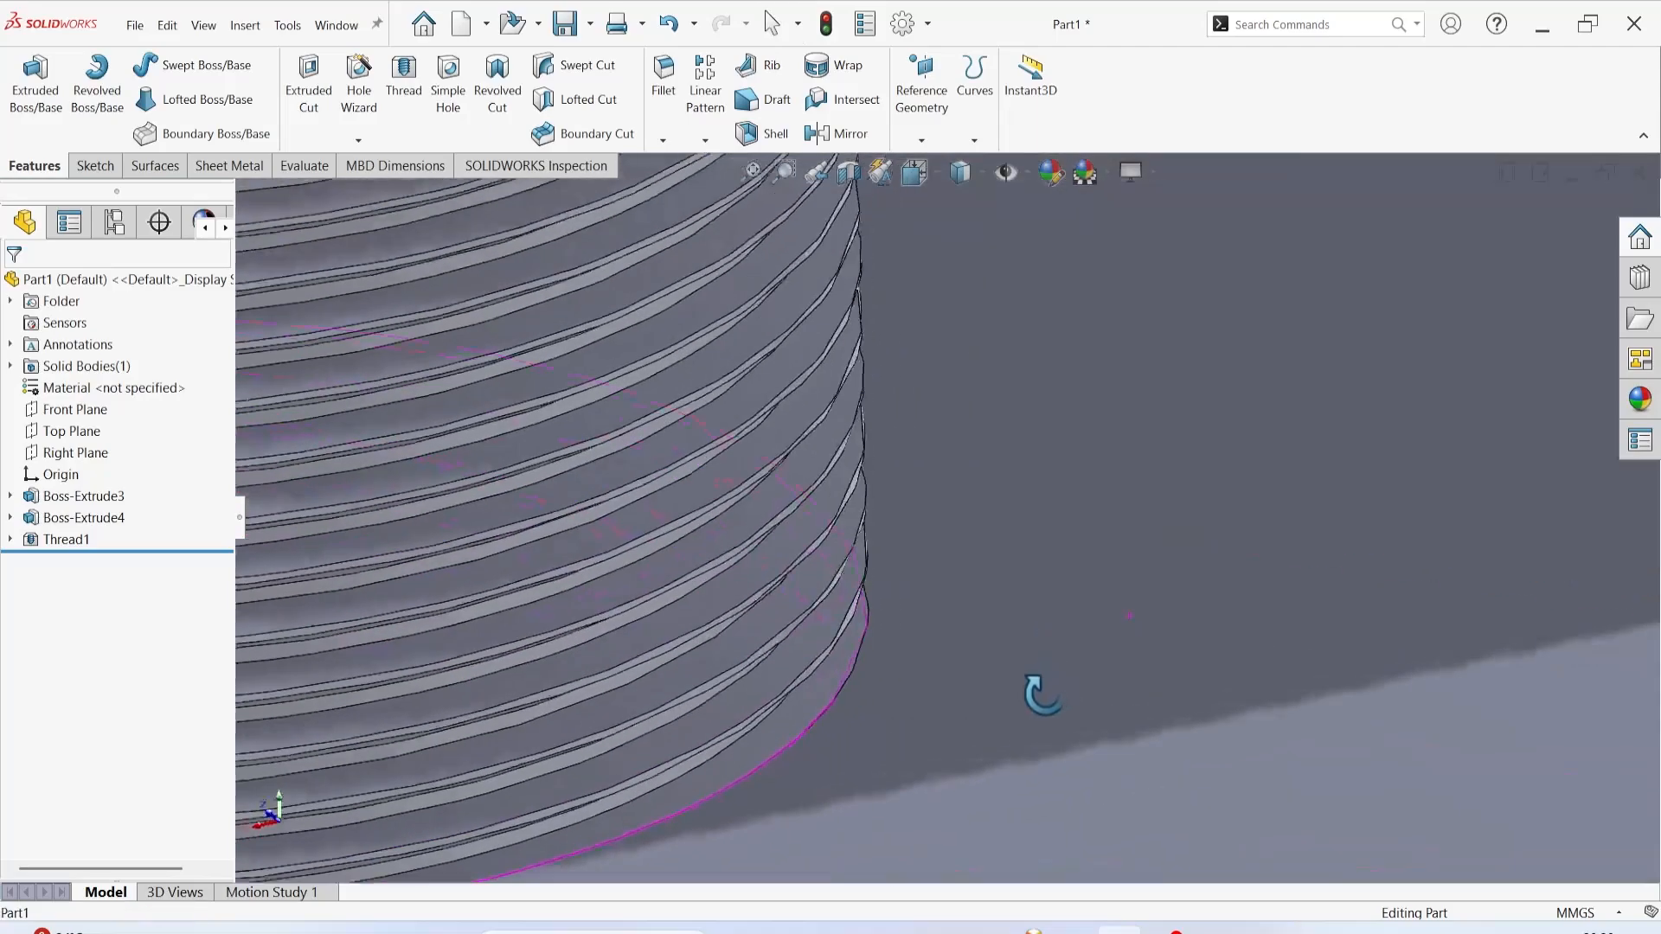
scroll(900, 692, "up", 6)
middle_click_drag(525, 623, 588, 640)
scroll(651, 626, "down", 6)
middle_click_drag(744, 605, 666, 553)
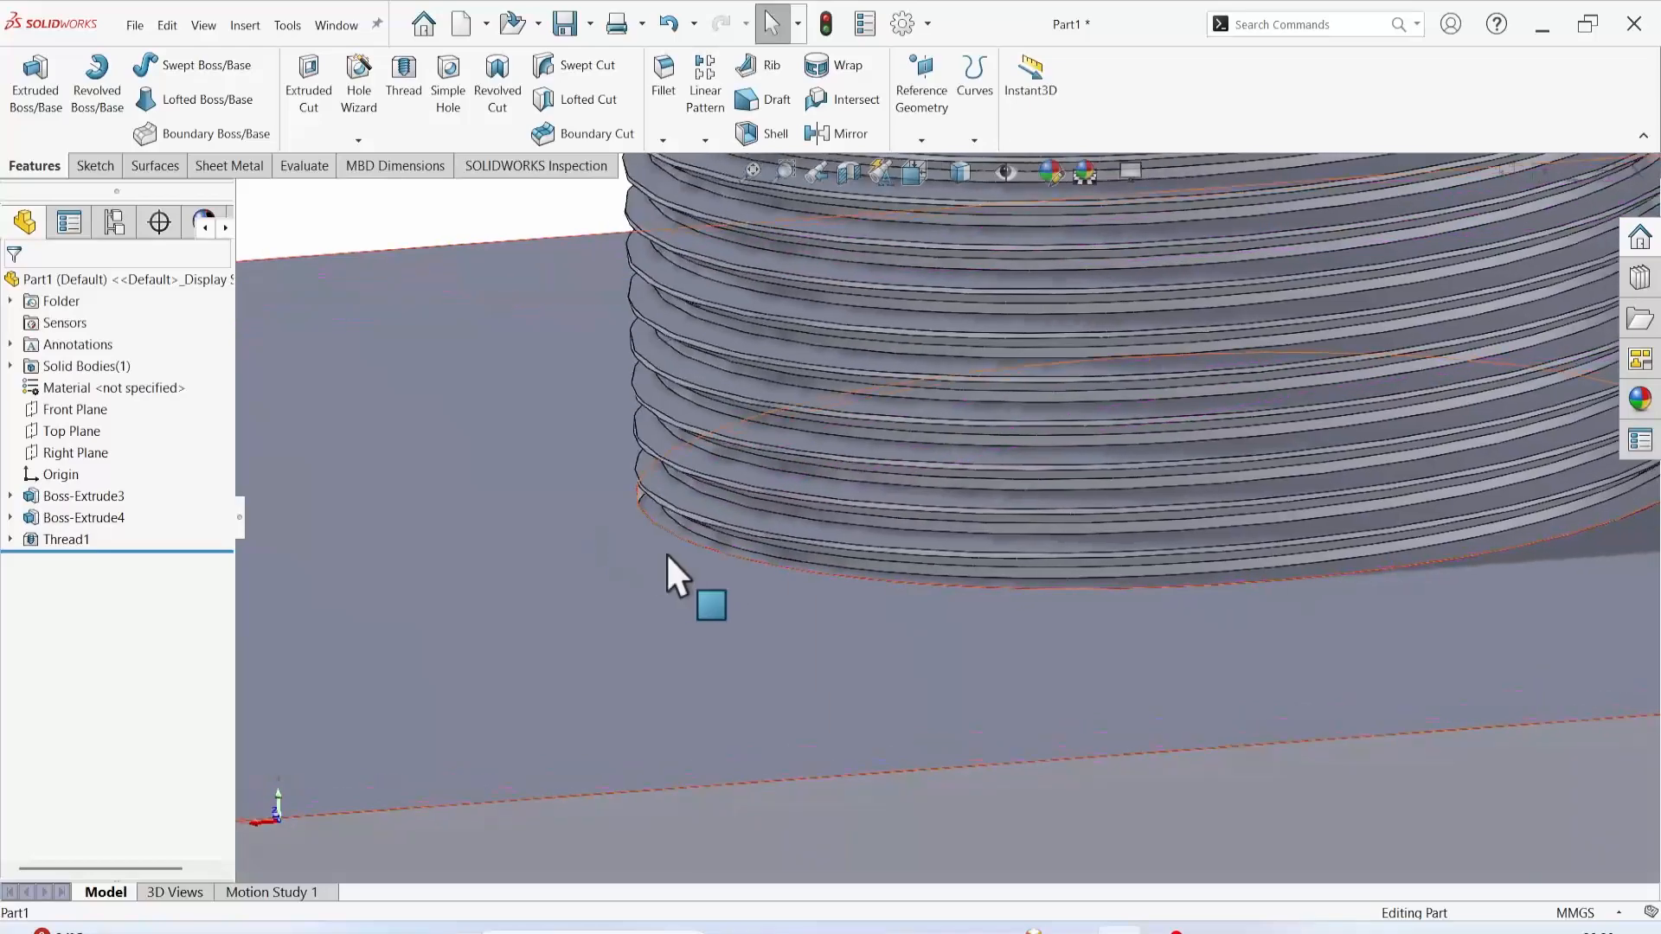
scroll(793, 547, "down", 2)
scroll(794, 548, "up", 3)
scroll(952, 506, "down", 6)
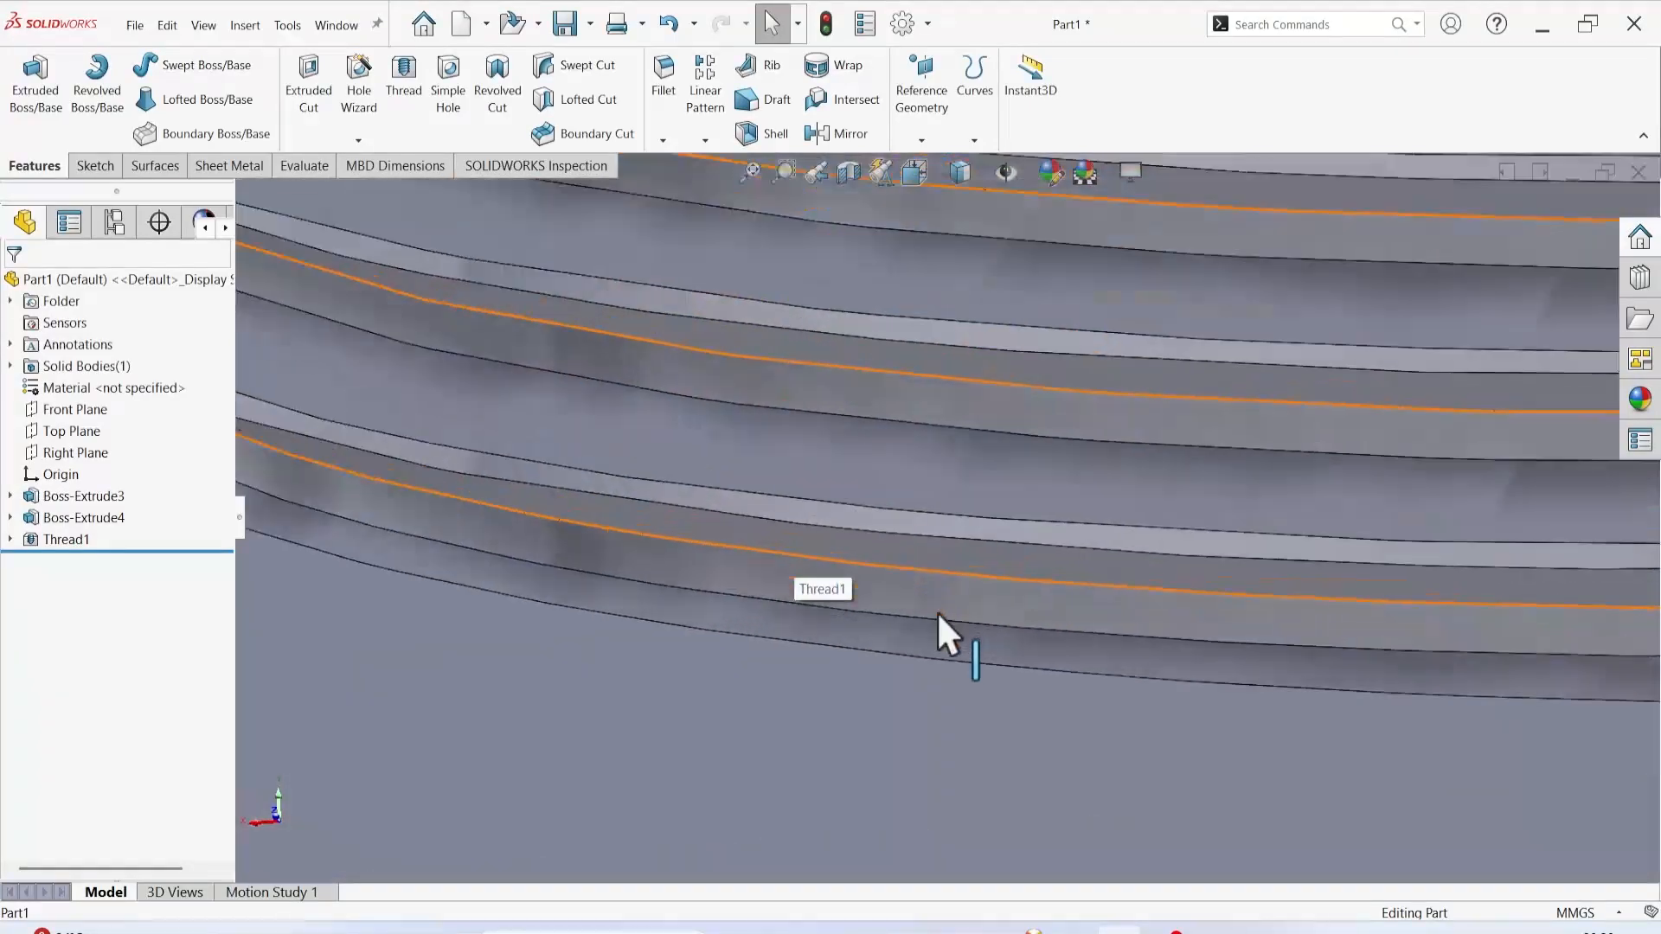
middle_click_drag(937, 611, 829, 705)
middle_click_drag(811, 759, 751, 730)
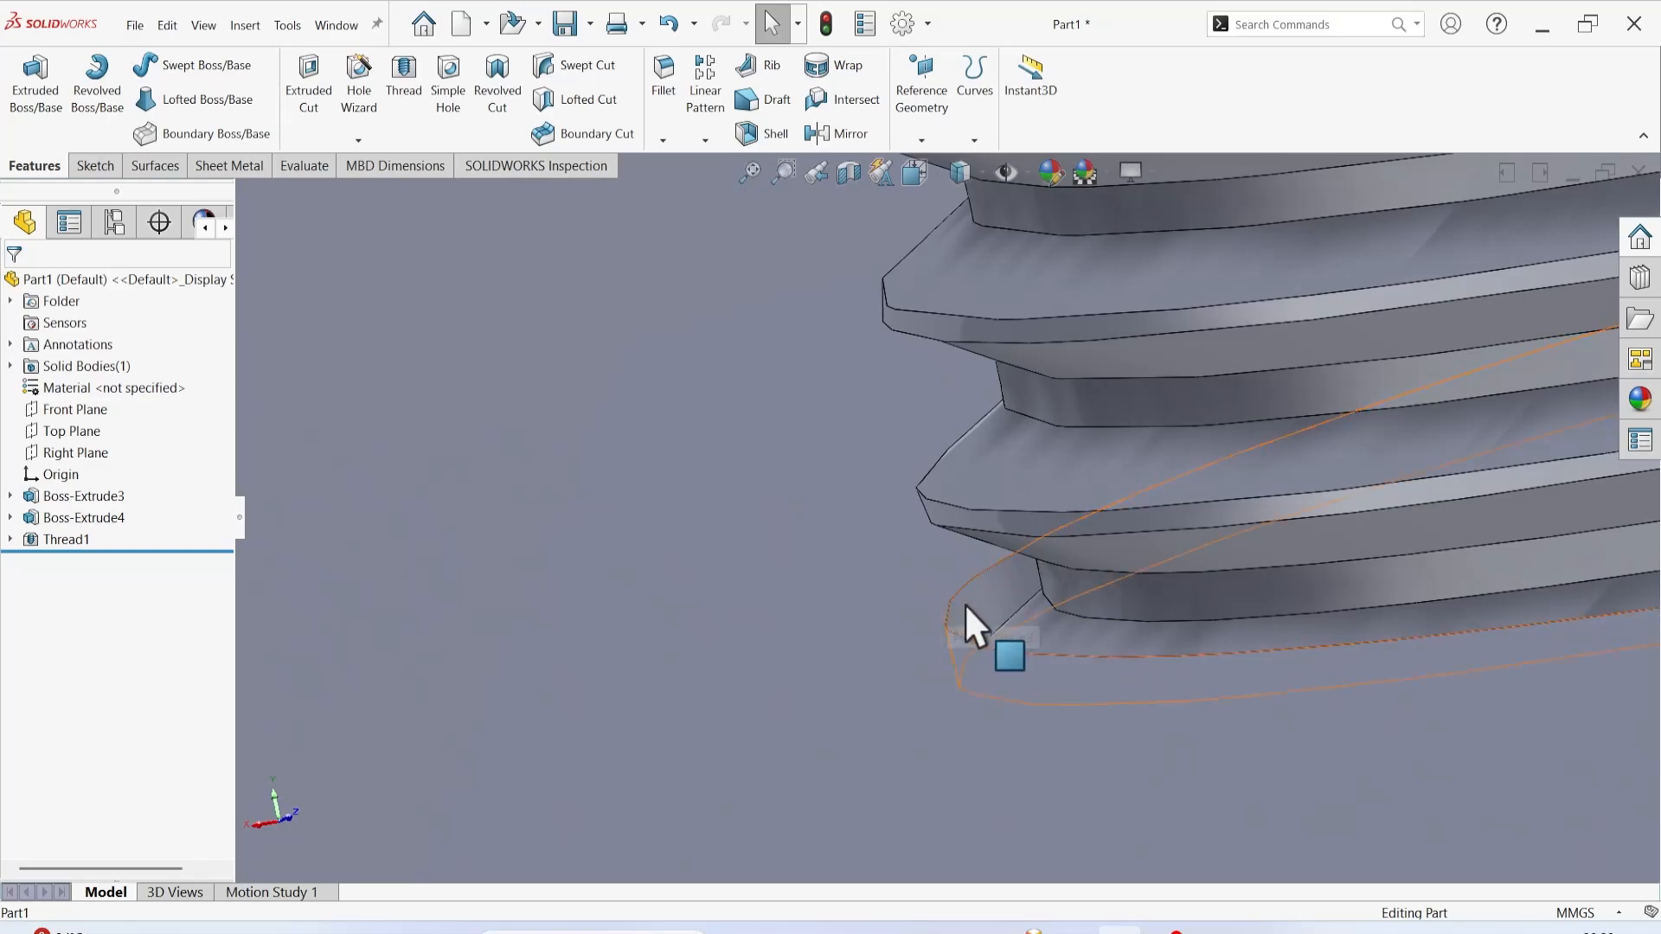
left_click(964, 605)
left_click(910, 616)
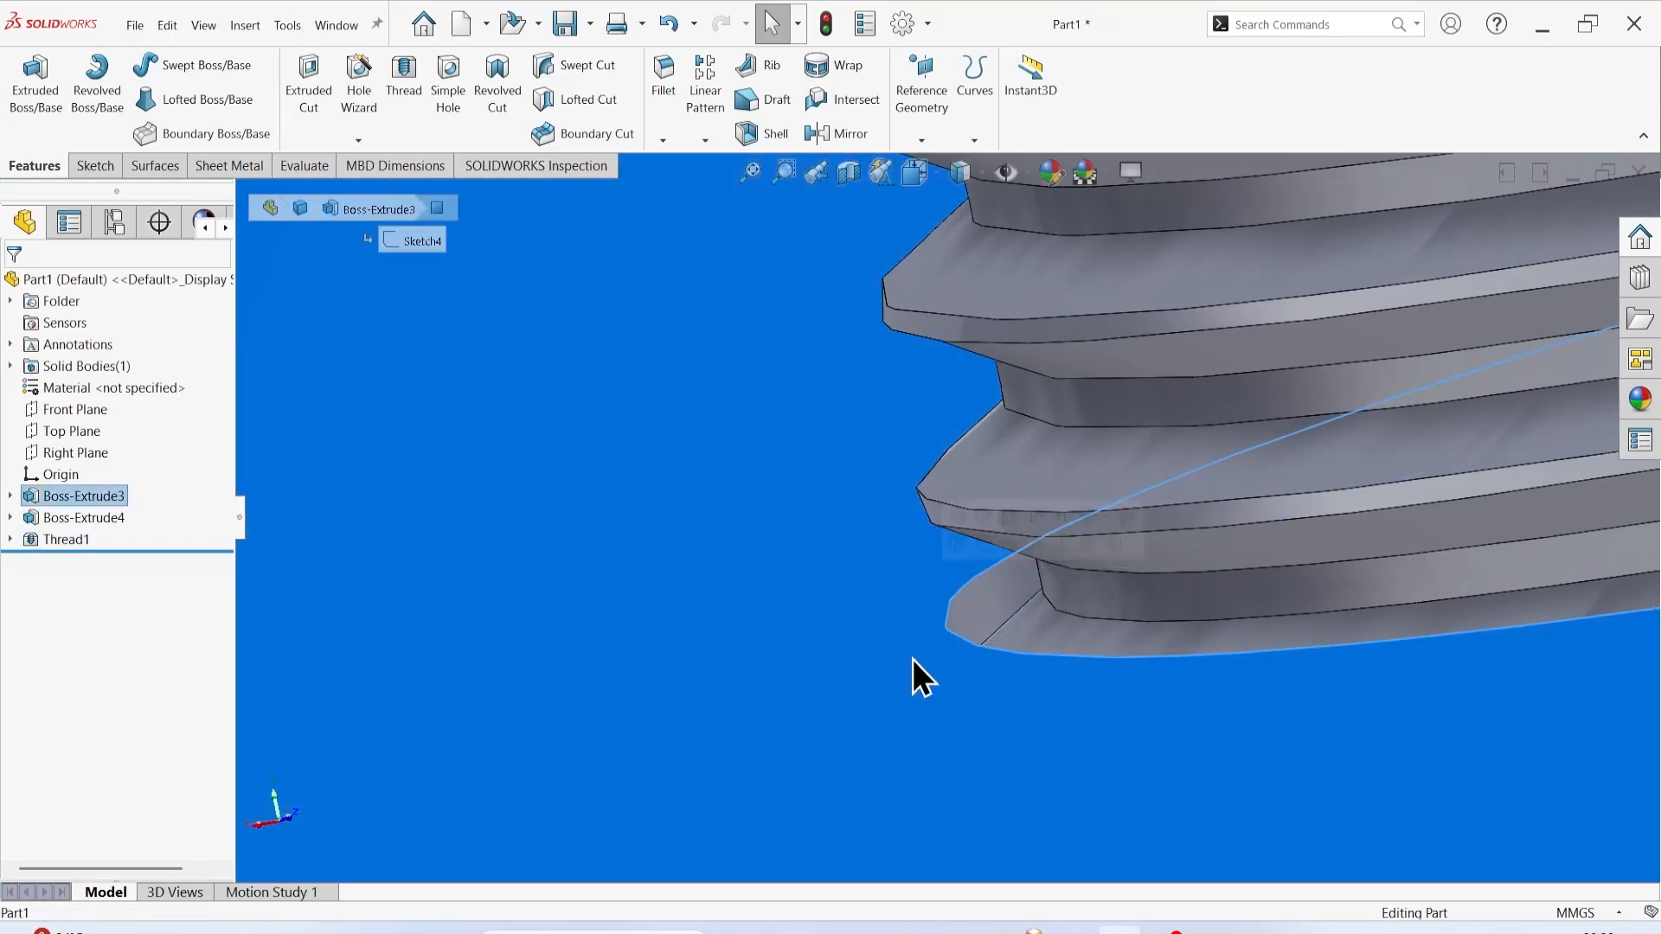
scroll(972, 661, "up", 6)
middle_click_drag(942, 614, 1038, 623)
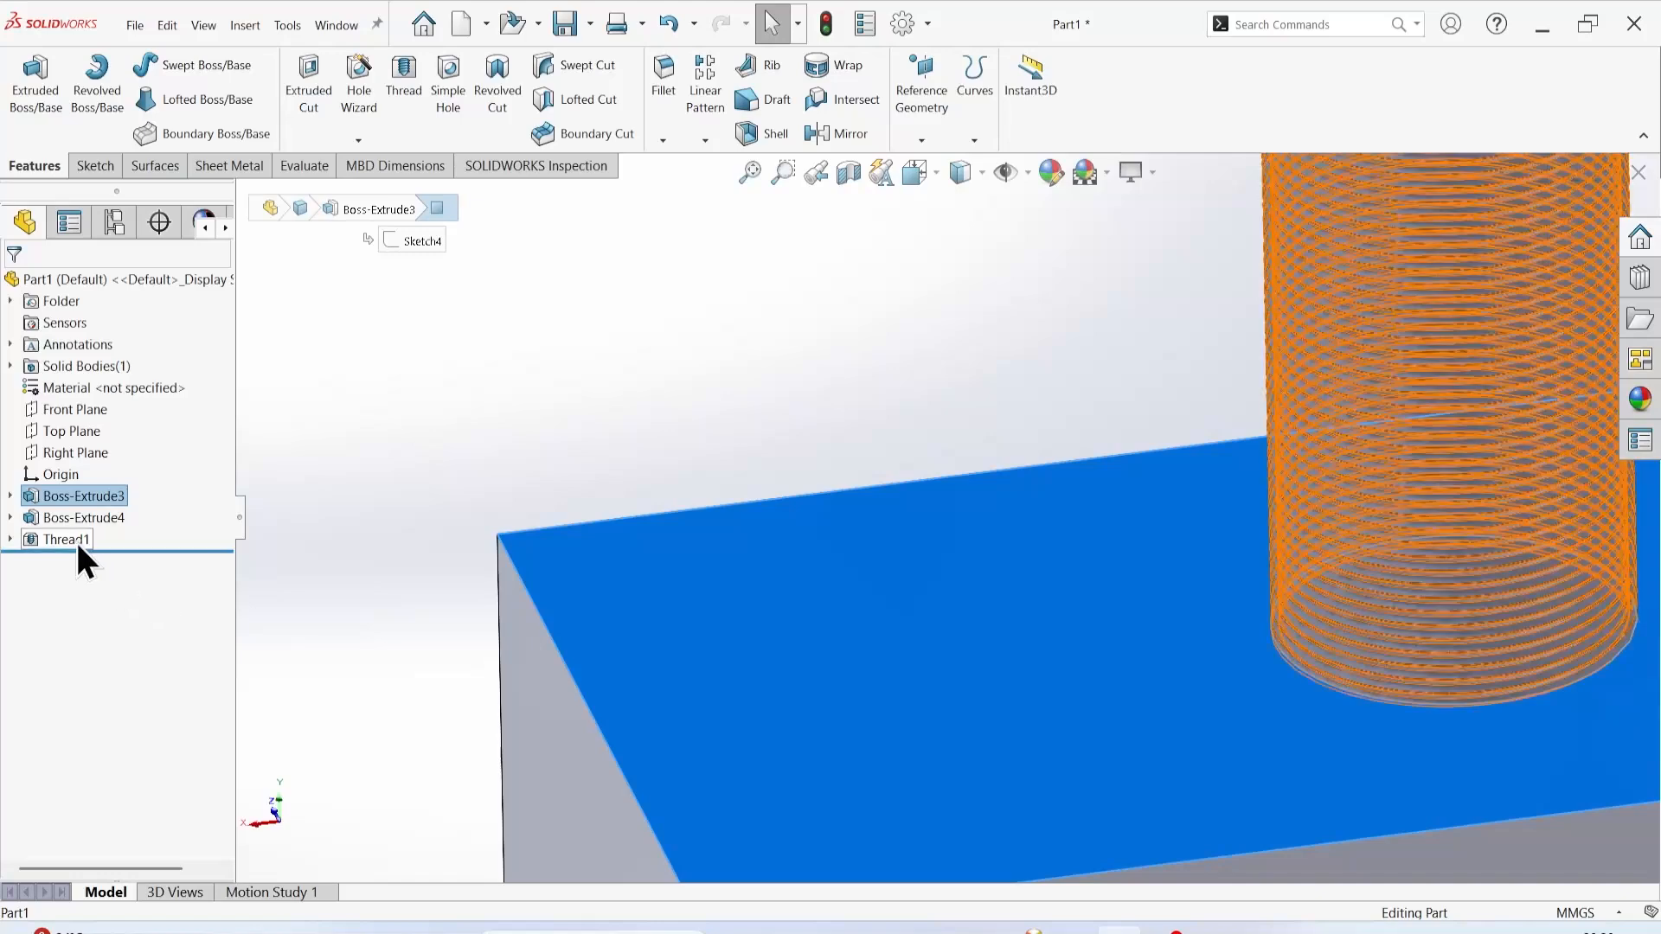
Edit the thread to end with a 2 mm offset in the reversed direction from the block's top face, and accept the change.
right_click(71, 537)
left_click(86, 477)
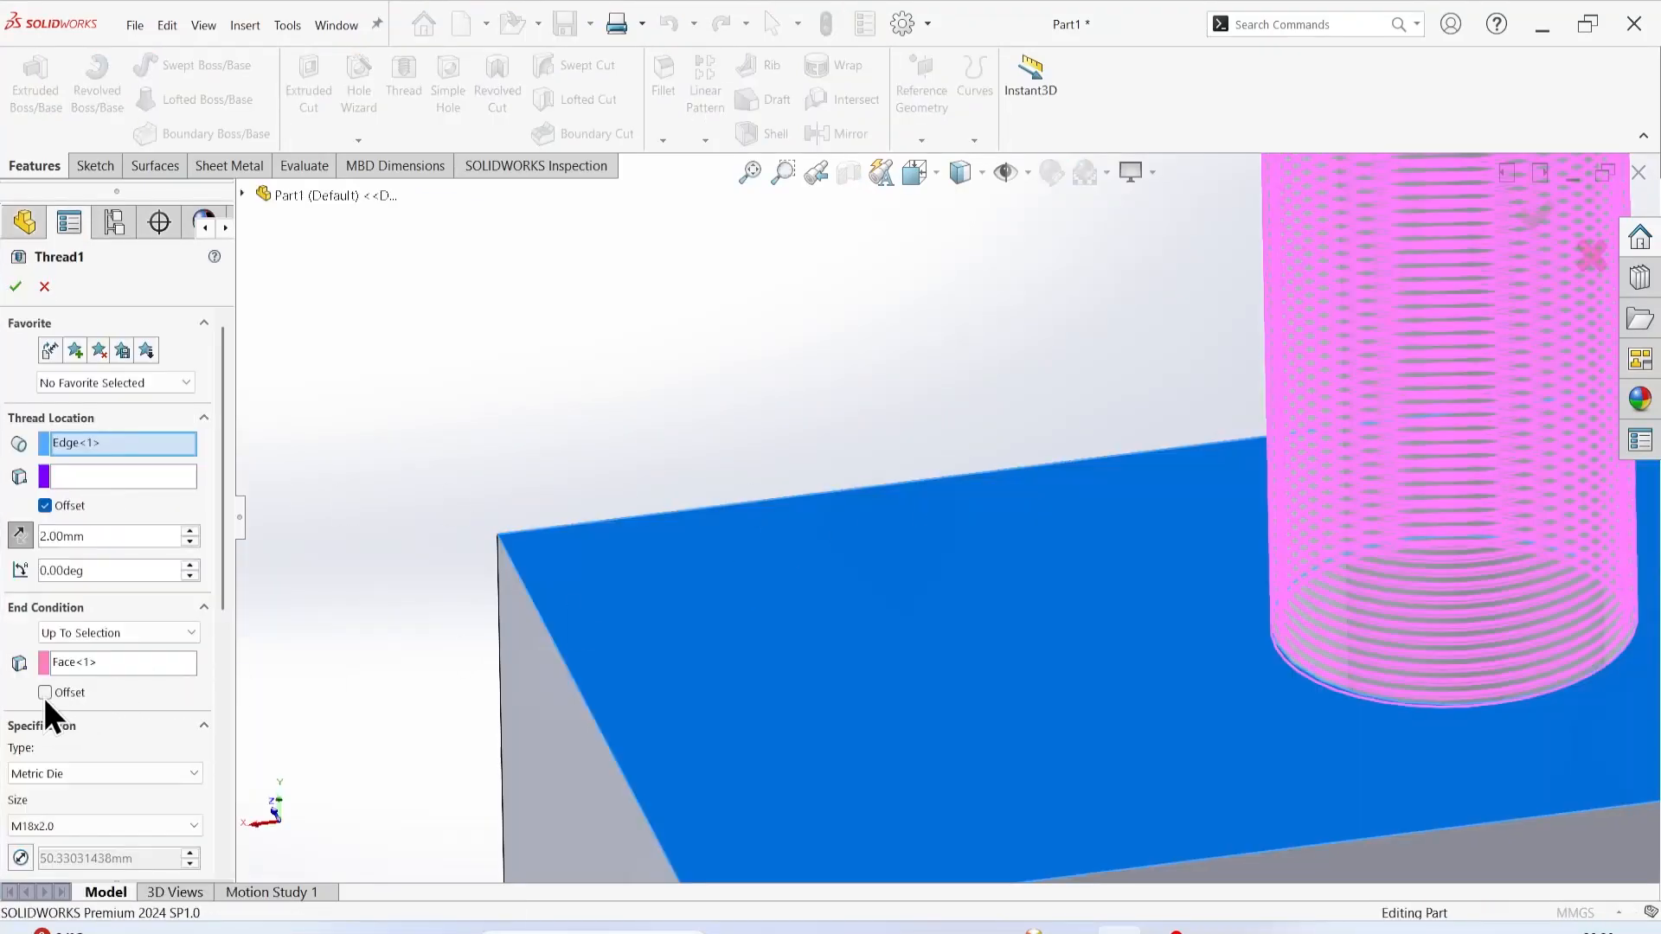
left_click(45, 693)
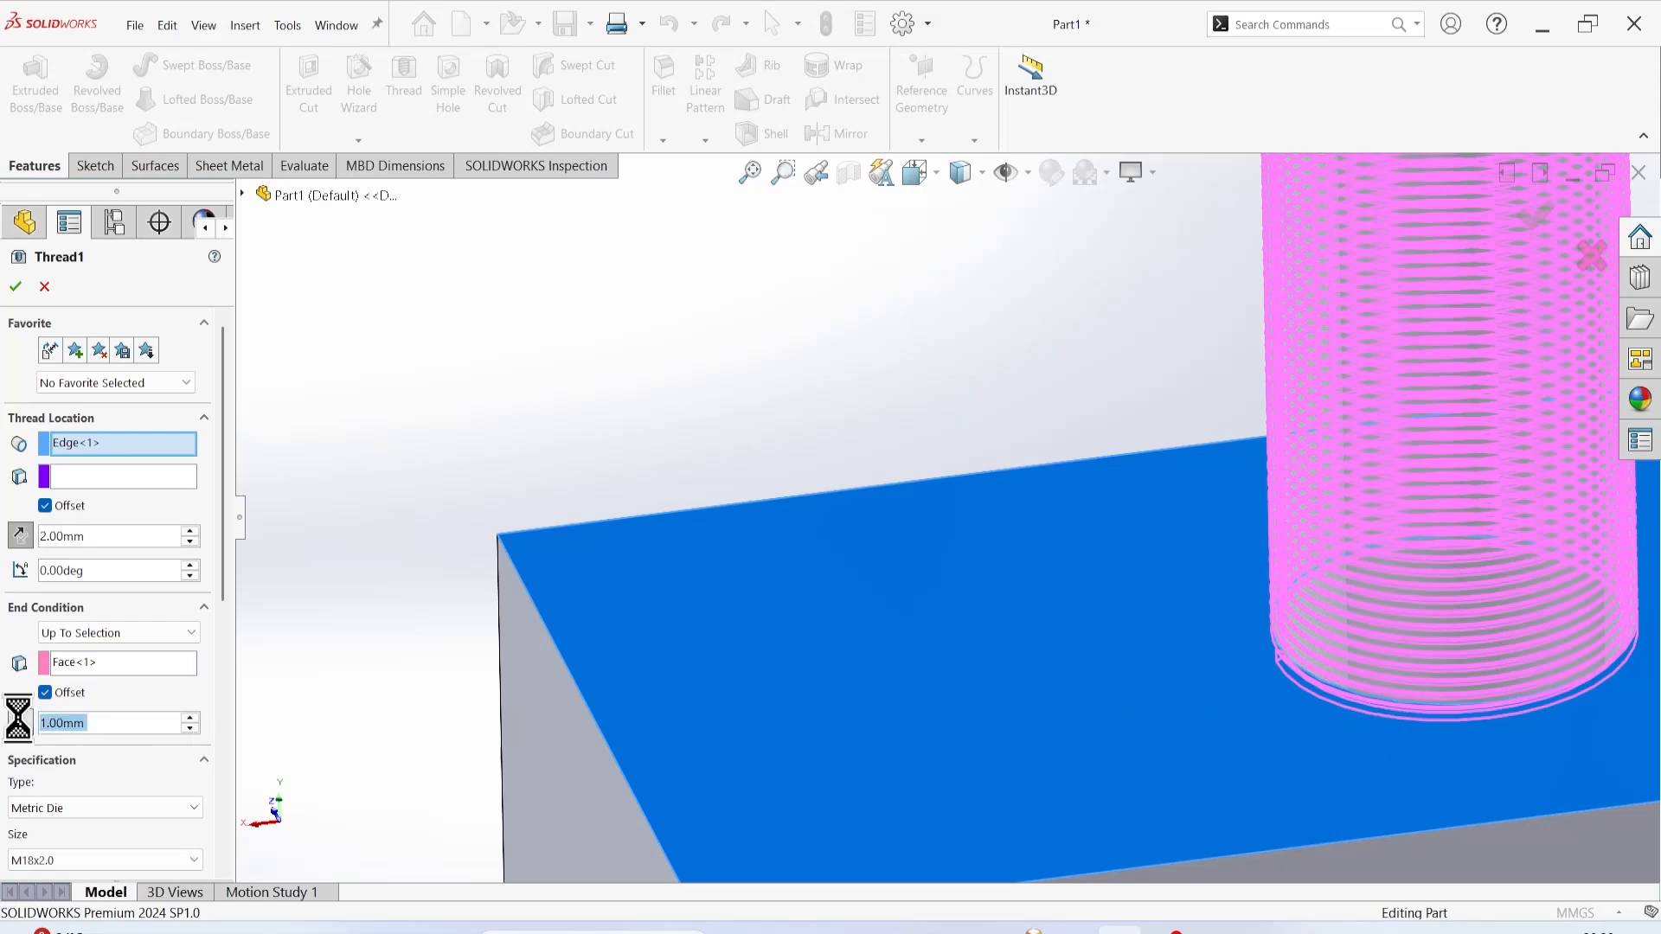
scroll(1581, 718, "down", 6)
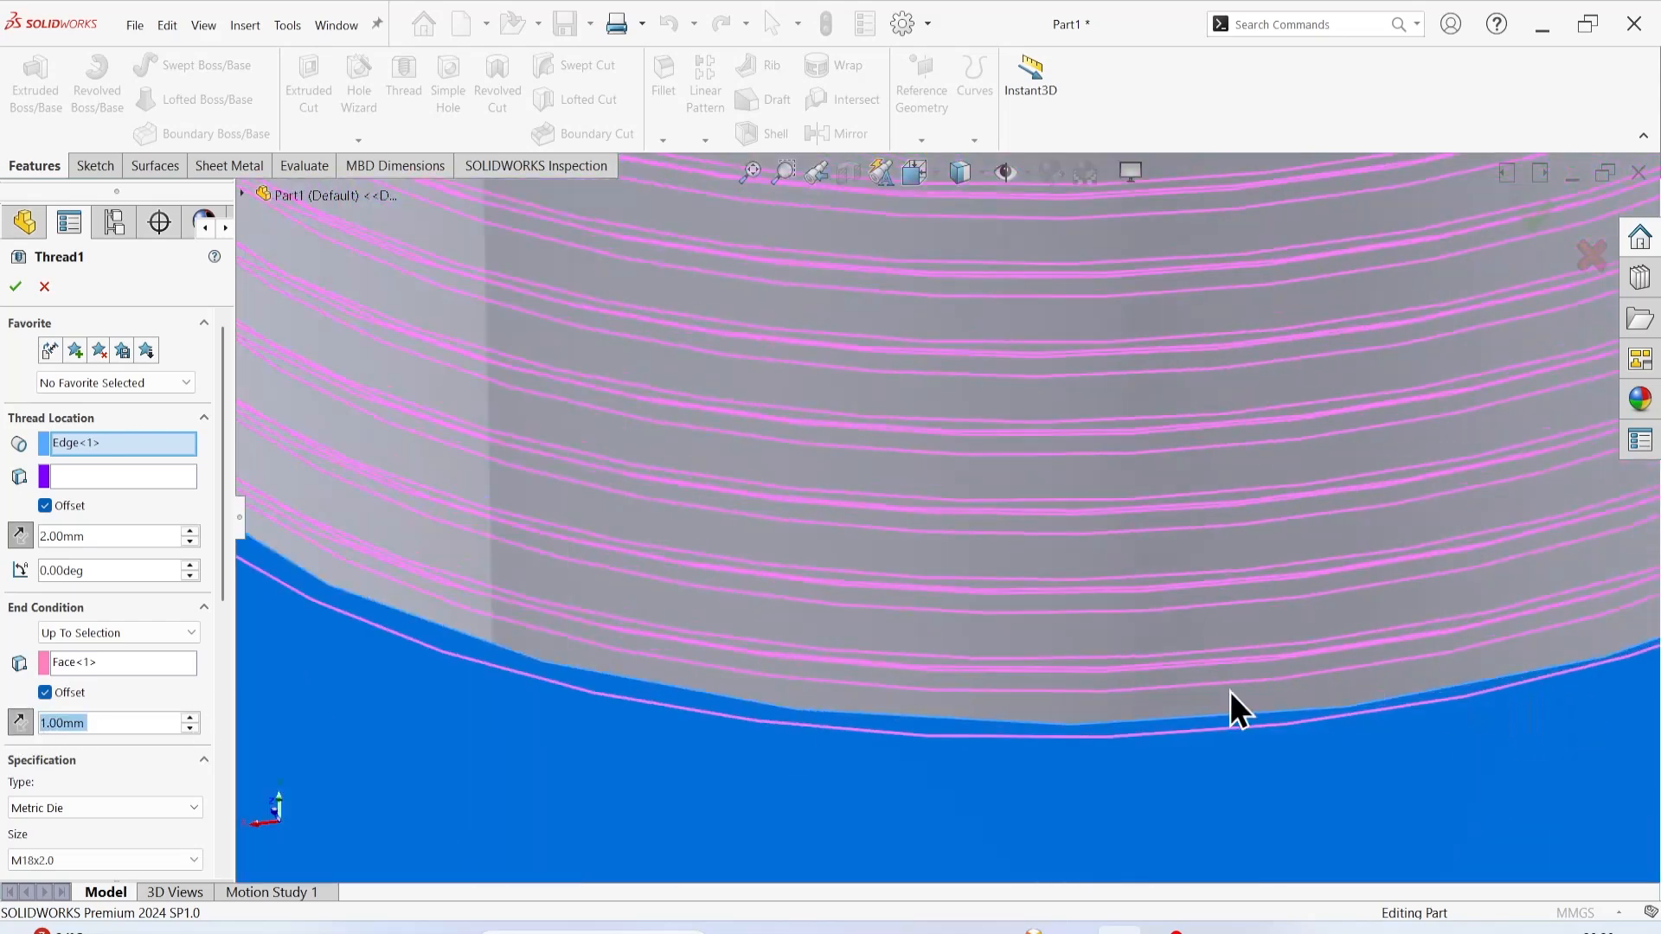
scroll(595, 711, "up", 1)
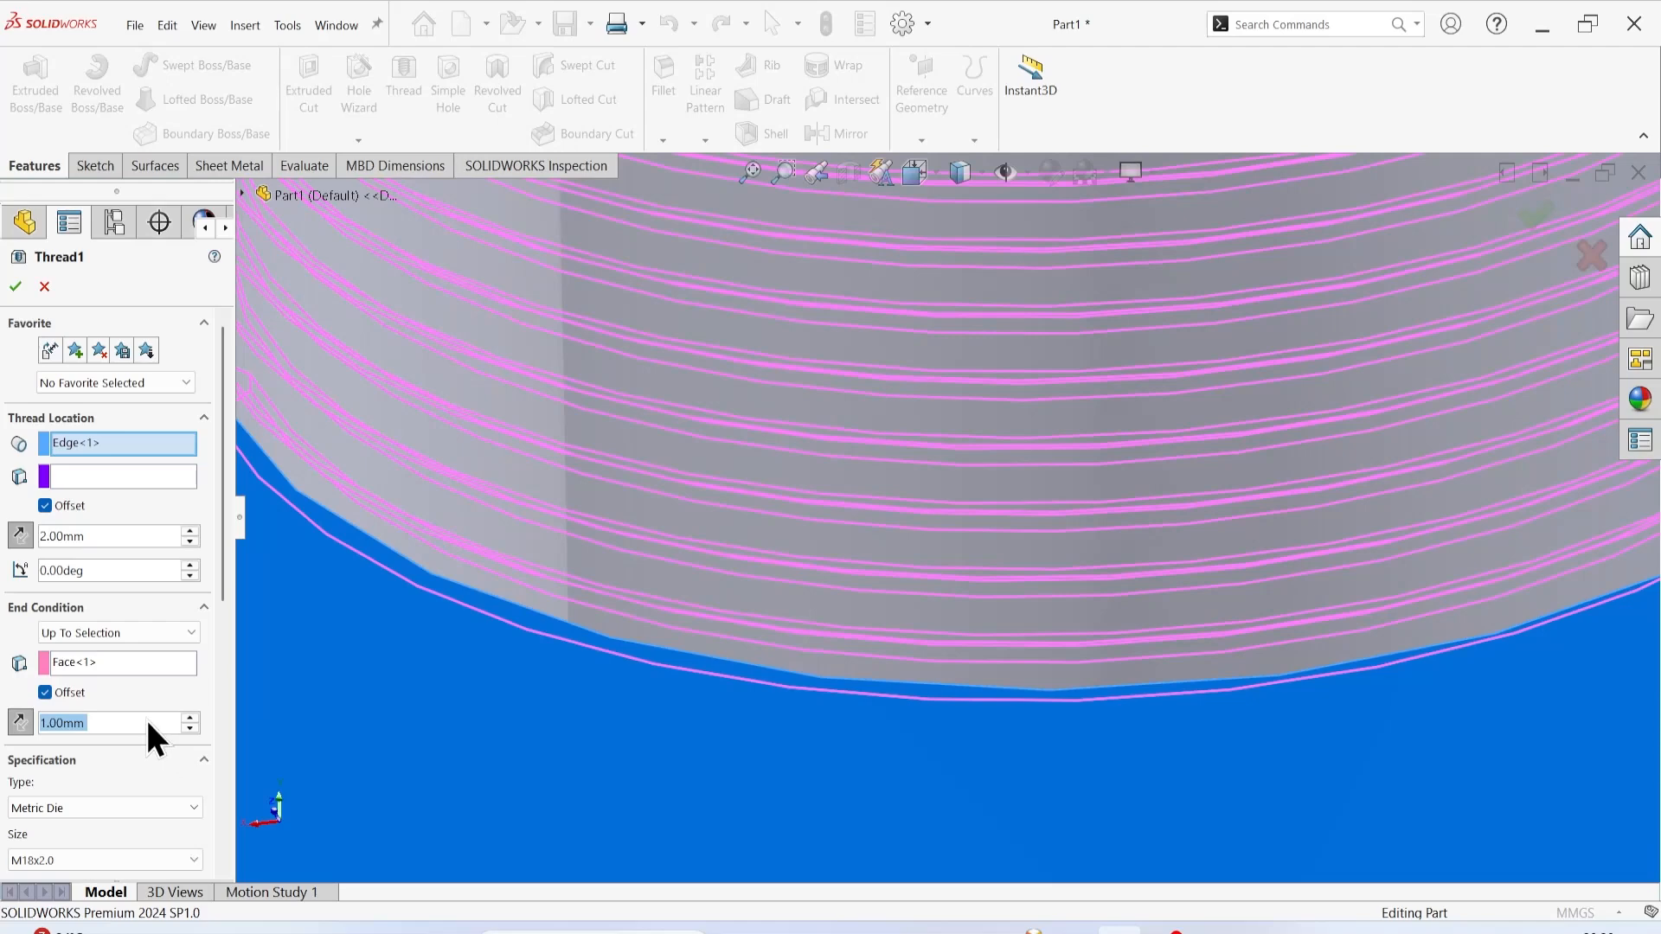
type("2")
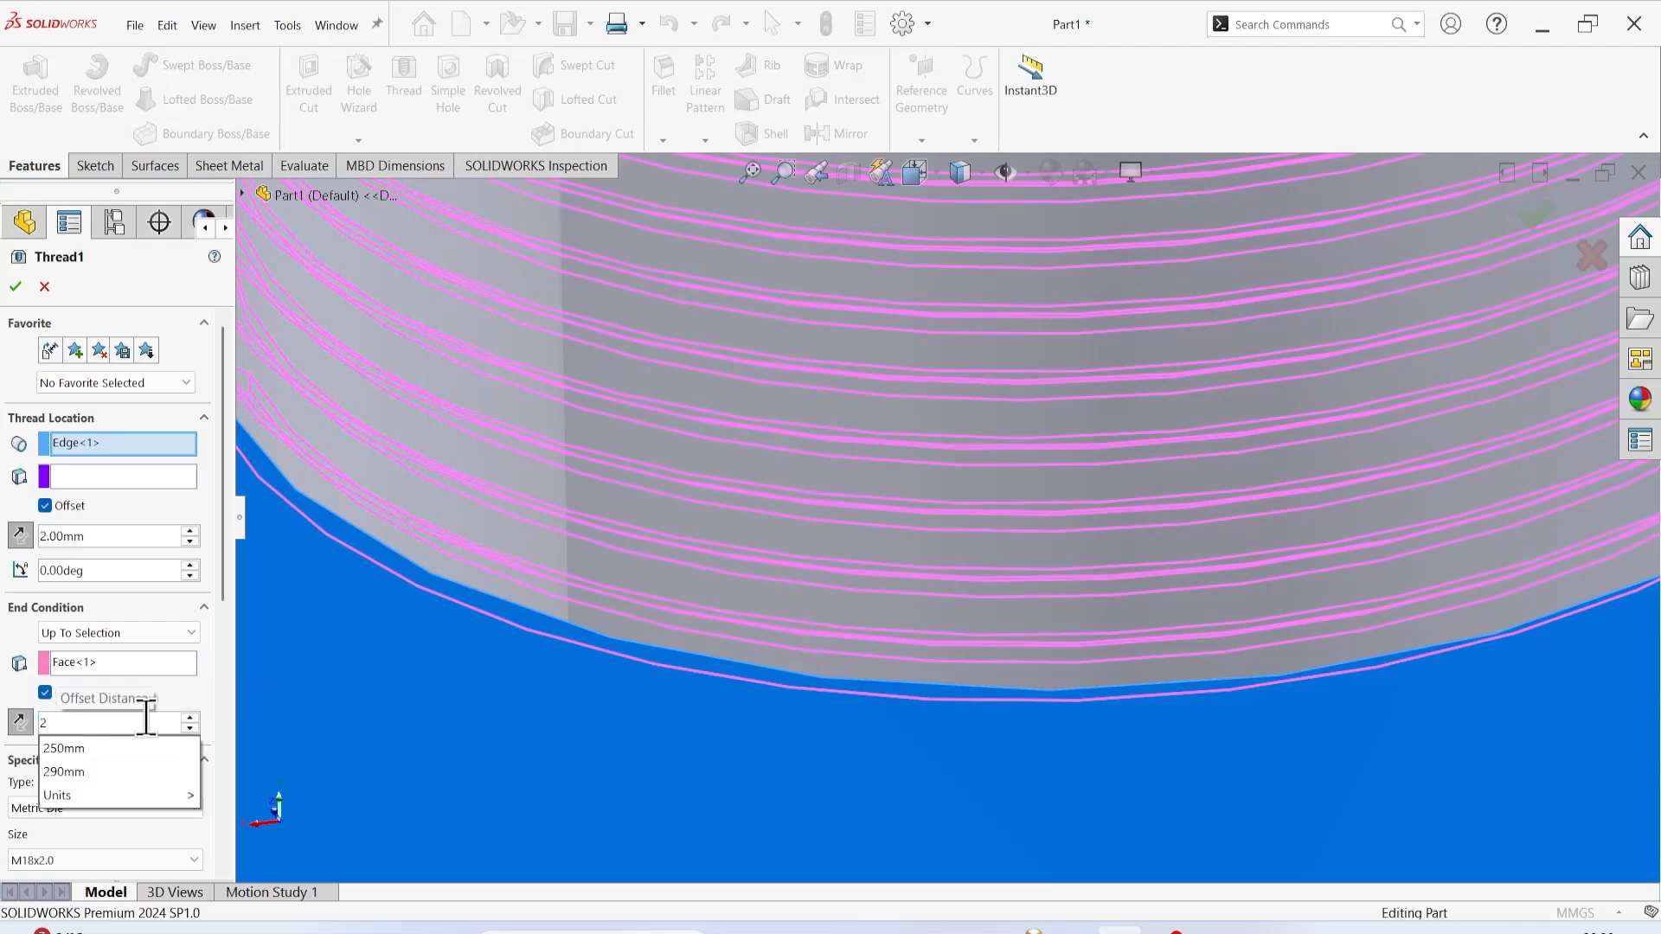
key("Return")
scroll(538, 672, "up", 5)
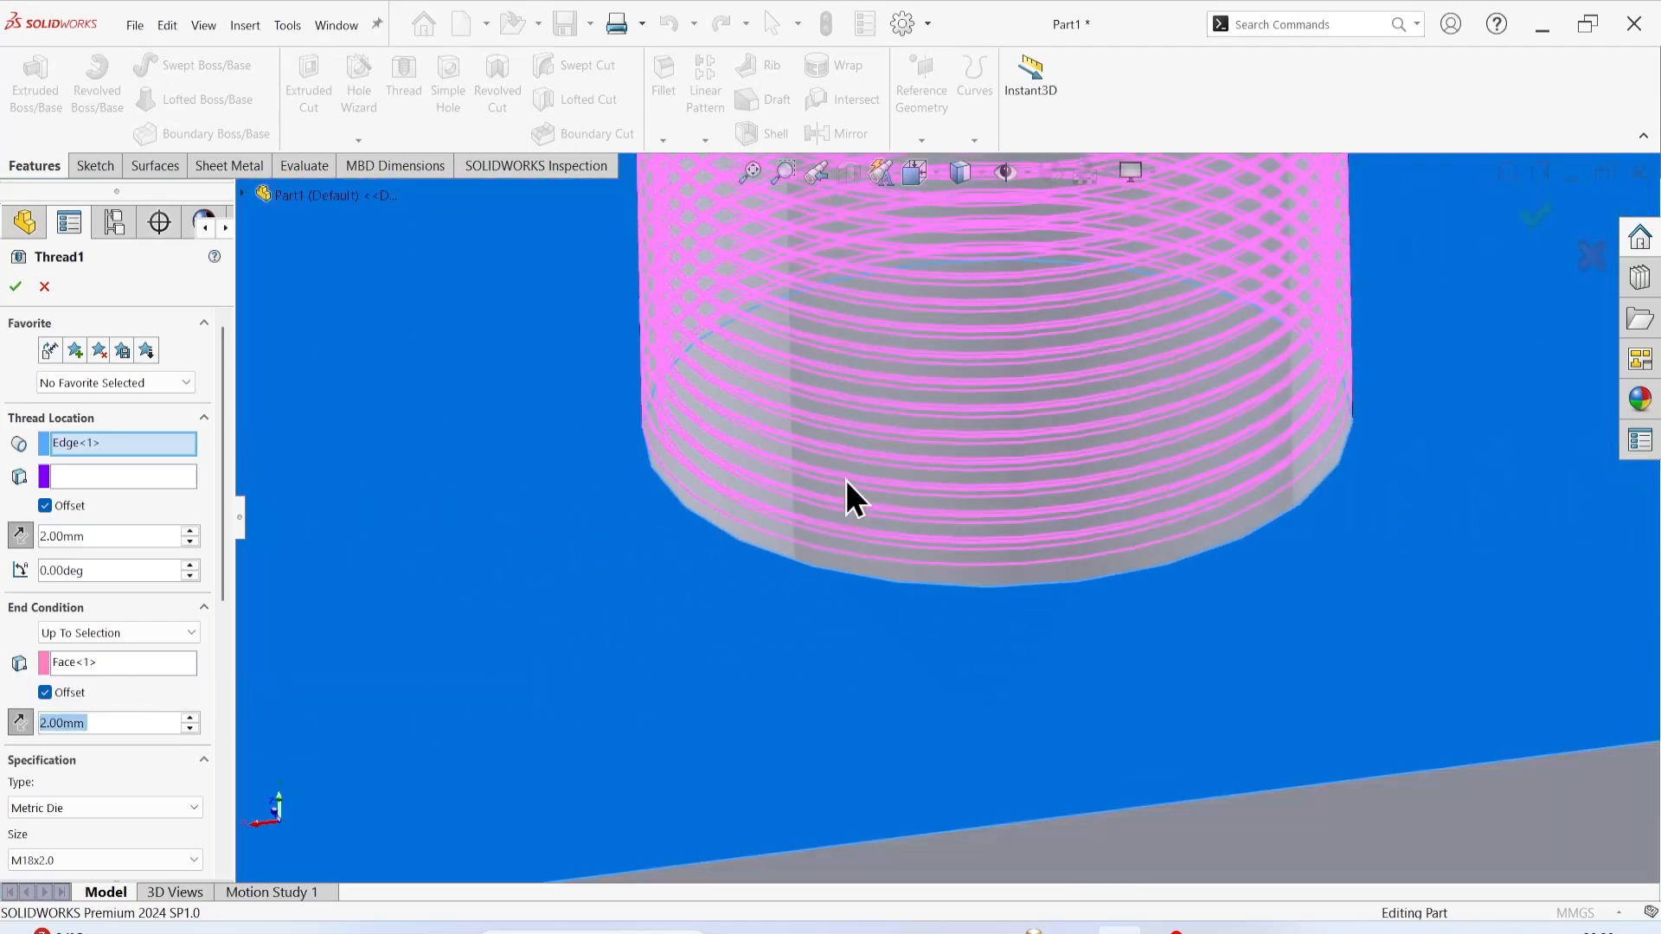
left_click(15, 286)
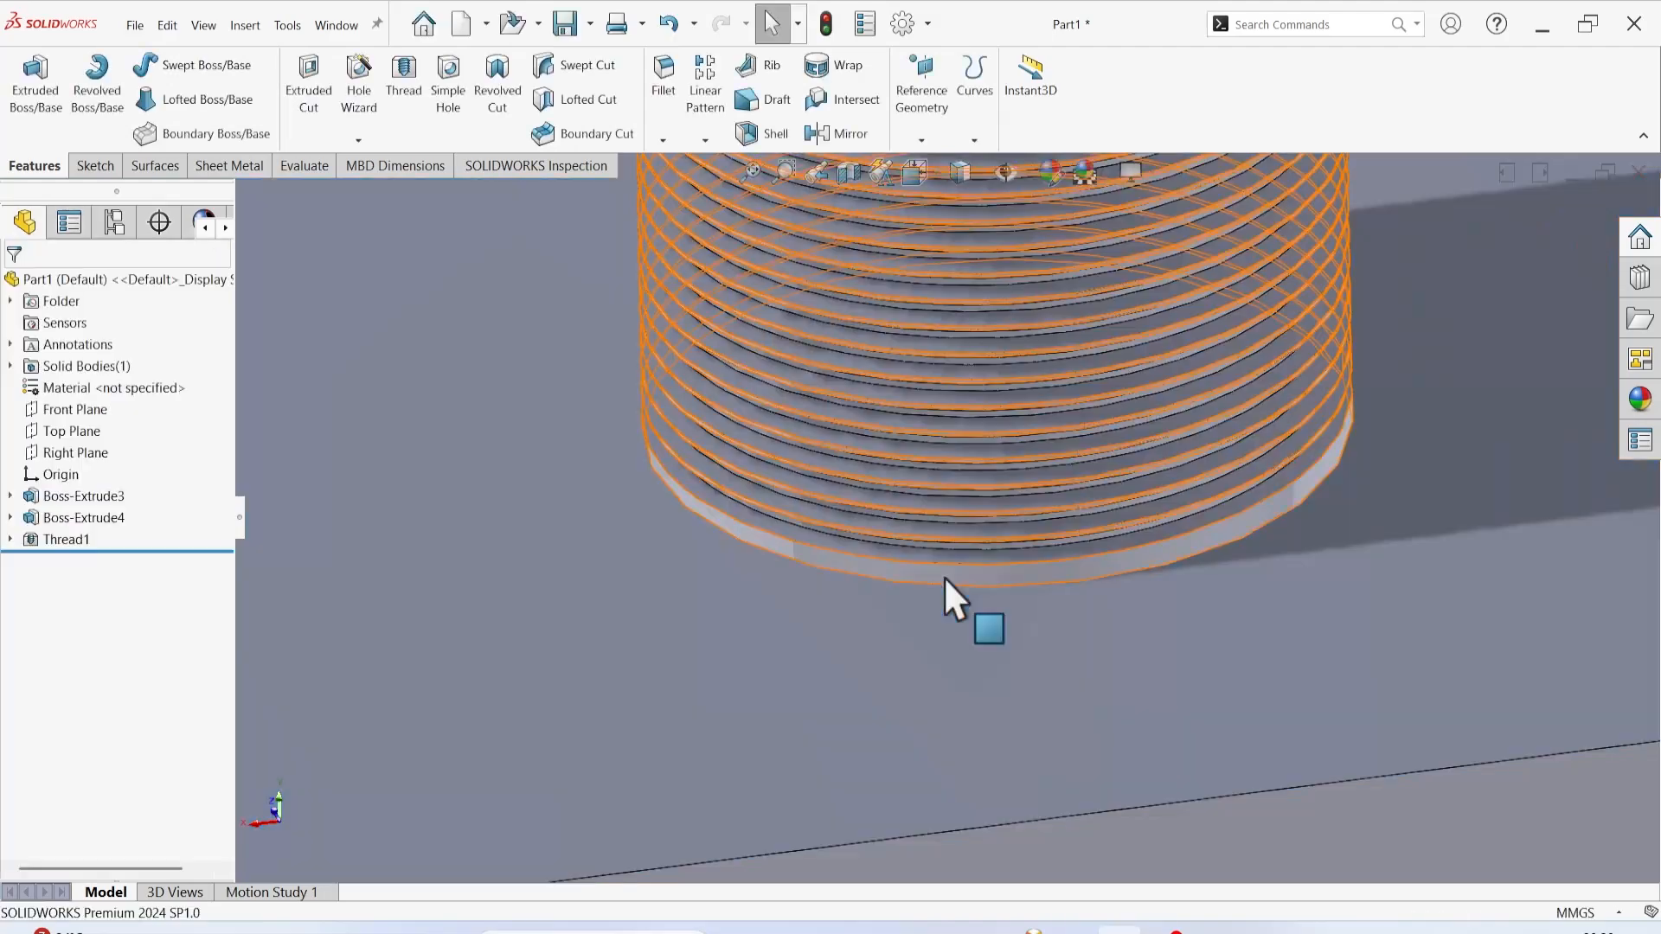
Examine where the thread cut stops near the cylinder's base, close up and on the whole part.
middle_click_drag(843, 651, 816, 704)
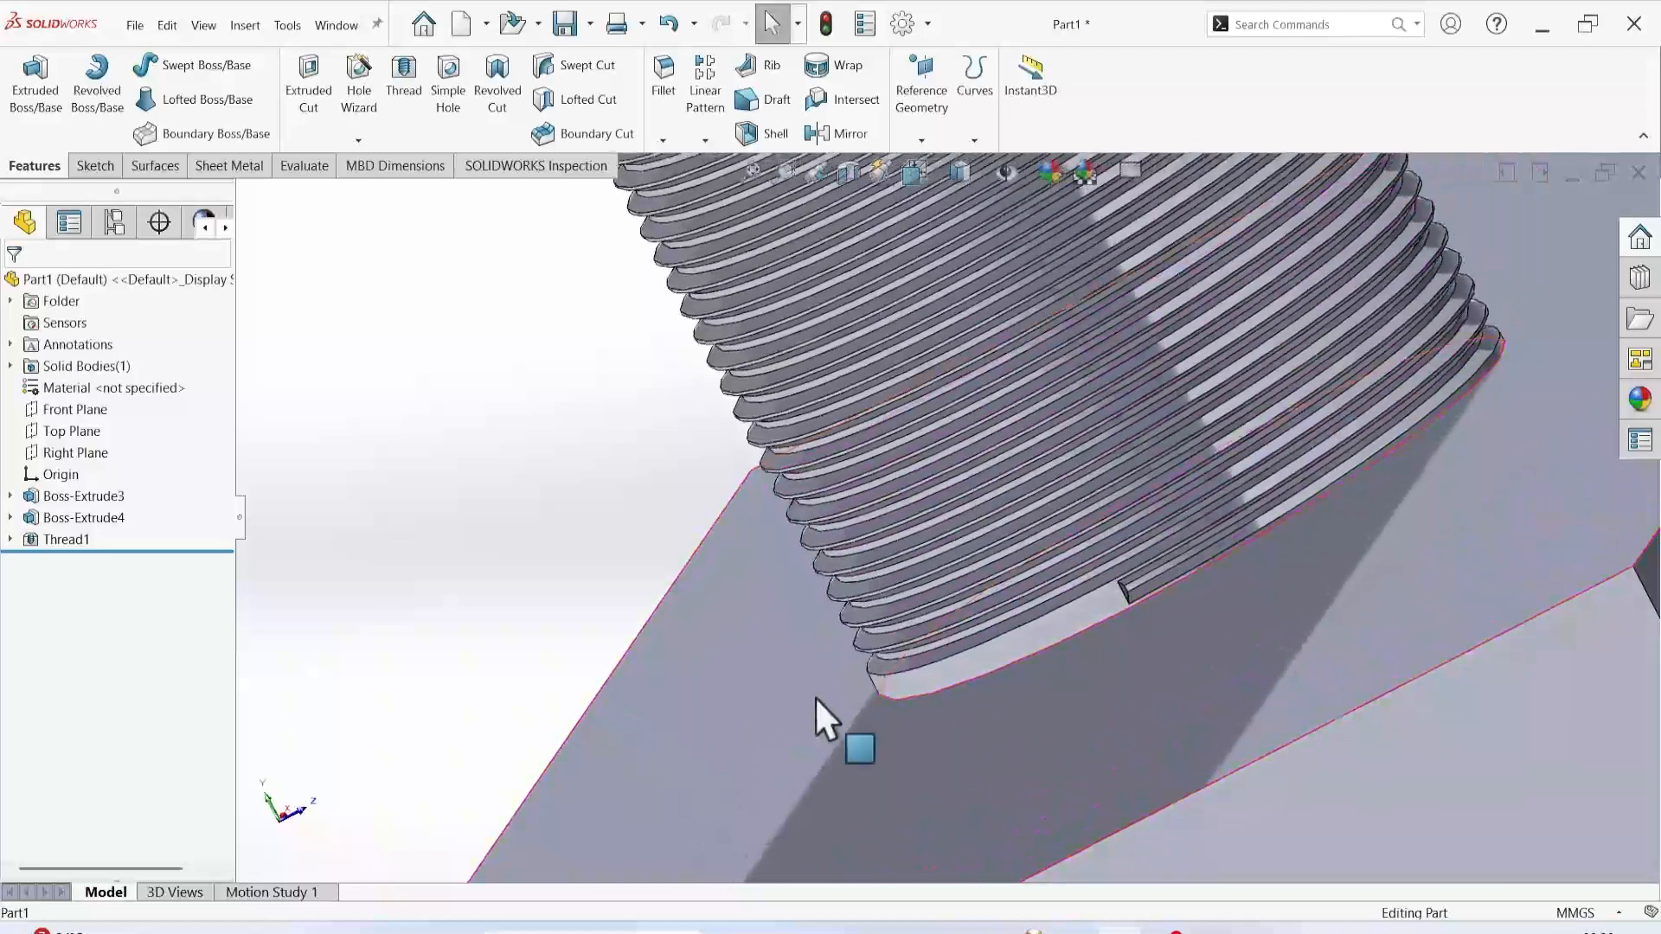
scroll(1164, 597, "down", 5)
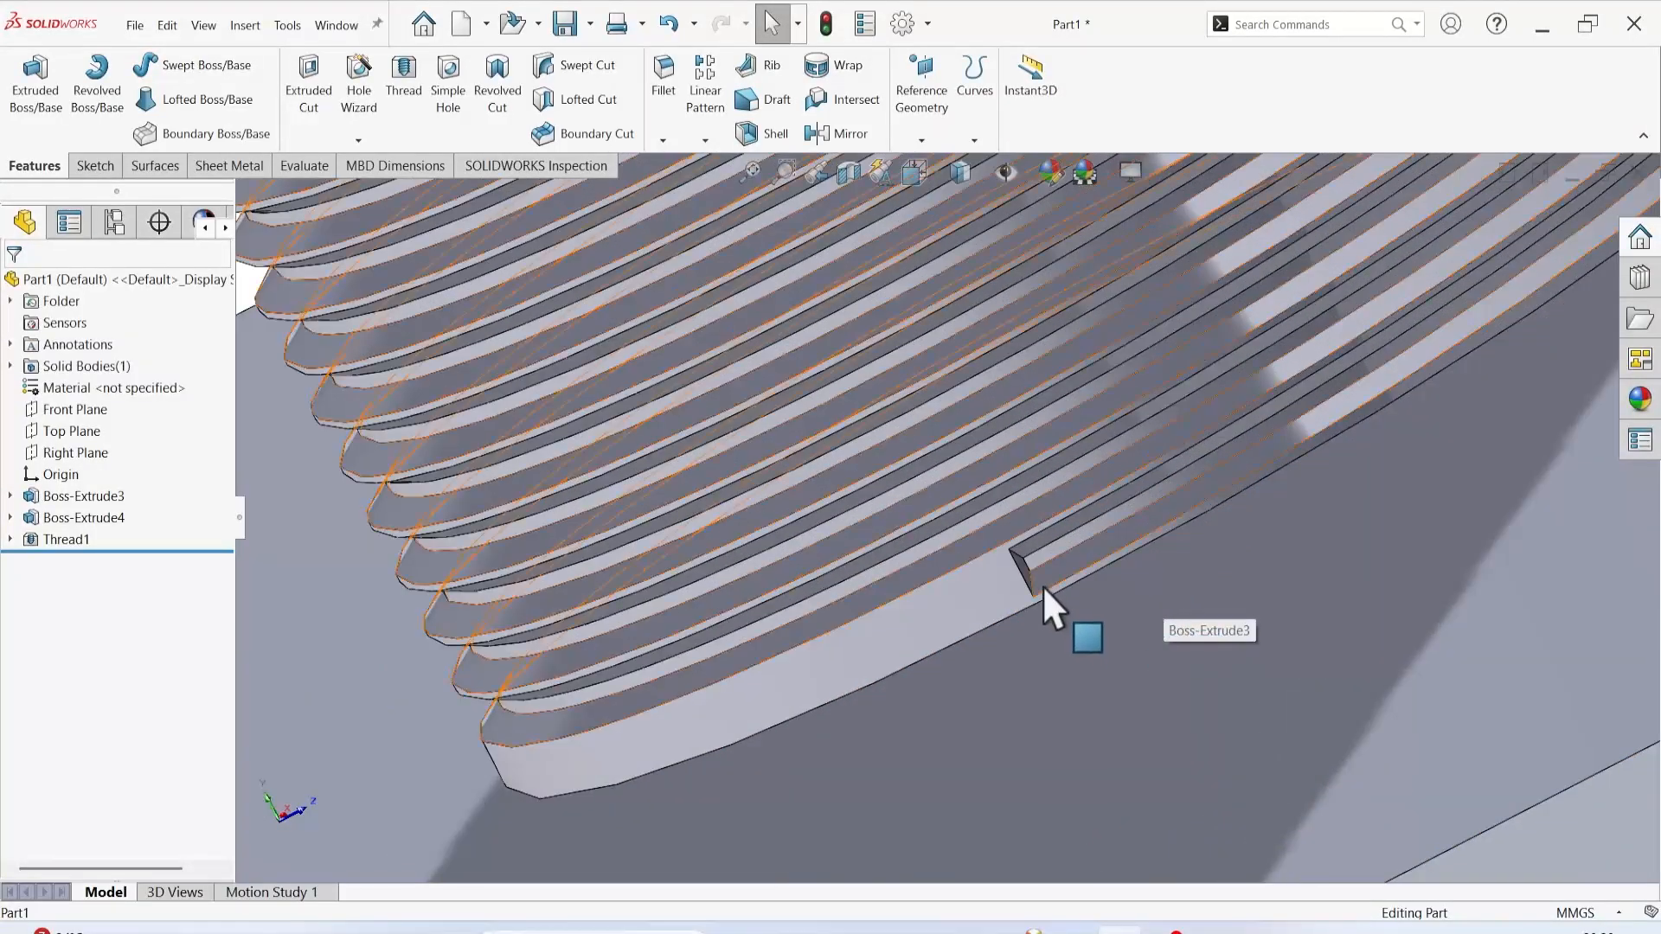
scroll(1125, 616, "up", 5)
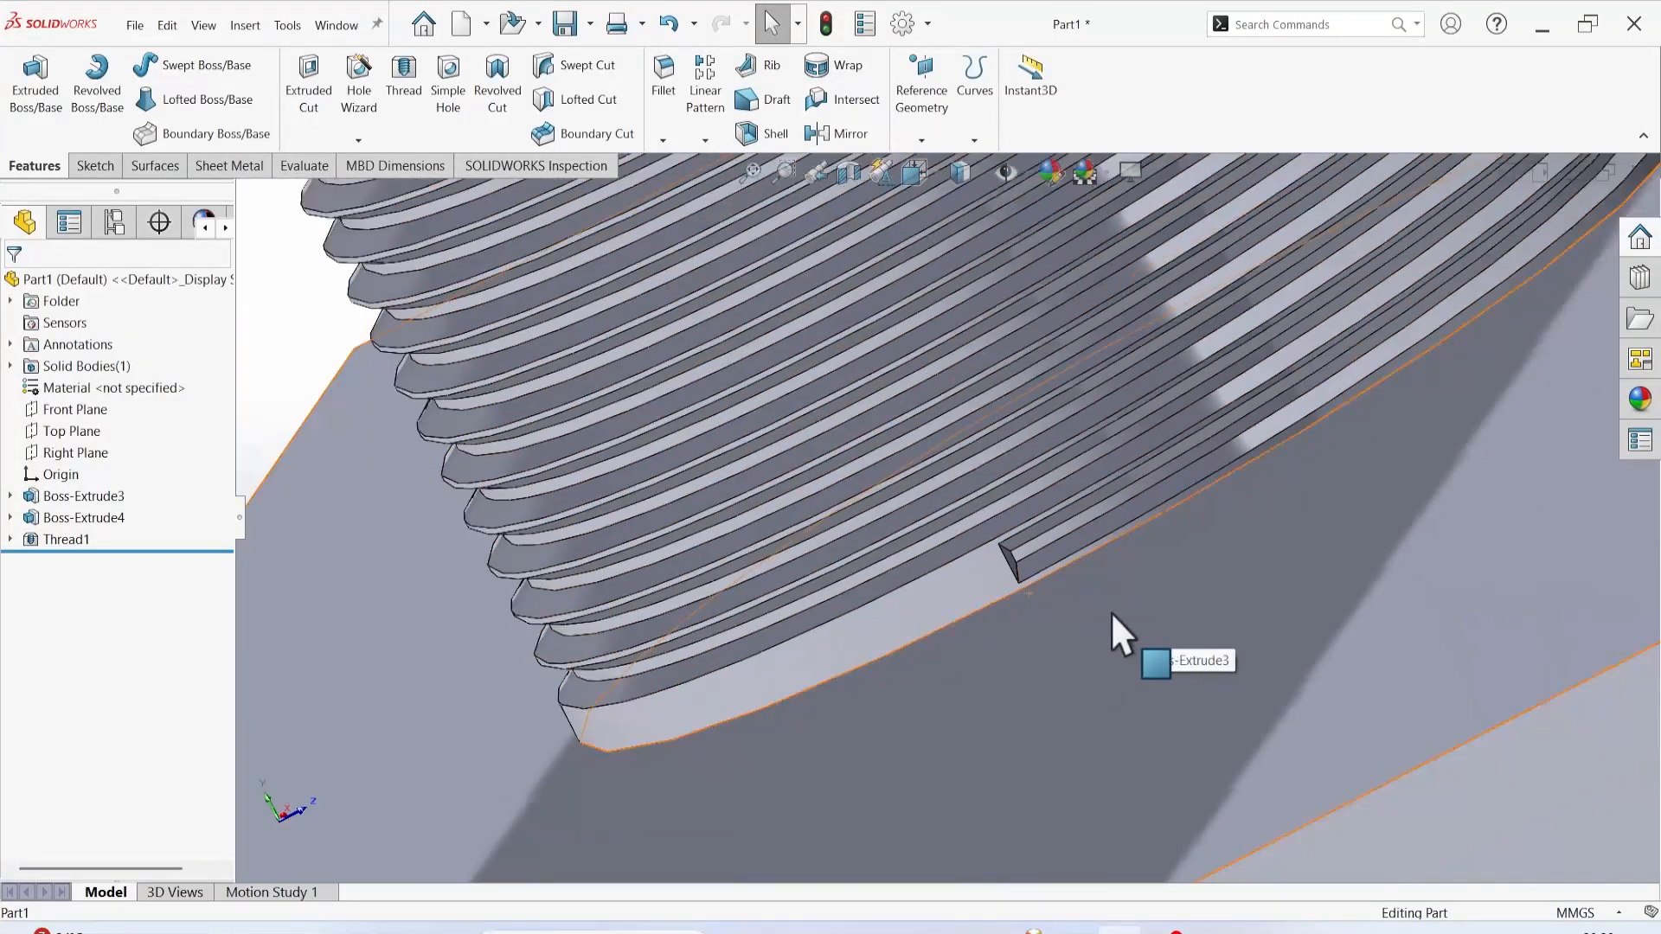
middle_click_drag(1223, 530, 1191, 512)
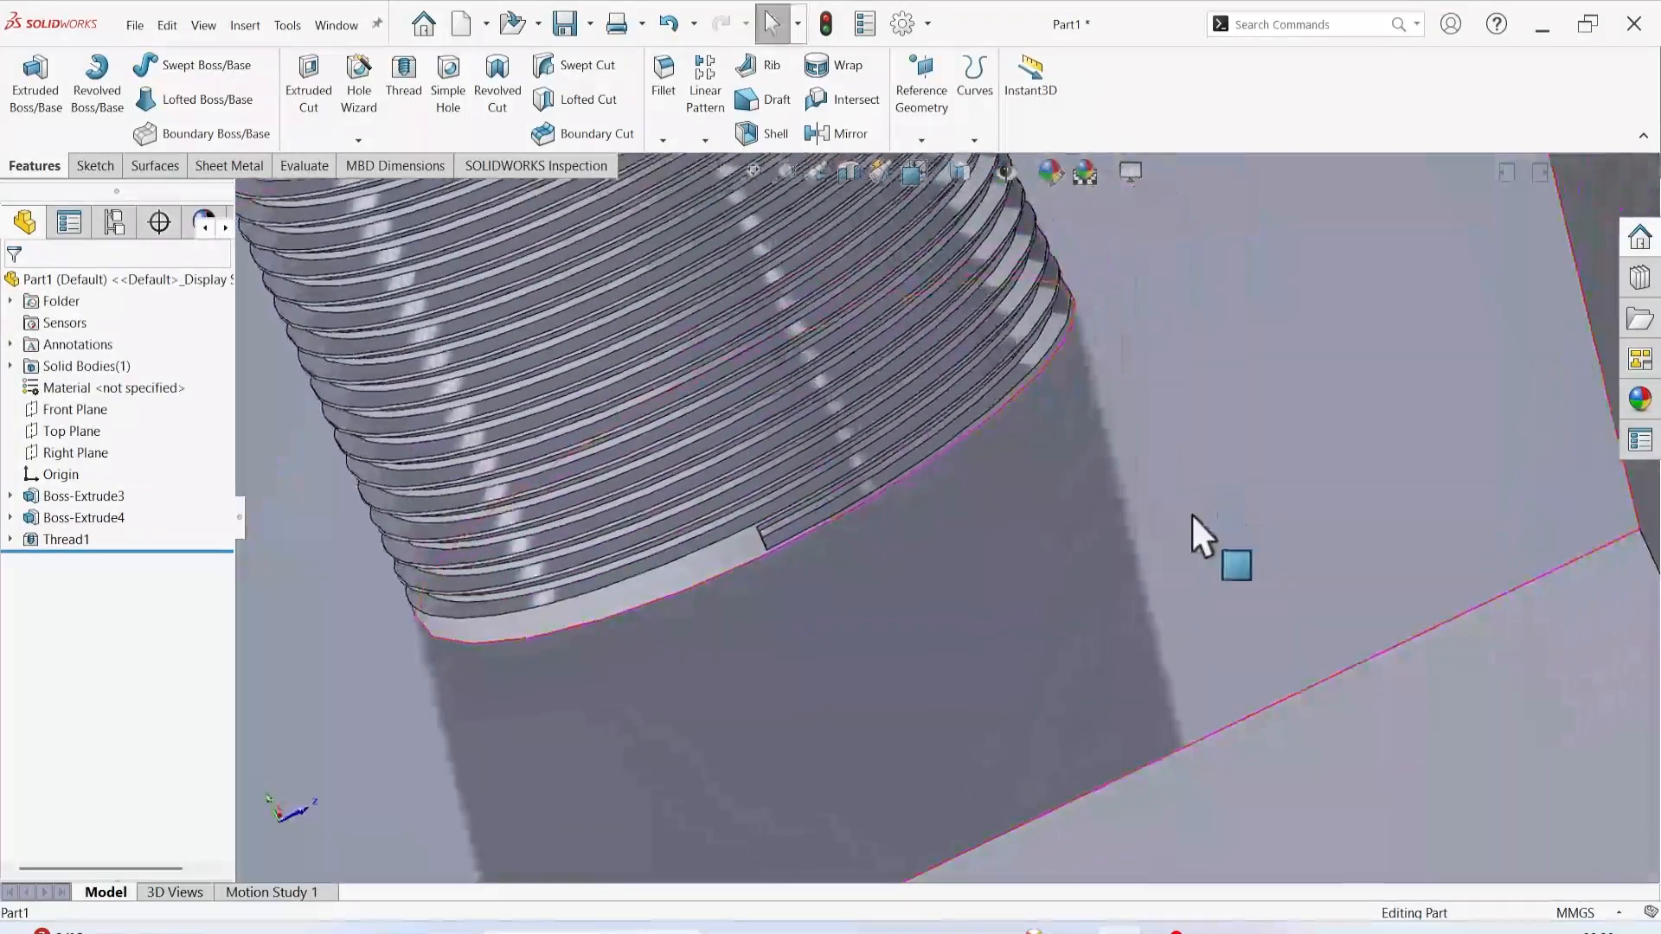
scroll(824, 437, "up", 8)
scroll(839, 272, "up", 3)
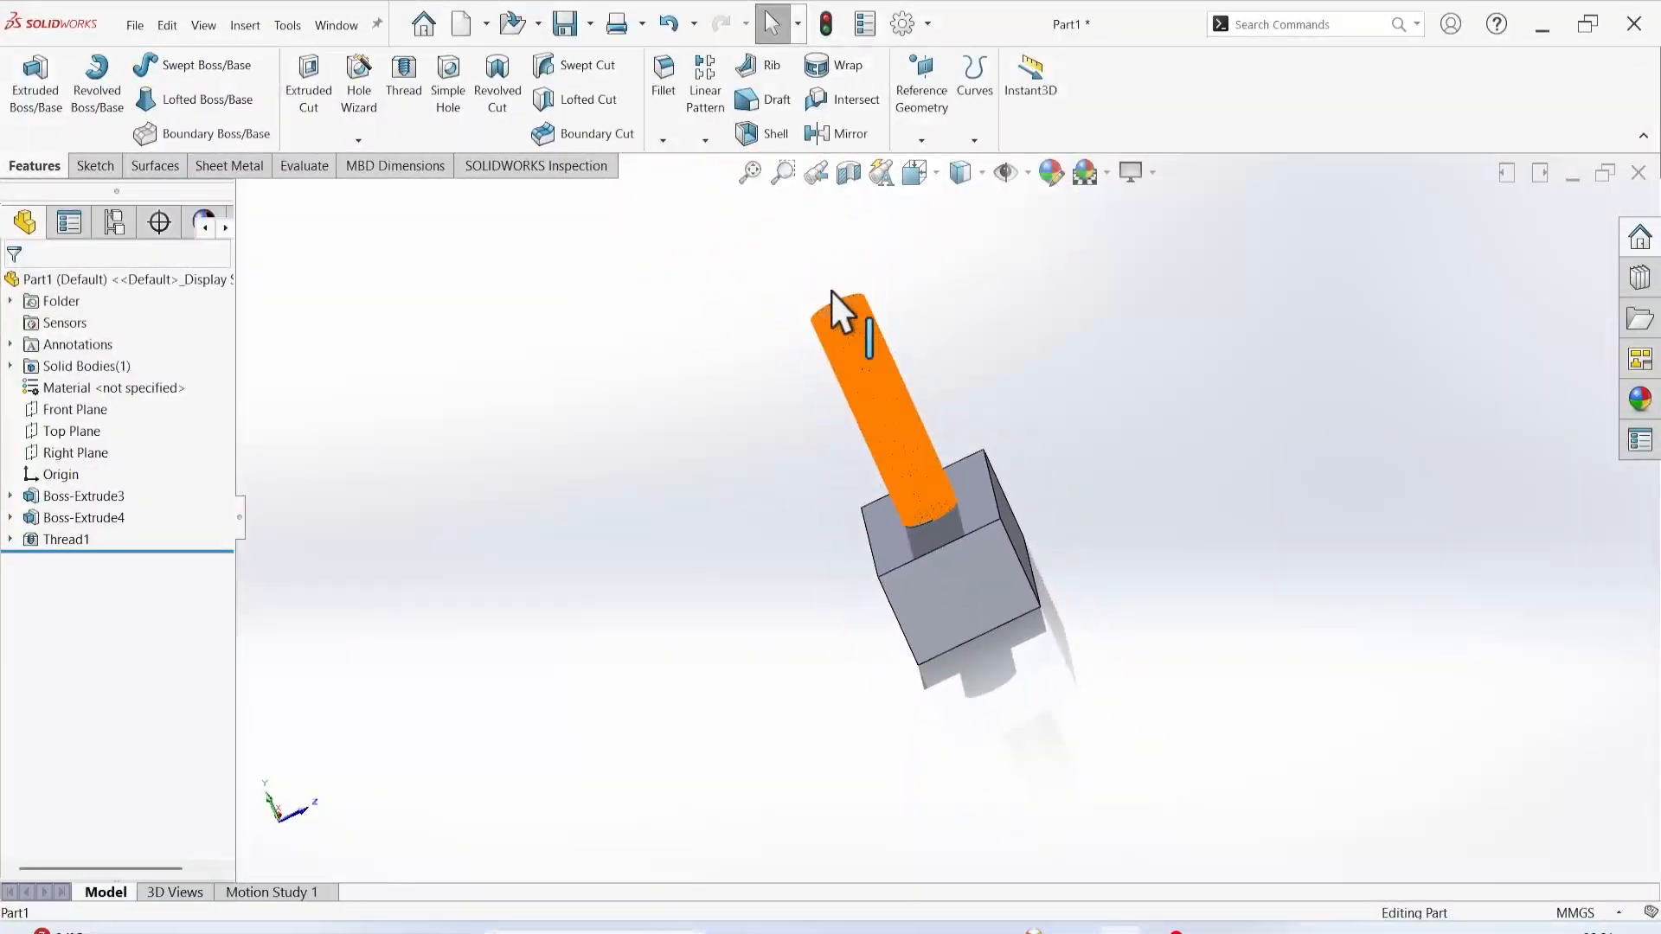
scroll(830, 294, "down", 3)
Reopen the thread for editing and review the available specification types and sizes, keeping Metric Die and M18x2.0.
right_click(73, 542)
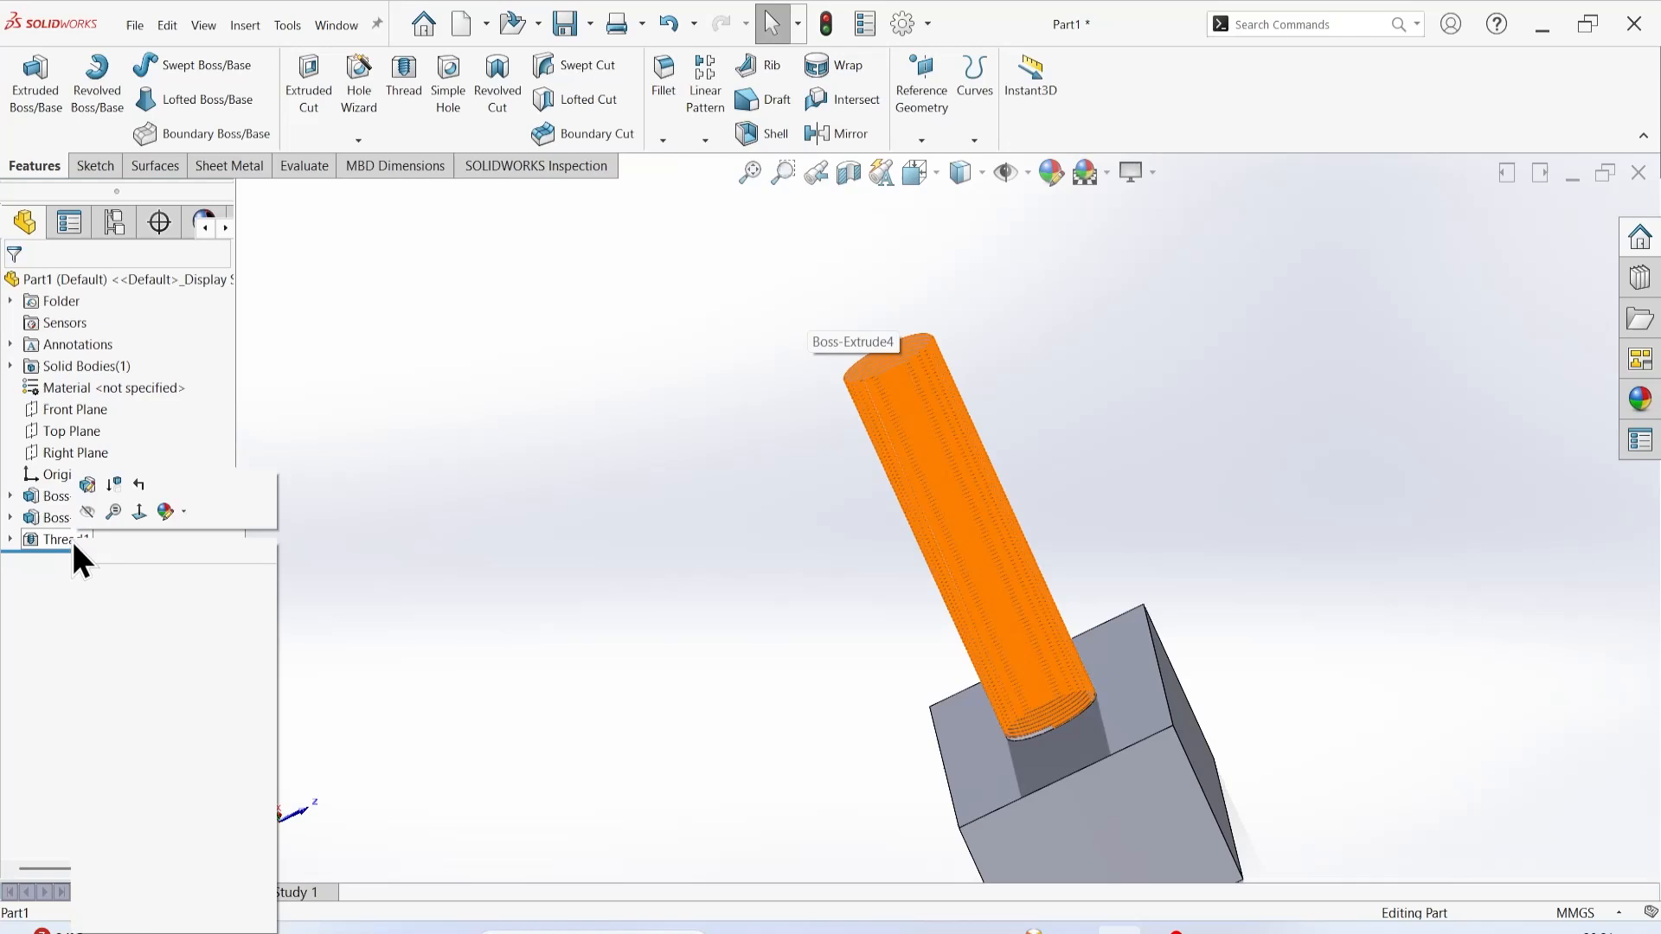
left_click(88, 486)
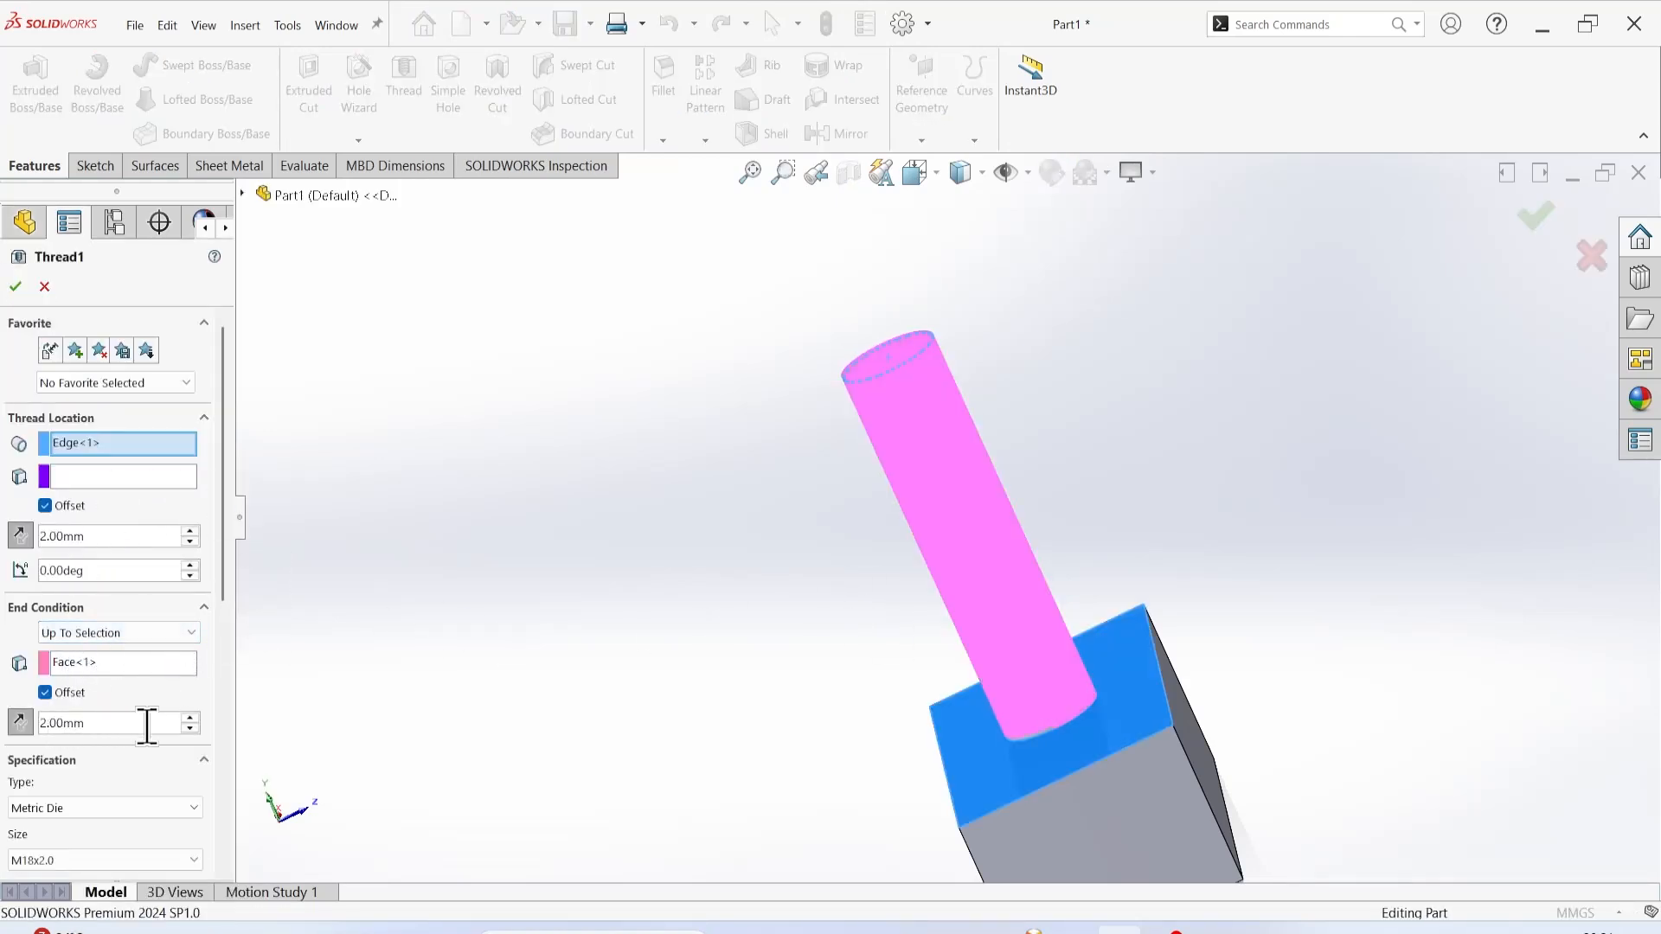
scroll(1168, 813, "up", 5)
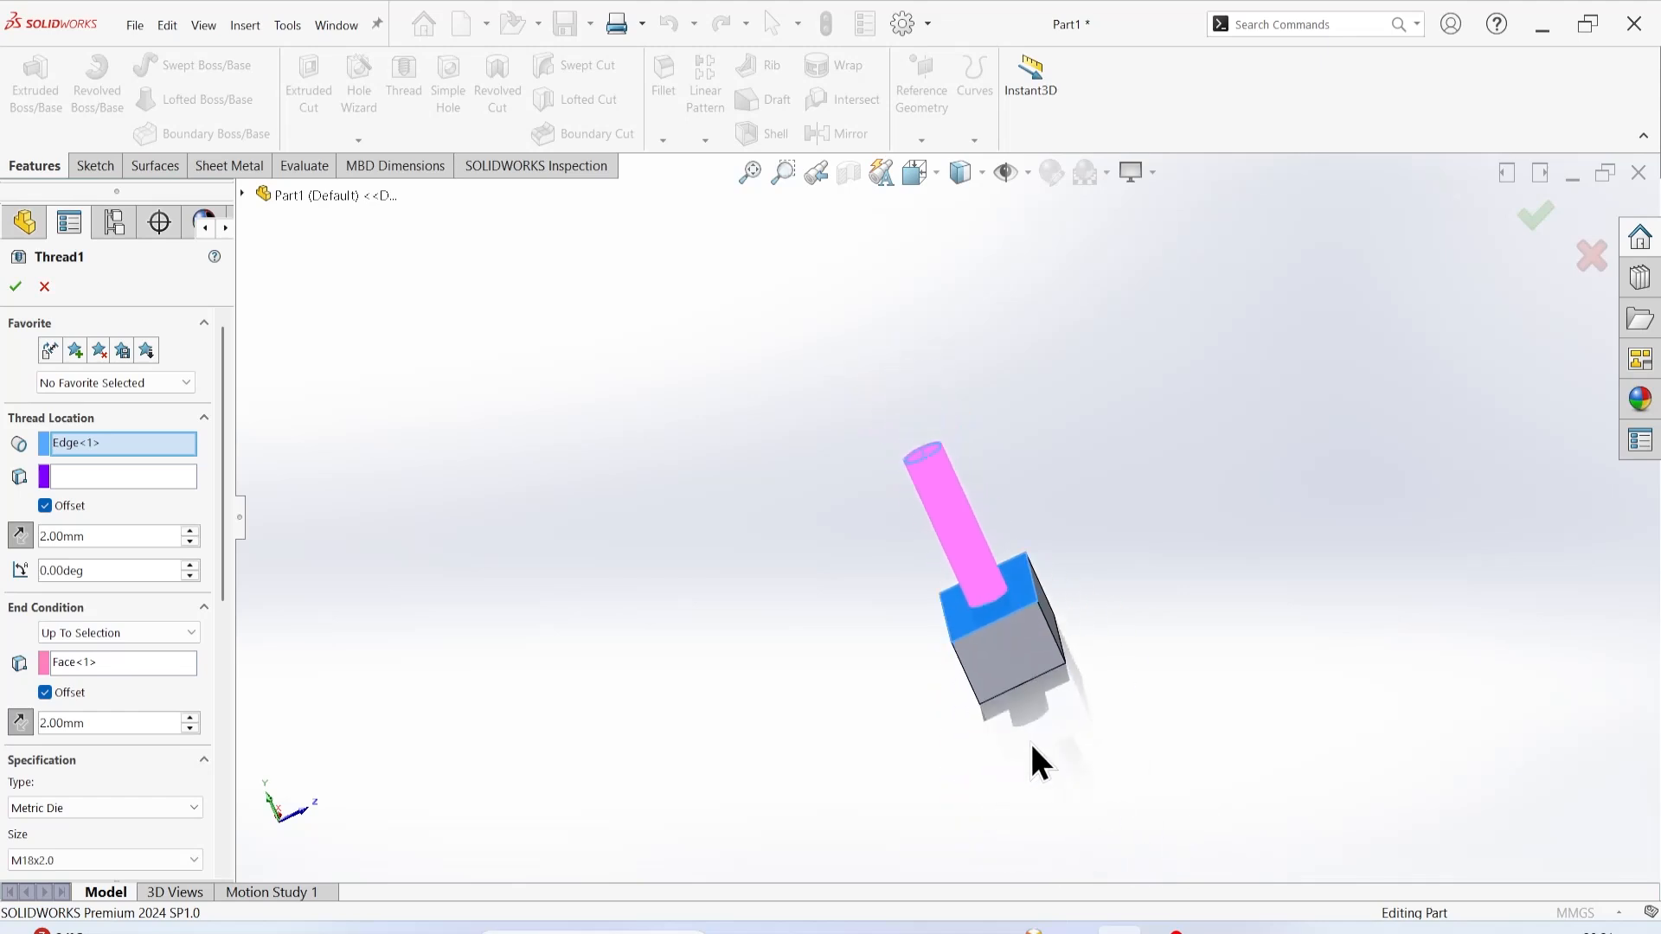
scroll(1031, 742, "down", 3)
scroll(113, 763, "down", 3)
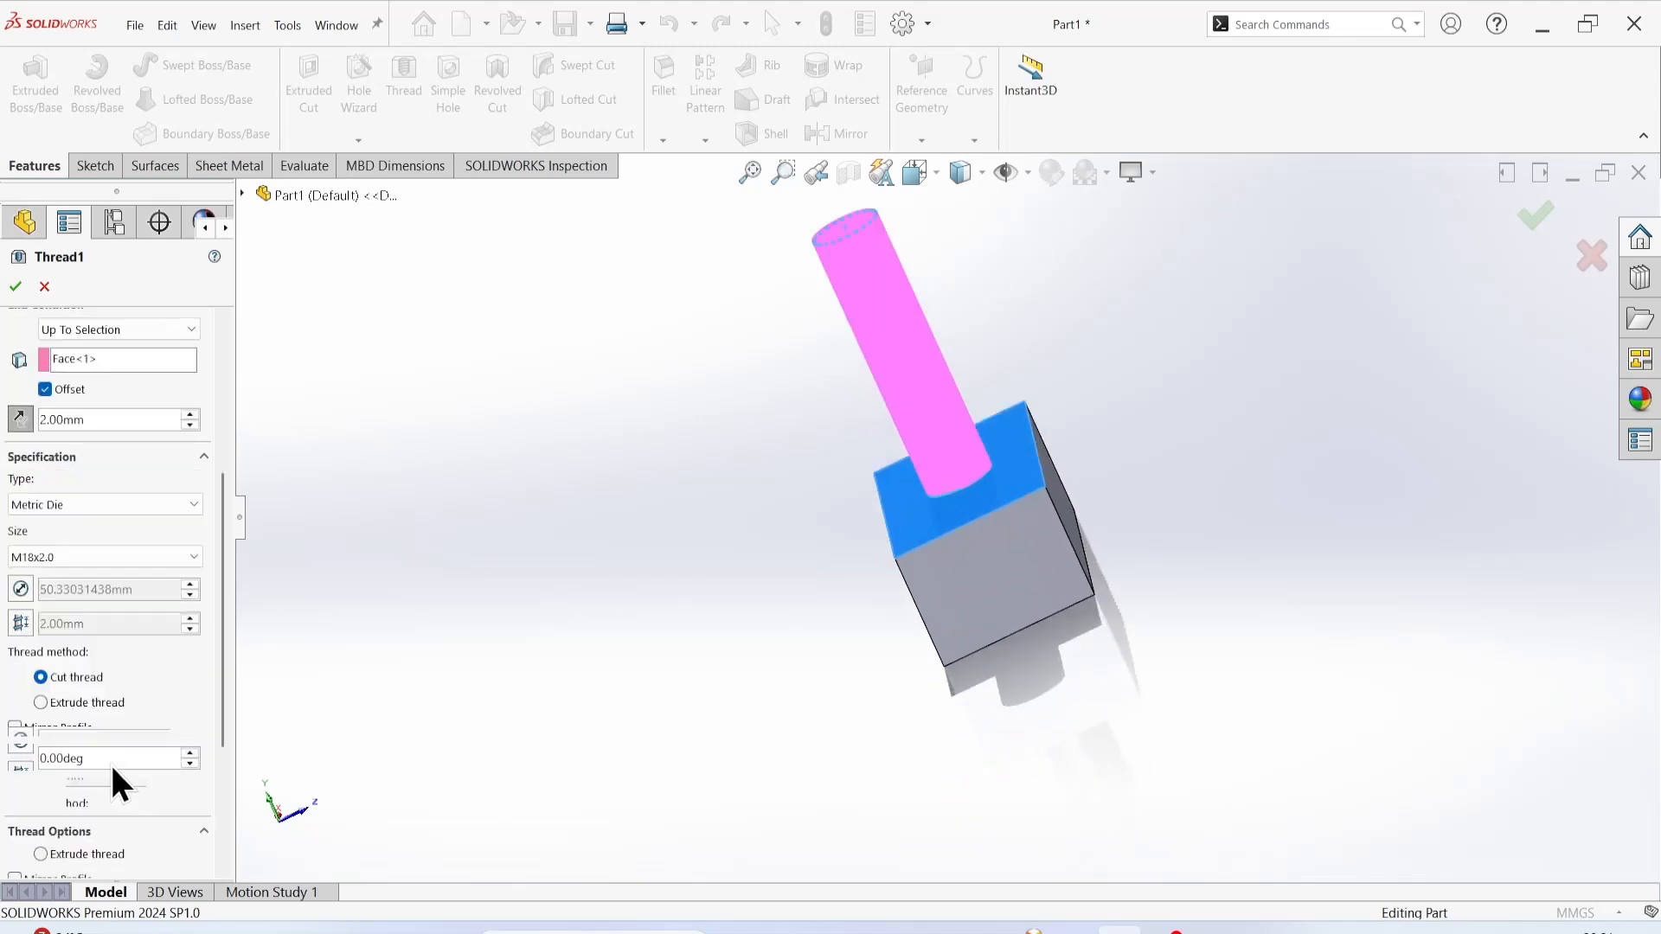
left_click(82, 503)
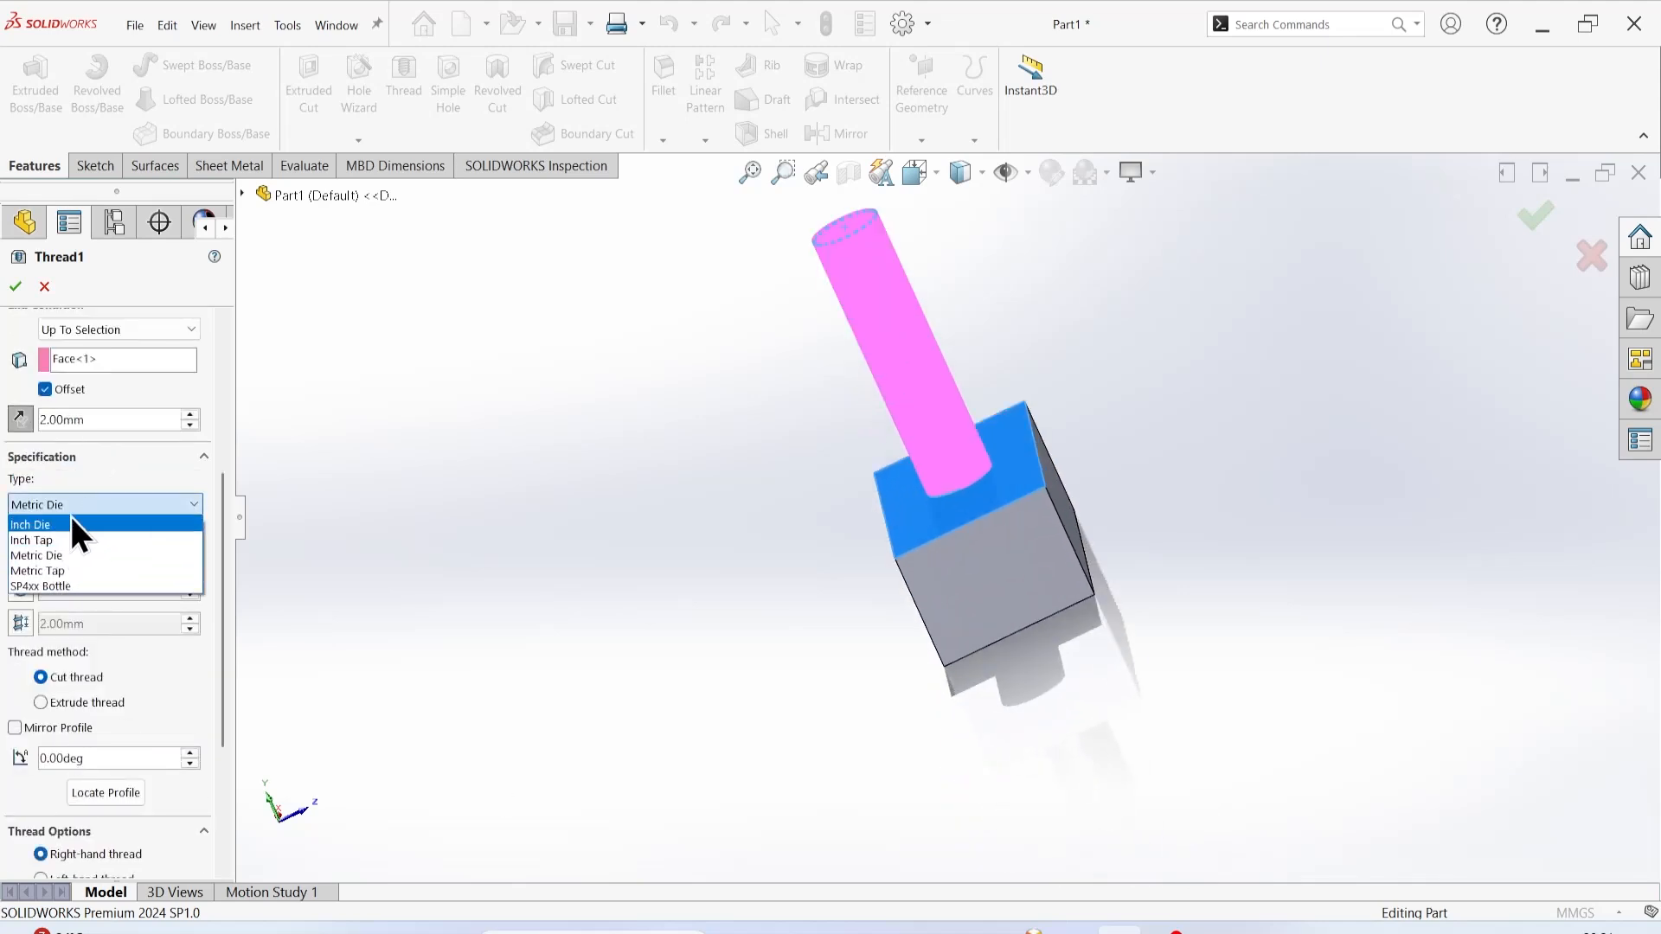
left_click(48, 506)
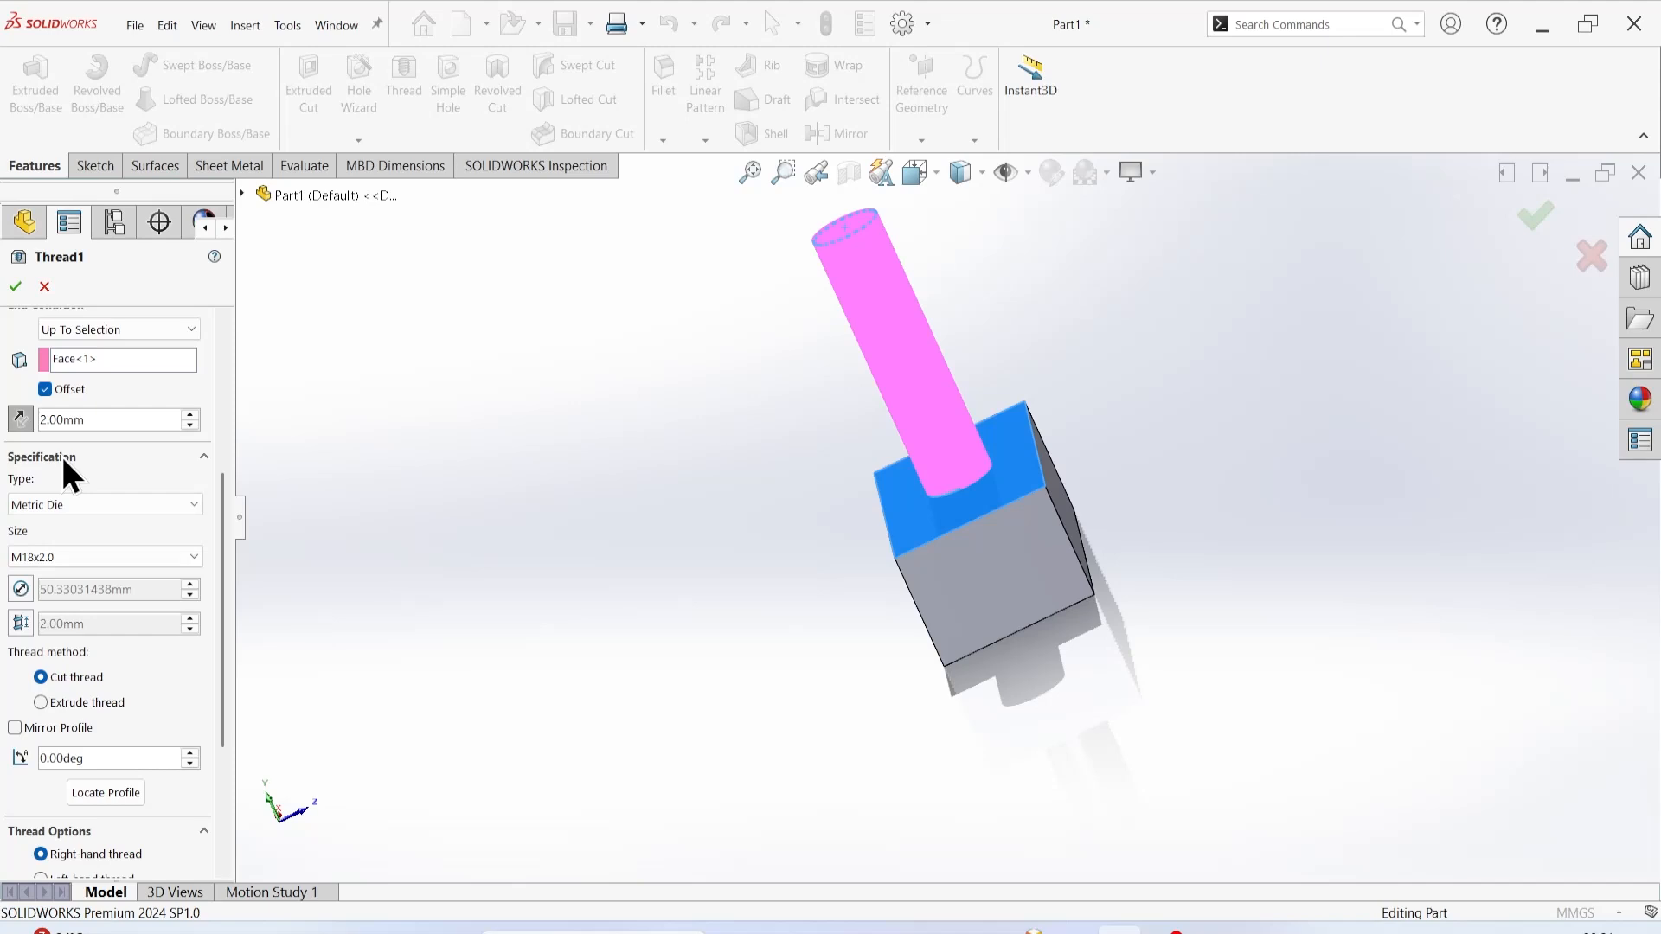
left_click(58, 507)
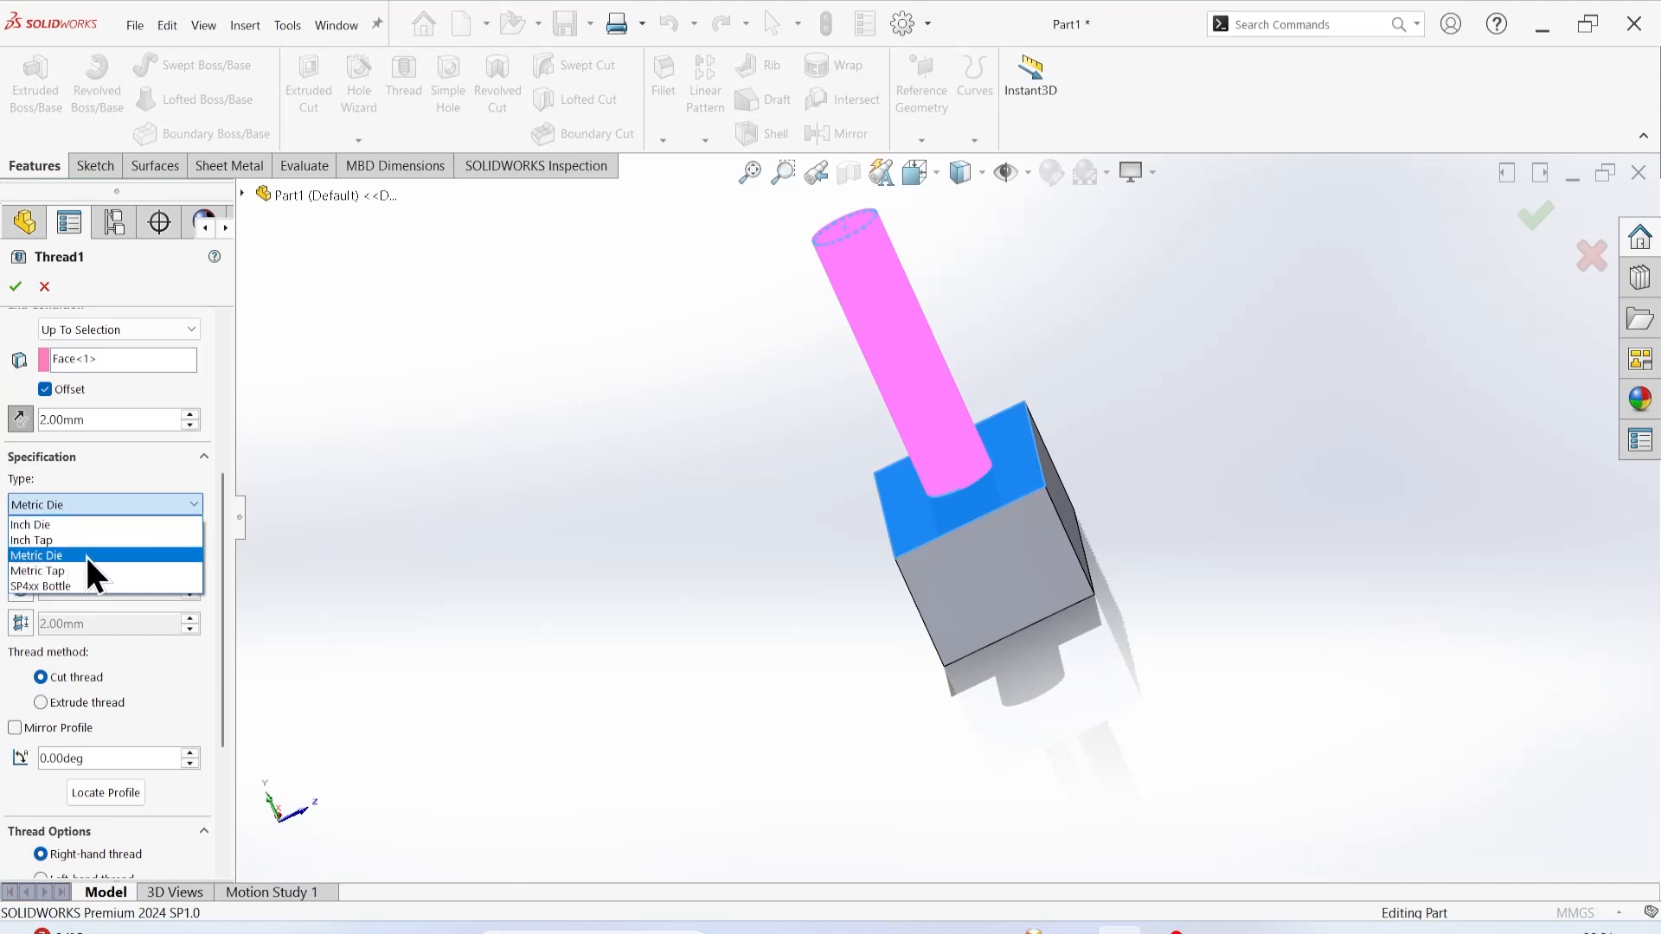
left_click(187, 510)
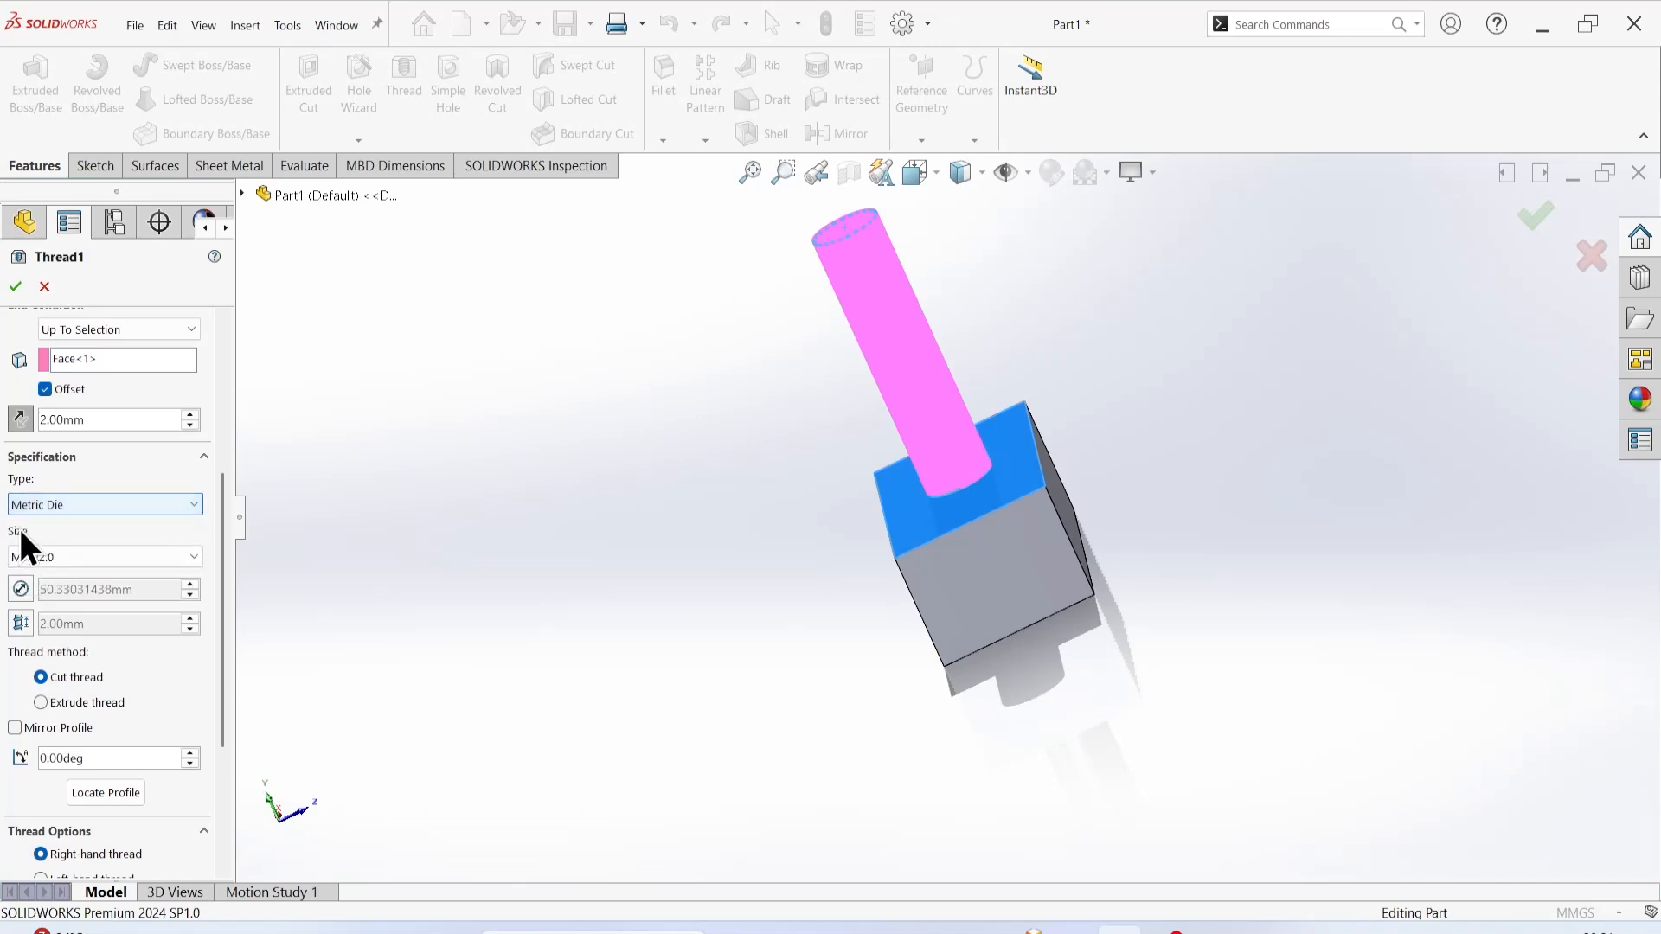
left_click(83, 556)
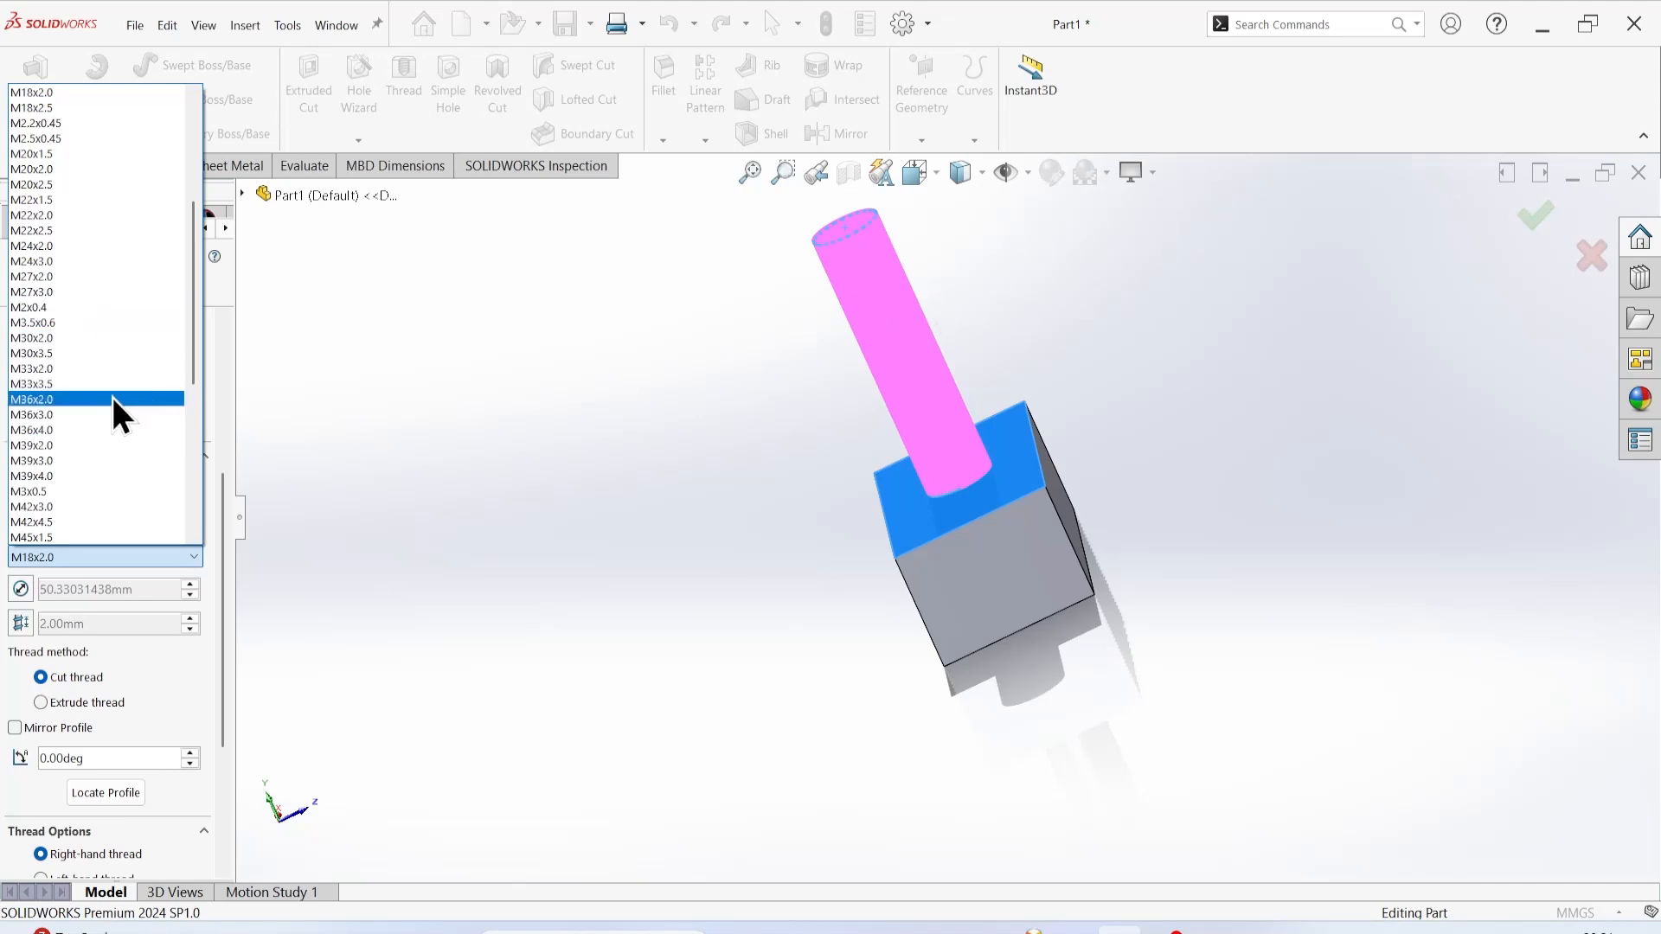
left_click(106, 560)
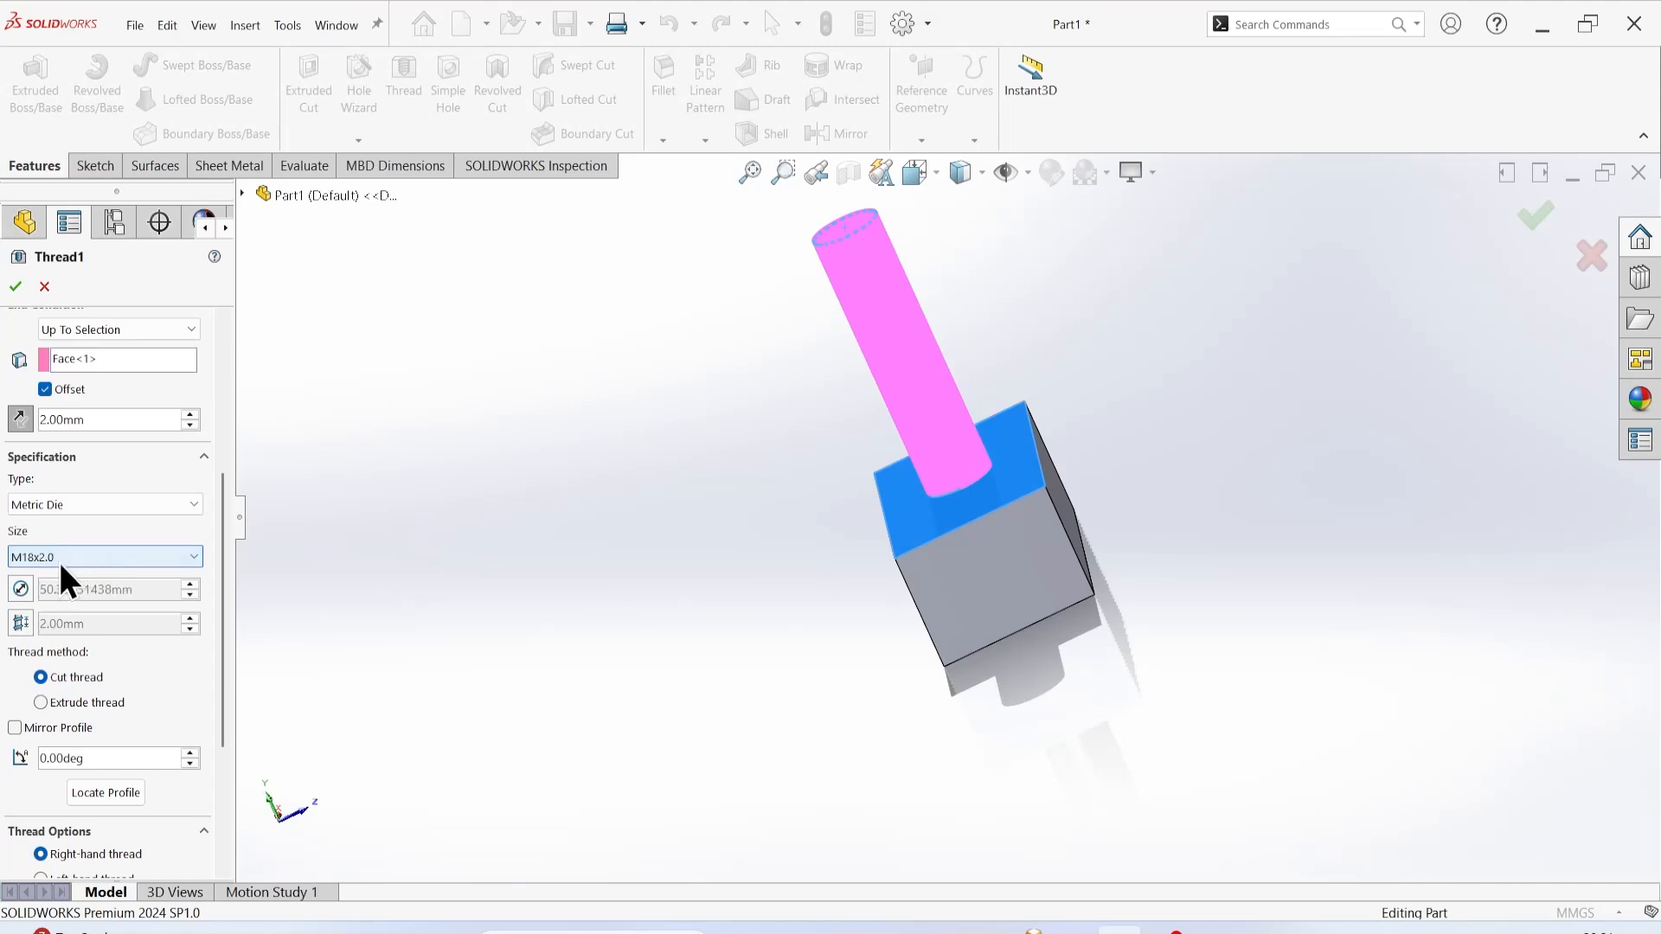
Override the thread diameter, raise it to 80.33031438 mm, check the preview around the cylinder and try to accept the change.
left_click(21, 589)
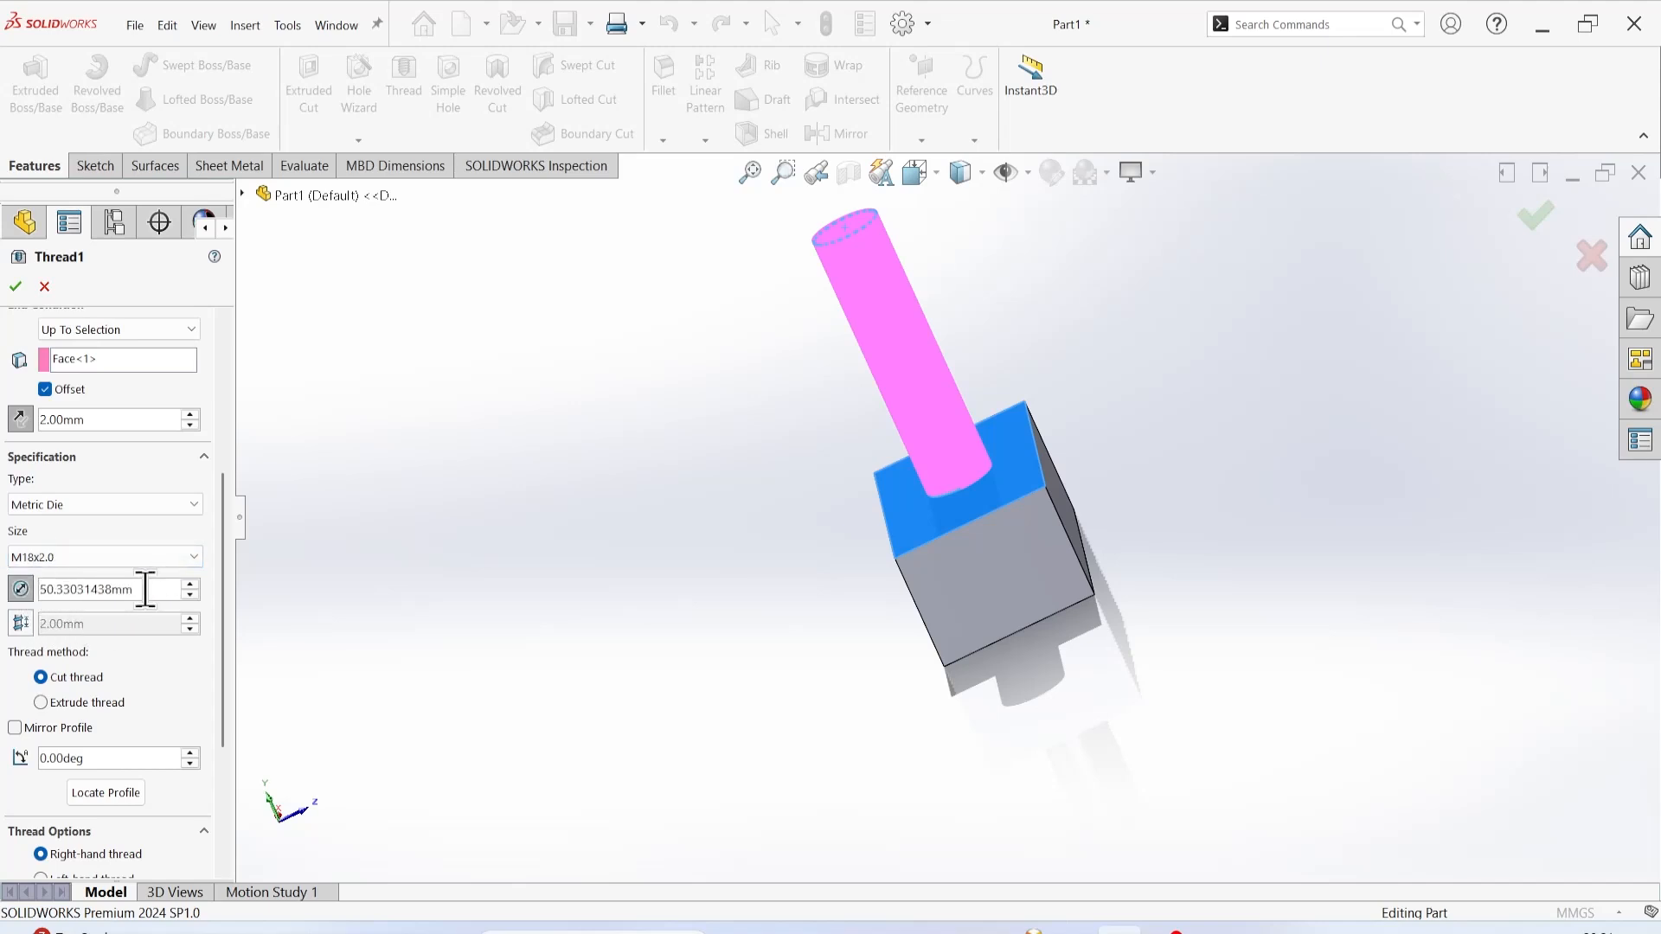
left_click(189, 584)
left_click(189, 583)
left_click(190, 584)
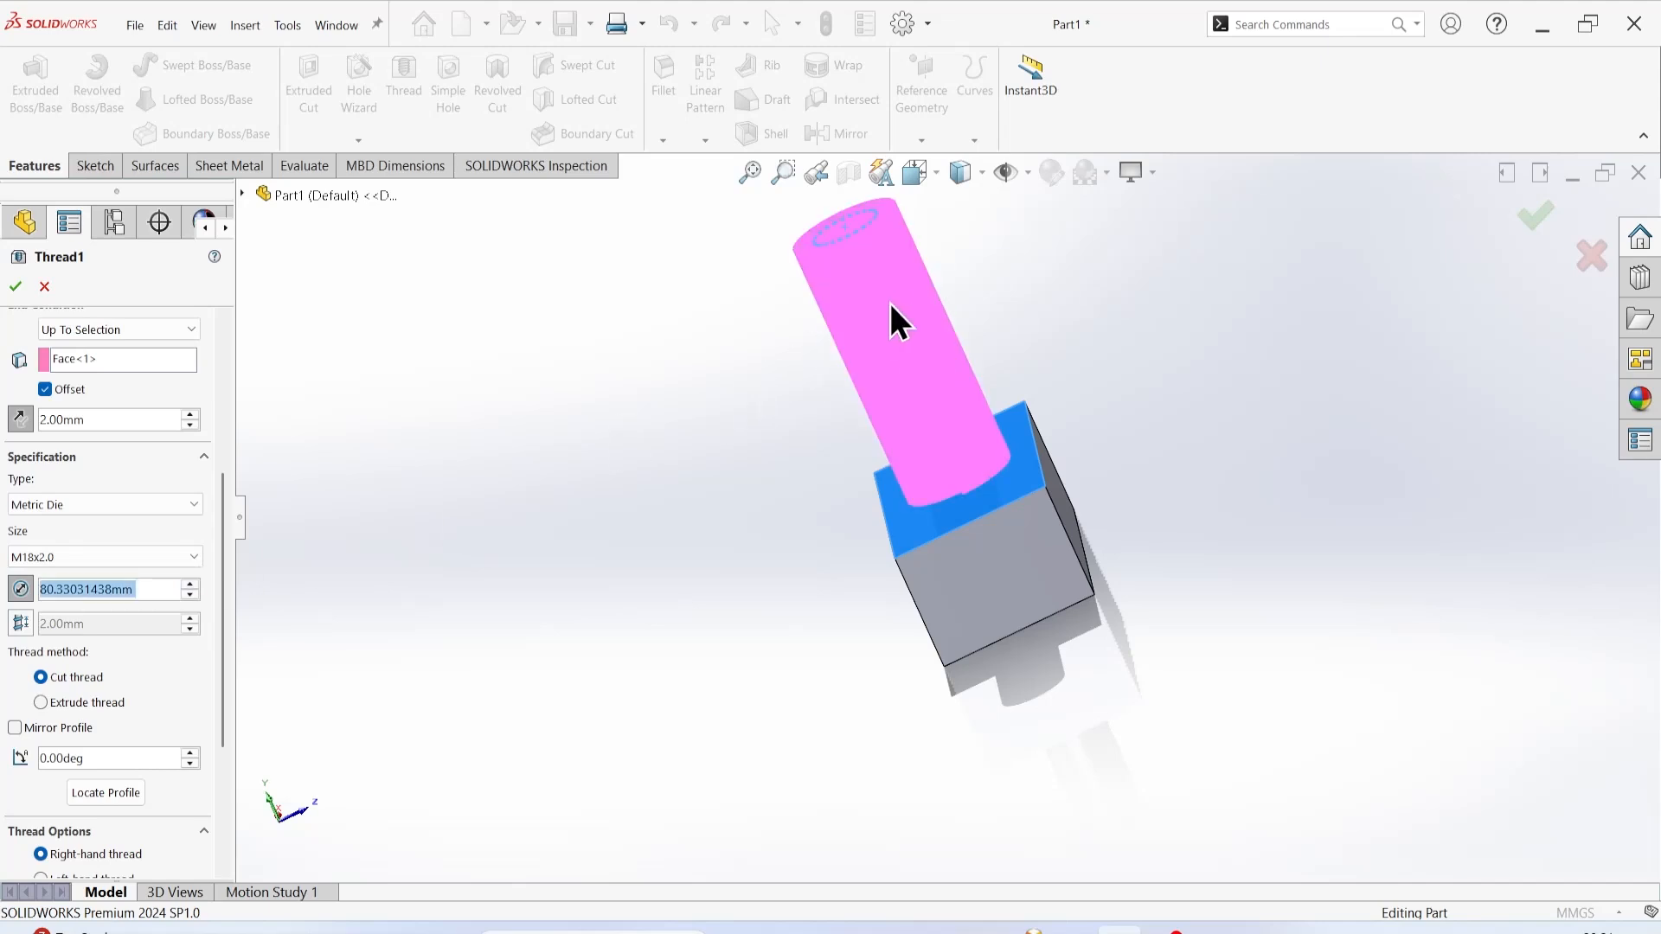
scroll(891, 255, "down", 3)
middle_click_drag(455, 422, 790, 519)
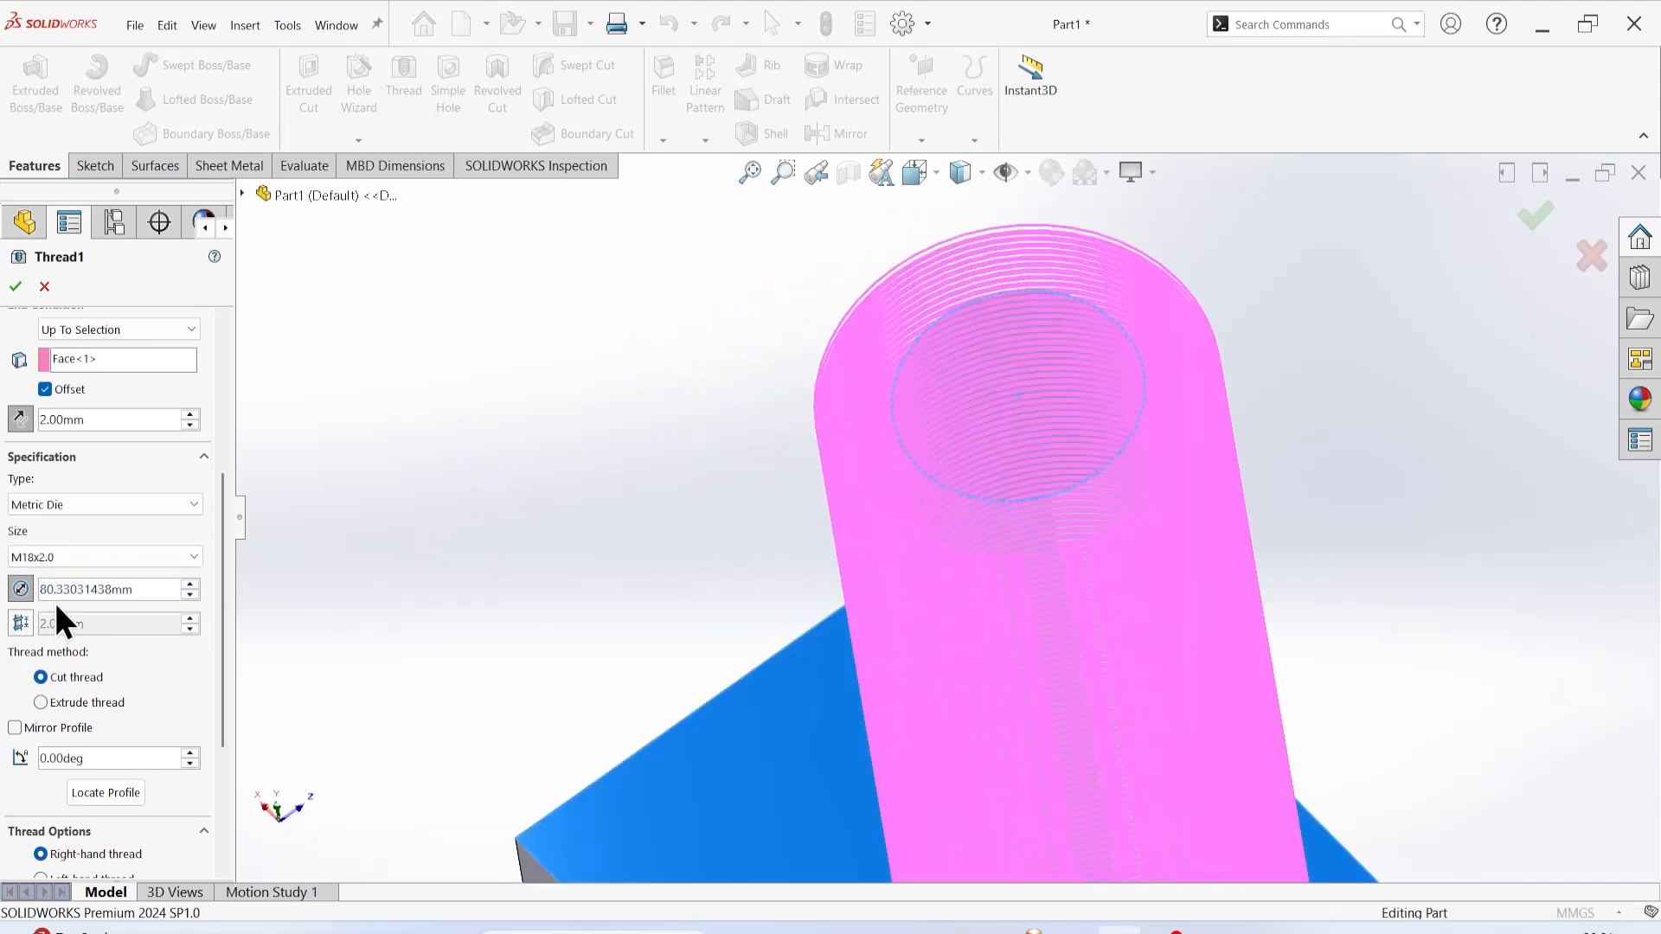
left_click(16, 287)
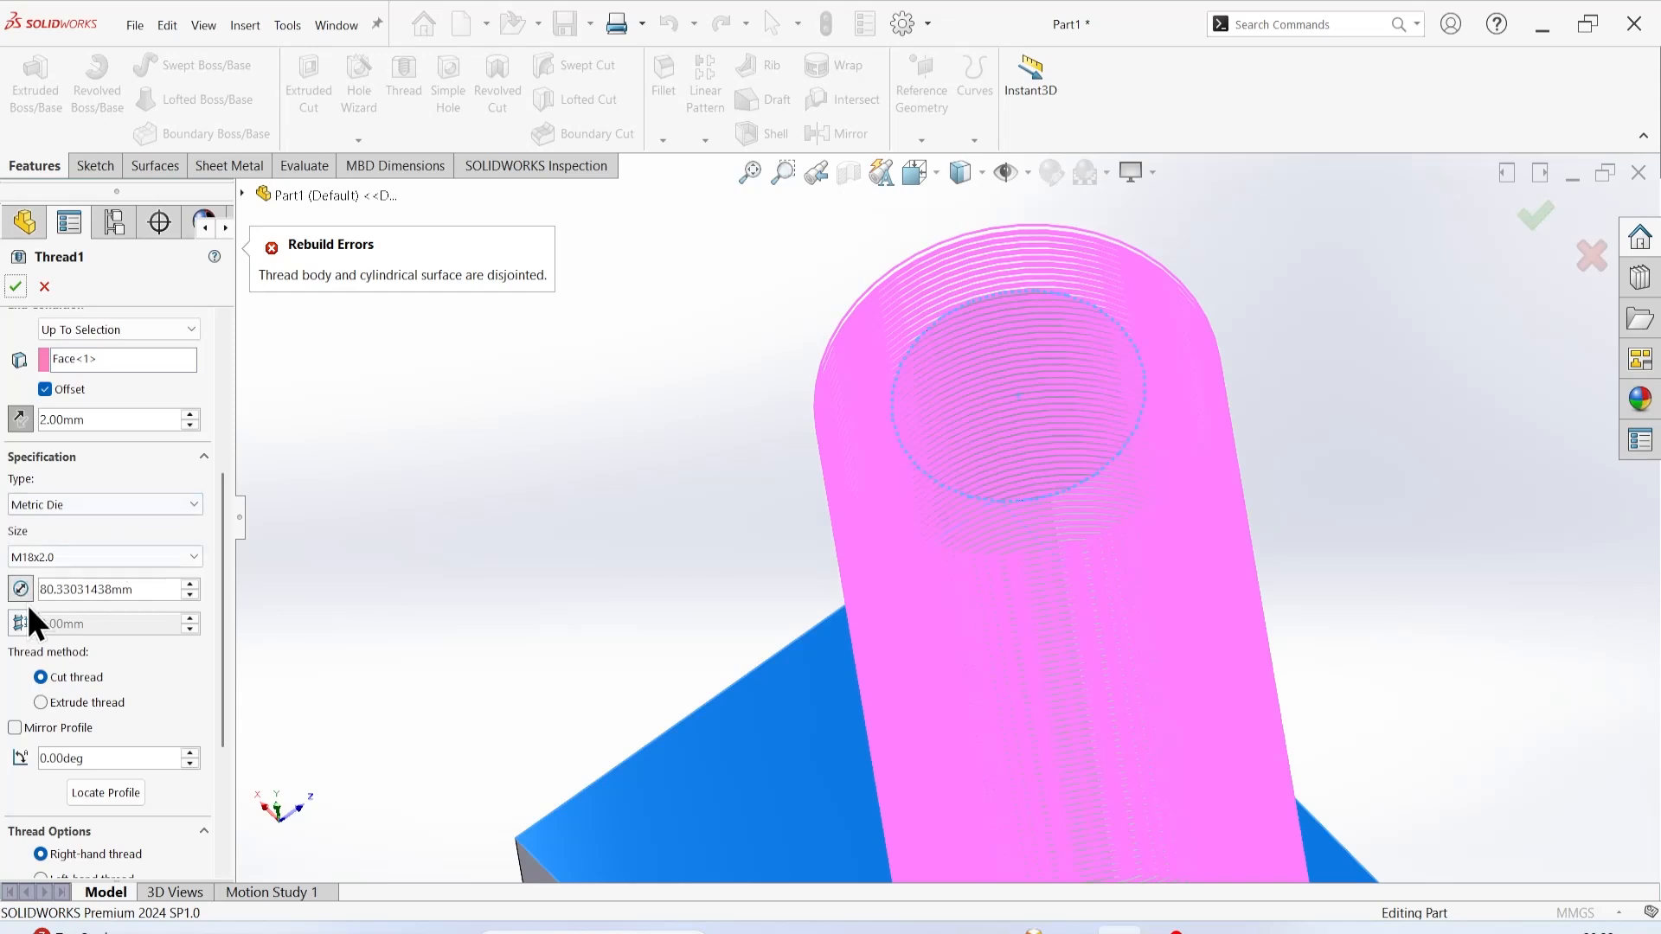
Change the thread's size specification to M60x1.5.
left_click(65, 555)
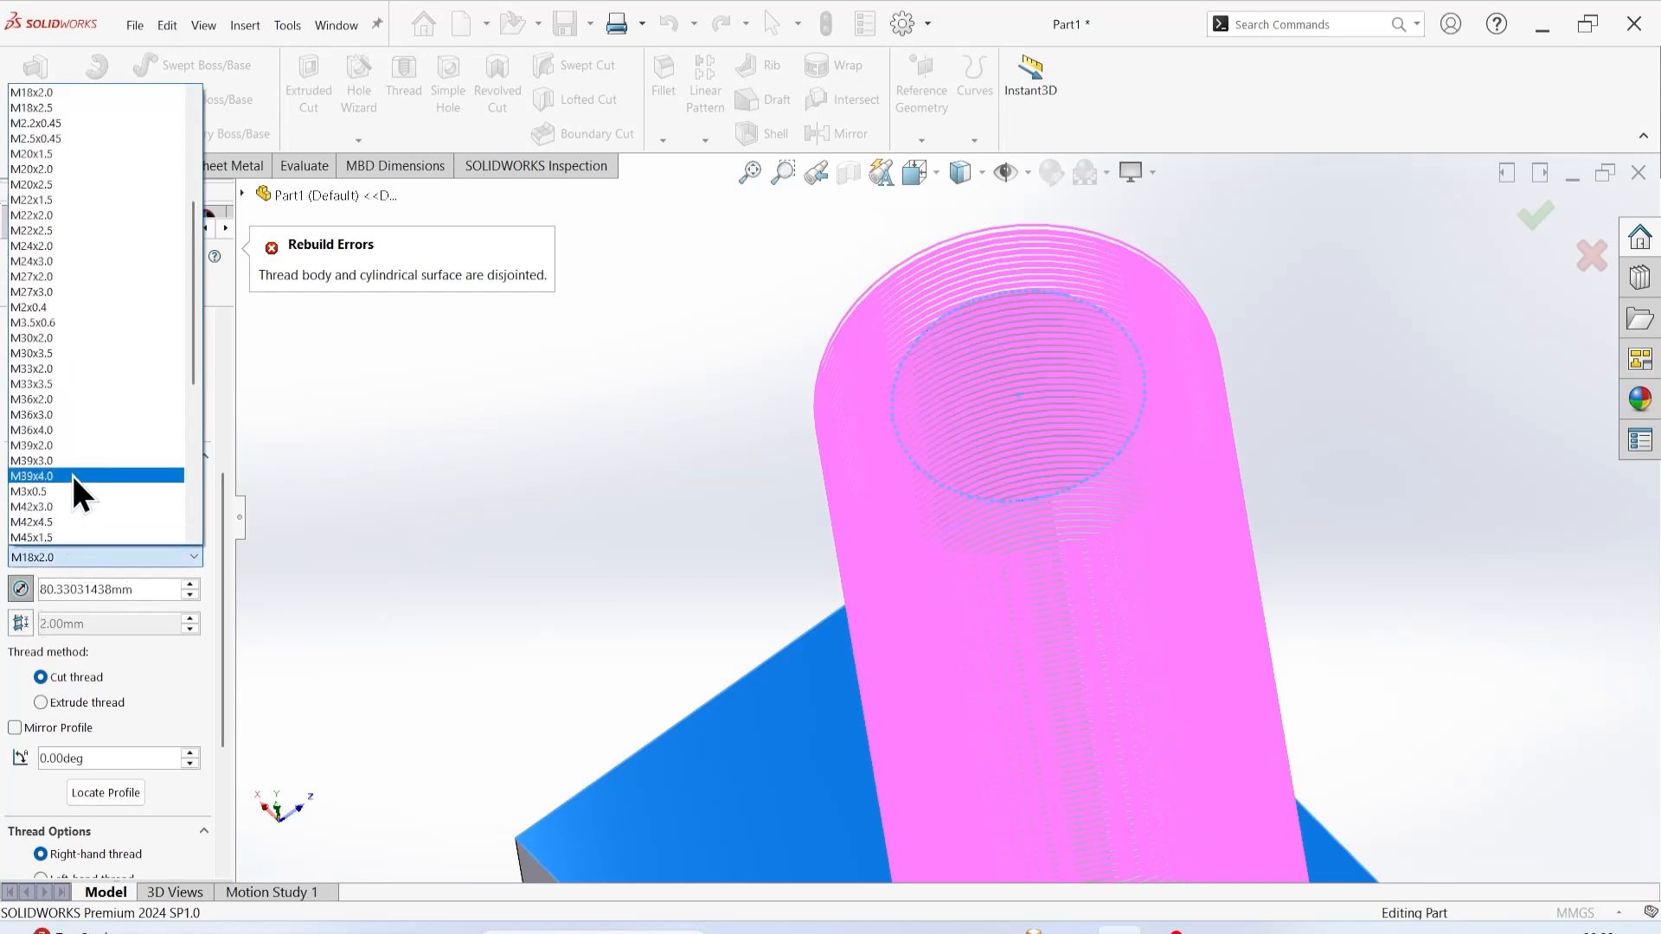
scroll(71, 472, "down", 3)
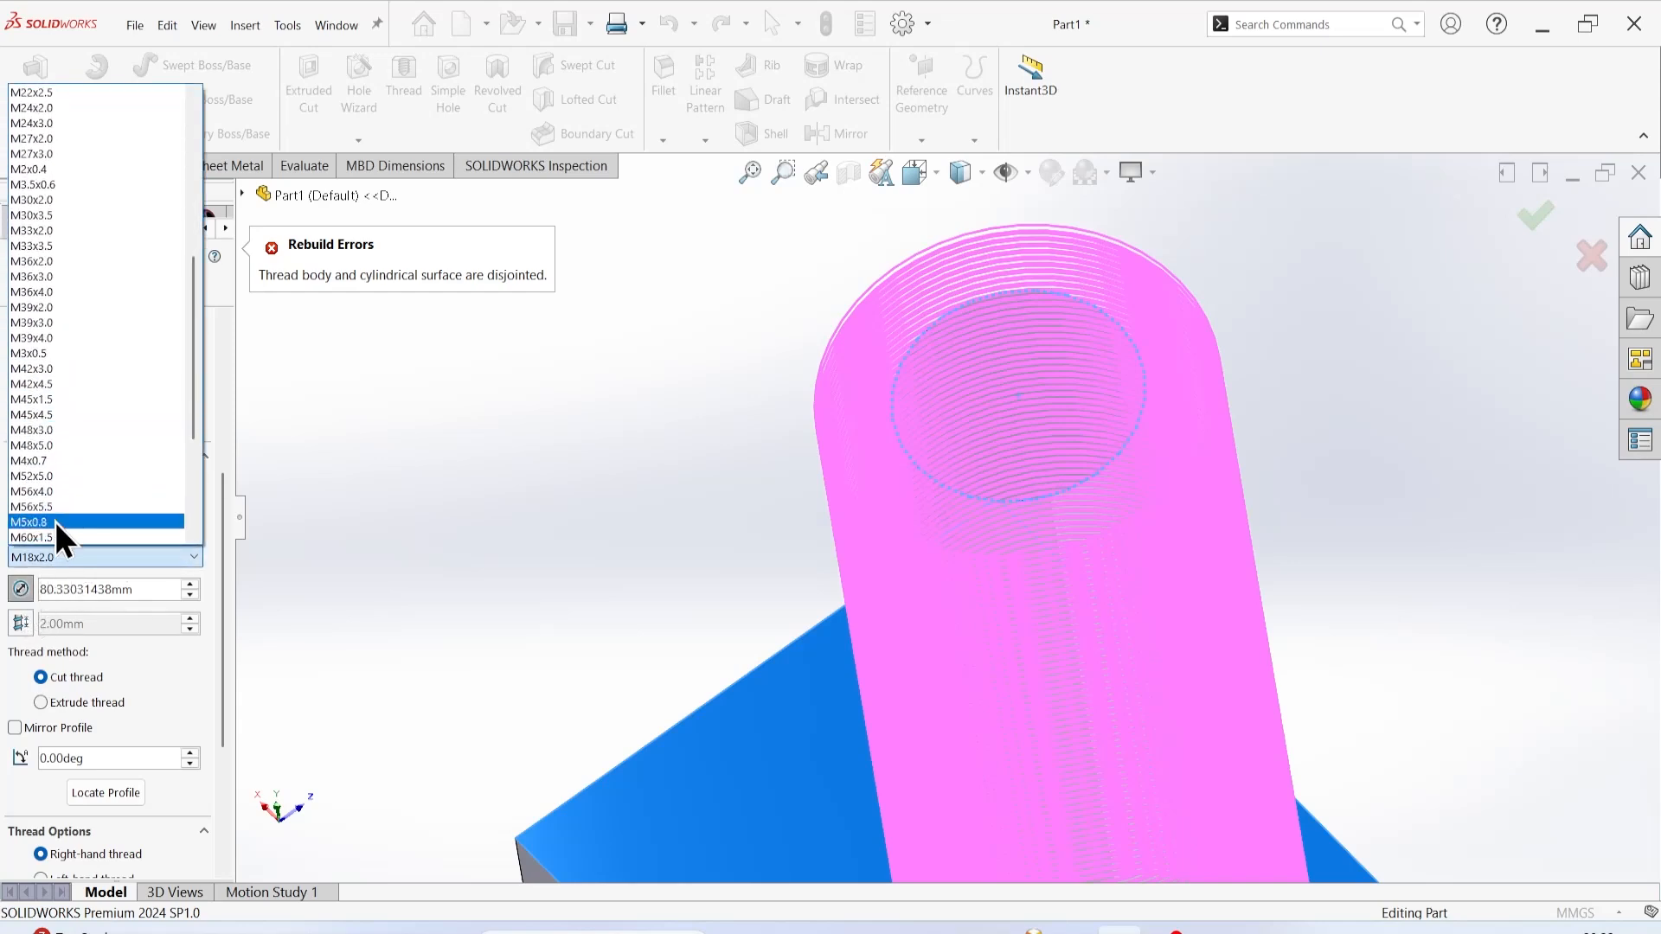
scroll(53, 522, "down", 3)
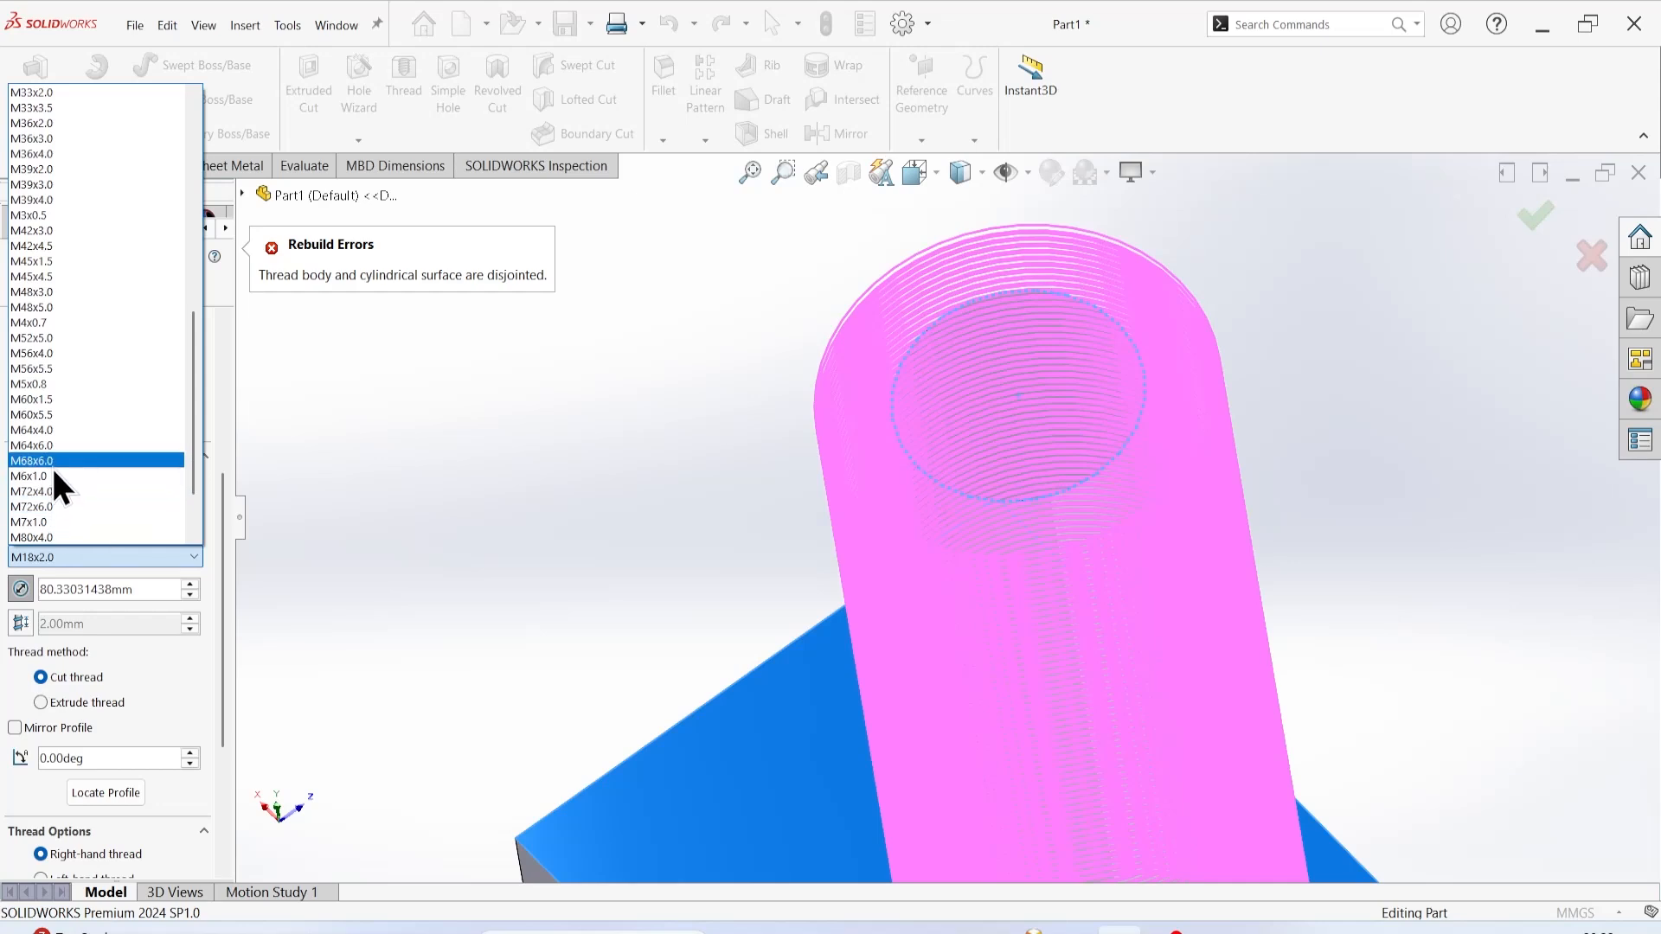
left_click(73, 401)
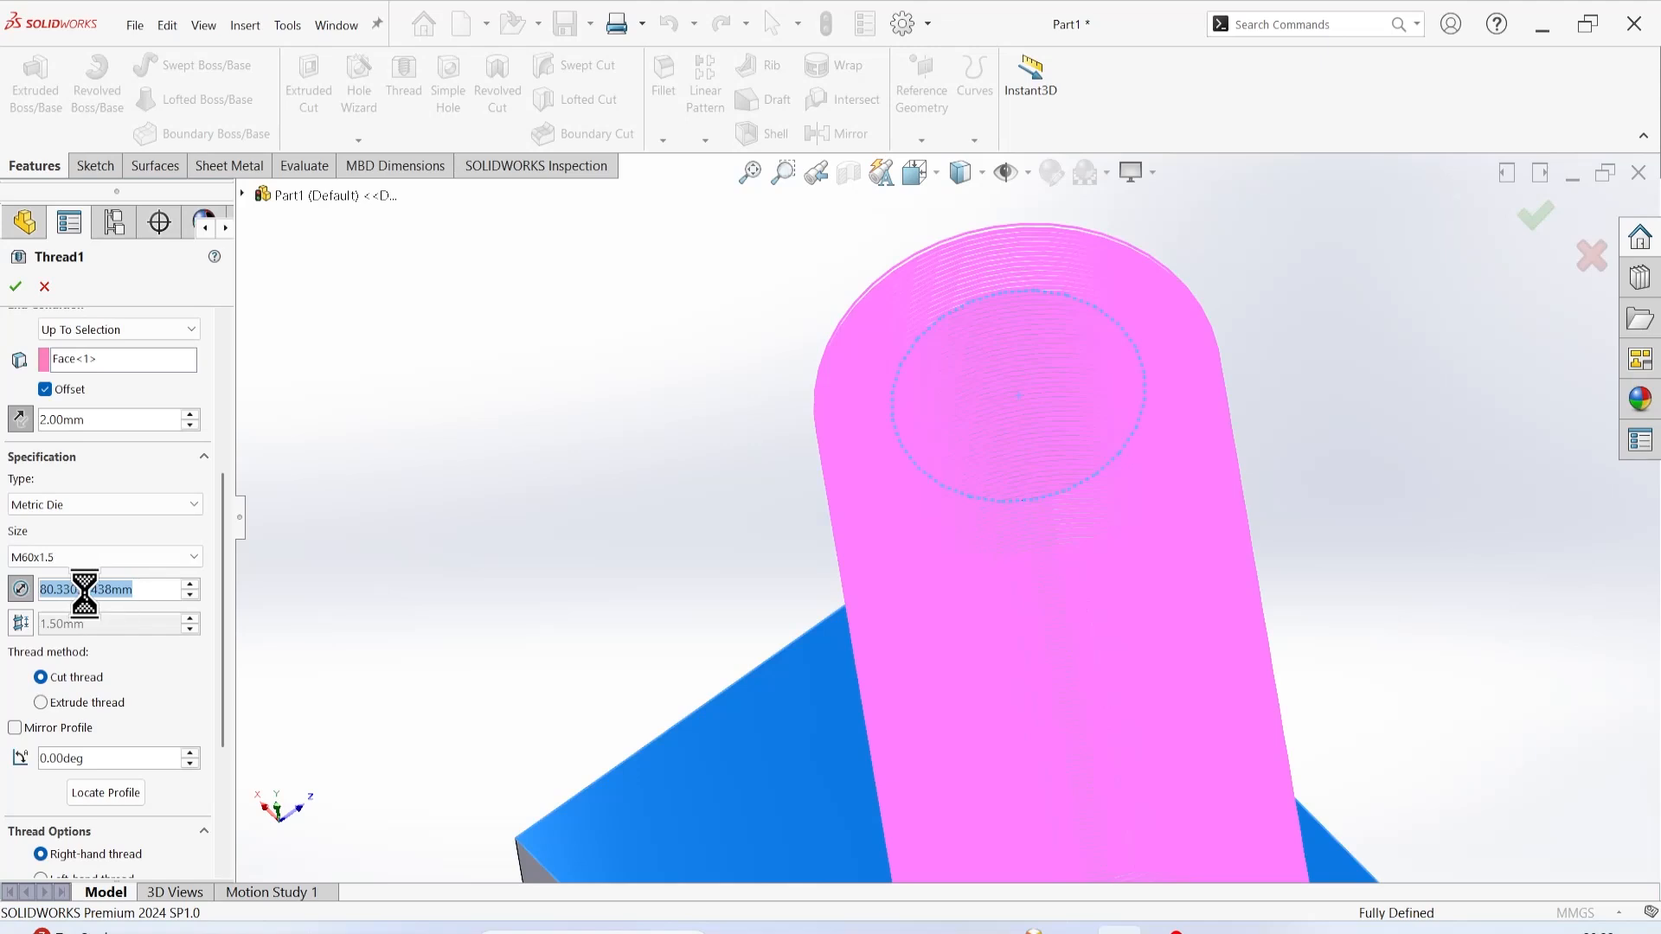
Set the overridden thread diameter to 60 mm and try to accept the thread.
type("60")
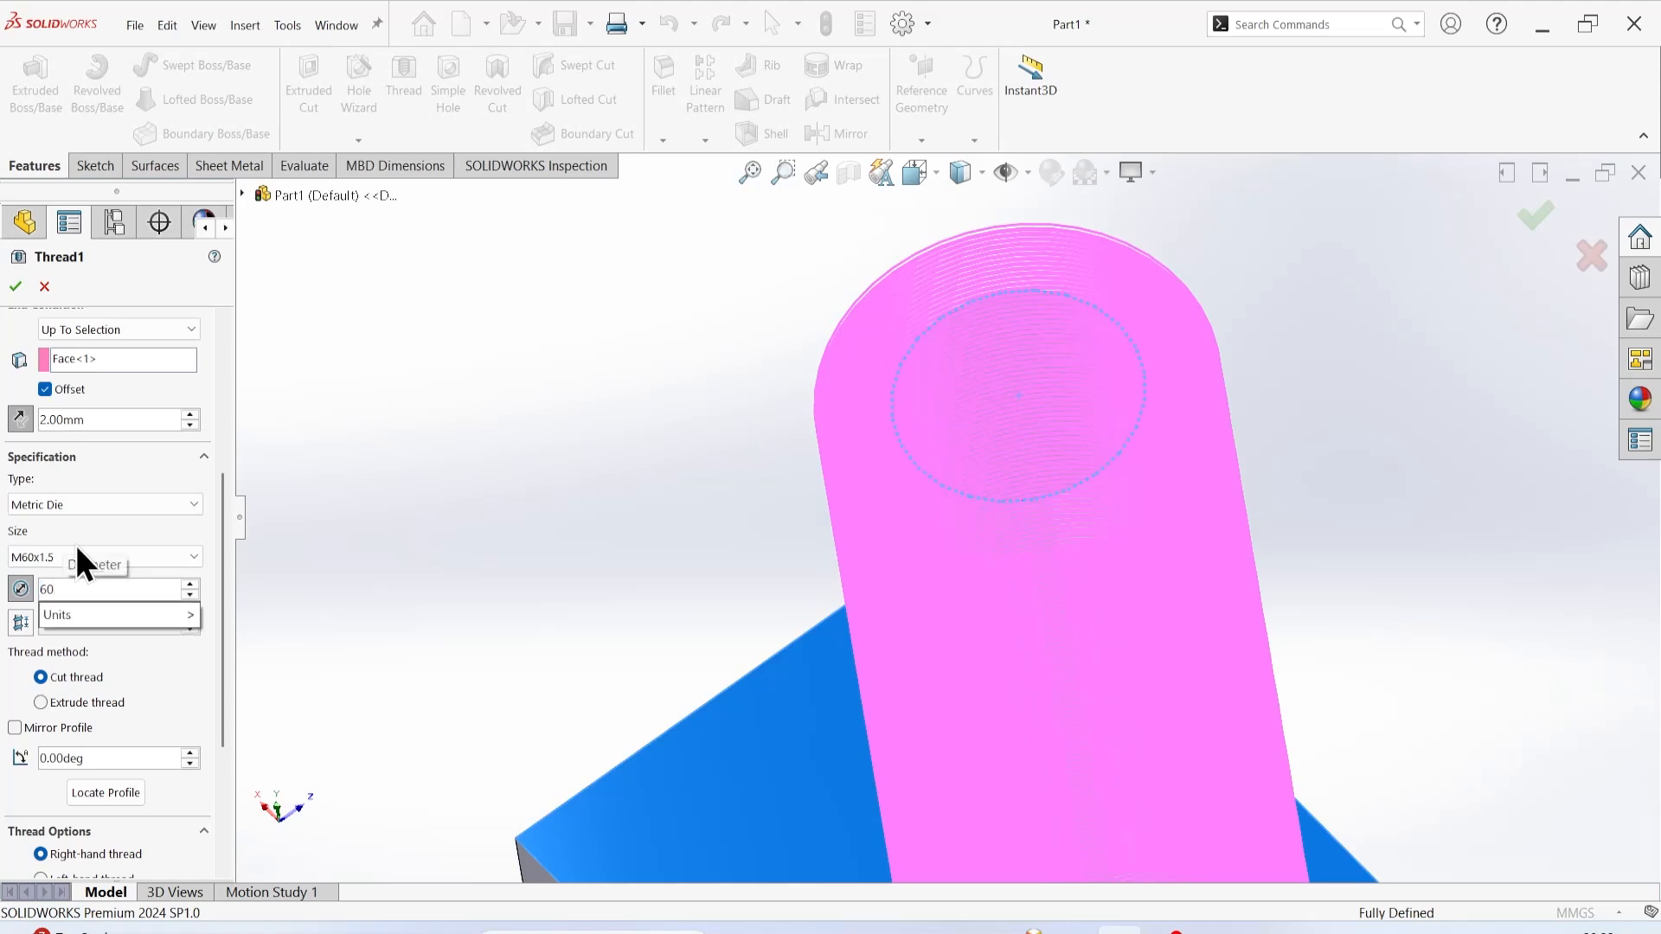
left_click(14, 285)
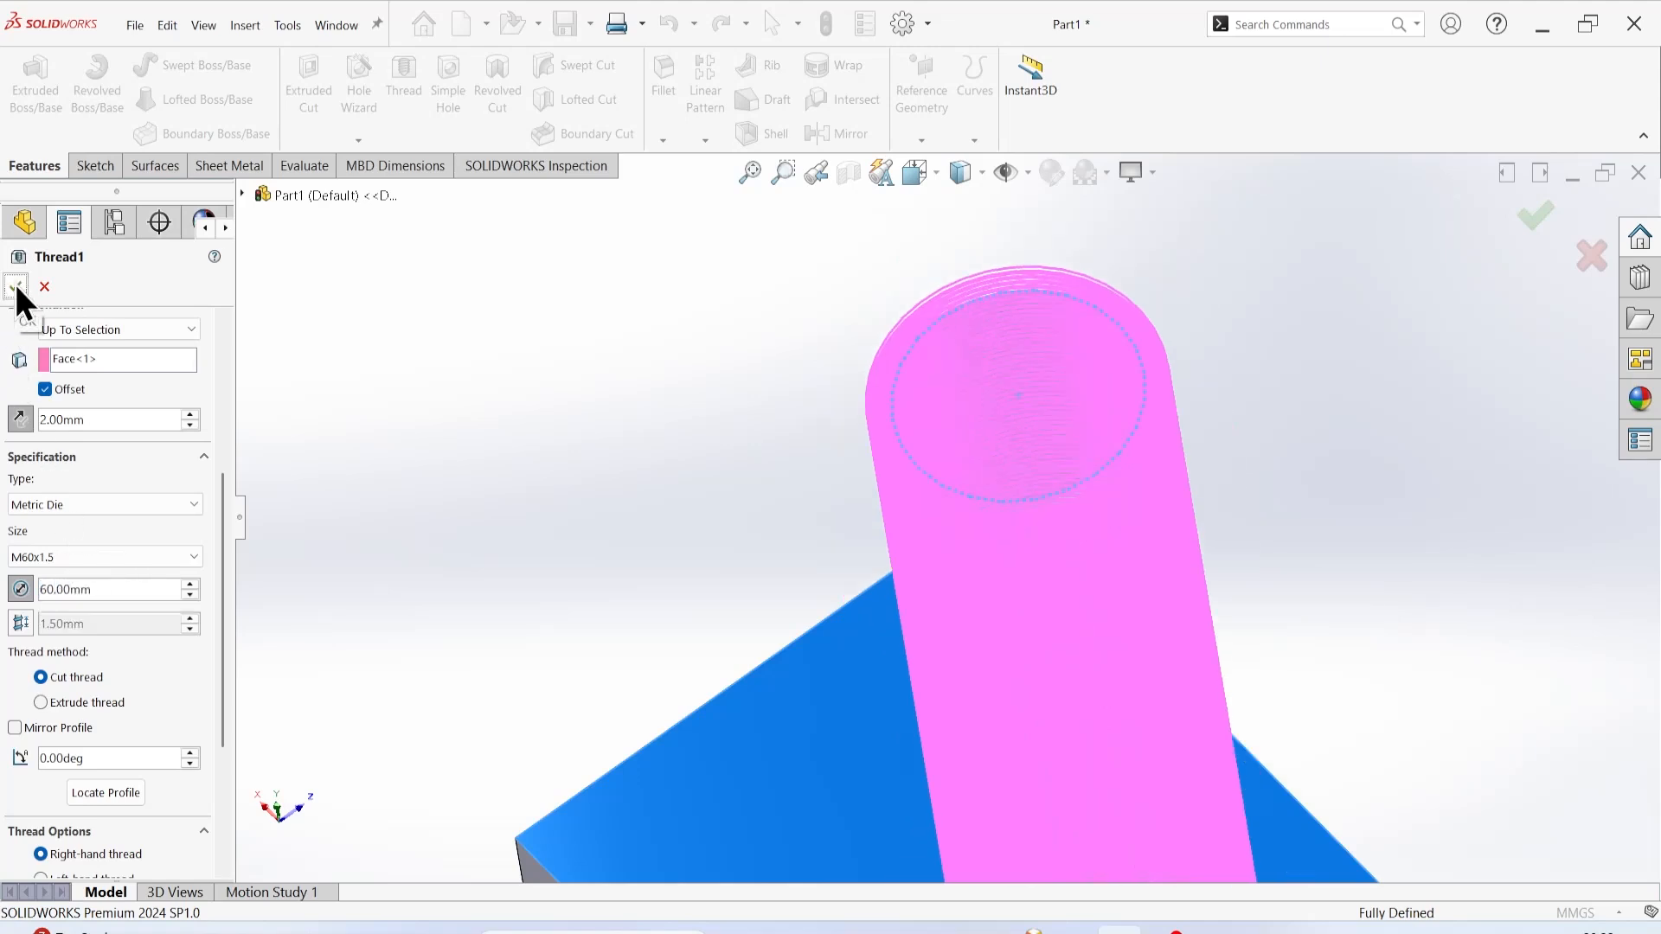
left_click(15, 287)
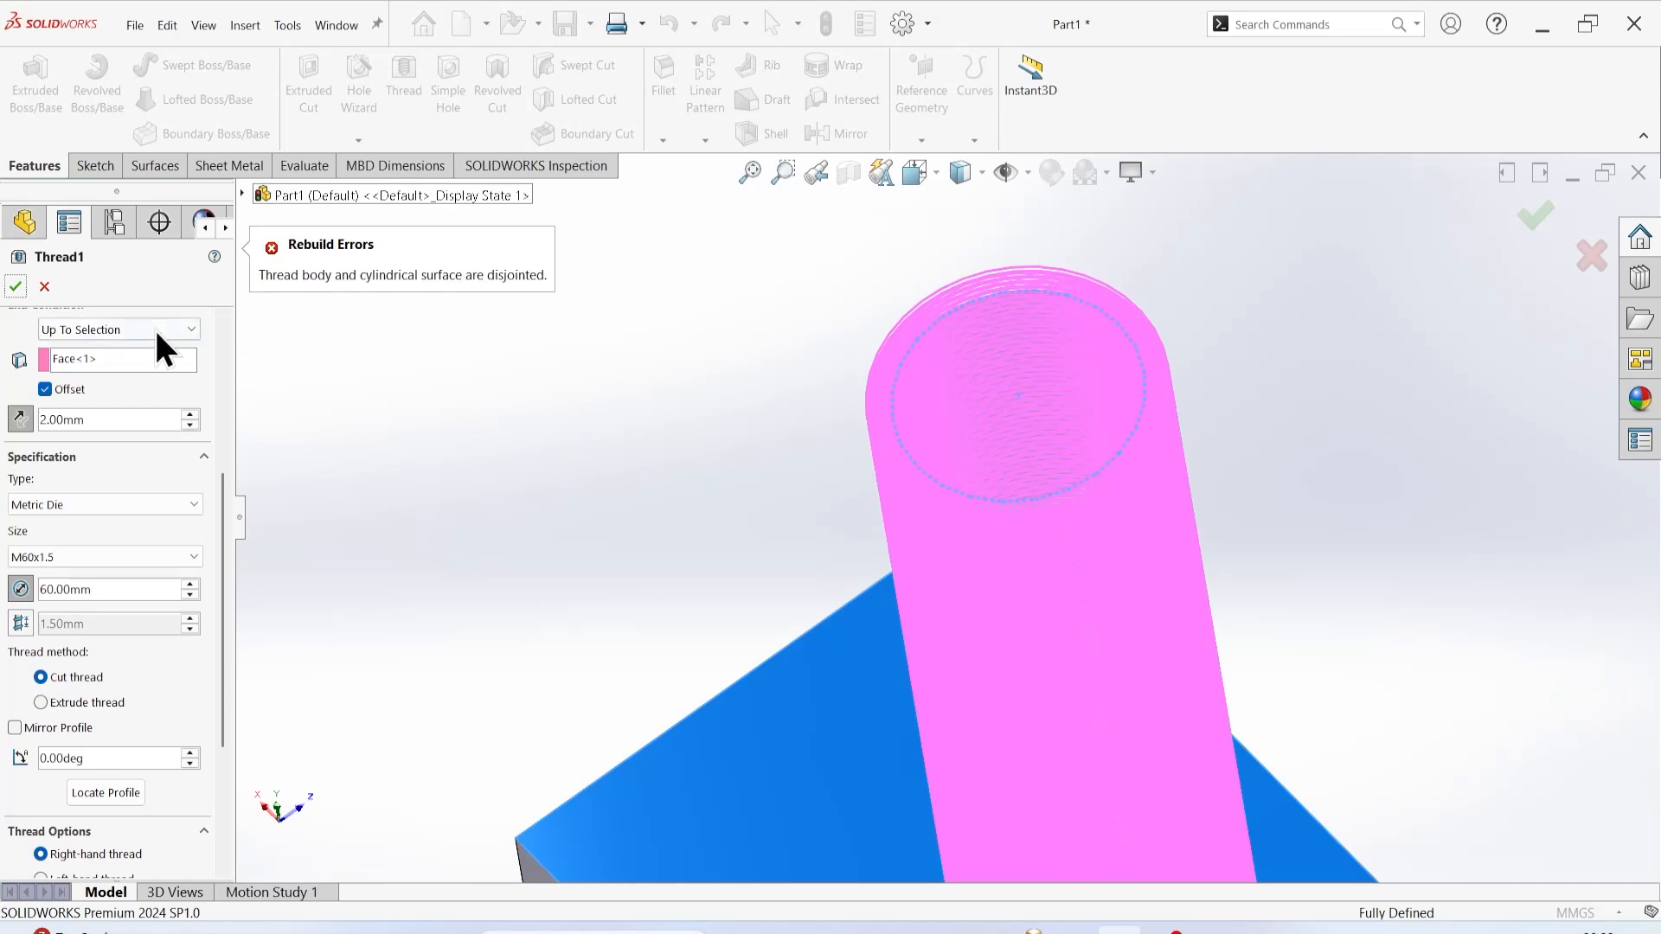
Examine the thread preview against the cylinder's top edge, close up and from several angles.
middle_click_drag(791, 571, 1067, 573)
scroll(1069, 578, "up", 3)
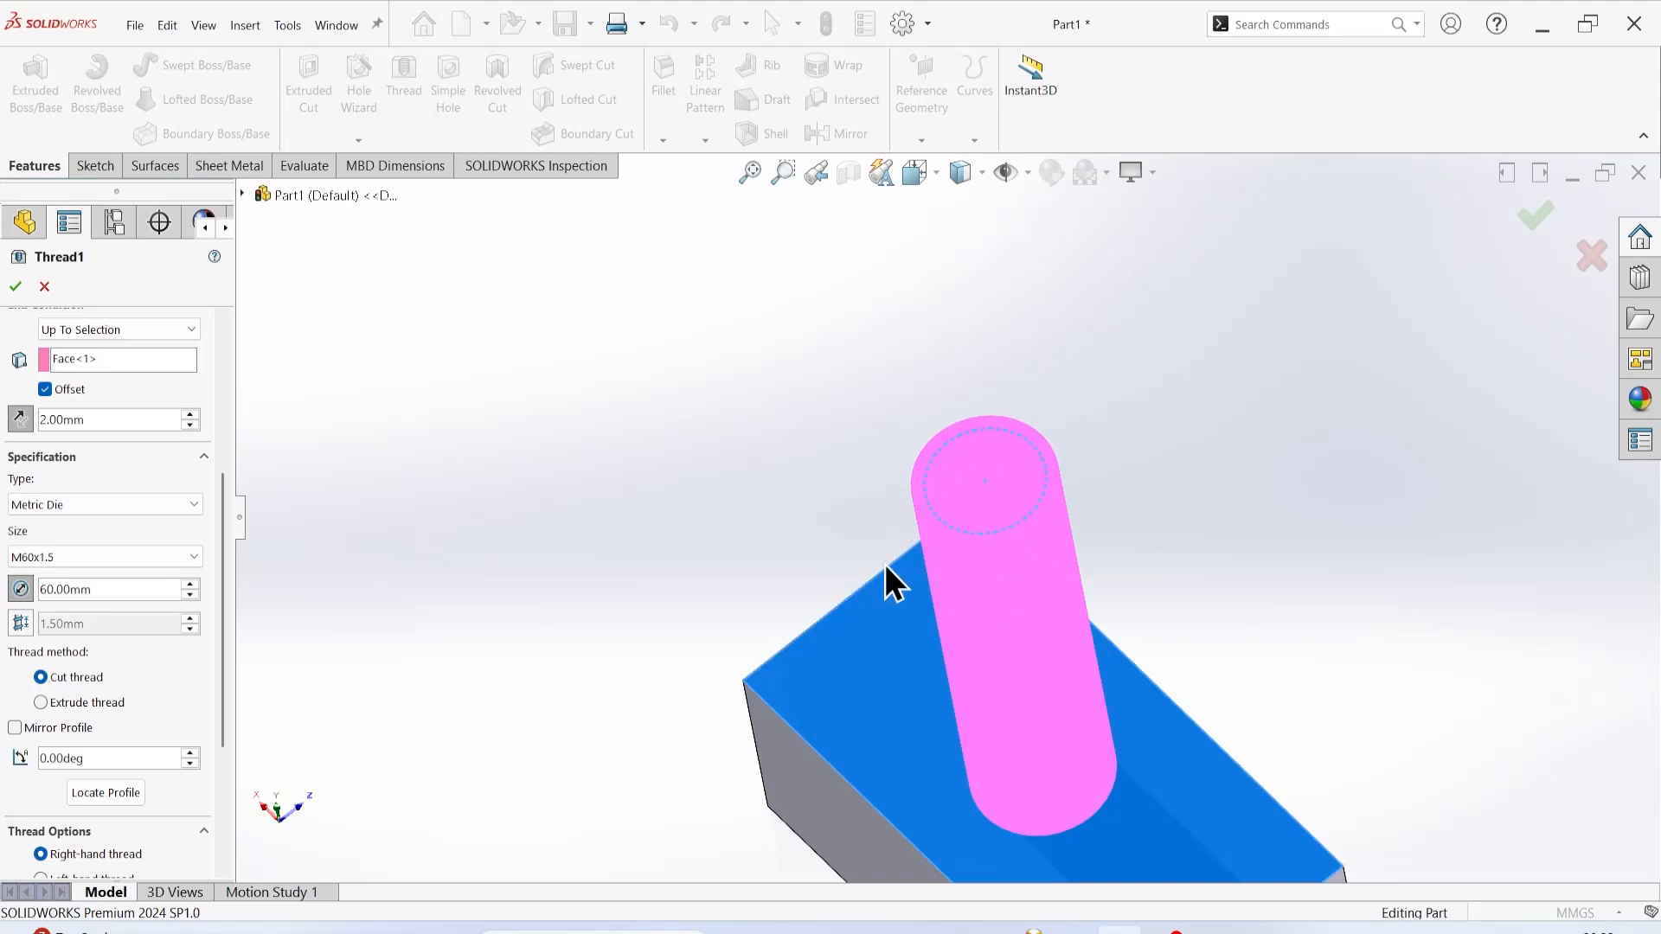
middle_click_drag(885, 567, 952, 658)
scroll(1066, 666, "down", 3)
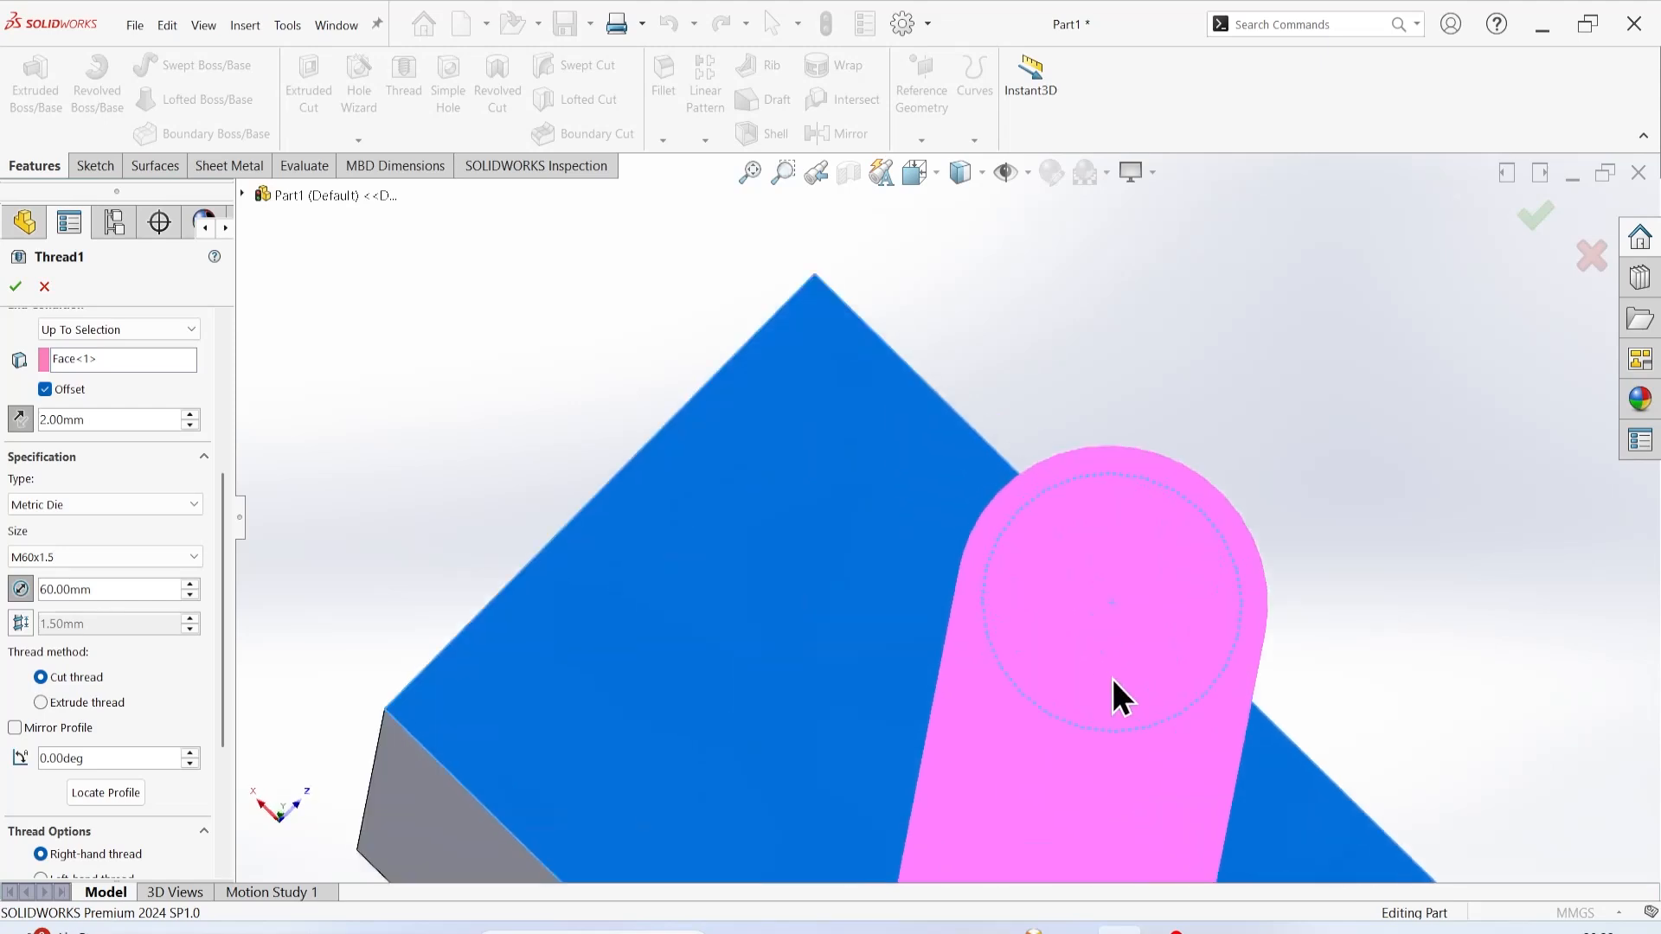
scroll(1121, 692, "down", 3)
middle_click_drag(1365, 717, 1342, 653)
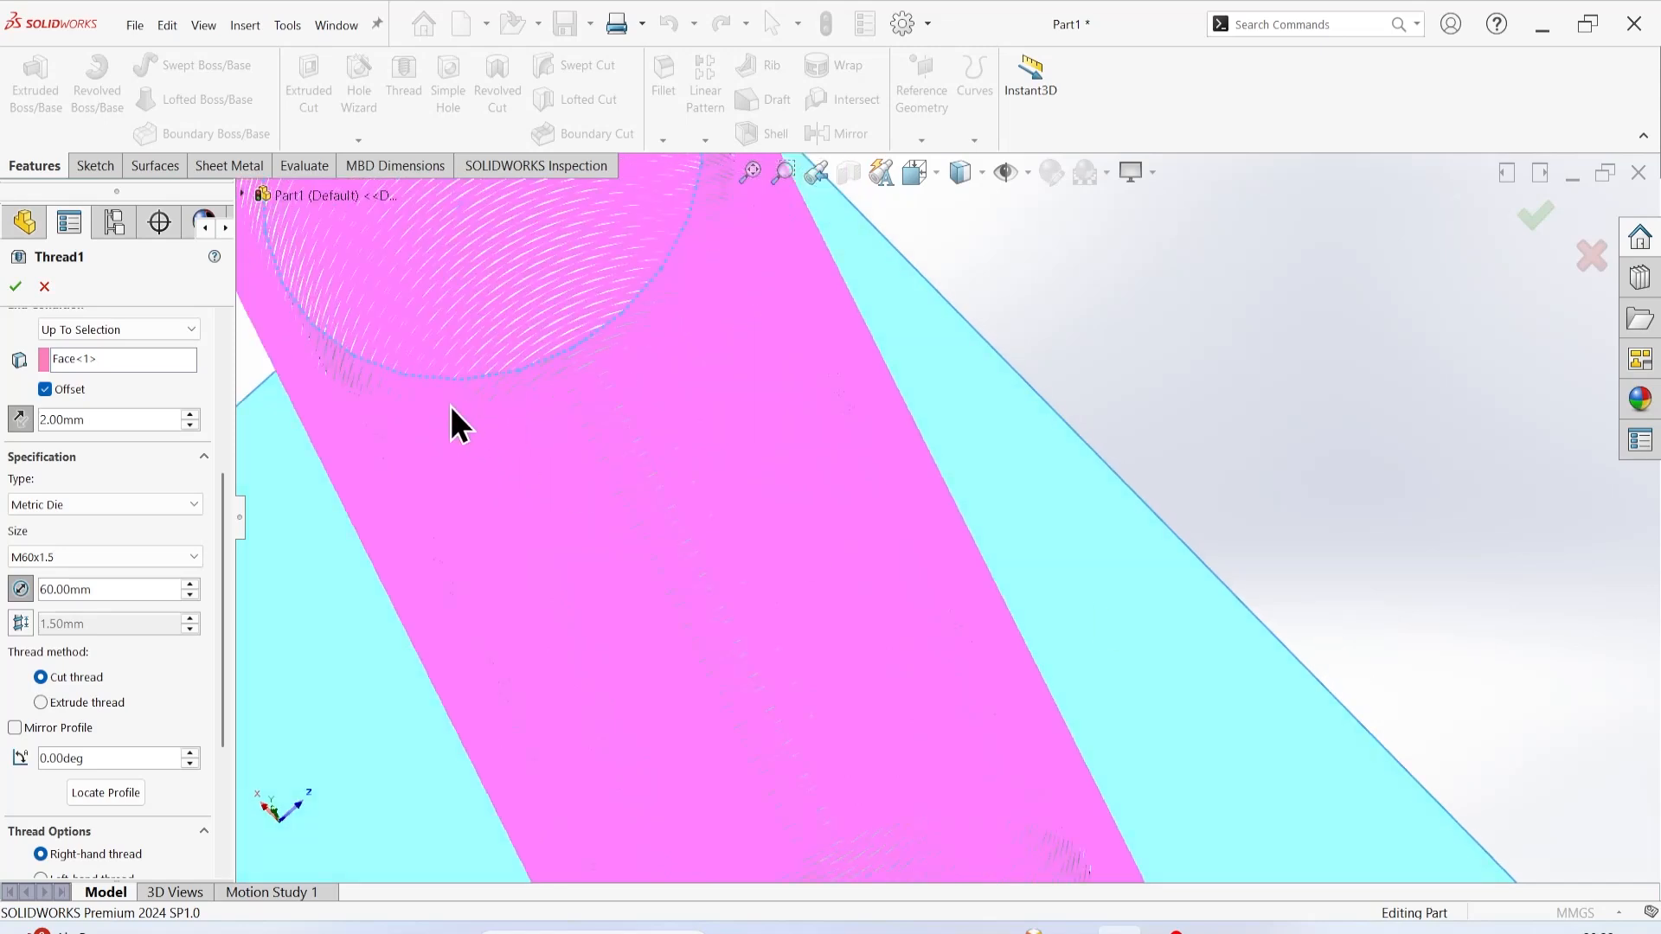
middle_click_drag(385, 413, 407, 426)
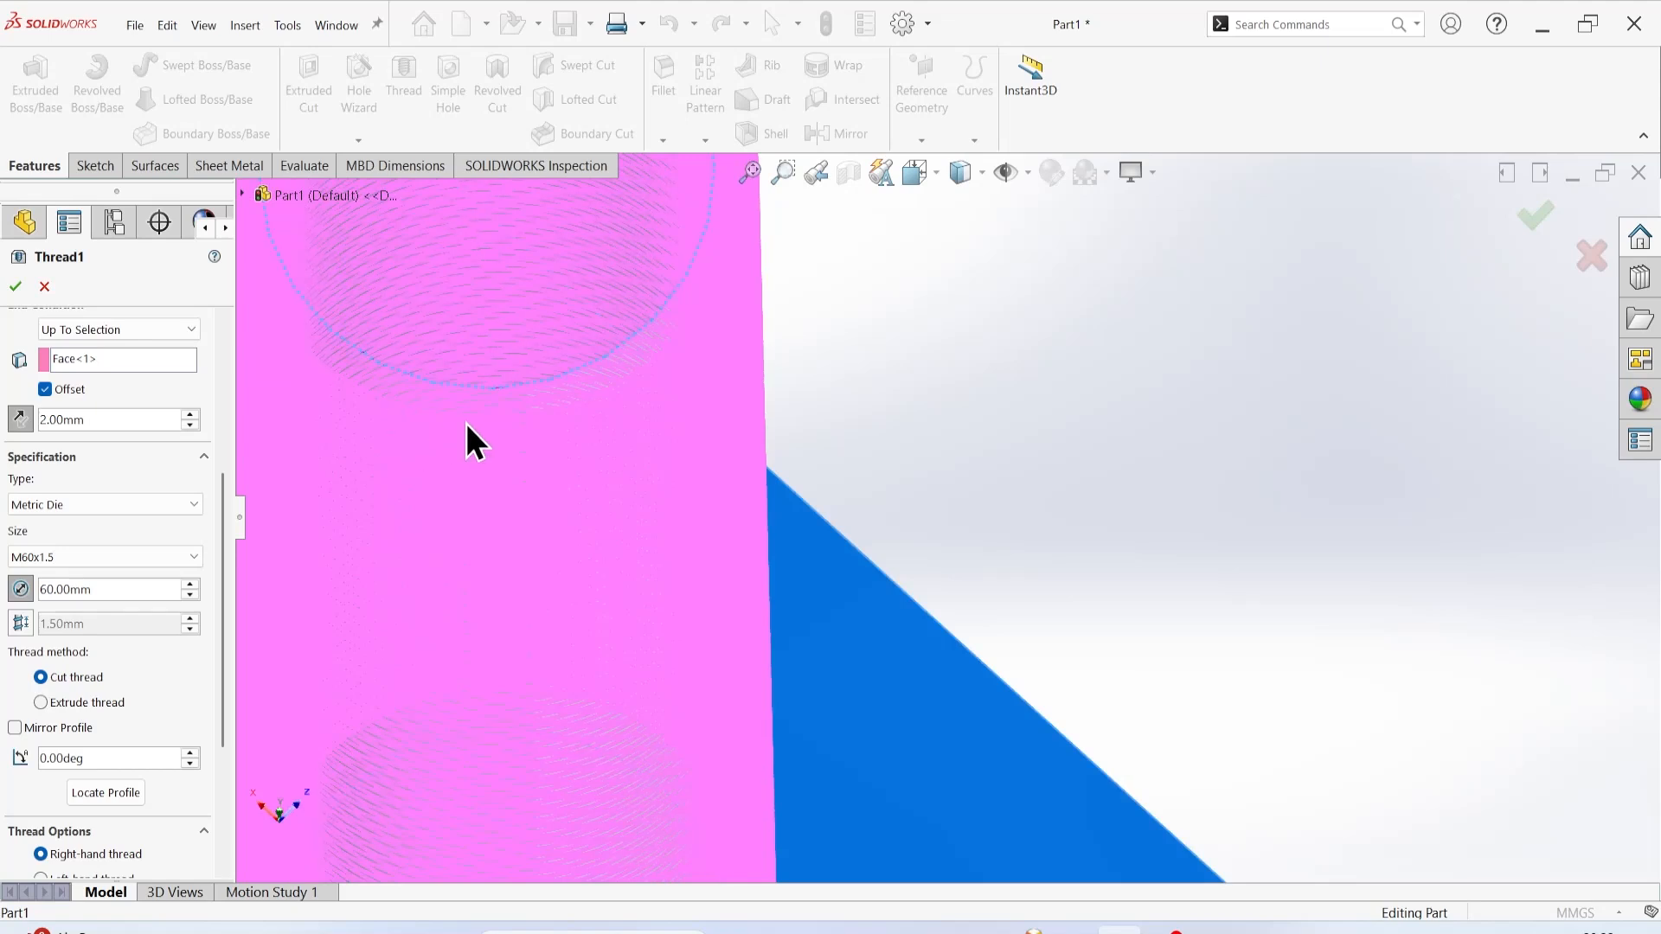
Turn off the thread's diameter override and accept the M60x1.5 thread.
scroll(500, 477, "up", 6)
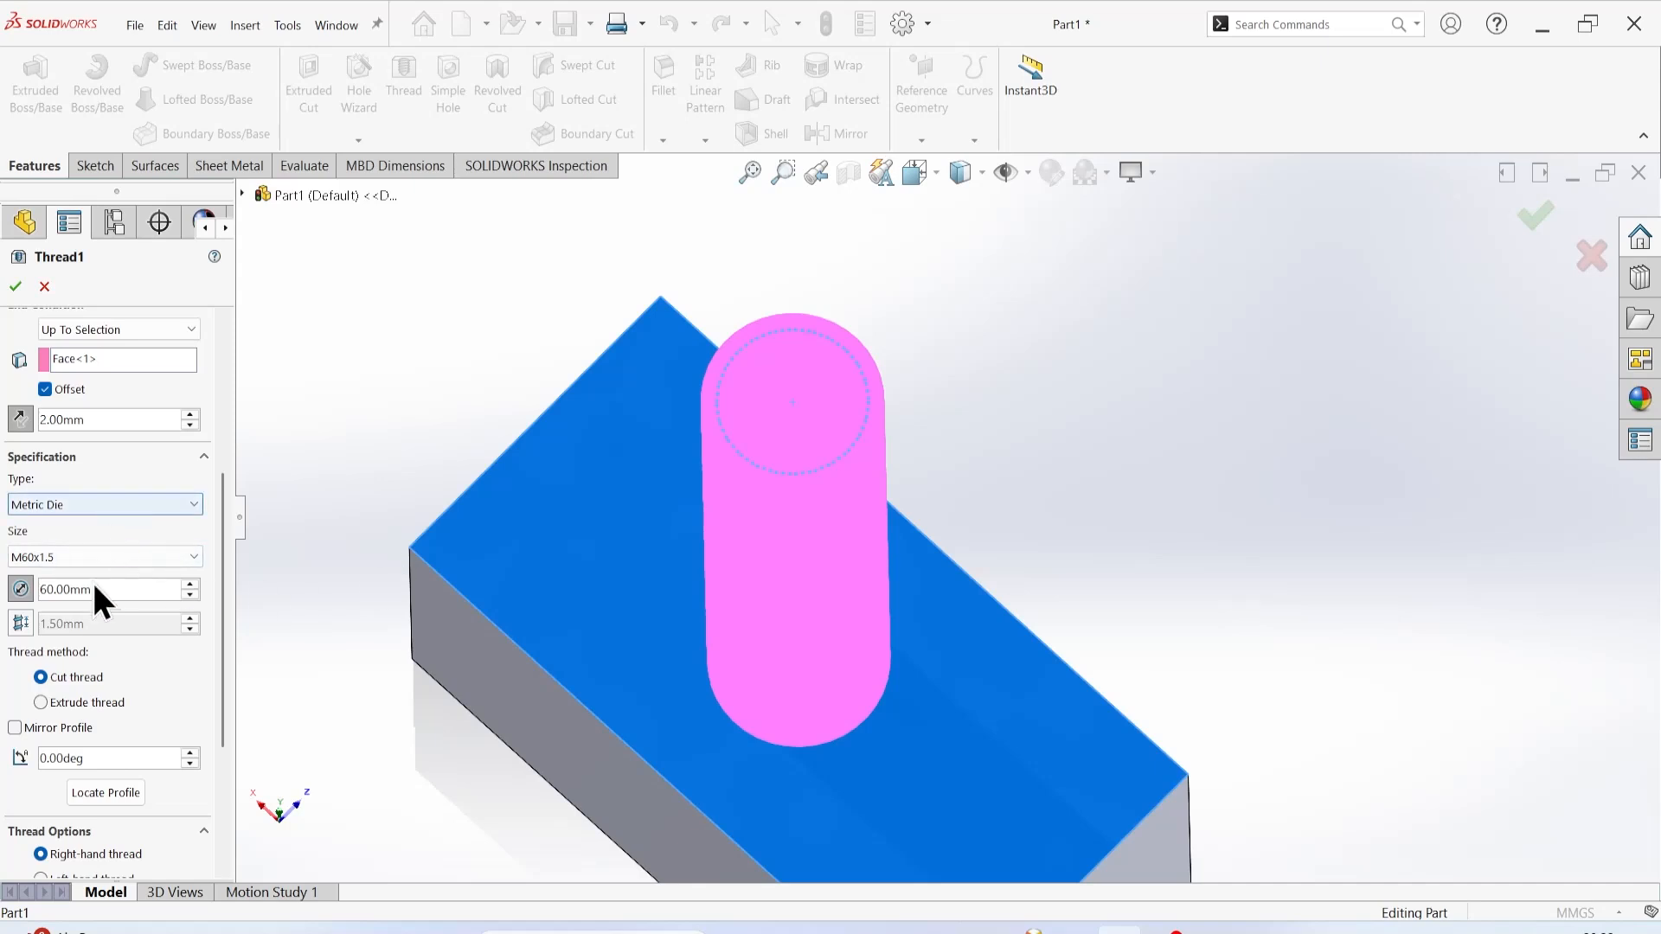
left_click(19, 590)
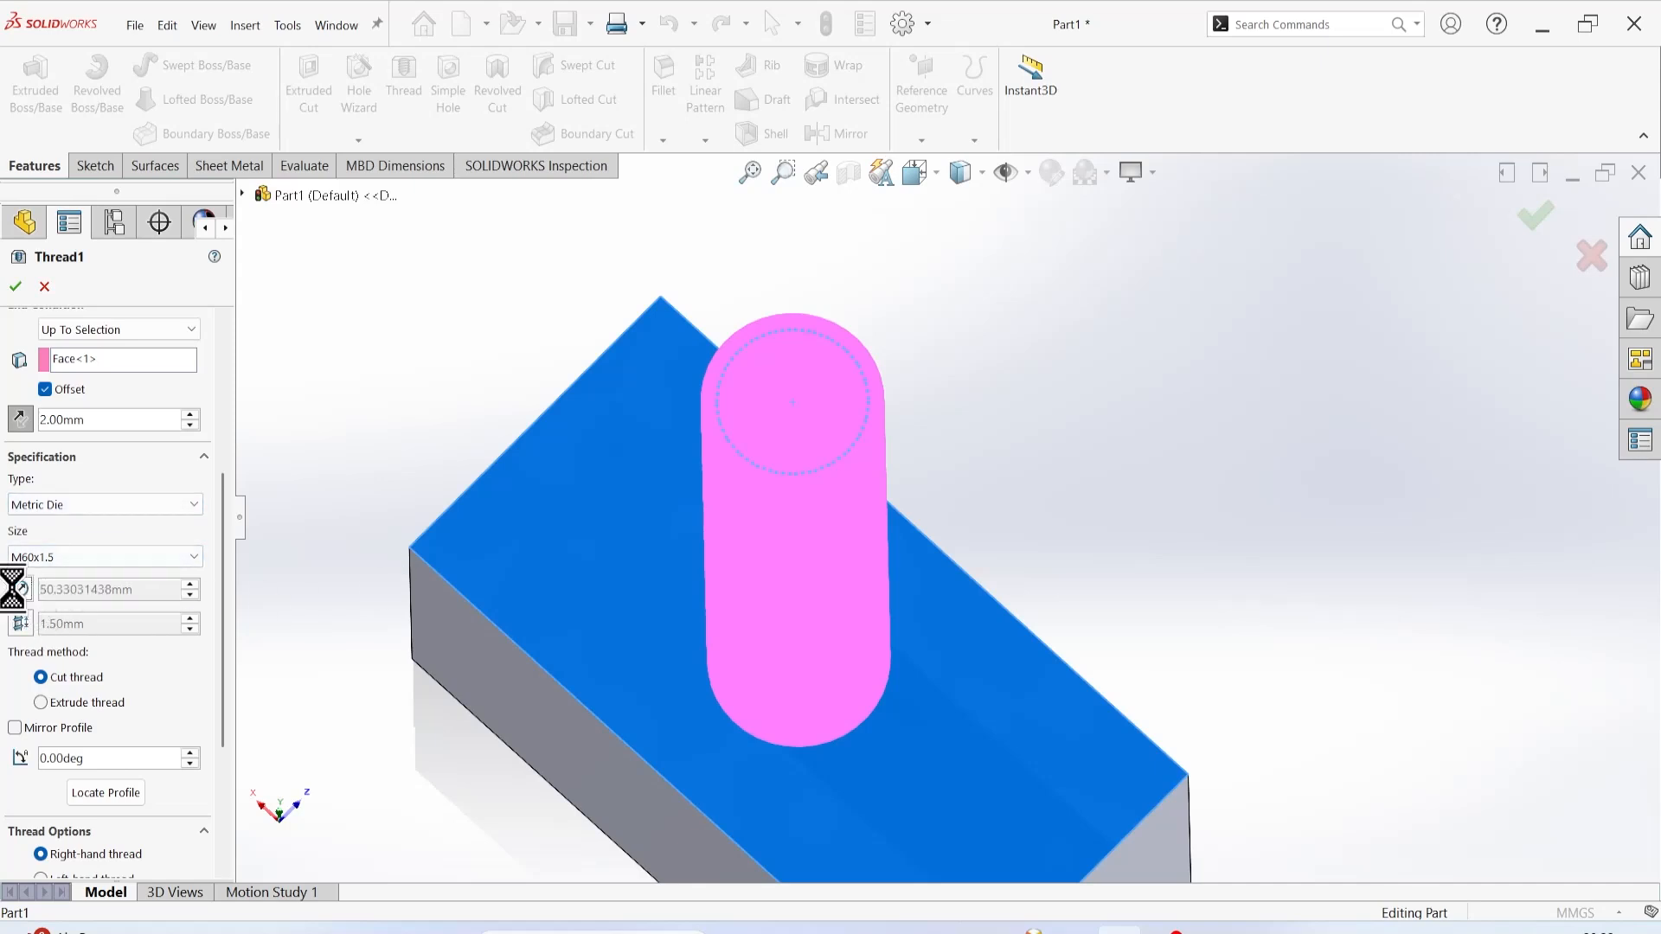
left_click(15, 286)
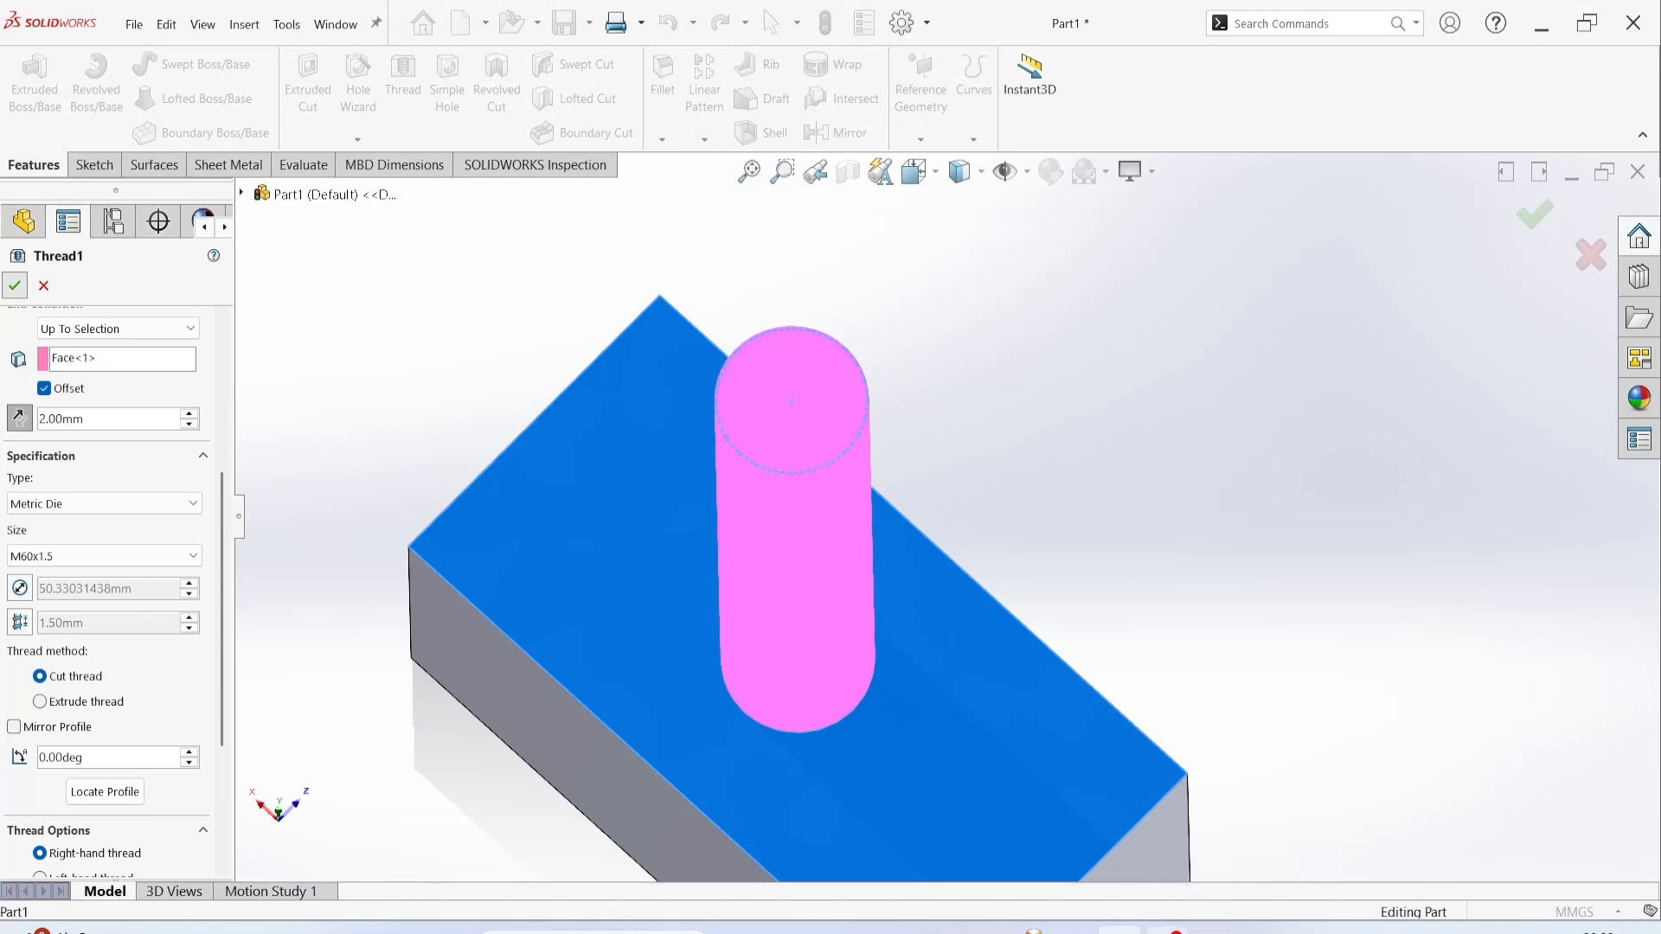
Switch to the auto-recovered copy of the part and examine the short thread at the cylinder's top end.
left_click(1172, 931)
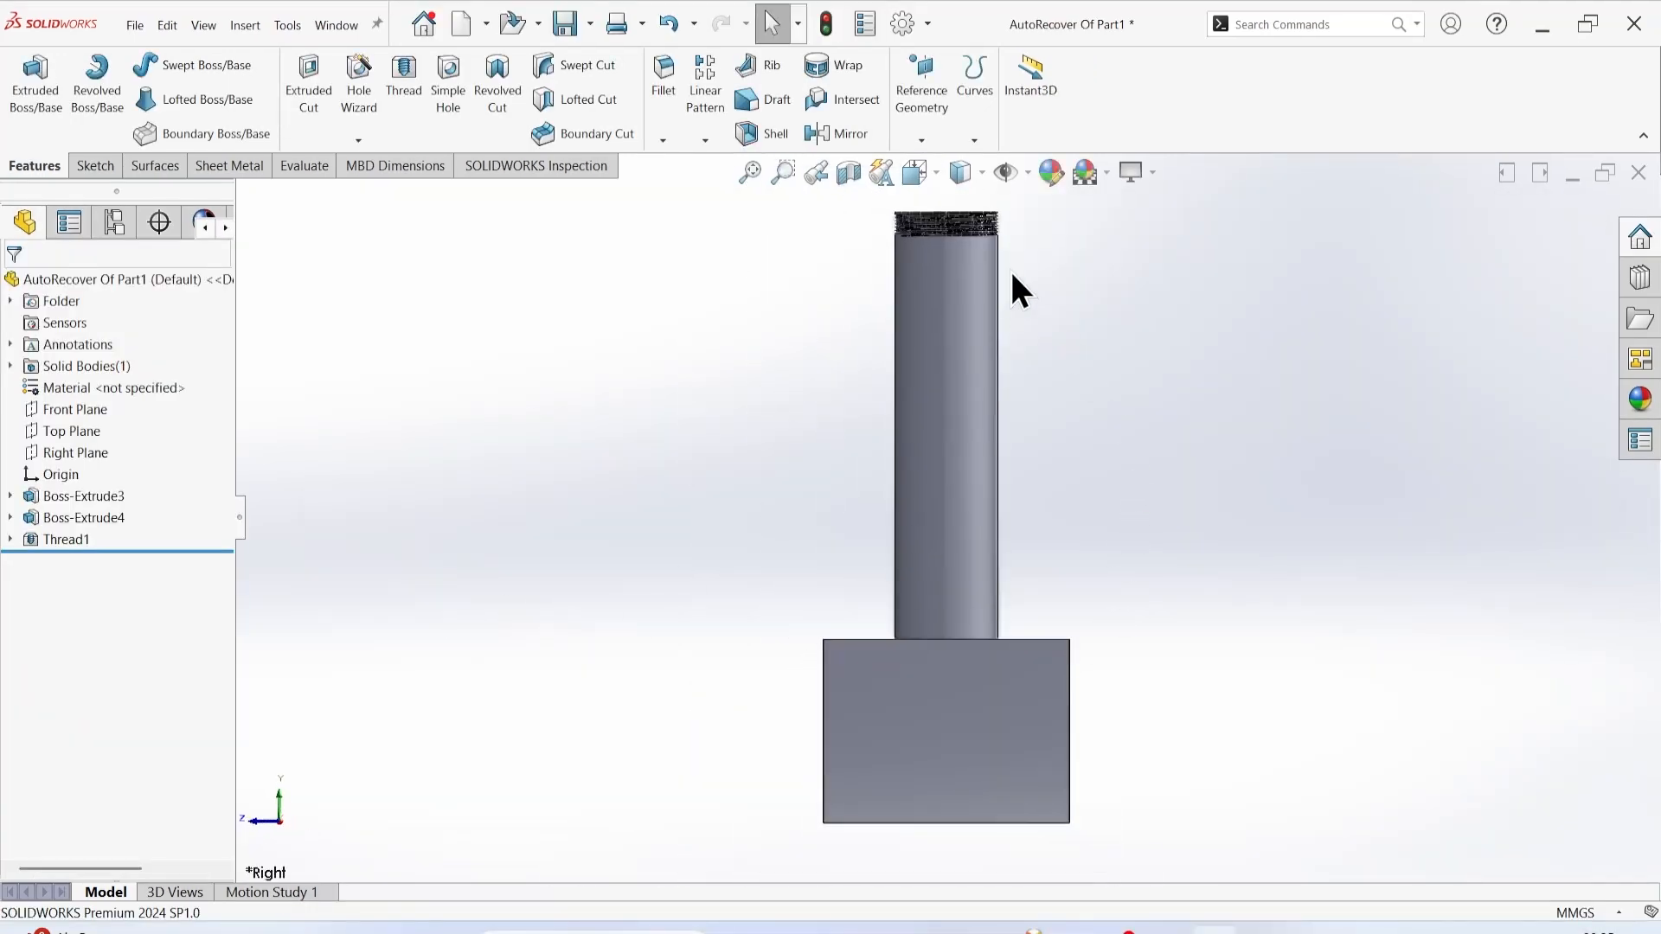
scroll(956, 359, "down", 5)
middle_click_drag(956, 360, 993, 507)
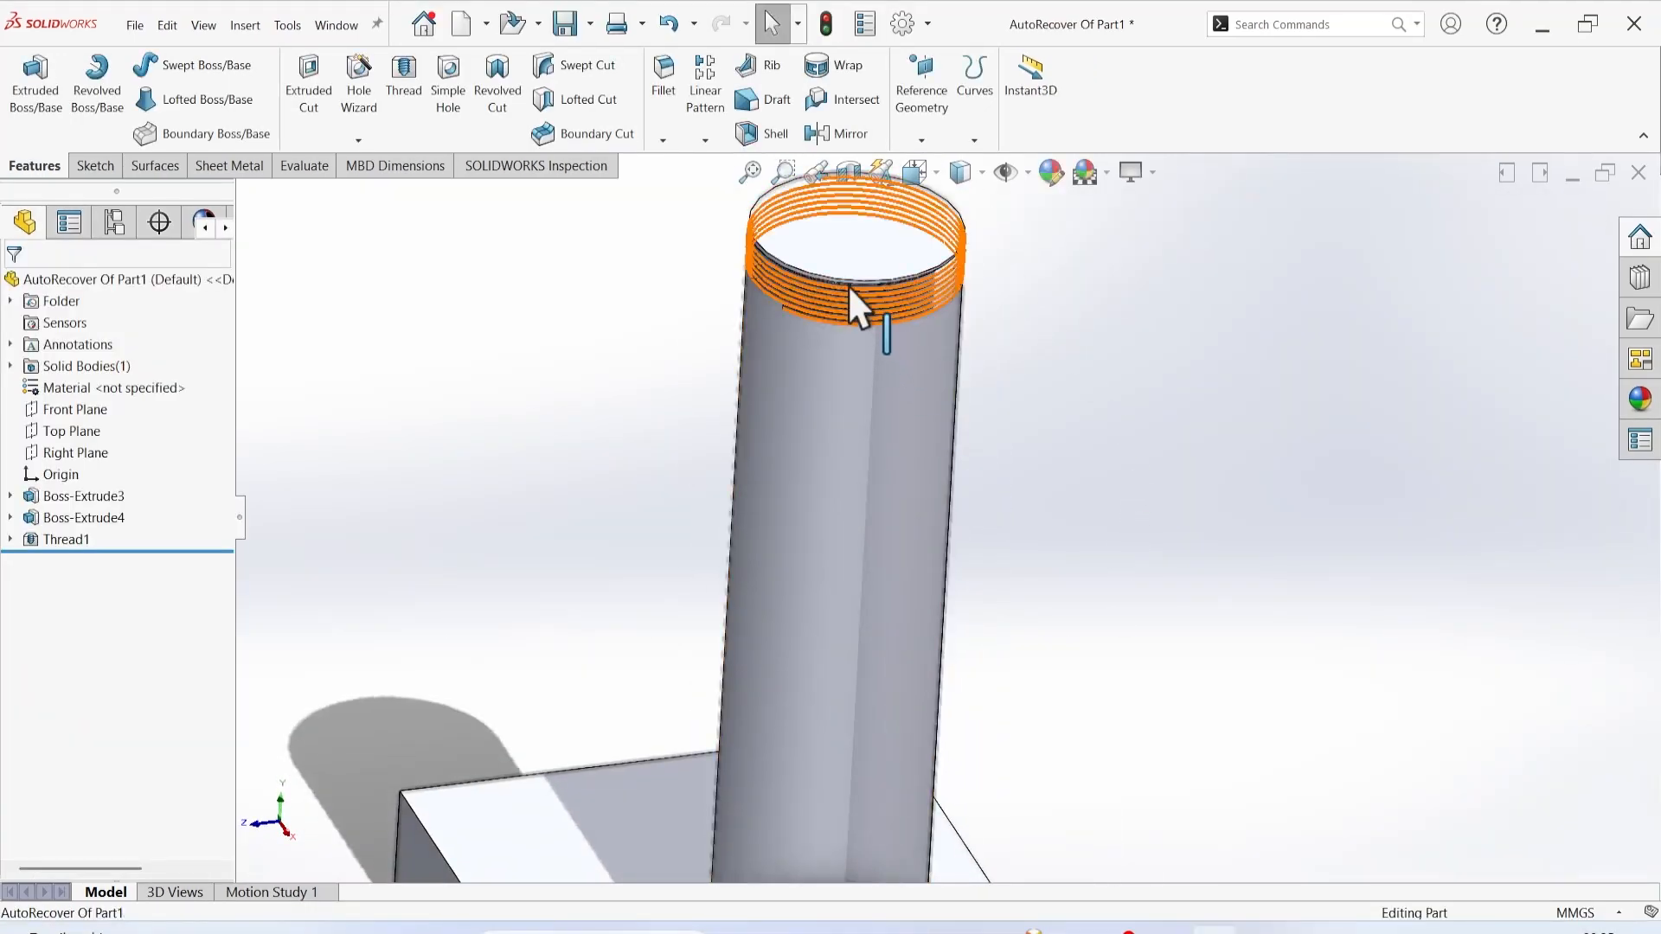
scroll(847, 283, "up", 4)
scroll(962, 443, "down", 6)
scroll(502, 270, "up", 4)
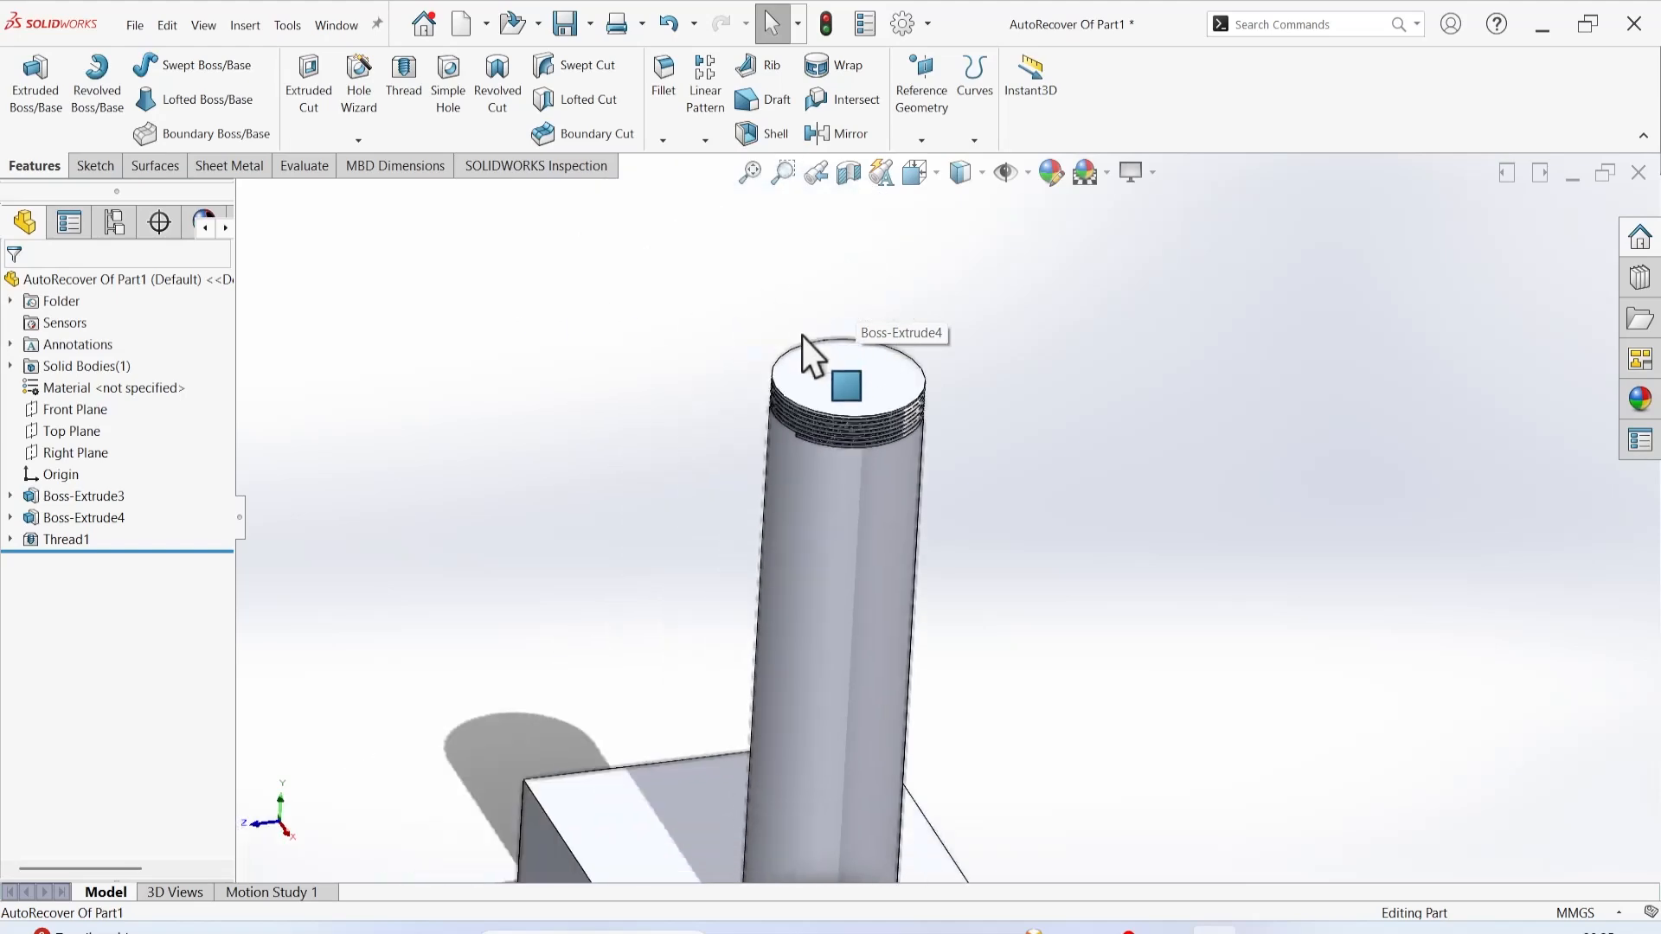
scroll(809, 364, "down", 5)
scroll(882, 652, "down", 3)
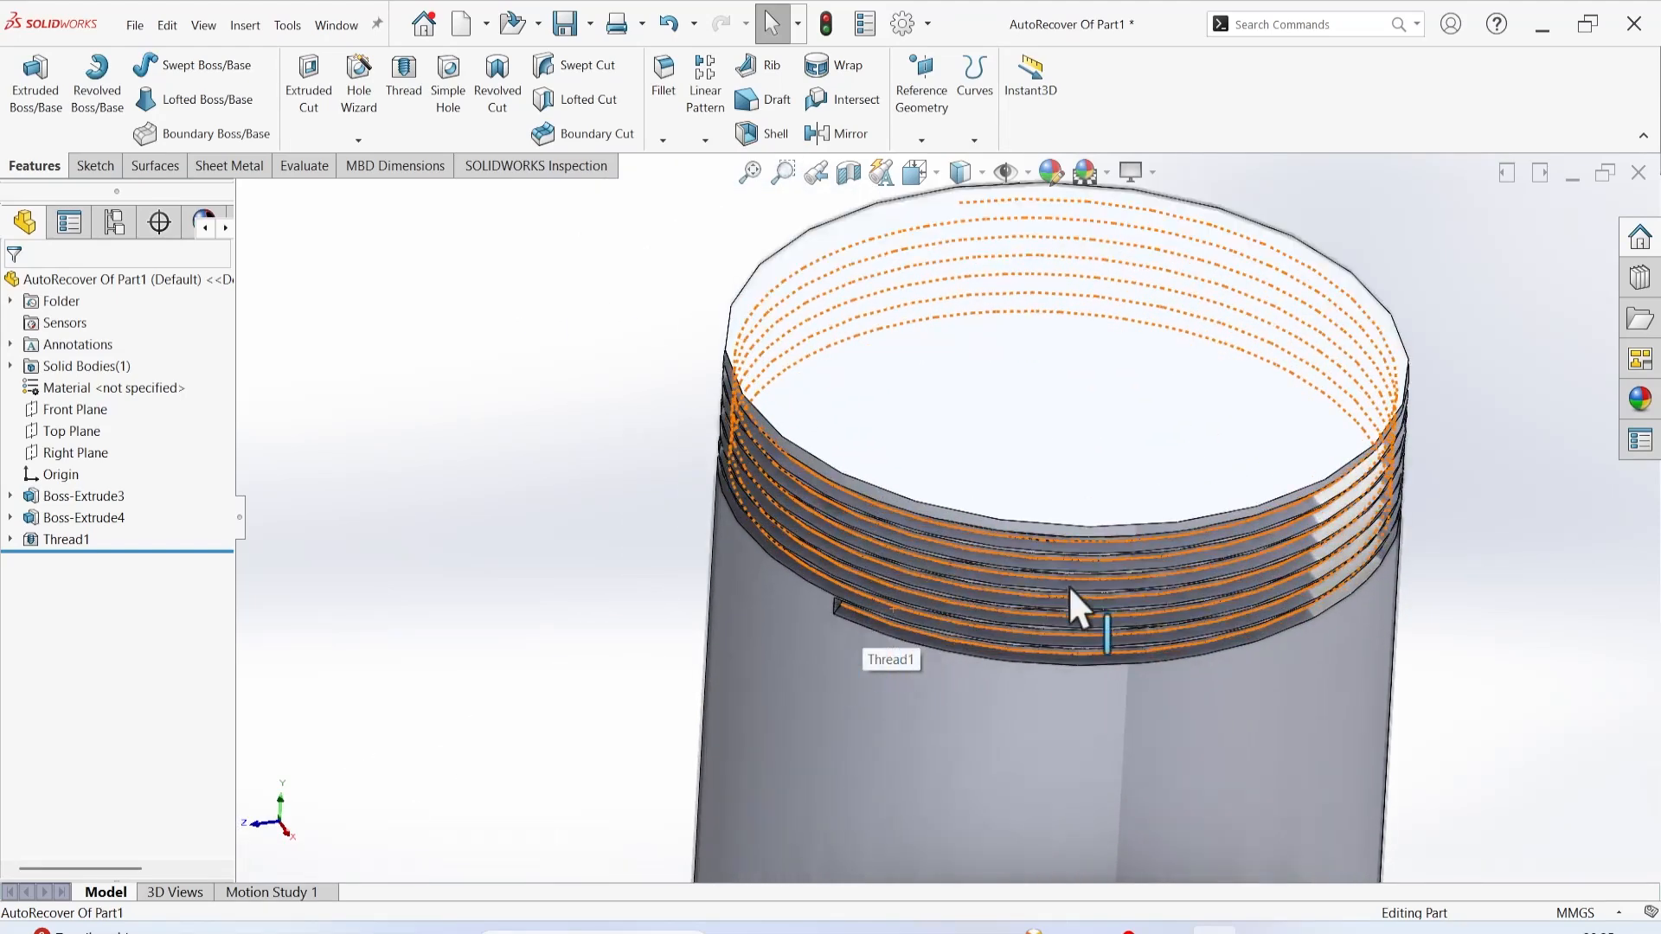
Edit the cylinder's thread, keeping the Blind end condition, set its depth to 100 mm and accept it.
right_click(69, 539)
left_click(79, 472)
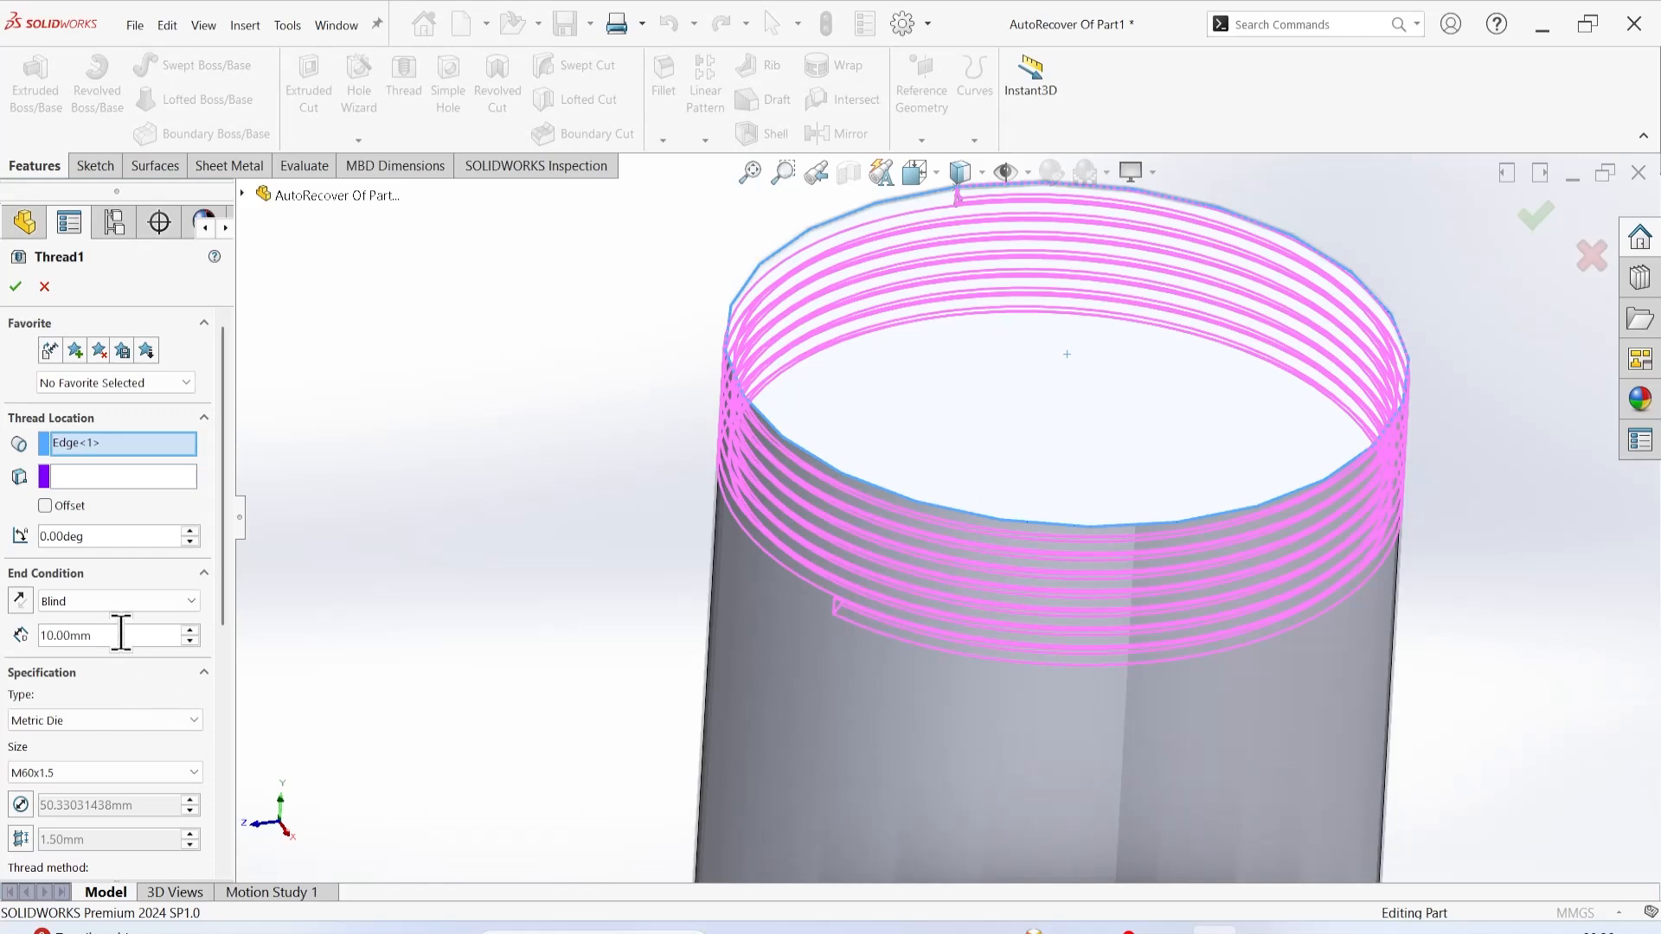
left_click(149, 600)
left_click(152, 609)
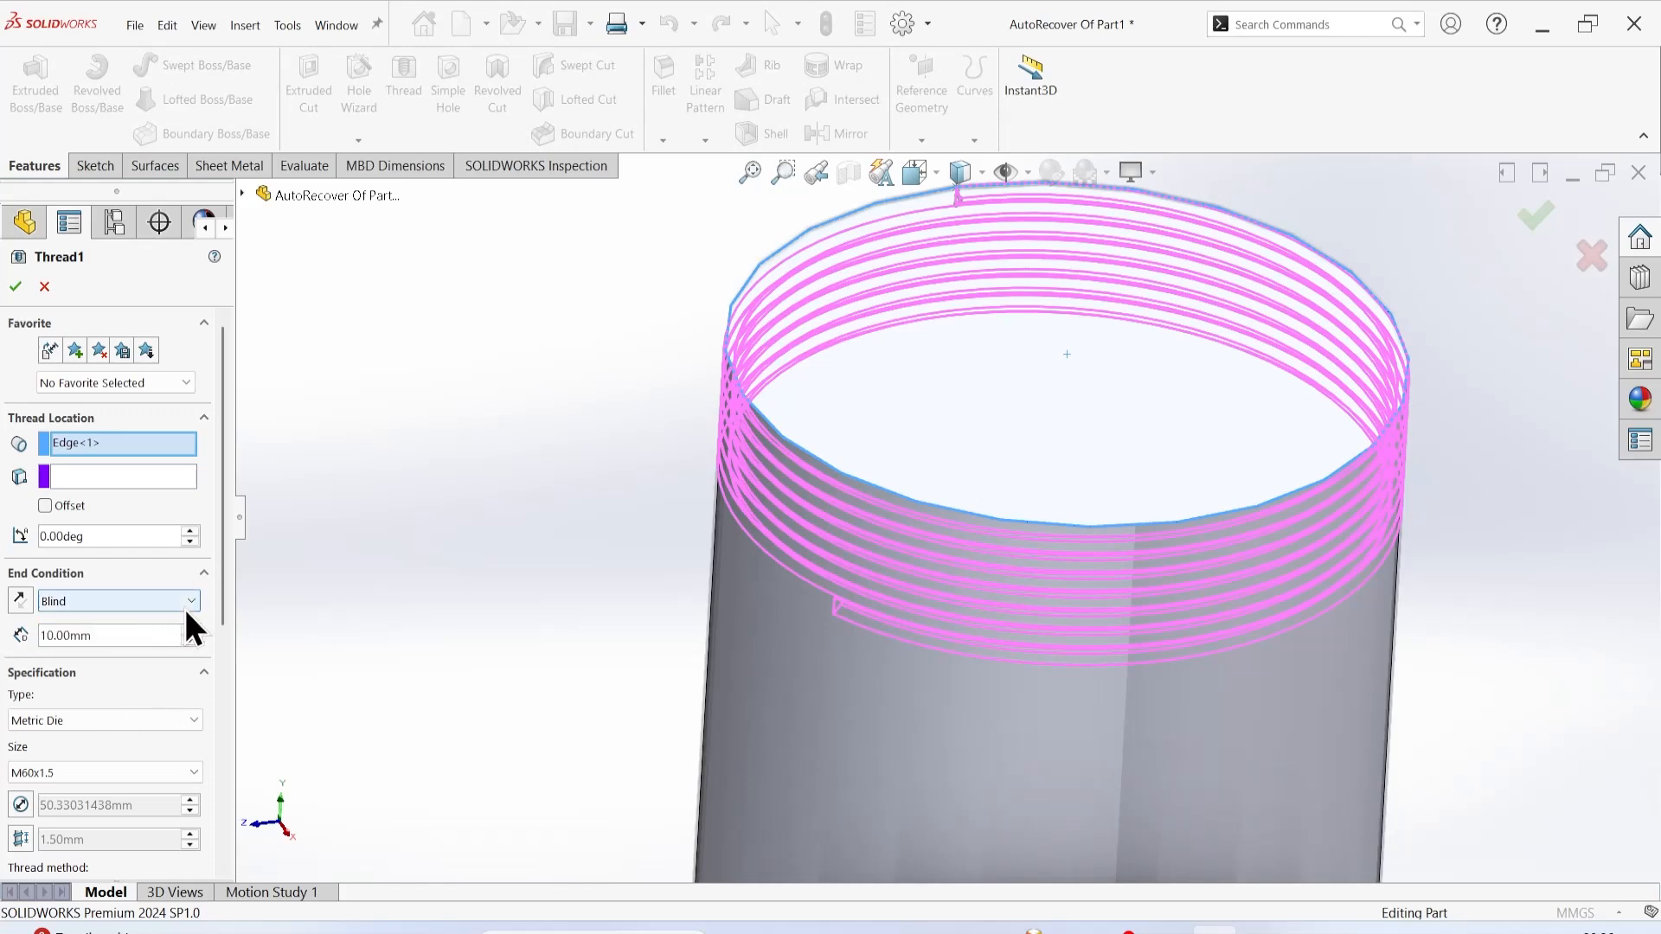
left_click(188, 600)
left_click(107, 617)
left_click(139, 637)
type("5")
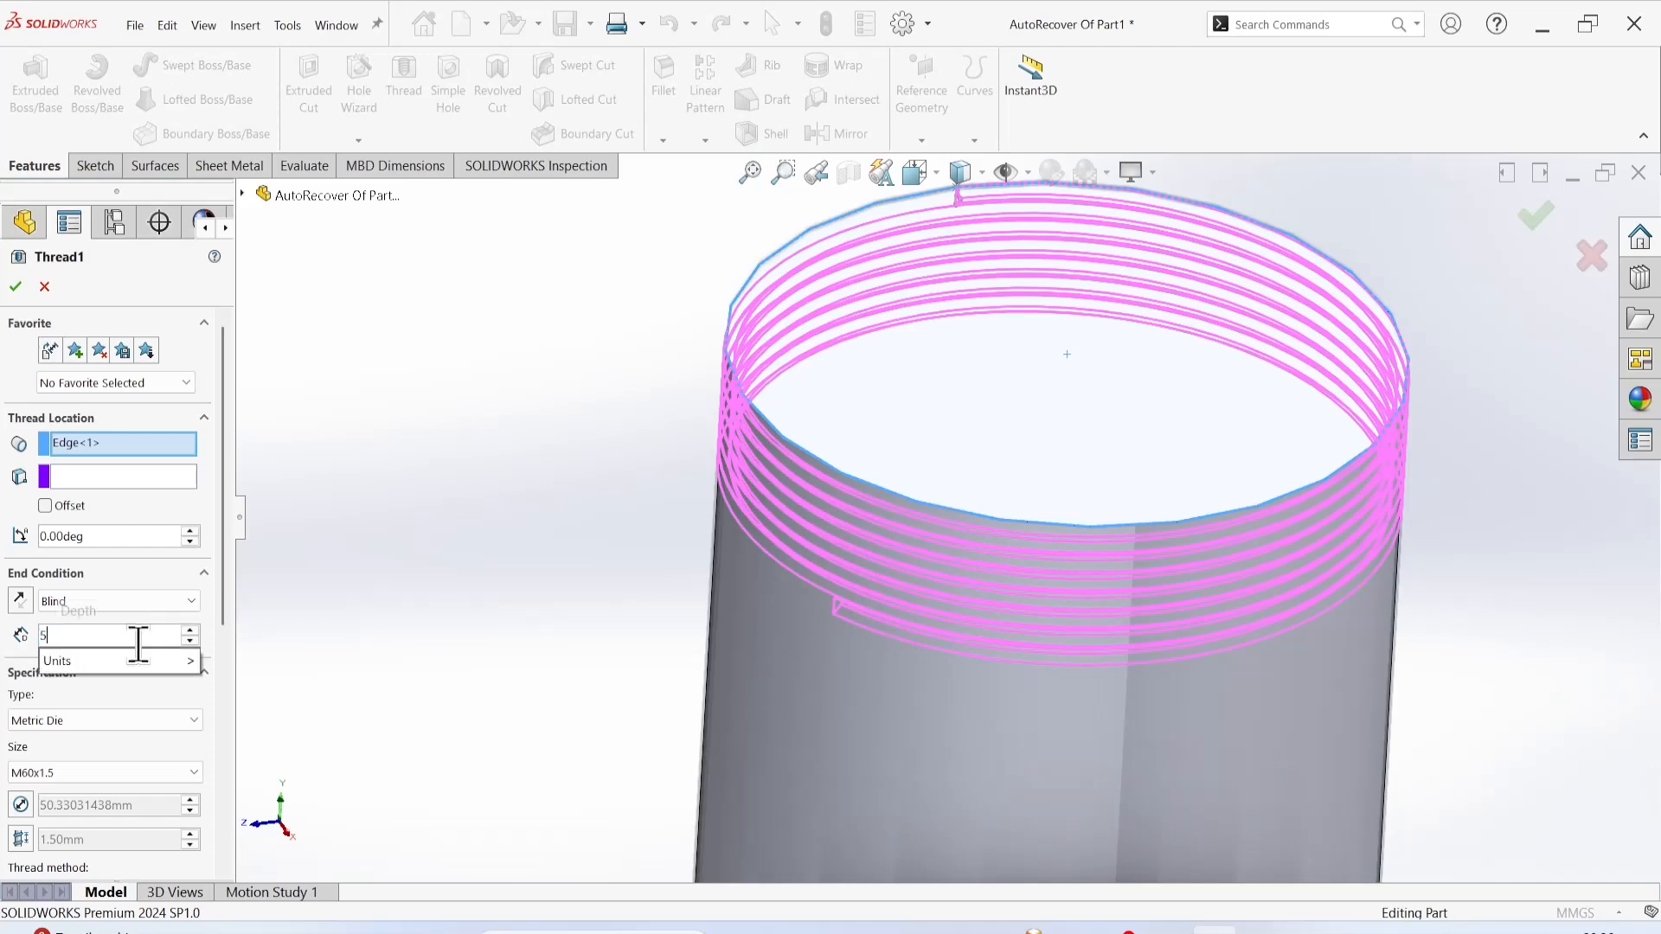
type("00")
key("Return")
scroll(994, 602, "up", 3)
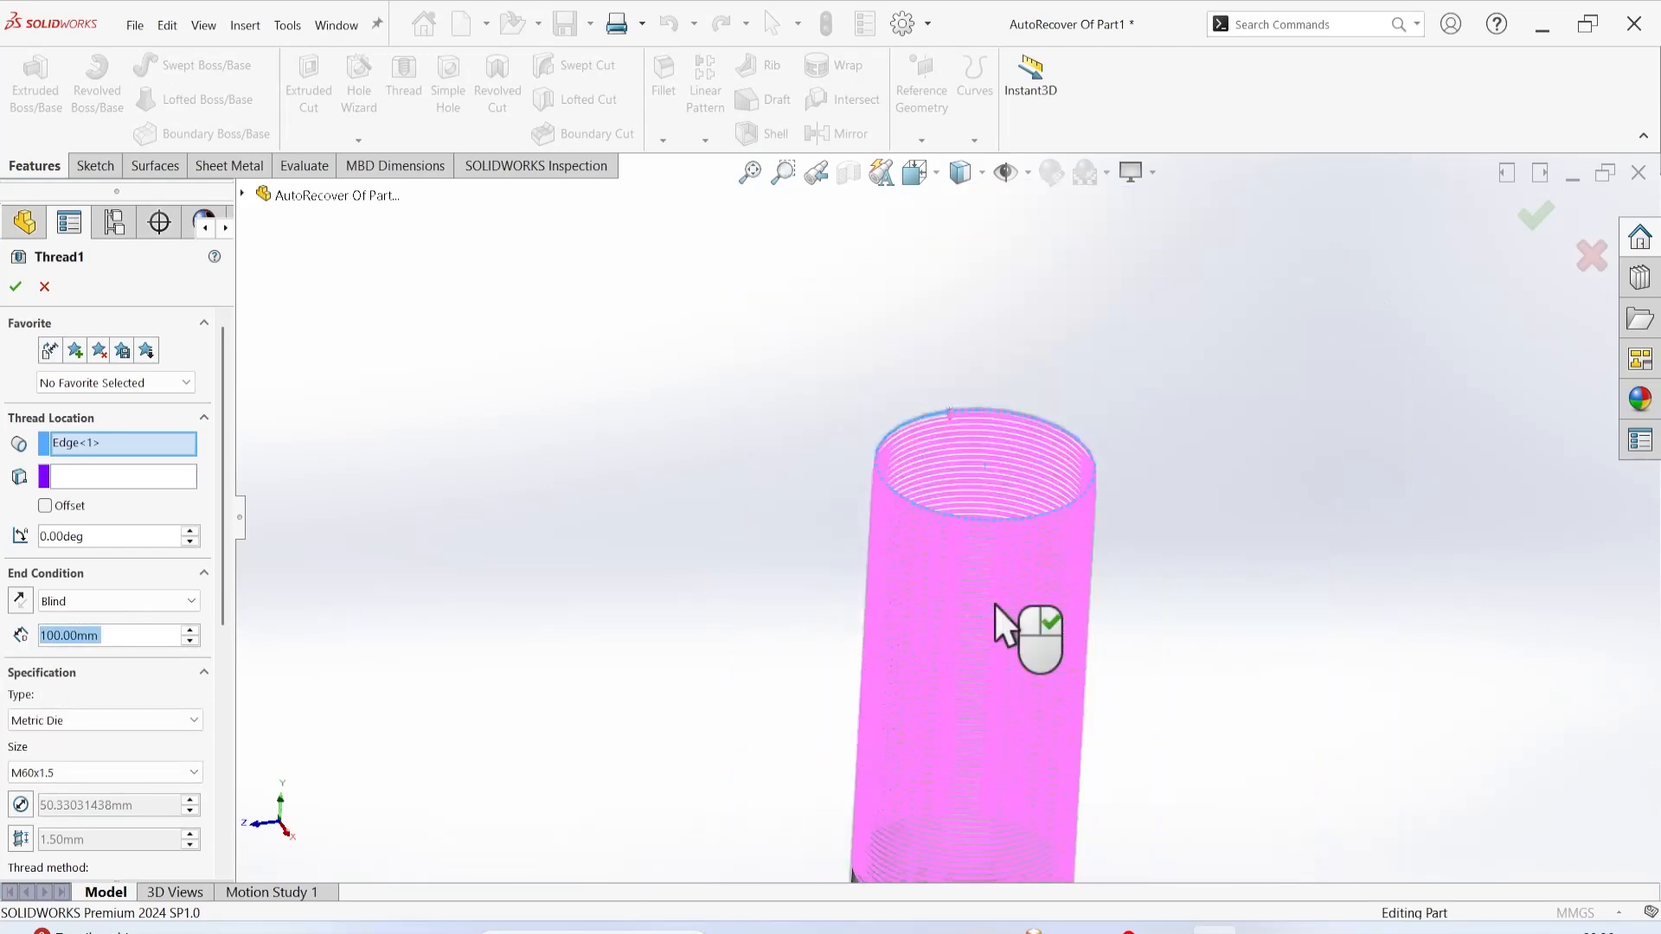
scroll(994, 602, "down", 3)
scroll(1013, 697, "down", 2)
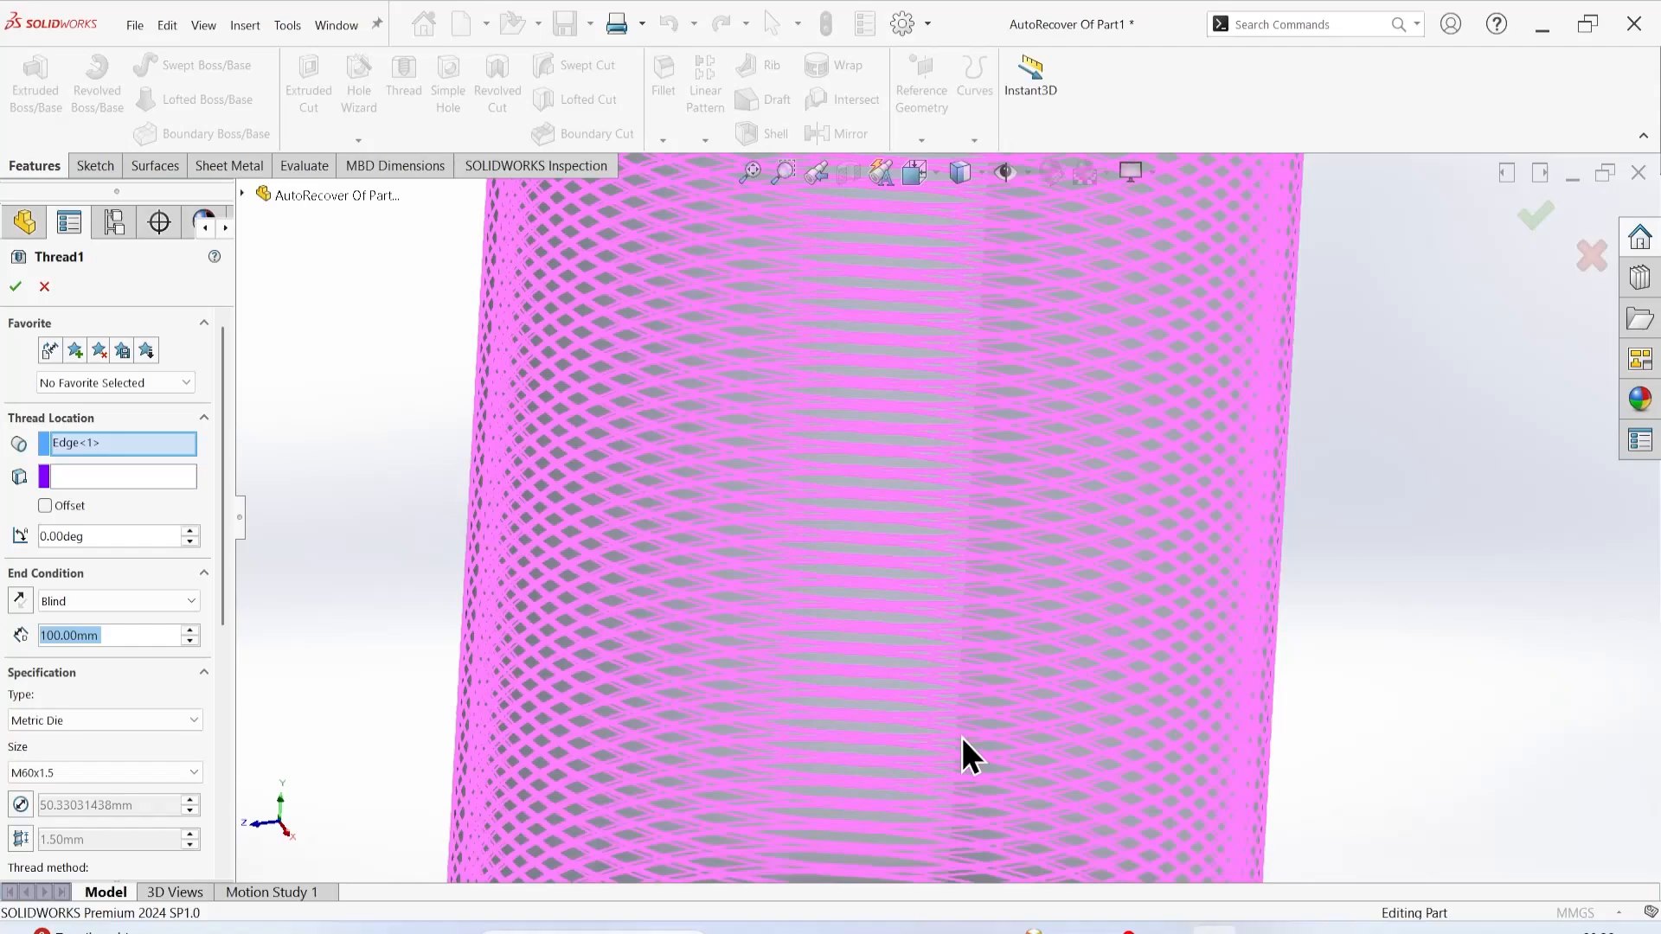
left_click(16, 286)
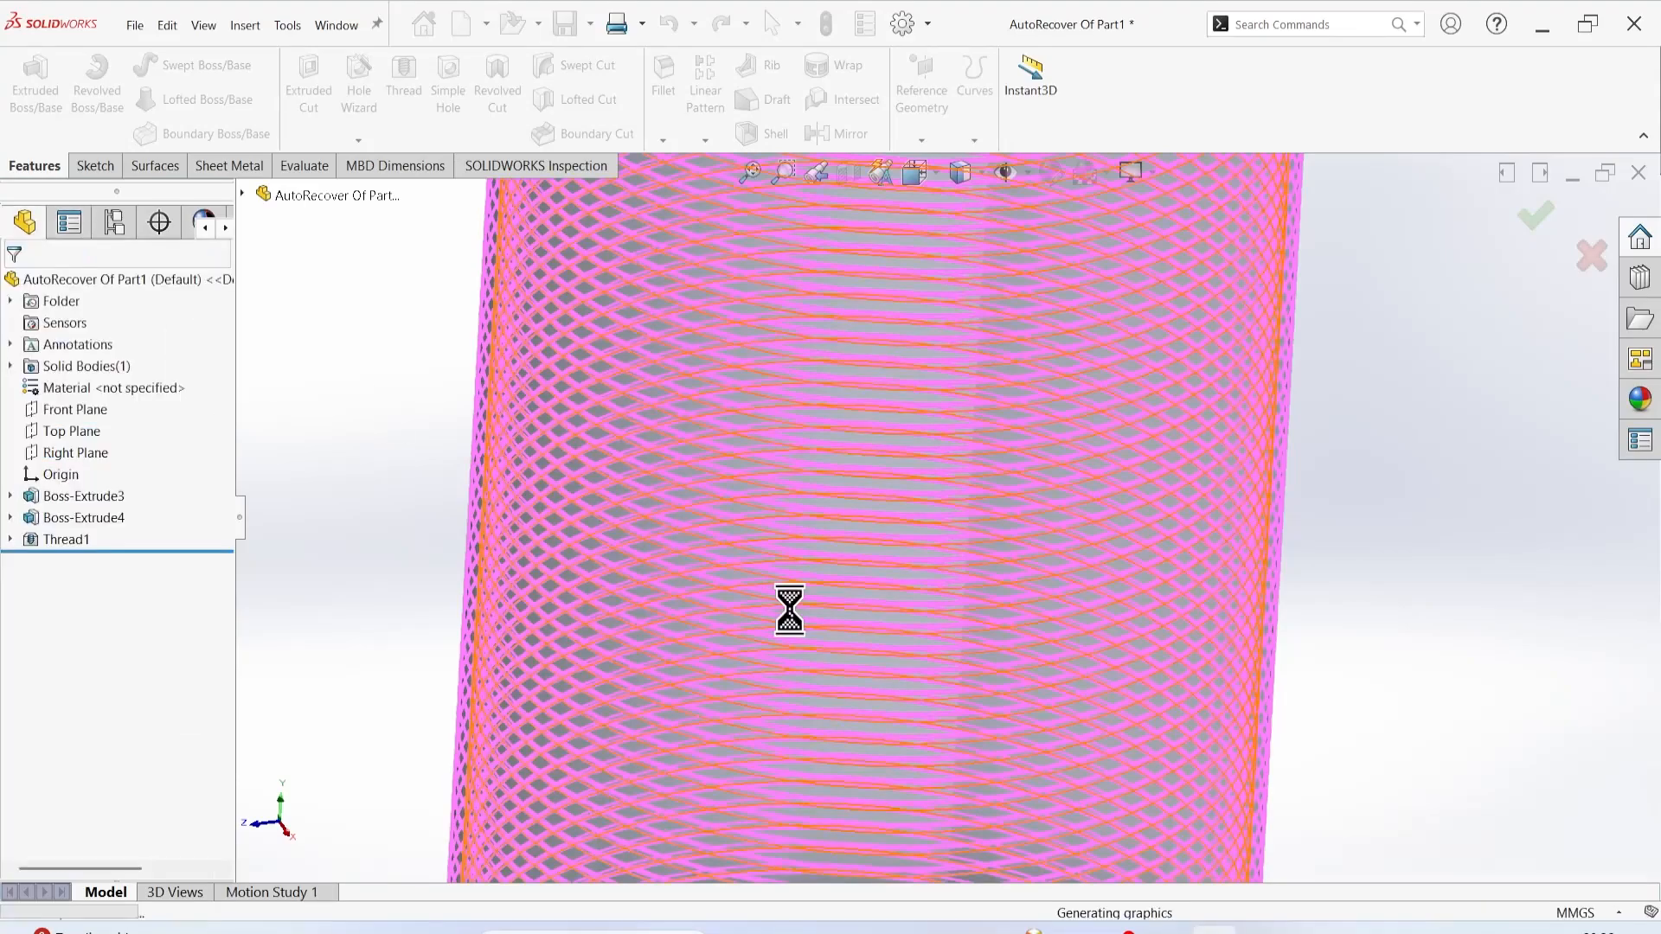
Examine the lengthened thread close up and from several angles, especially where it starts at the cylinder's top edge.
scroll(966, 266, "down", 5)
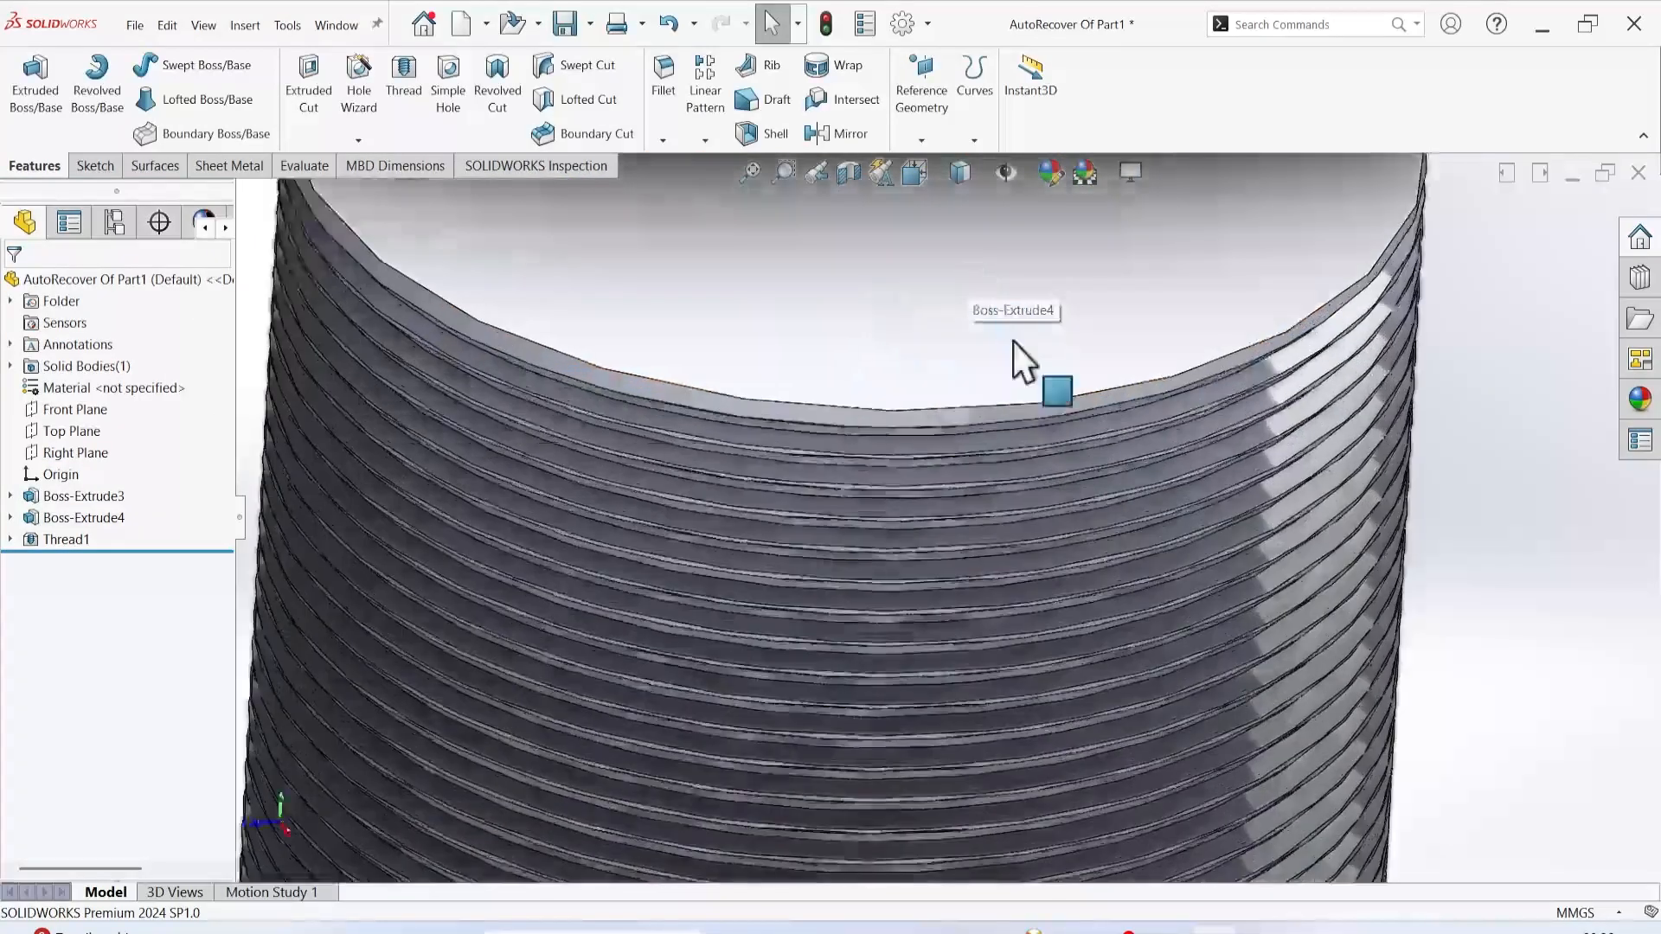
middle_click_drag(1015, 359, 1260, 423)
scroll(1261, 430, "up", 5)
scroll(1113, 426, "down", 5)
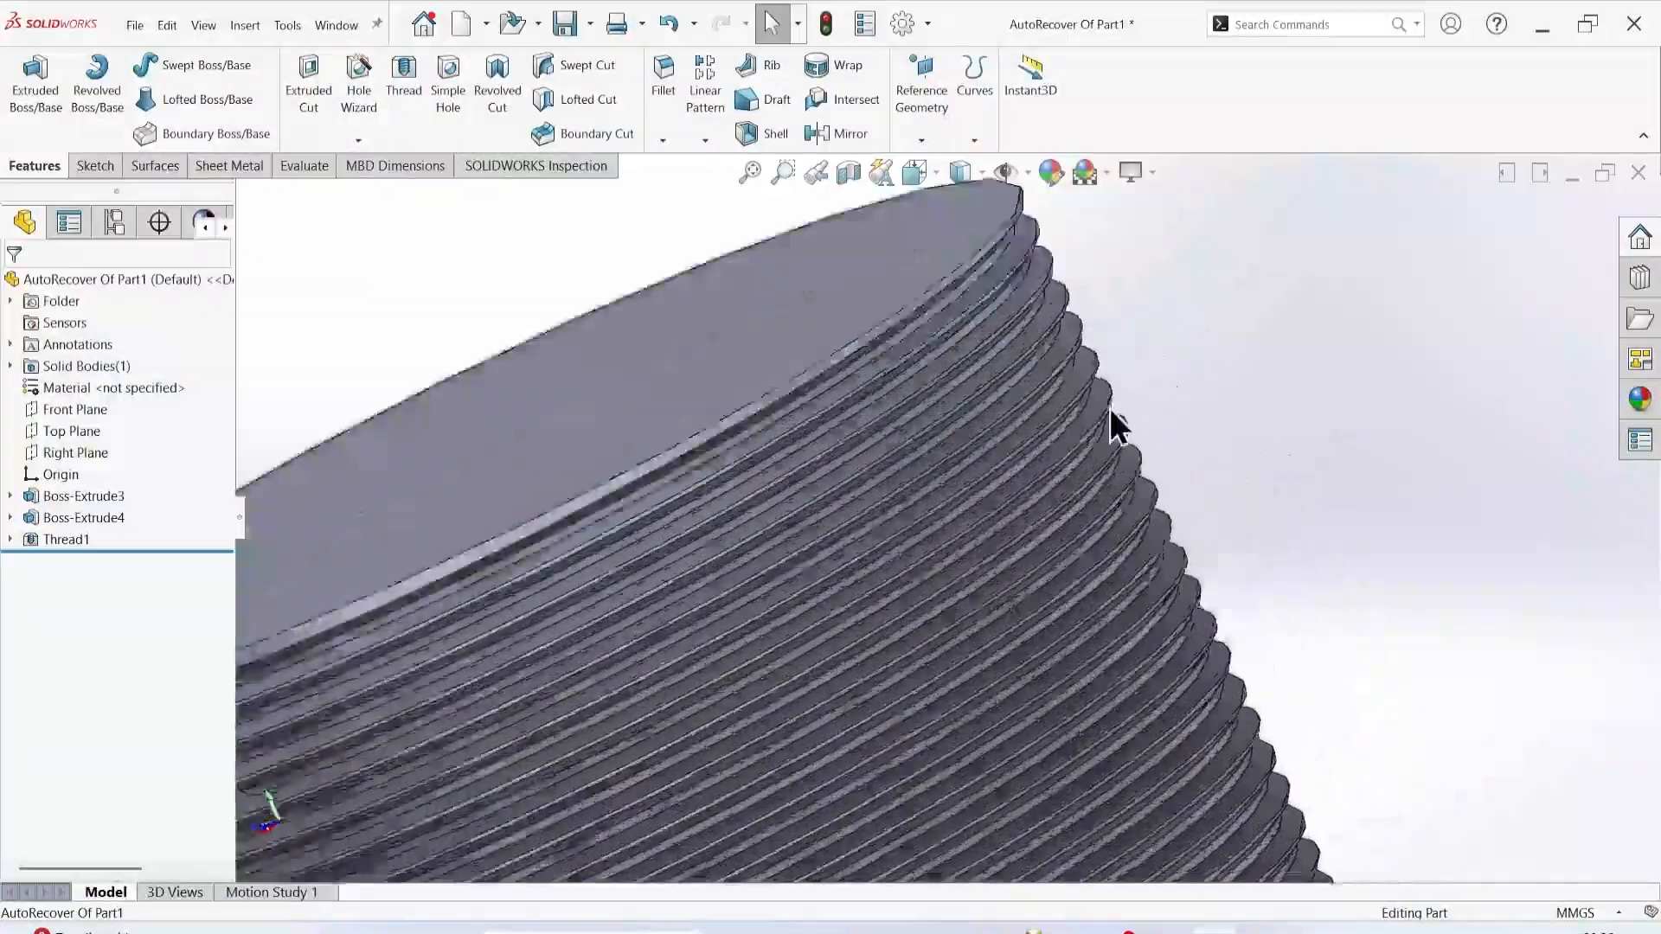
middle_click_drag(1113, 426, 951, 502)
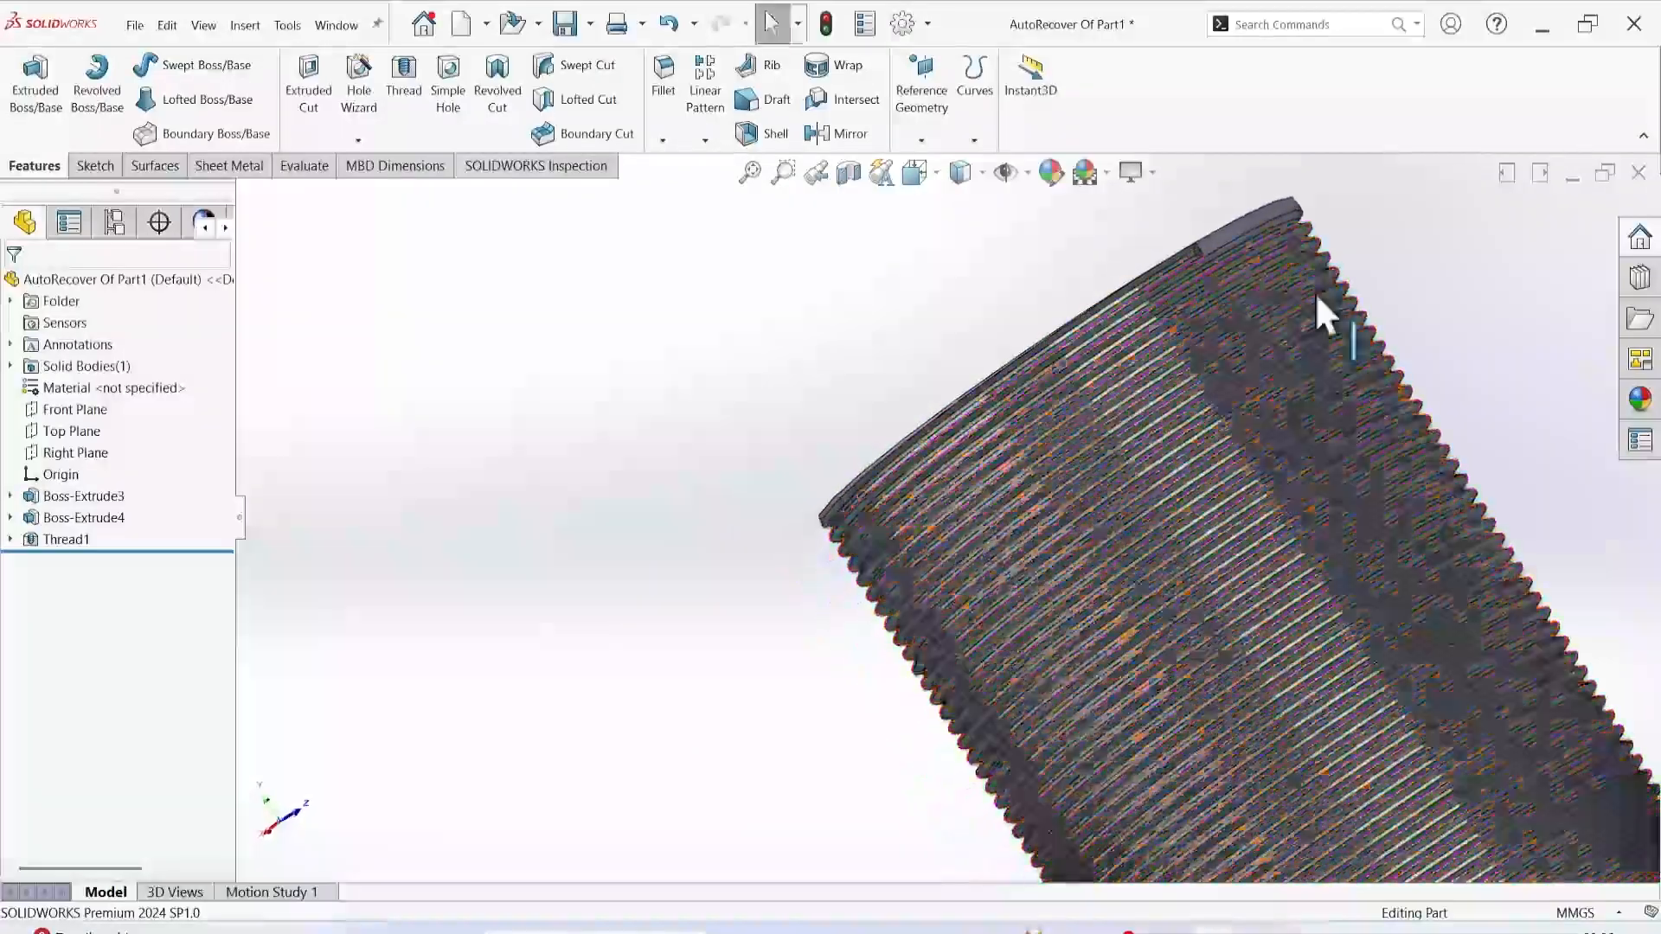
scroll(1325, 266, "up", 4)
scroll(1144, 371, "down", 5)
mouse_move(1144, 371)
middle_mouse_down()
mouse_move(879, 433)
mouse_move(908, 456)
mouse_move(931, 534)
middle_mouse_up()
scroll(875, 601, "up", 3)
scroll(875, 598, "down", 5)
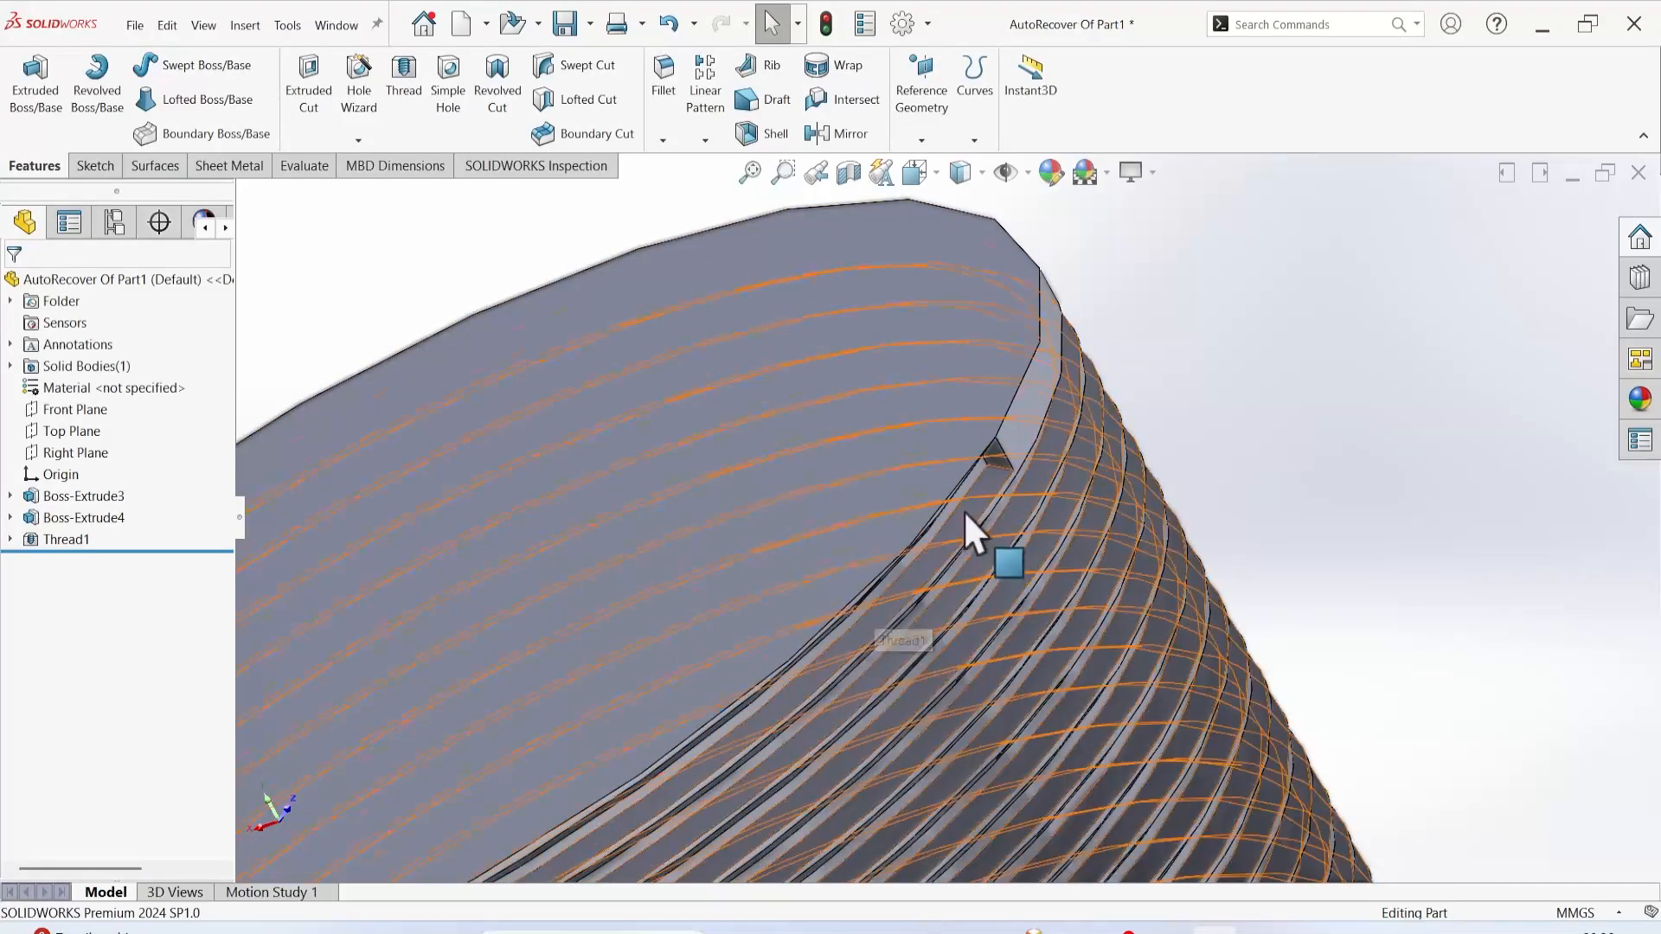
Edit the thread again, enable a 2 mm start offset and reverse the offset direction.
right_click(65, 538)
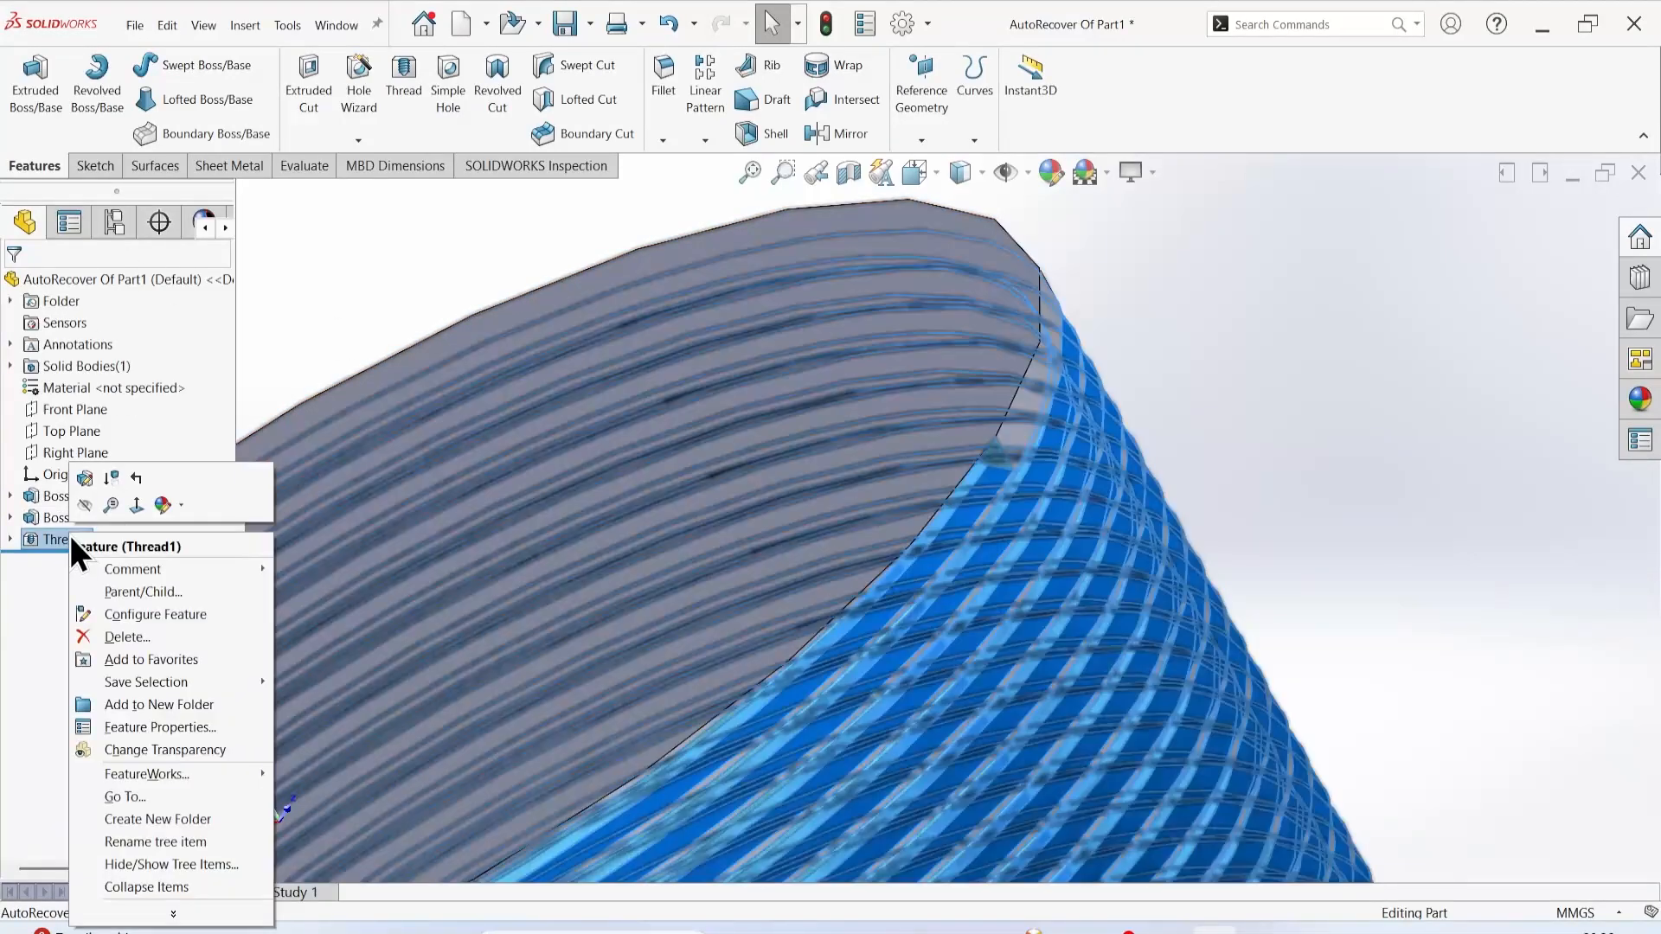
left_click(84, 480)
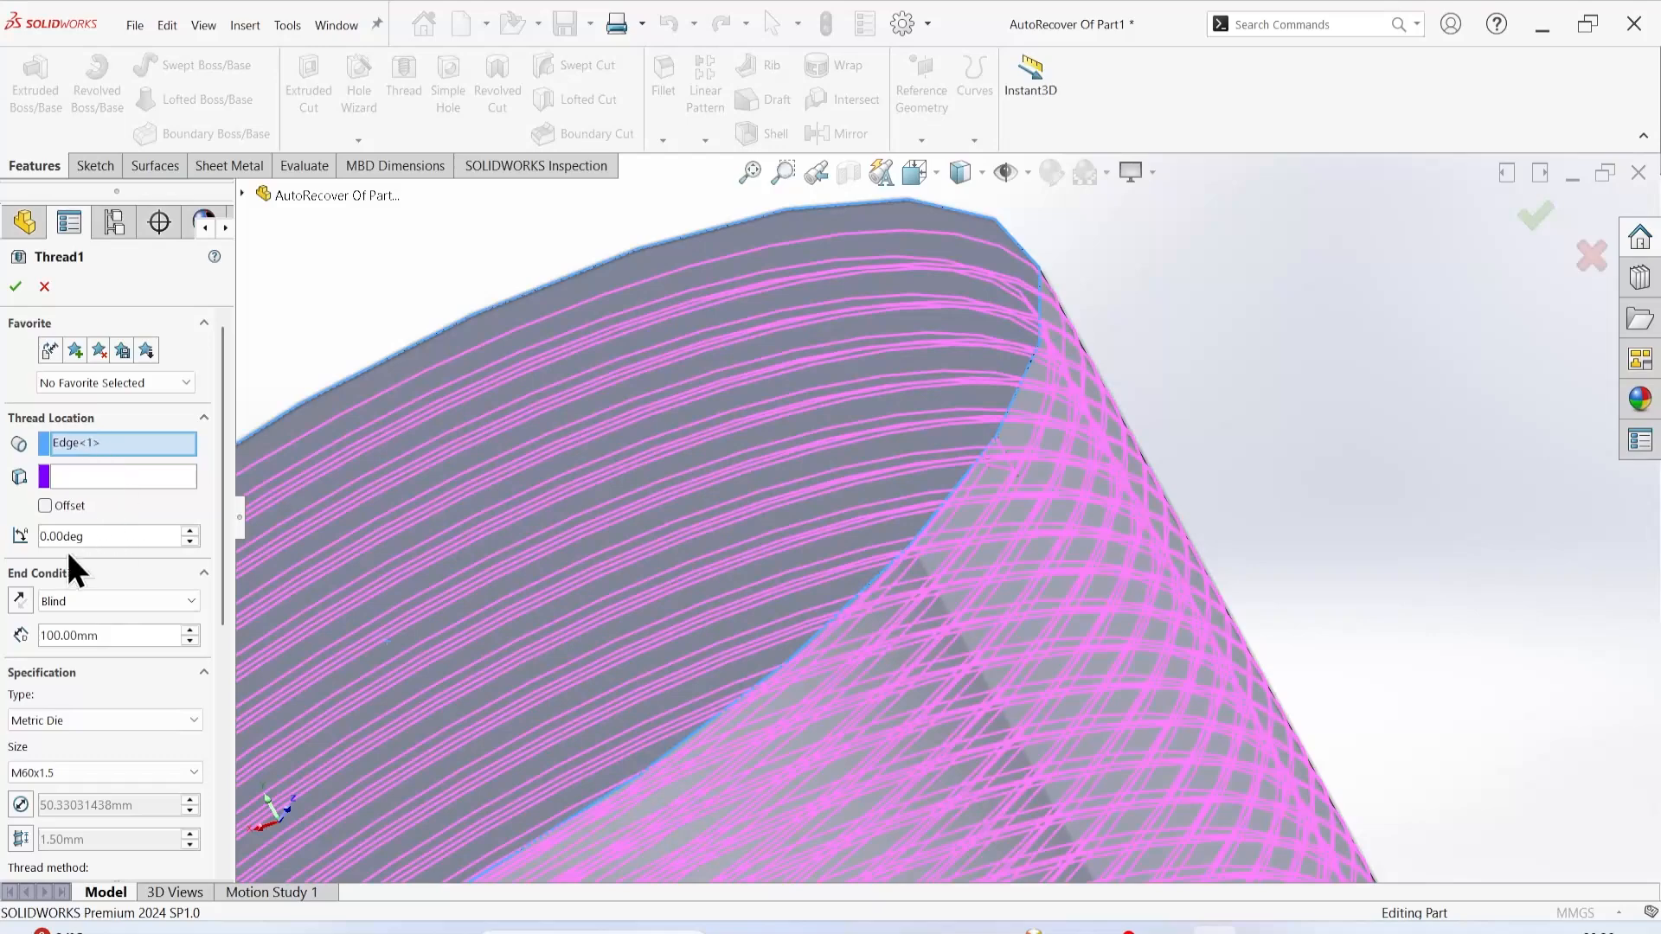
left_click(44, 505)
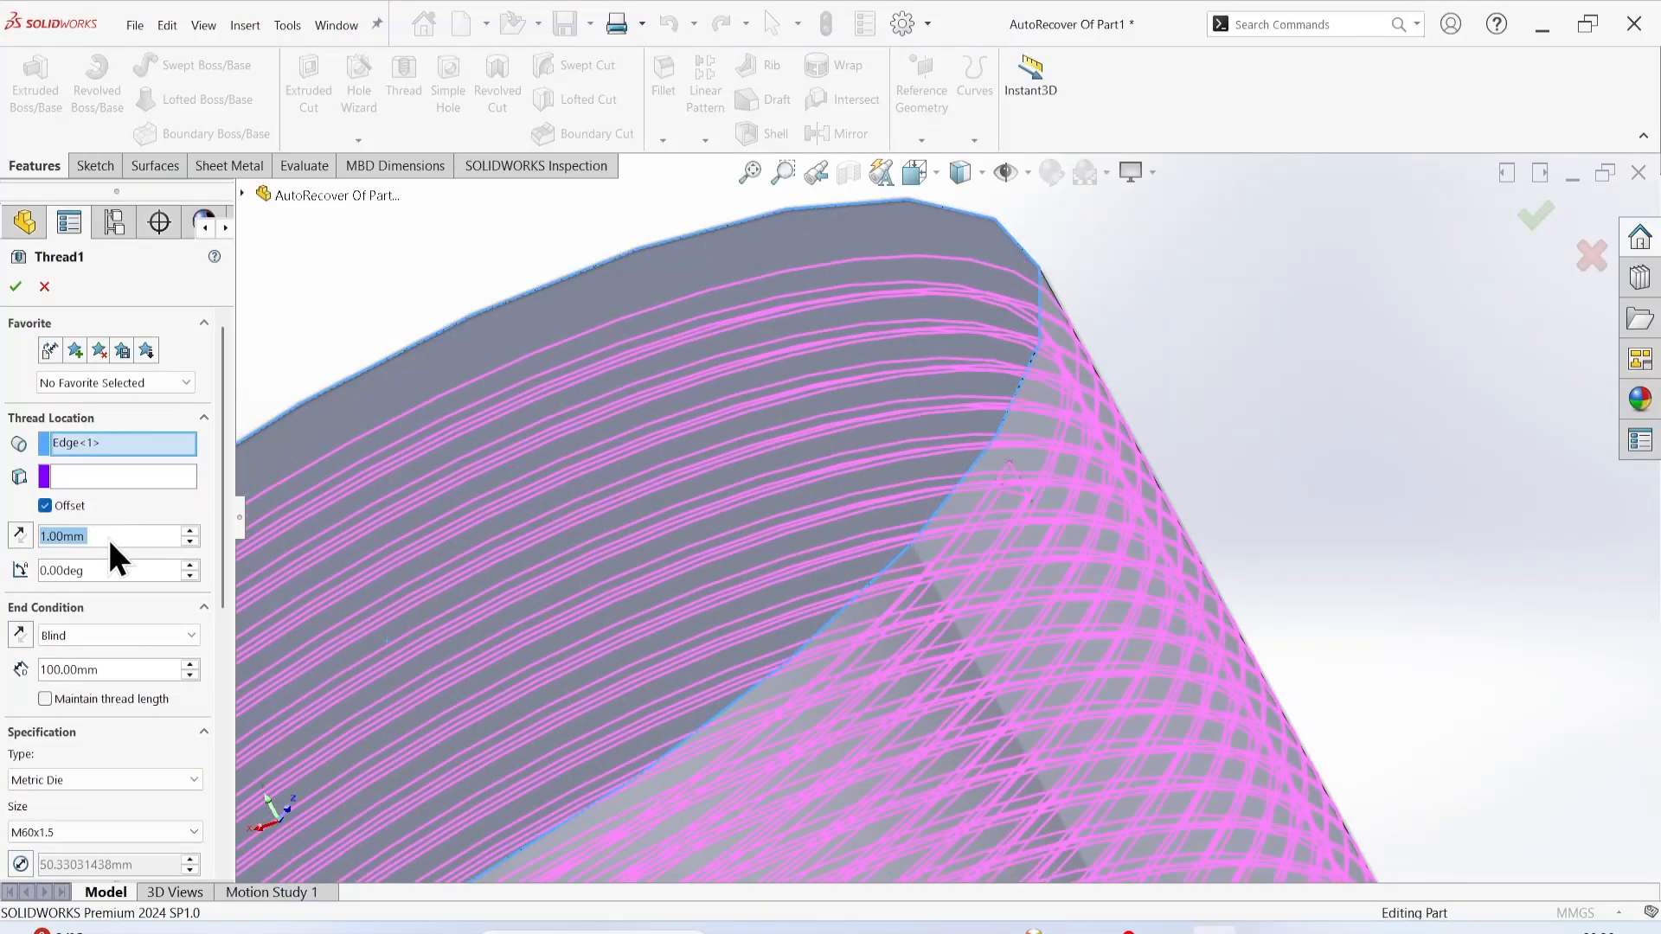
type("2")
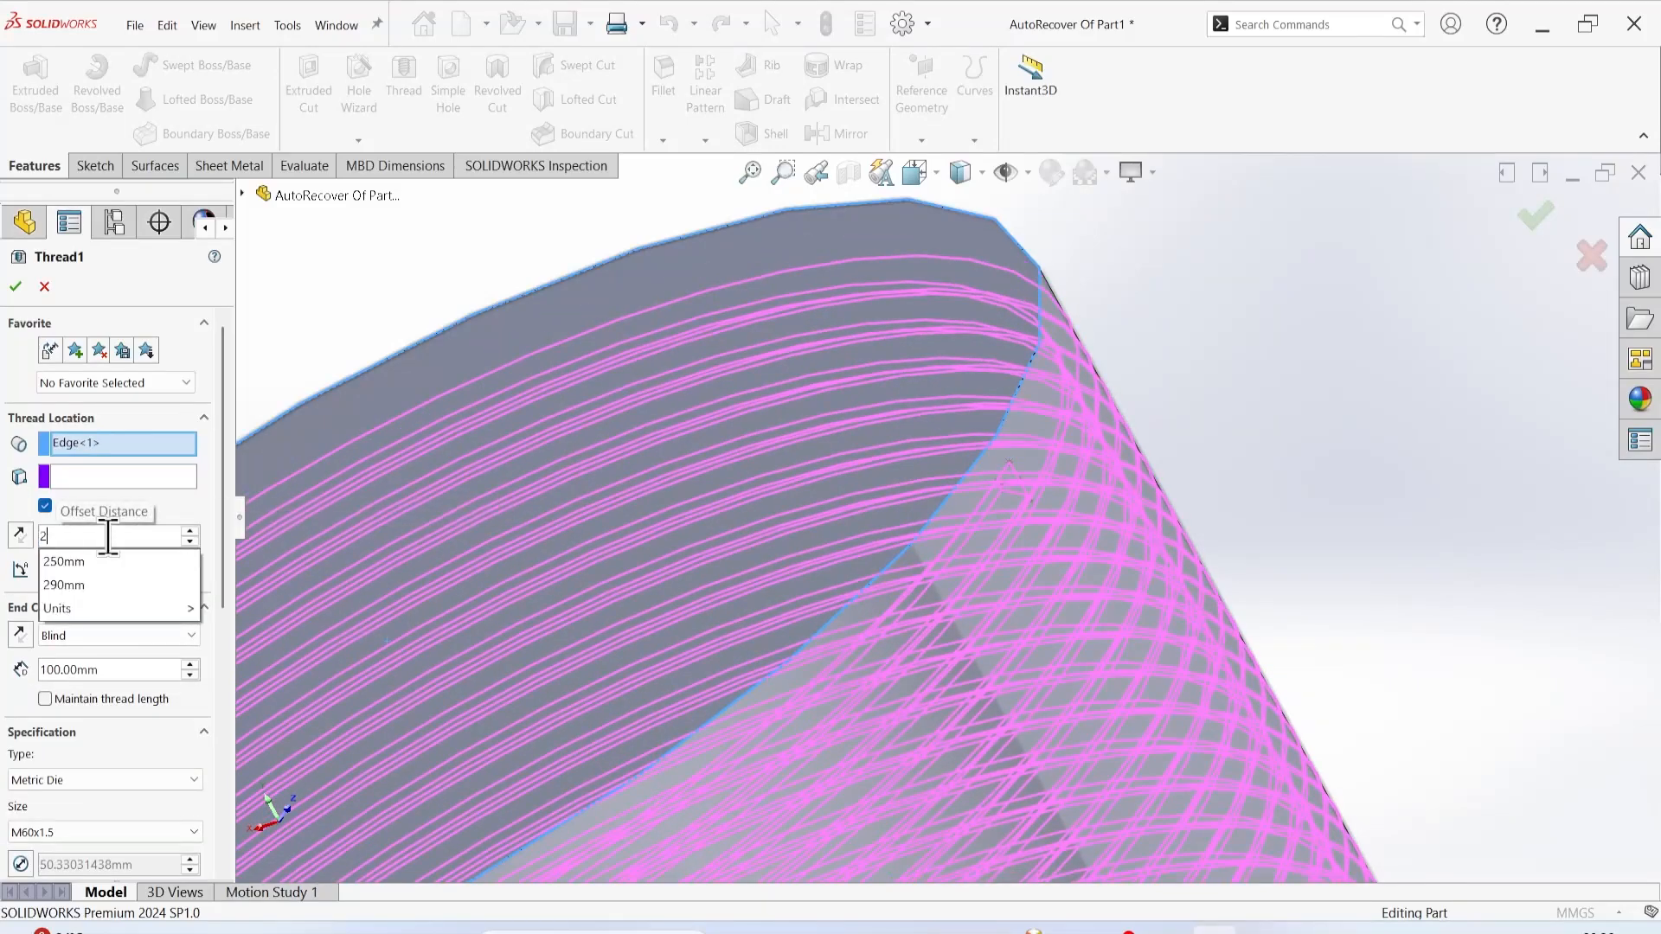
left_click(19, 542)
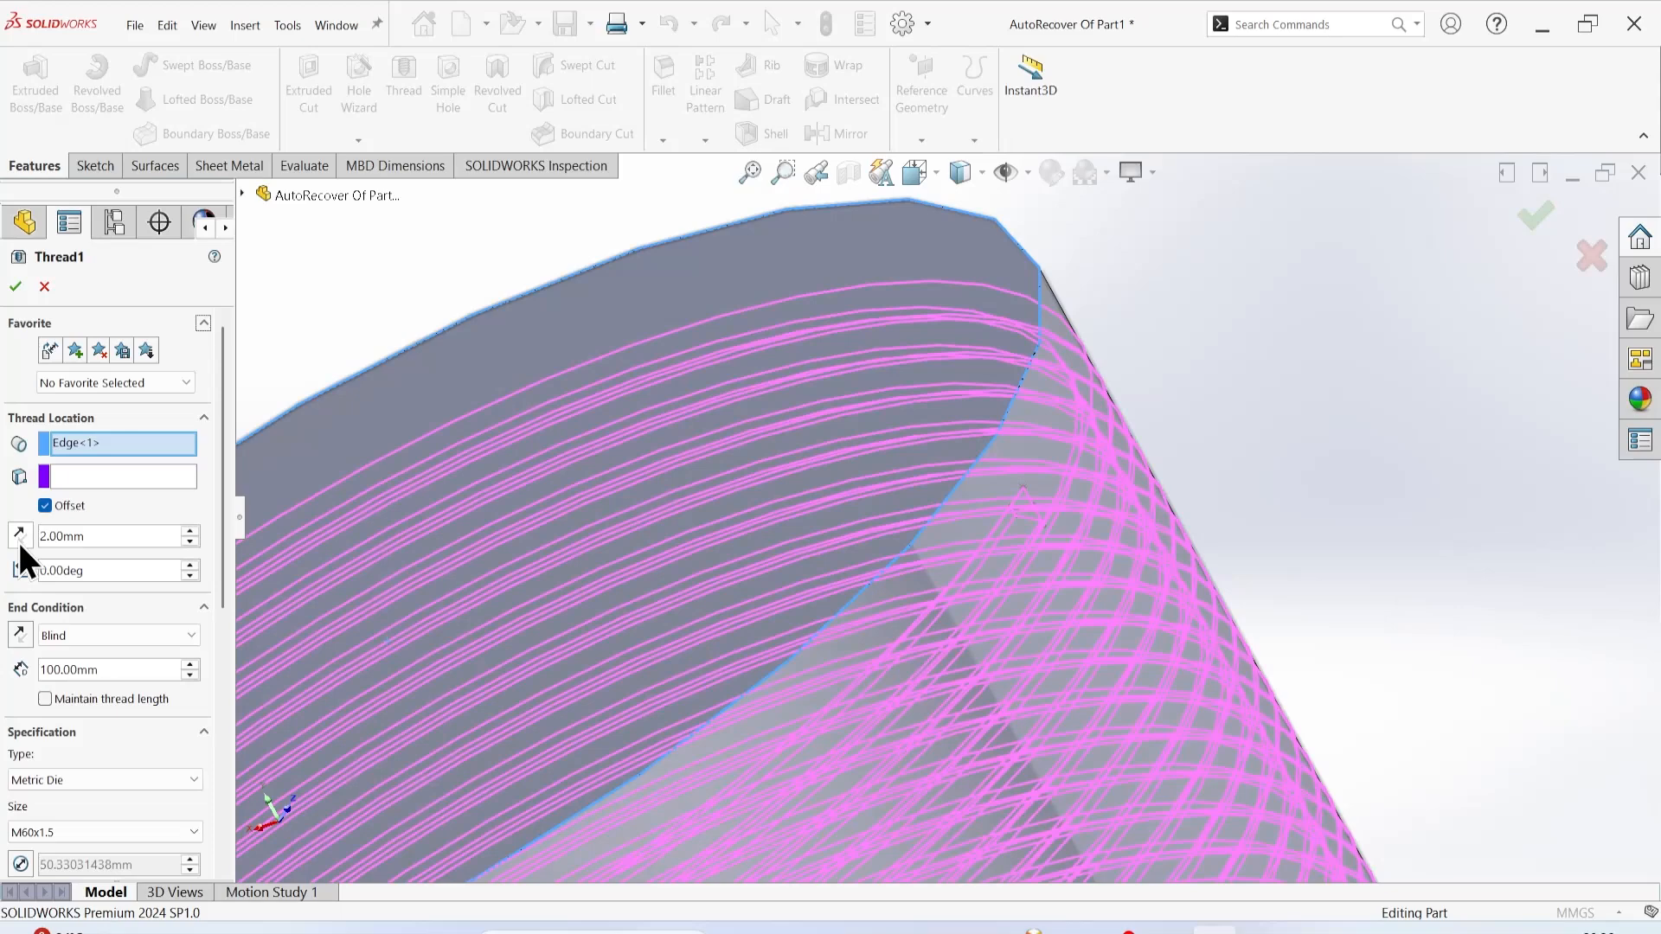
left_click(18, 535)
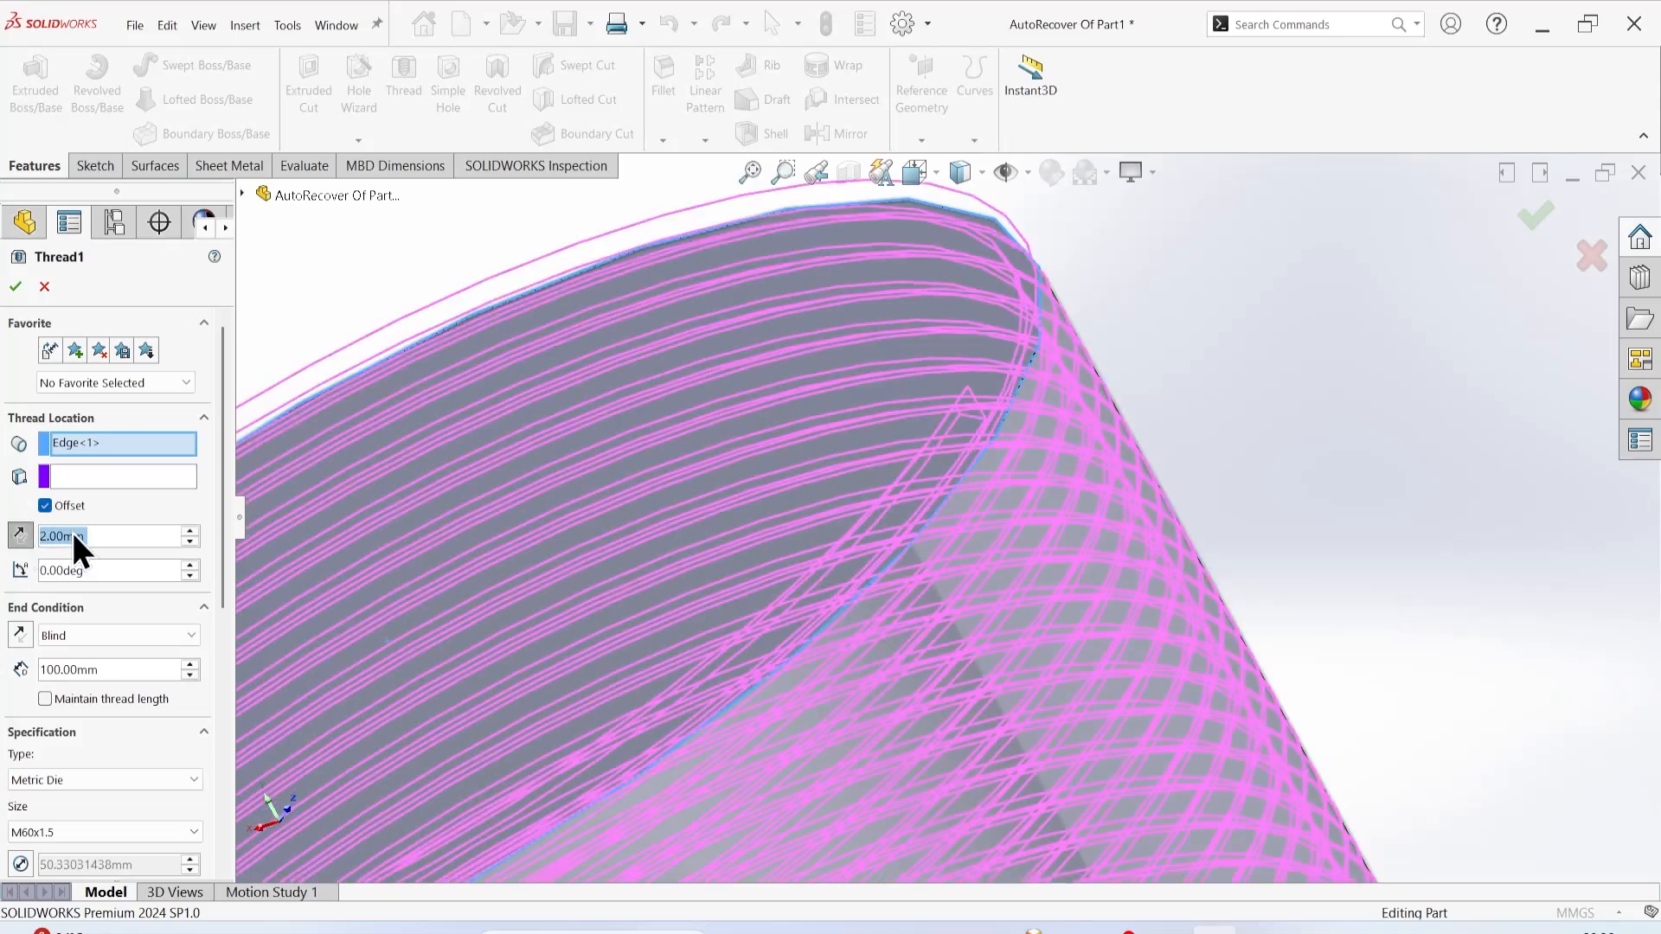
Set the thread's start offset distance to 1.5 mm and accept the thread.
type("1.5")
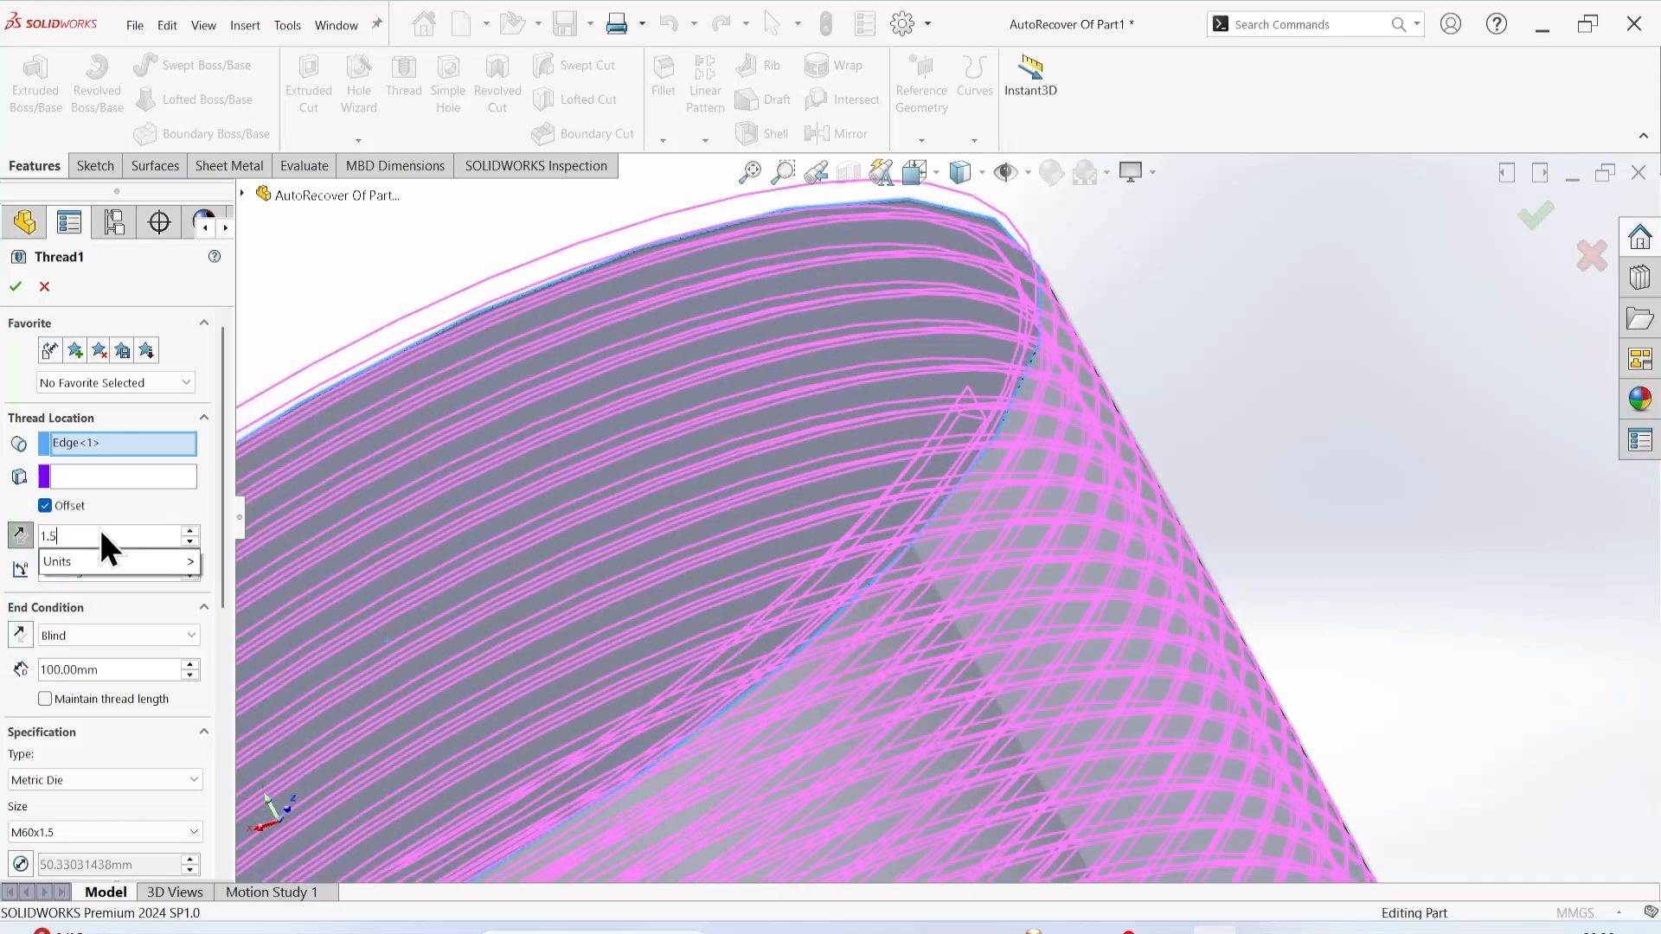
key("Return")
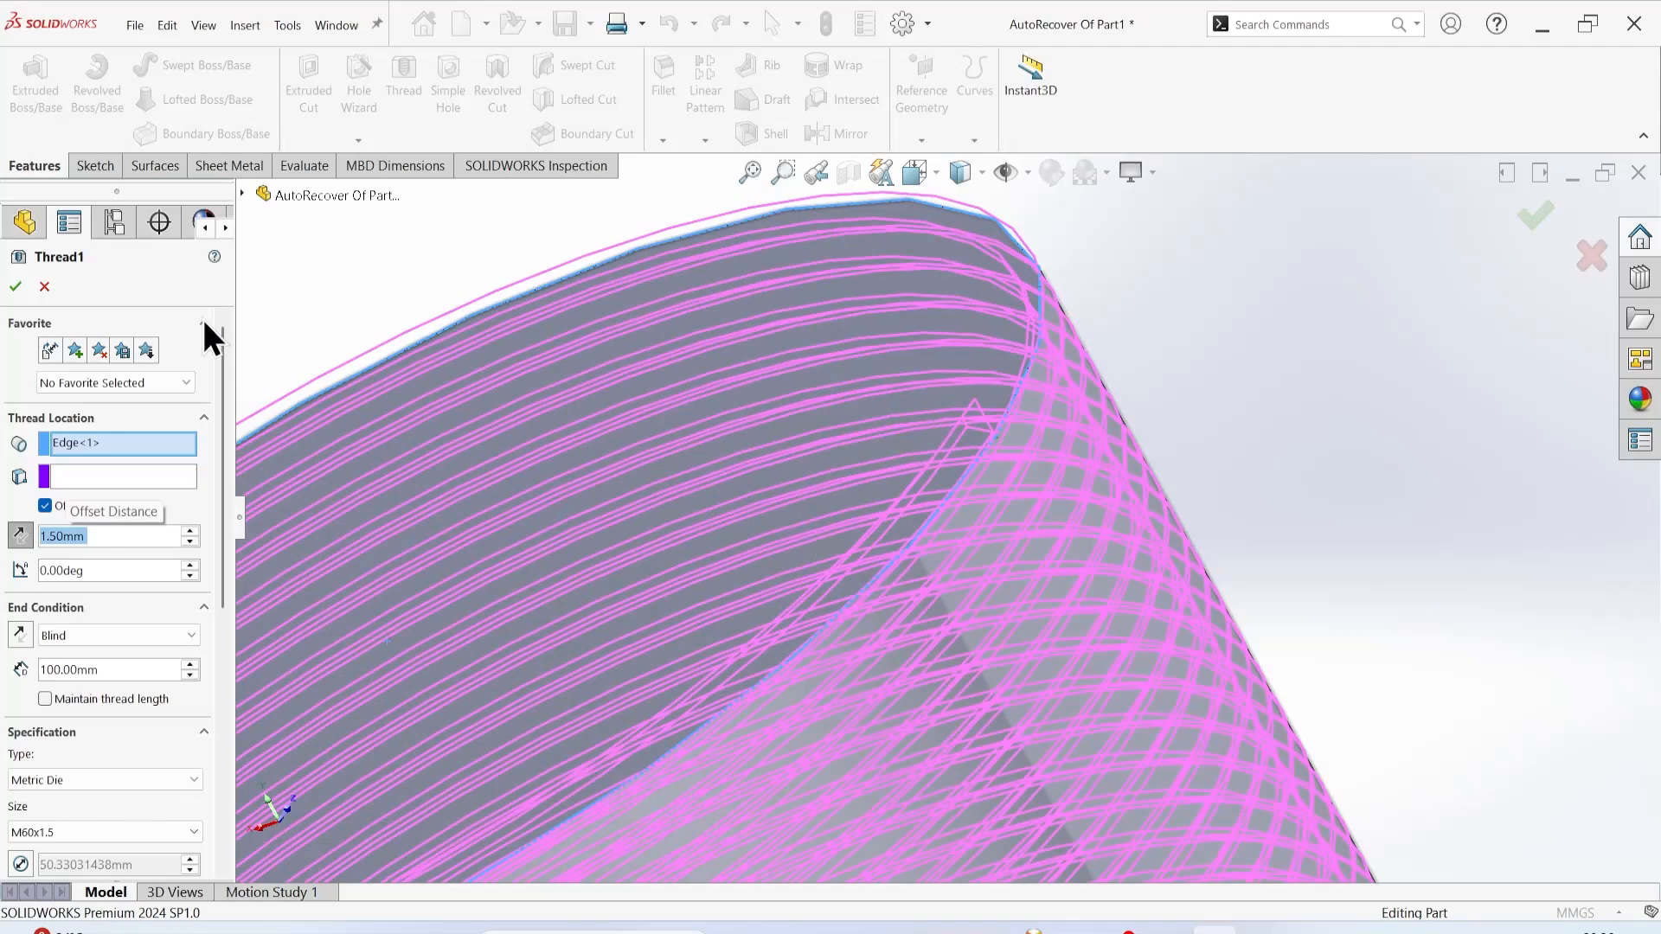
left_click(16, 287)
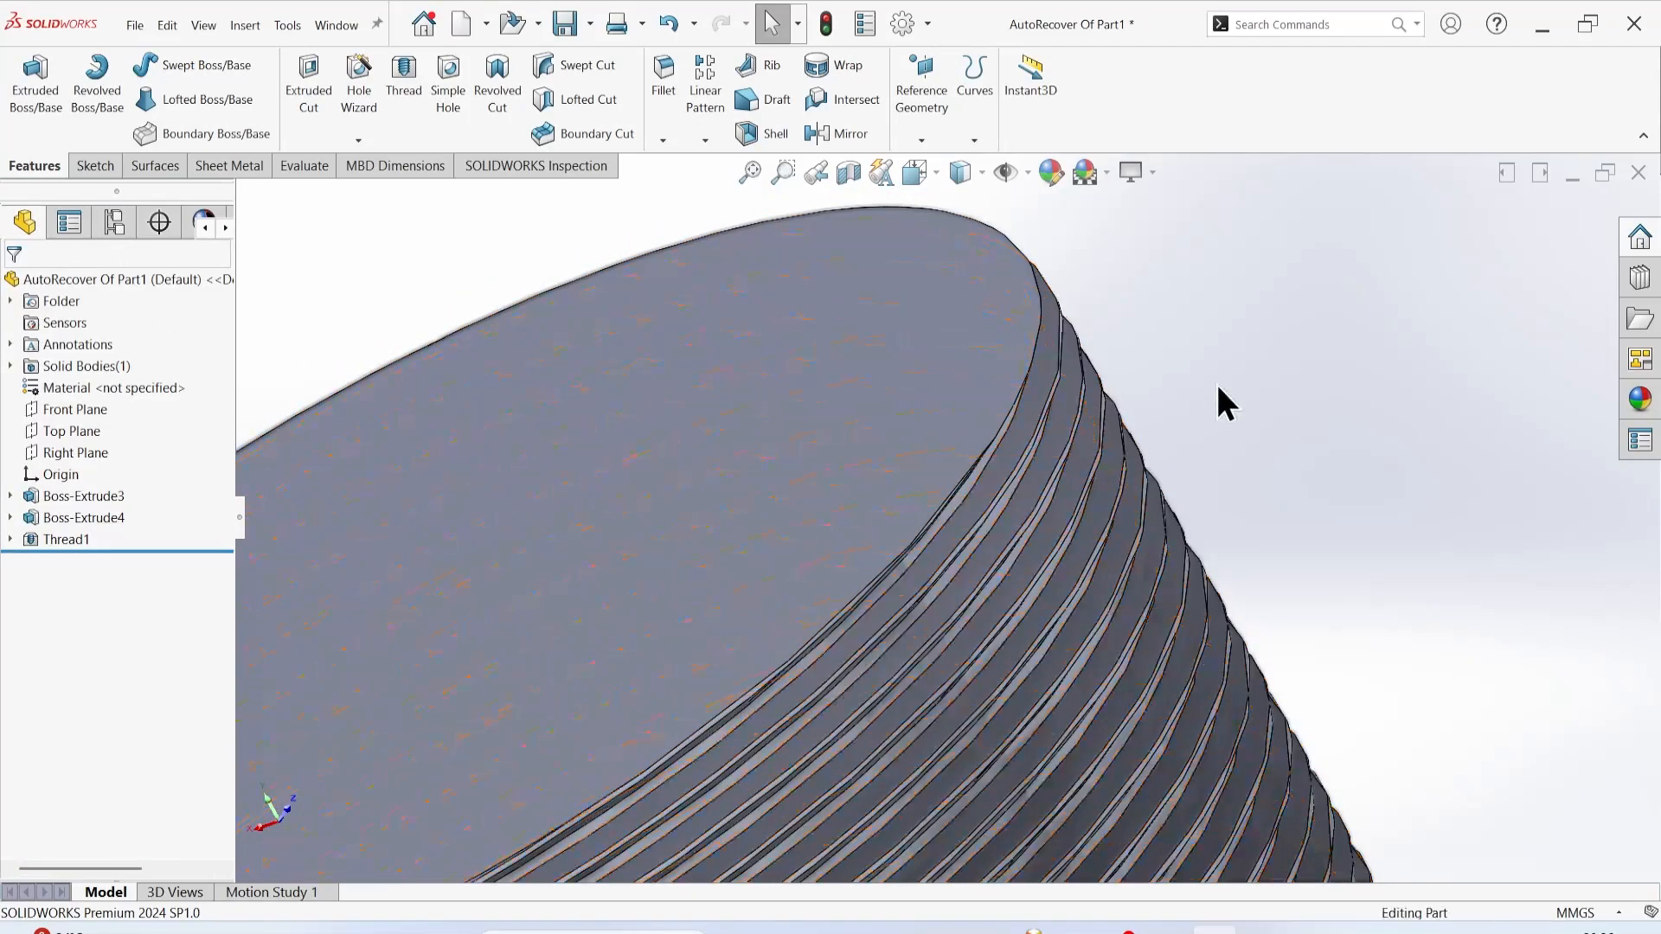
Examine the offset thread start and the whole threaded boss on the block, and reopen the thread for editing.
mouse_move(1216, 382)
middle_mouse_down()
mouse_move(1069, 499)
mouse_move(1220, 385)
middle_mouse_up()
scroll(1029, 448, "up", 5)
middle_click_drag(1139, 428, 759, 735)
scroll(760, 735, "up", 10)
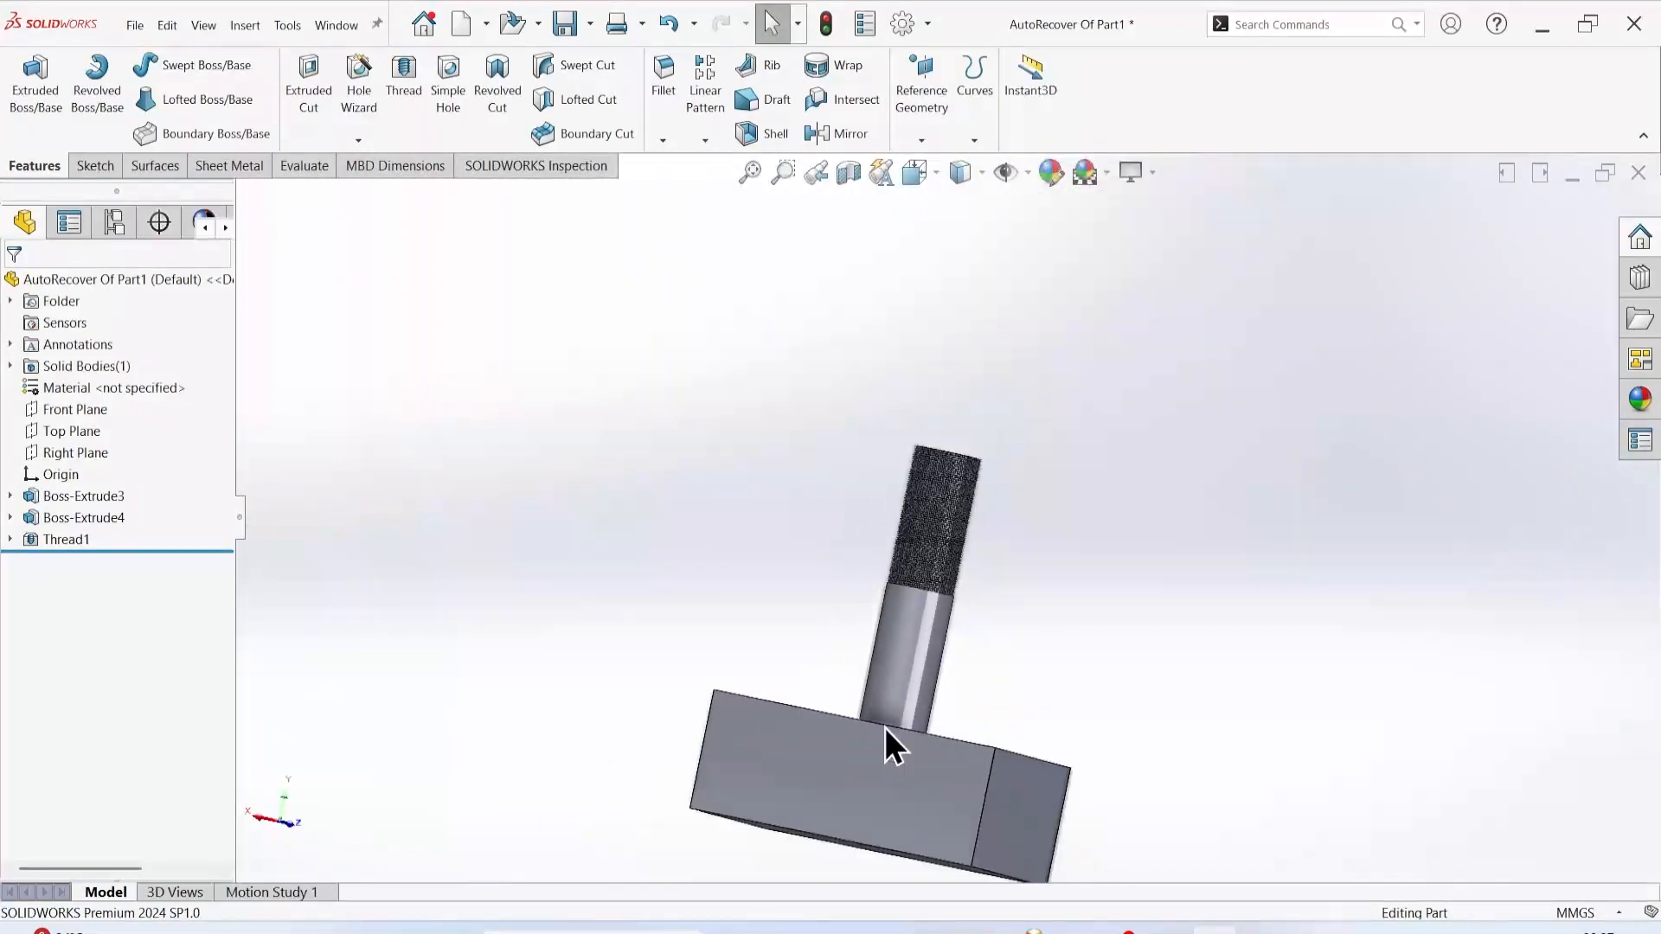
scroll(971, 631, "down", 2)
middle_click_drag(971, 631, 908, 740)
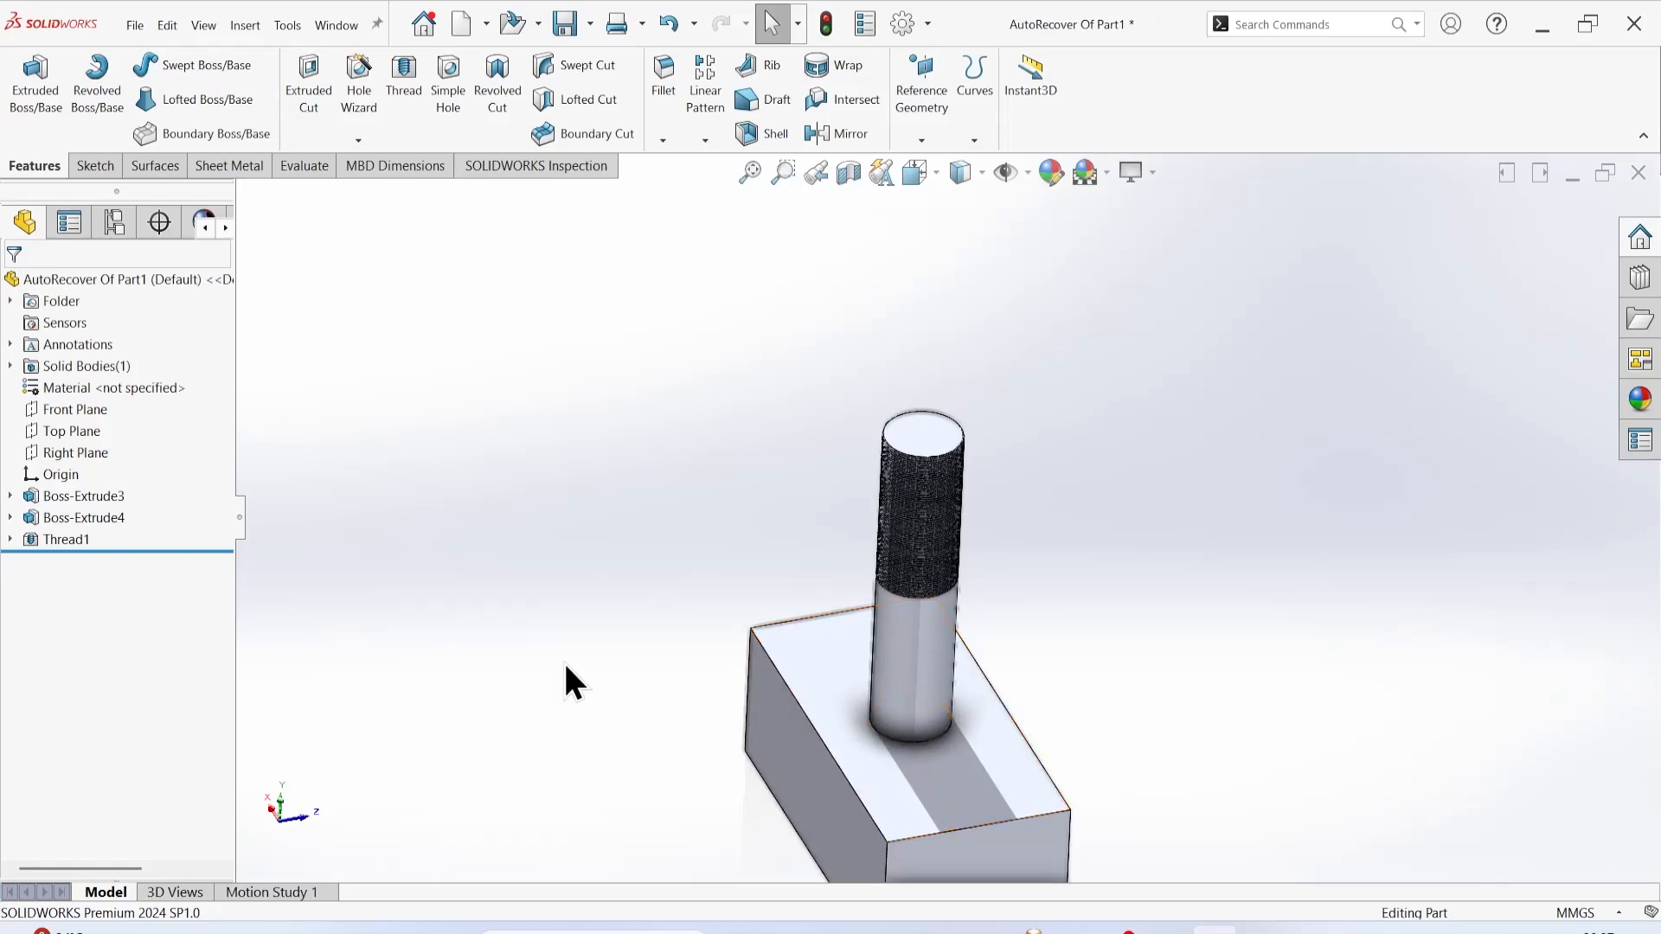
right_click(58, 538)
left_click(71, 491)
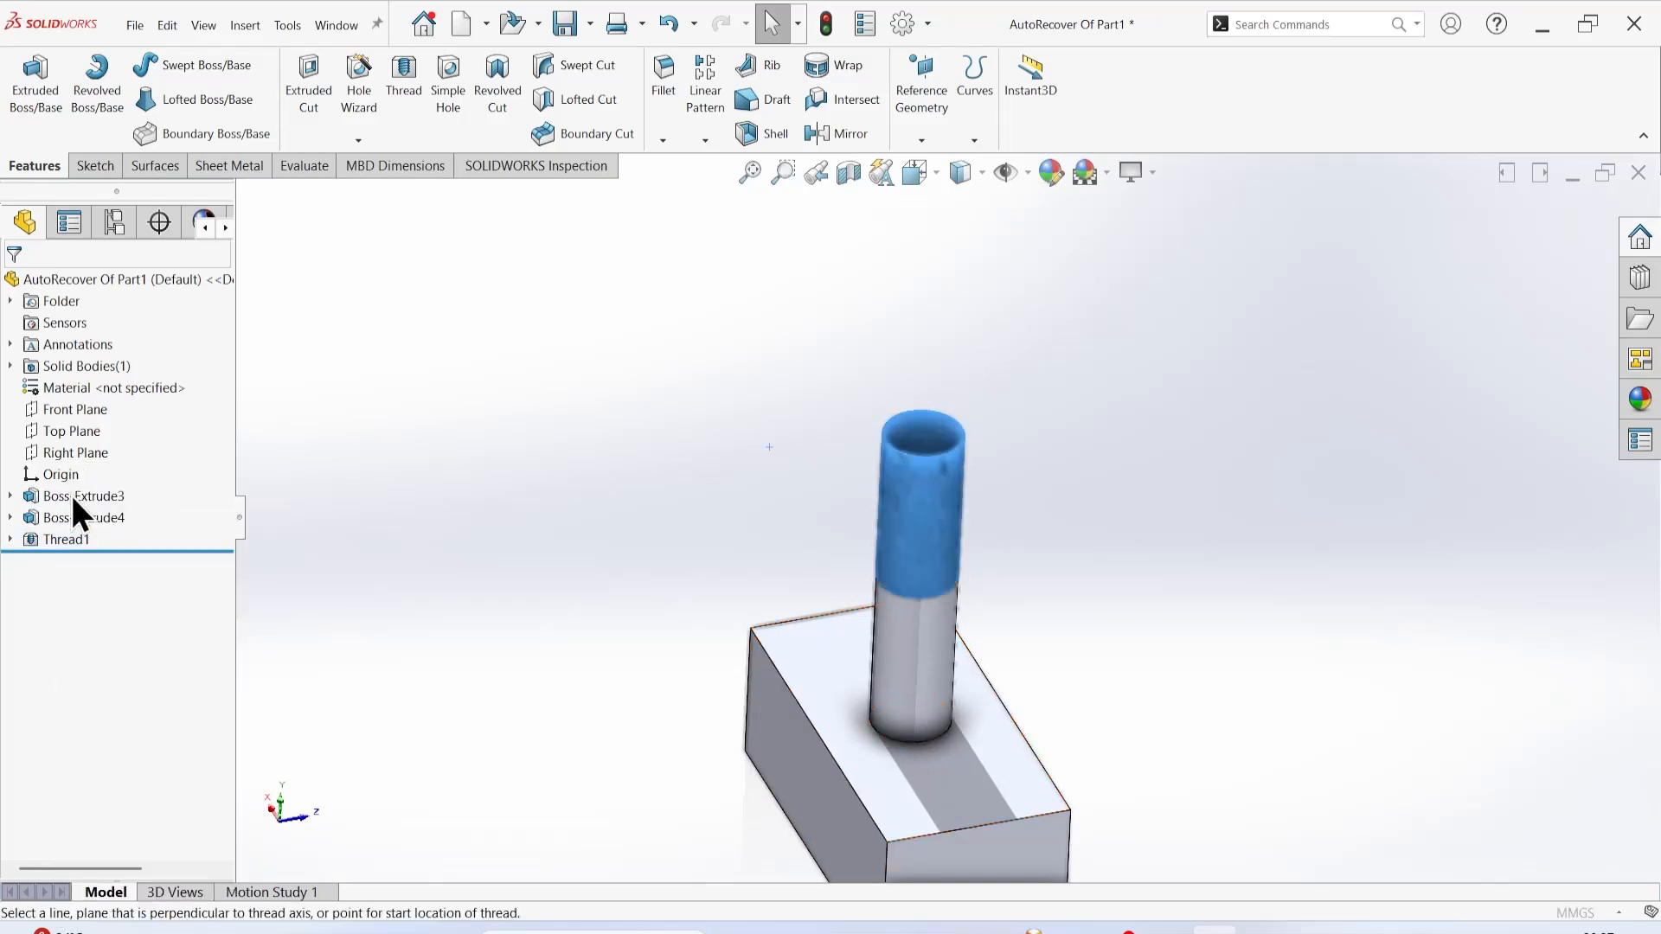
Switch to the SolidWorks Book PDF and study the thread figures, including the extruded thread before and after trim.
left_click(1167, 930)
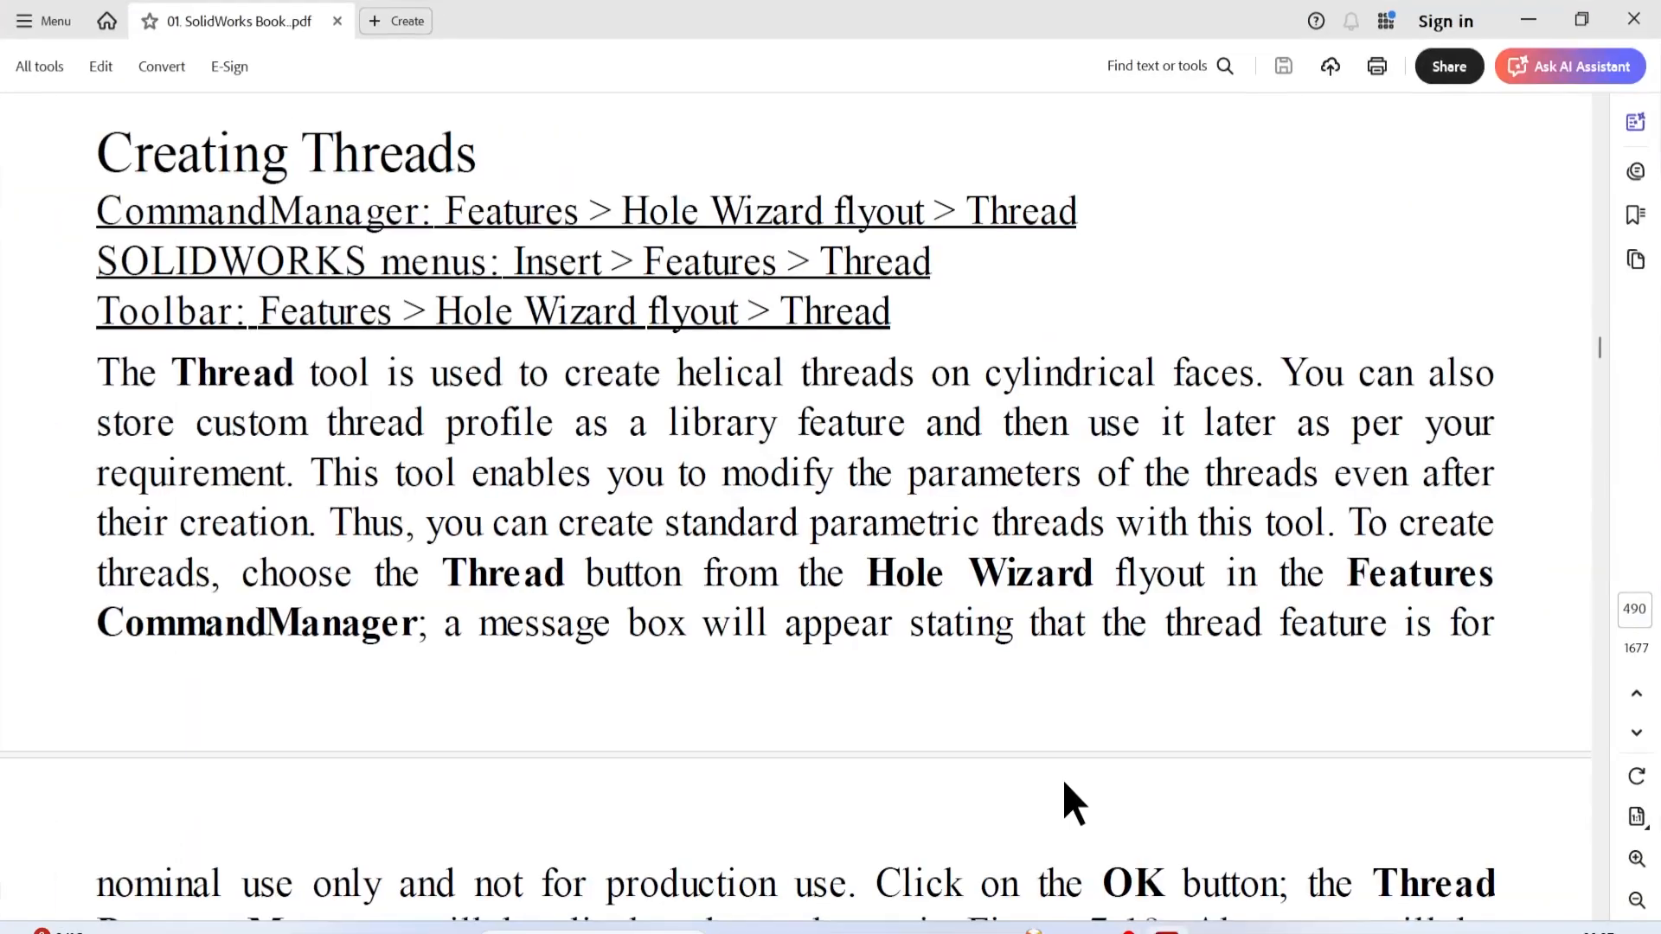
scroll(797, 568, "down", 3)
left_click(1636, 733)
left_click(1635, 733)
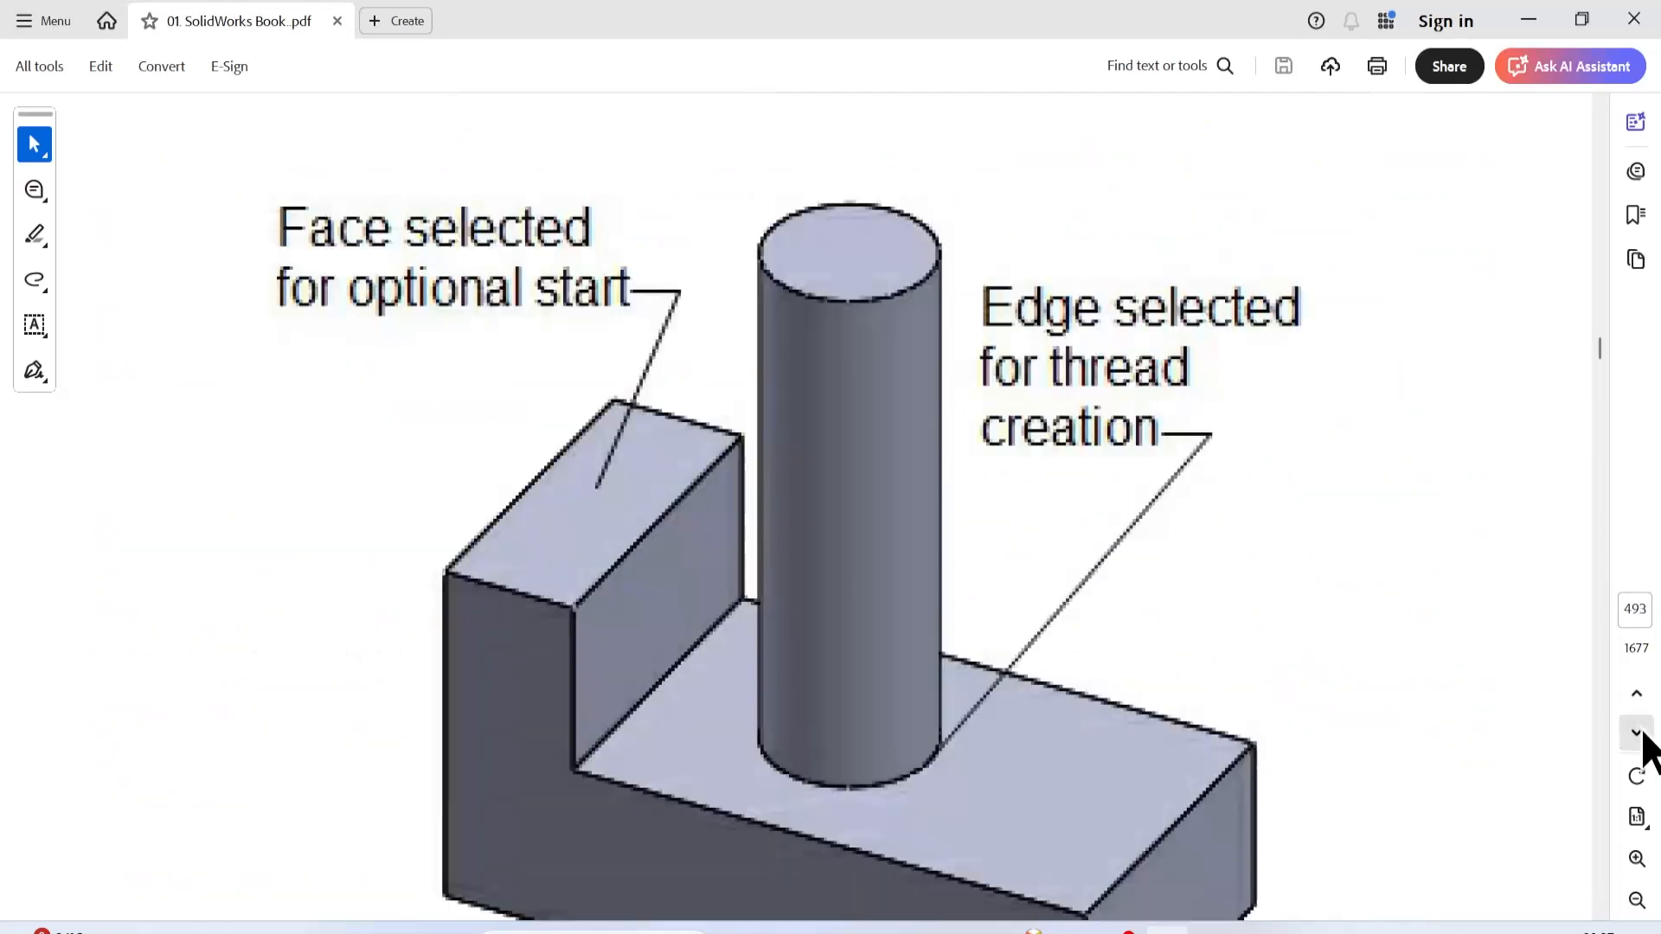
left_click(1643, 734)
left_click(1642, 734)
left_click(1643, 735)
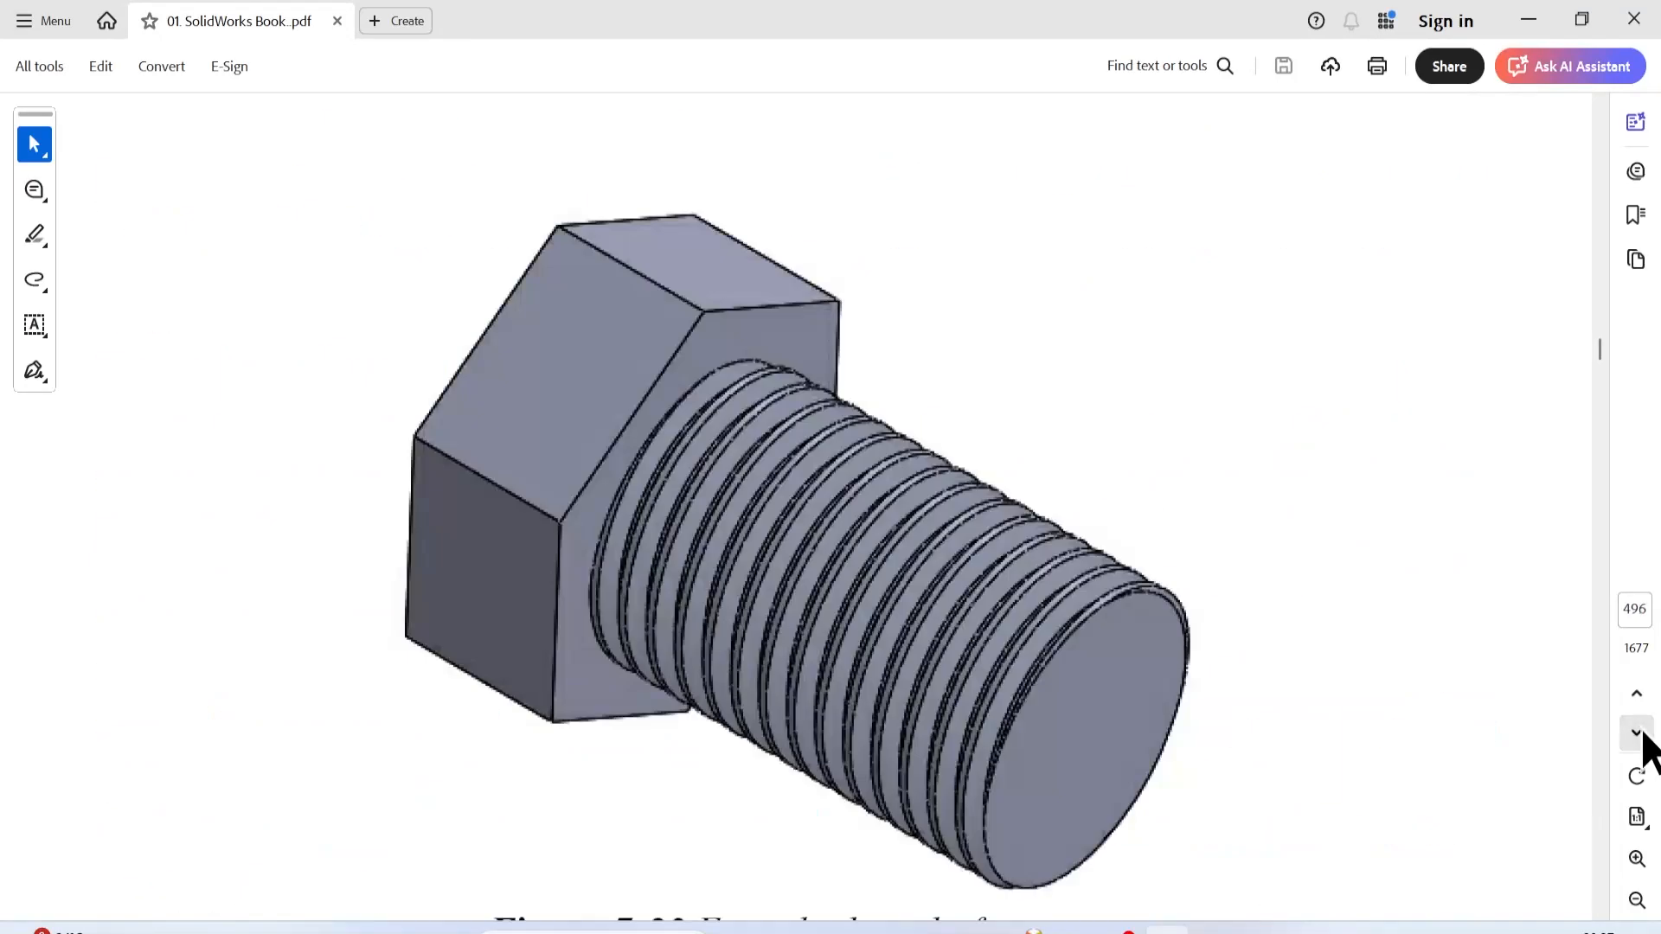
left_click(1642, 735)
left_click(1637, 693)
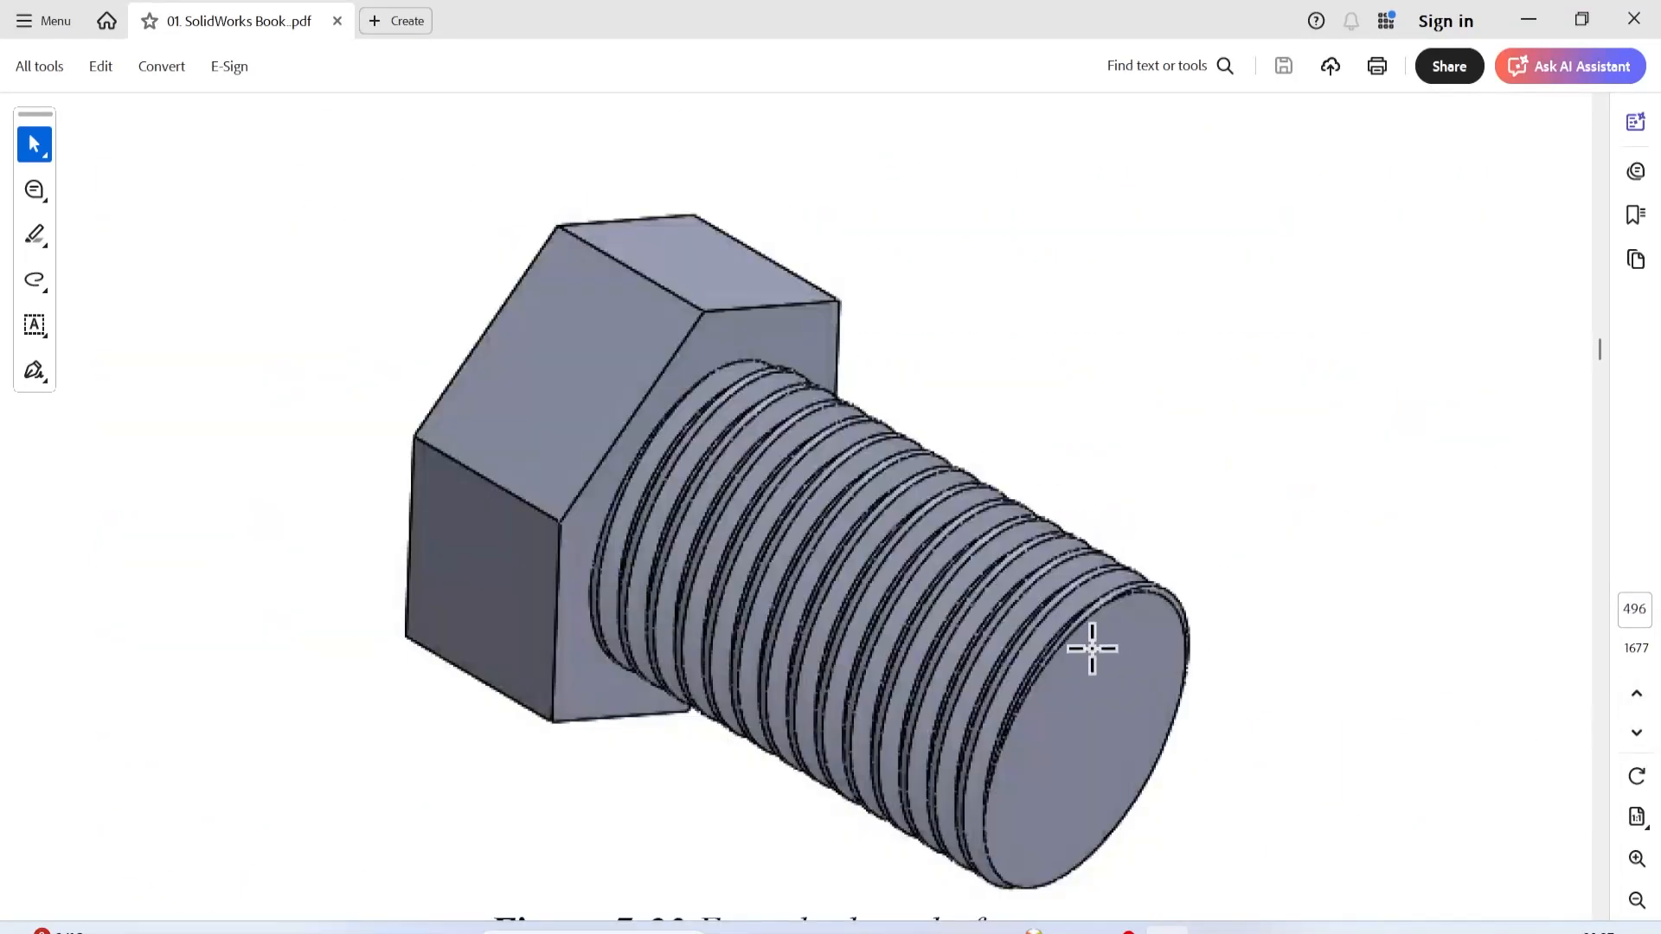
scroll(1038, 649, "up", 1)
scroll(982, 650, "down", 4)
scroll(978, 670, "down", 3)
scroll(975, 667, "up", 10)
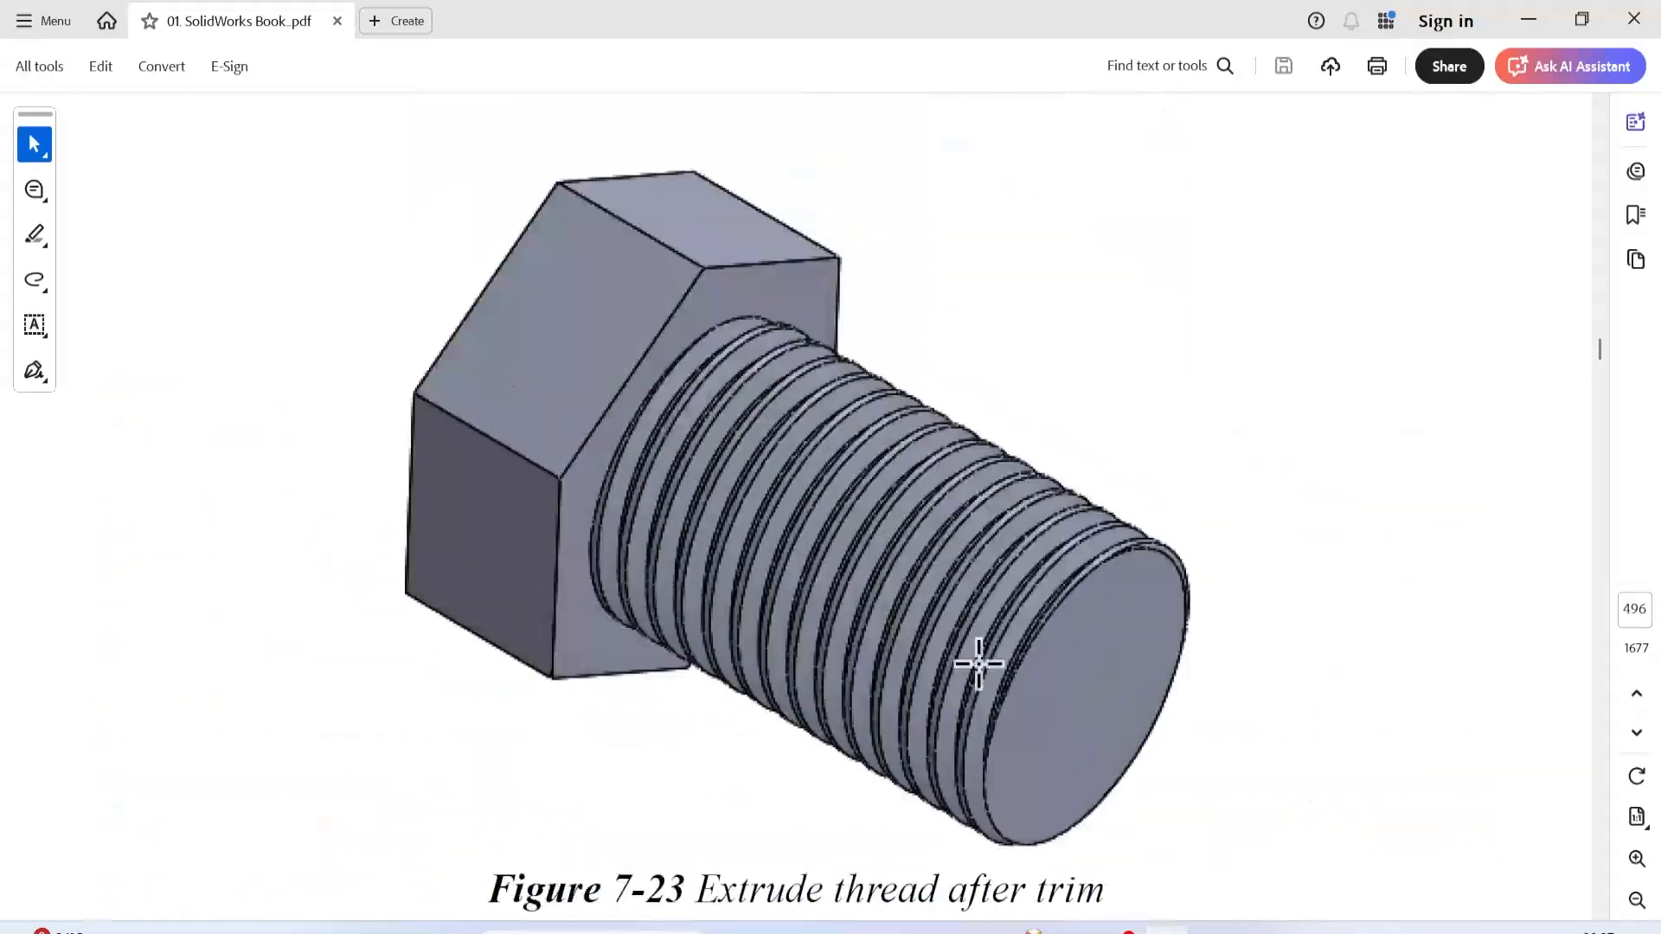
scroll(921, 658, "up", 5)
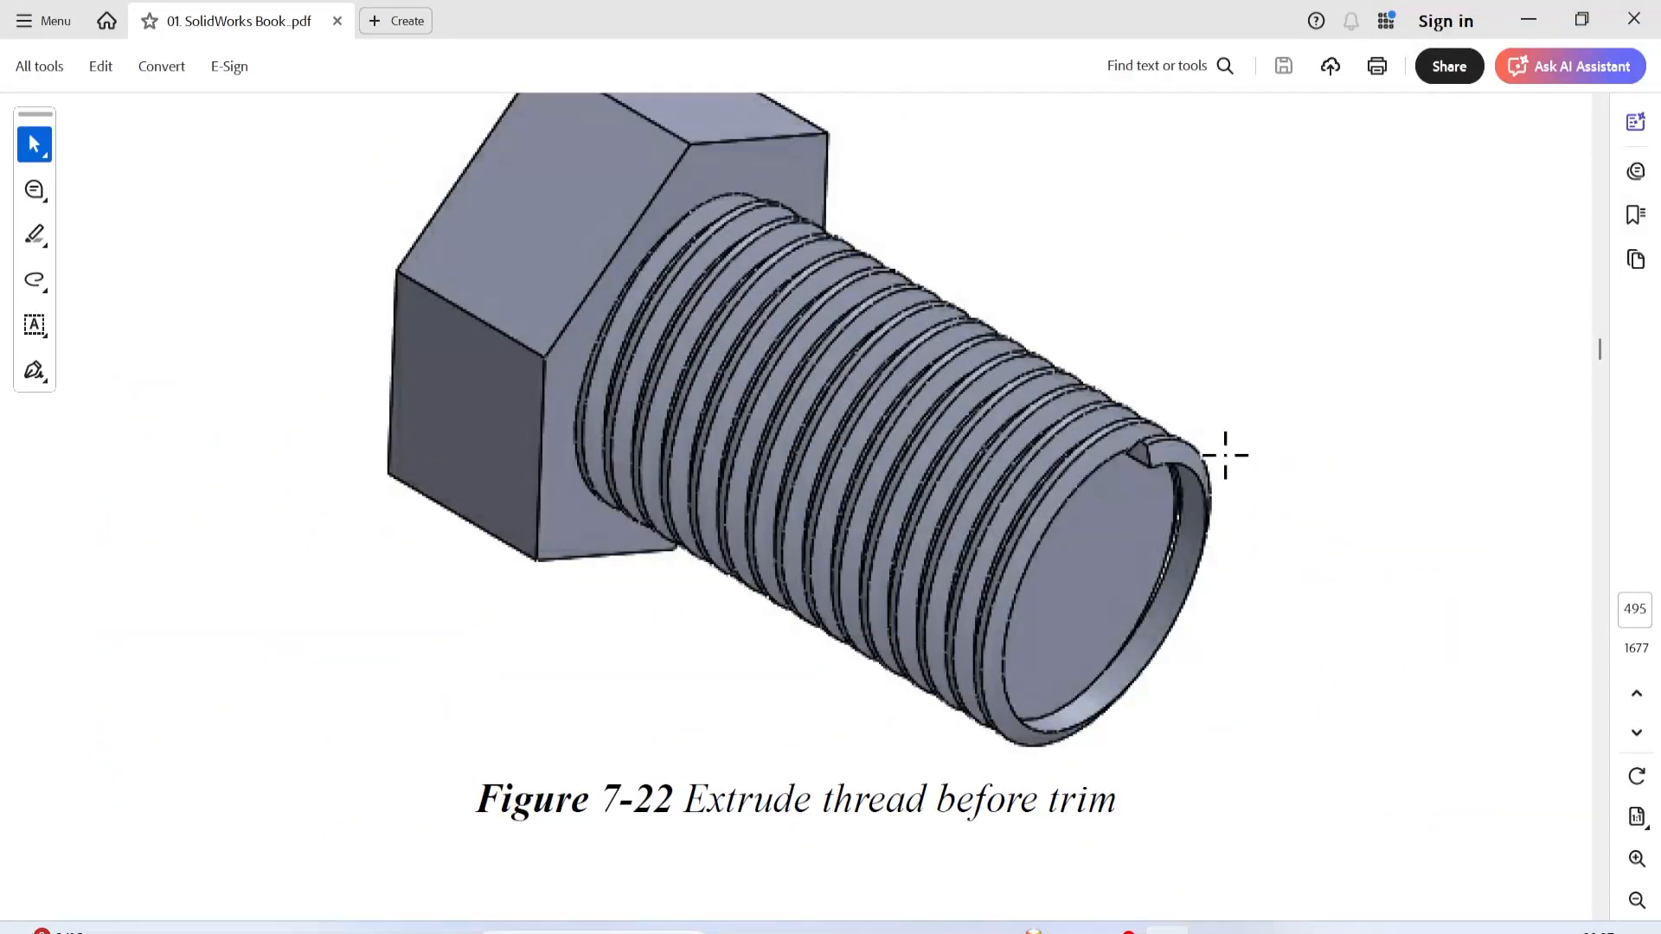
left_click_drag(666, 794, 1117, 798)
Return to SOLIDWORKS, review the thread's offset, end condition, method and trim options, accept the thread and inspect its top end.
left_click(1214, 930)
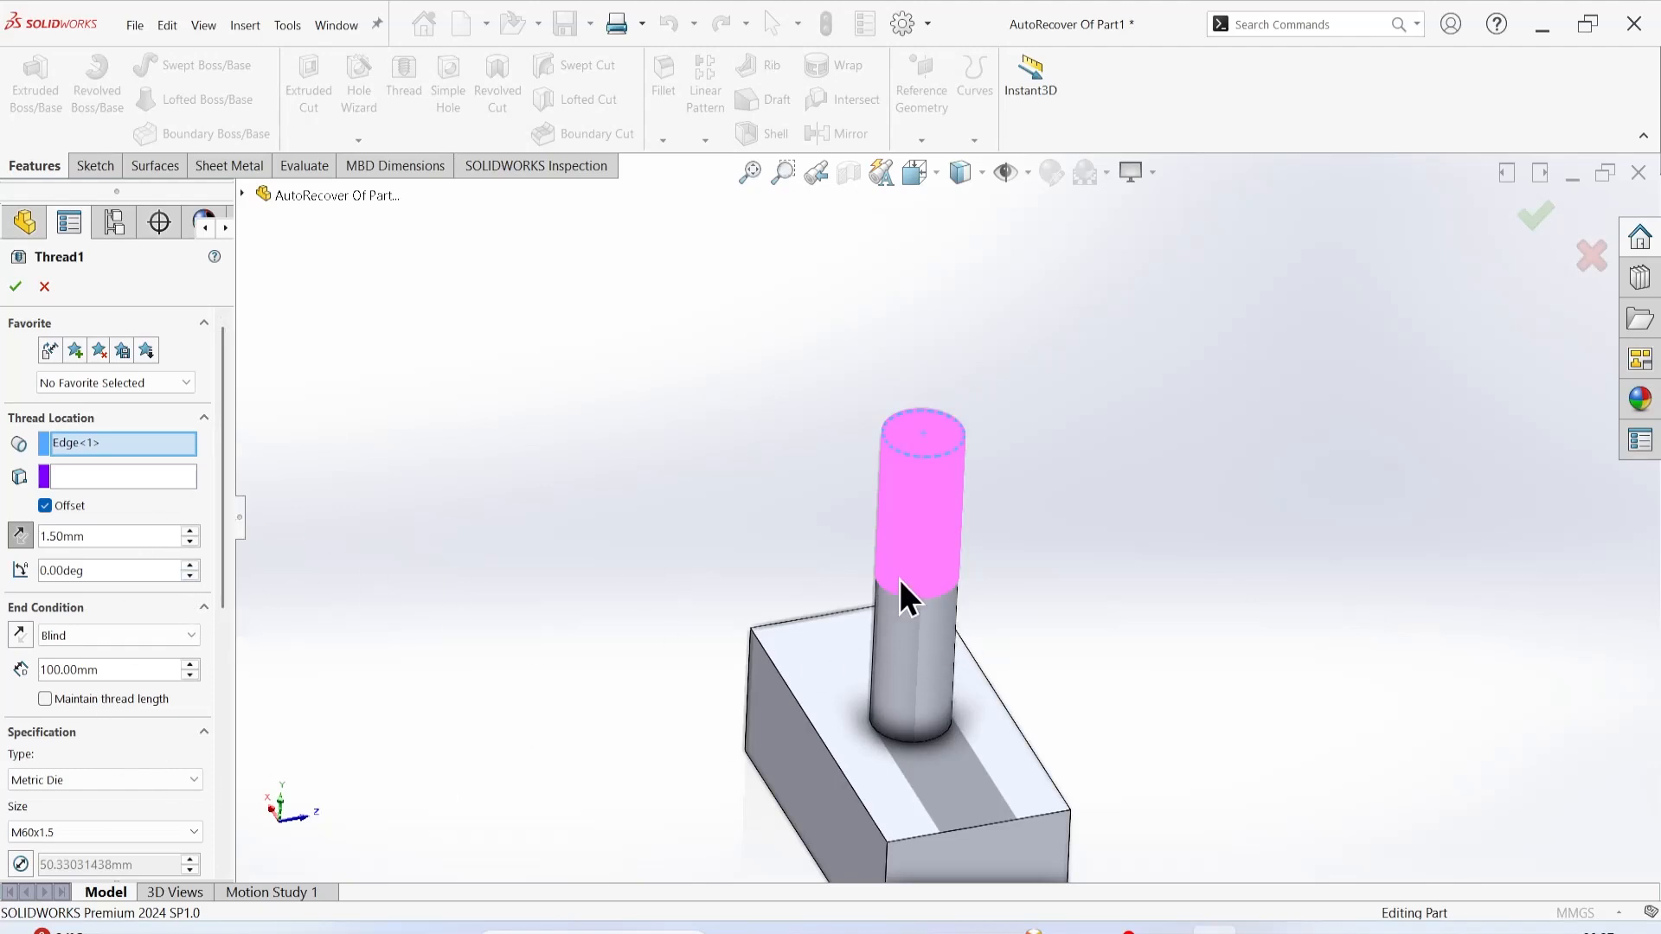
double_click(104, 535)
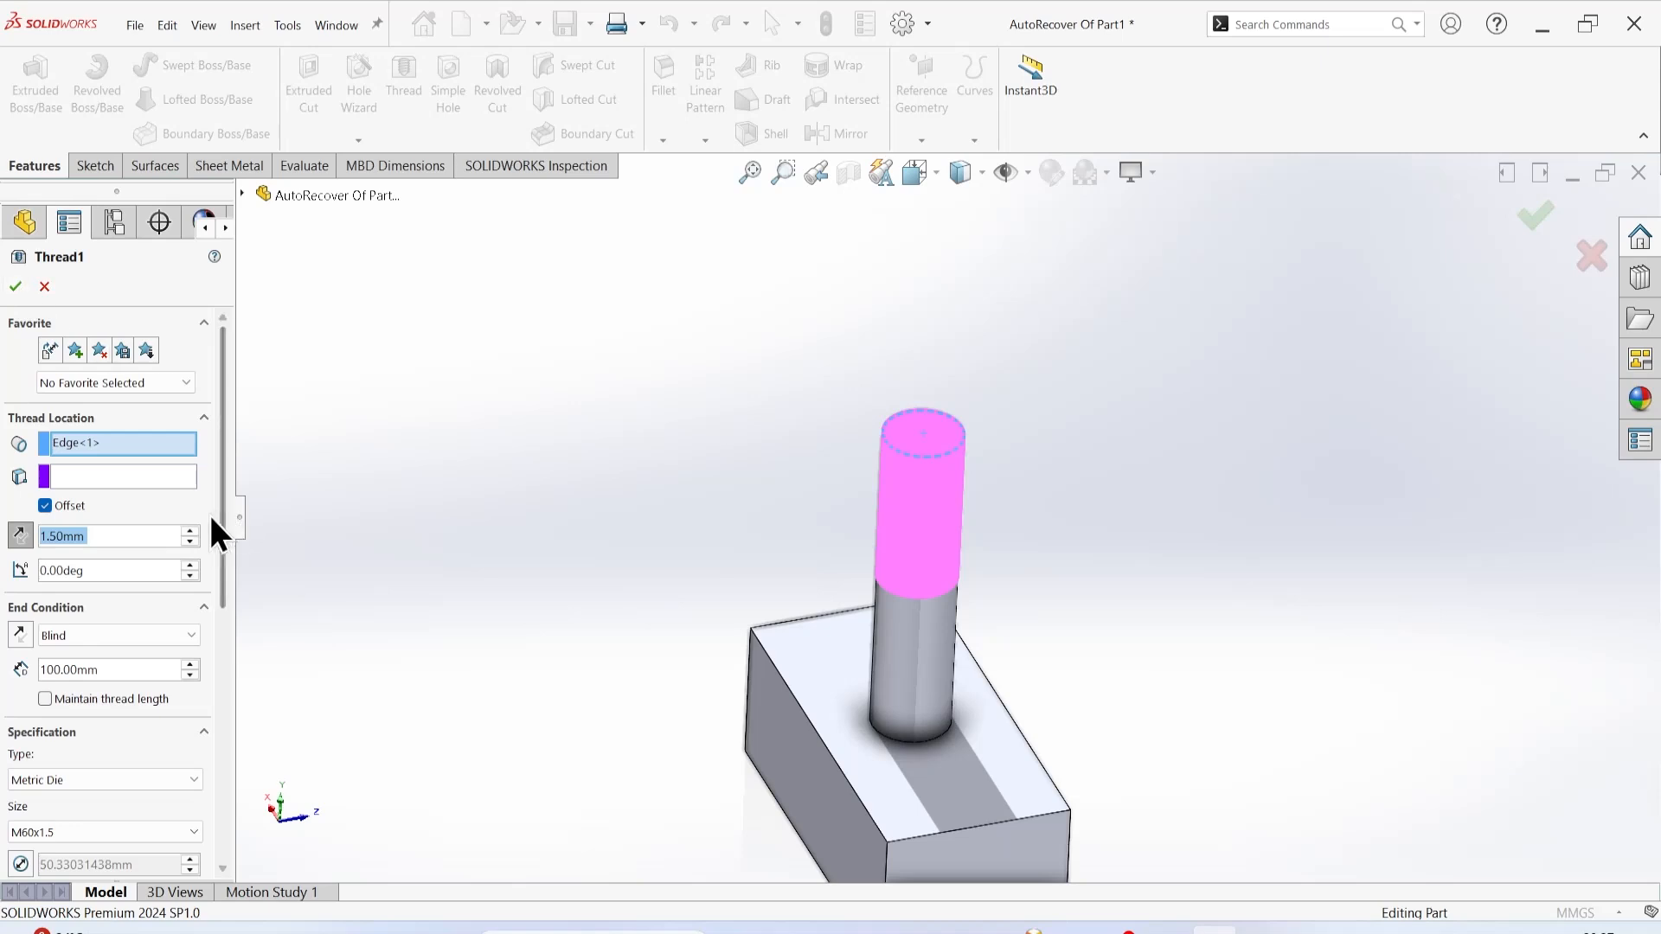
left_click(139, 635)
left_click(128, 637)
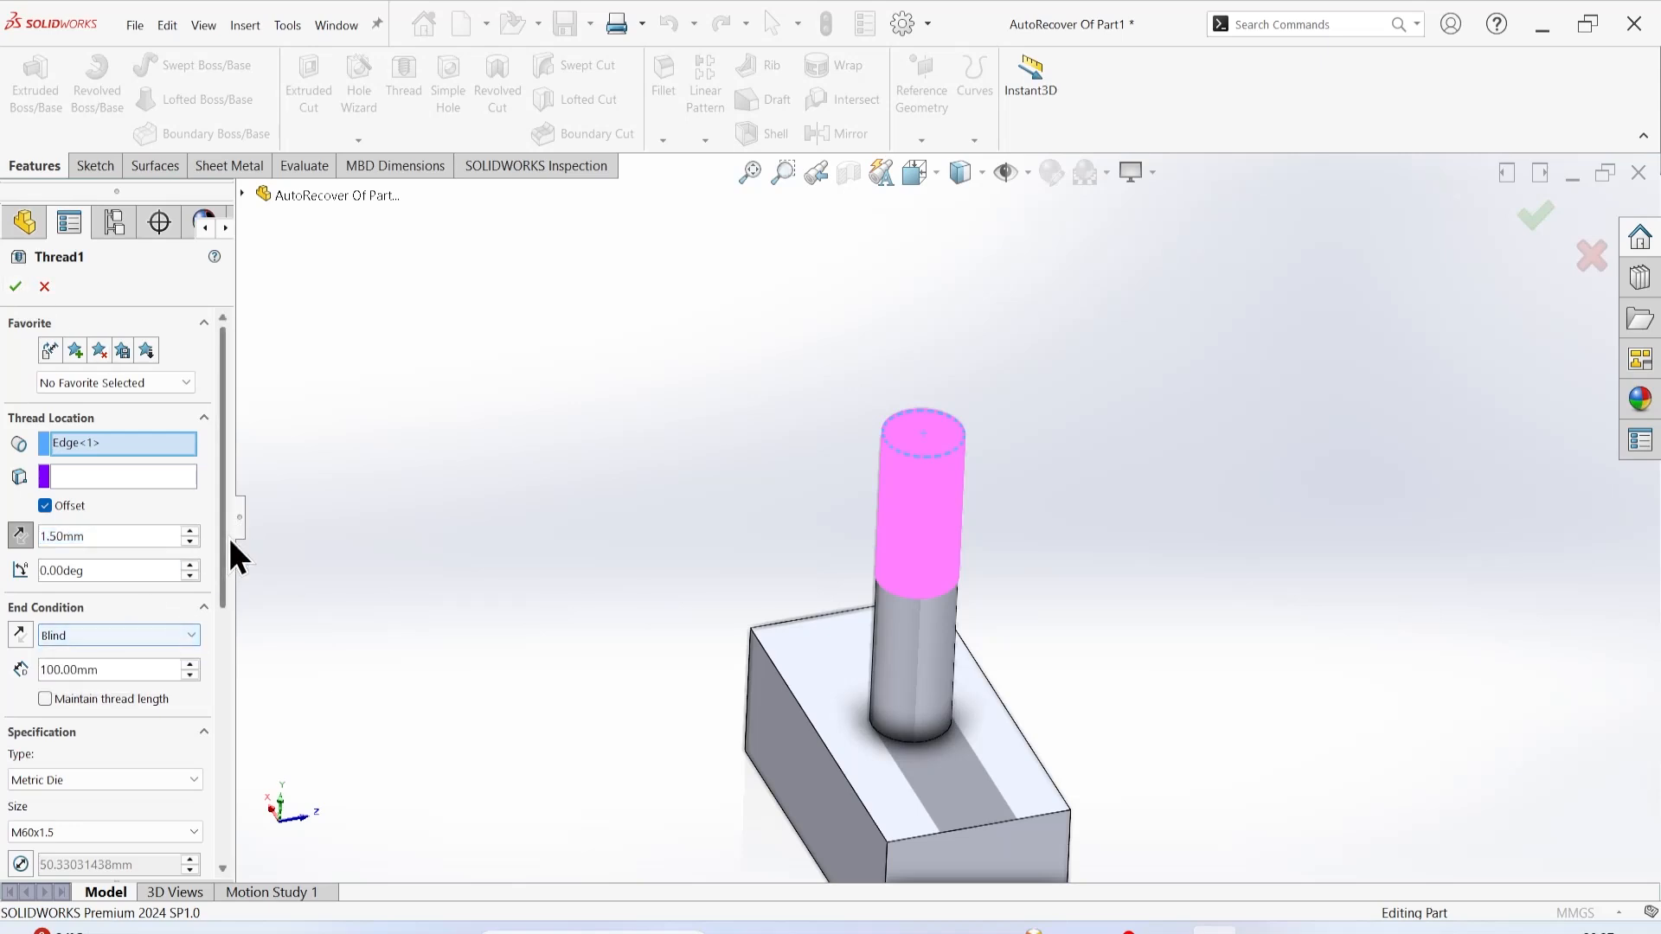
left_click_drag(222, 544, 207, 786)
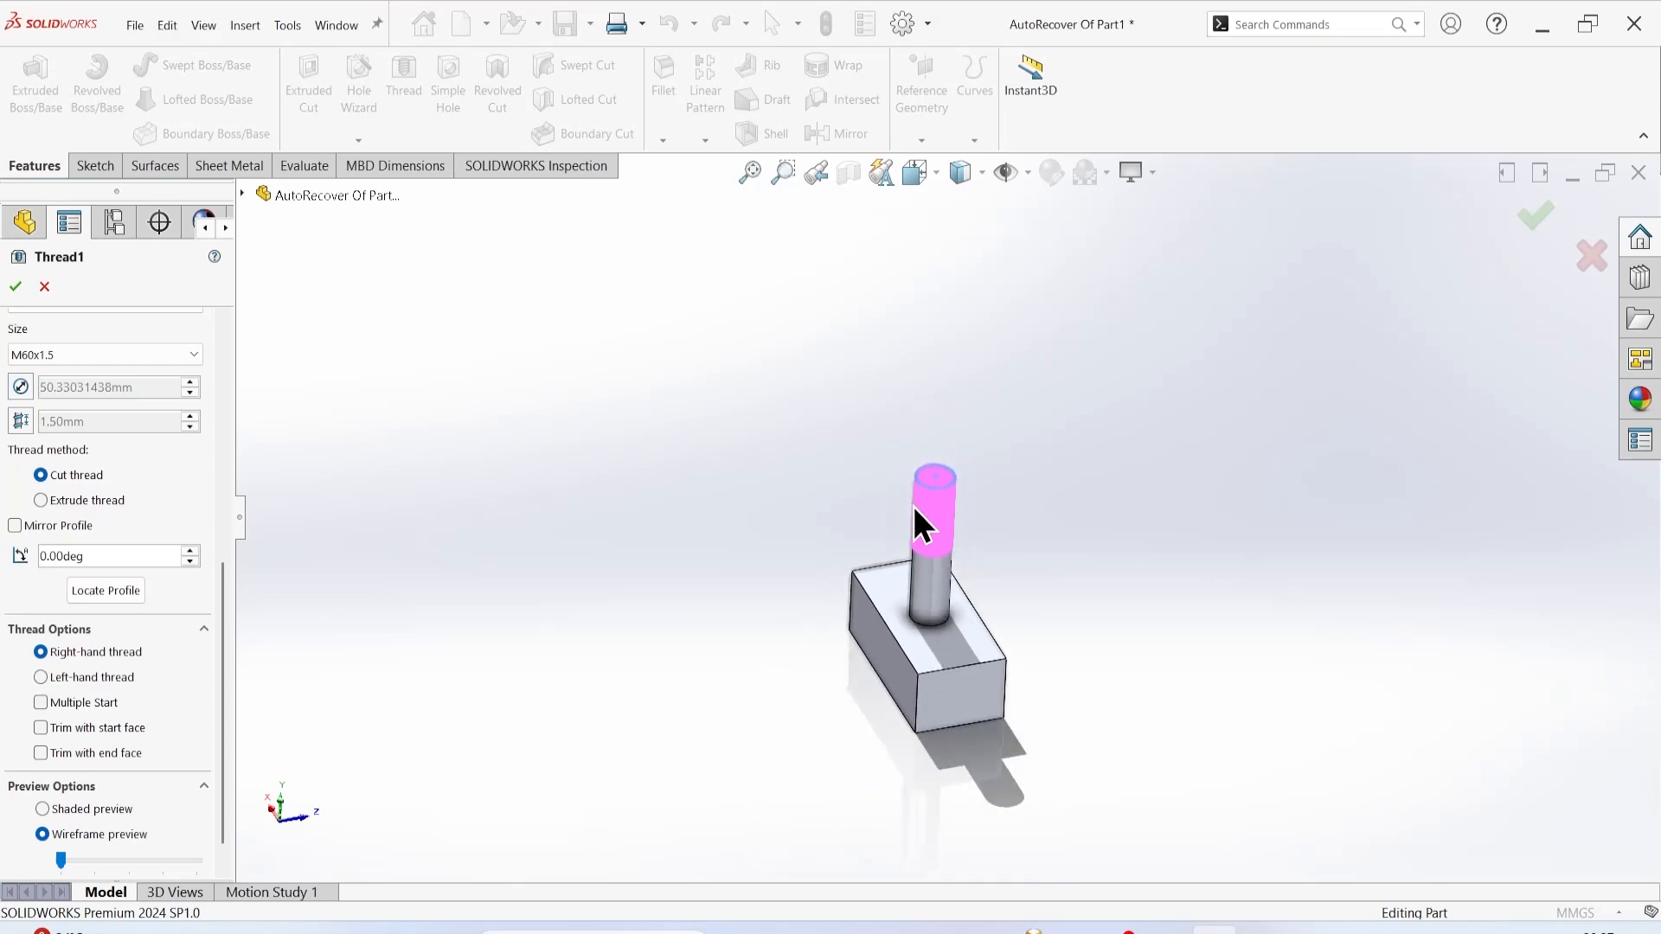
scroll(912, 506, "down", 5)
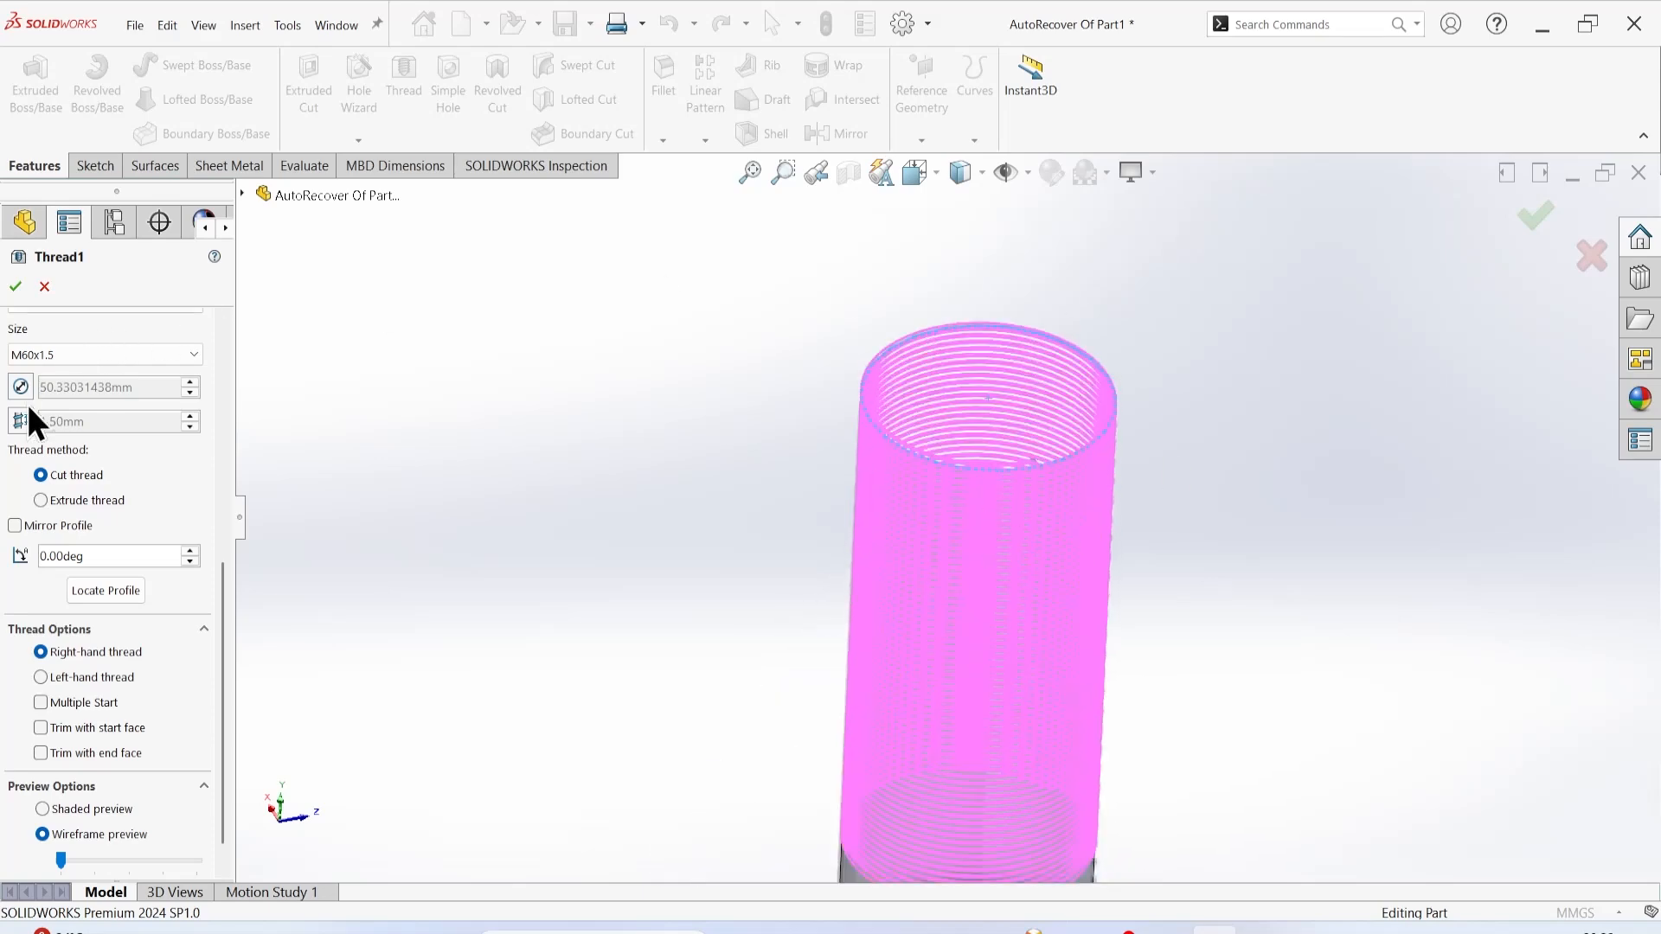
left_click(16, 287)
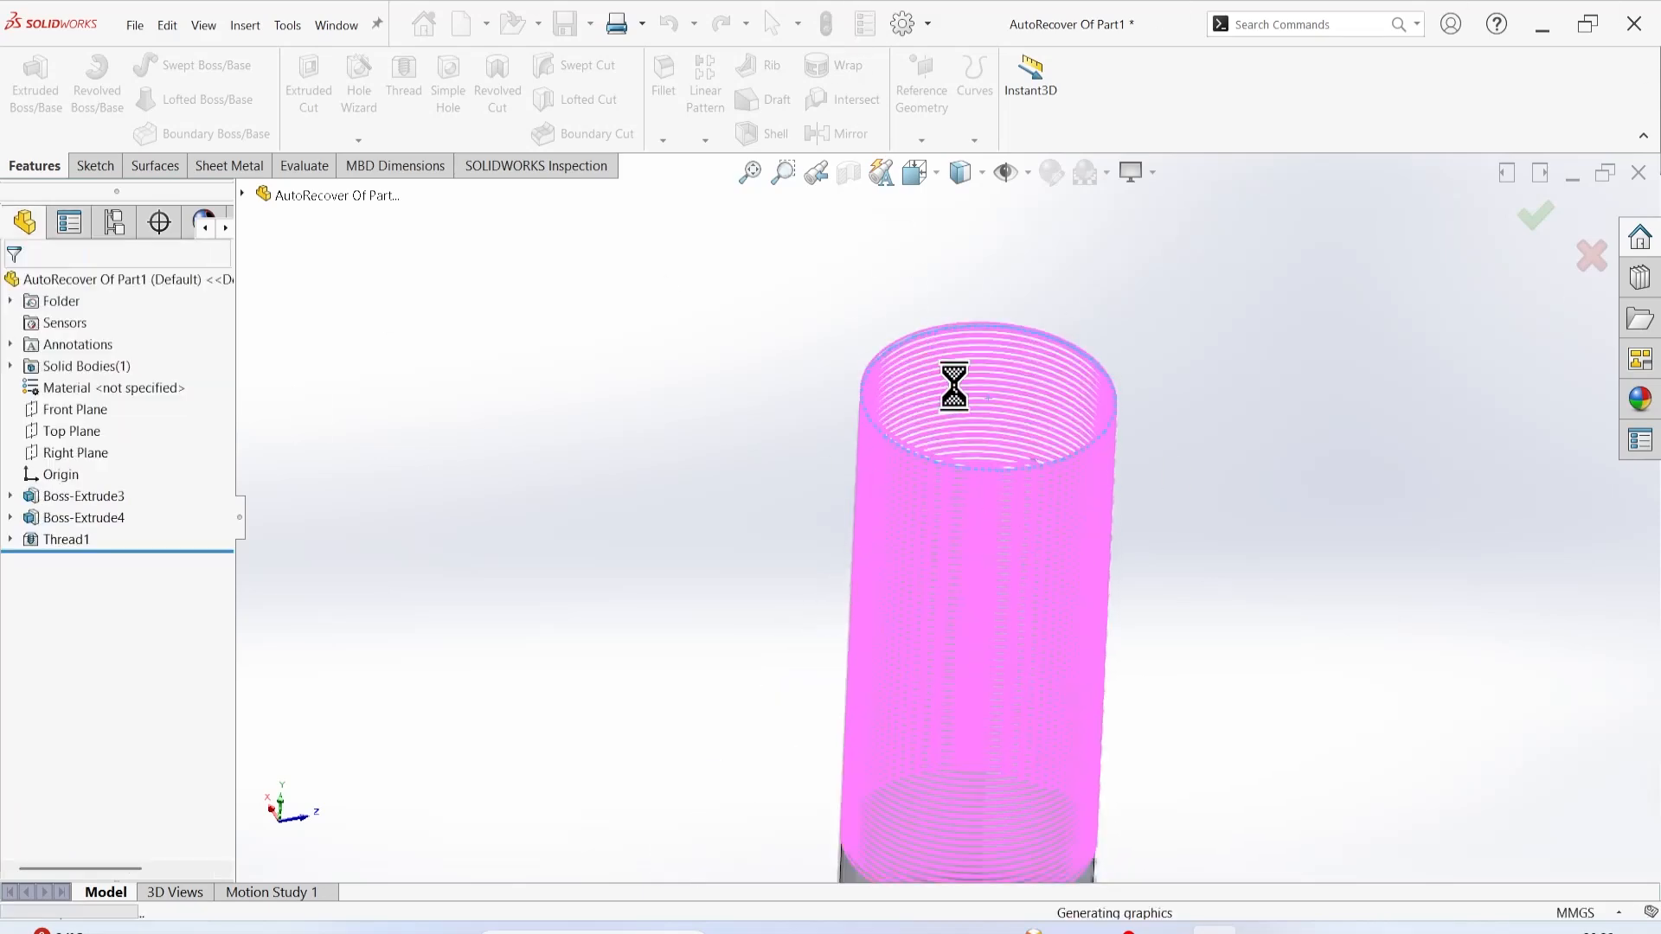
scroll(1057, 465, "down", 5)
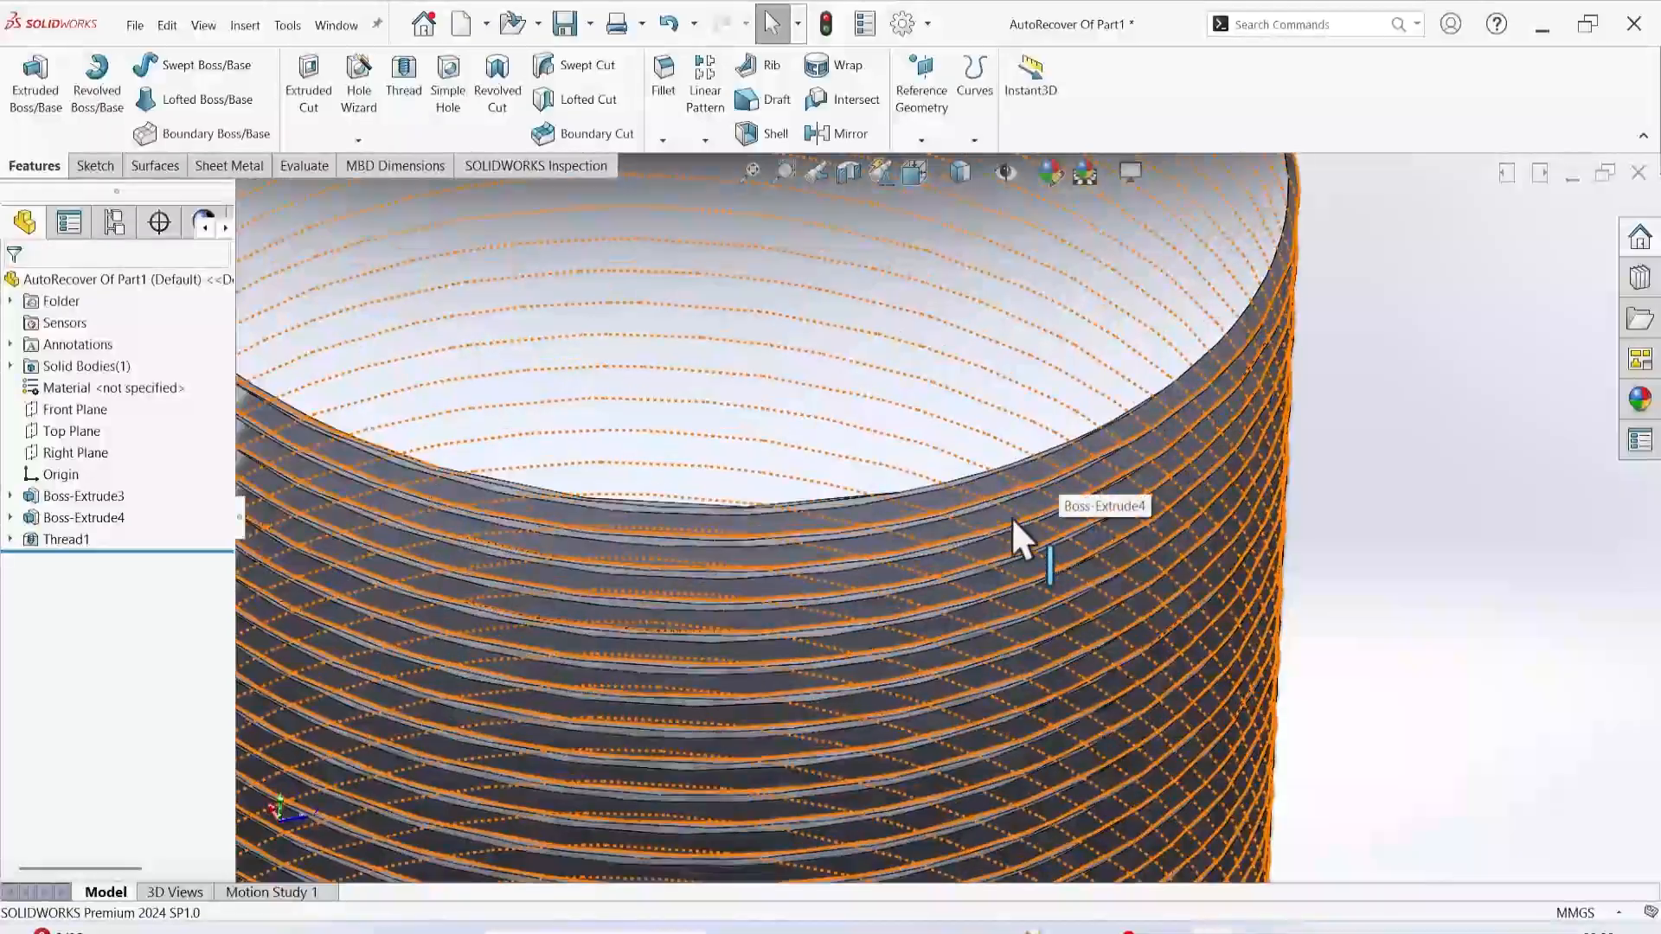
Edit the thread to use the Extrude thread method with its profile mirrored horizontally, and accept it.
middle_click_drag(1019, 537, 1093, 406)
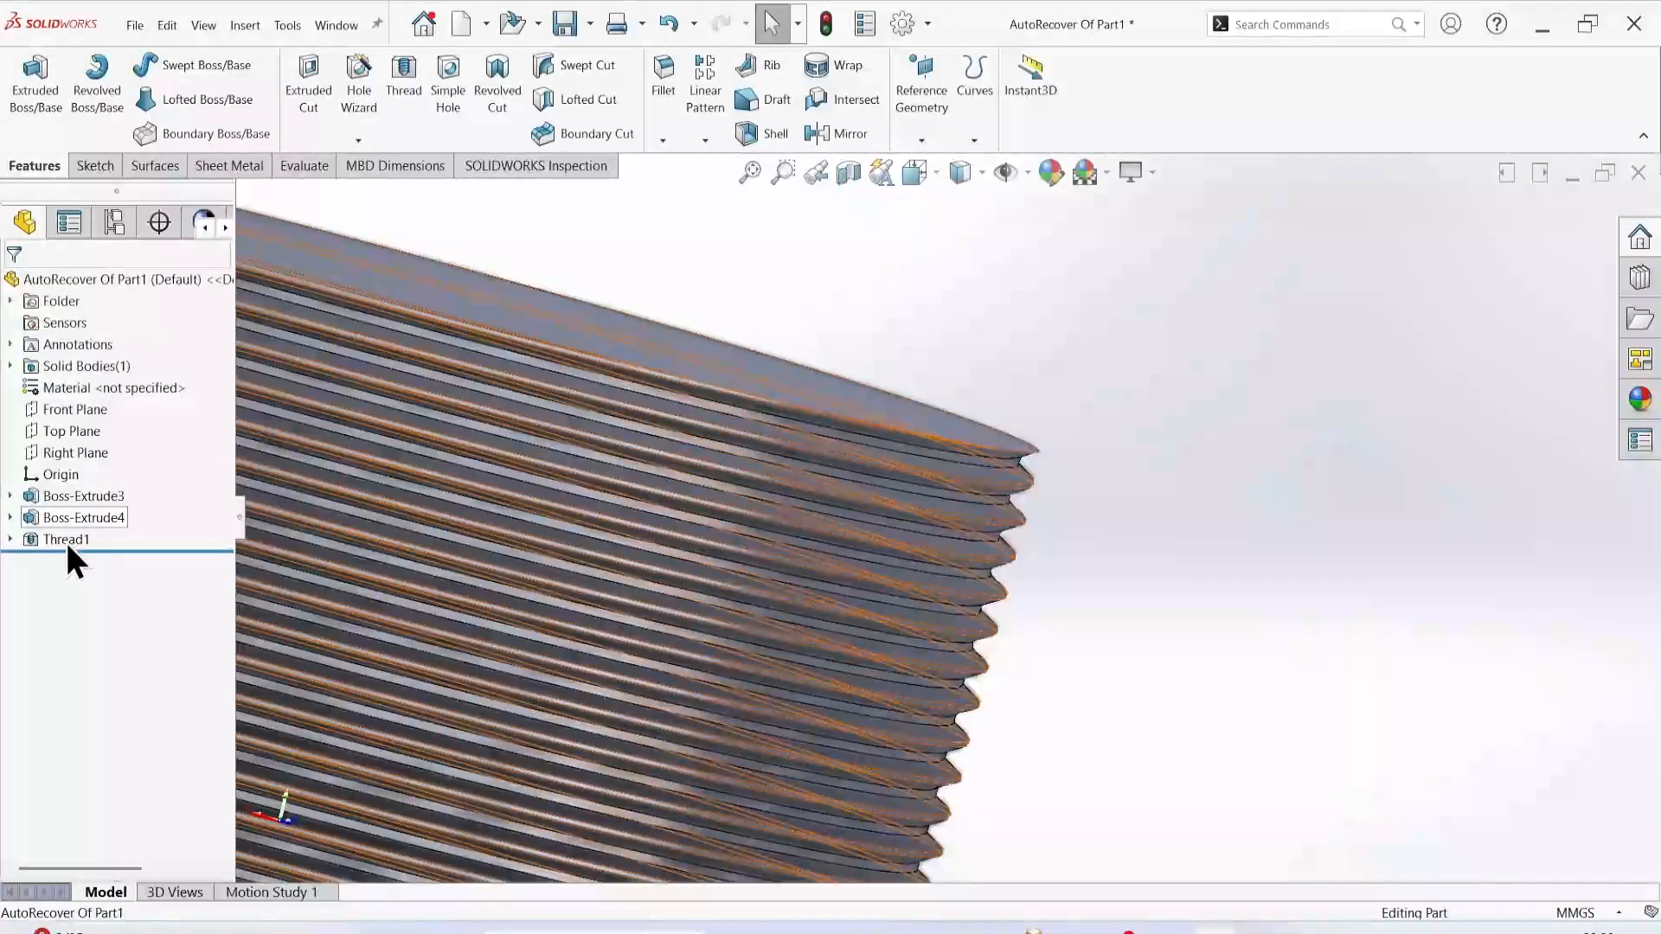
right_click(65, 538)
left_click(89, 489)
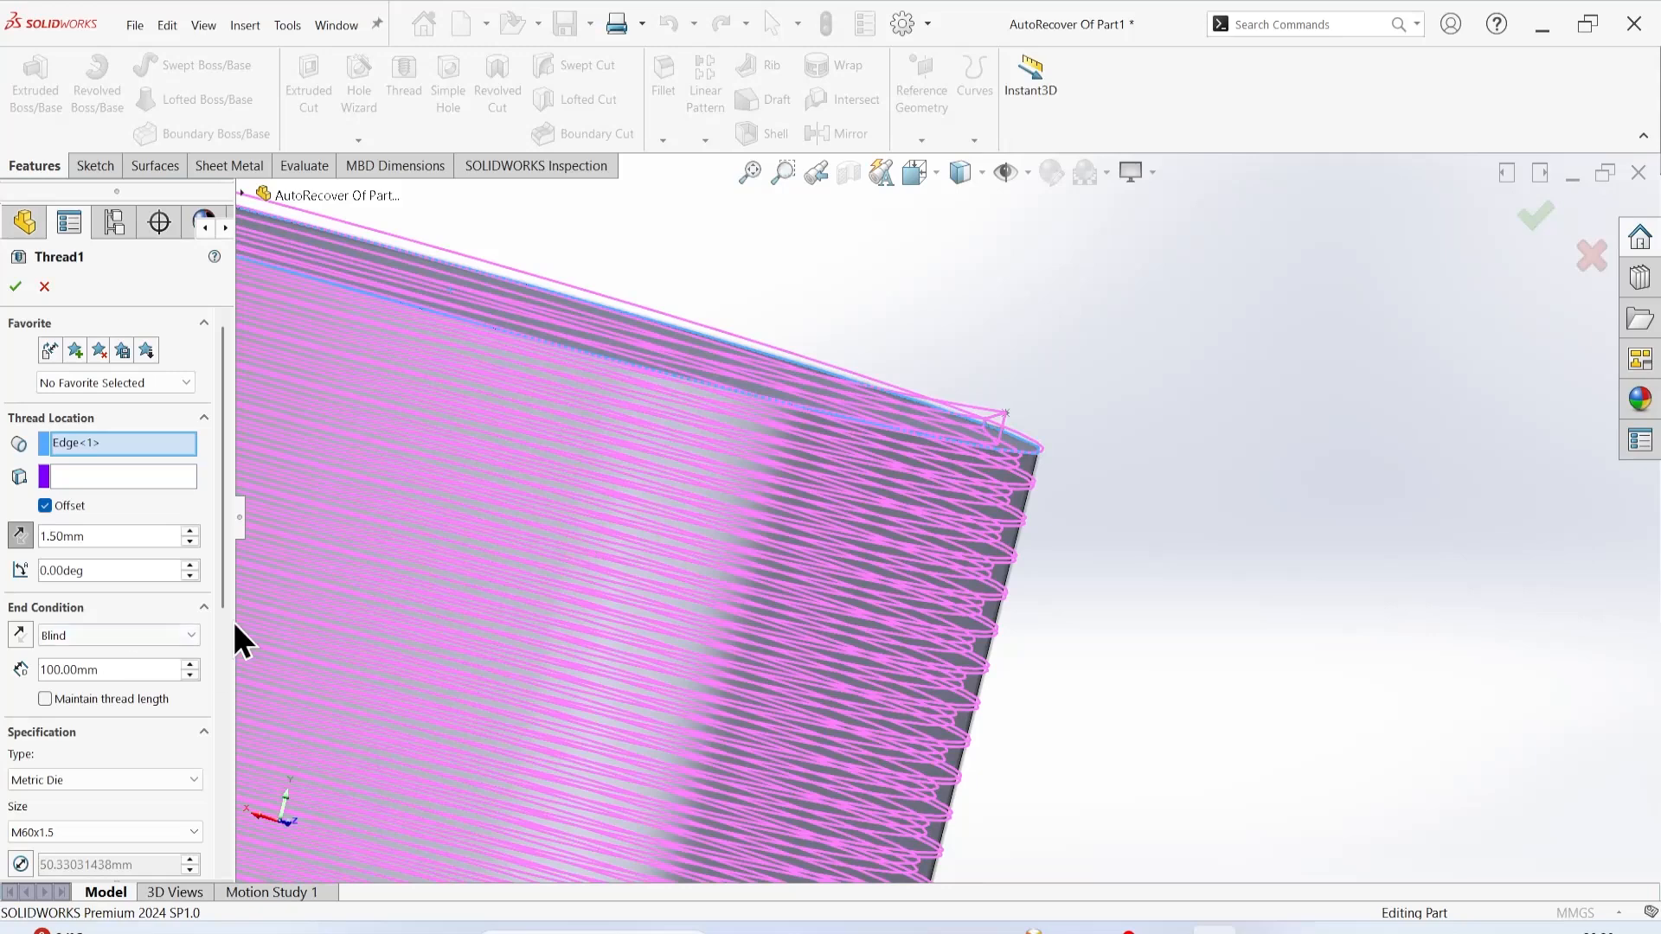
left_click_drag(223, 600, 222, 865)
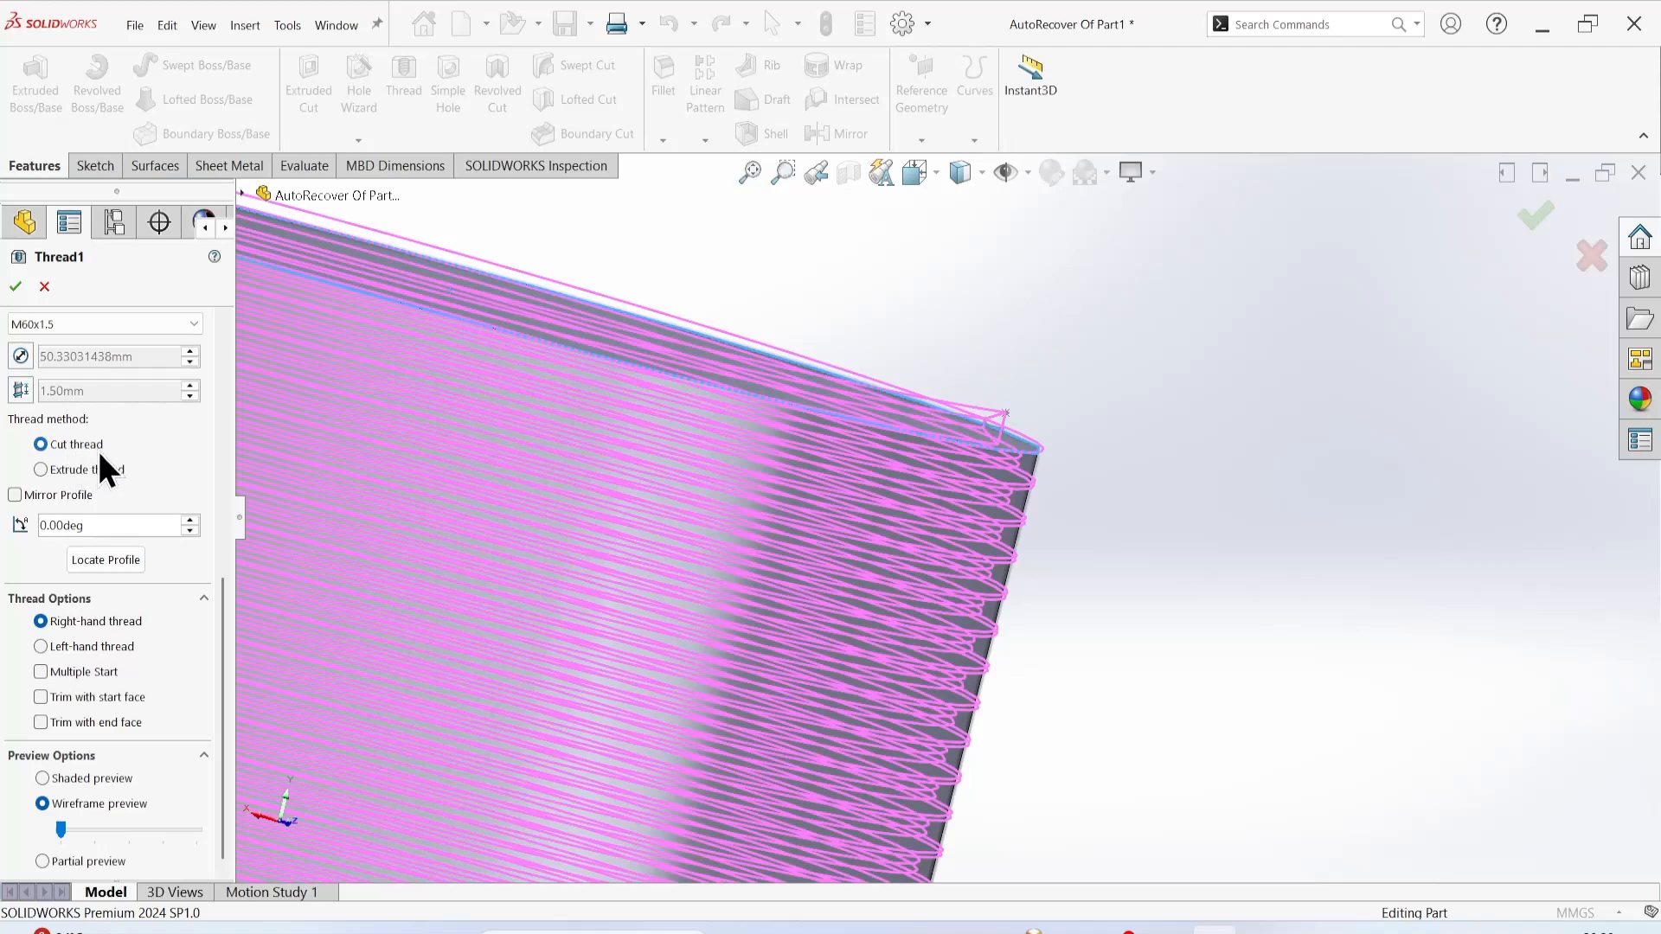
left_click(41, 469)
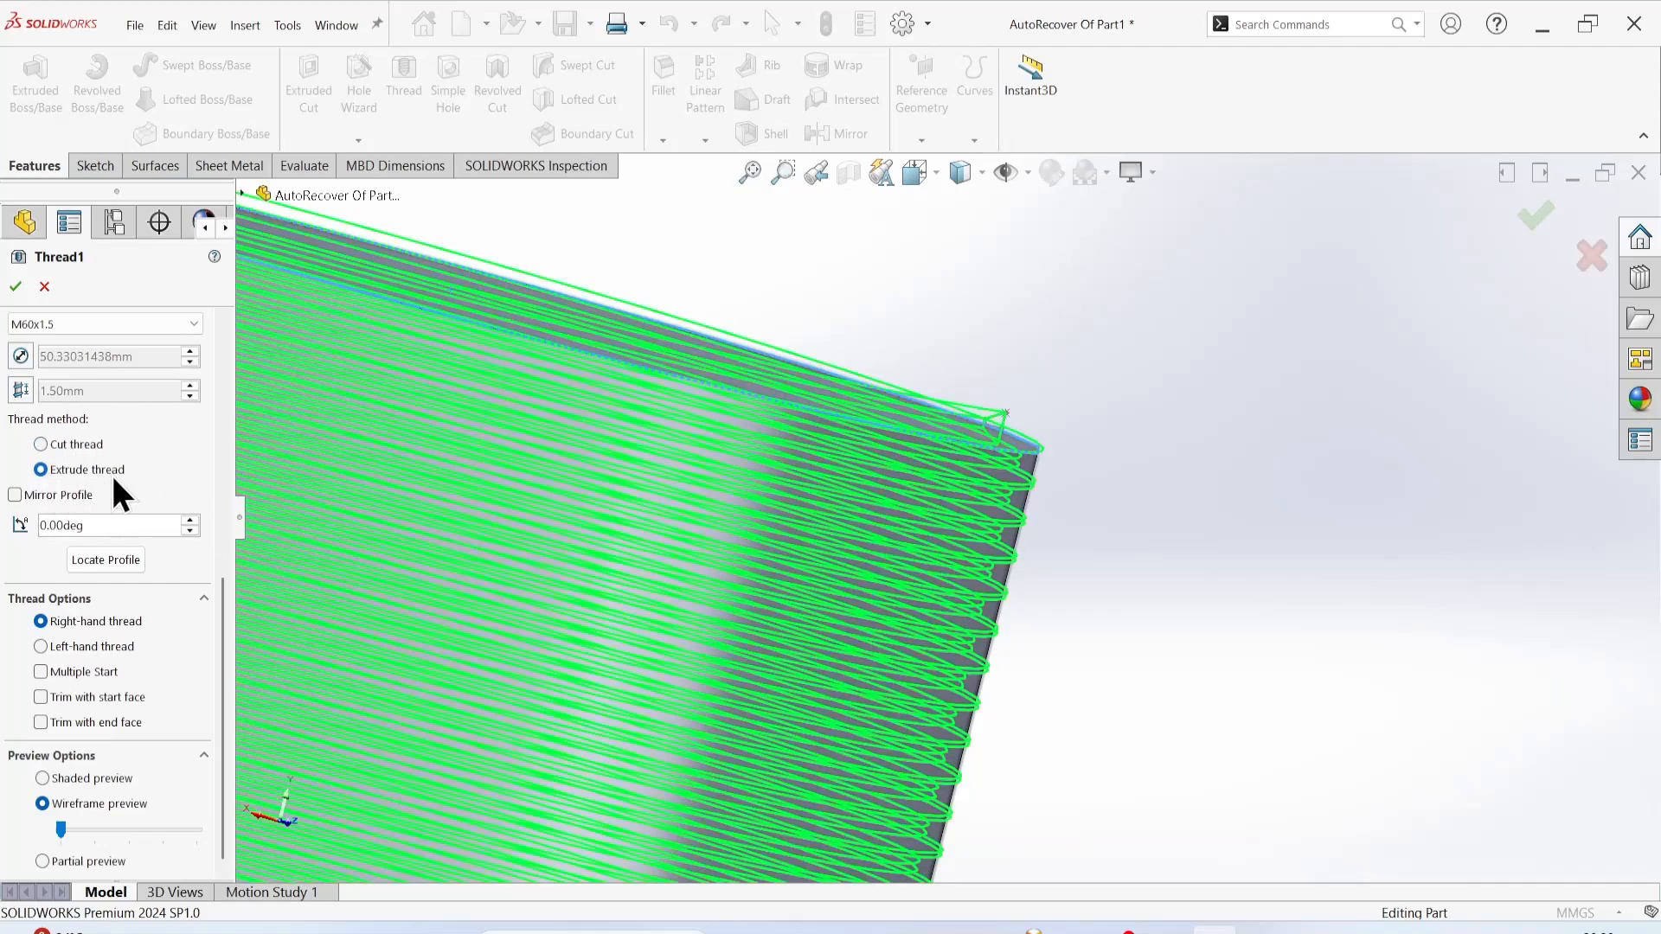
left_click(12, 290)
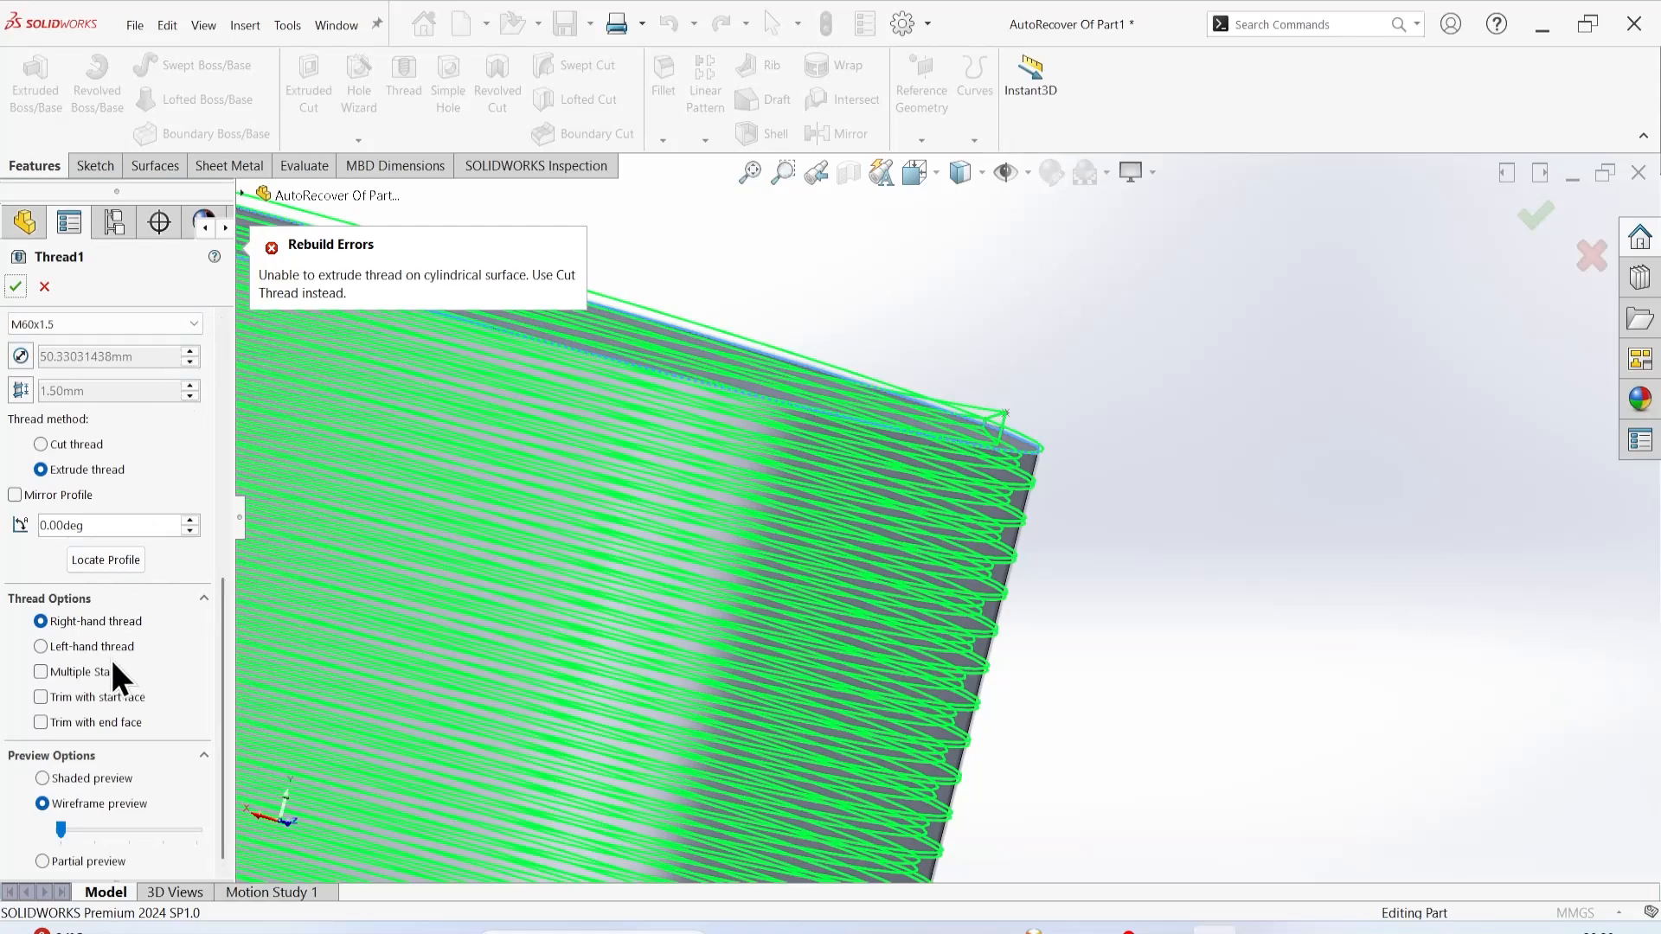
left_click(15, 494)
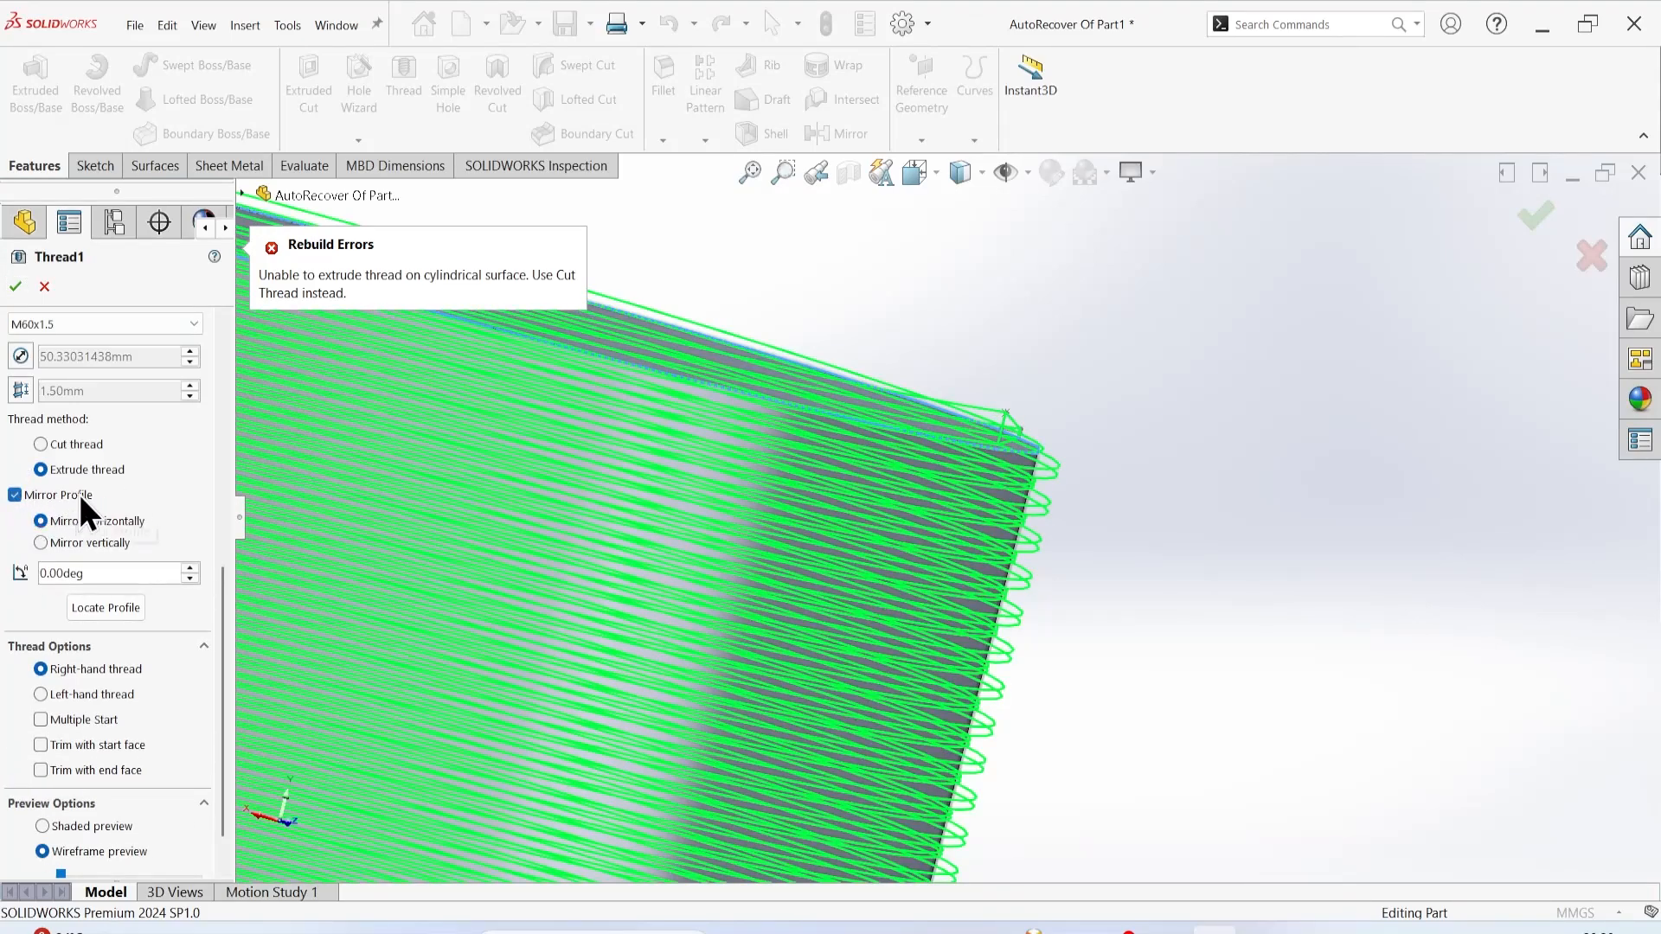
left_click(14, 285)
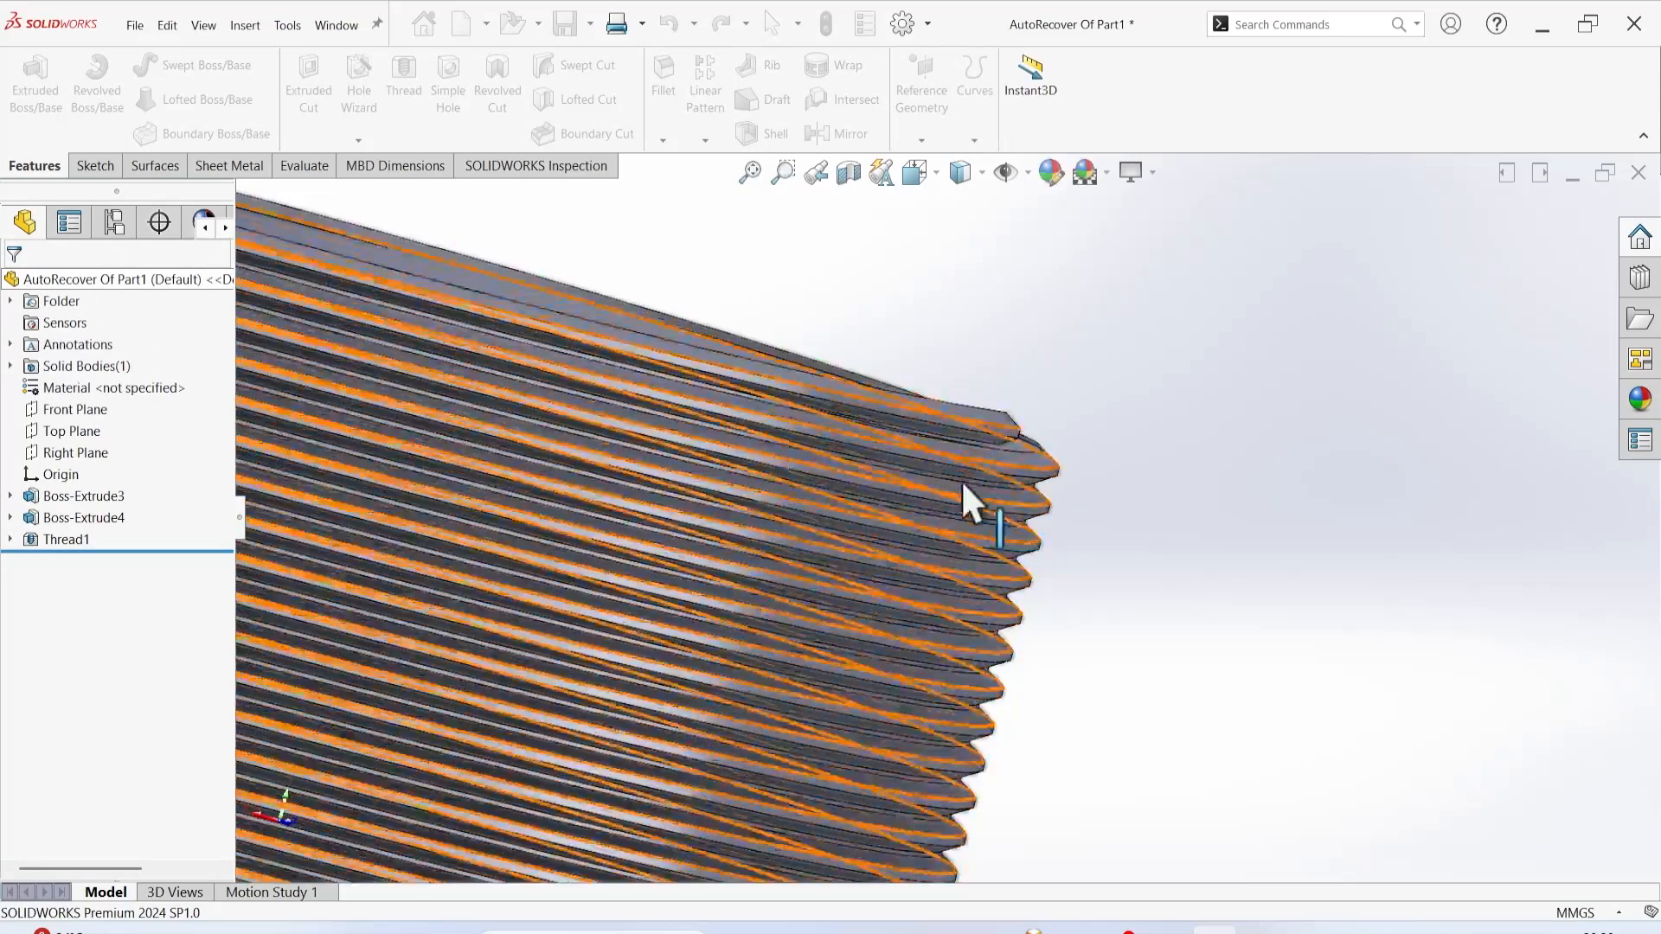
Examine the extruded thread's profile along the boss and its start above the boss's top face.
mouse_move(1200, 429)
middle_mouse_down()
mouse_move(1162, 482)
mouse_move(1197, 433)
middle_mouse_up()
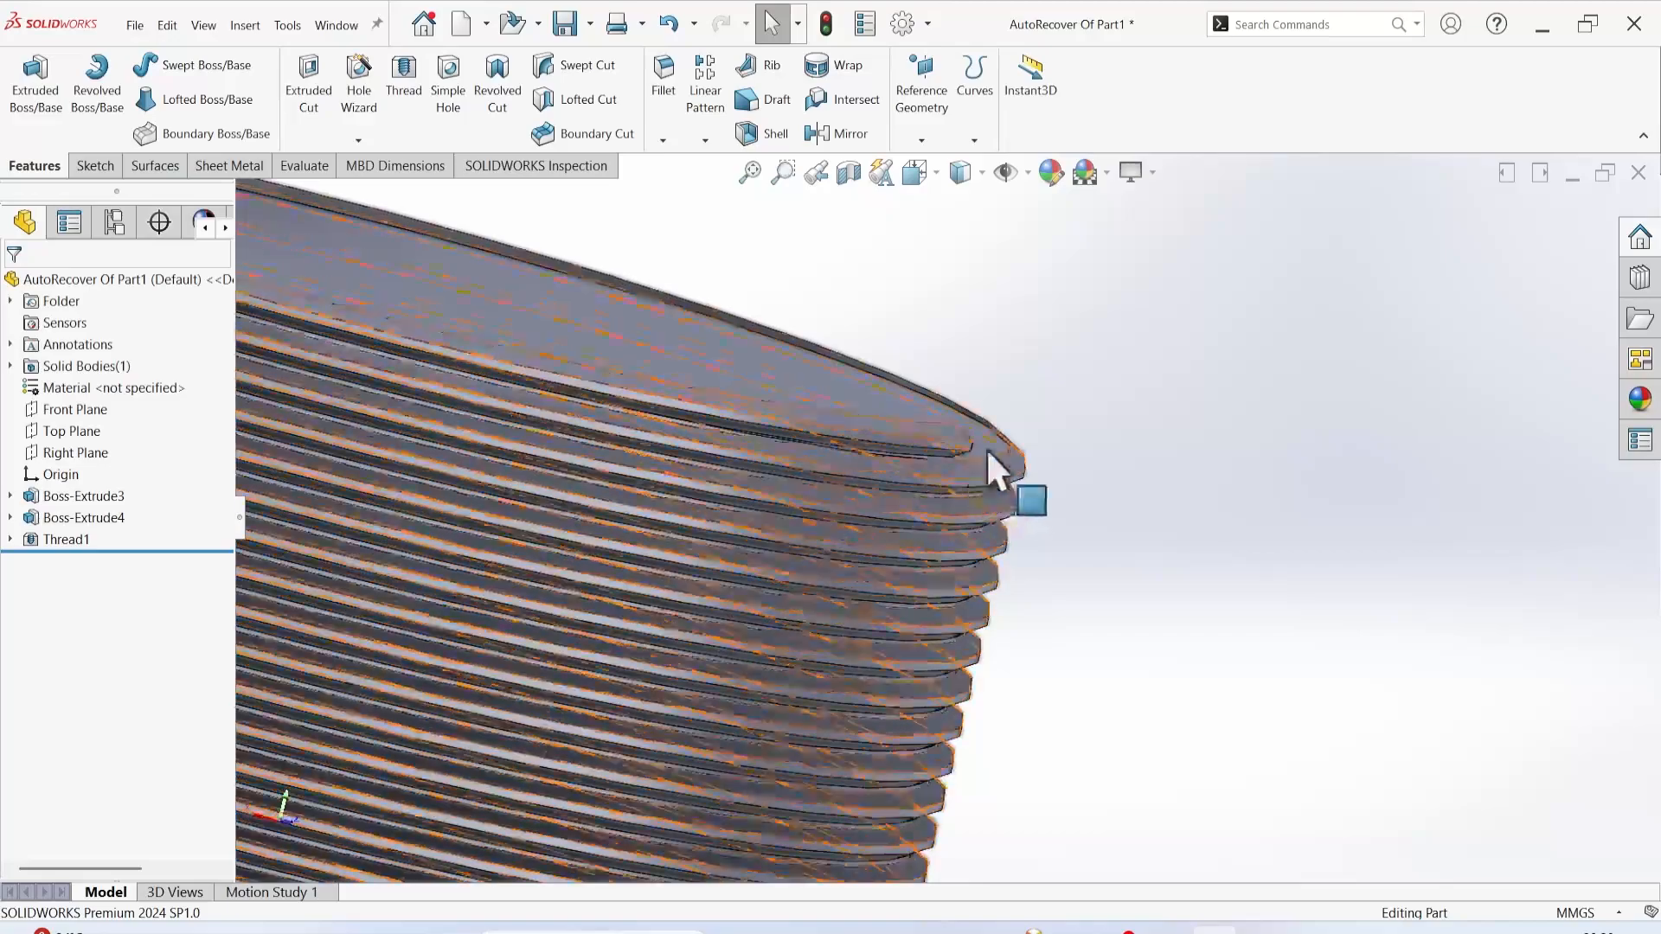
scroll(986, 558, "up", 5)
middle_click_drag(983, 537, 784, 638)
middle_click_drag(1064, 419, 1086, 341)
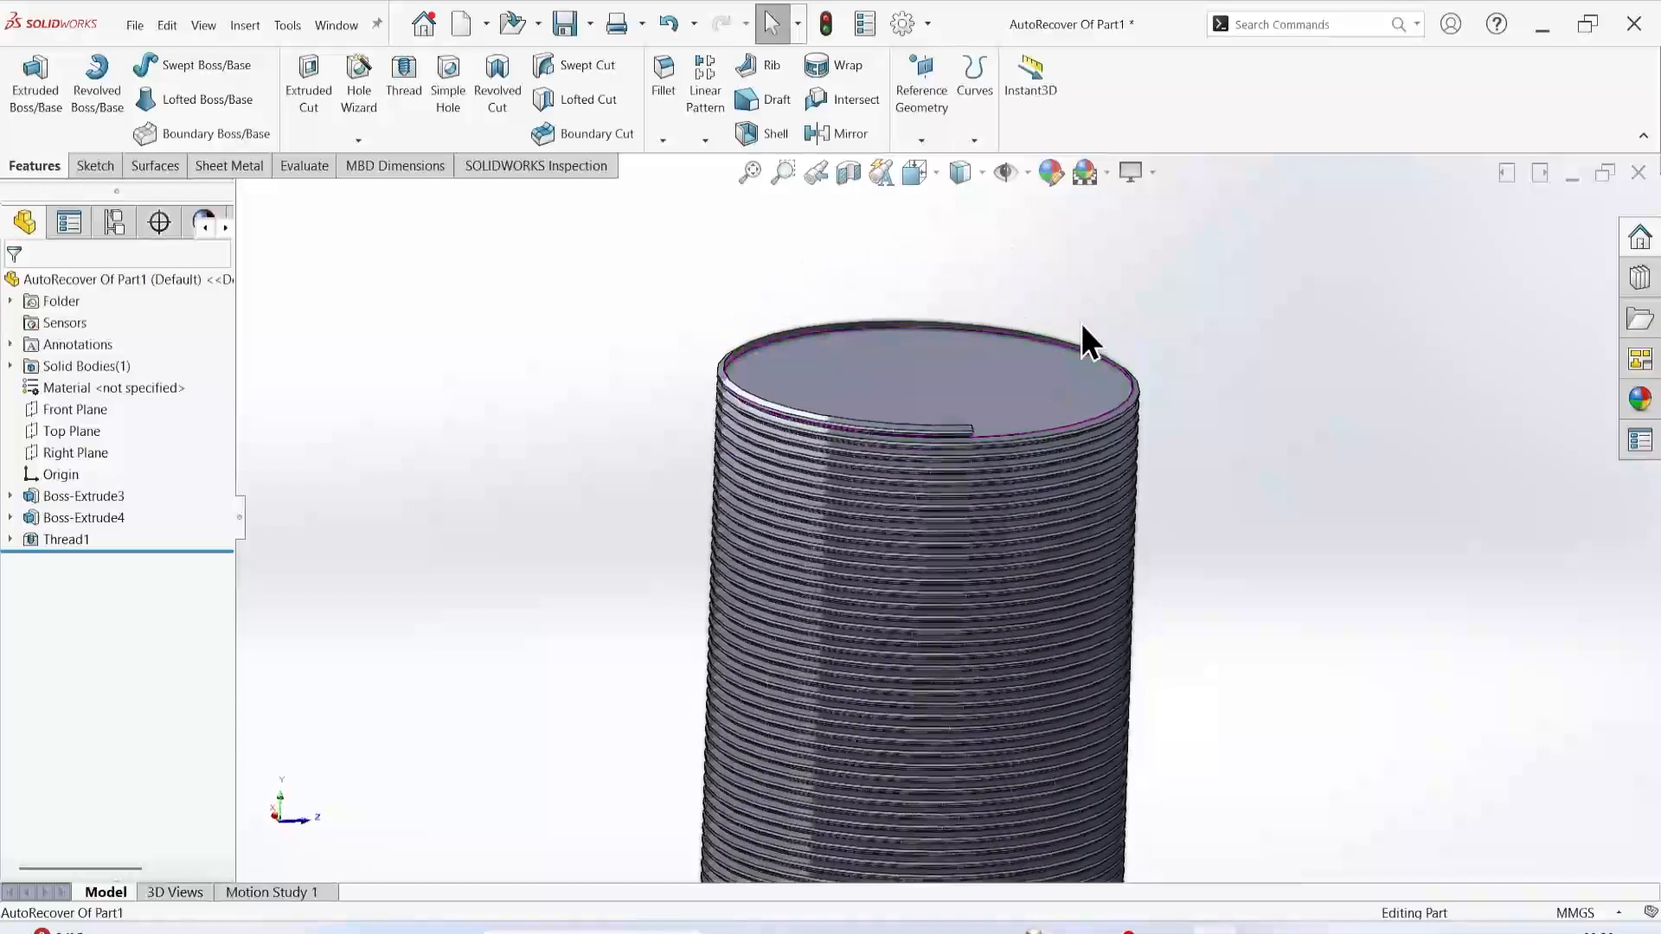
scroll(968, 578, "up", 3)
scroll(969, 603, "down", 4)
scroll(984, 481, "up", 3)
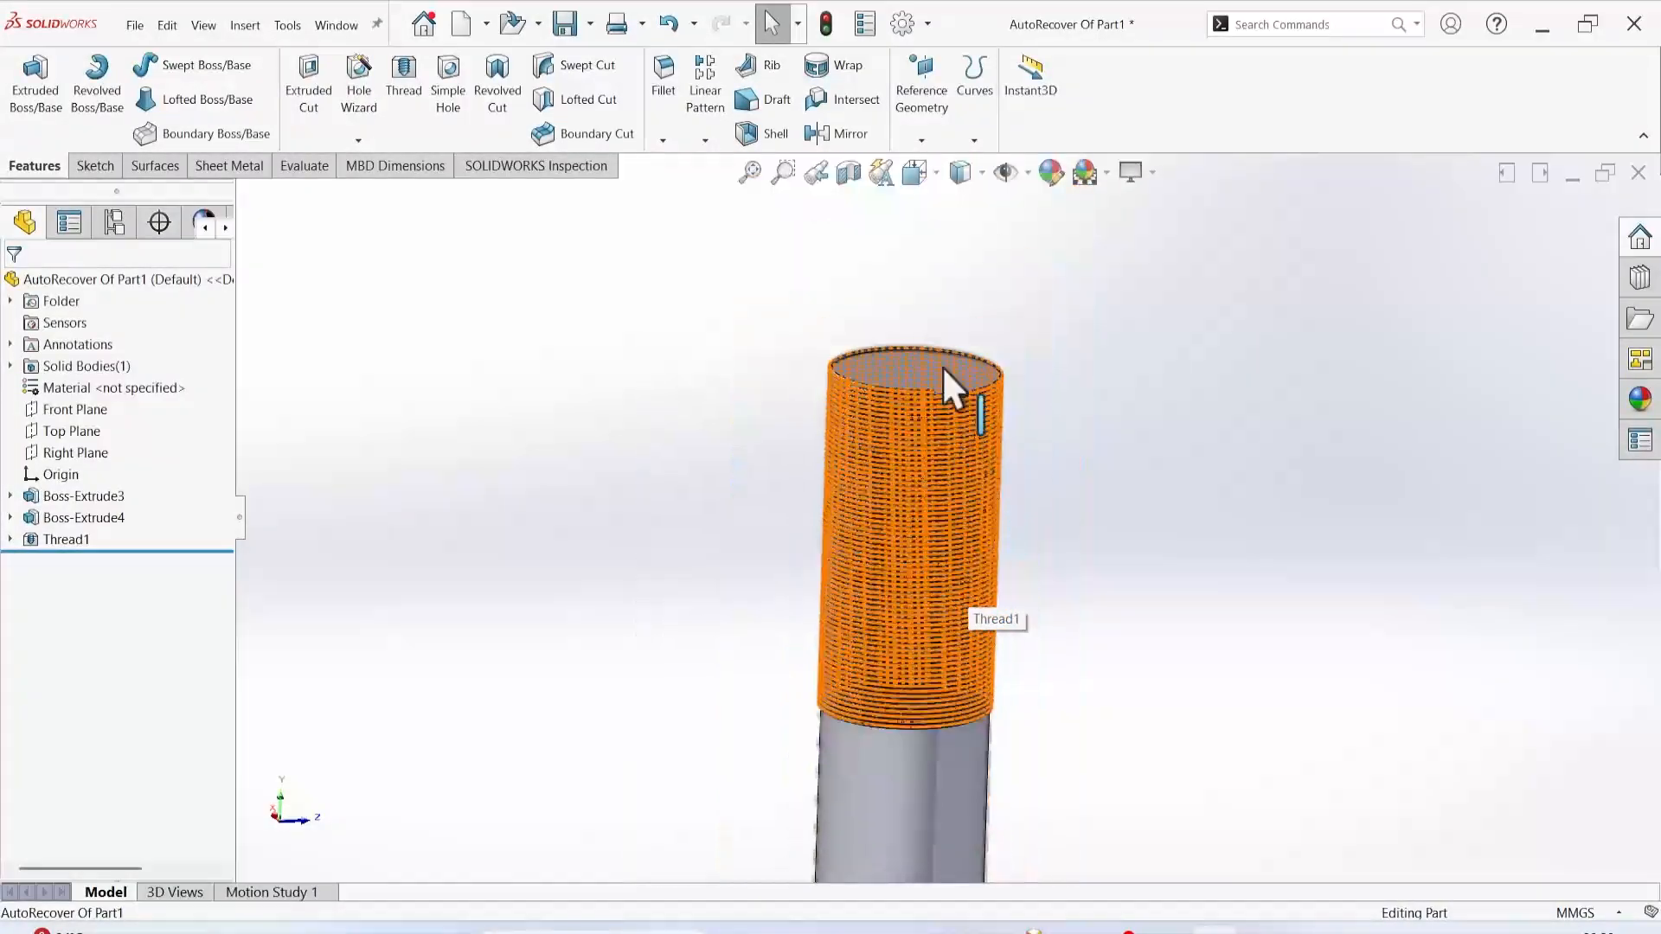
scroll(942, 366, "down", 5)
scroll(958, 602, "down", 2)
left_click(977, 614)
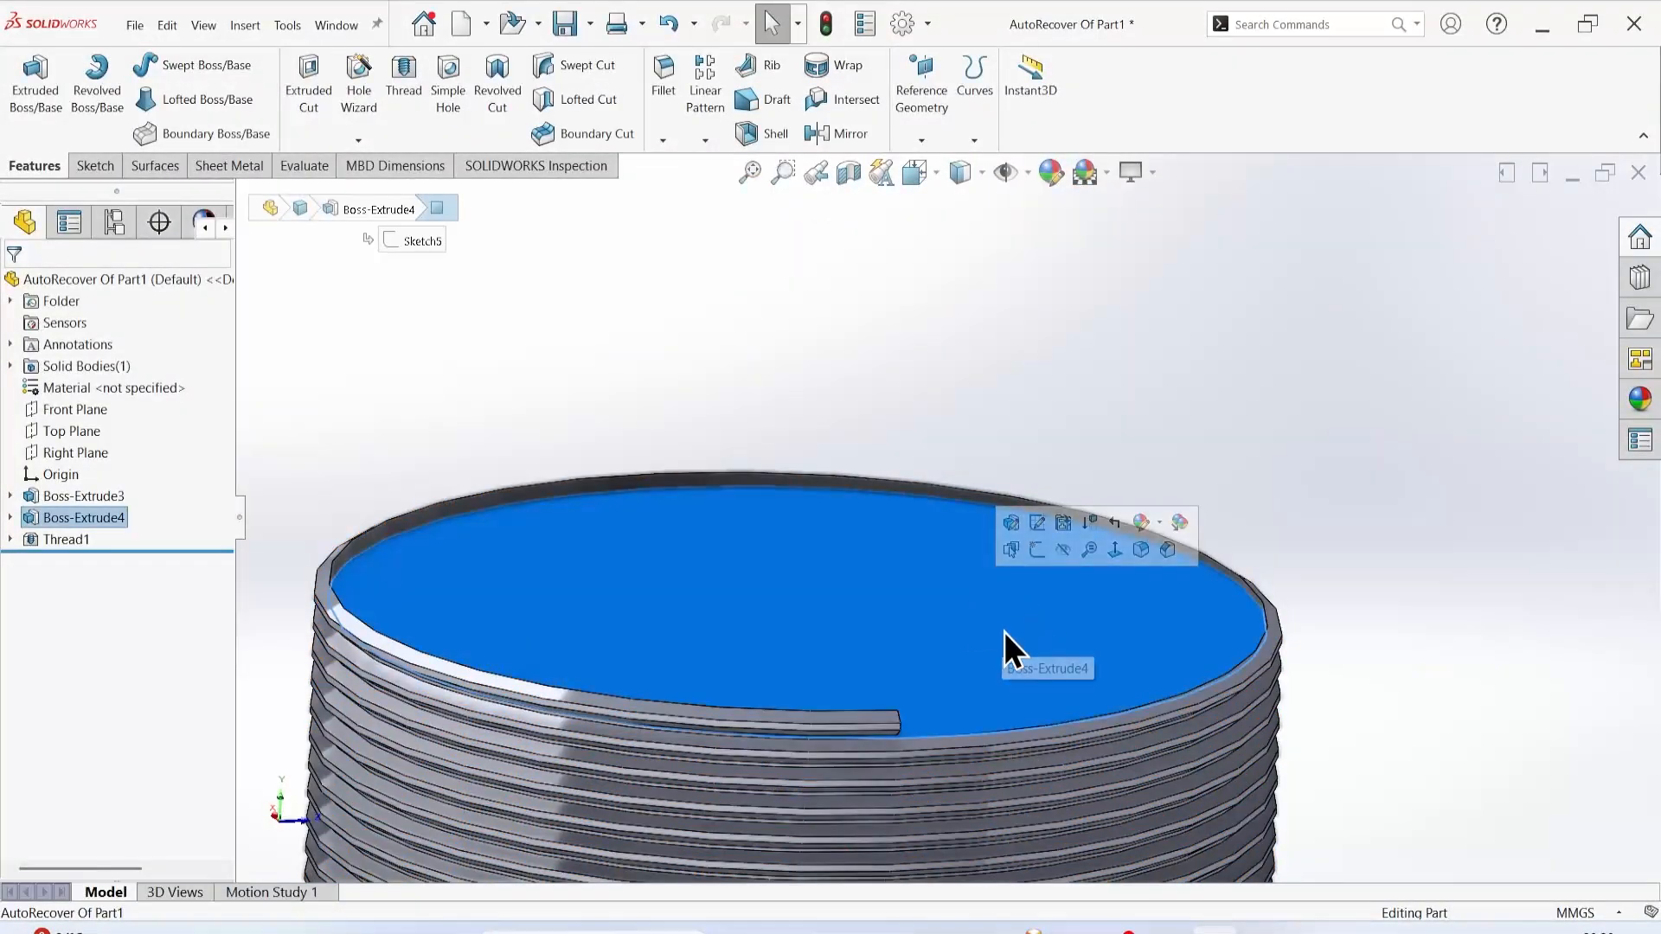
middle_click_drag(1006, 645, 908, 826)
middle_click_drag(773, 716, 731, 432)
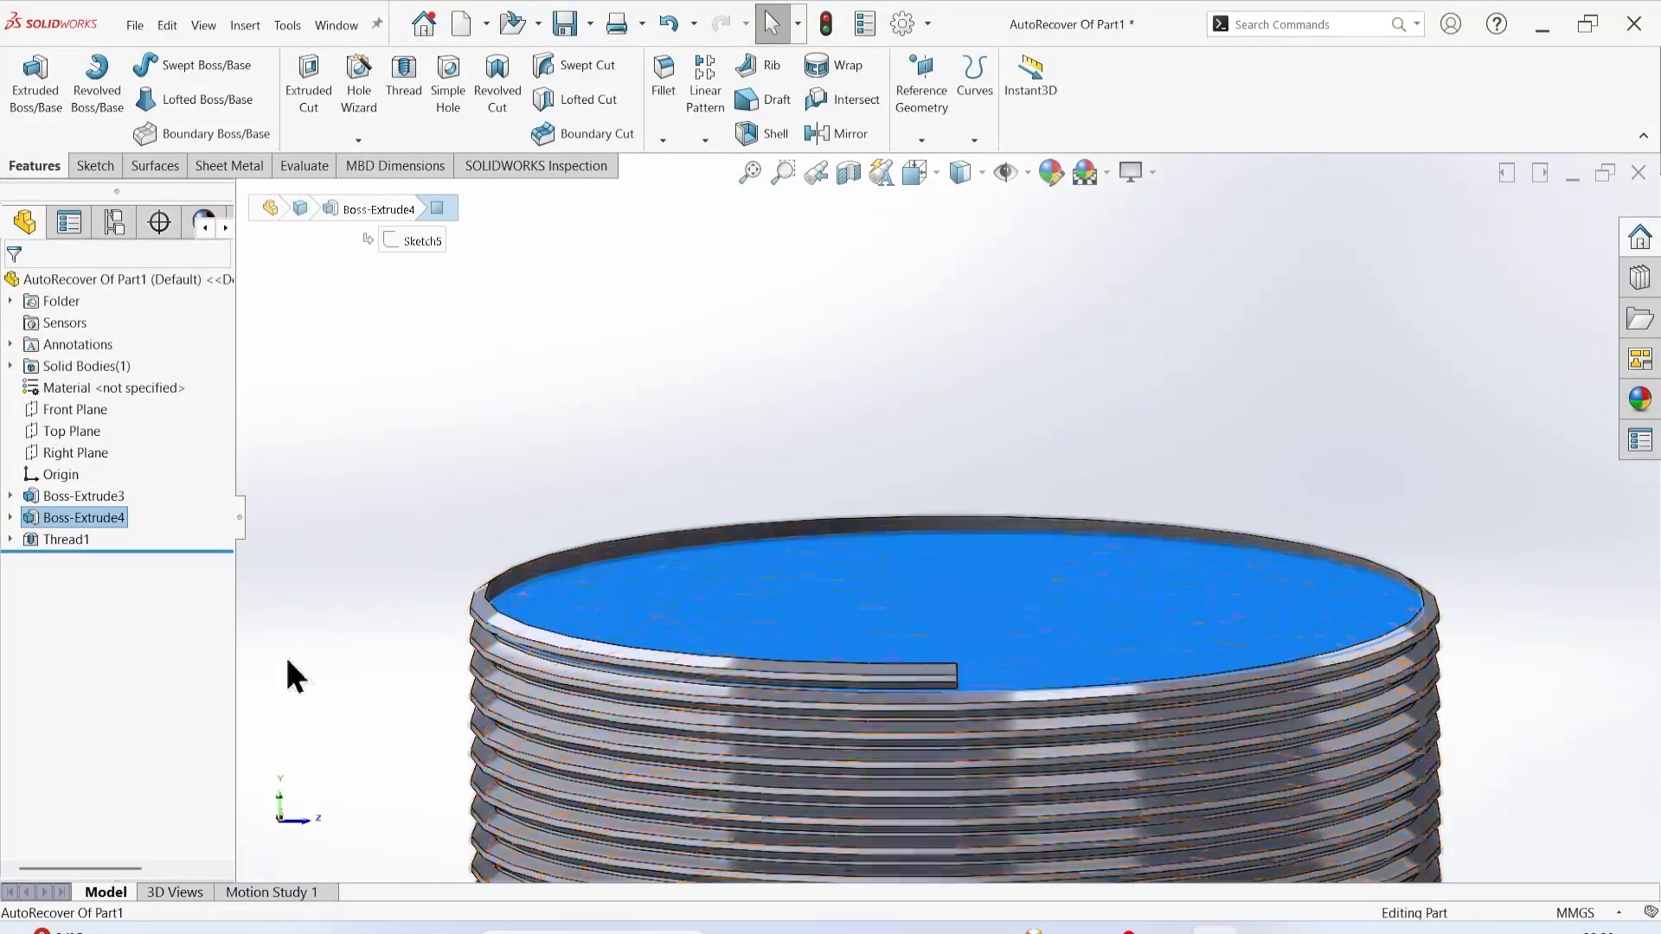
Edit the thread to turn off its start offset, accept it, and check the thread start at the boss's top.
right_click(49, 538)
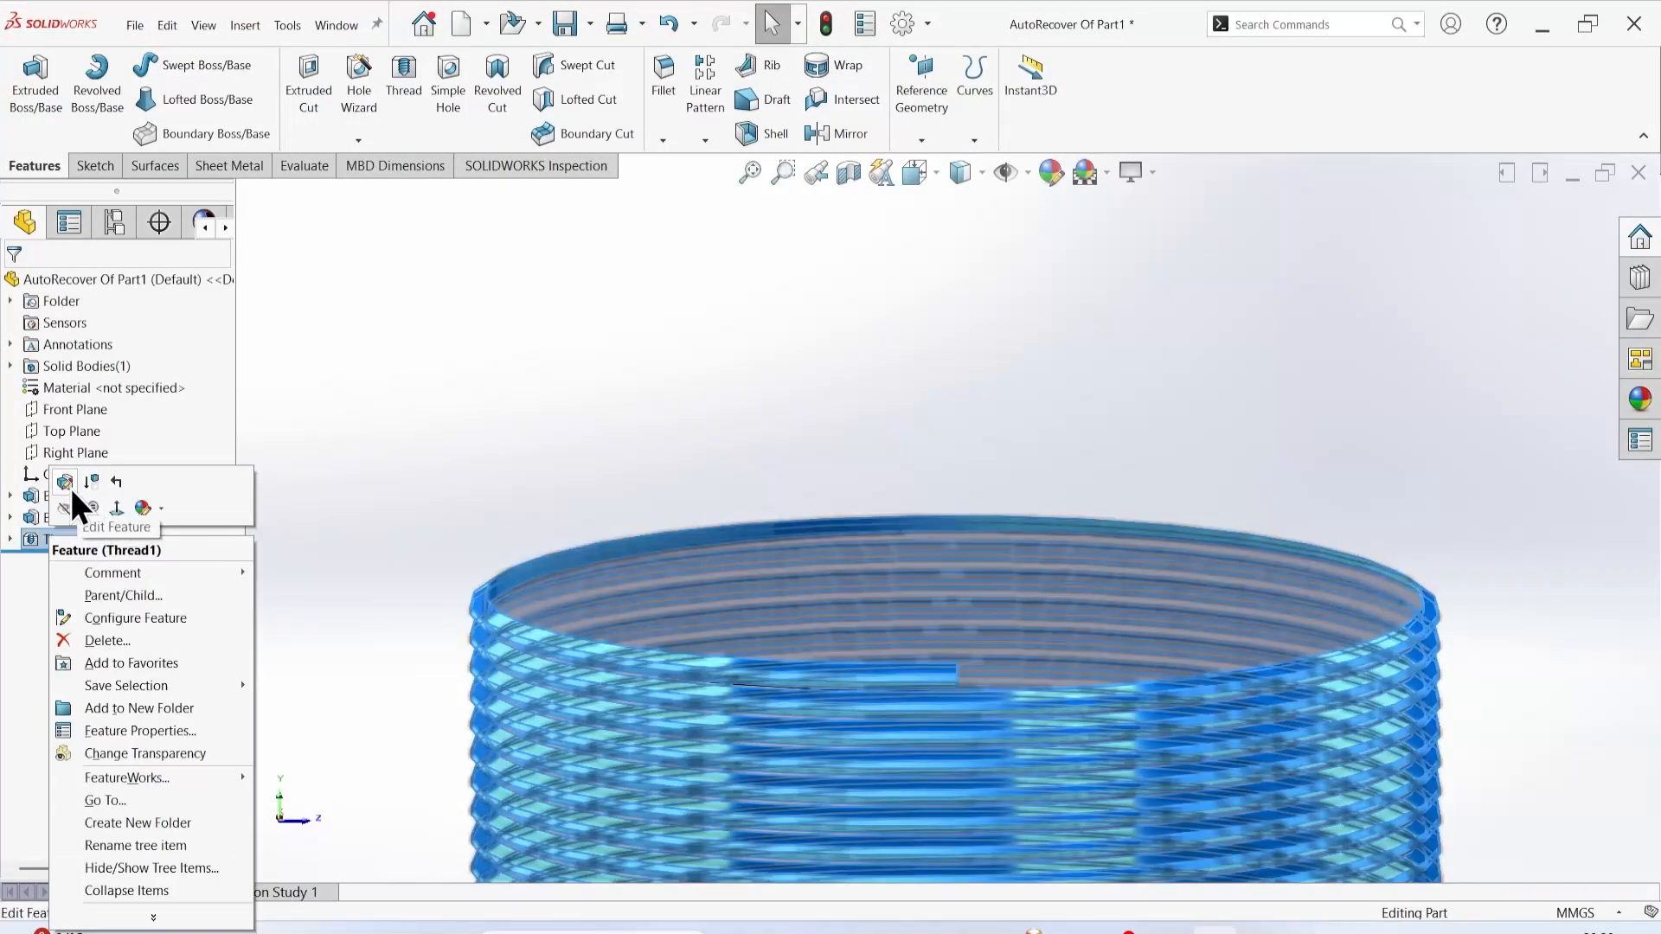
left_click(66, 482)
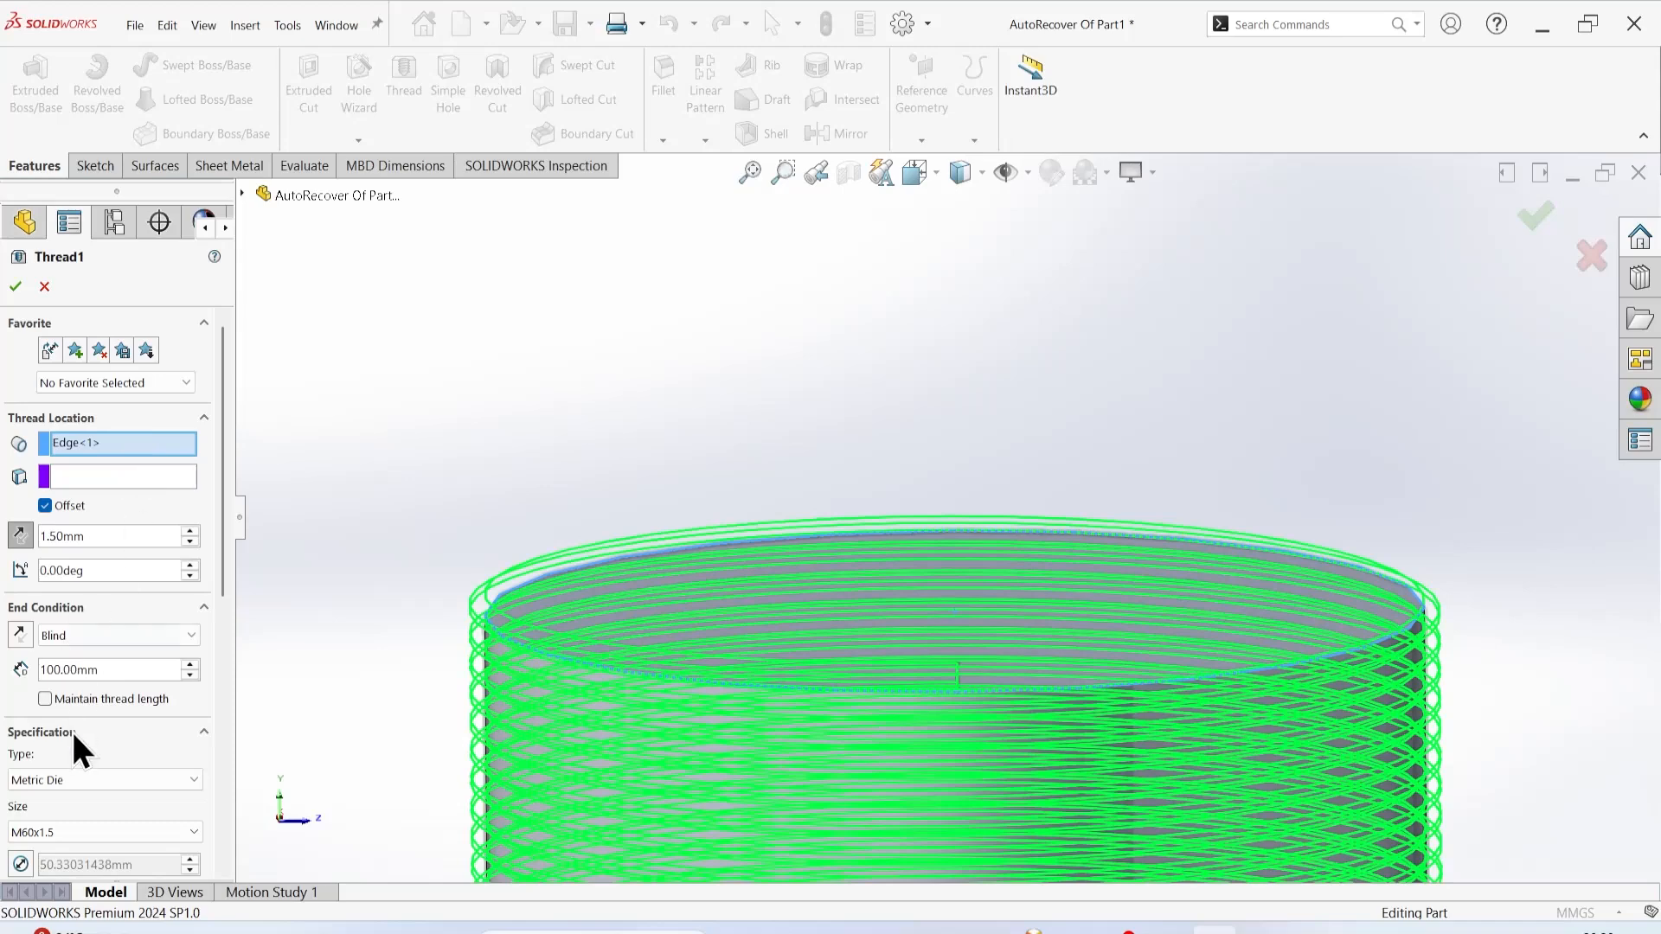
left_click(45, 509)
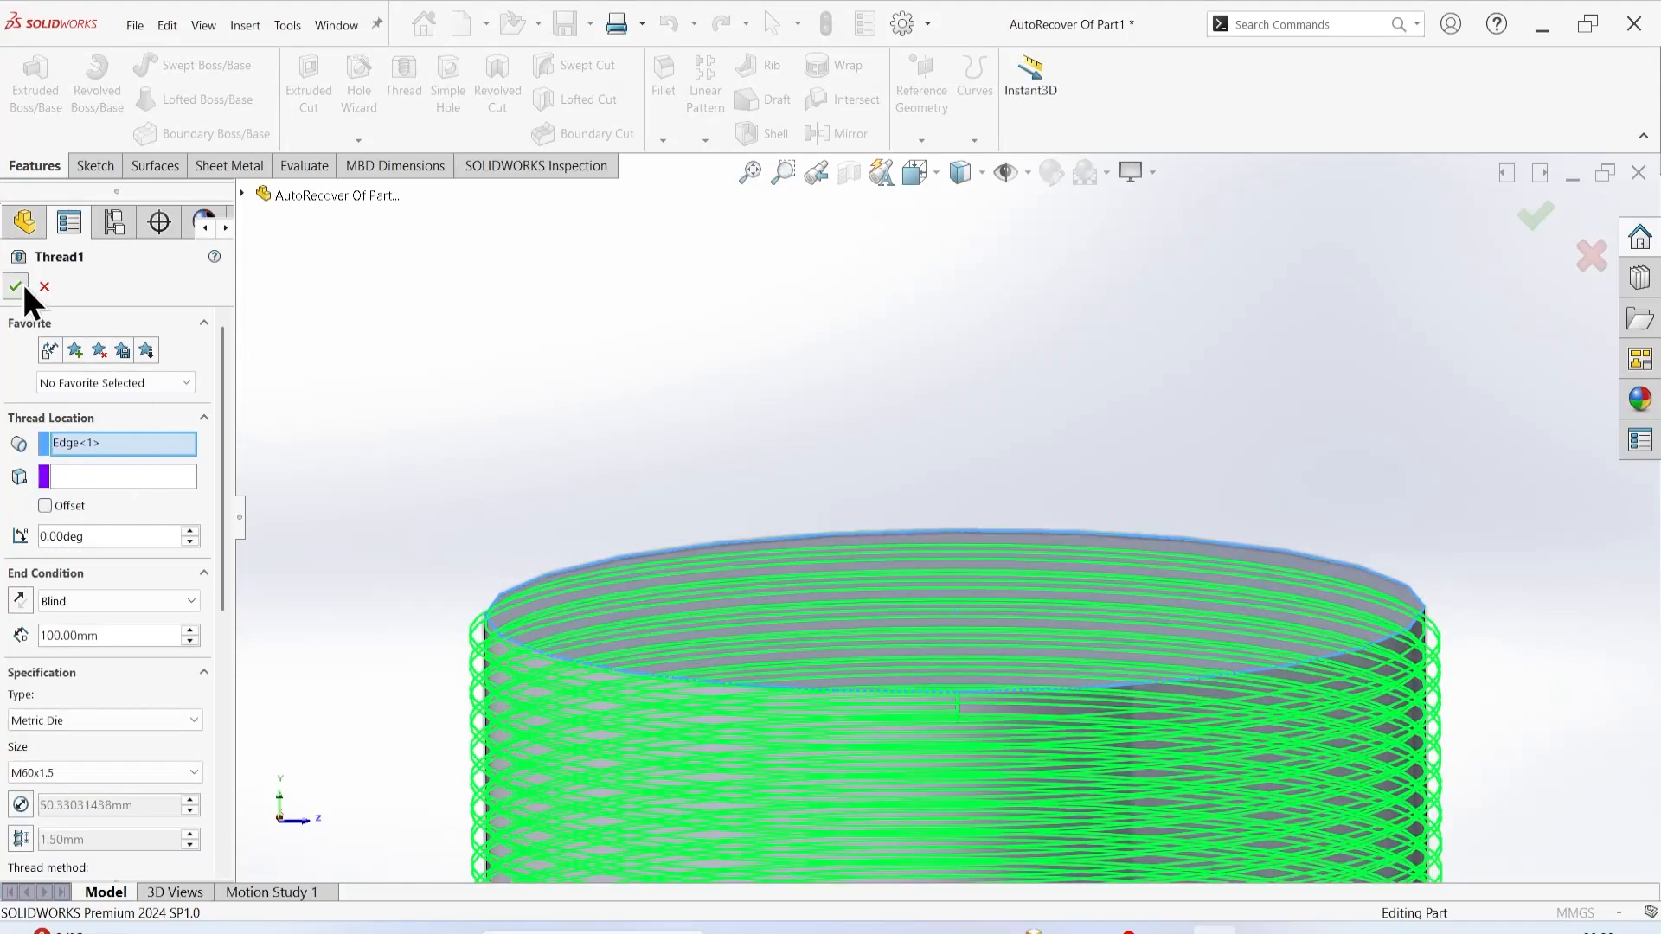
left_click(15, 287)
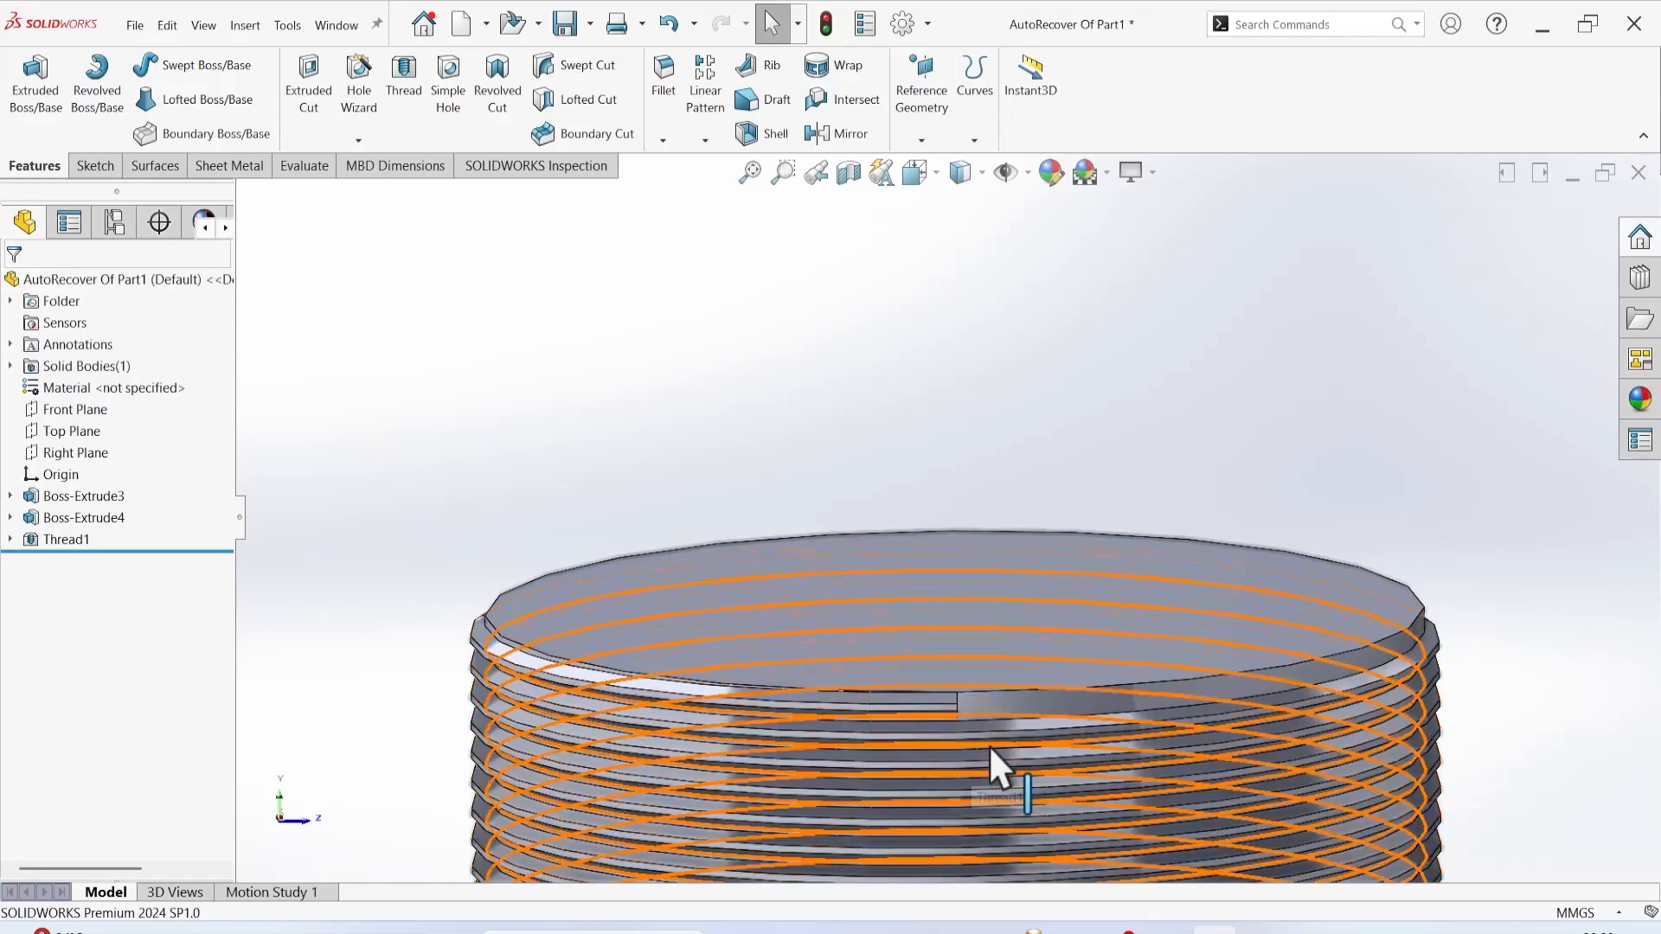
scroll(1125, 744, "down", 3)
middle_click_drag(1127, 767, 994, 803)
scroll(951, 813, "up", 6)
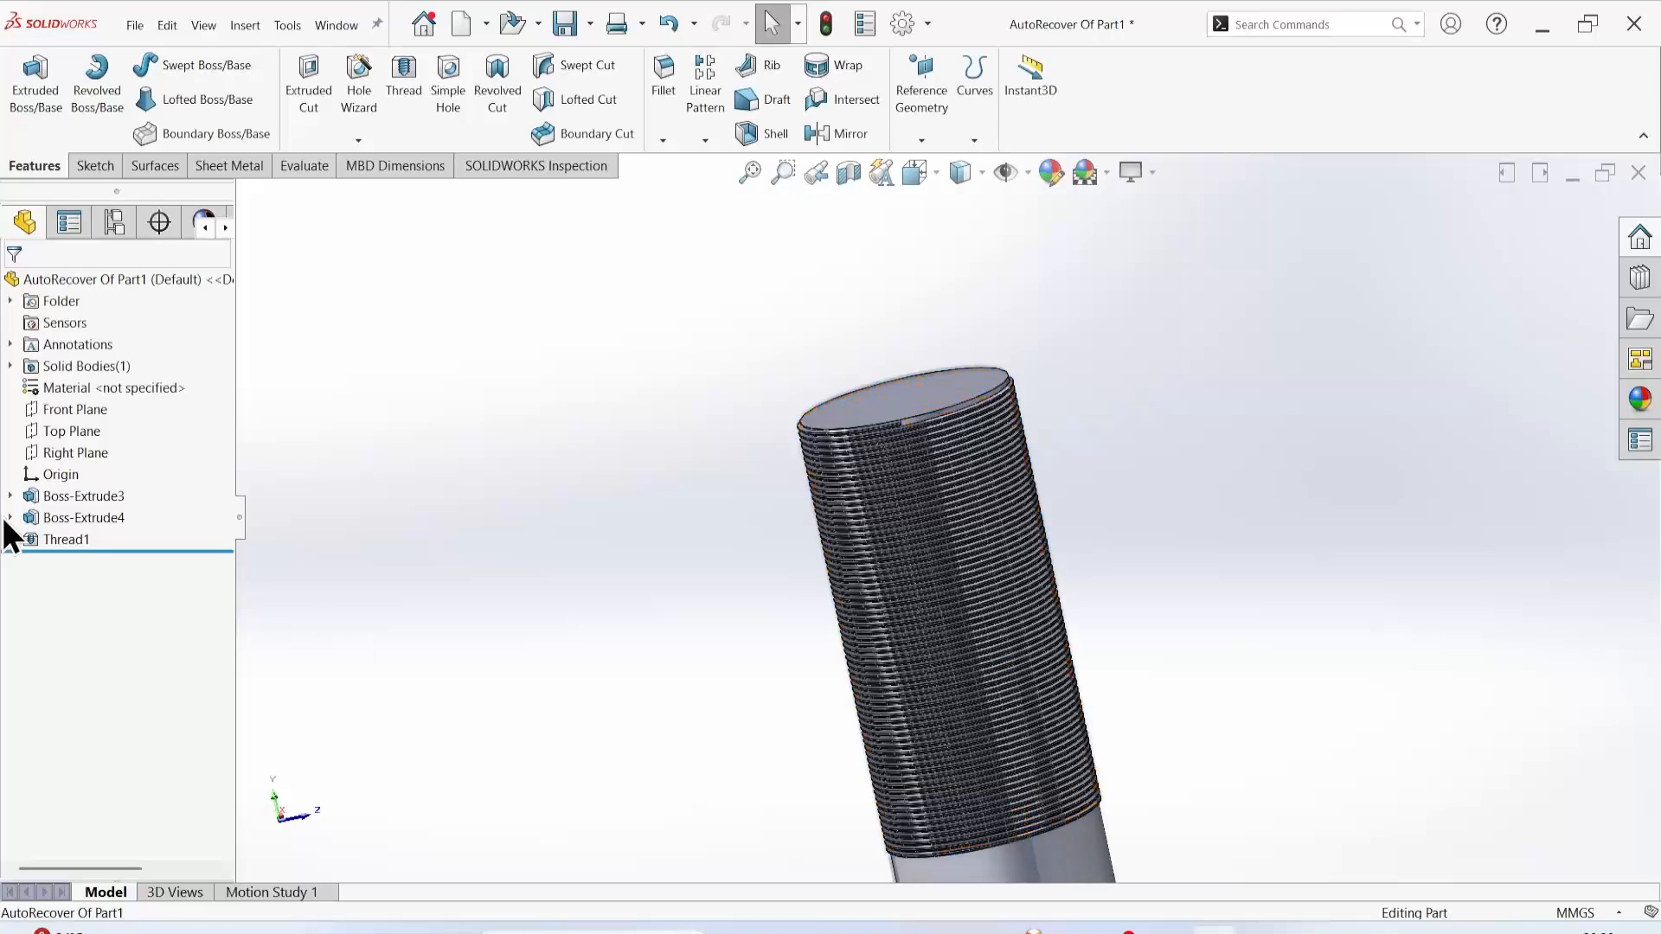
Reopen the thread, compare the shaded and wireframe previews, set it to Partial preview, and accept the thread.
right_click(49, 540)
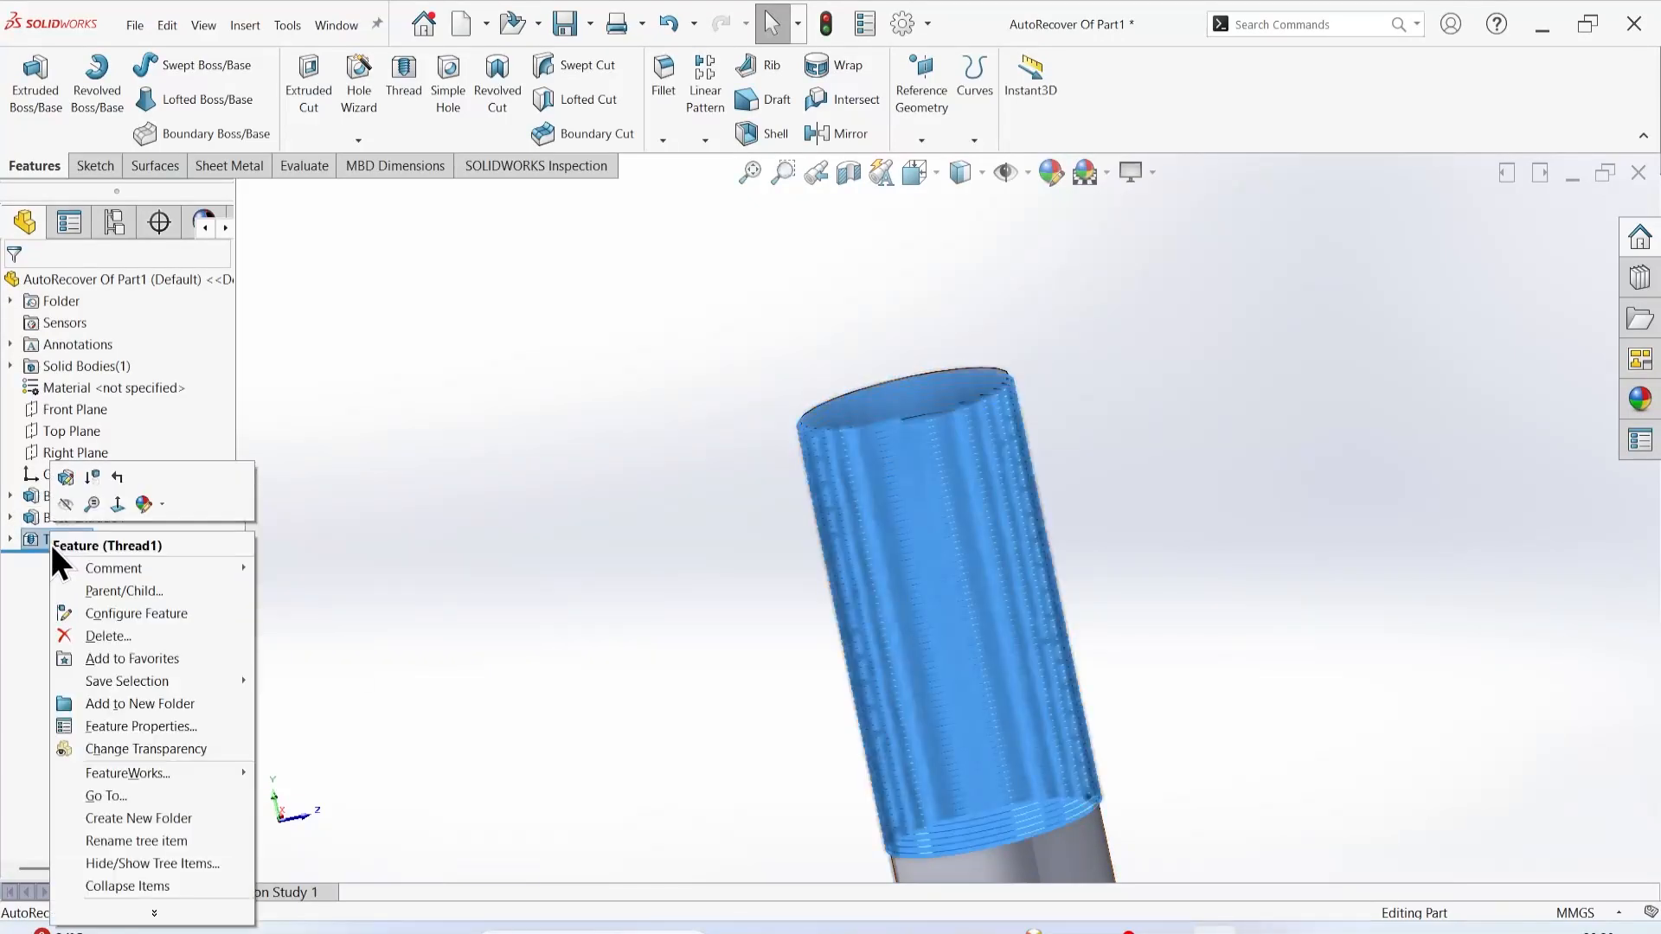
left_click(65, 476)
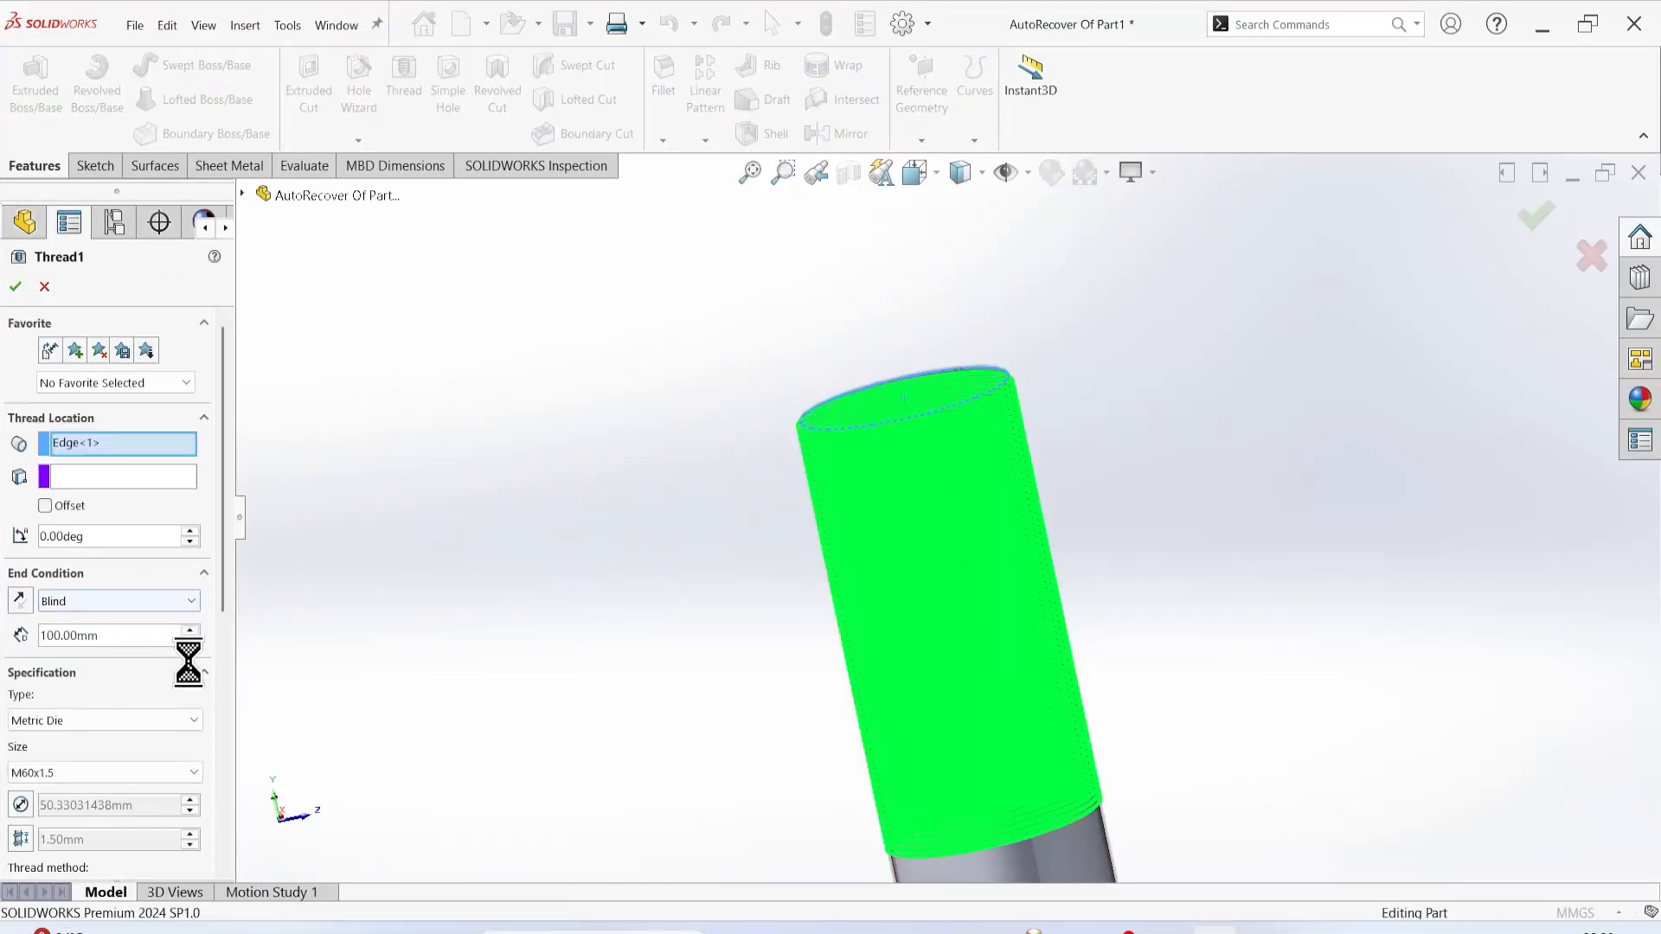
scroll(216, 582, "down", 5)
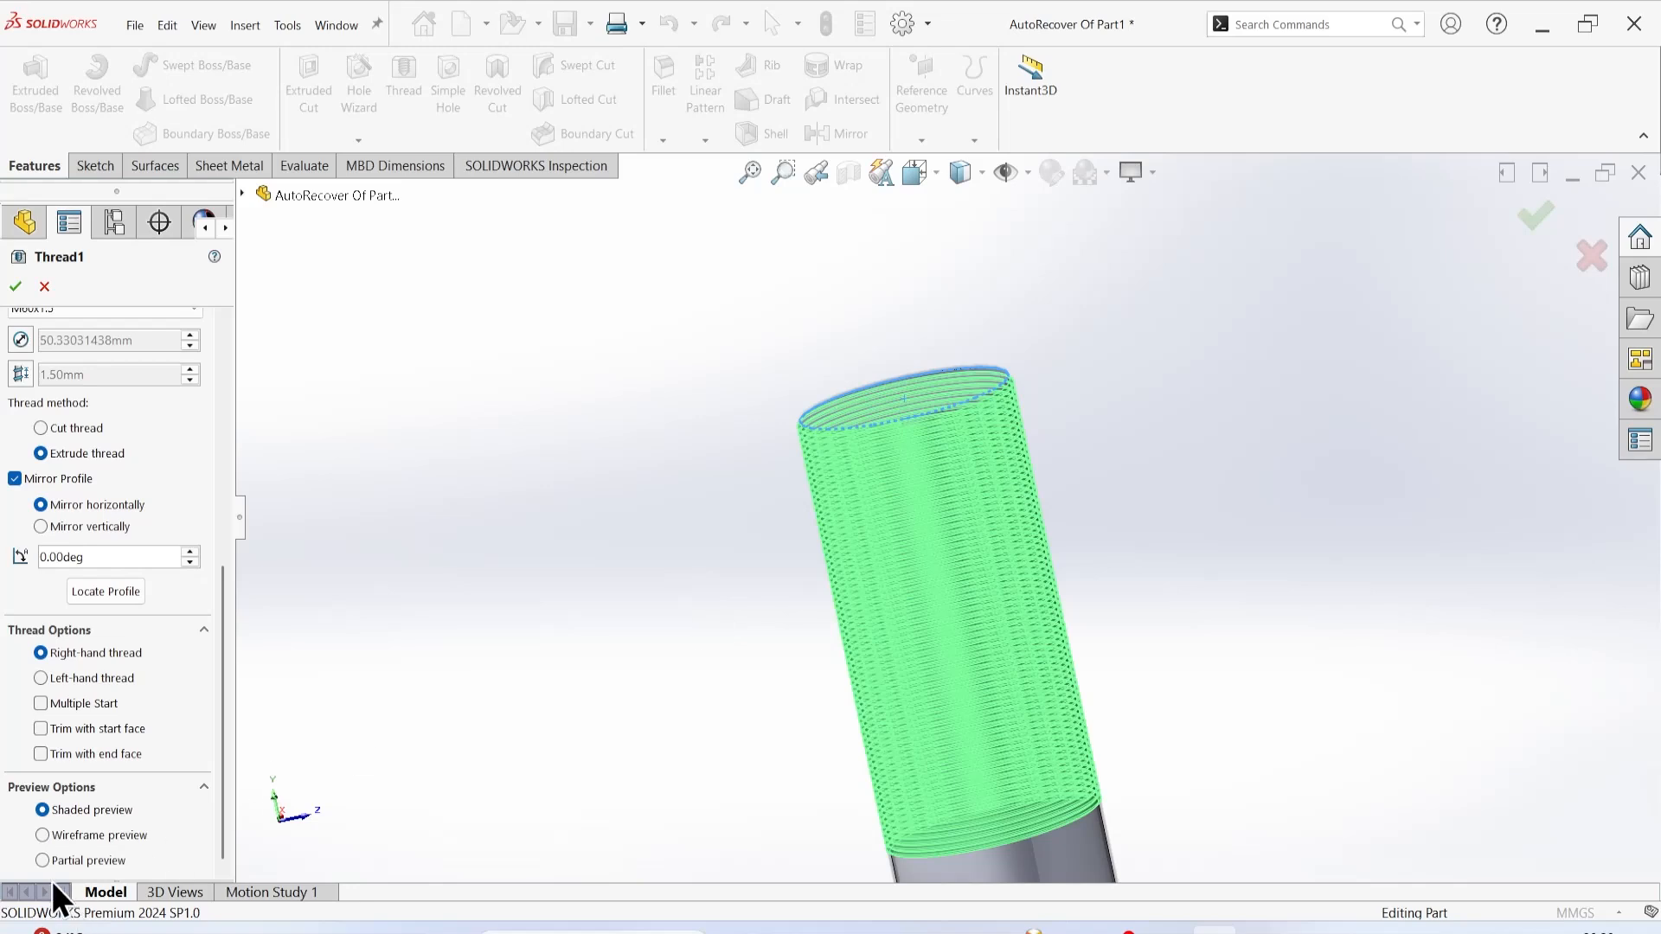
left_click(65, 837)
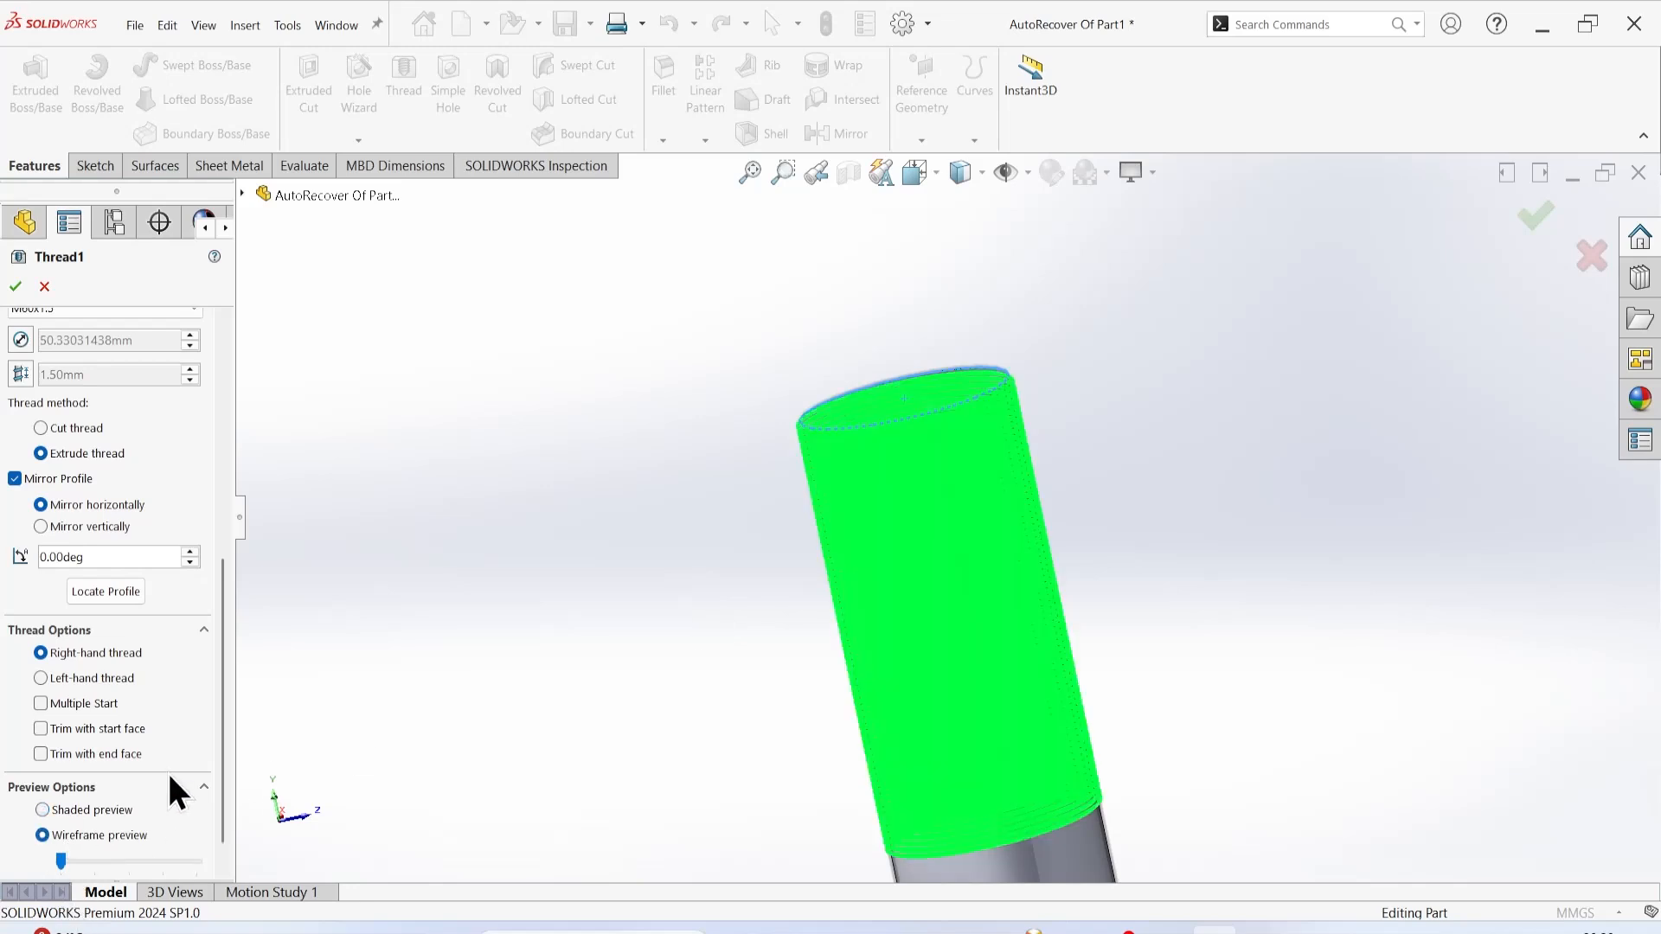
scroll(226, 746, "down", 2)
left_click(41, 861)
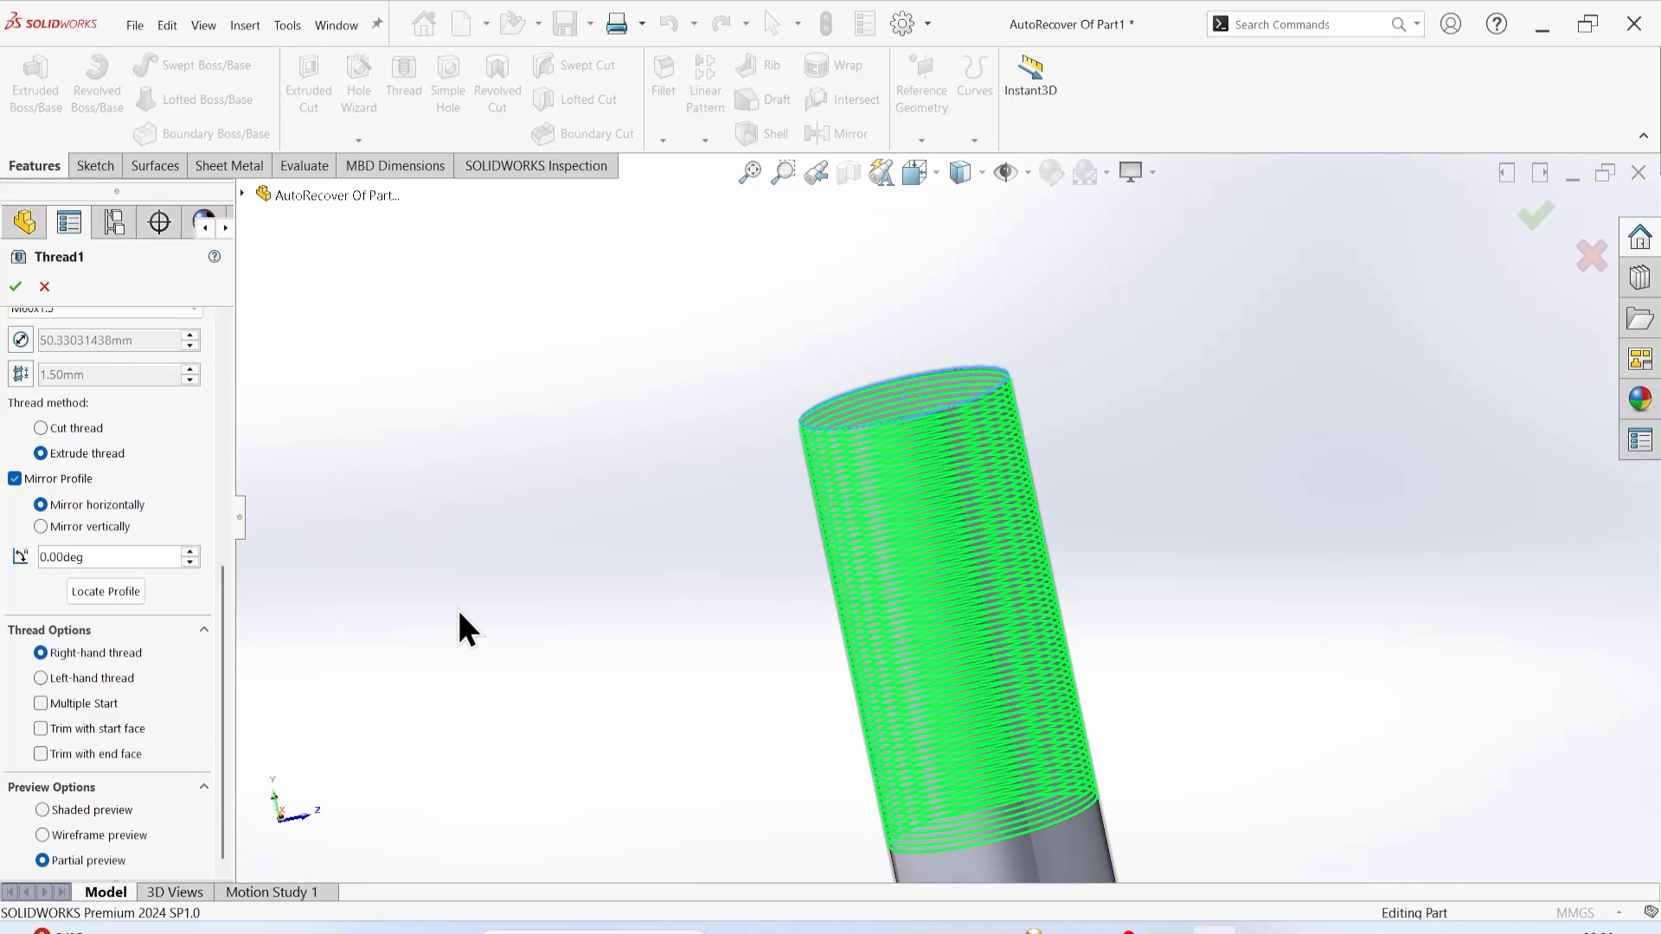
scroll(959, 509, "up", 3)
scroll(959, 523, "down", 5)
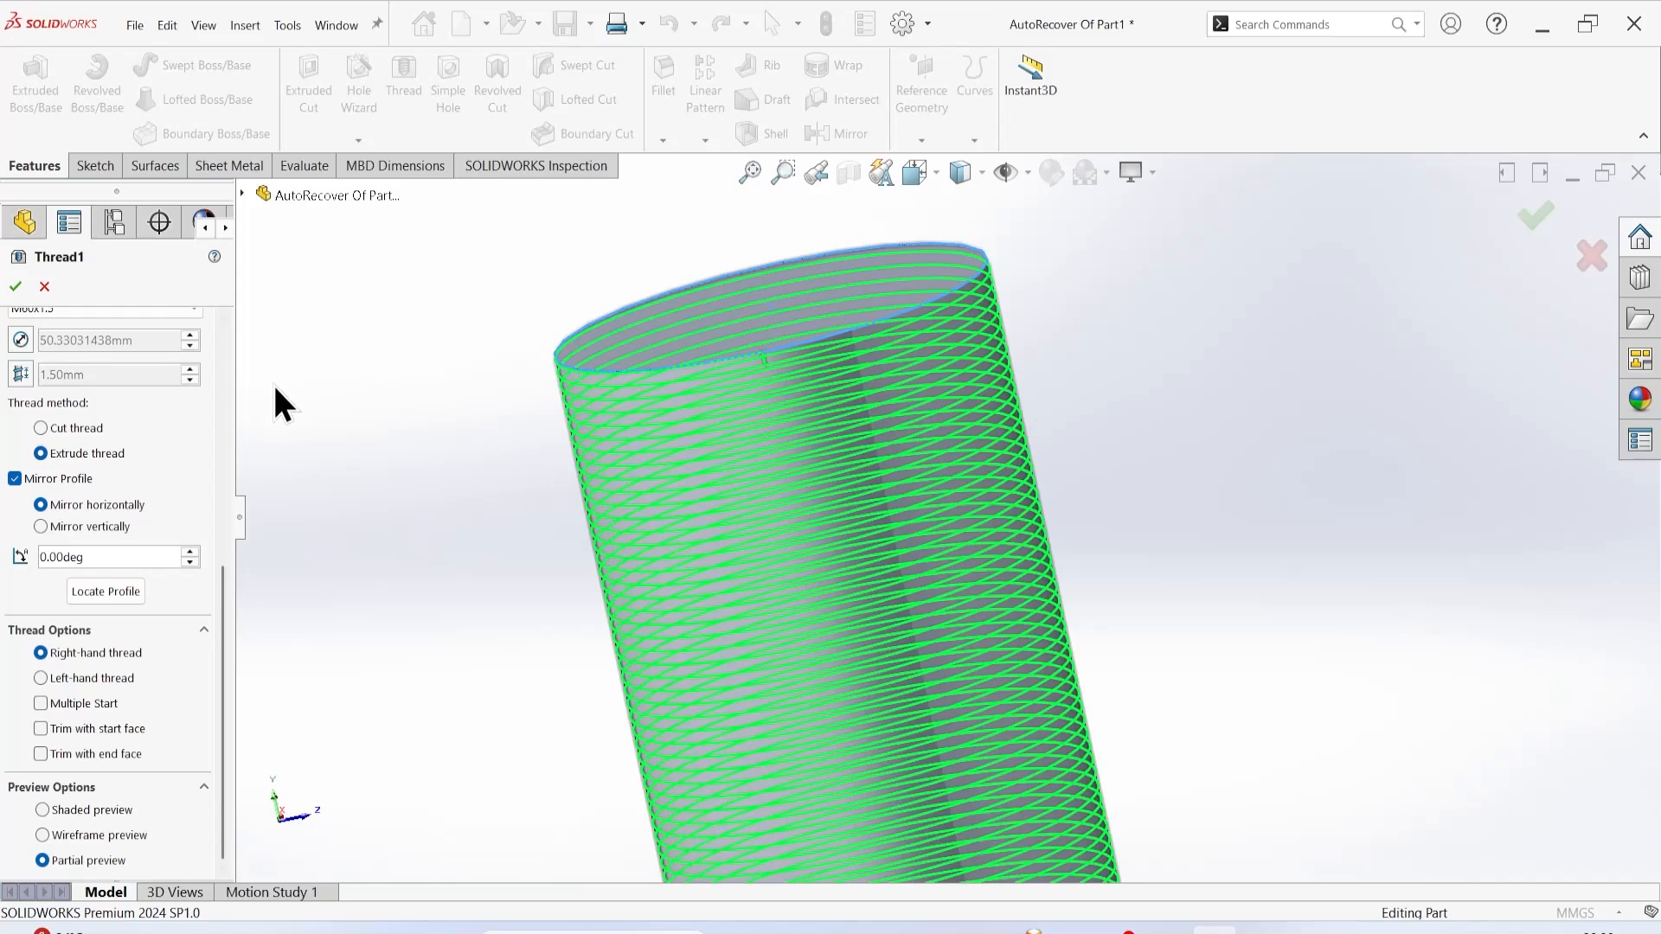
scroll(272, 383, "up", 4)
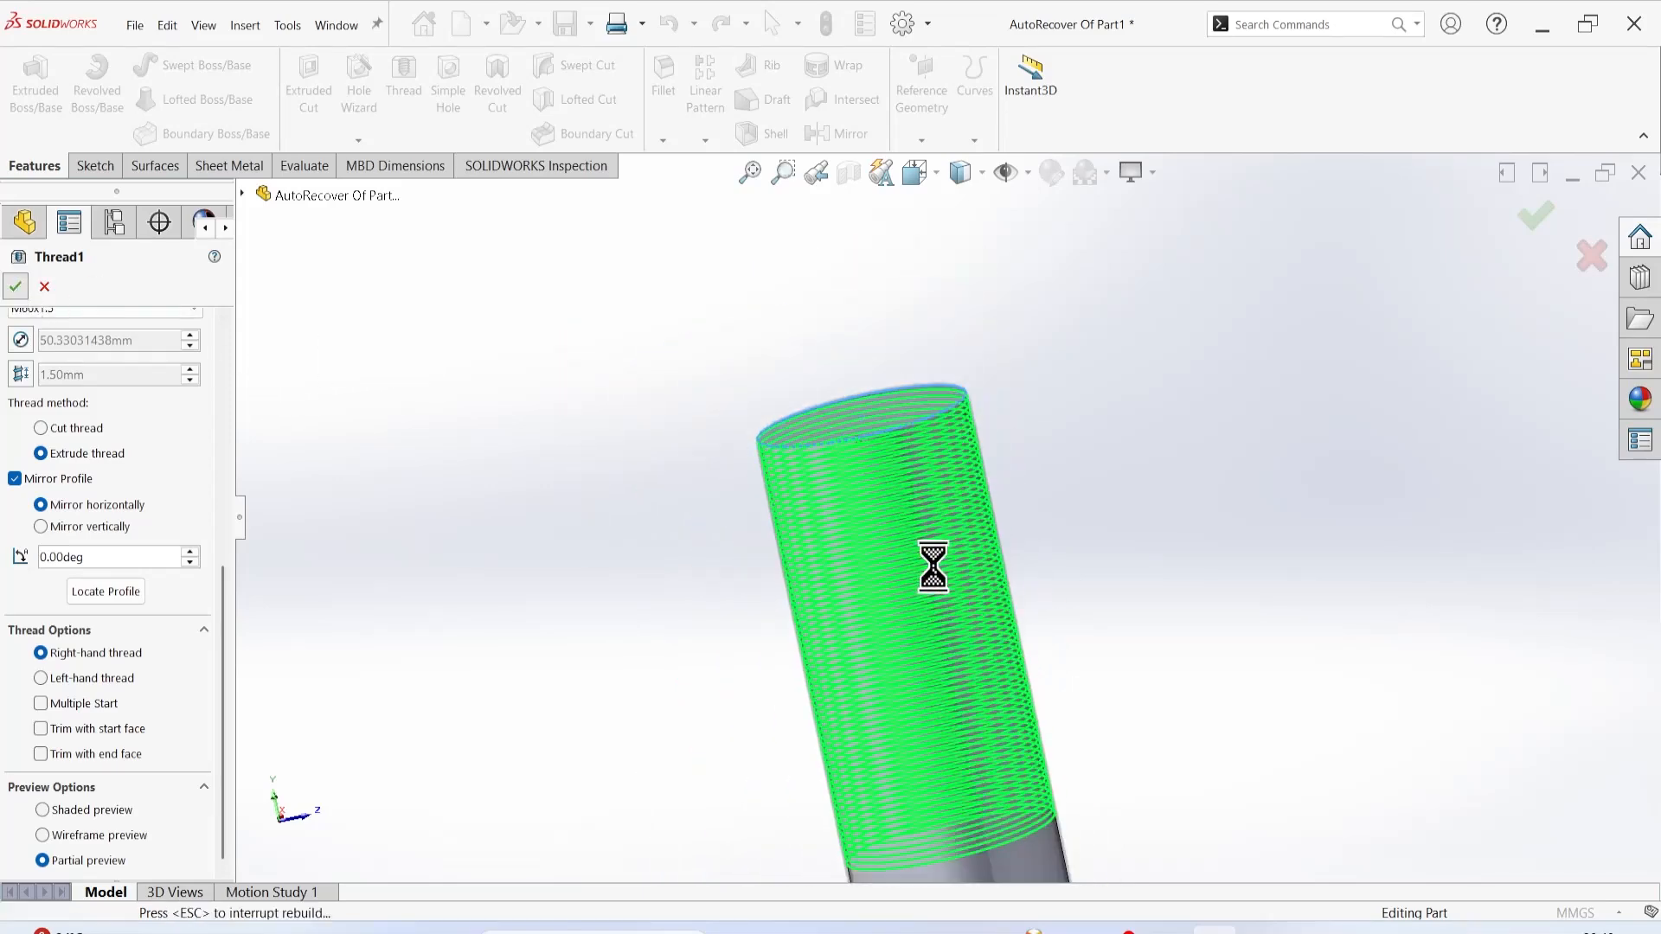
Switch to the SolidWorks Book PDF and read the sections on preview options and adding external cosmetic threads.
left_click(1166, 929)
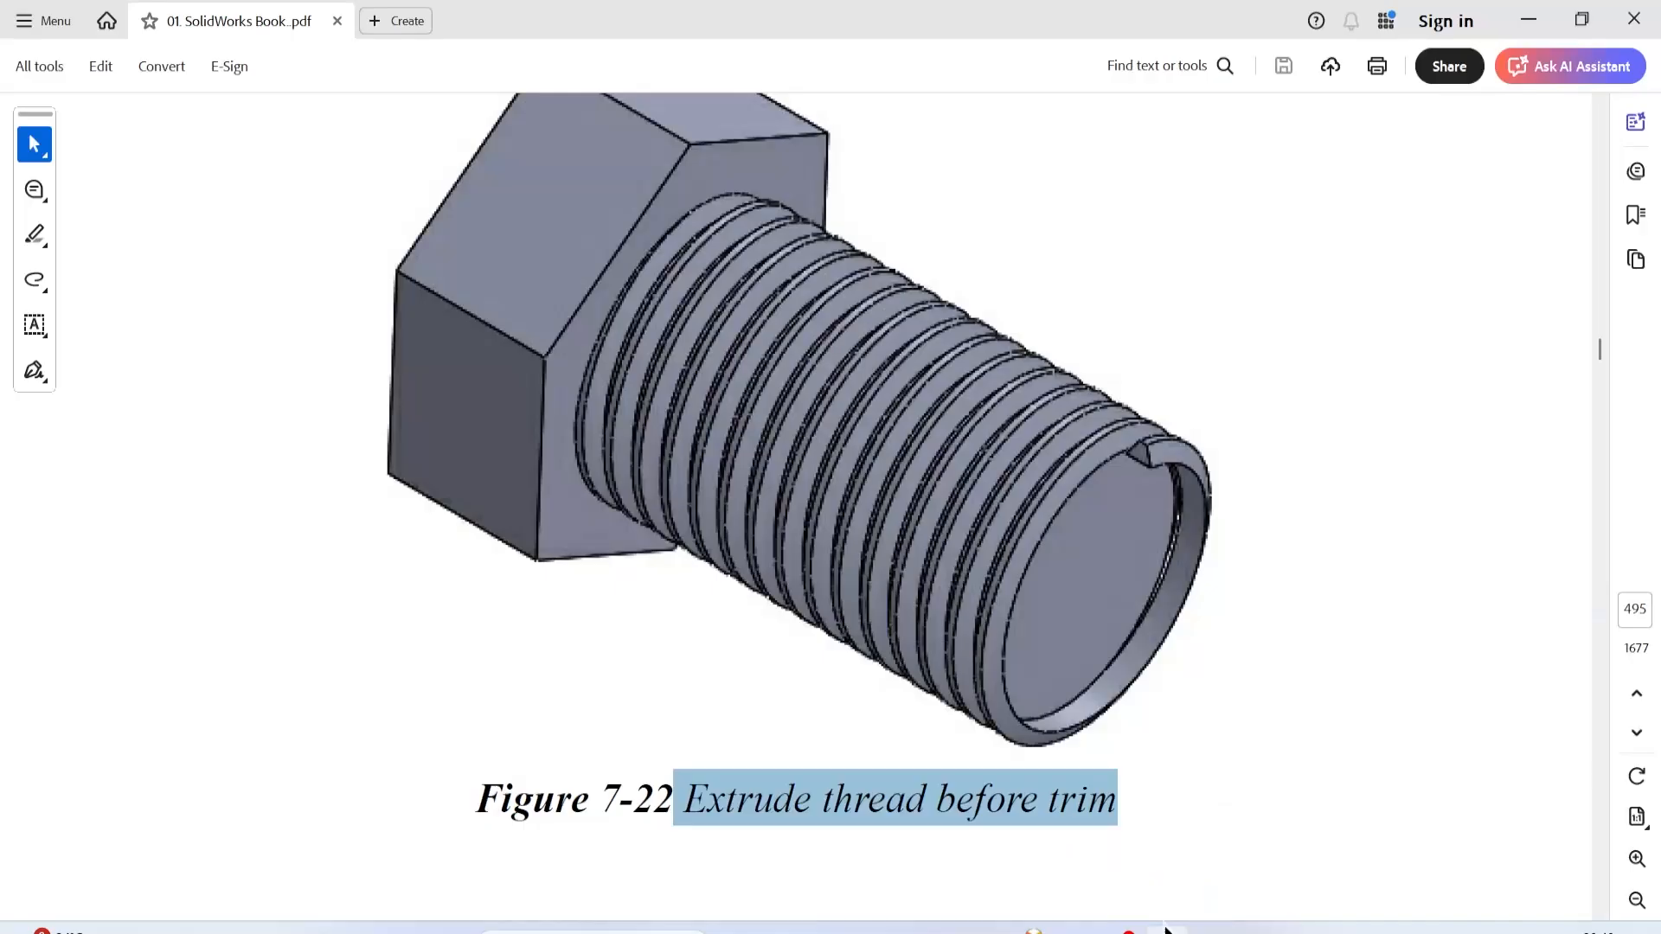
scroll(900, 614, "down", 5)
left_click(1637, 734)
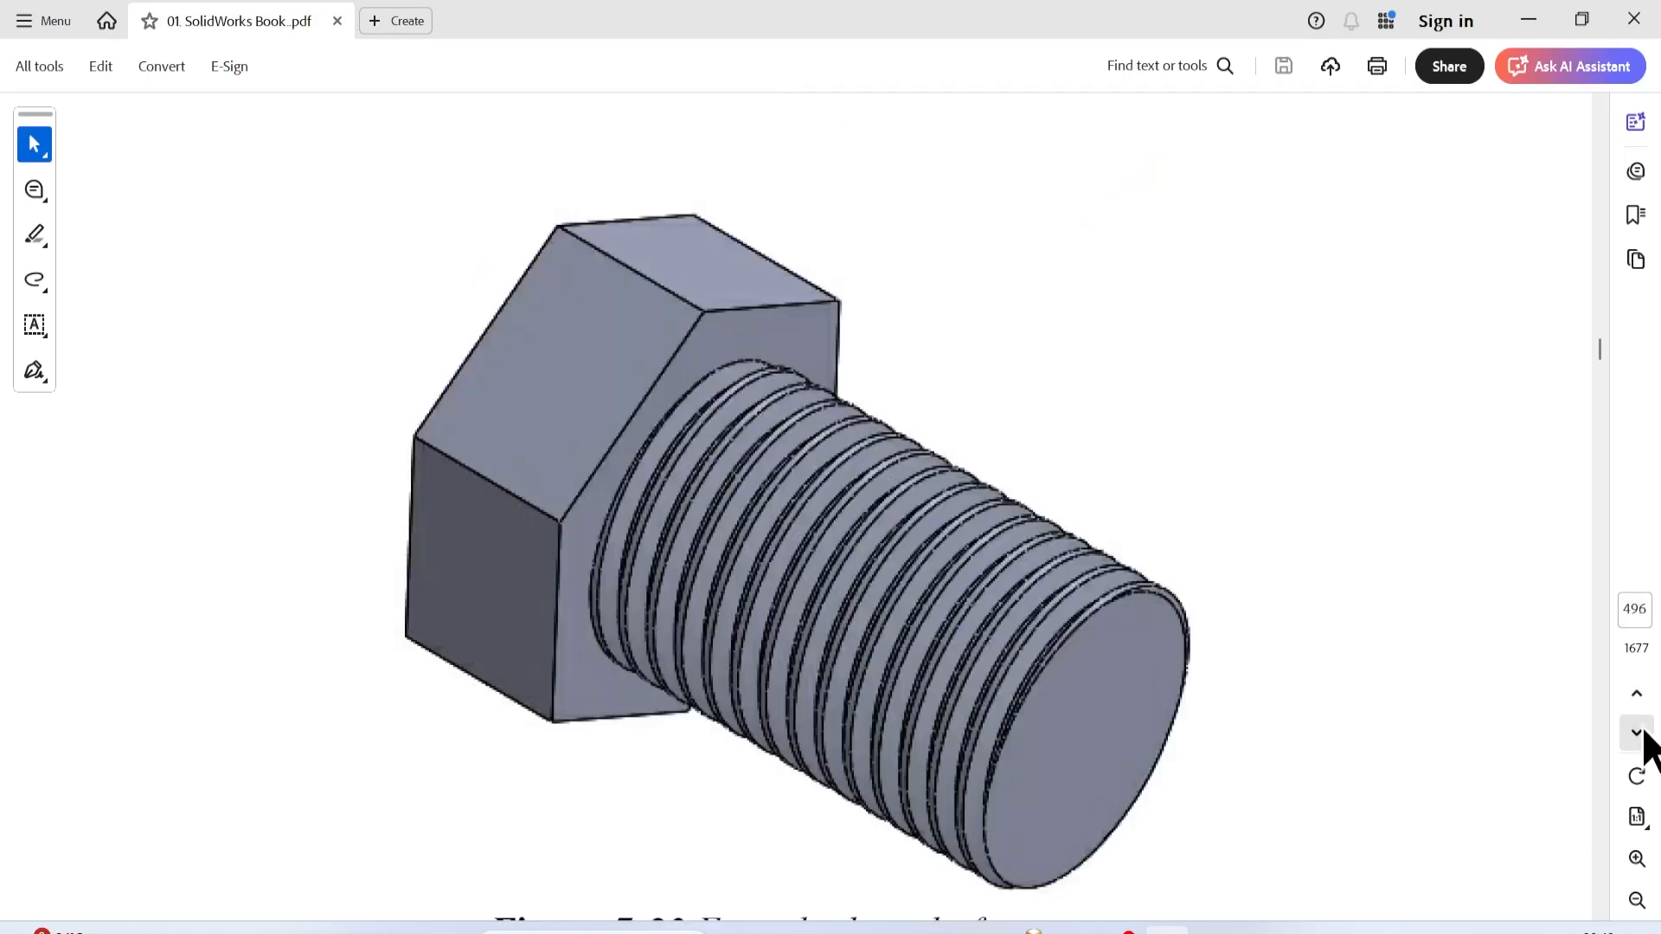
scroll(964, 667, "down", 8)
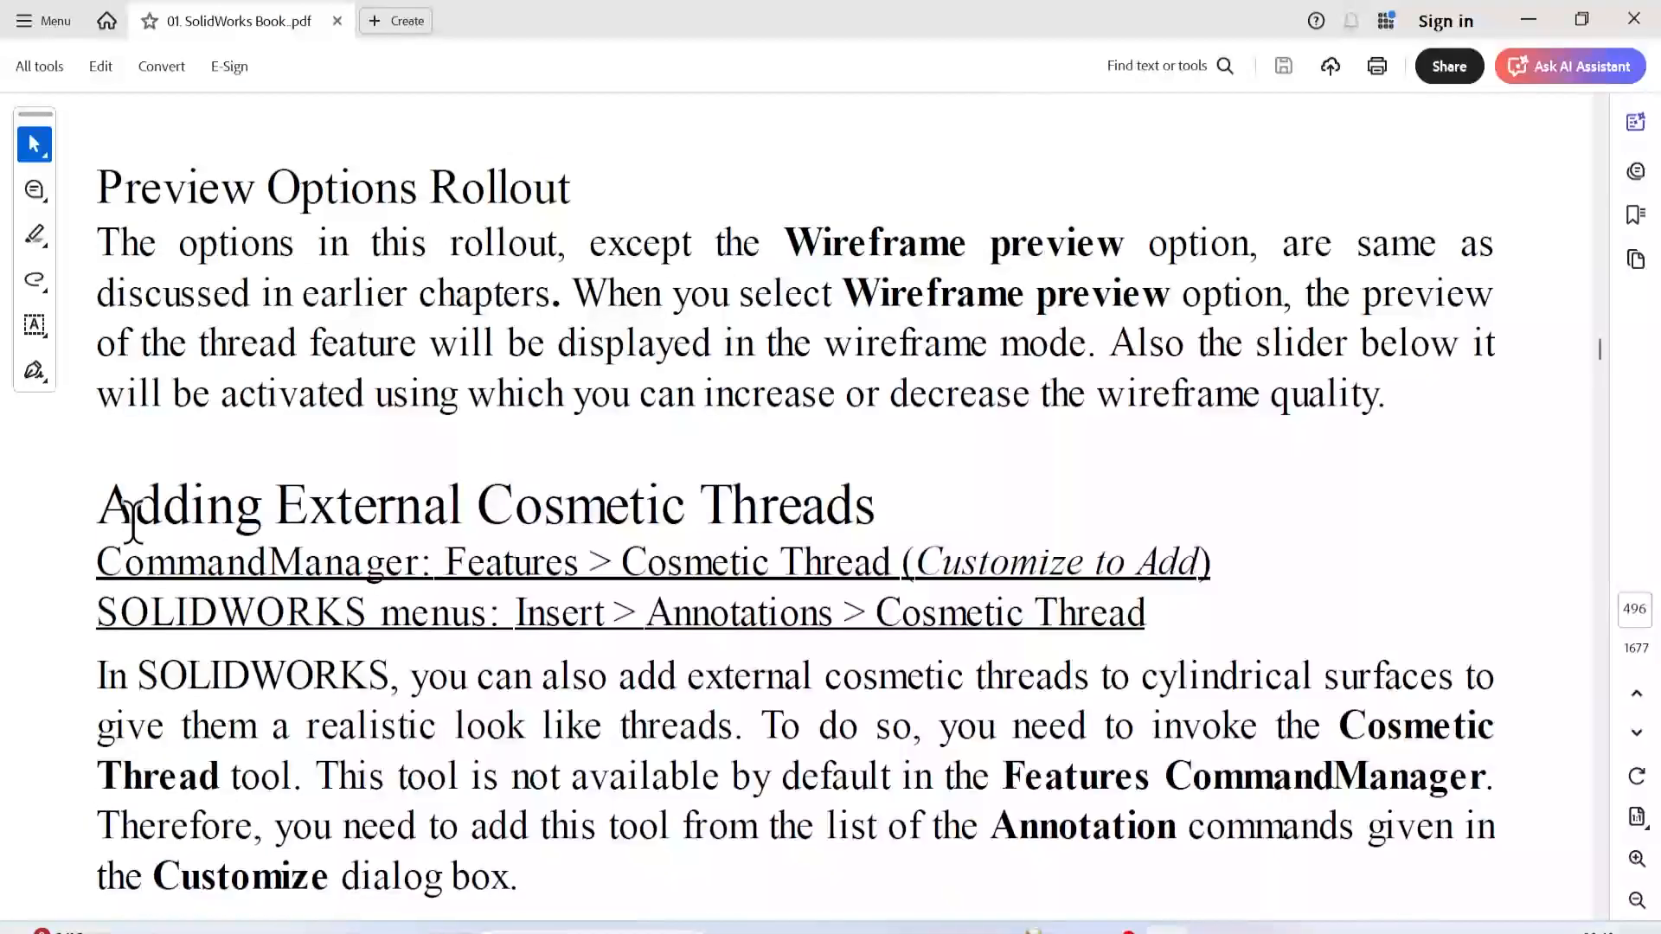
scroll(1299, 533, "down", 4)
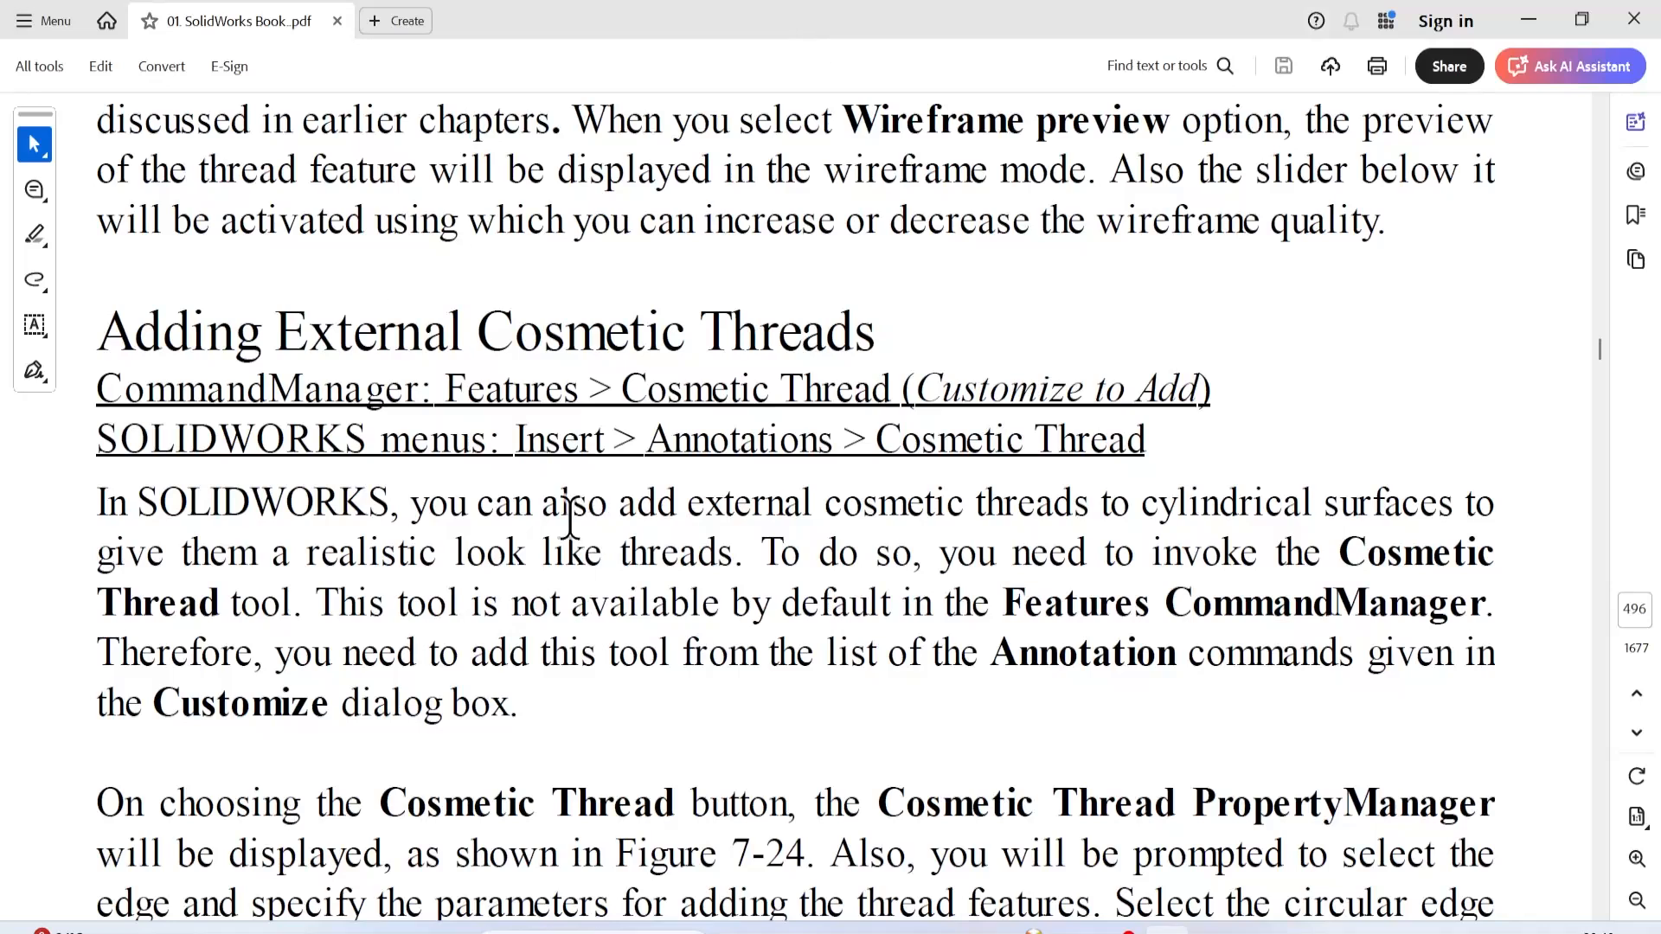
scroll(698, 504, "down", 4)
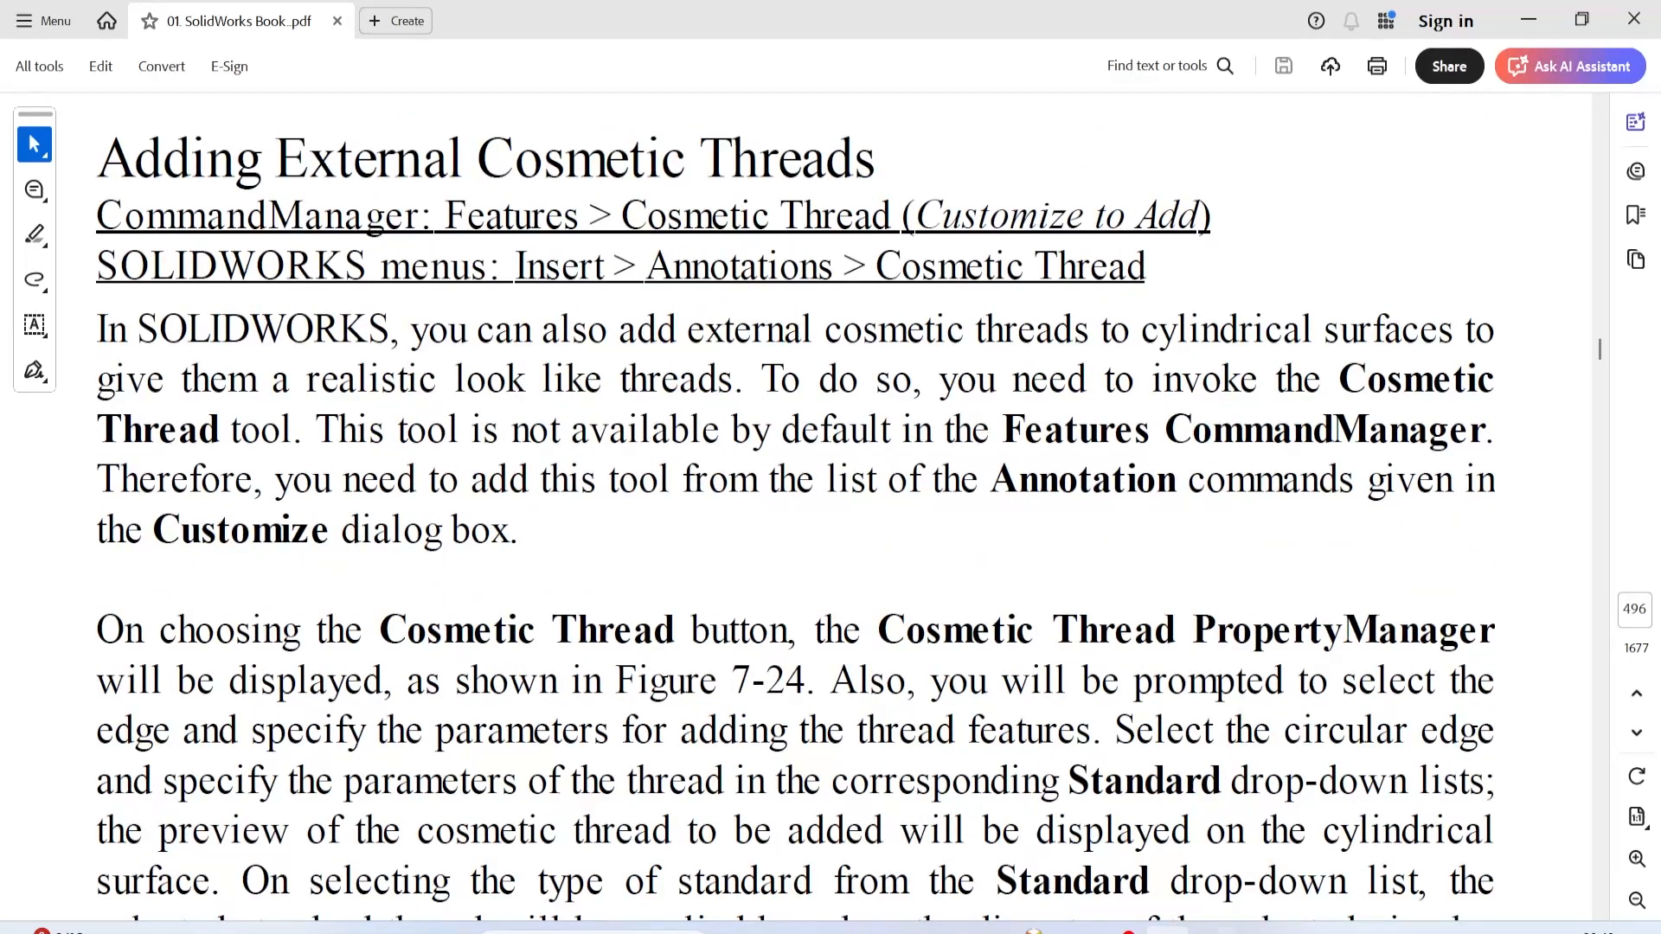
Return to SOLIDWORKS and start a new sketch on a side face of the block.
left_click(1216, 931)
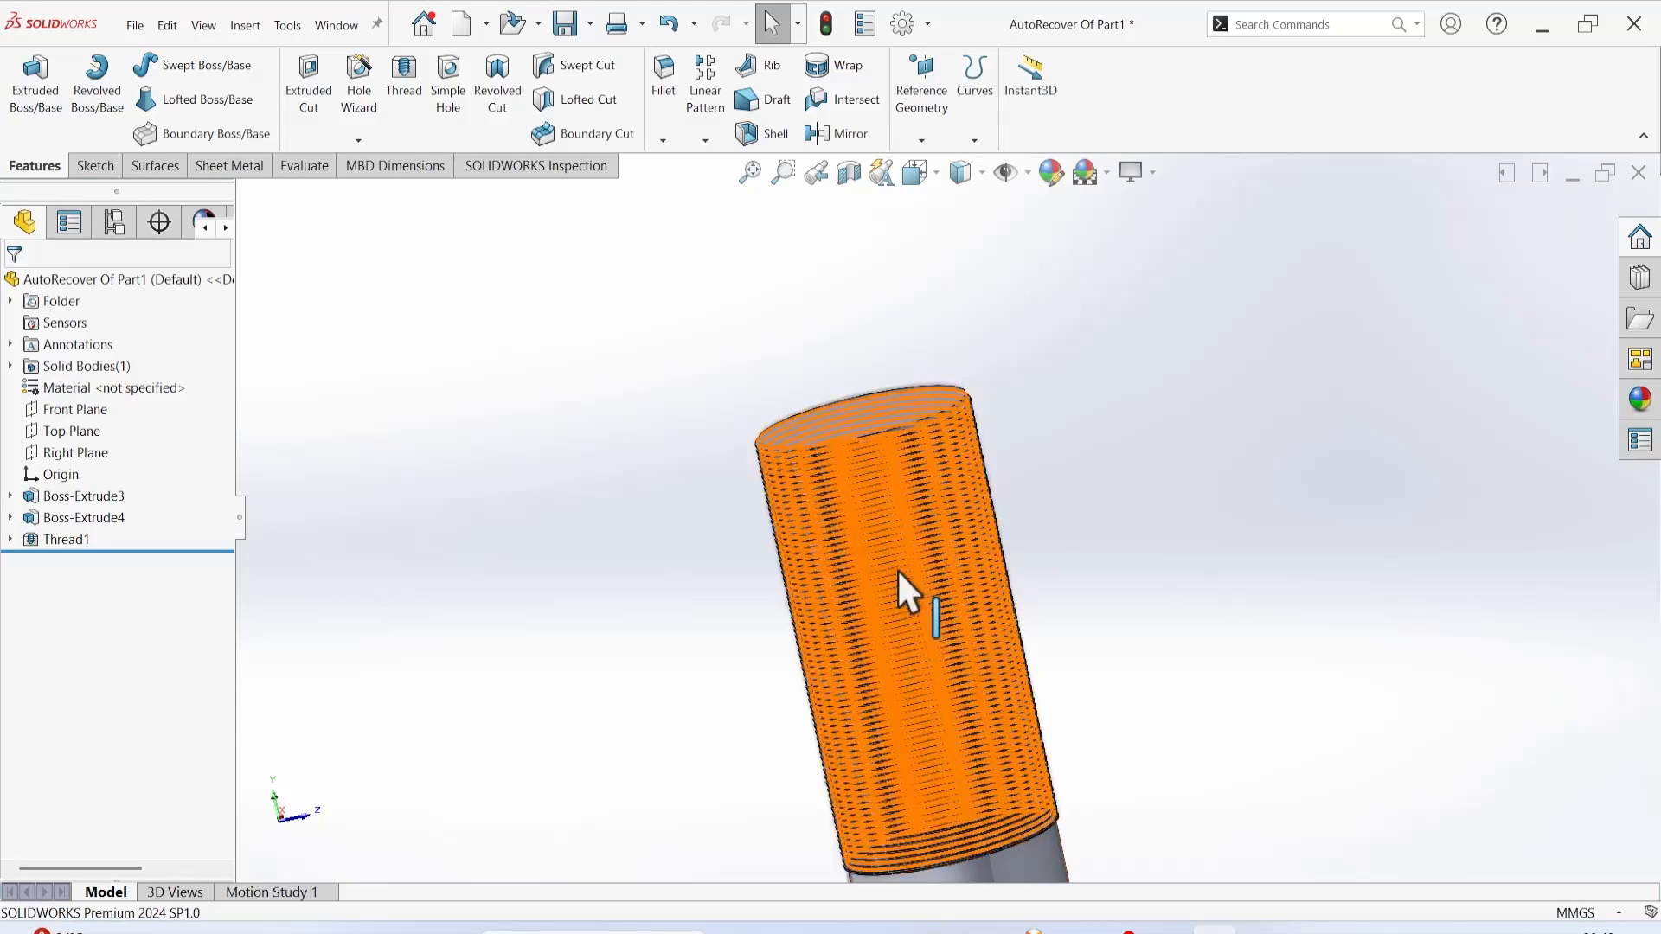
scroll(903, 630, "up", 4)
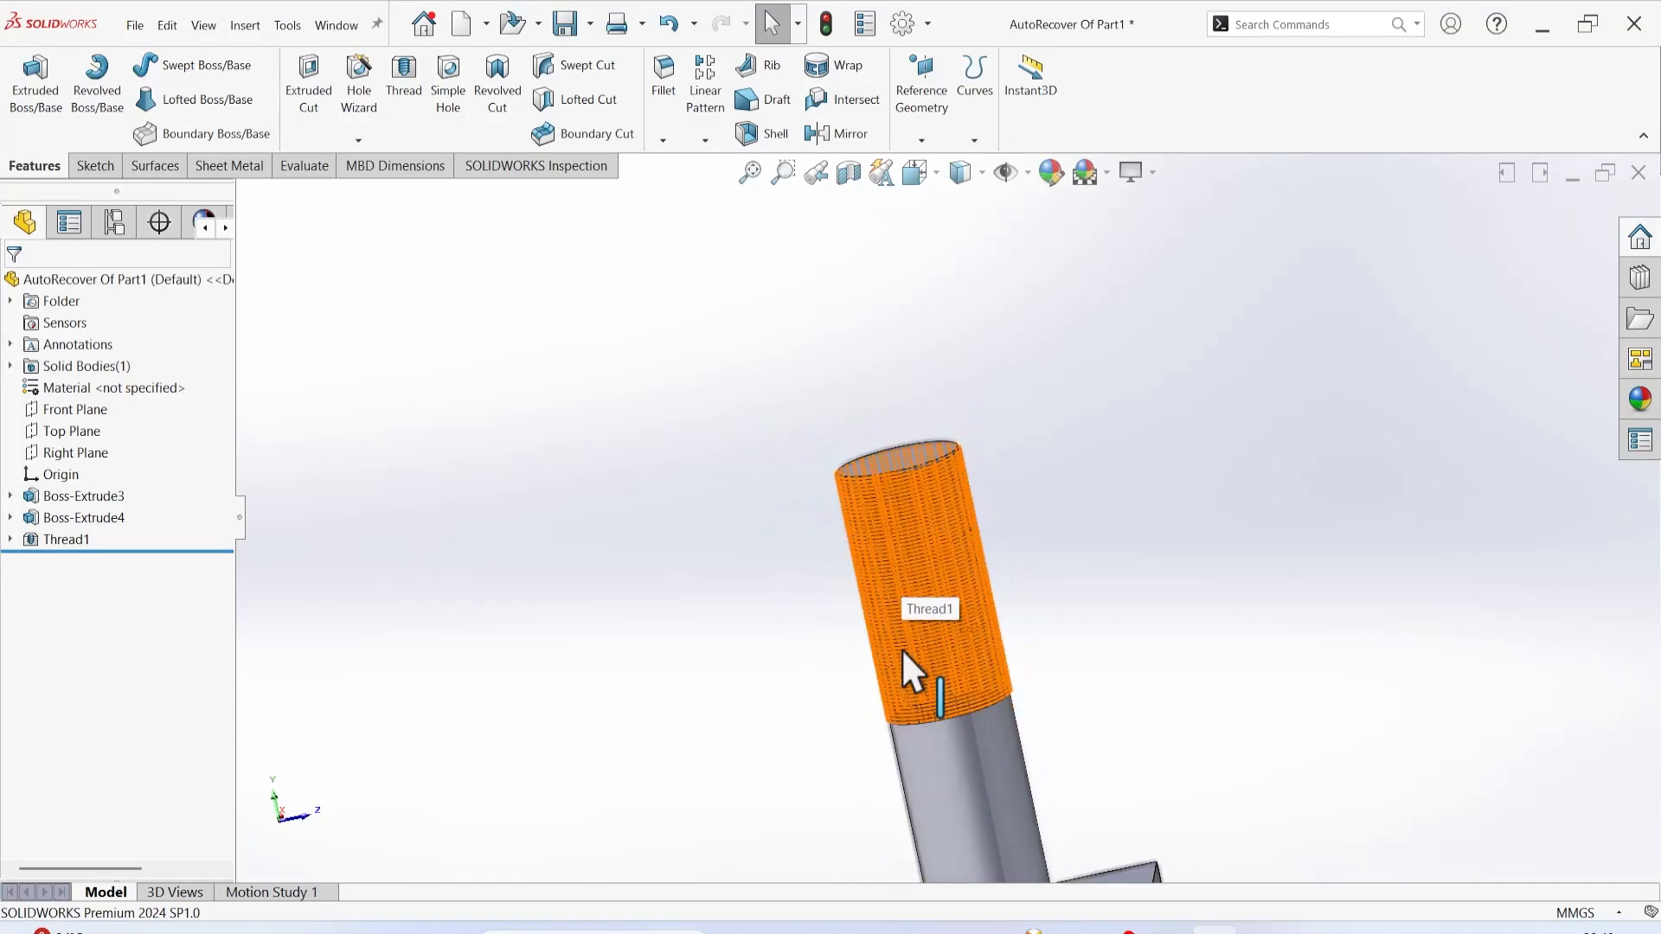
scroll(965, 692, "up", 5)
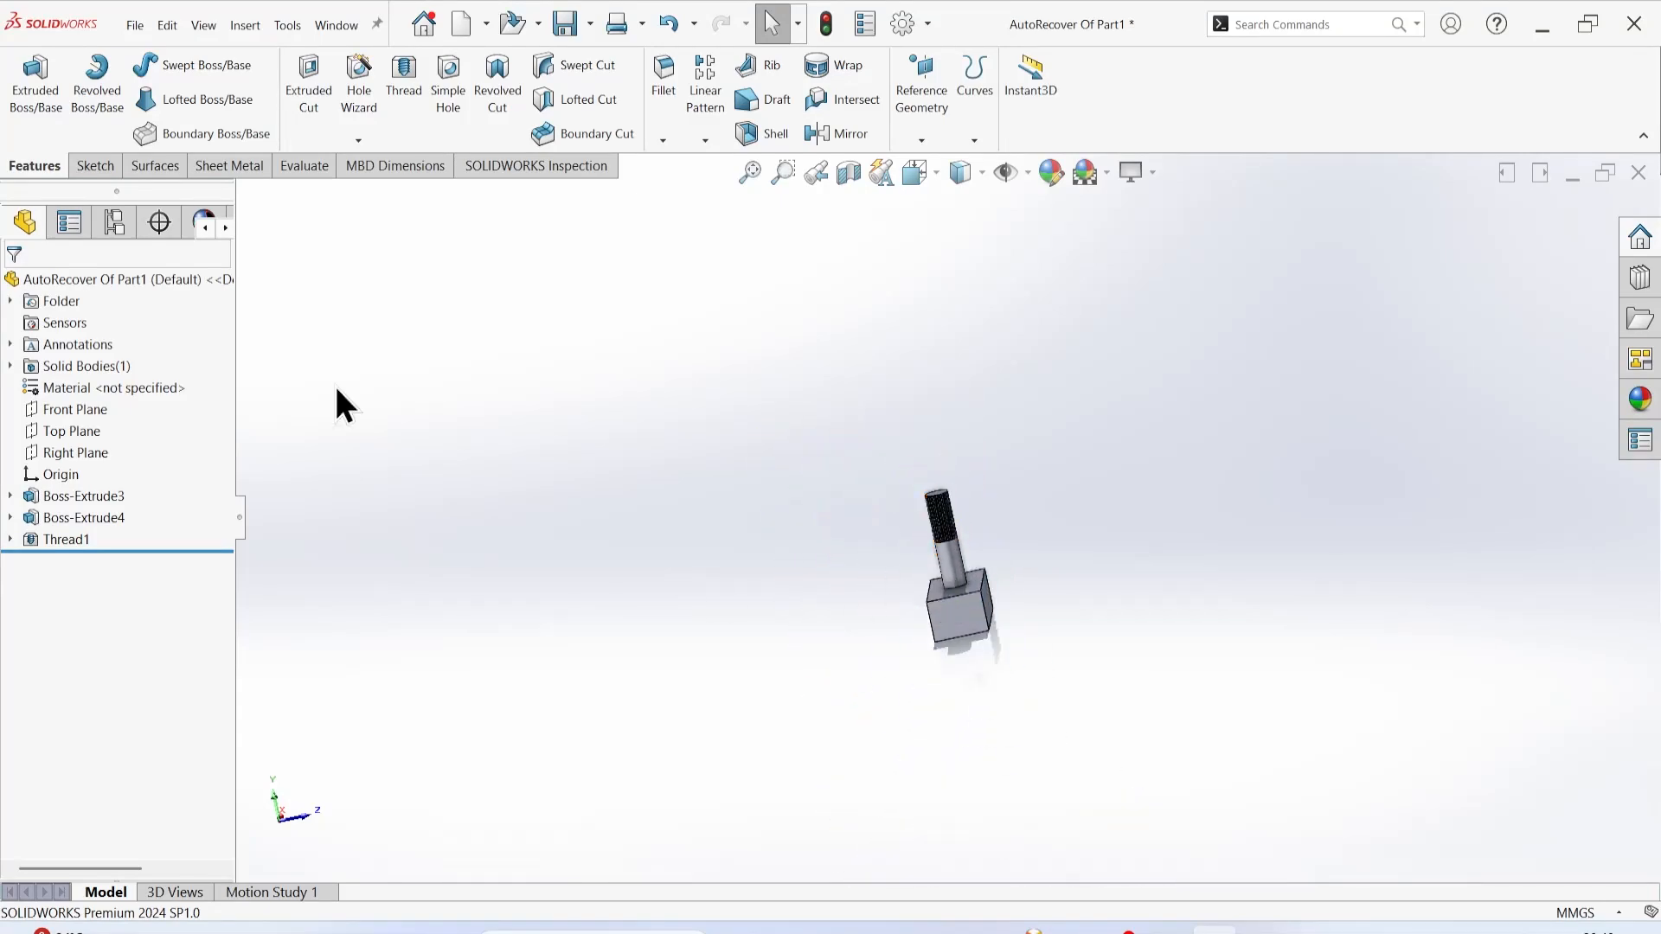
left_click(93, 166)
left_click(78, 104)
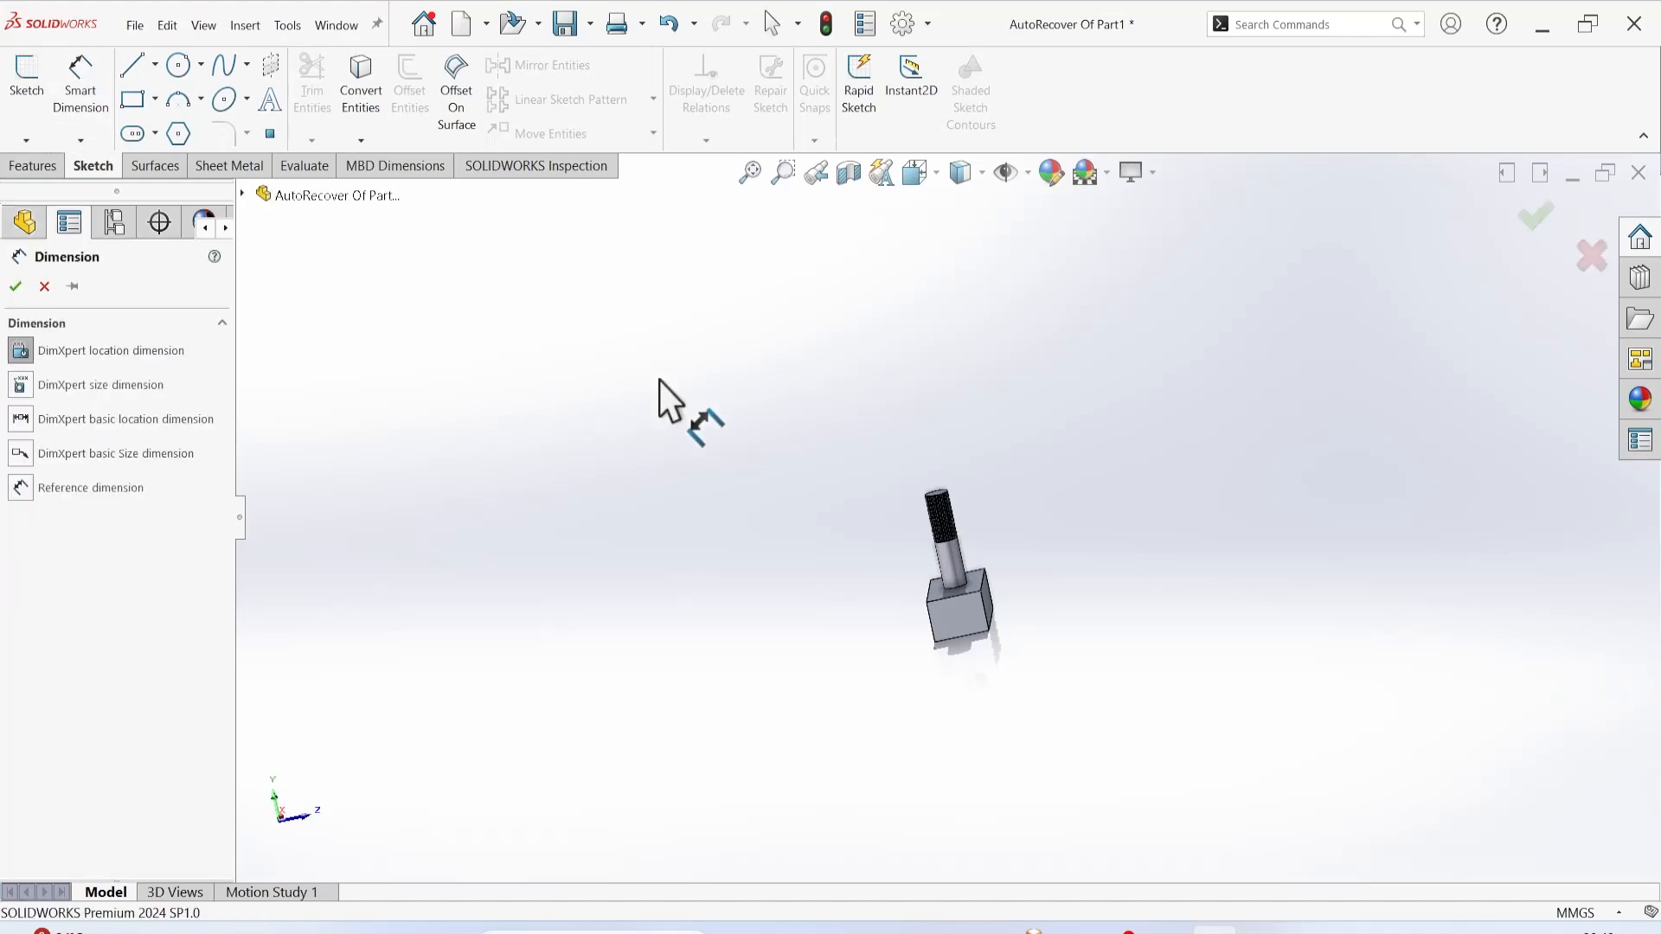
key("Escape")
left_click(964, 621)
right_click(963, 621)
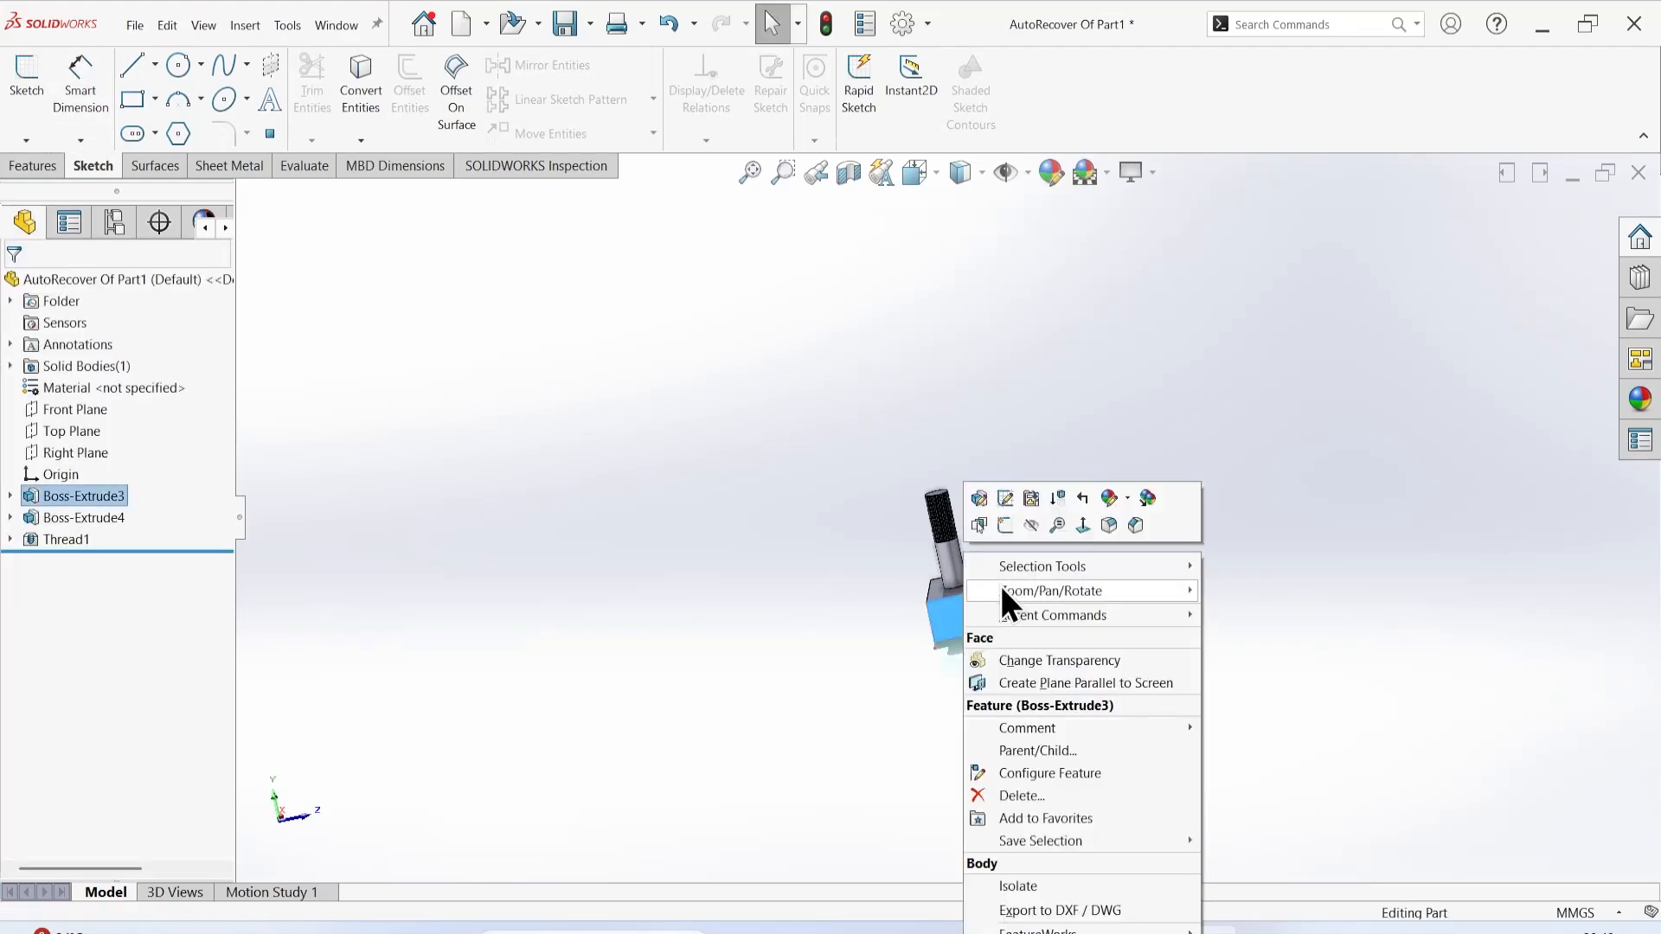
left_click(1006, 527)
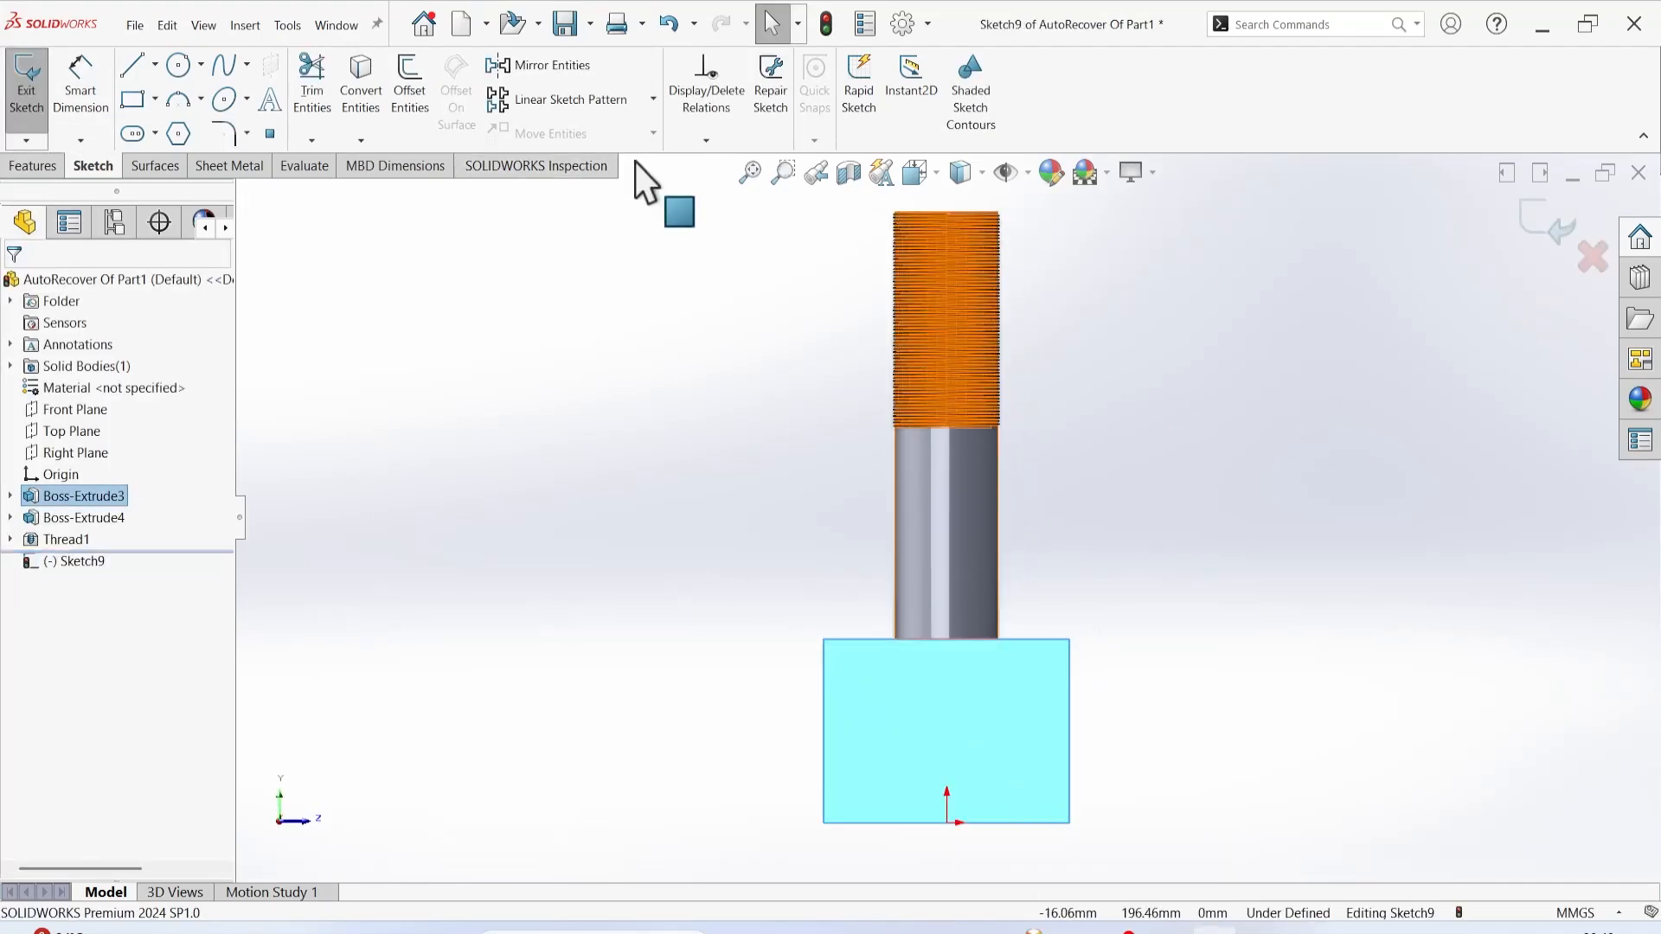
Sketch a circle of about 15.5 mm radius near the centre of the block's side face and exit the sketch.
left_click(178, 66)
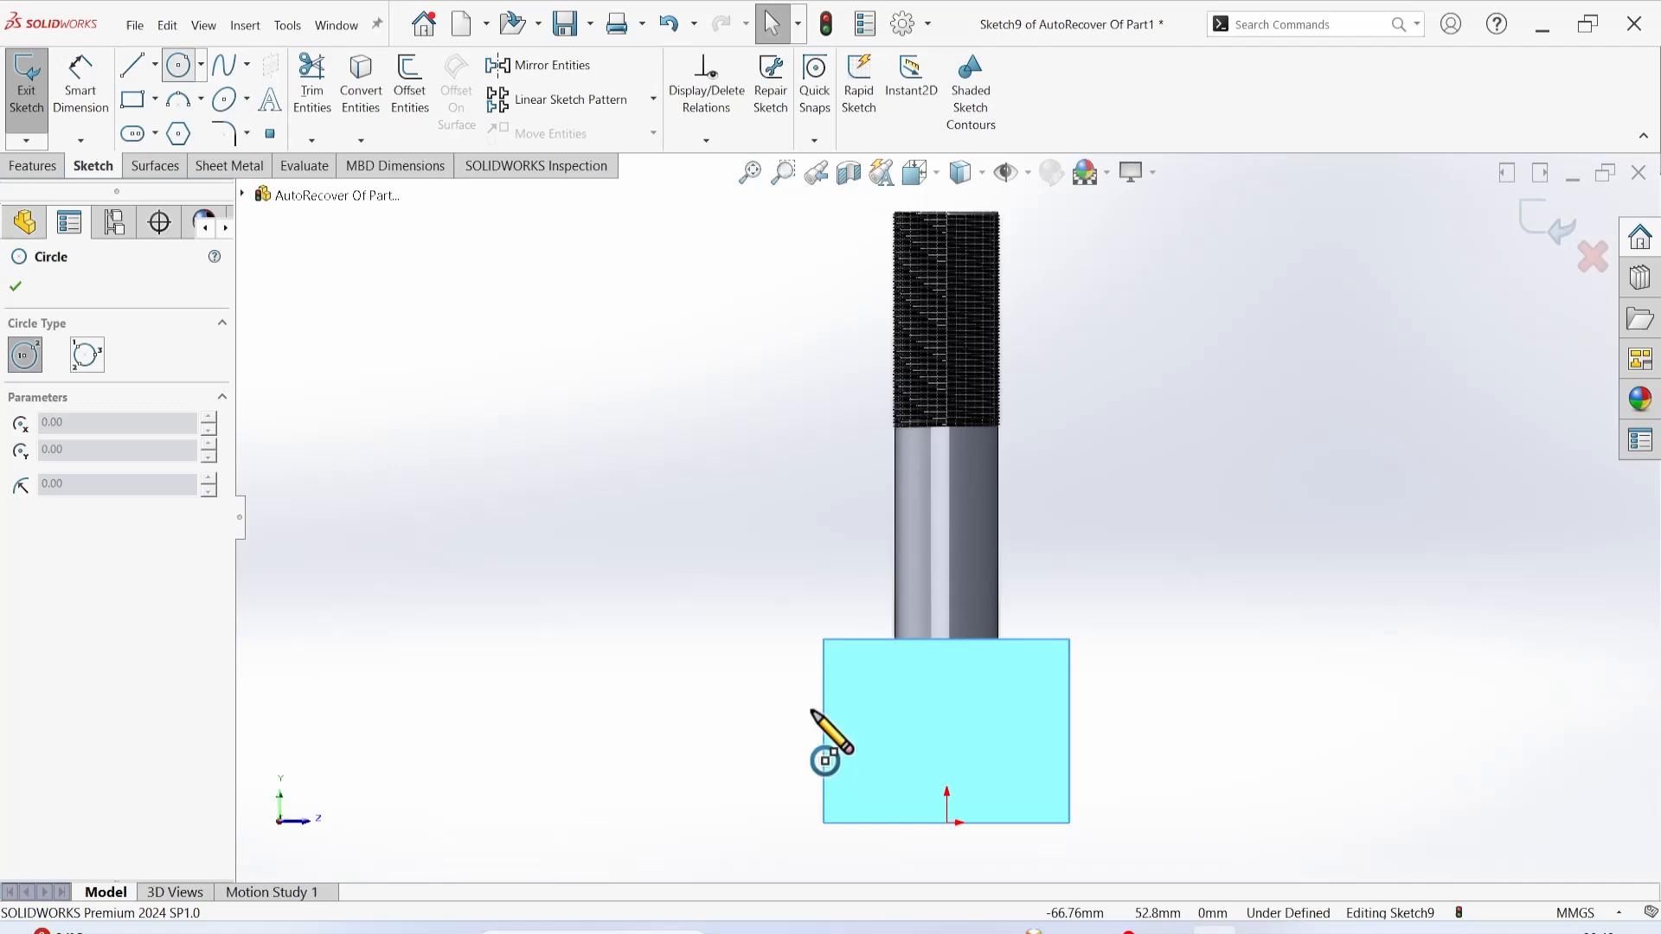
left_click(946, 741)
left_click(969, 765)
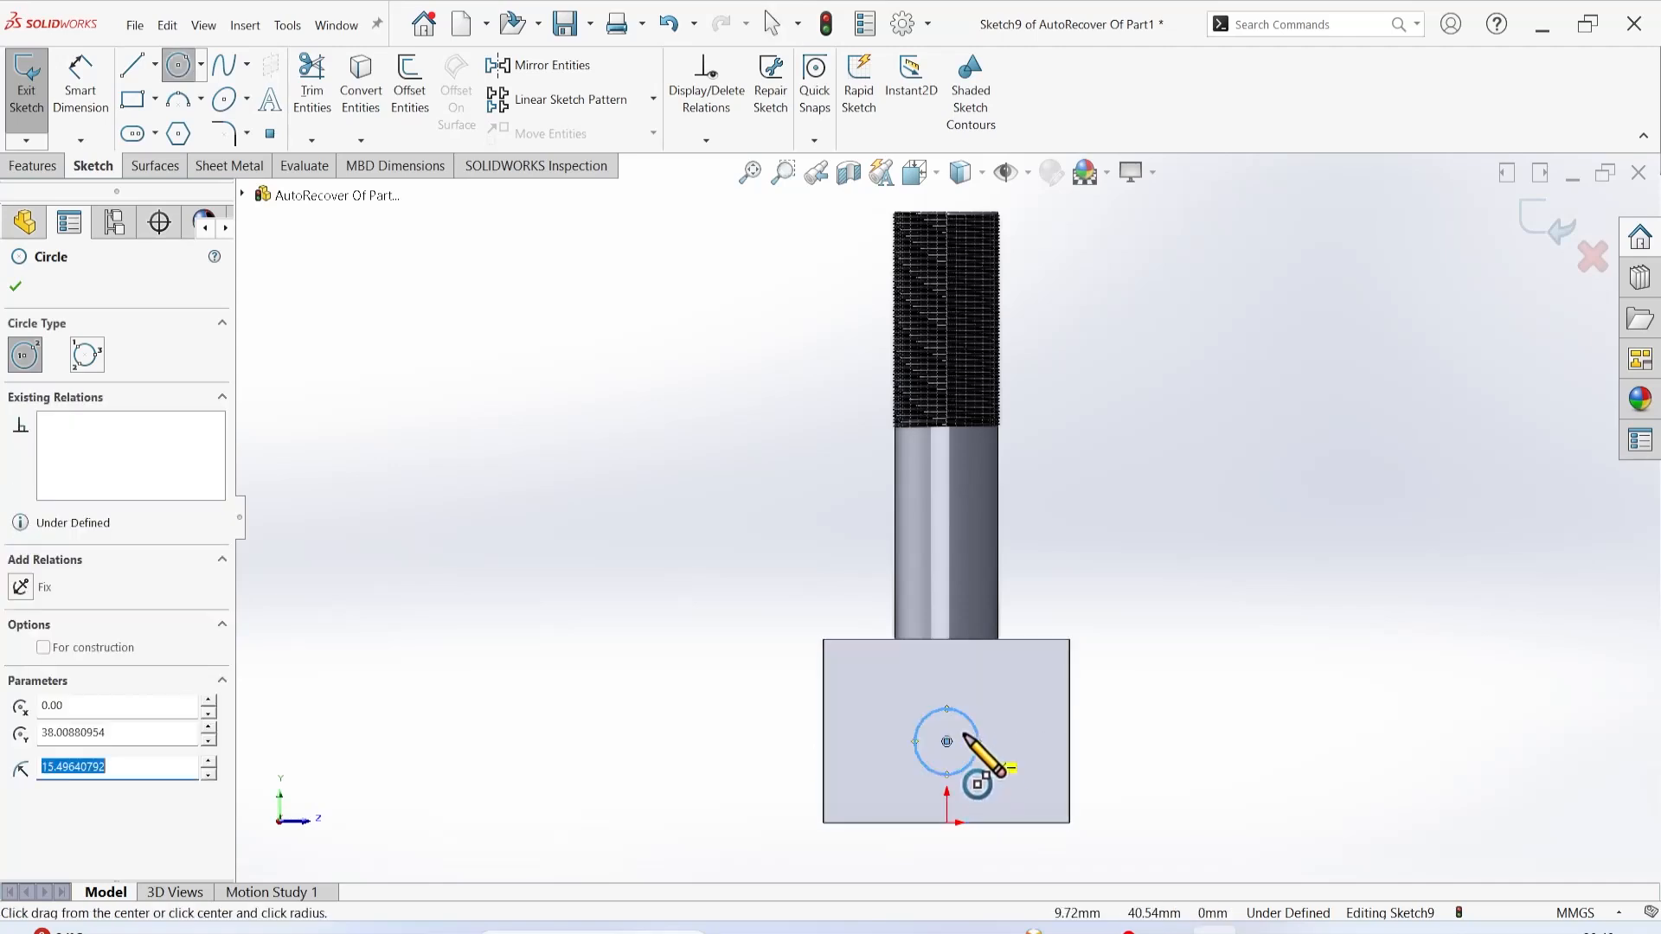
left_click(17, 284)
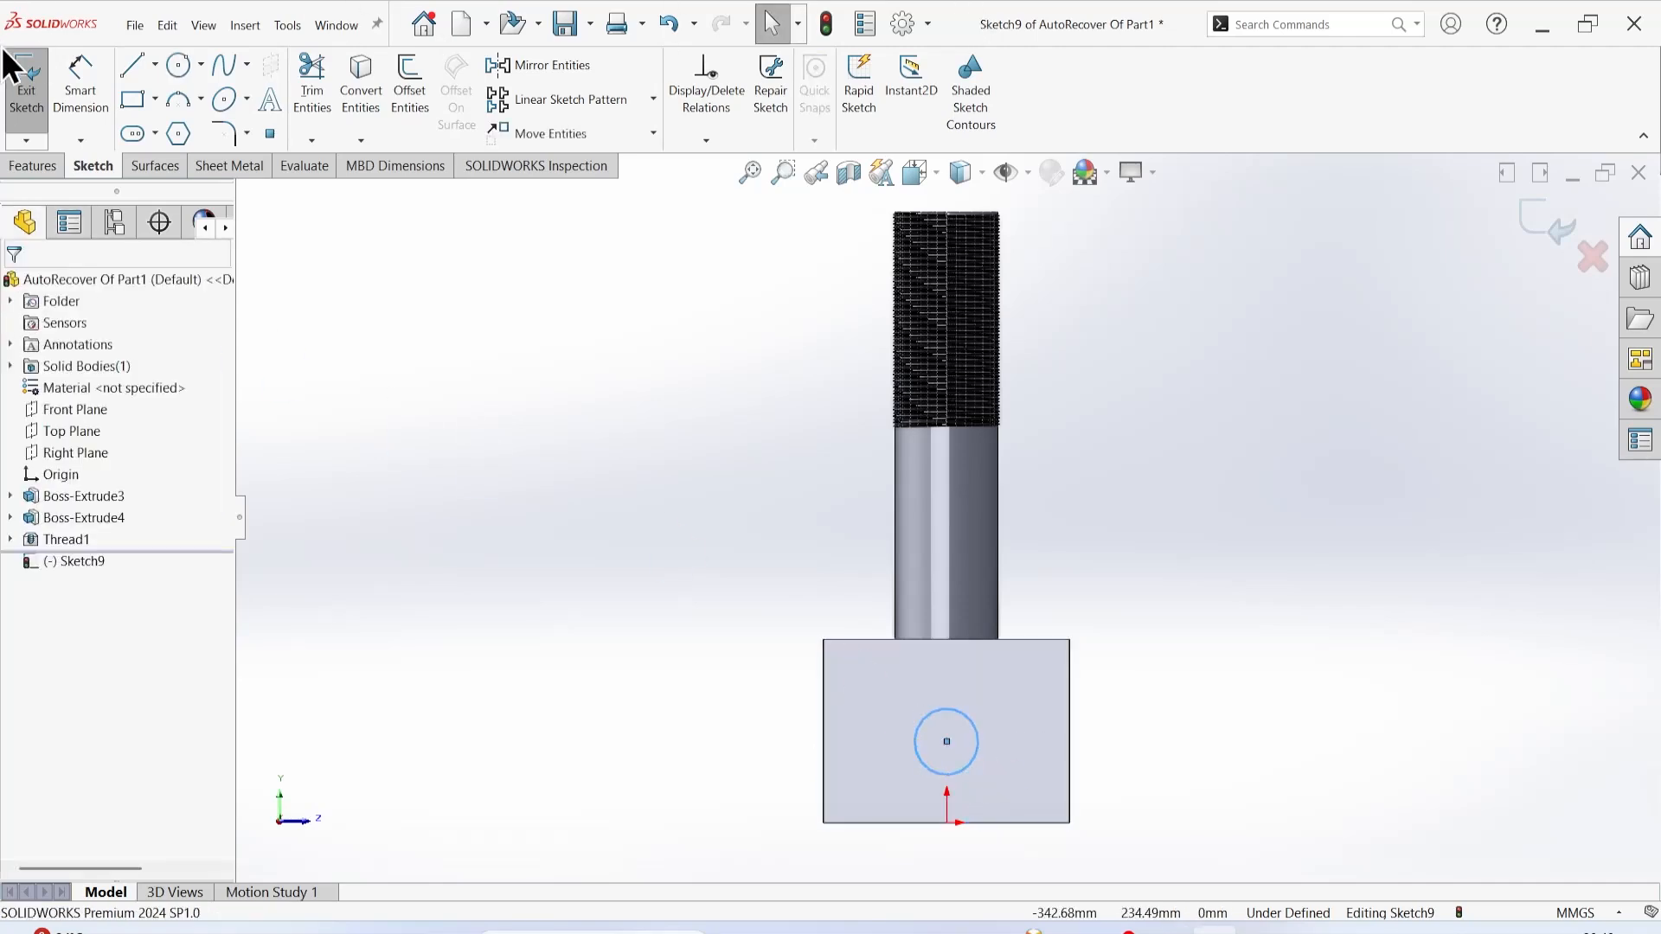
left_click(24, 80)
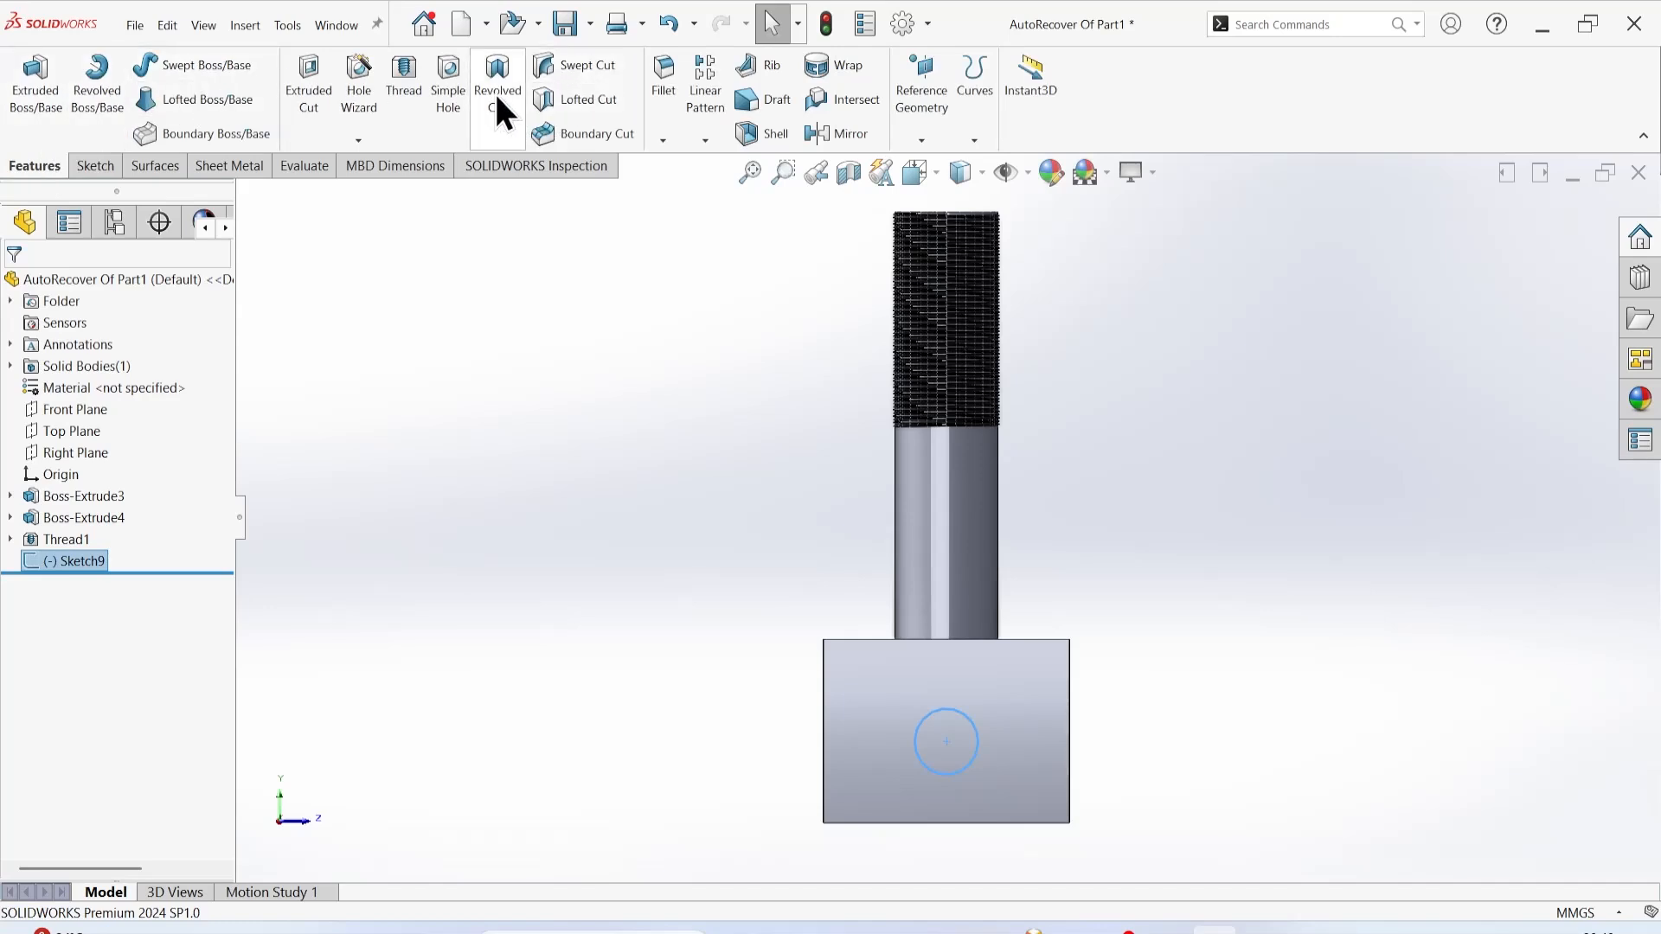
Cut-extrude the circle through the block with the Up To Next end condition.
left_click(314, 98)
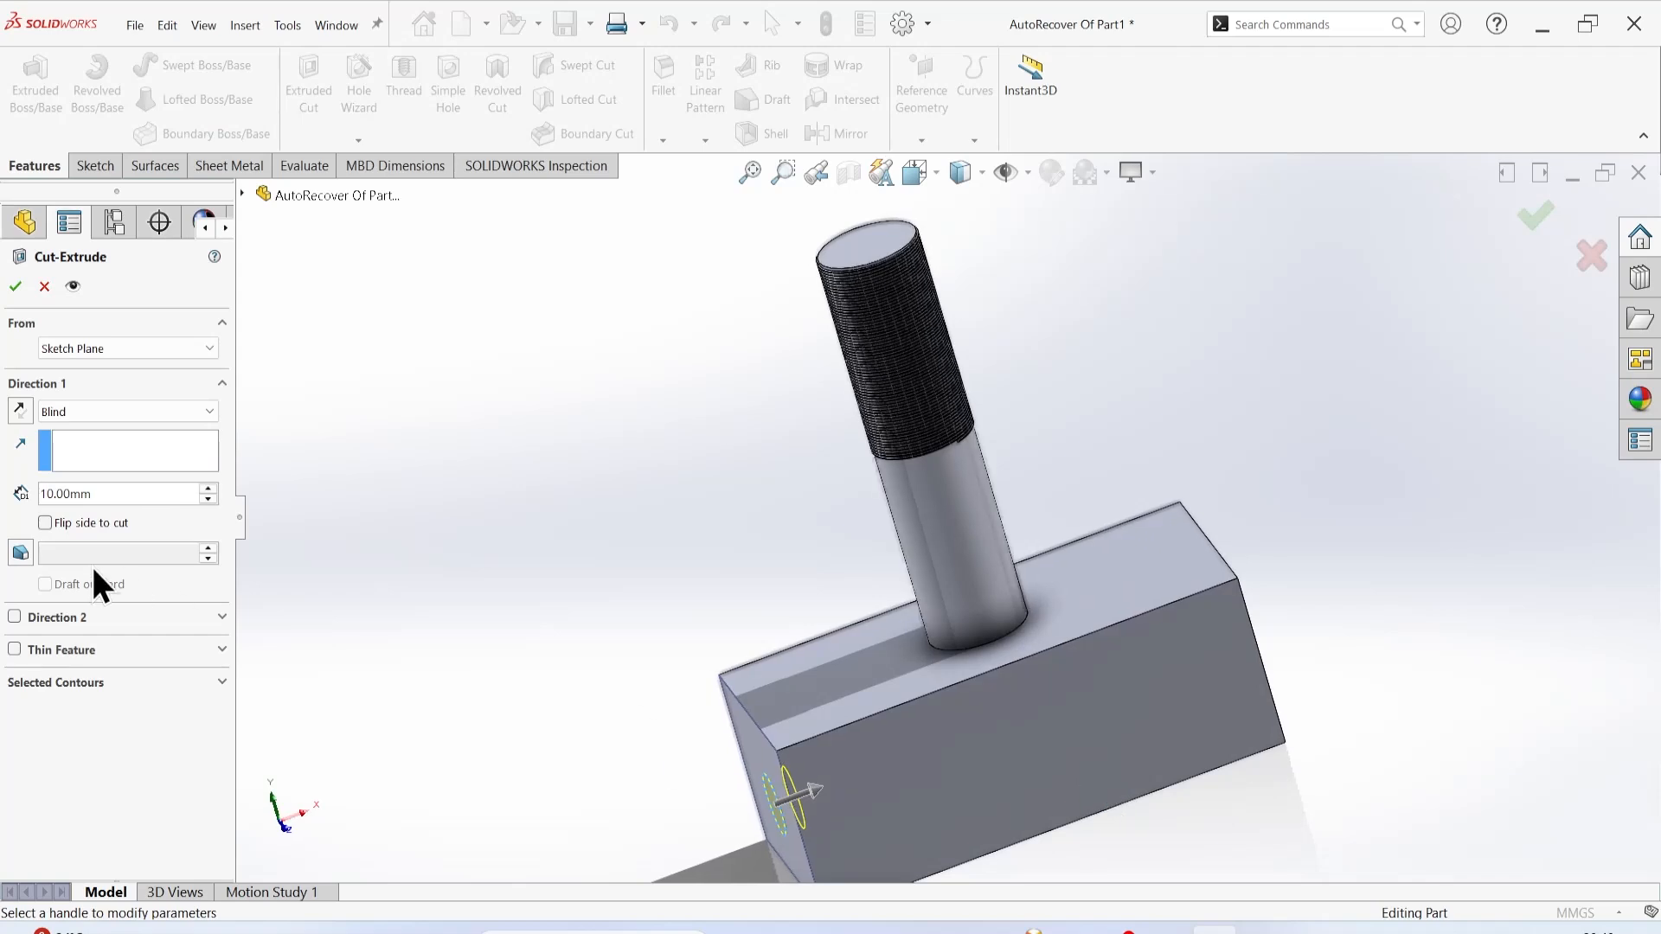
left_click(87, 411)
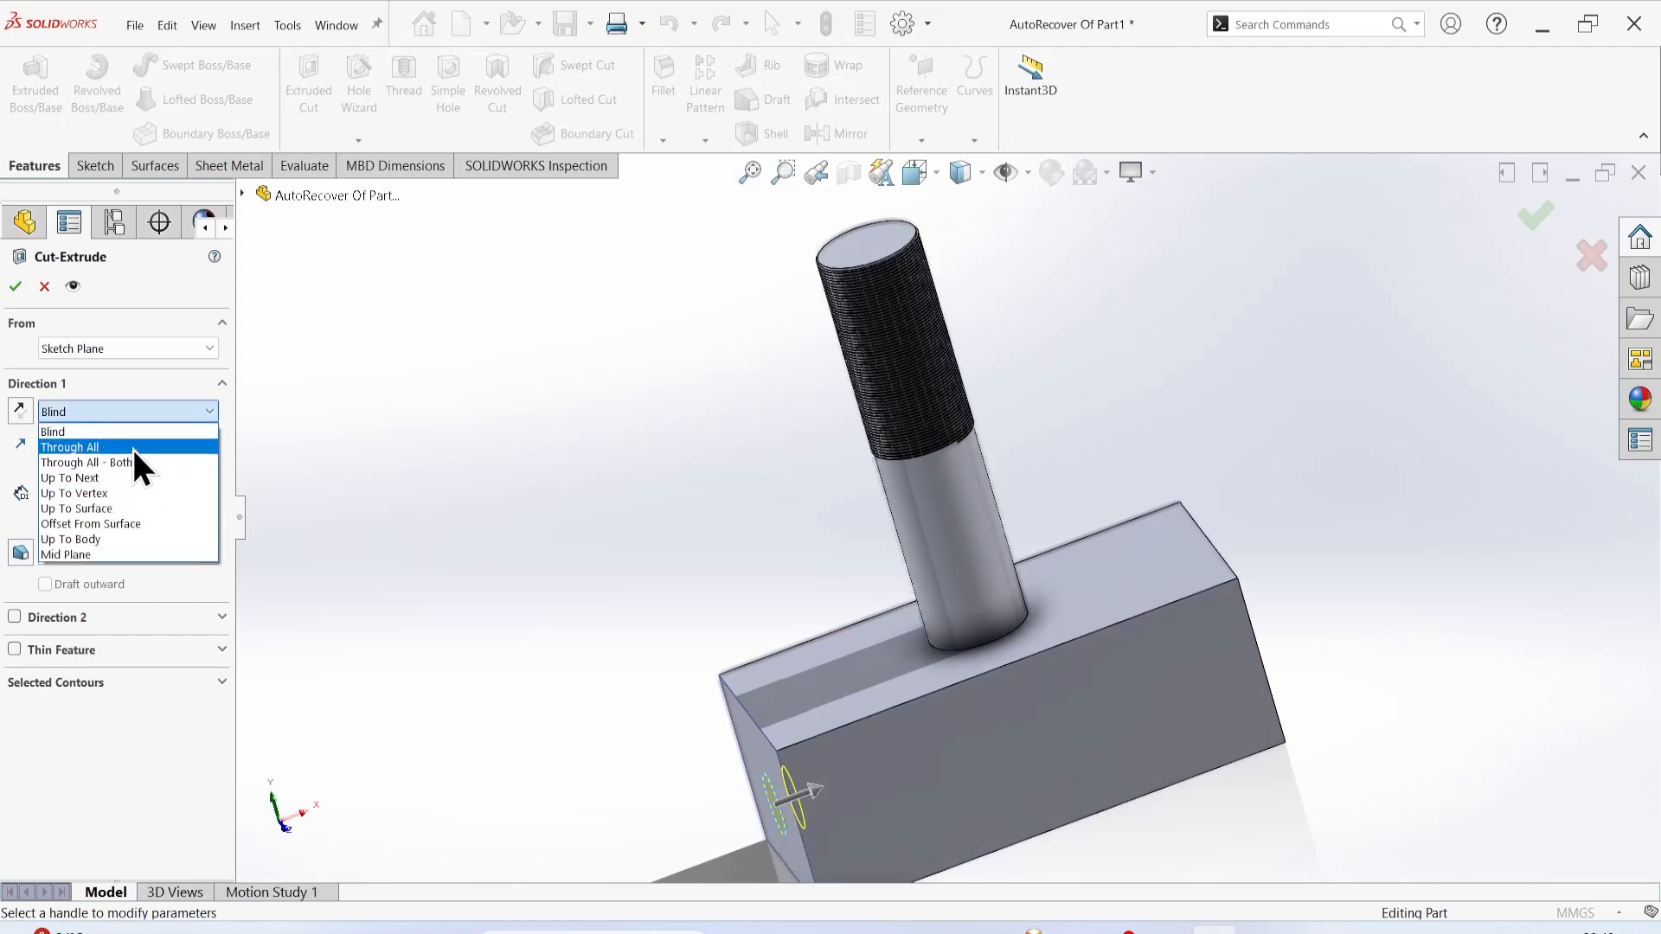
left_click(107, 478)
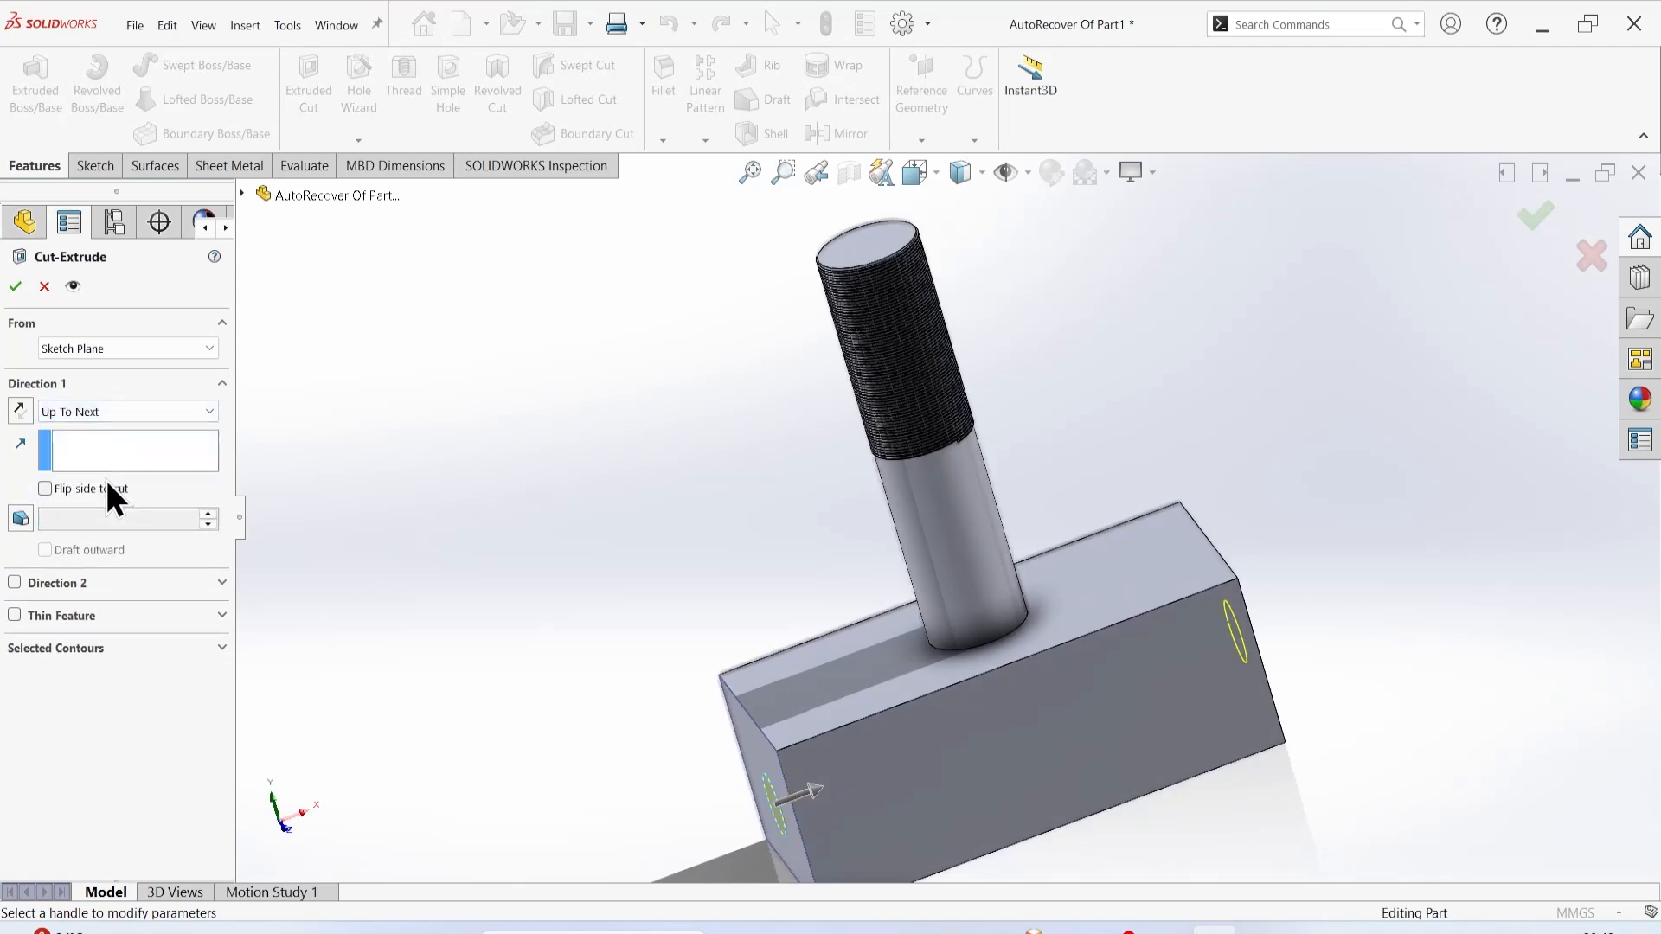
left_click(16, 286)
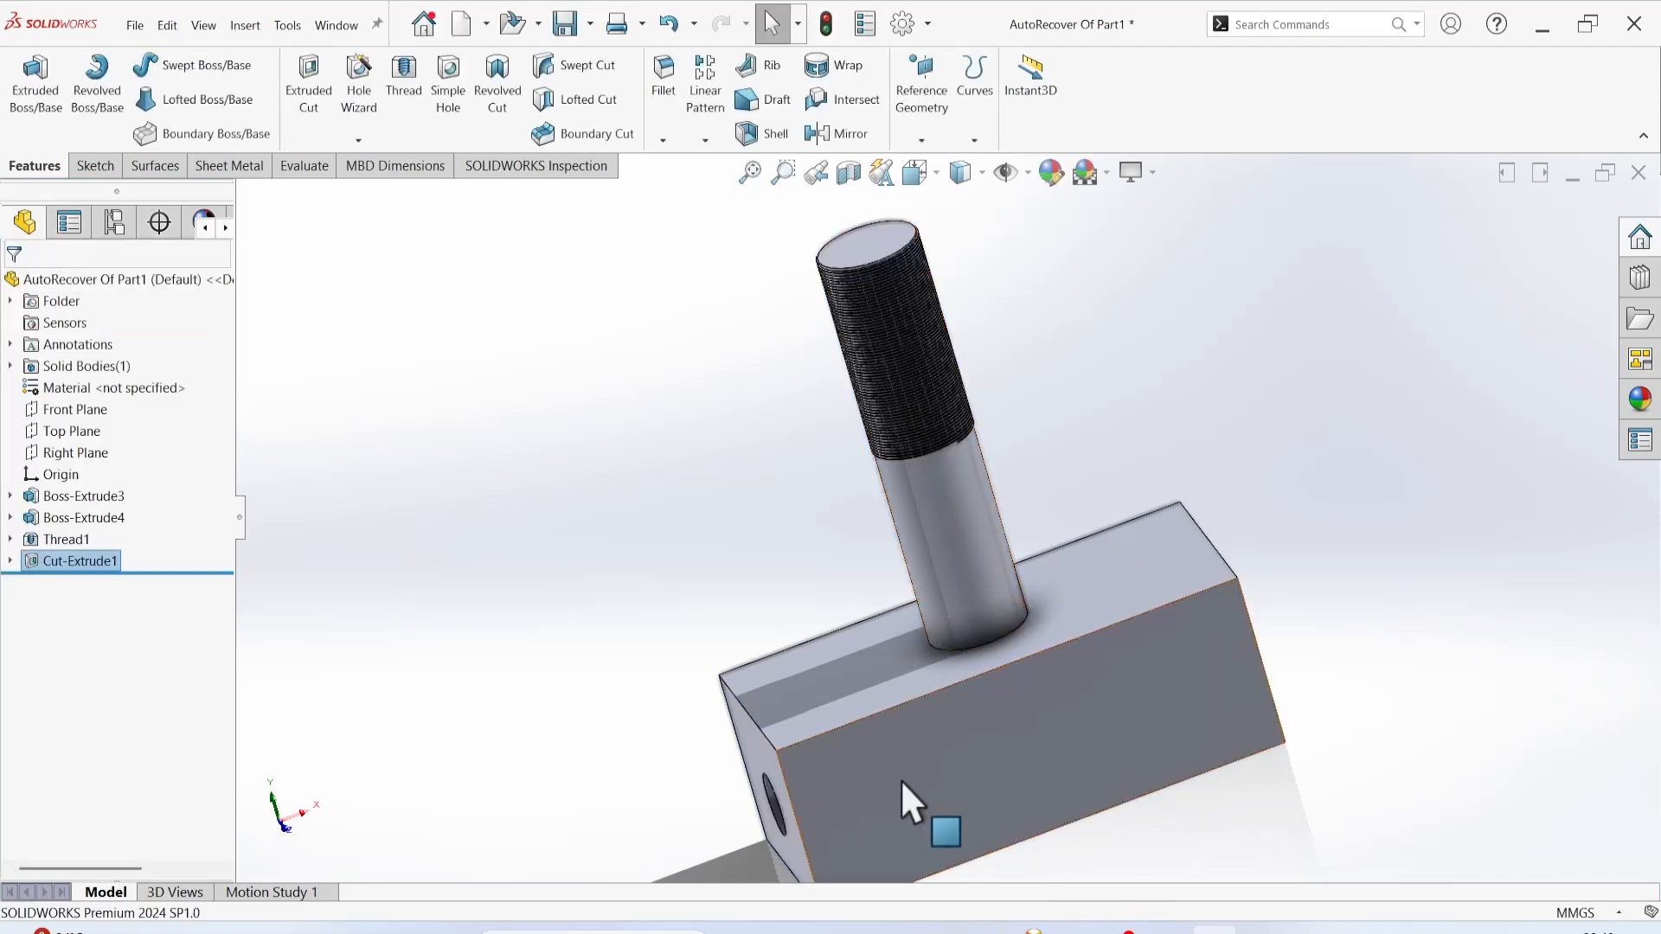
Start a Metric Die thread on the side hole's outer edge and set its size to M30x3.5.
mouse_move(904, 783)
middle_mouse_down()
mouse_move(1001, 686)
mouse_move(901, 808)
middle_mouse_up()
scroll(1060, 739, "down", 5)
scroll(1060, 739, "down", 2)
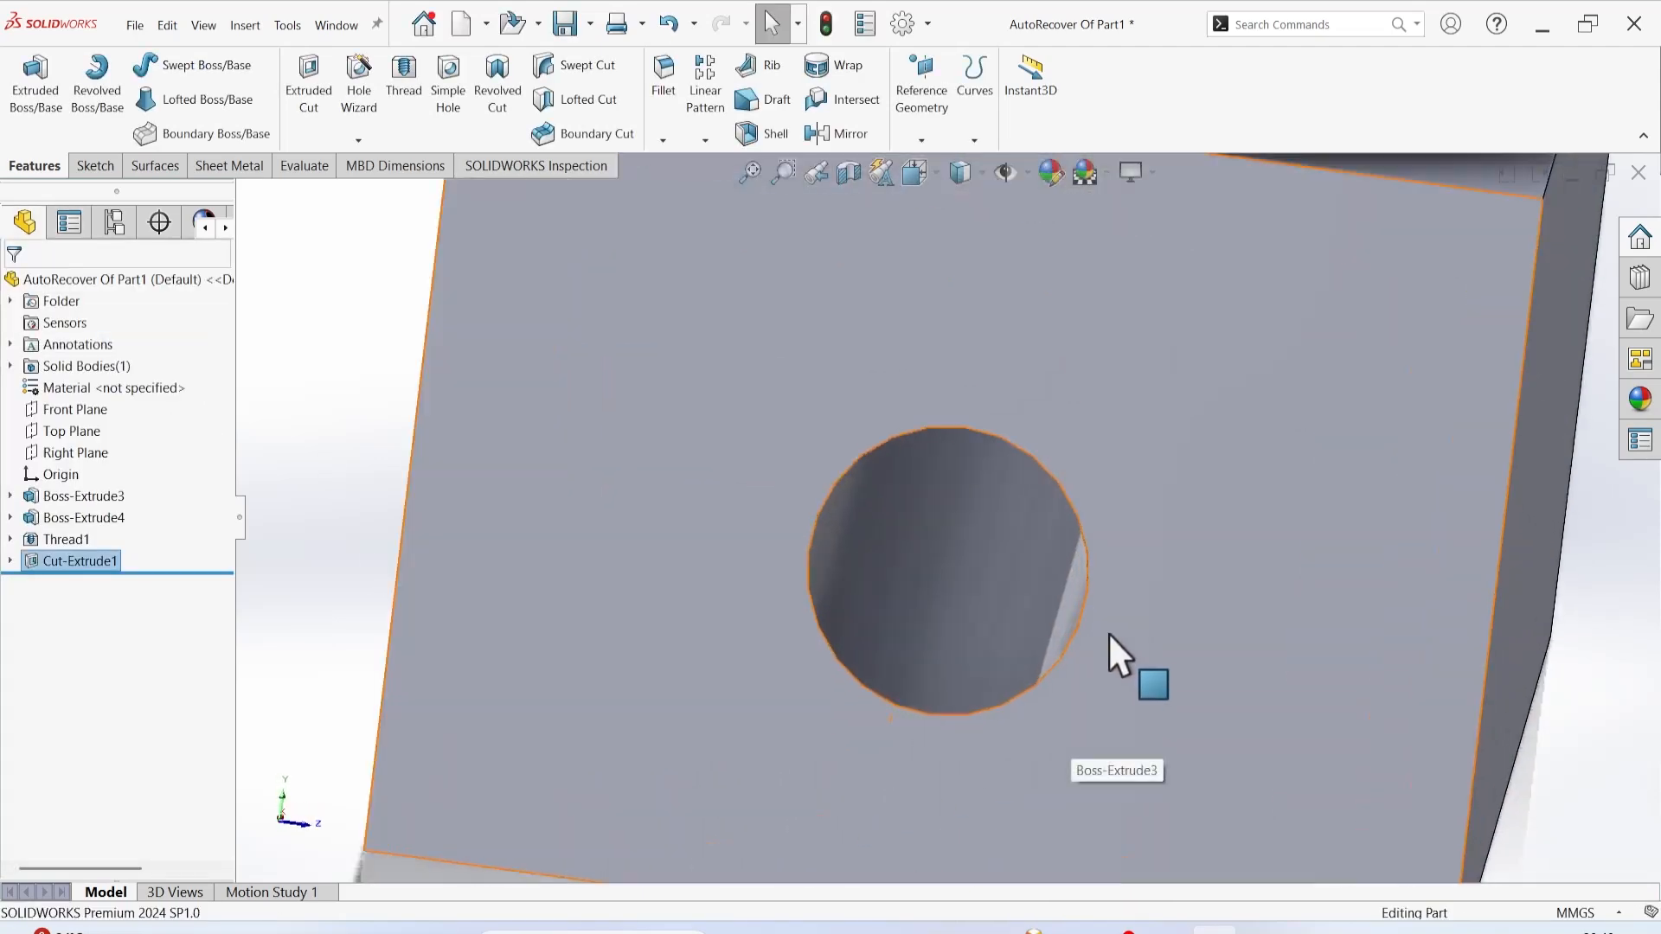
mouse_move(1224, 648)
middle_mouse_down()
mouse_move(1193, 611)
mouse_move(1181, 519)
mouse_move(1171, 637)
mouse_move(1264, 656)
mouse_move(1215, 623)
middle_mouse_up()
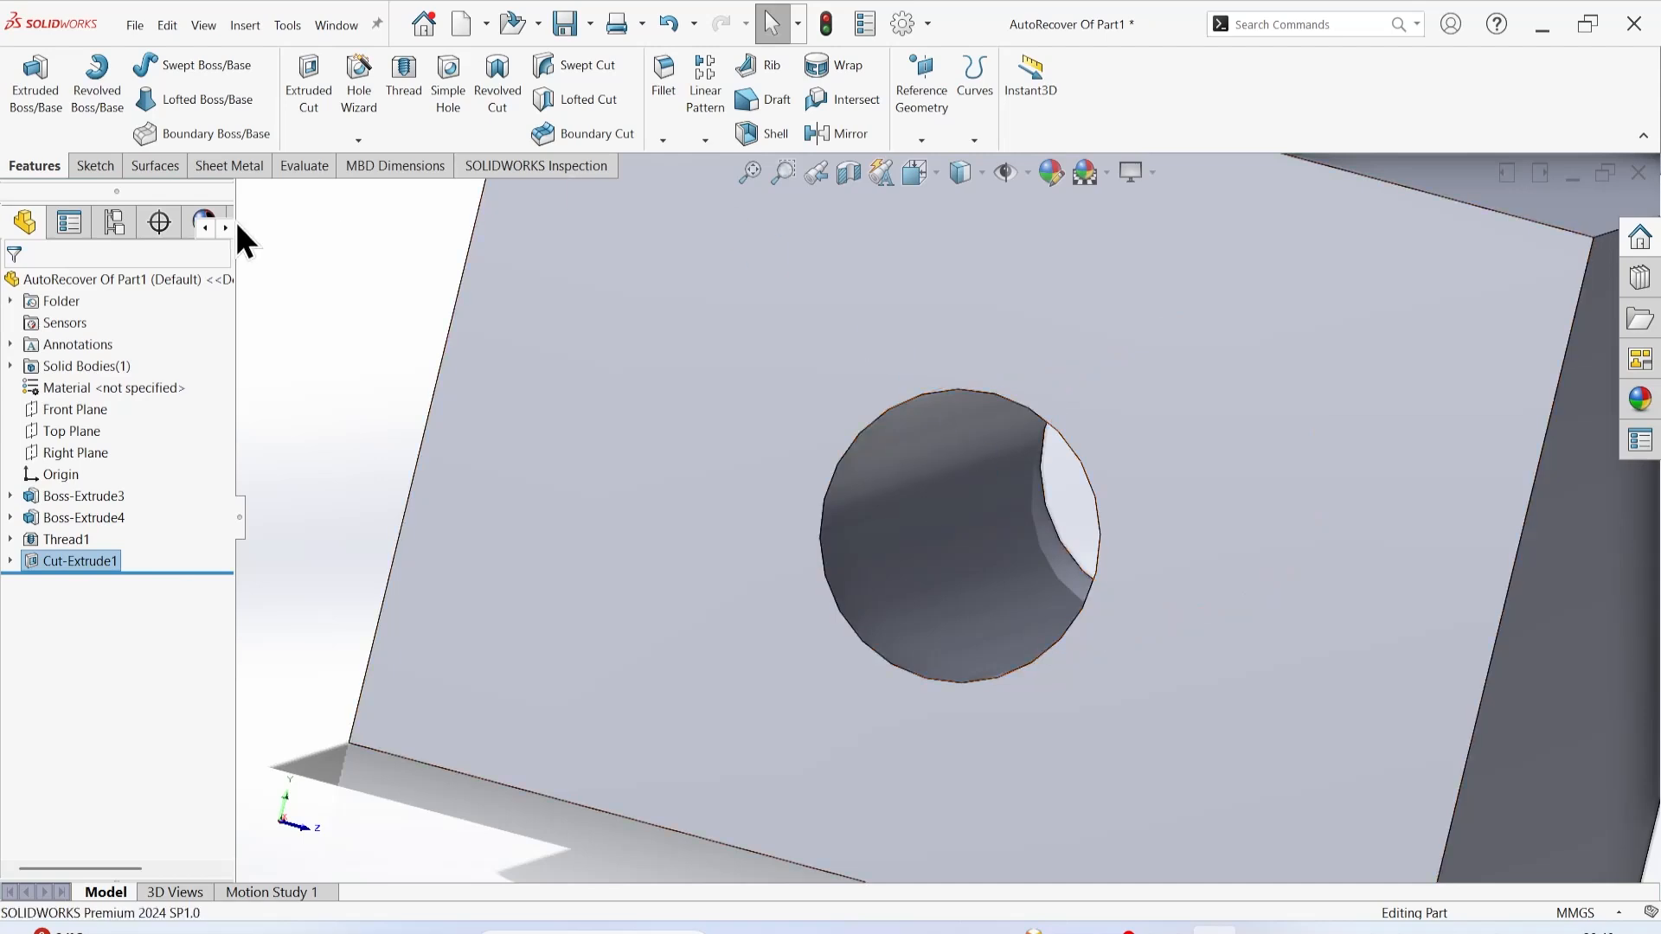
left_click(403, 91)
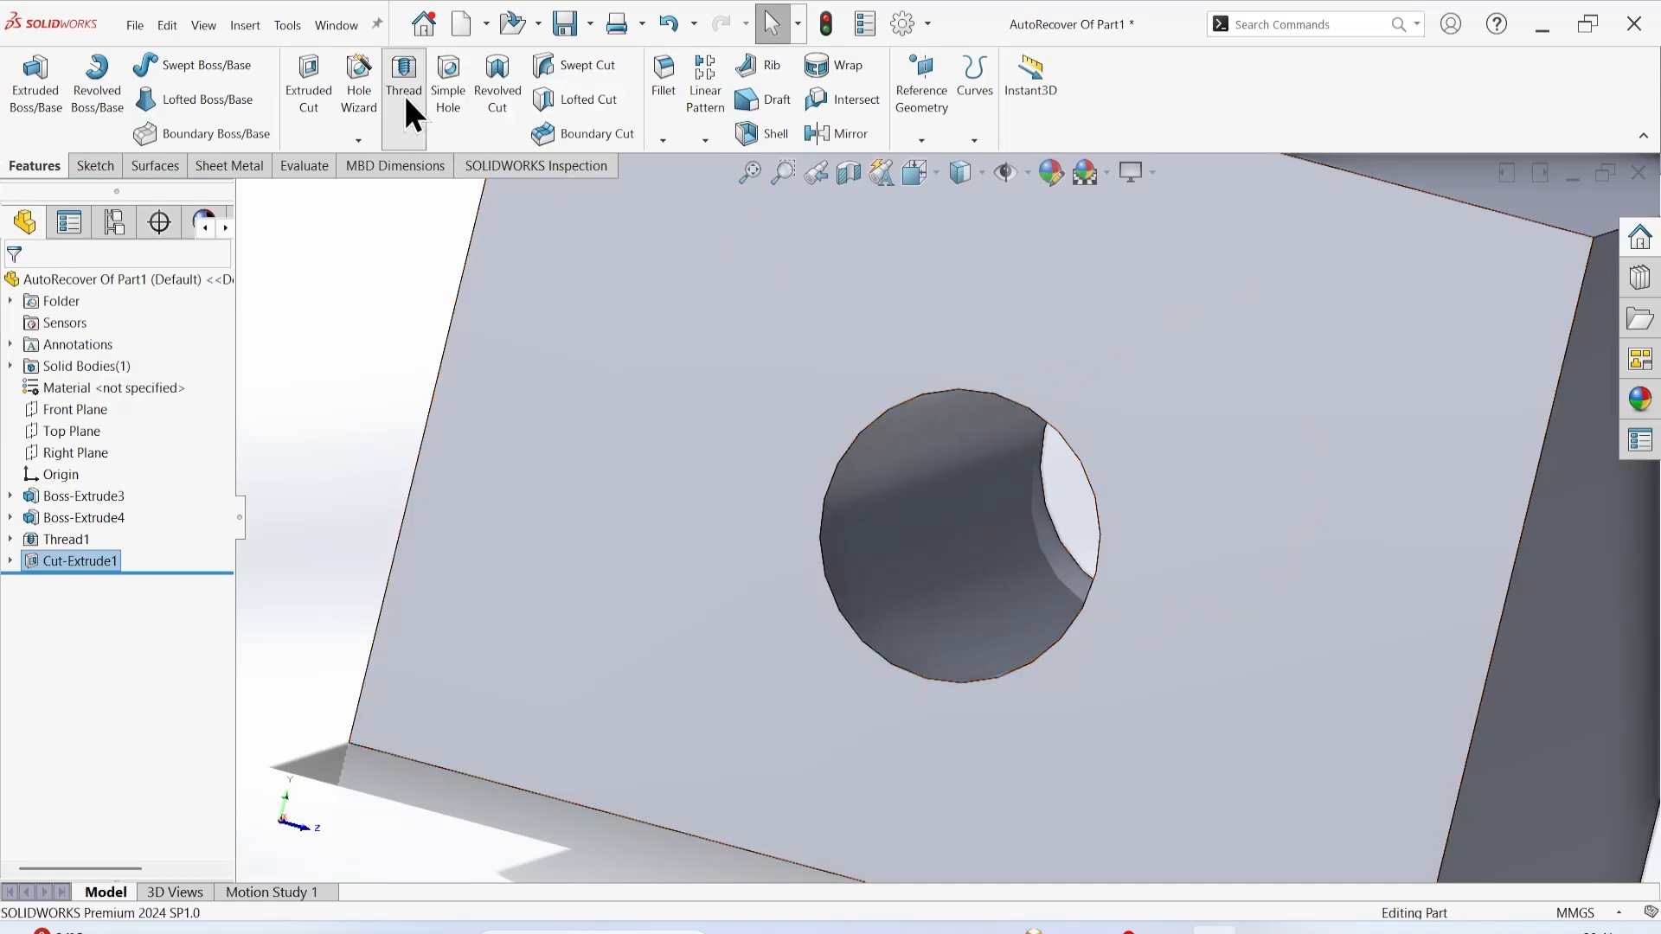
left_click(964, 502)
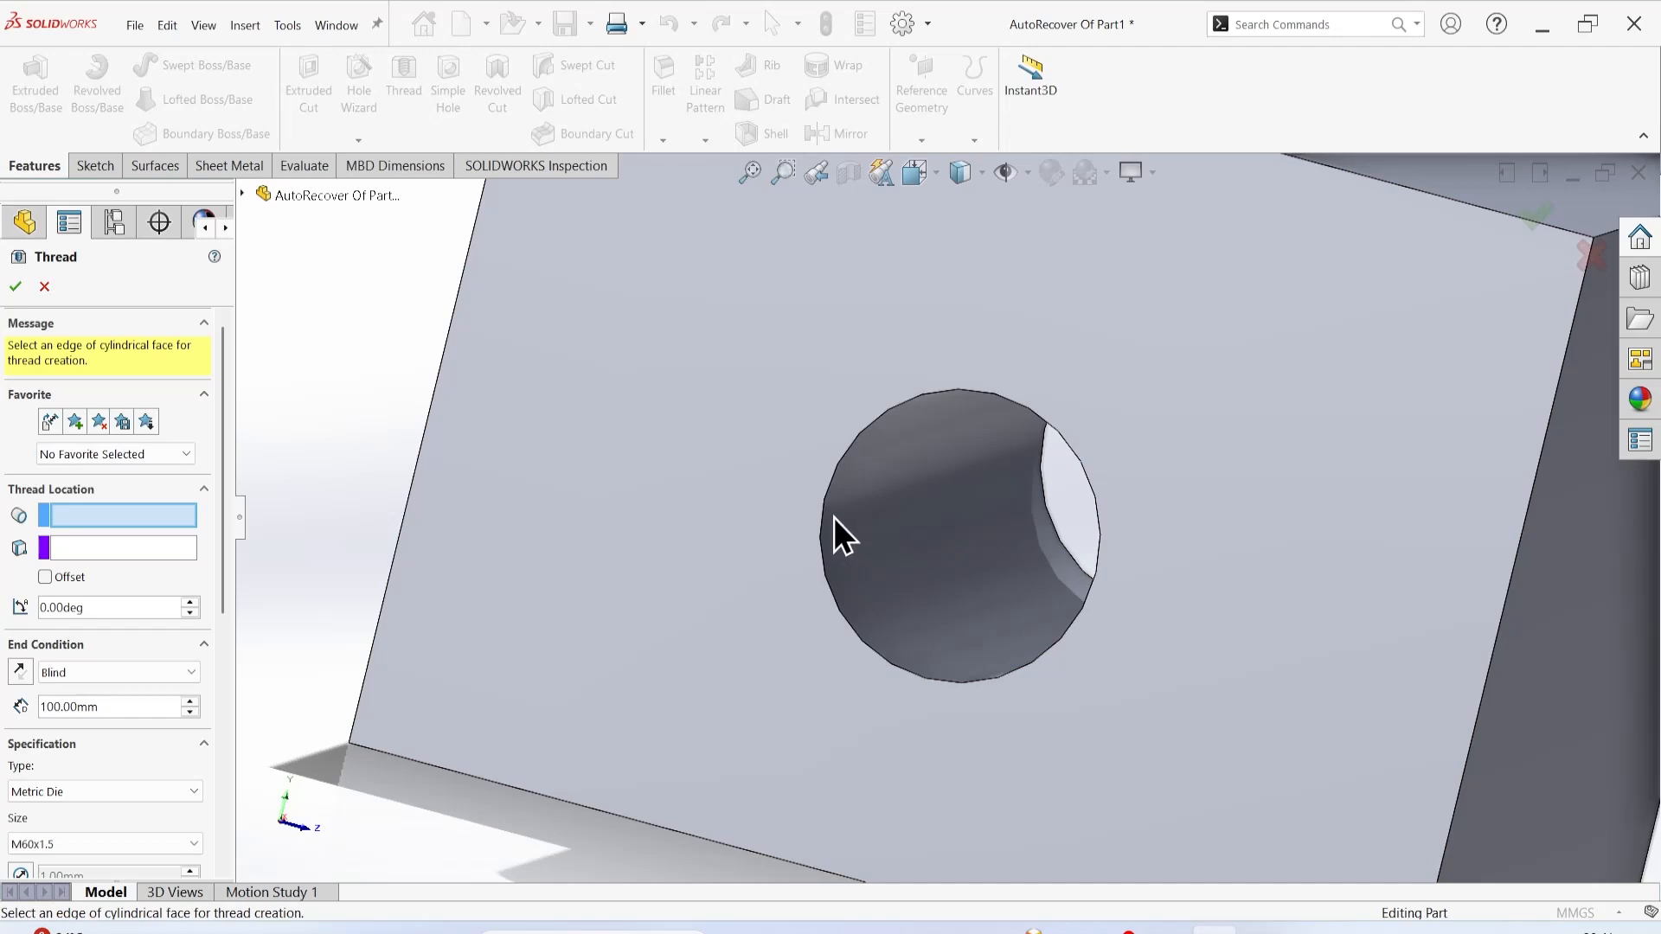
left_click(1053, 500)
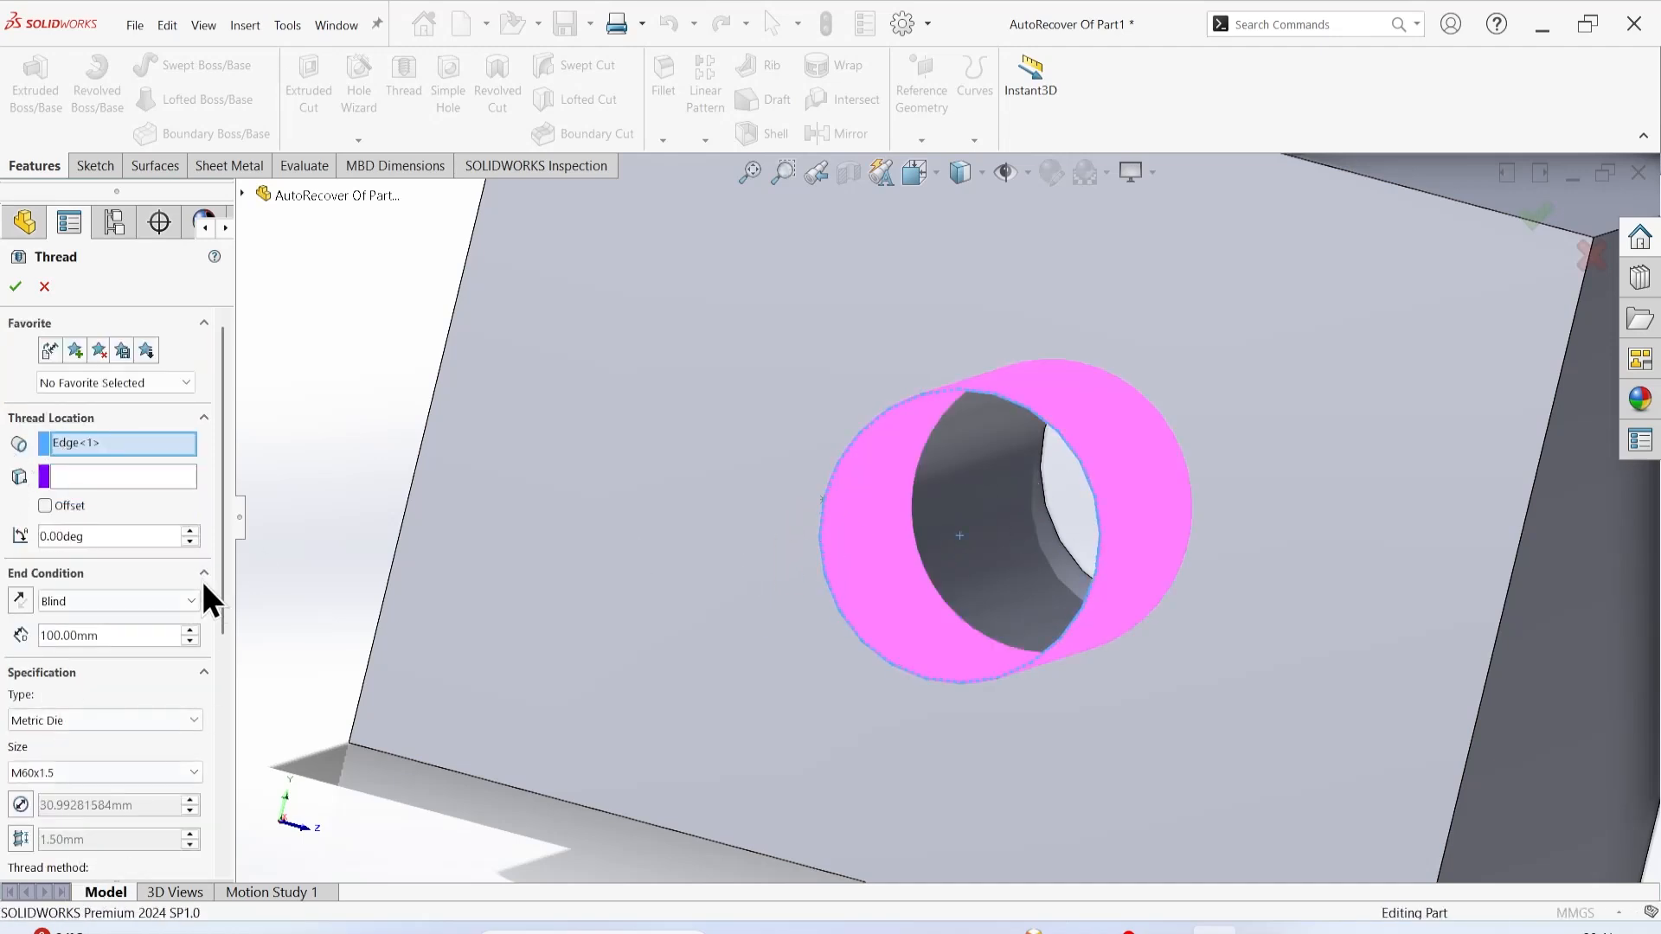
left_click(66, 770)
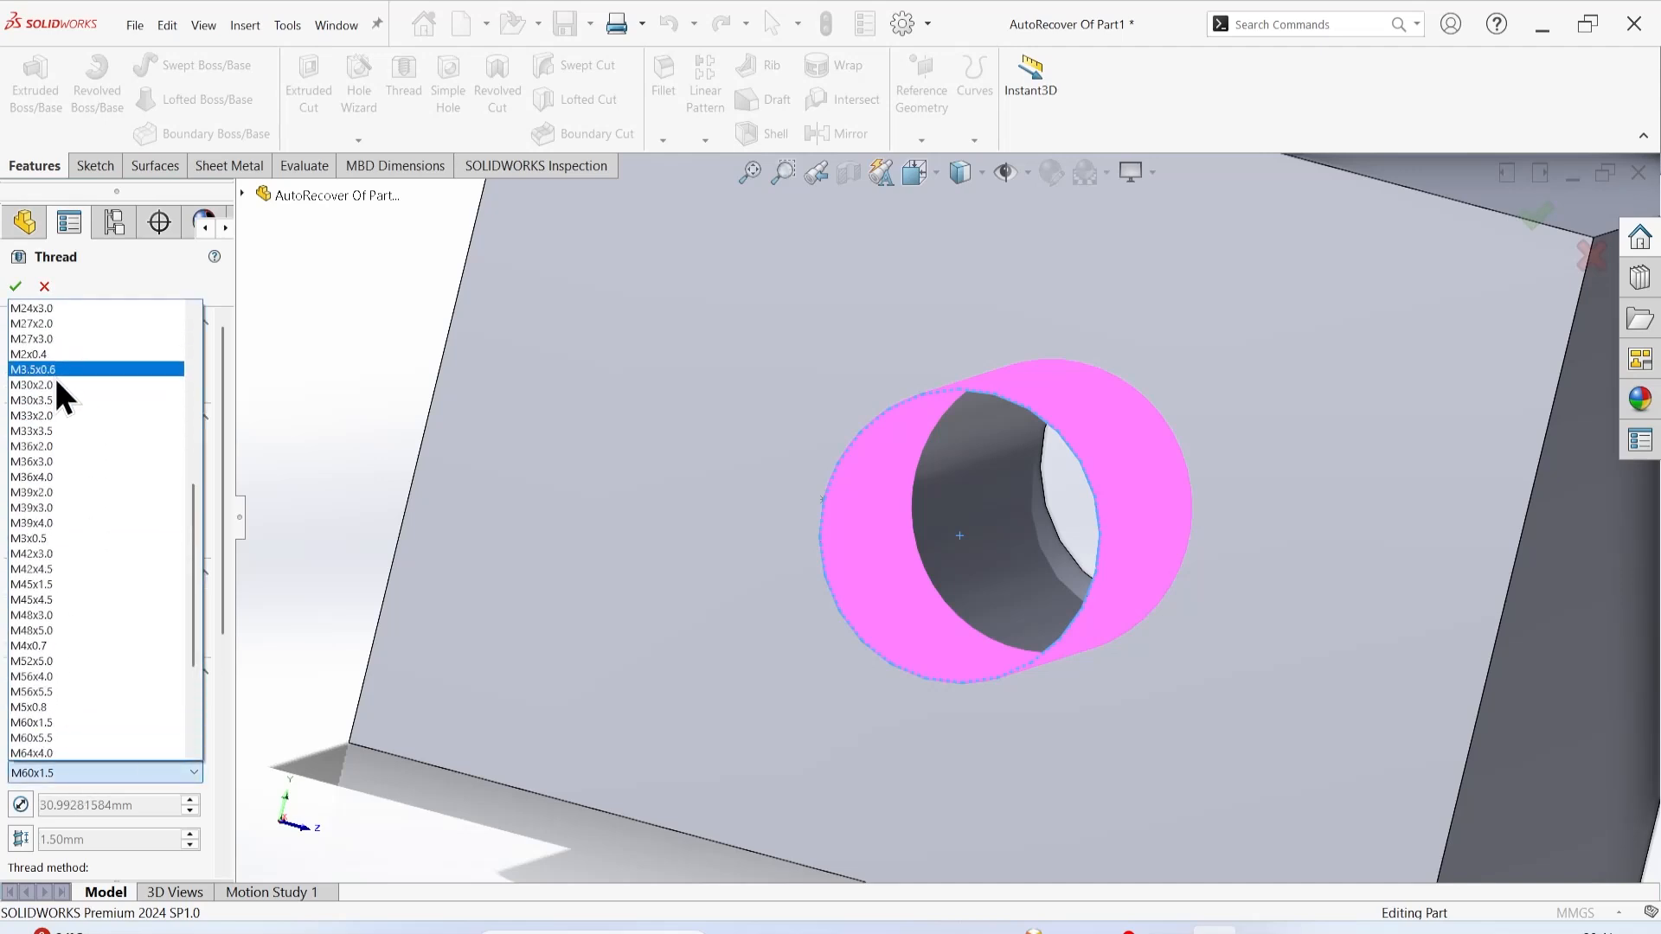
left_click(54, 374)
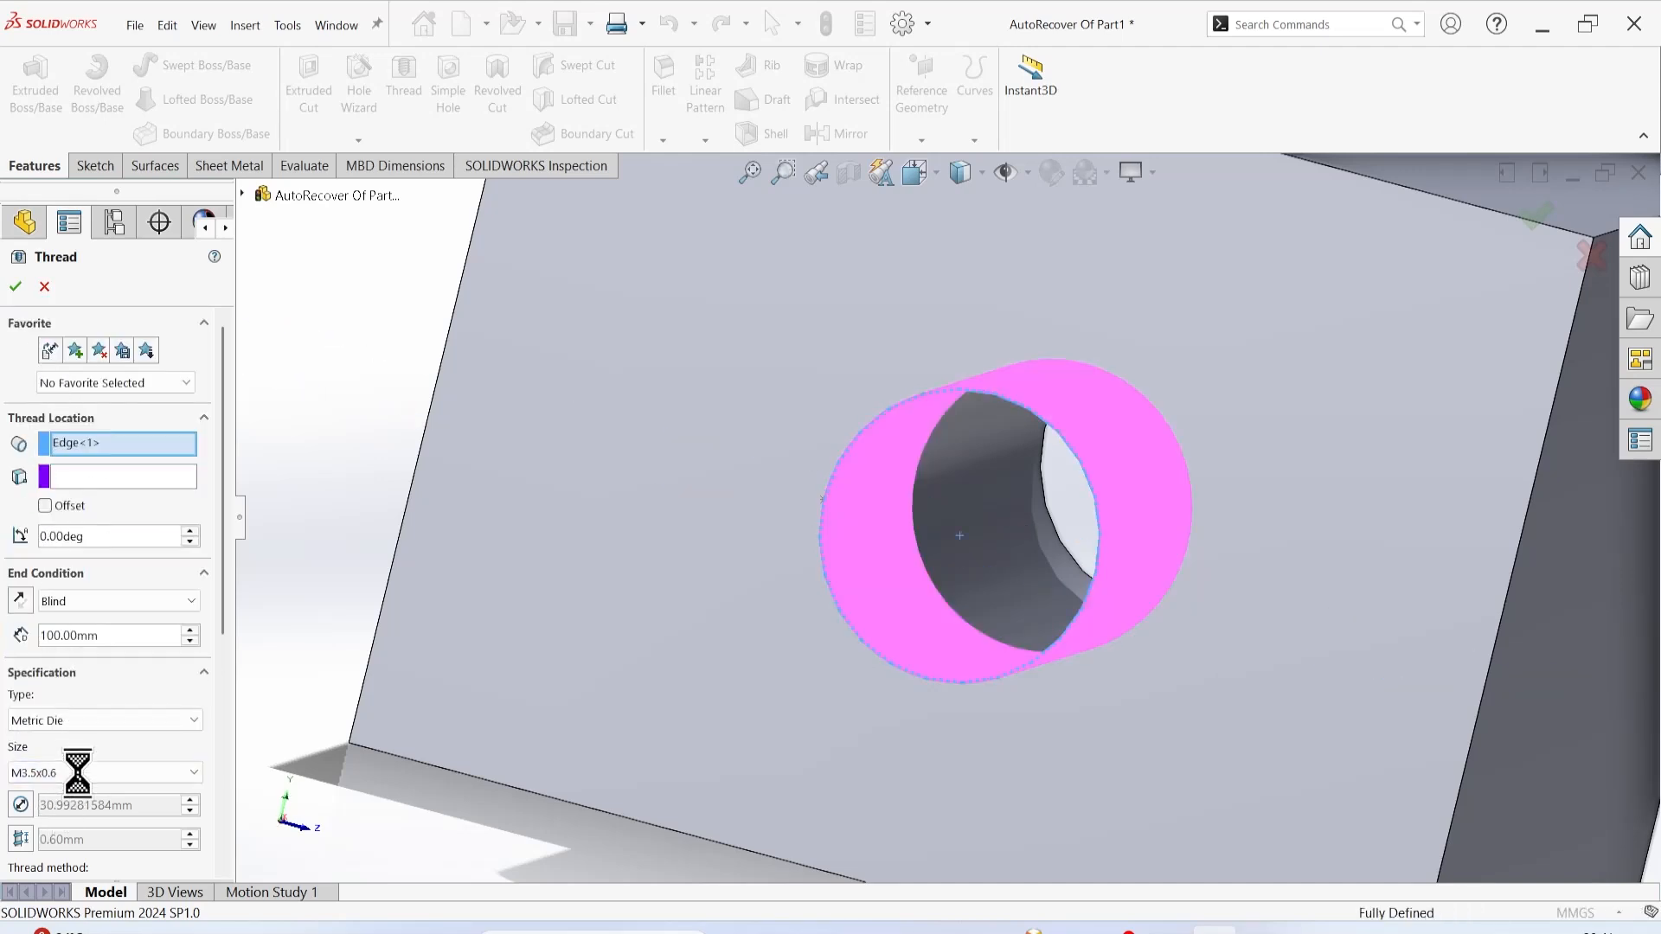
left_click(106, 768)
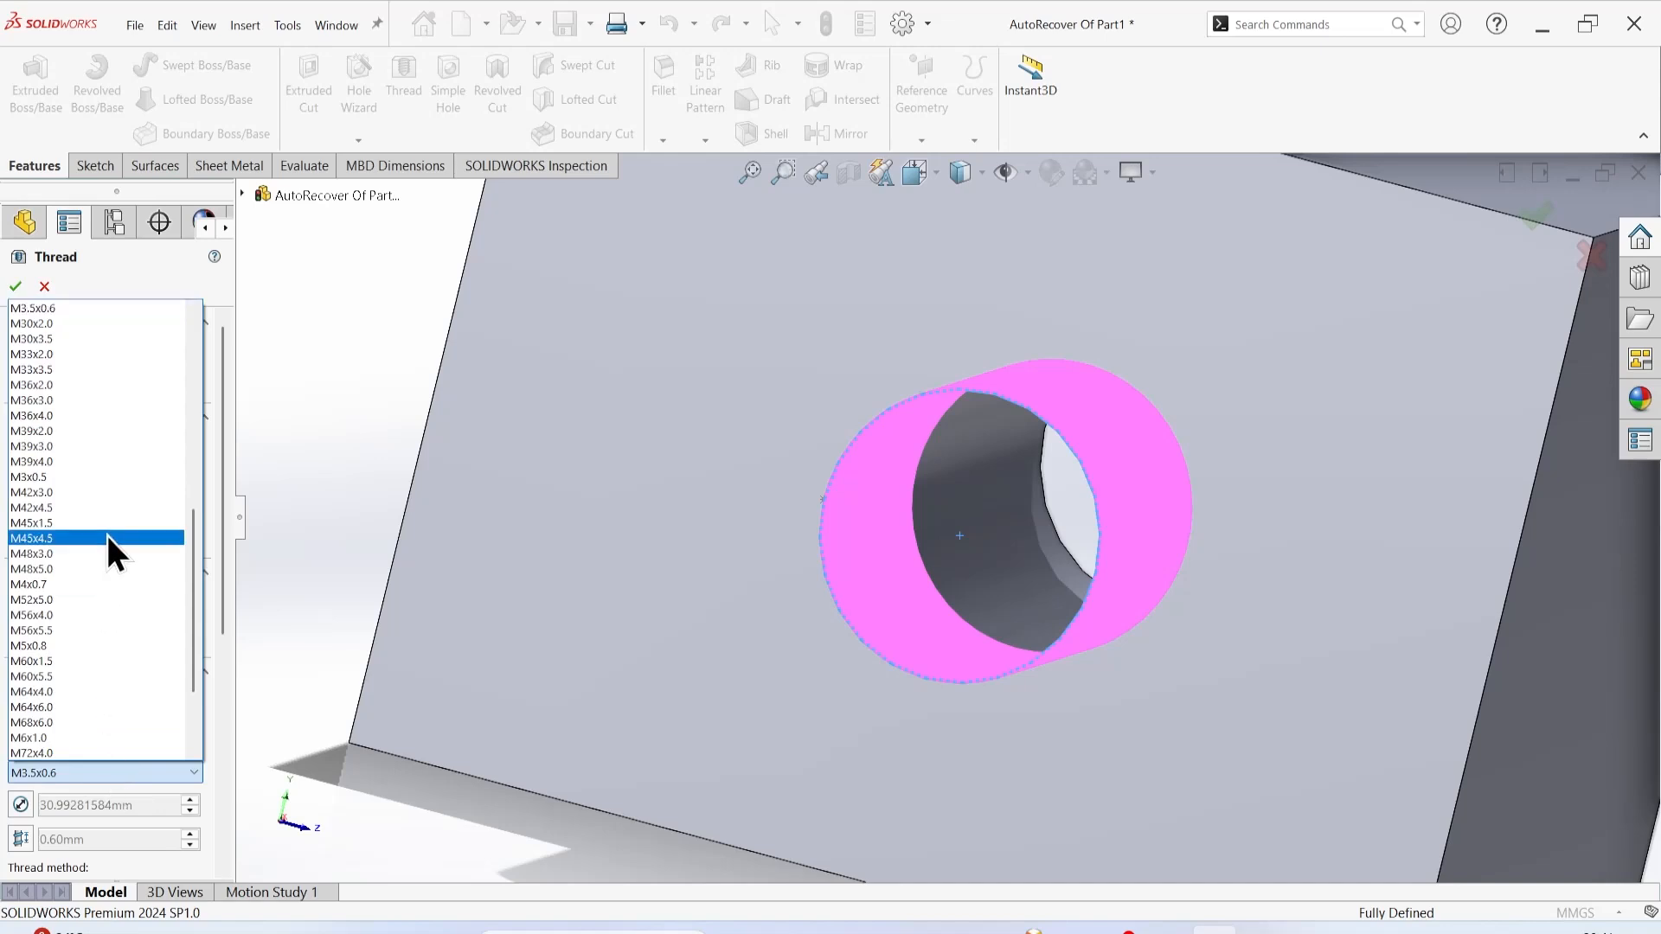
left_click(86, 342)
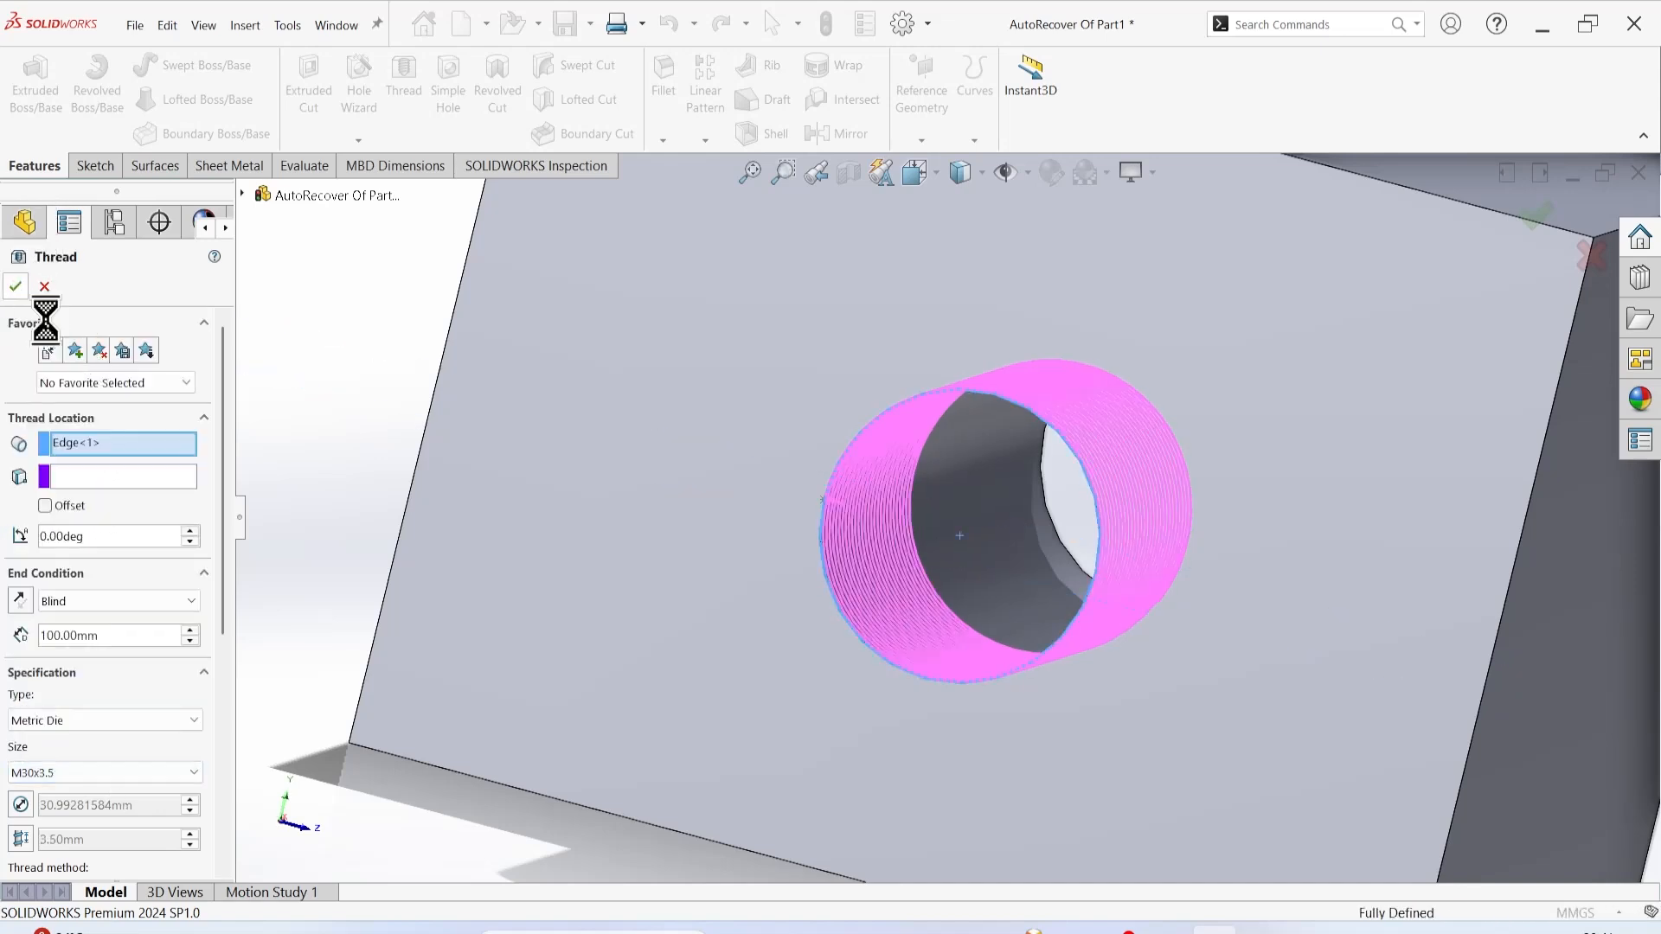
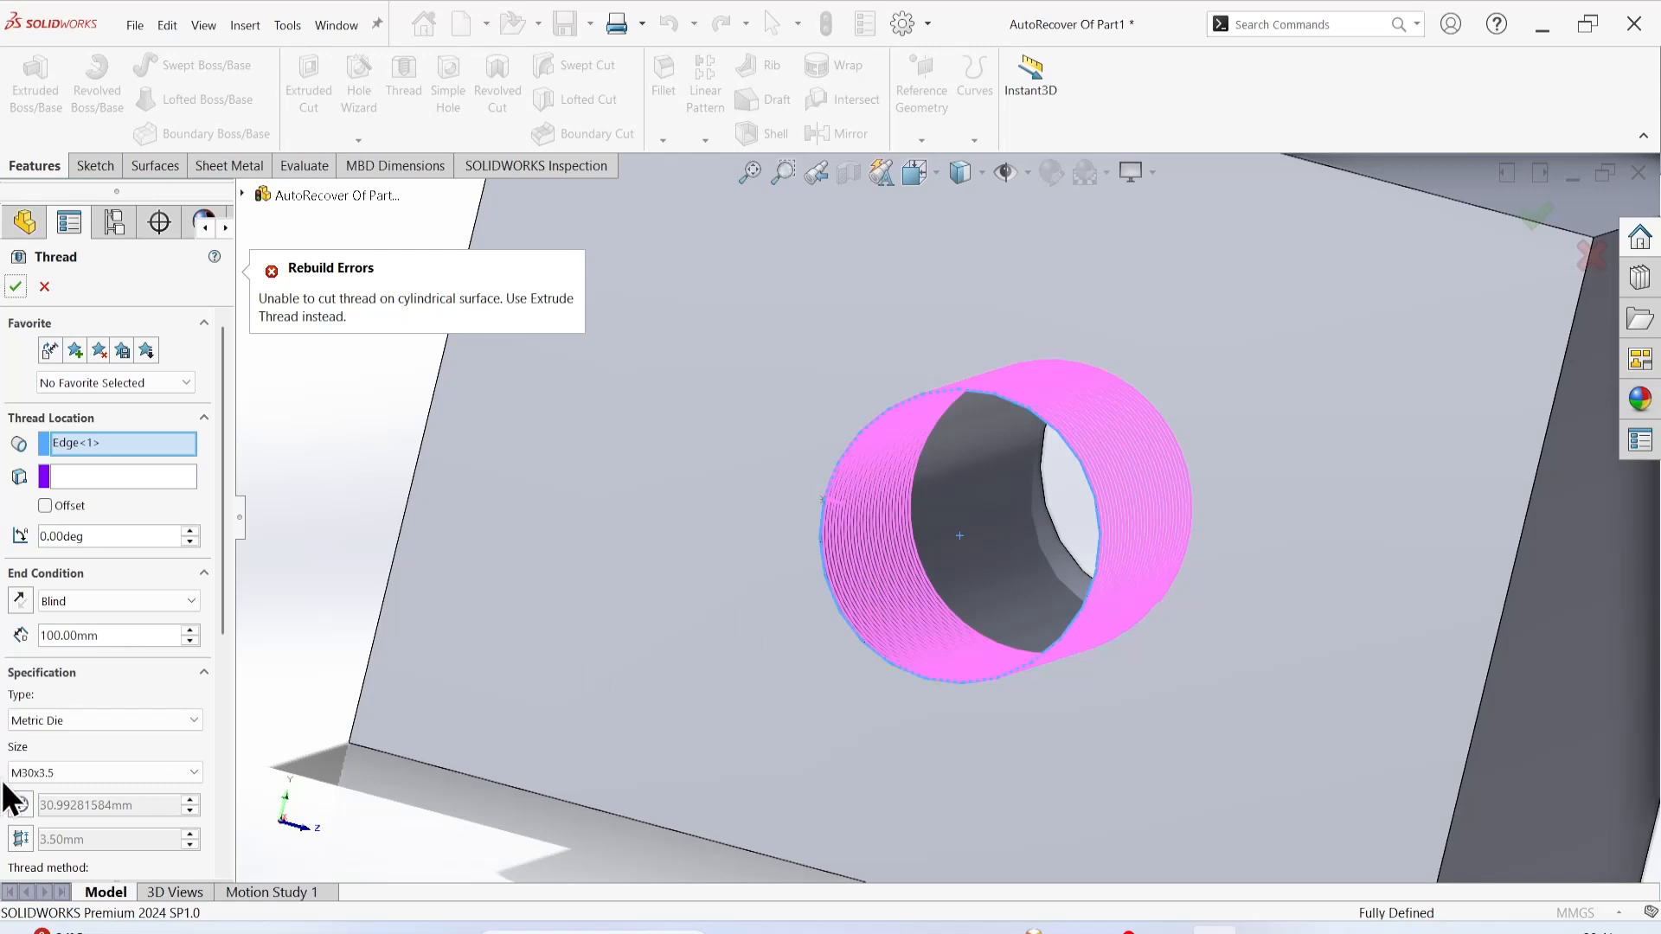
Change the hole's thread method to Extrude thread and accept the thread.
left_click_drag(221, 617, 211, 835)
left_click(41, 510)
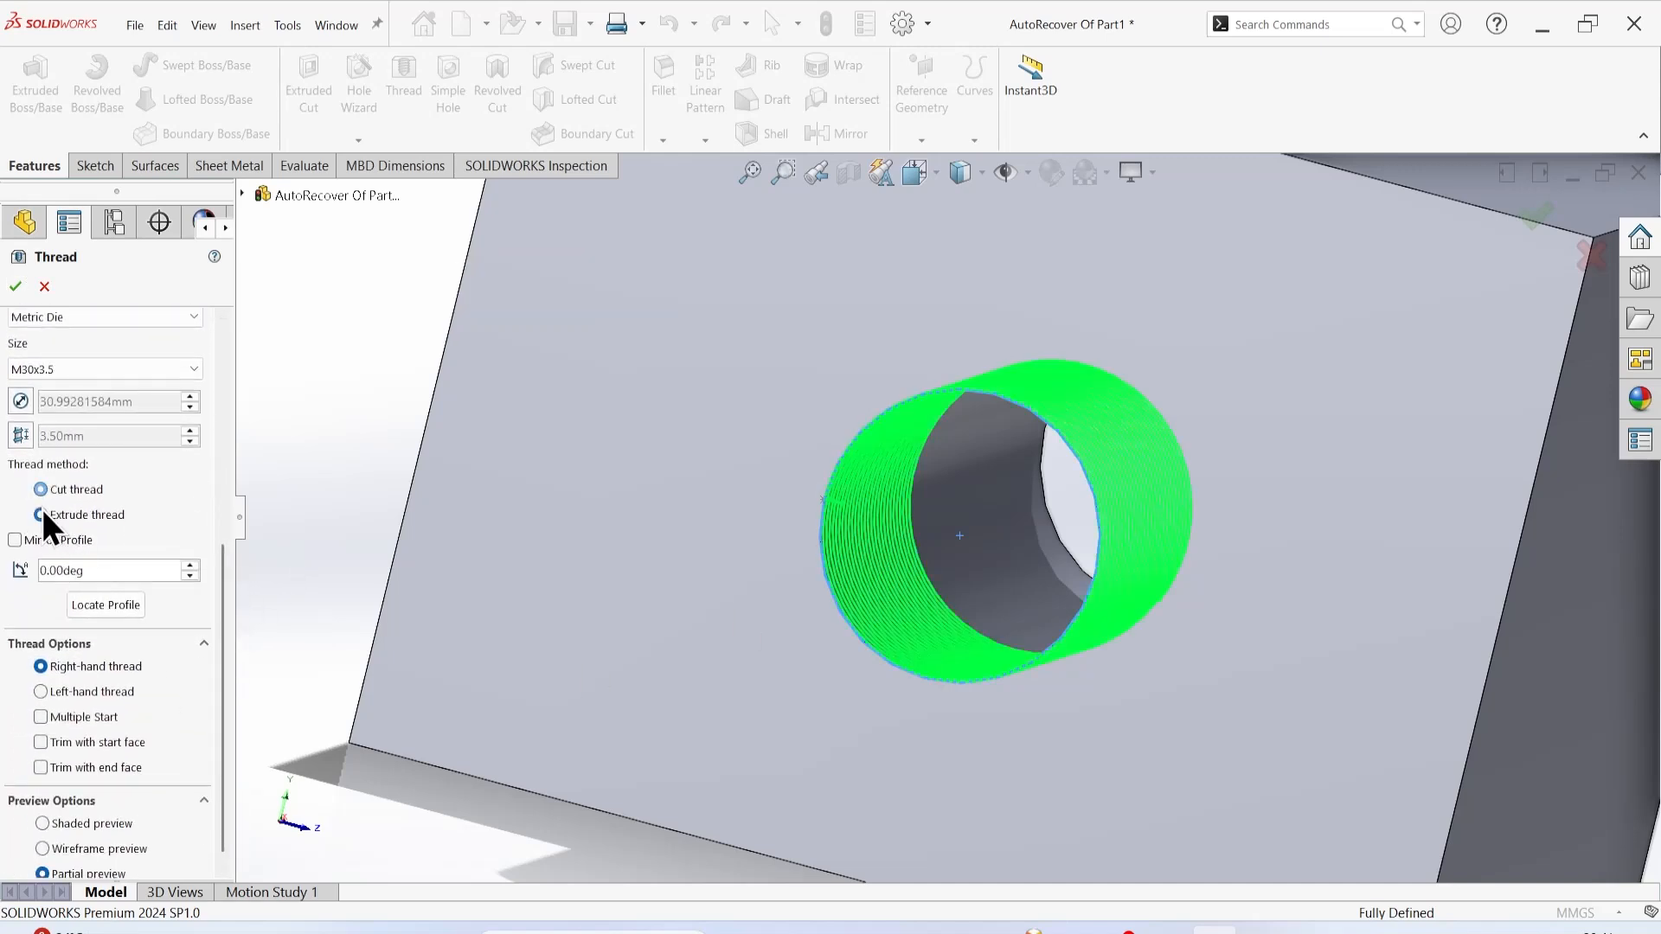
left_click(18, 288)
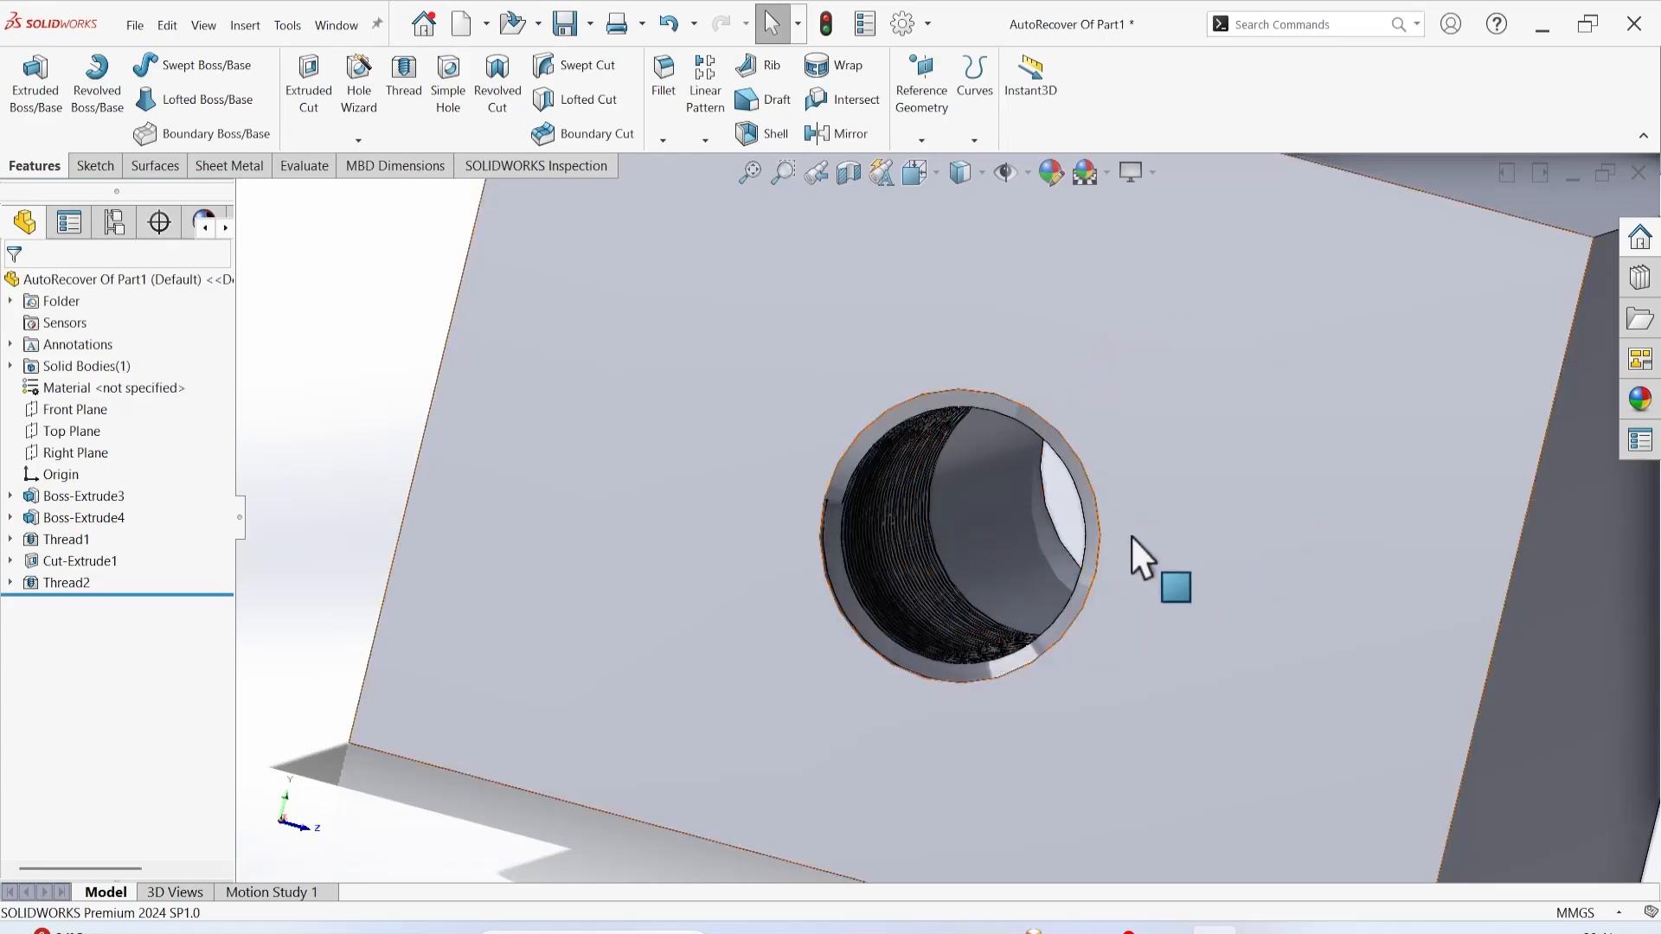
Examine the extruded thread inside the side hole from several angles and distances.
scroll(920, 538, "down", 1)
scroll(920, 536, "down", 4)
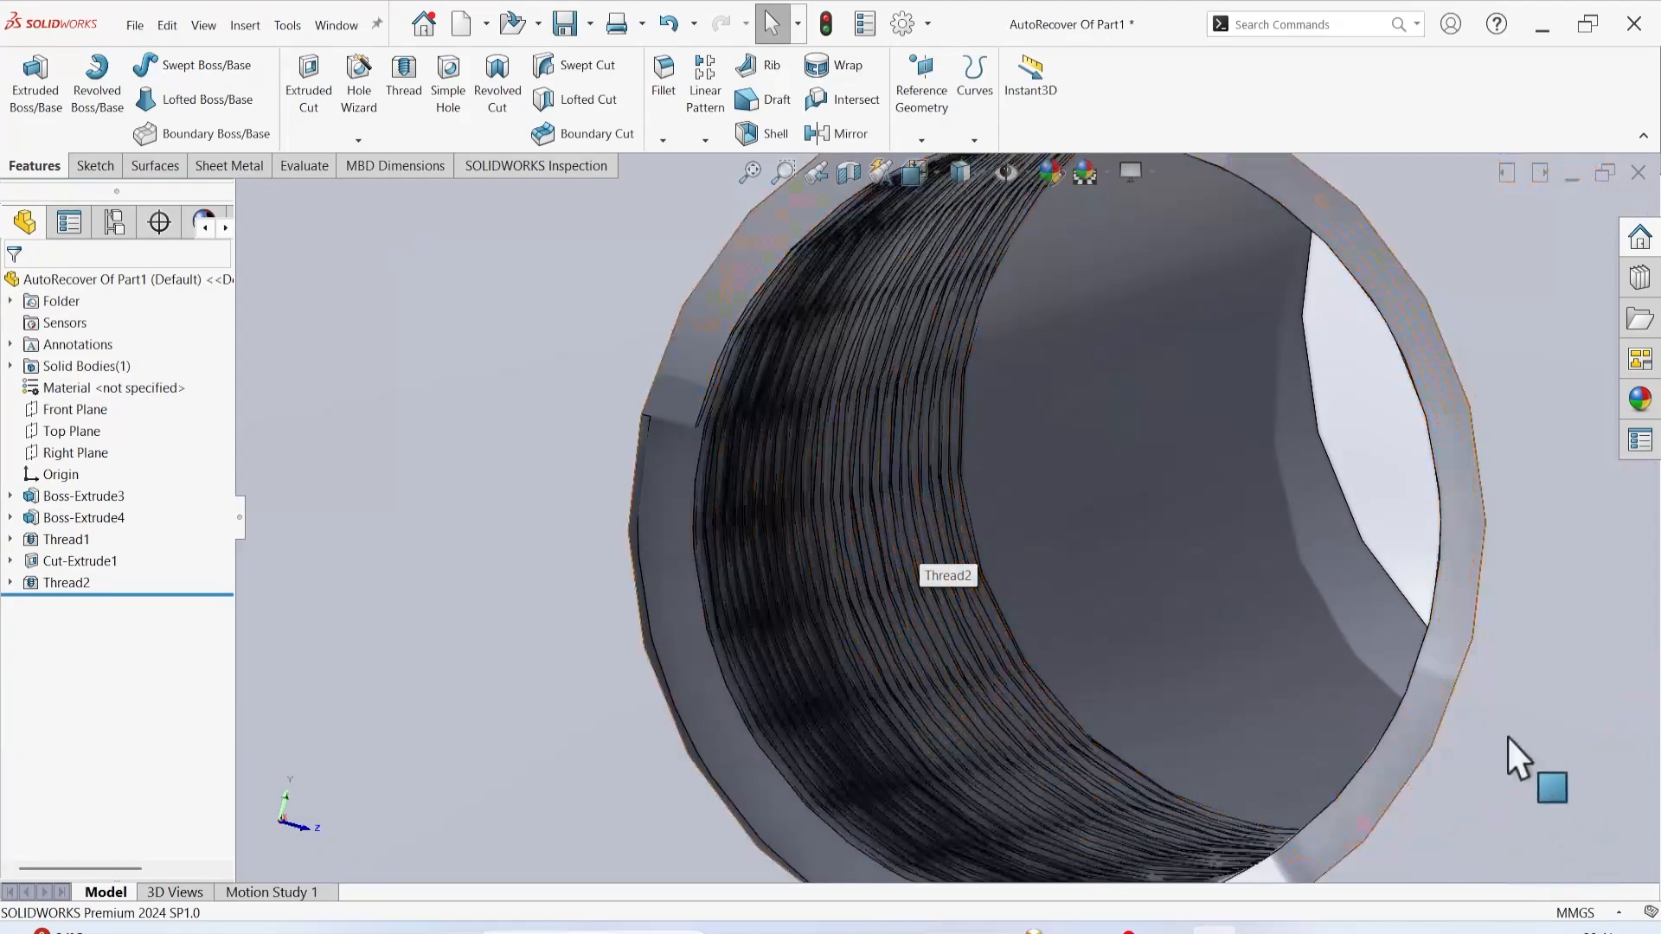
scroll(1091, 628, "down", 2)
scroll(1075, 611, "up", 7)
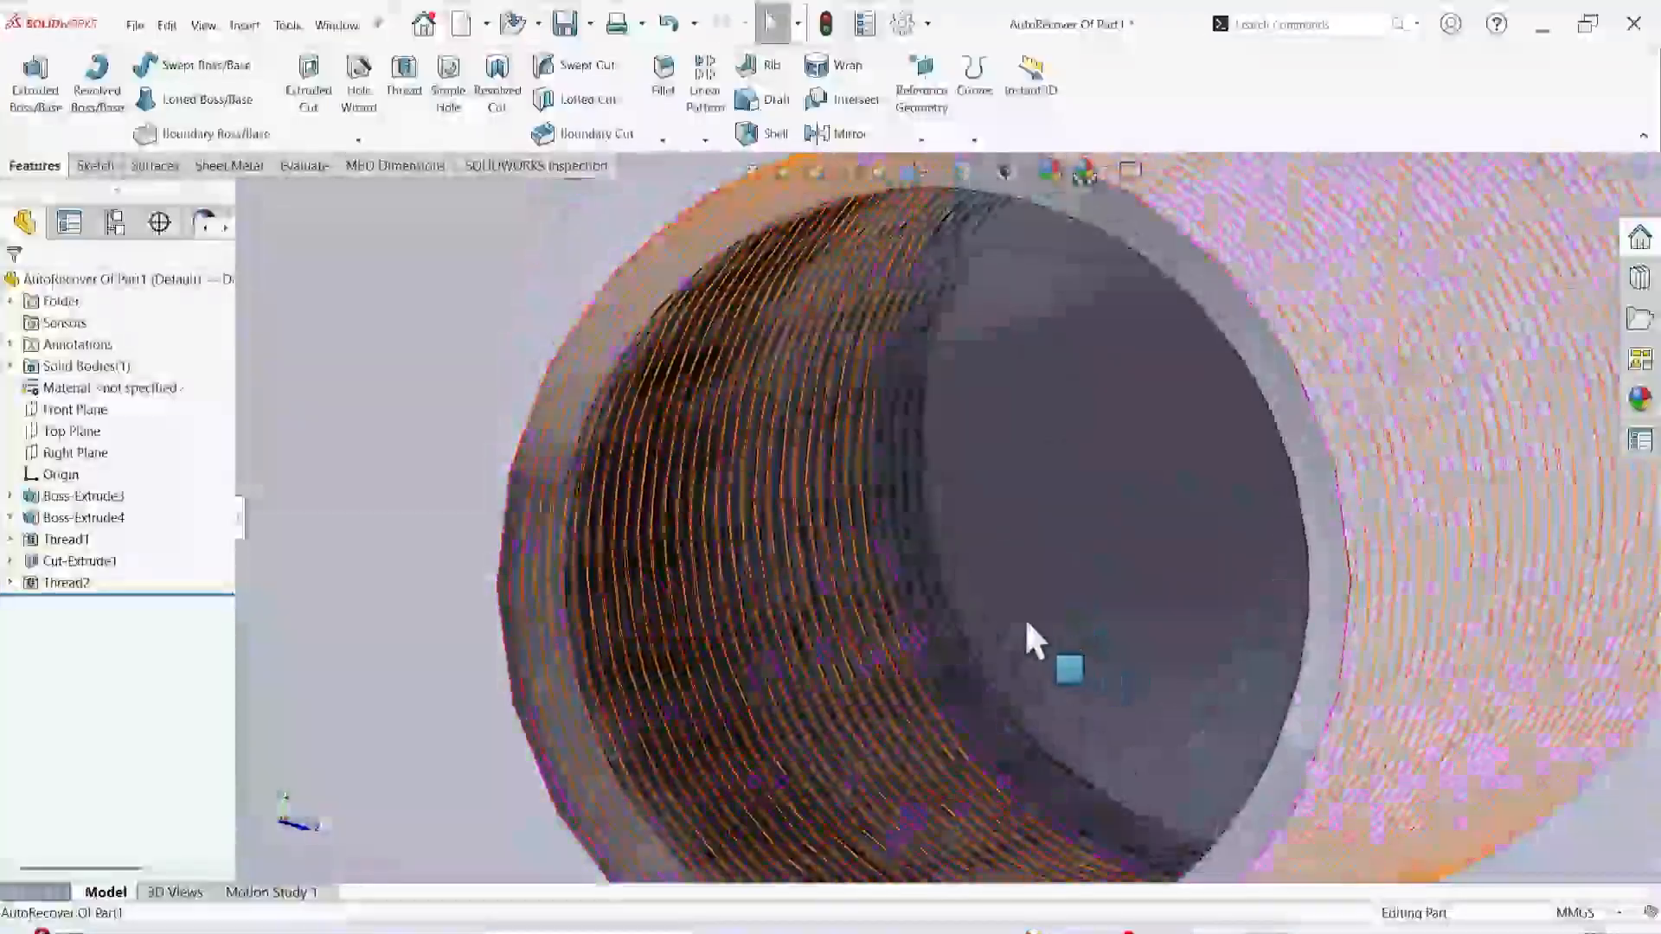
scroll(1051, 703, "up", 3)
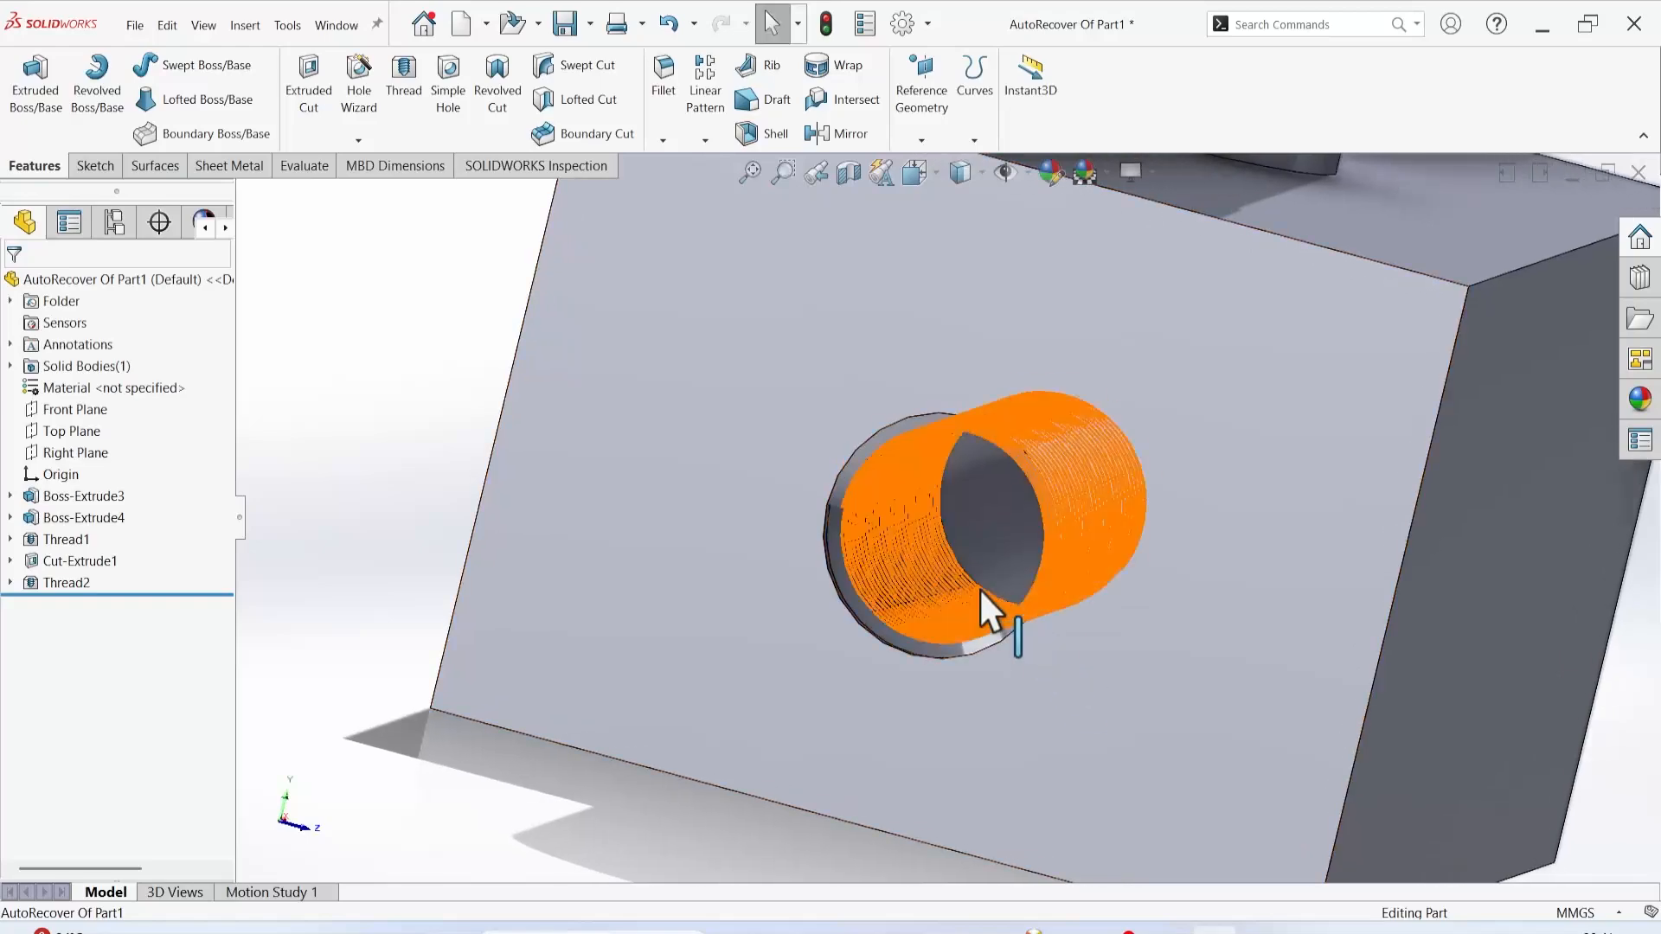
middle_click_drag(980, 588, 1009, 506)
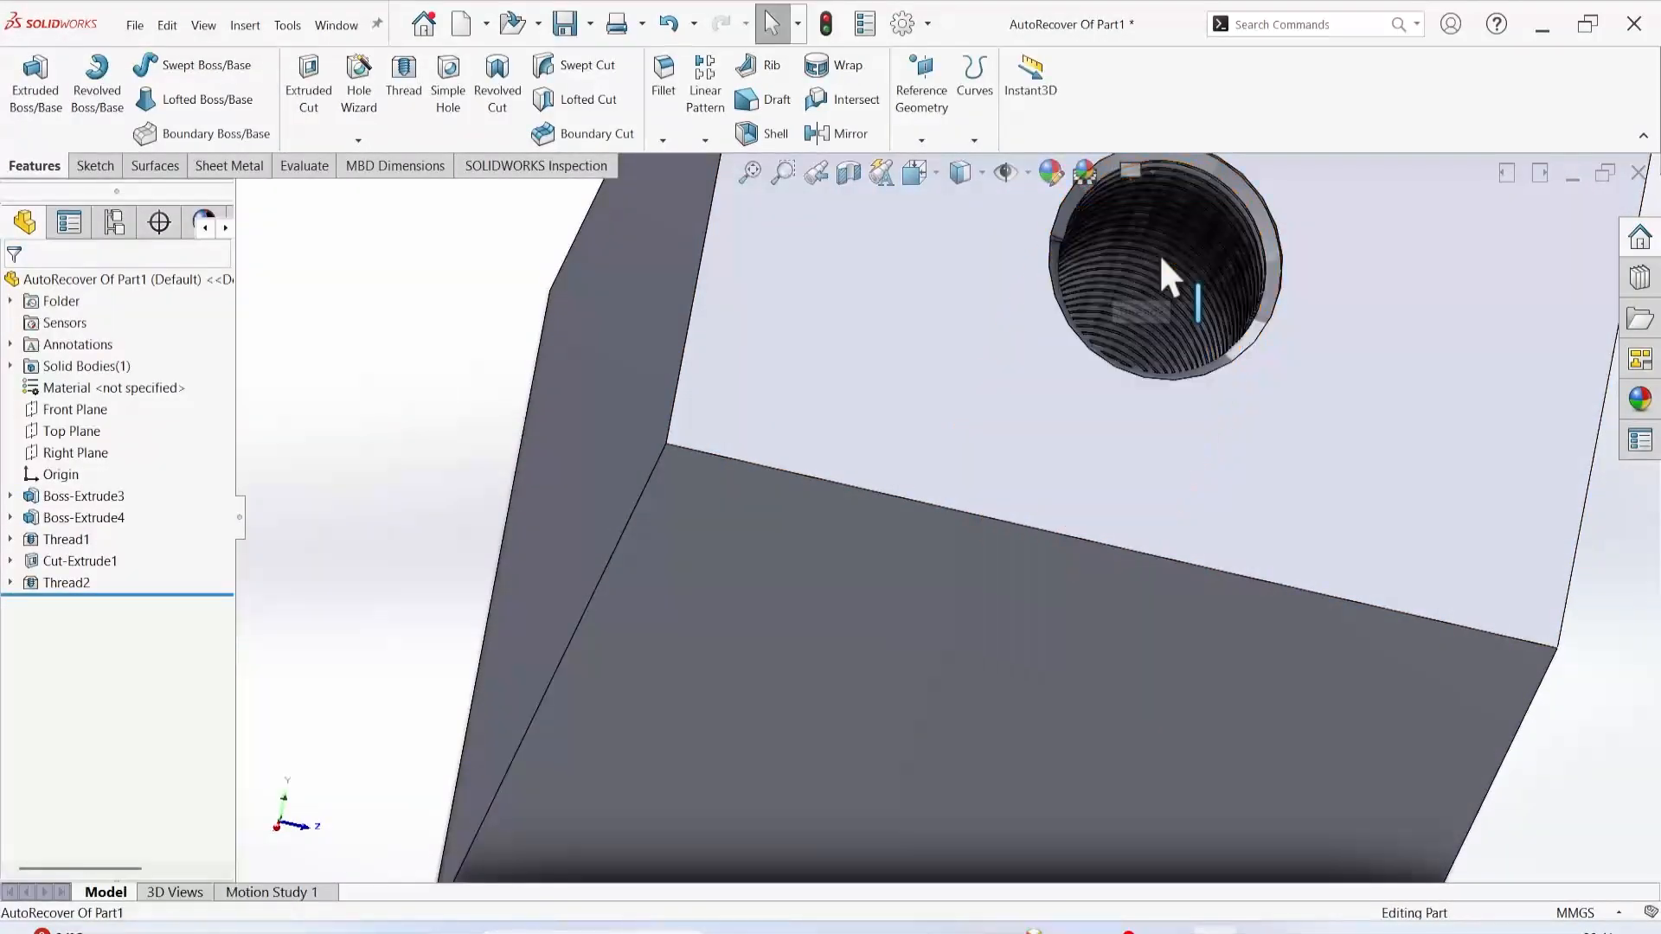
middle_click_drag(1353, 398, 1112, 582)
scroll(1170, 334, "up", 6)
scroll(1014, 464, "down", 9)
scroll(1049, 594, "up", 4)
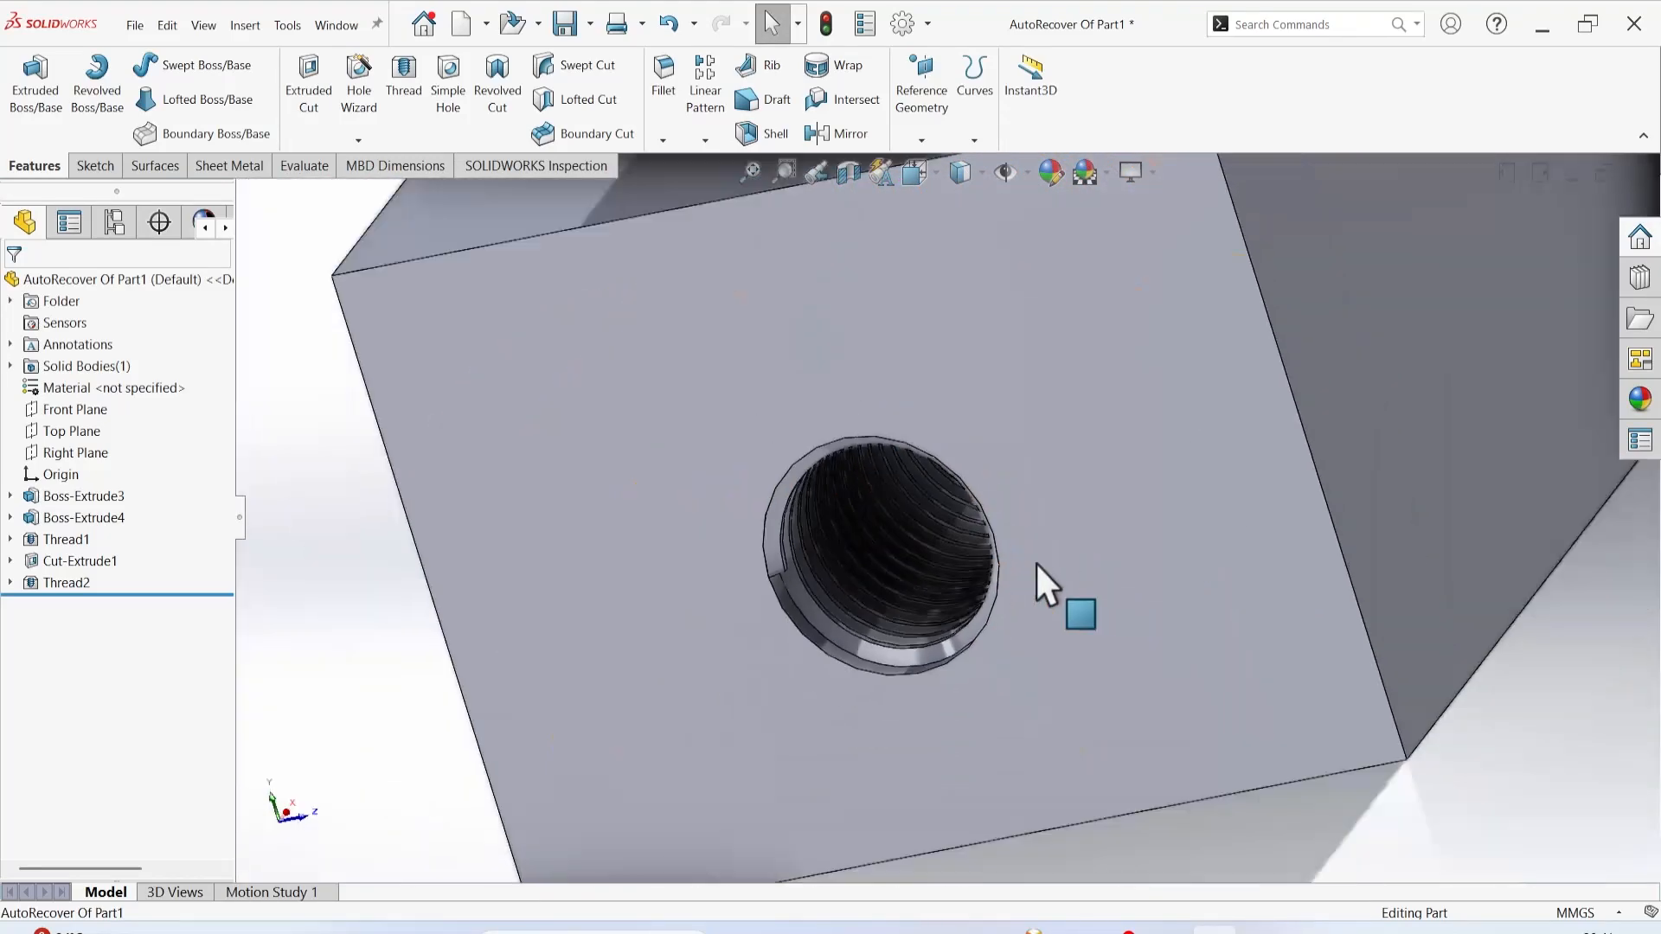
scroll(930, 531, "down", 5)
scroll(931, 531, "up", 5)
middle_click_drag(1019, 550, 1034, 463)
Delete the thread feature inside the side hole, keeping the hole itself.
right_click(903, 521)
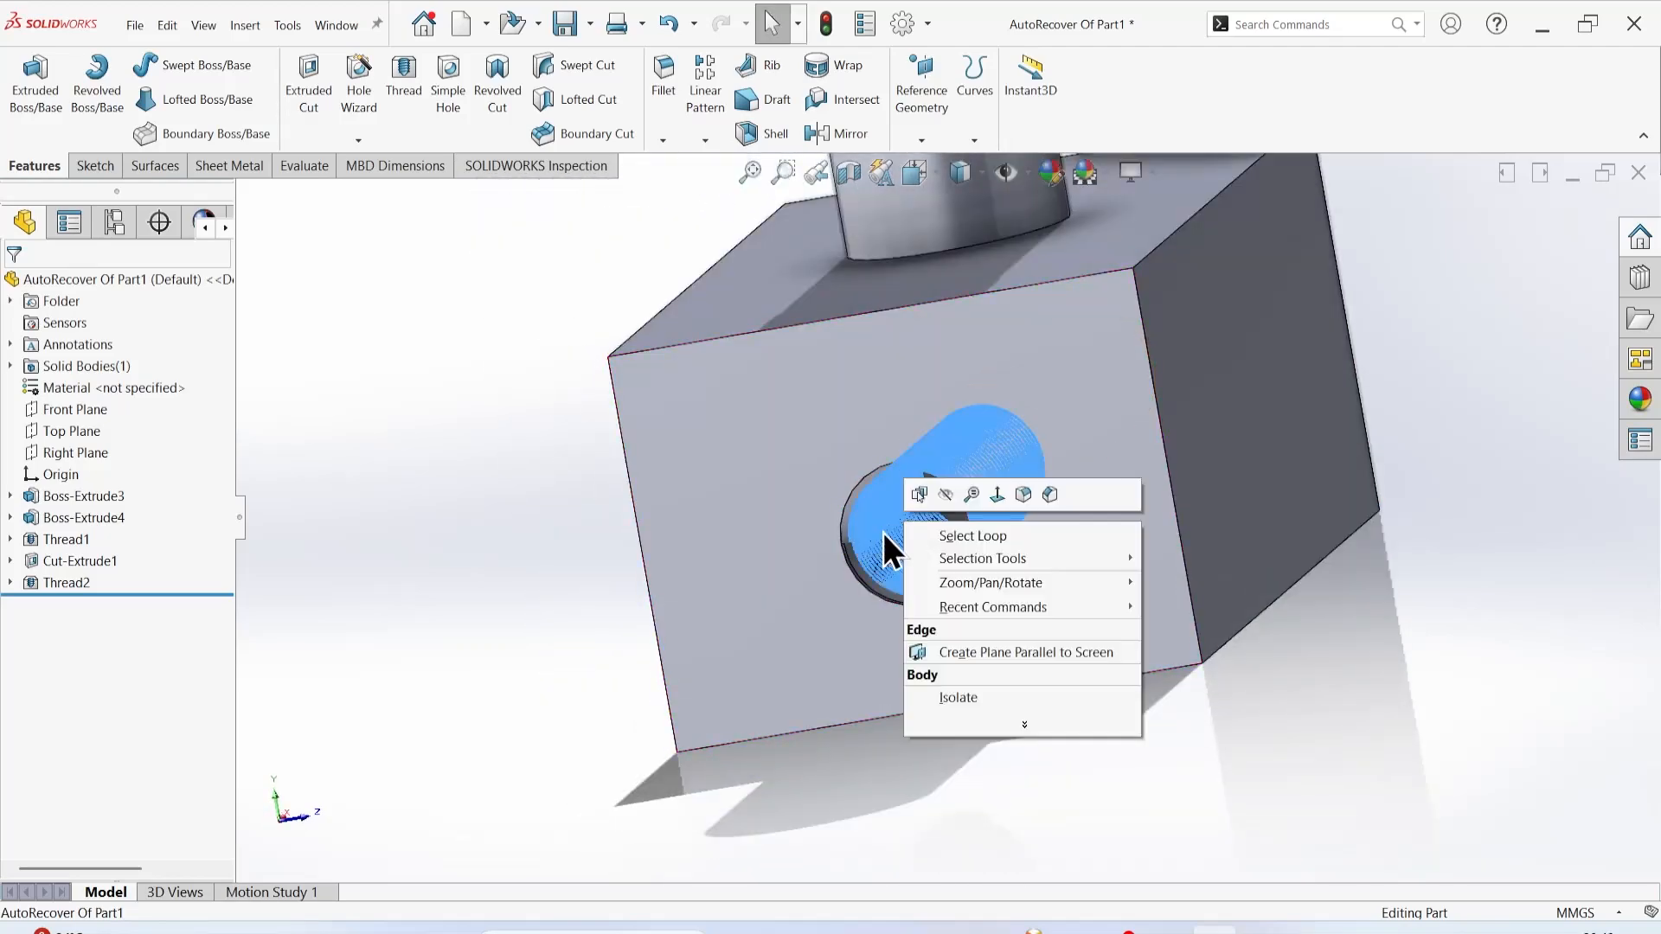
right_click(55, 582)
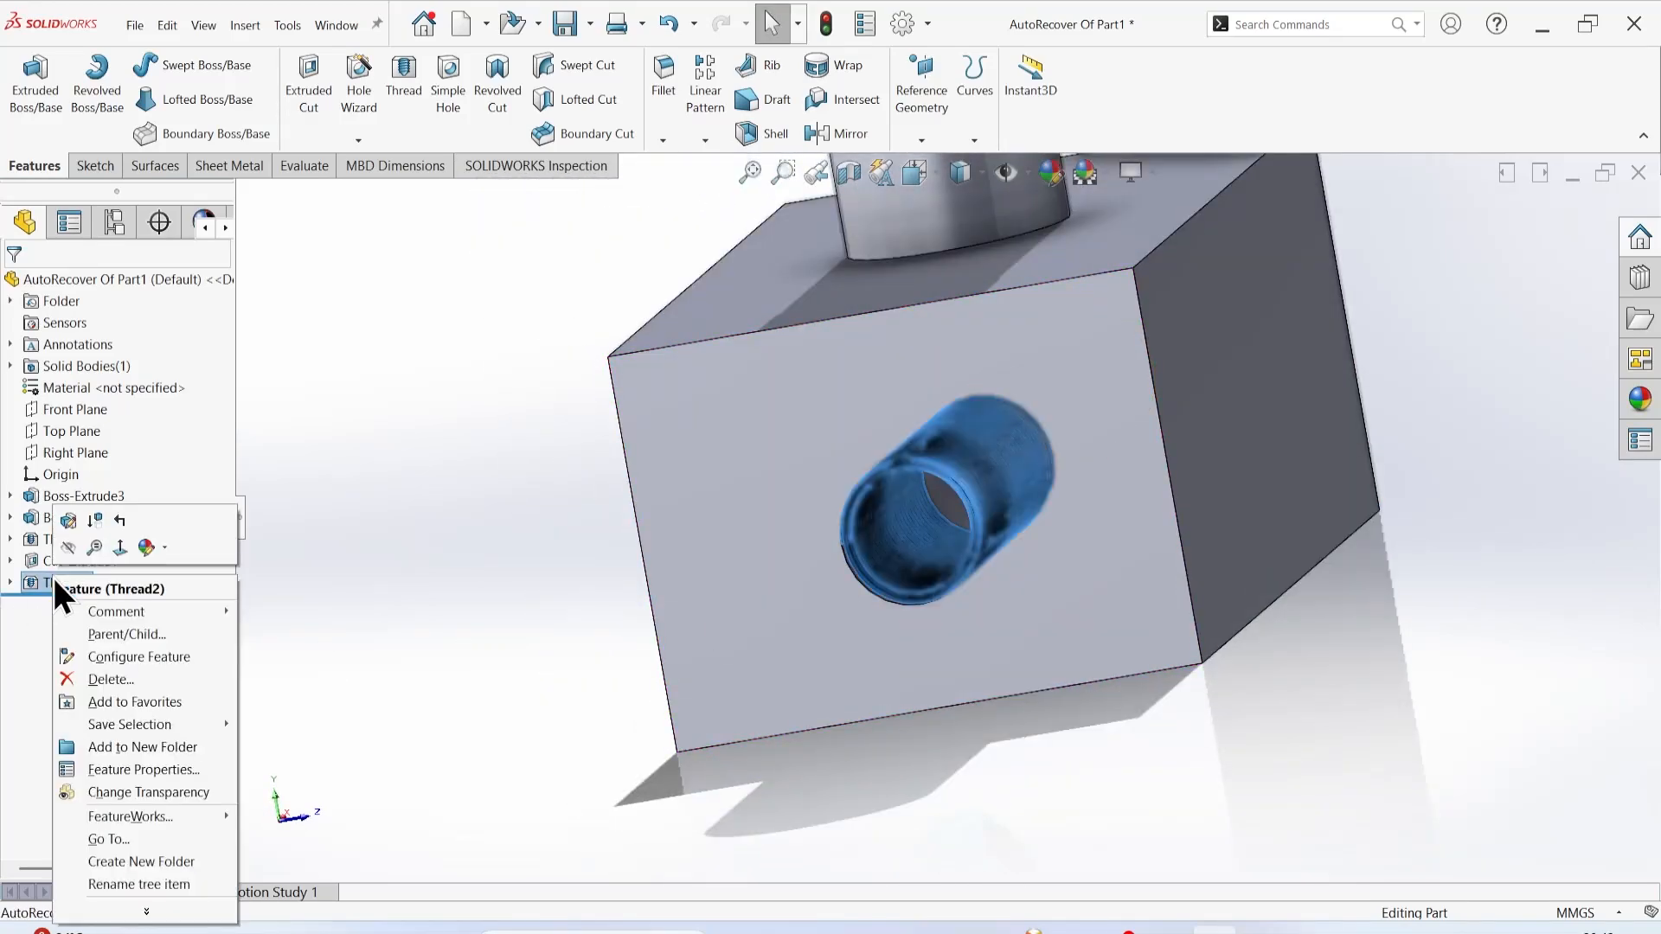
left_click(110, 679)
left_click(955, 354)
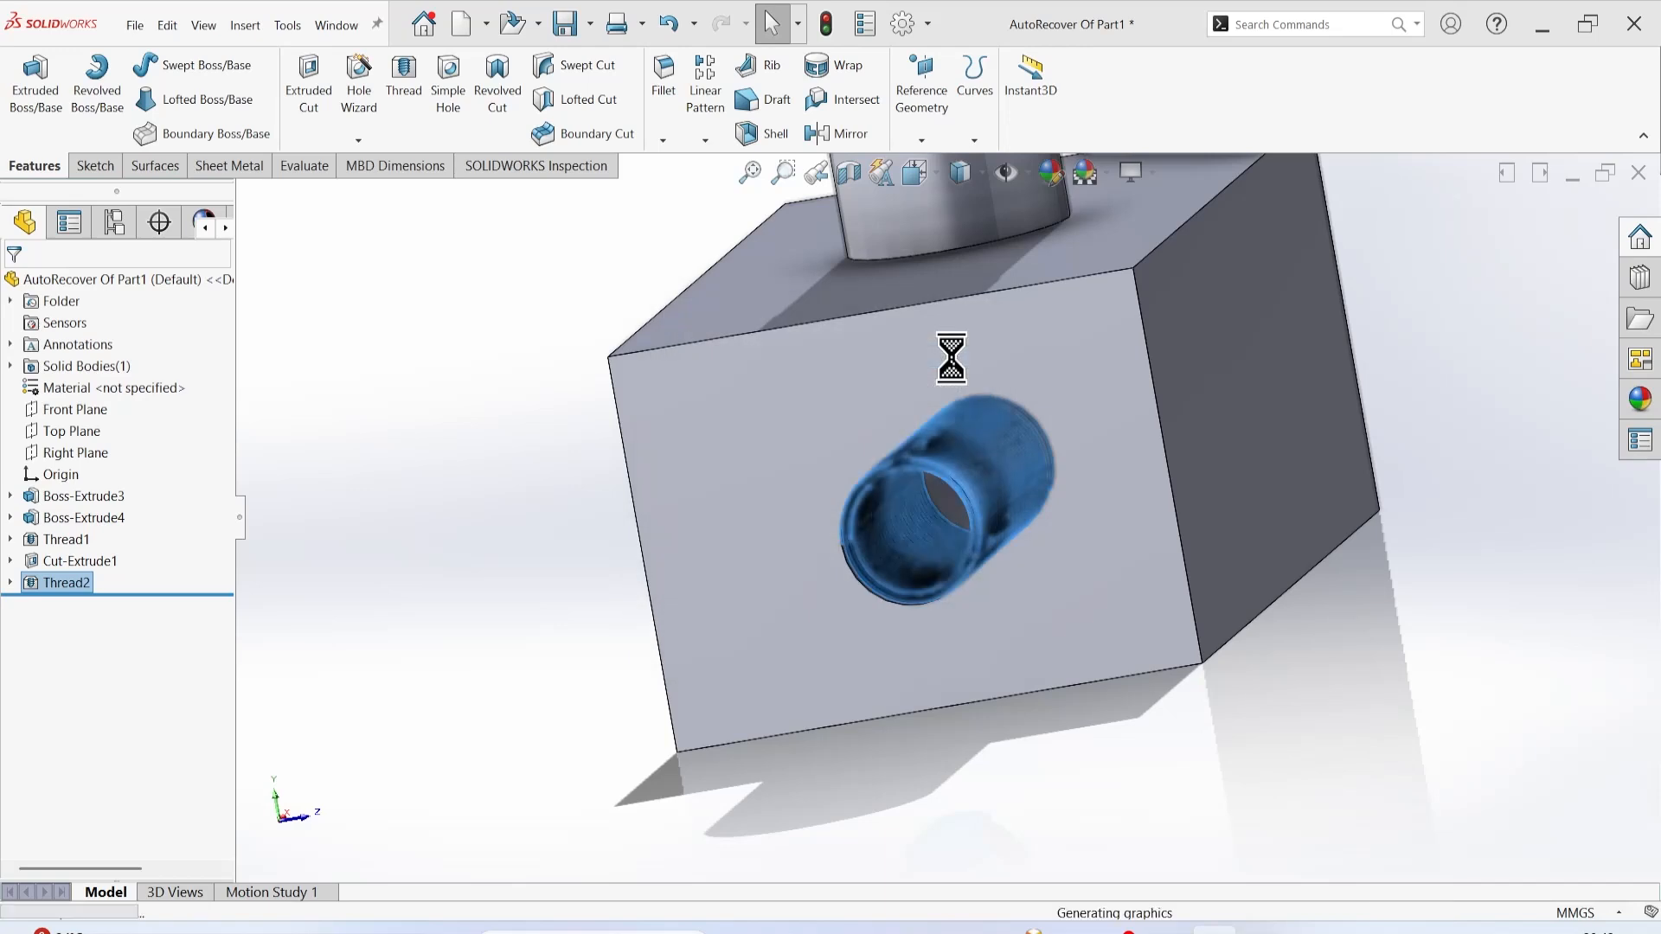
scroll(1135, 486, "up", 4)
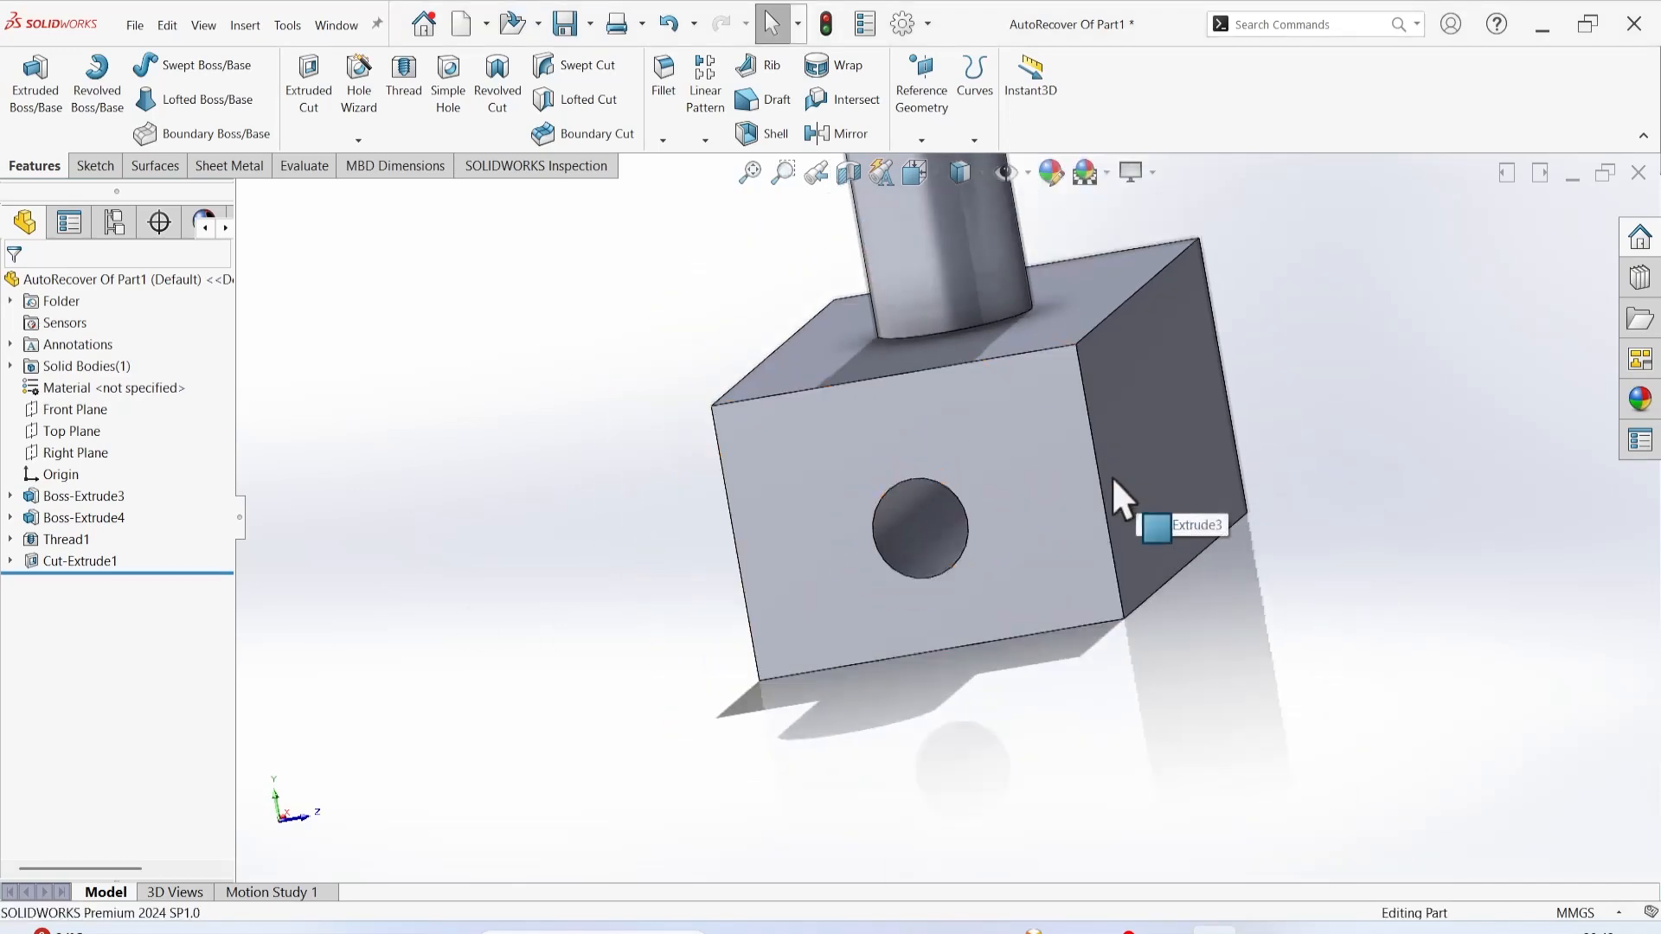
scroll(1018, 481, "down", 3)
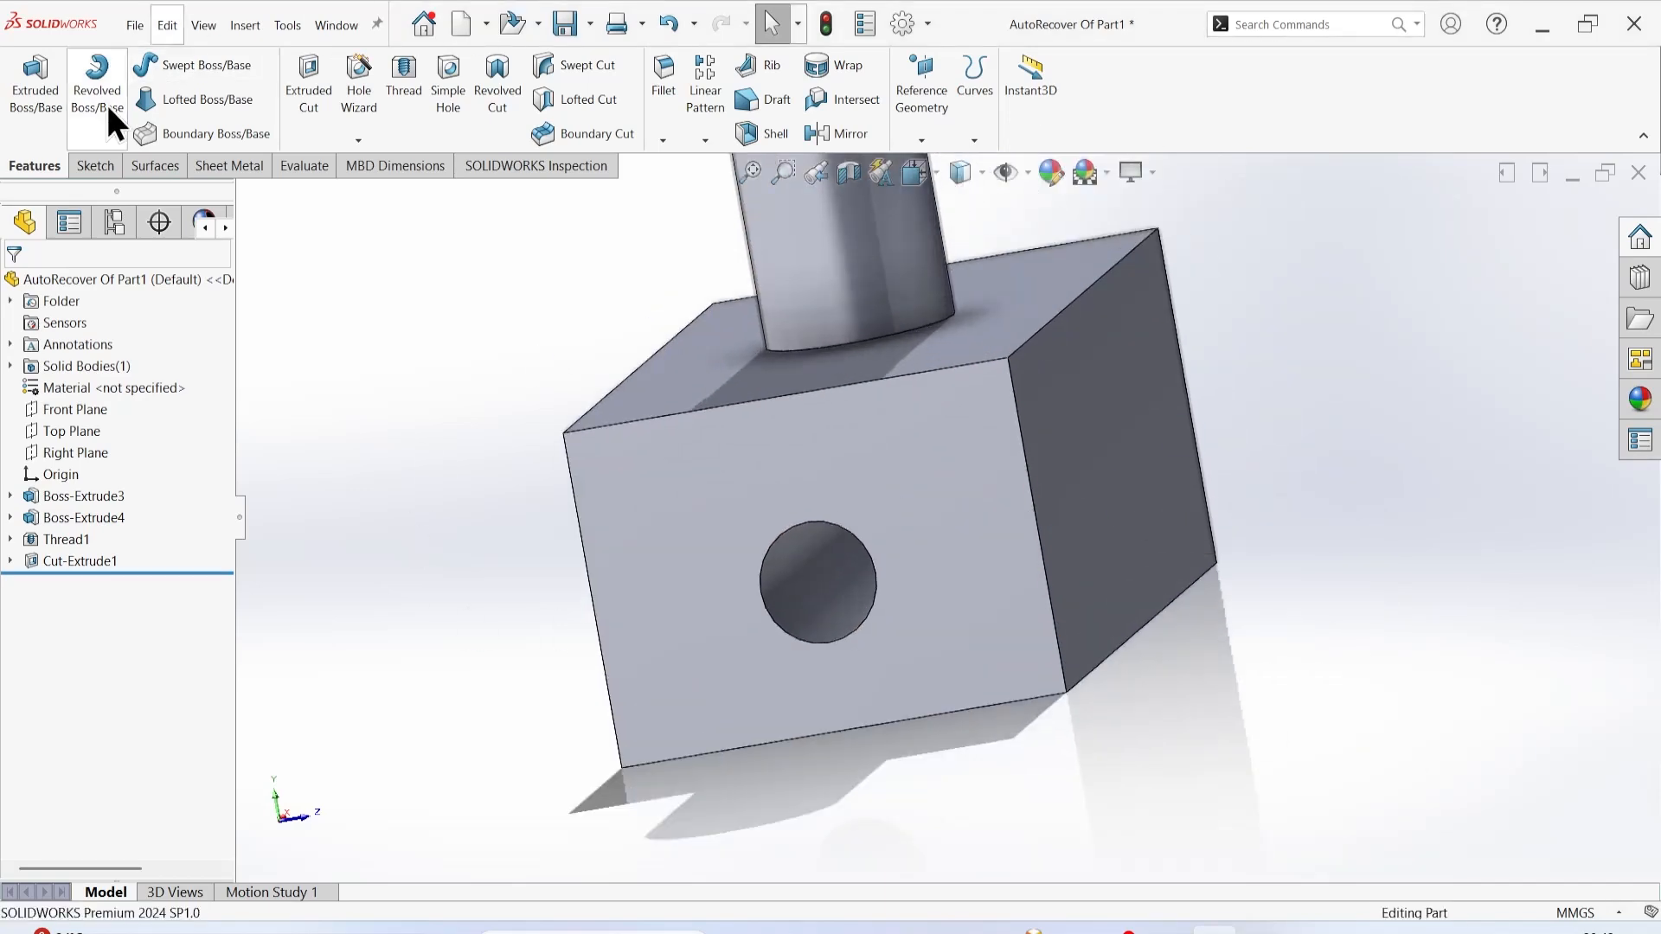
left_click(245, 25)
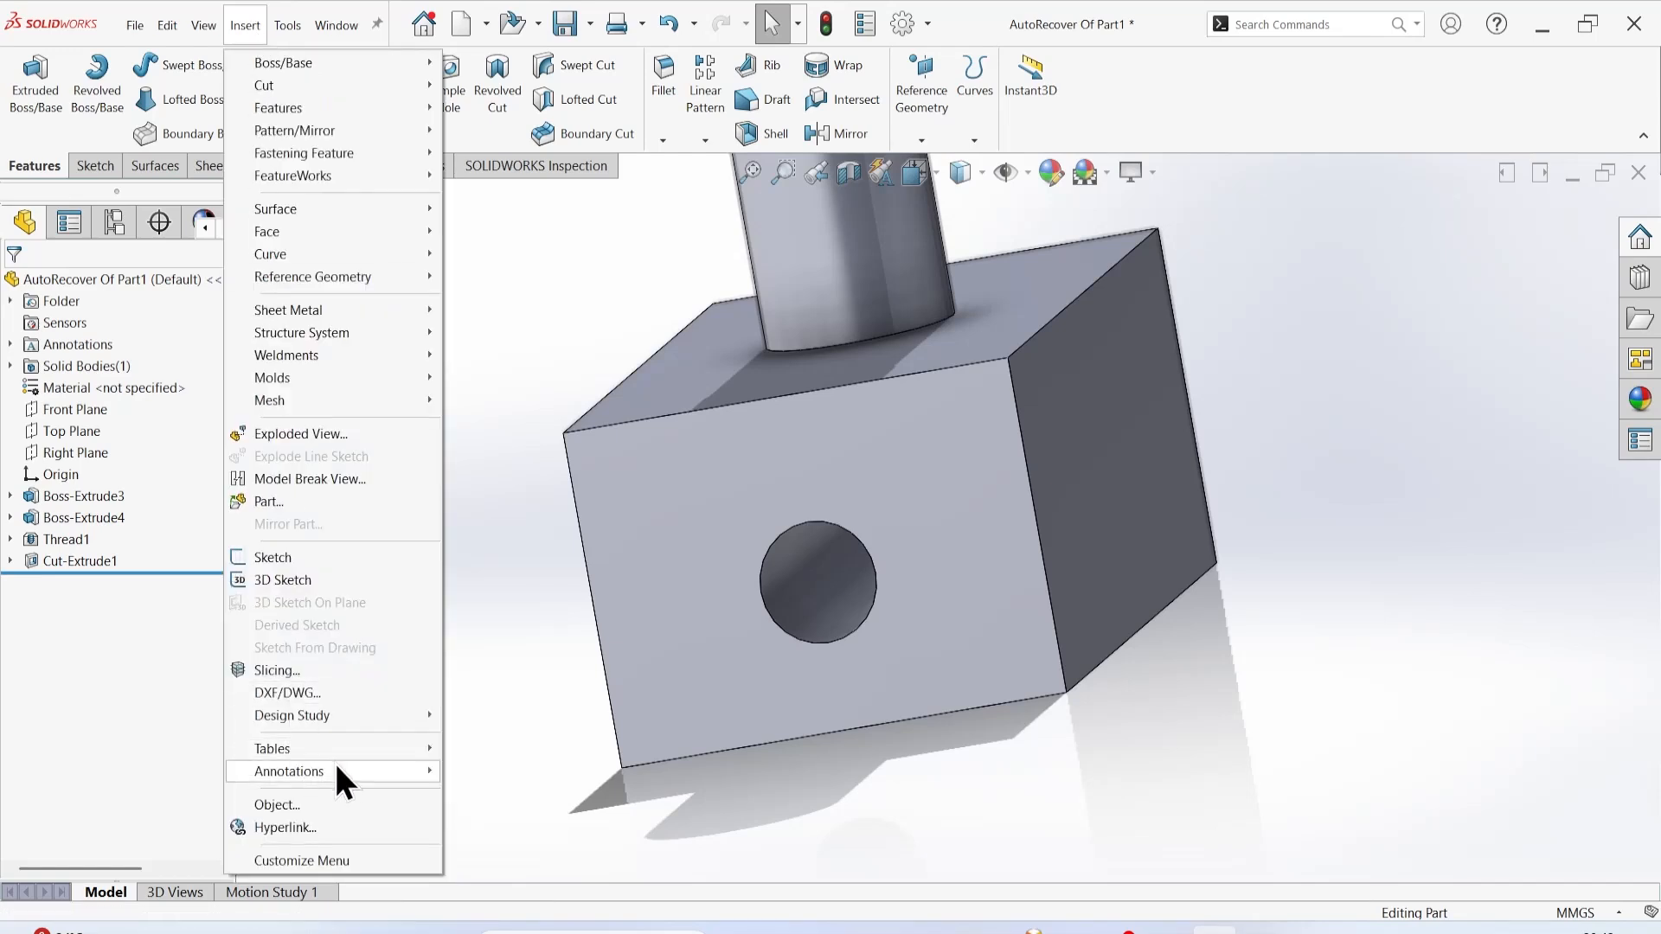
mouse_move(385, 775)
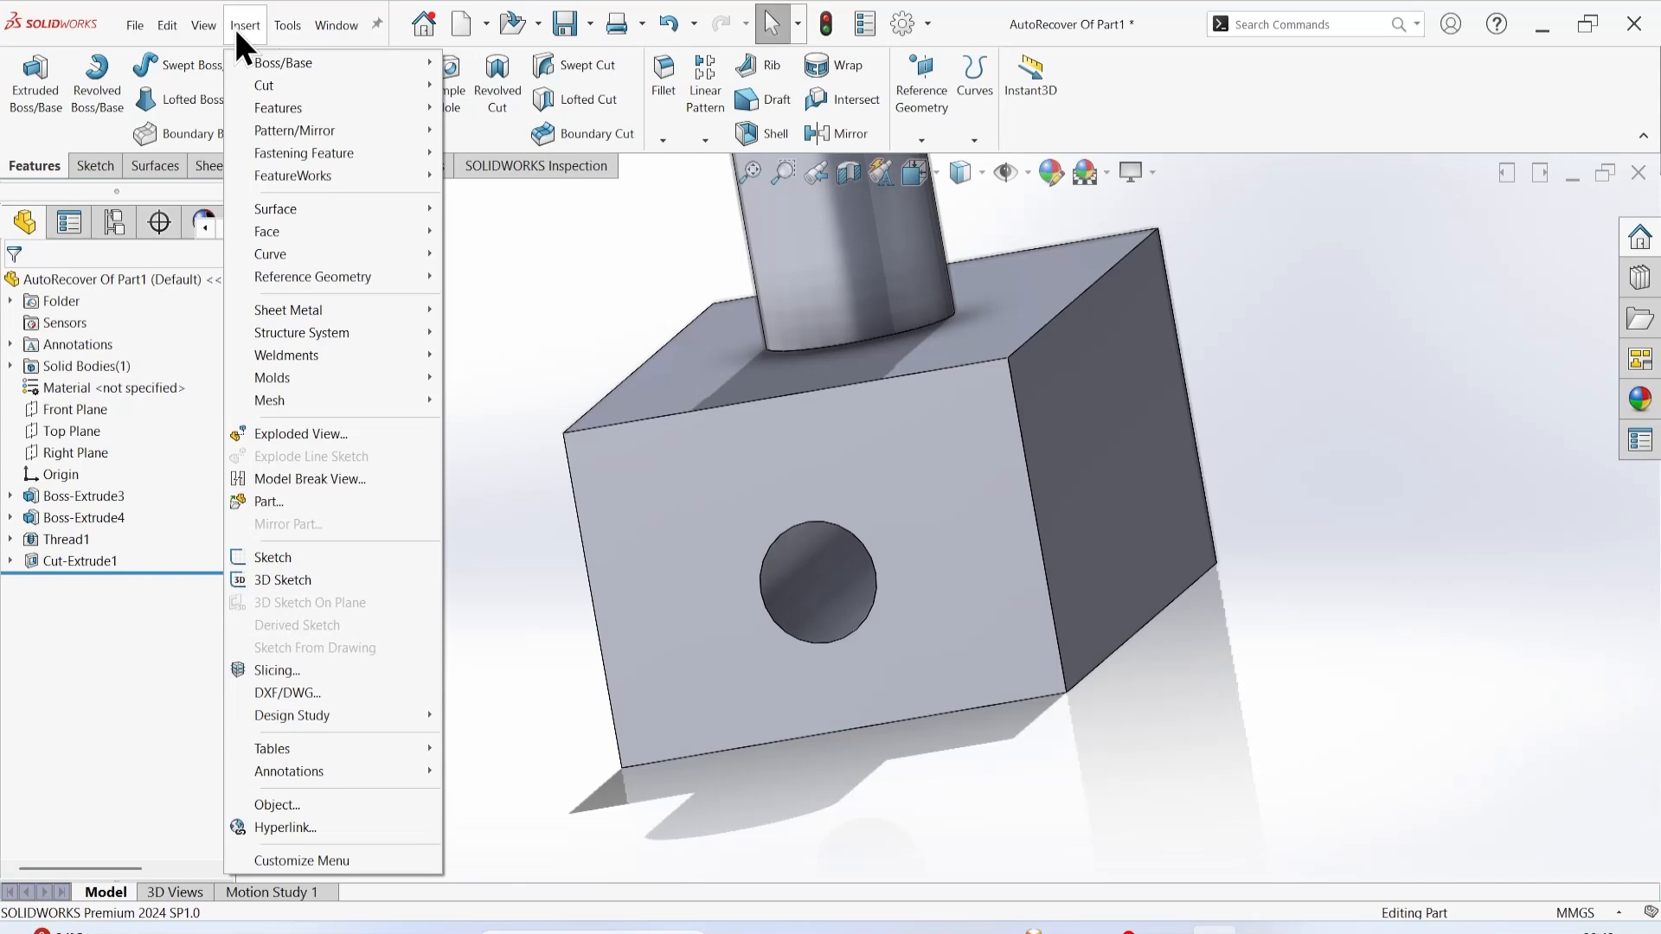
mouse_move(330, 770)
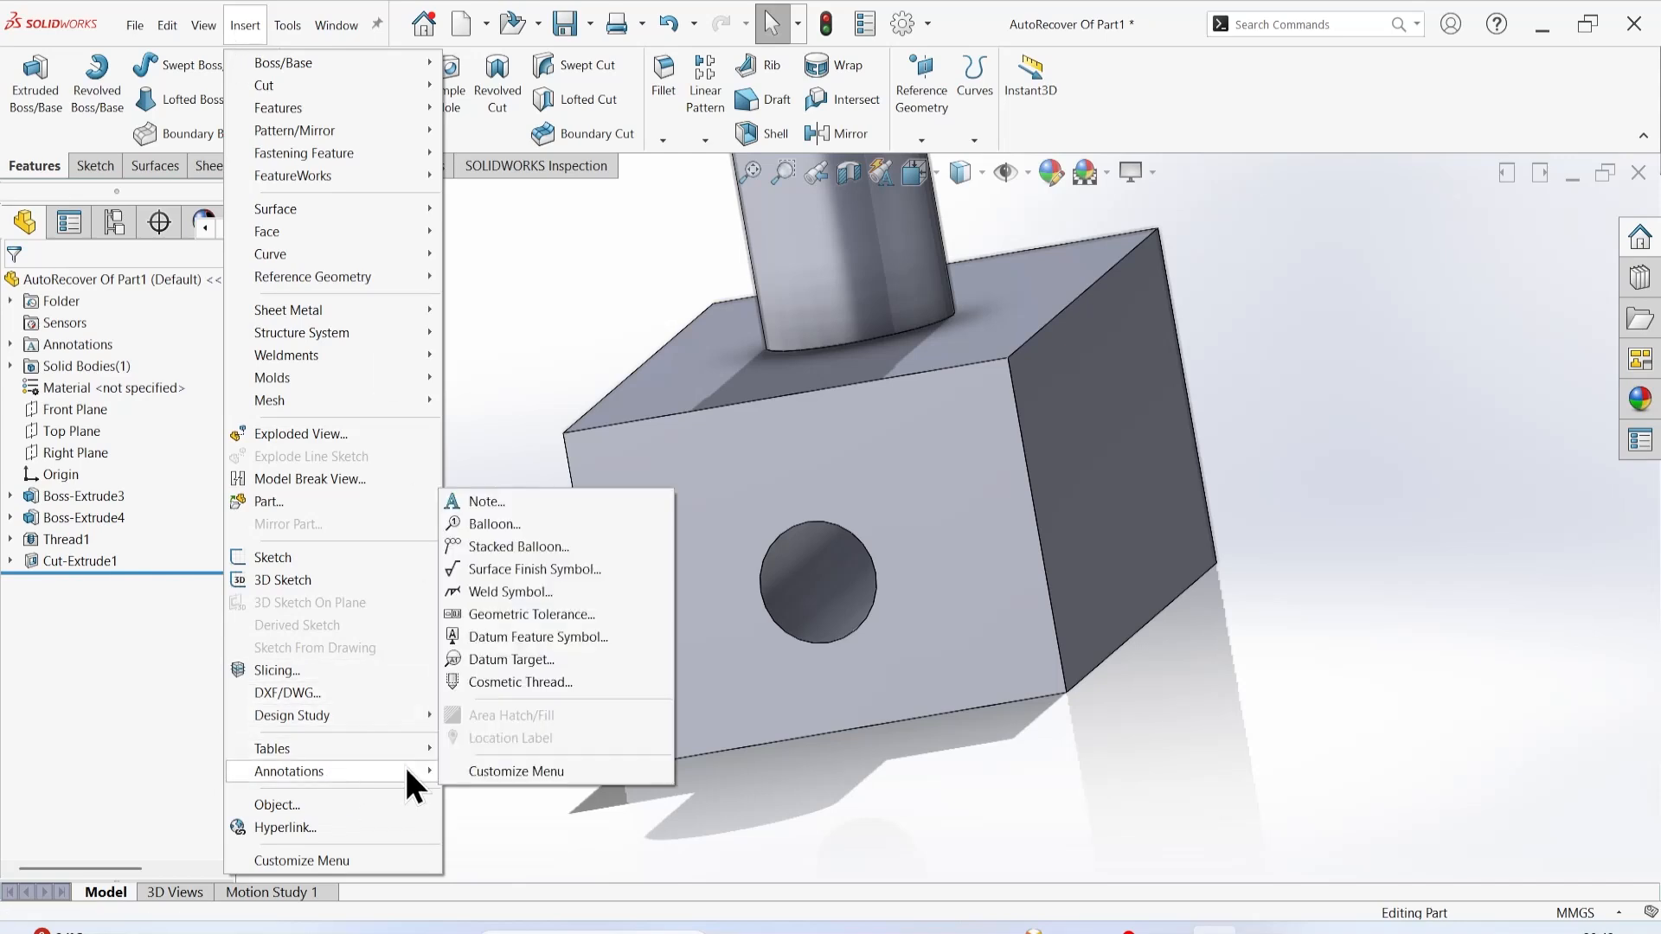
left_click(547, 681)
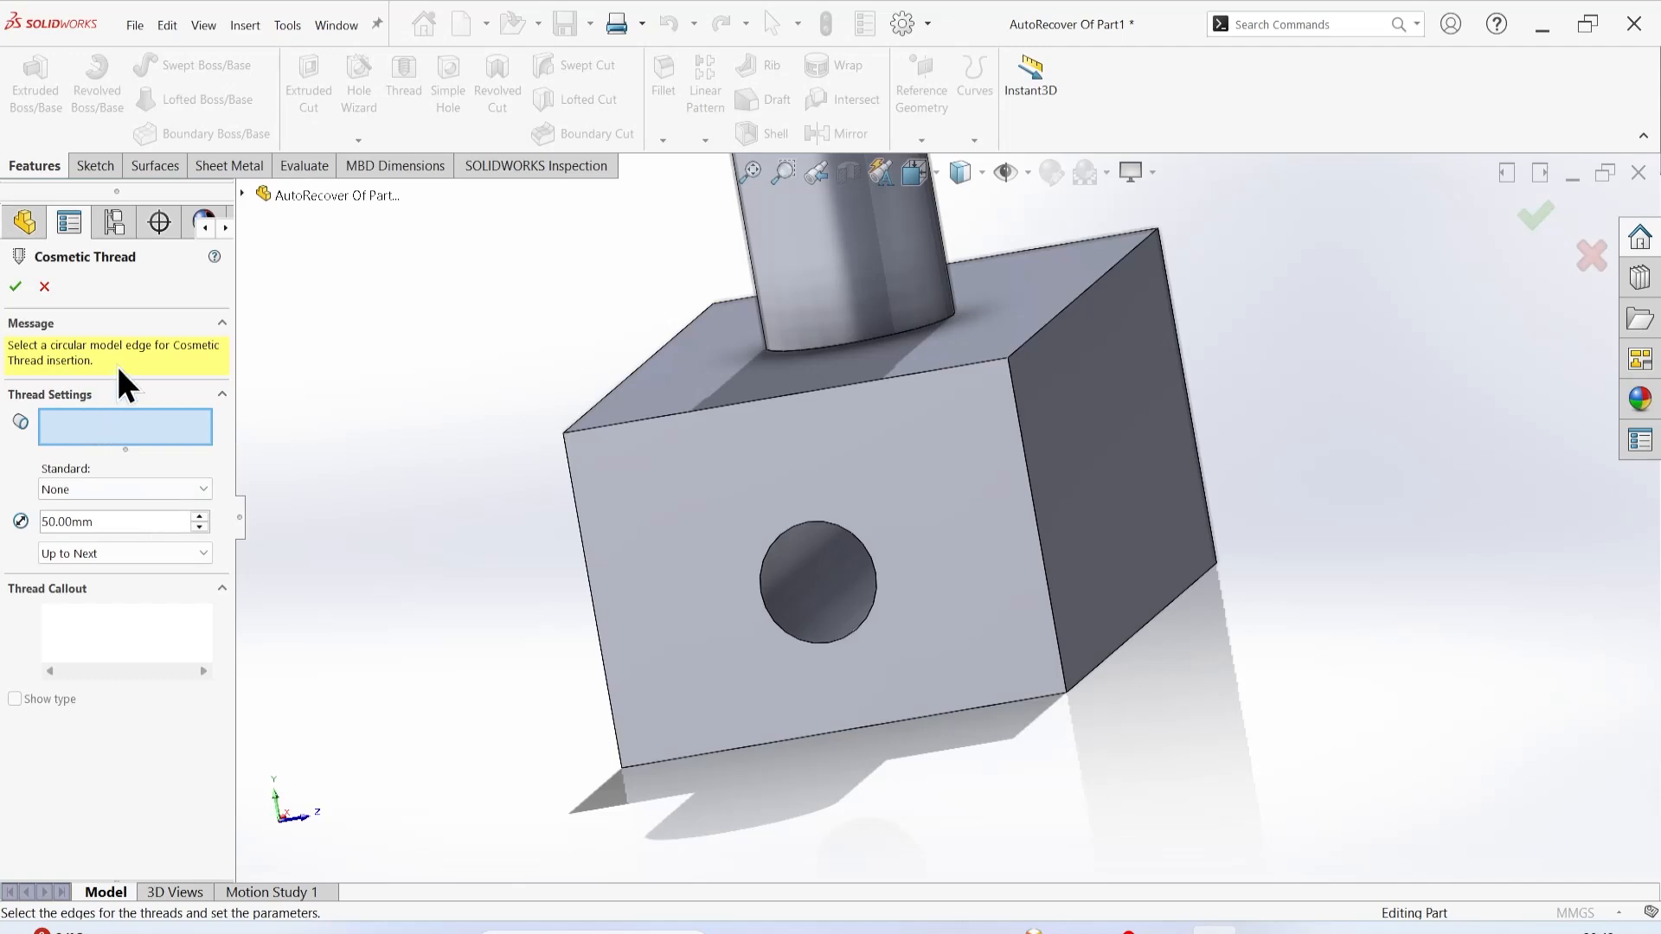
left_click(43, 285)
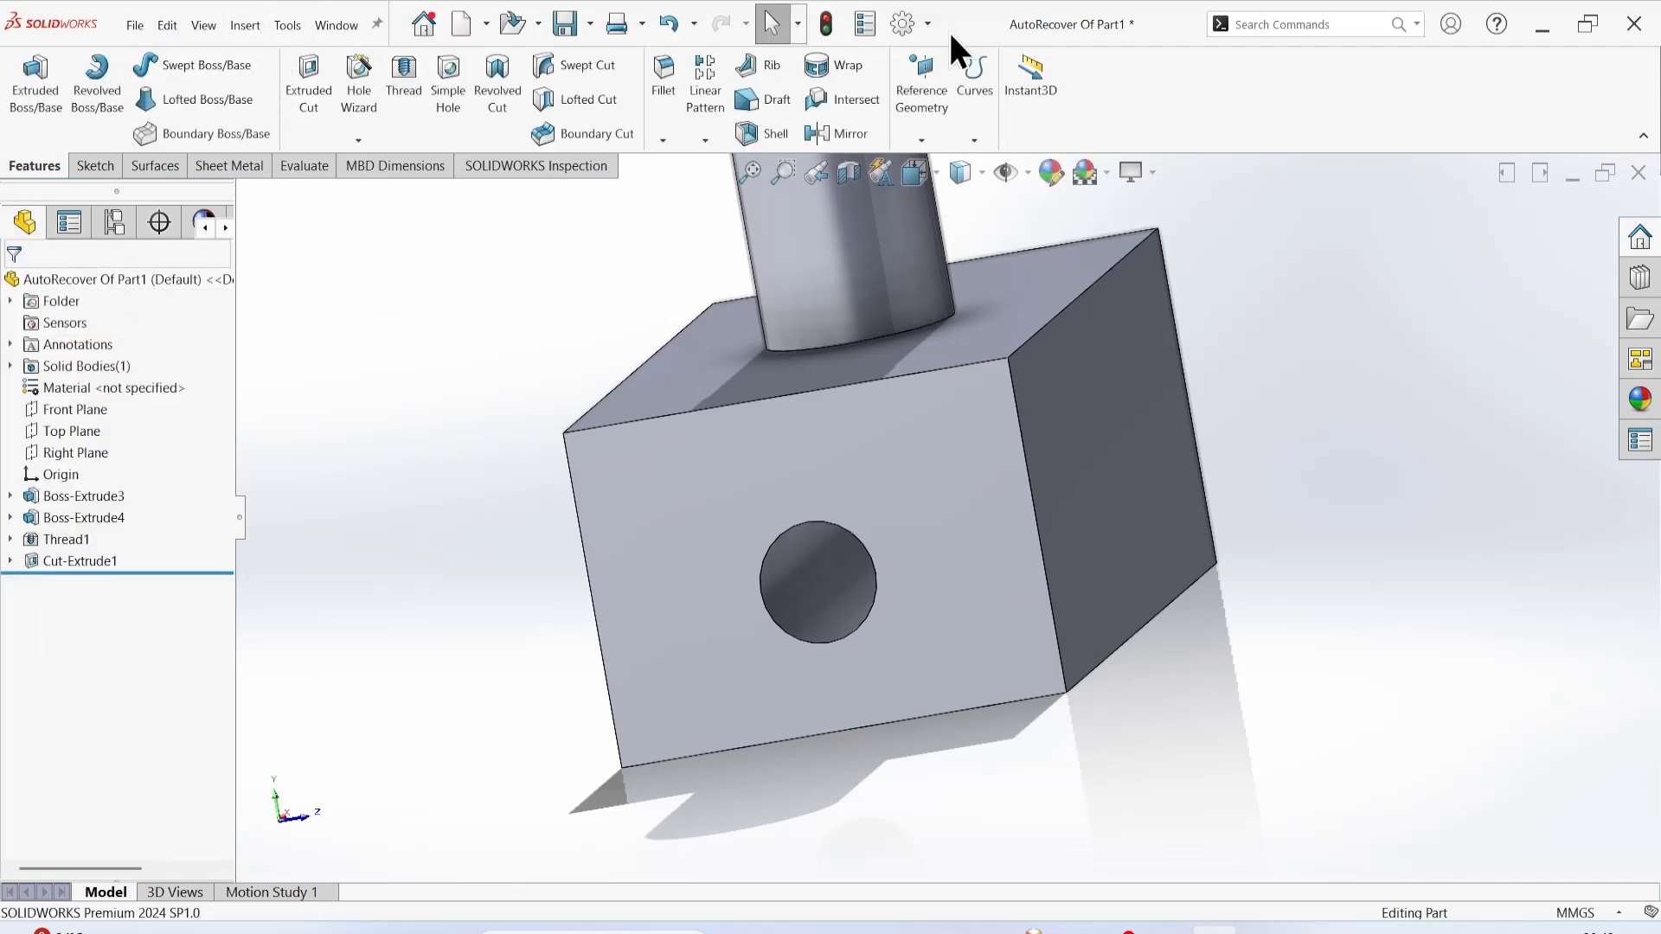
Add a cosmetic thread with no standard to the side hole's outer edge, then expand the hole's cut feature.
left_click(1304, 19)
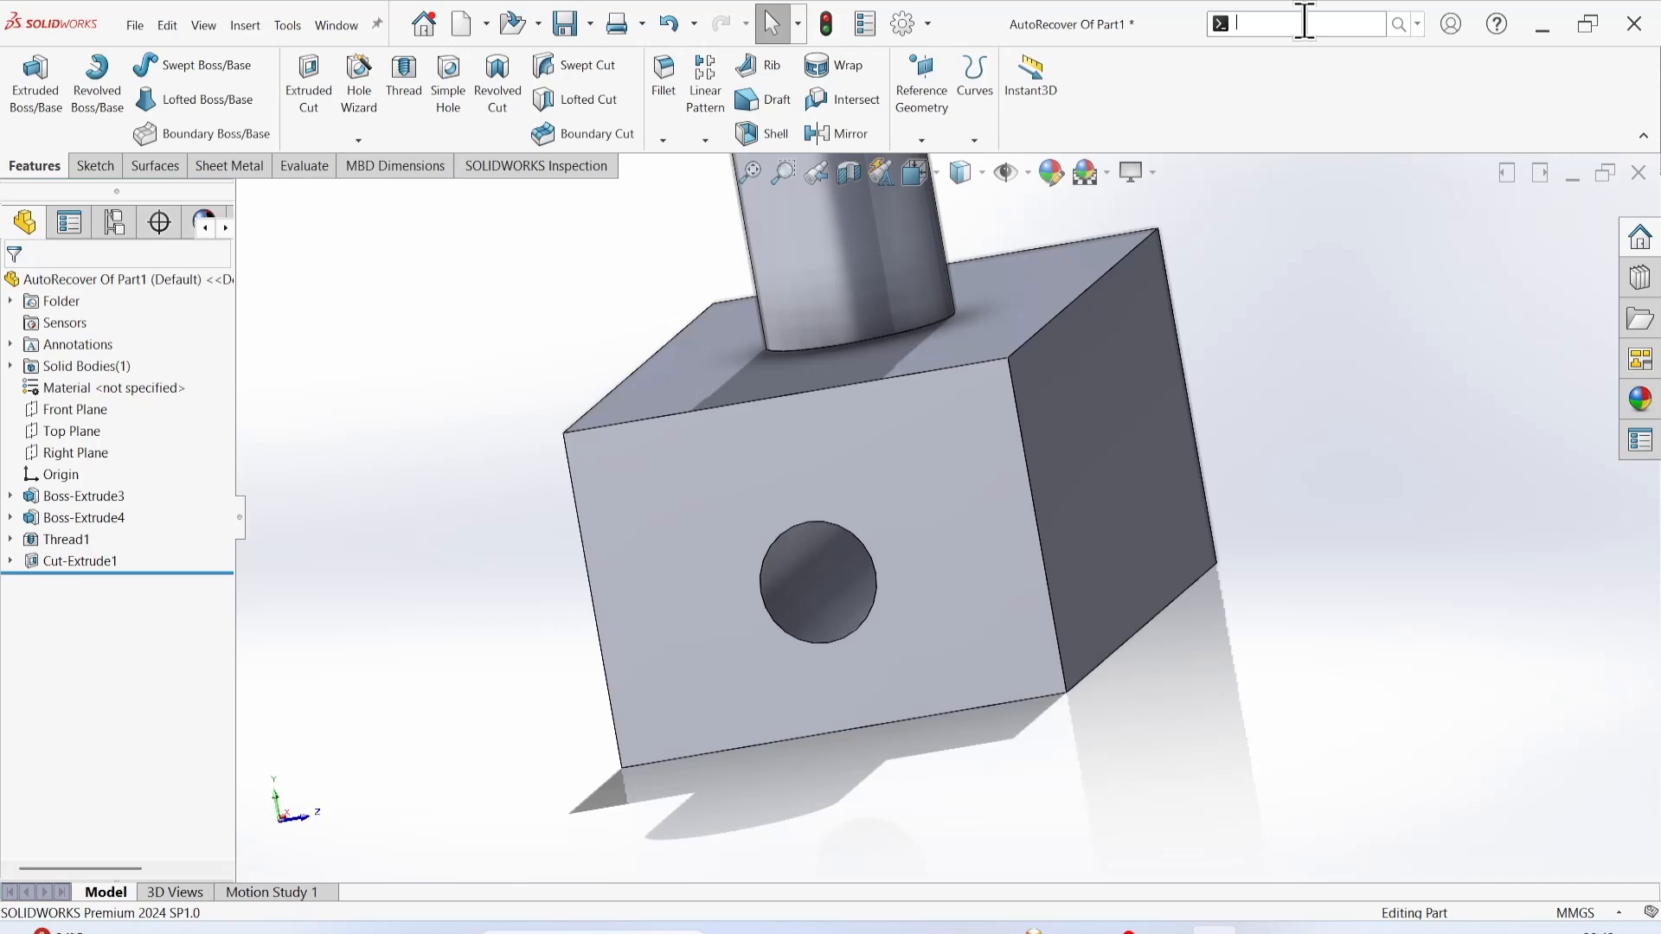
type("c")
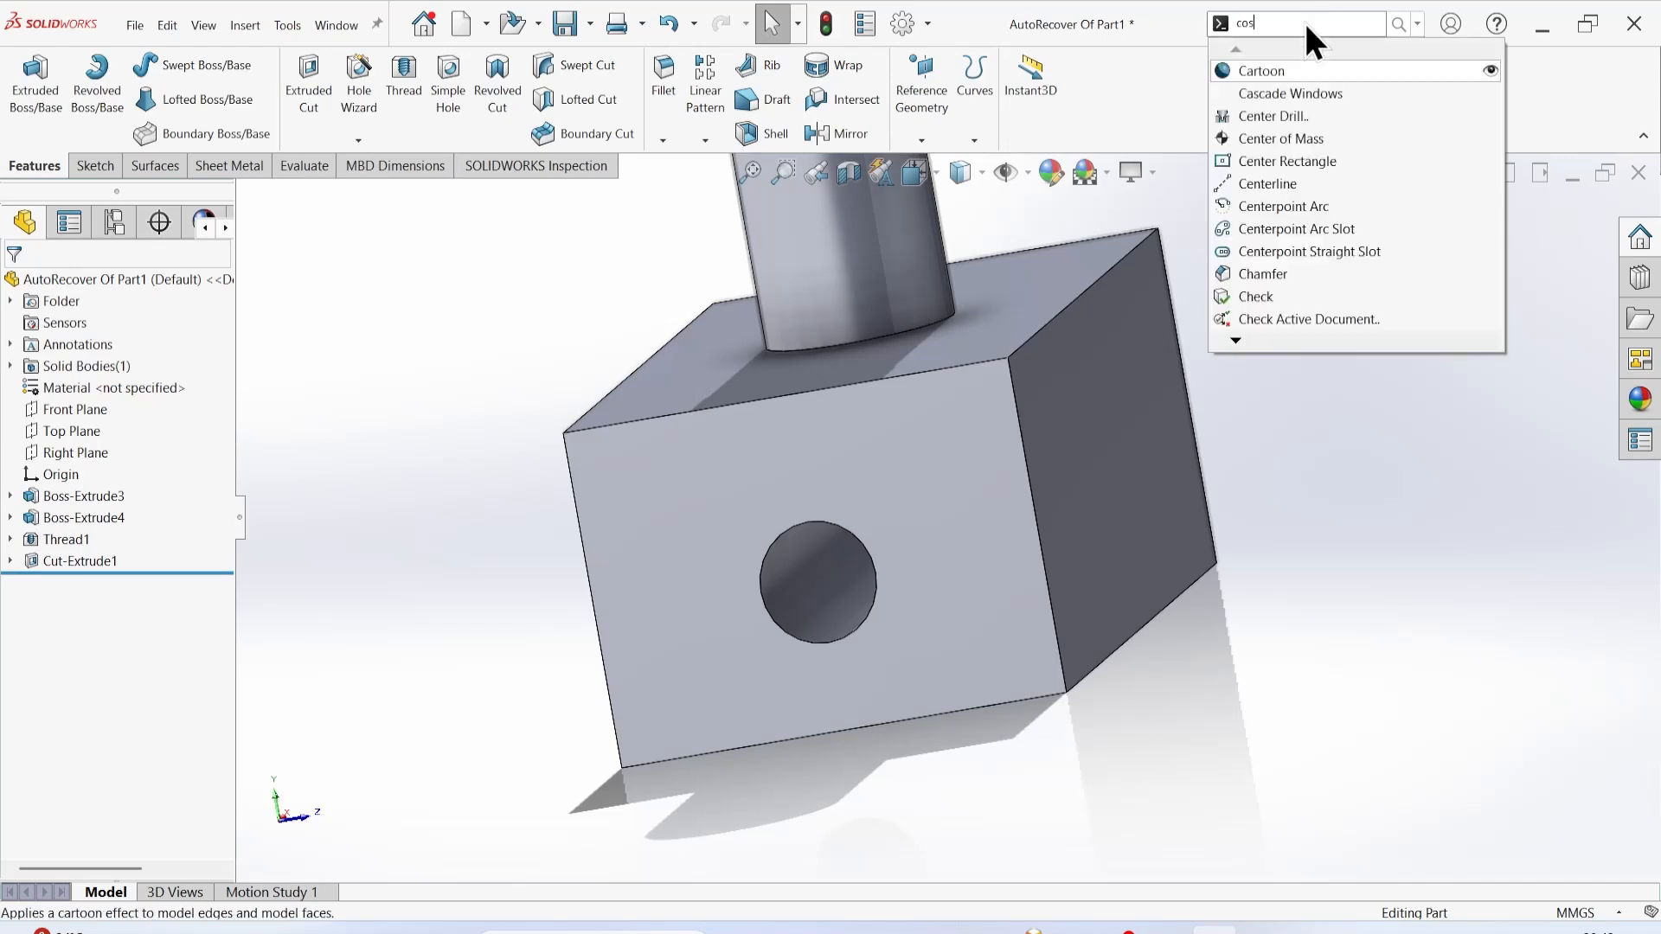
type("os")
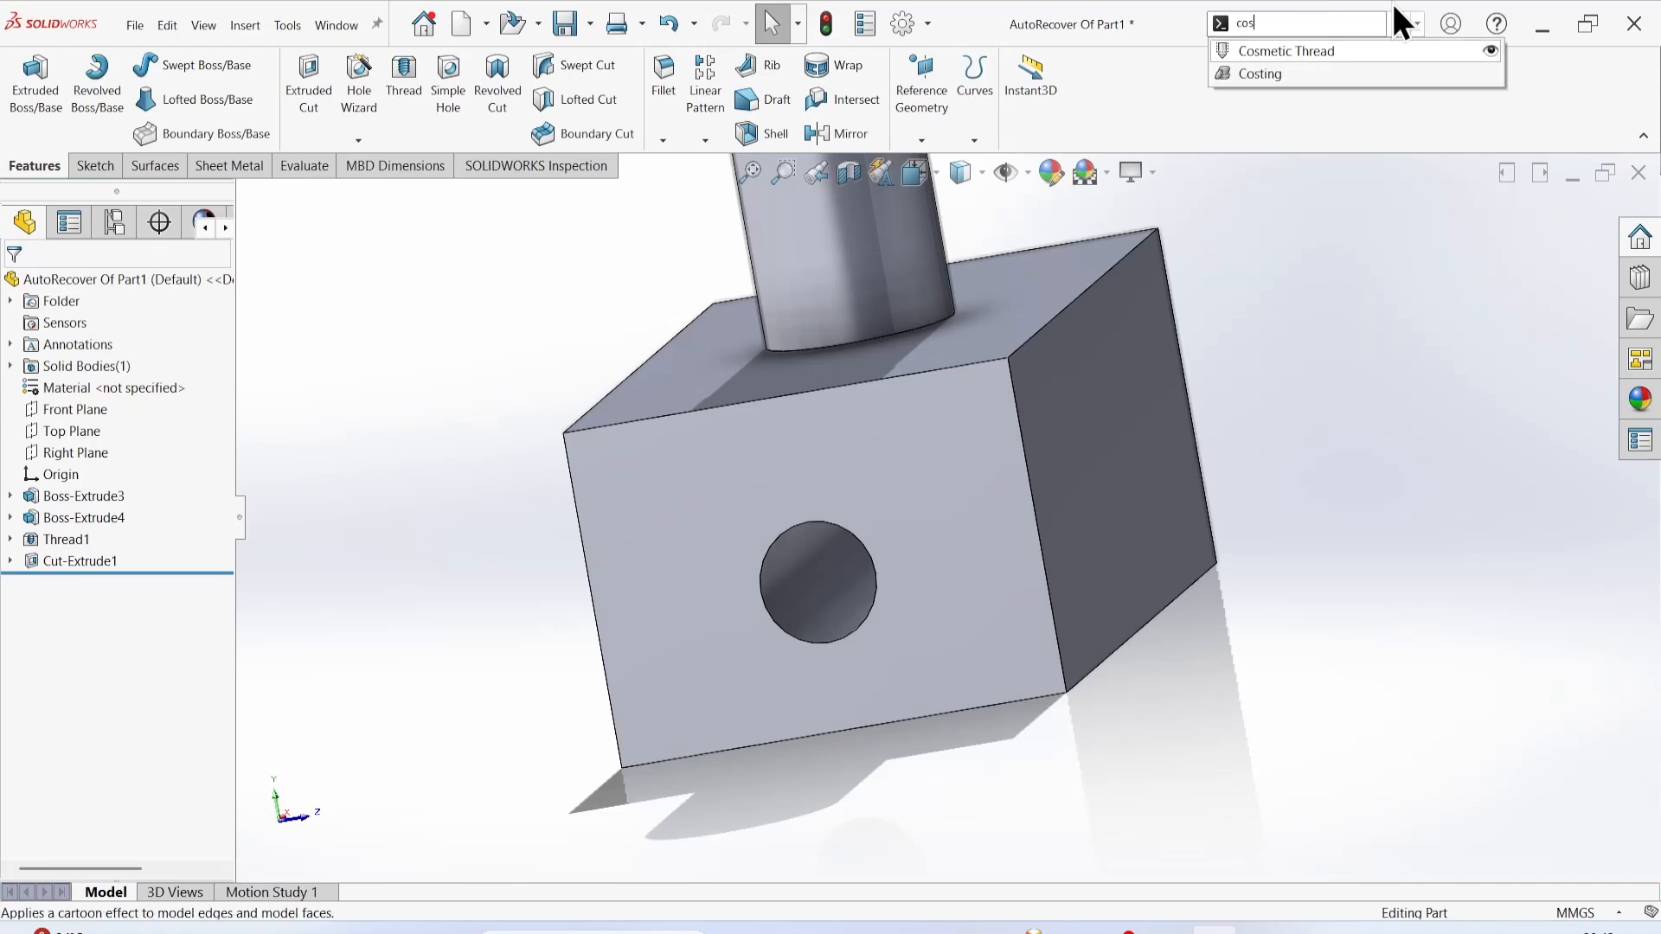
left_click(1351, 52)
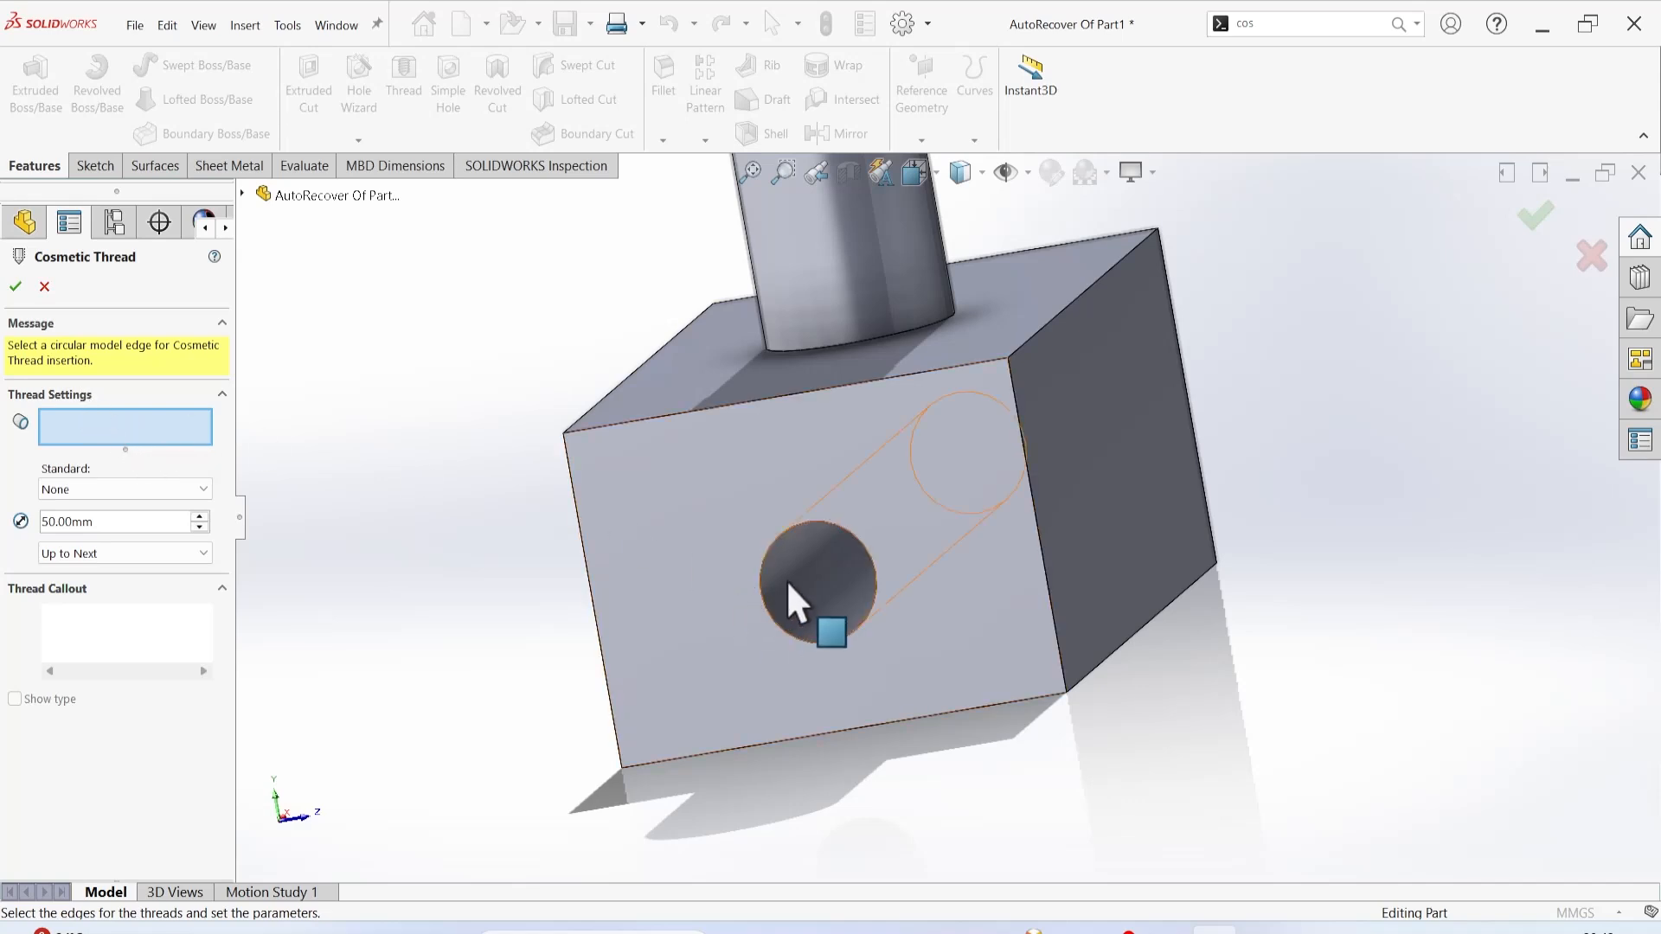
left_click(763, 588)
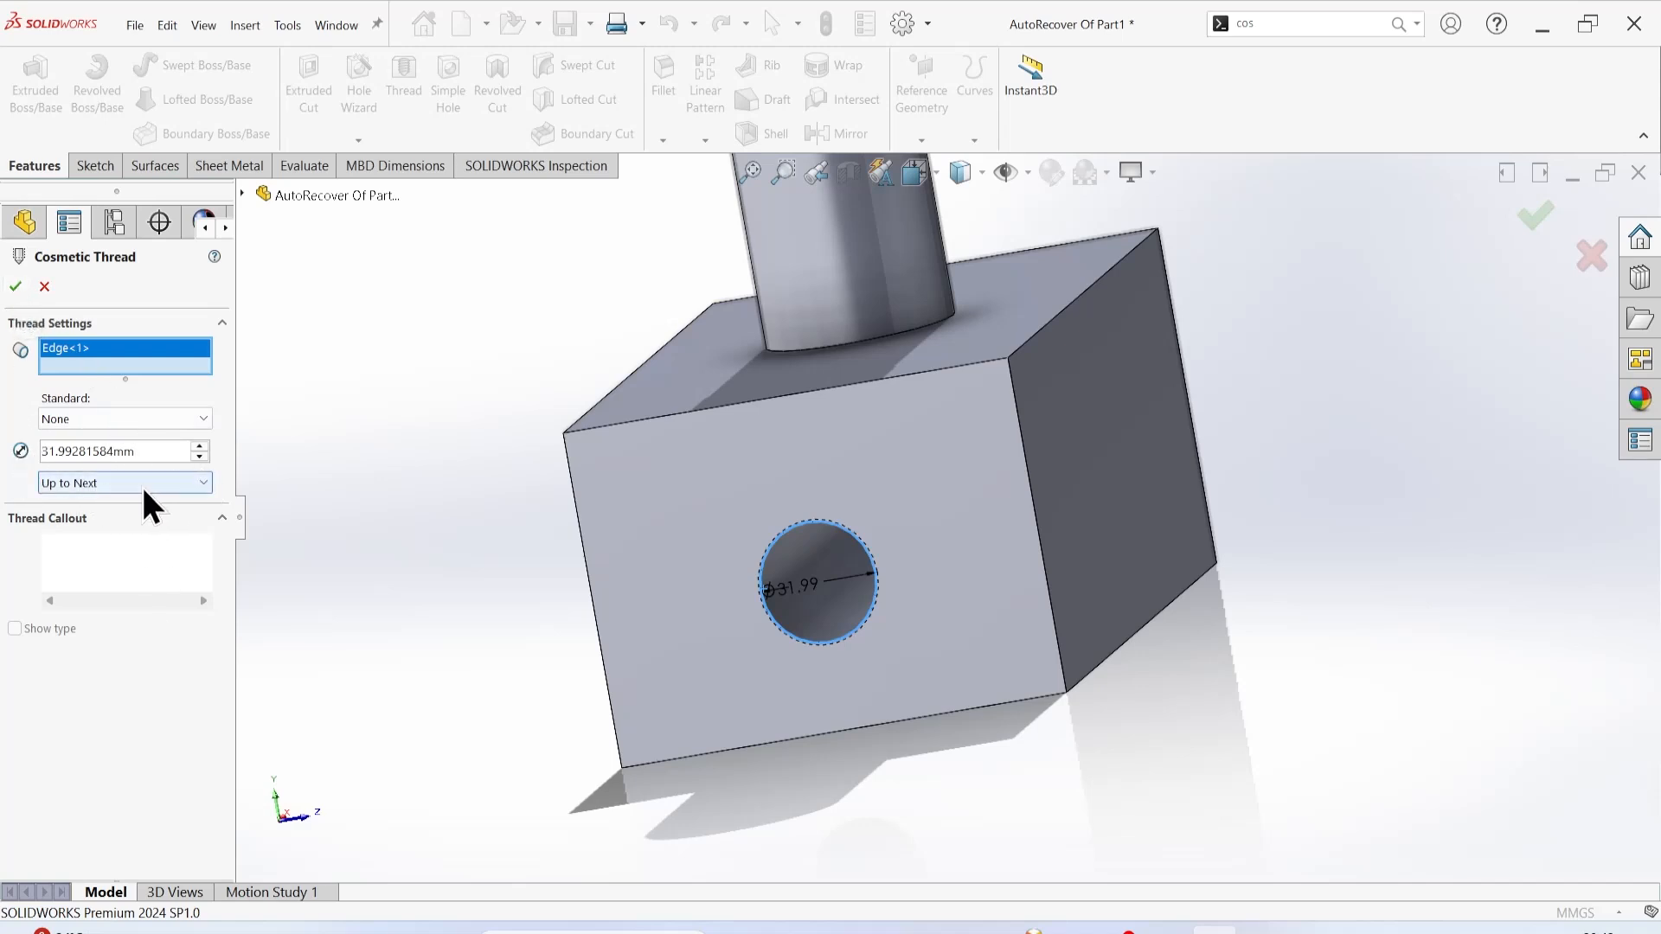
left_click(16, 287)
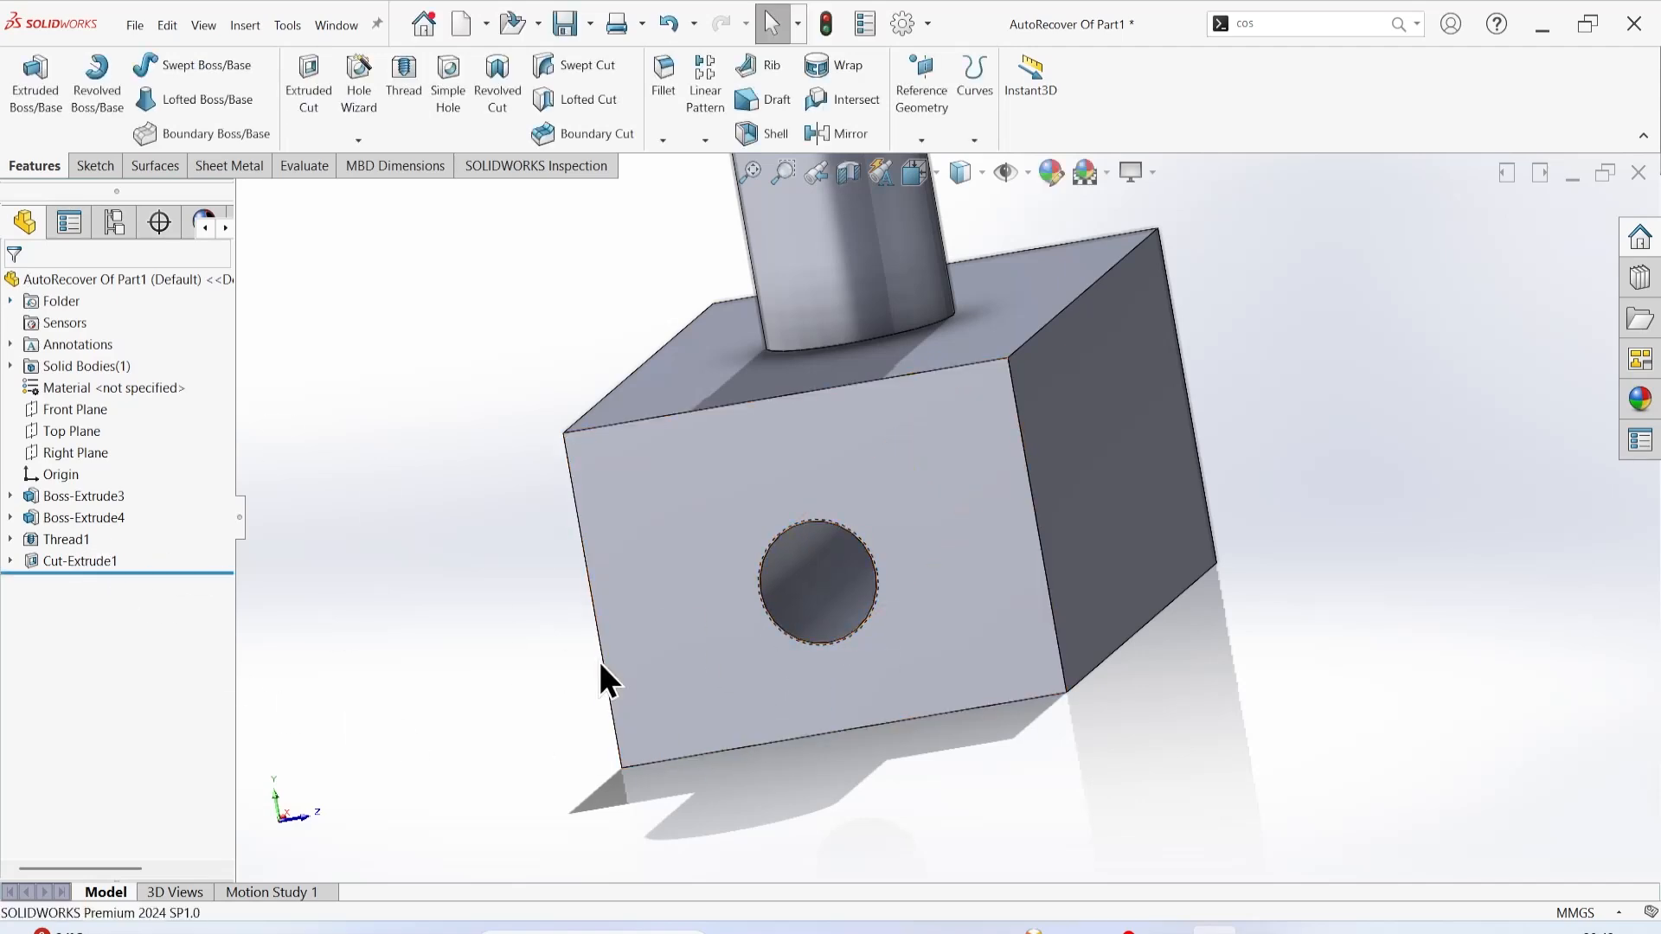
left_click(9, 561)
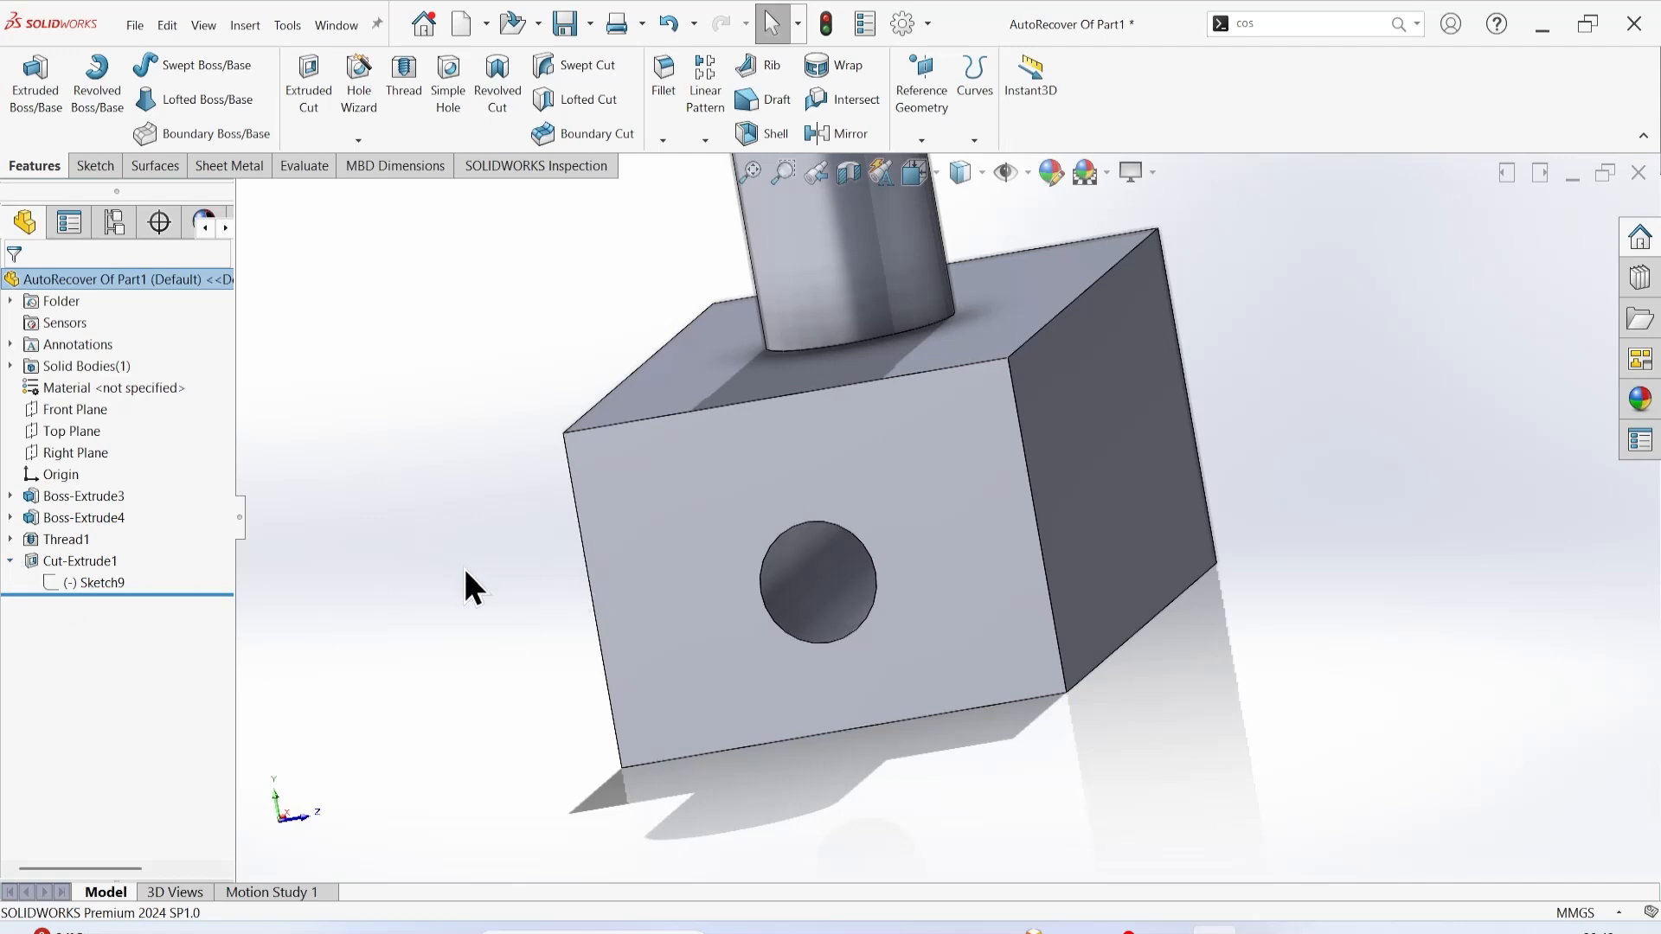
Insert a cosmetic thread annotation on the side hole's circular edge, with standard None and end condition Up to Next.
left_click(246, 31)
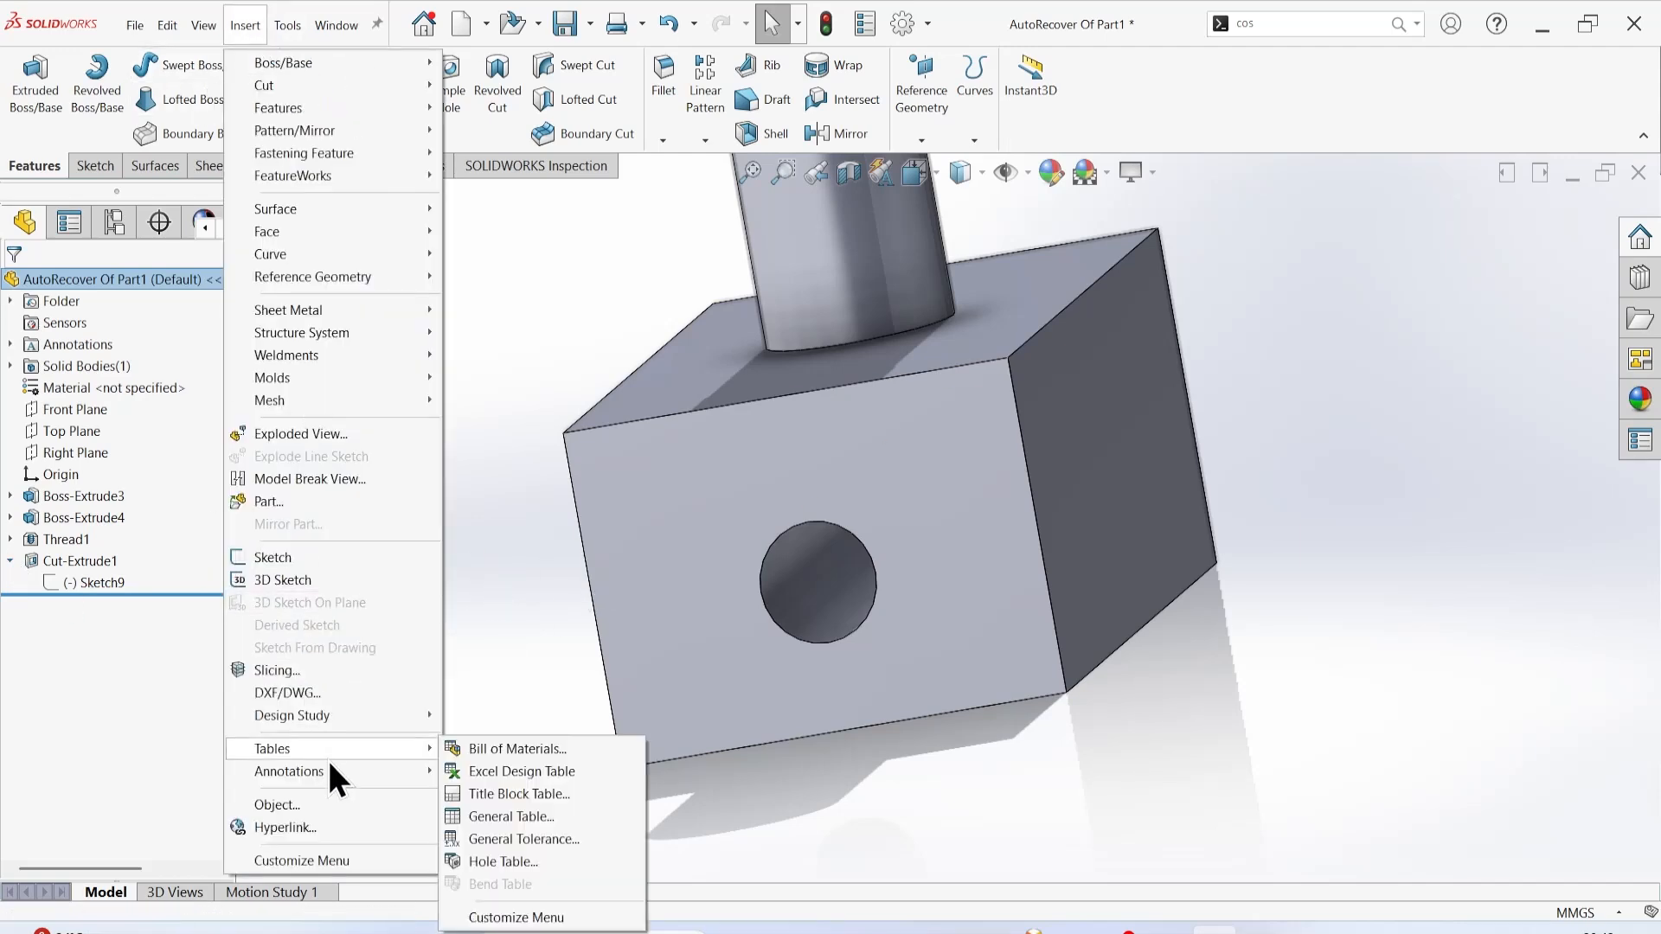
mouse_move(333, 773)
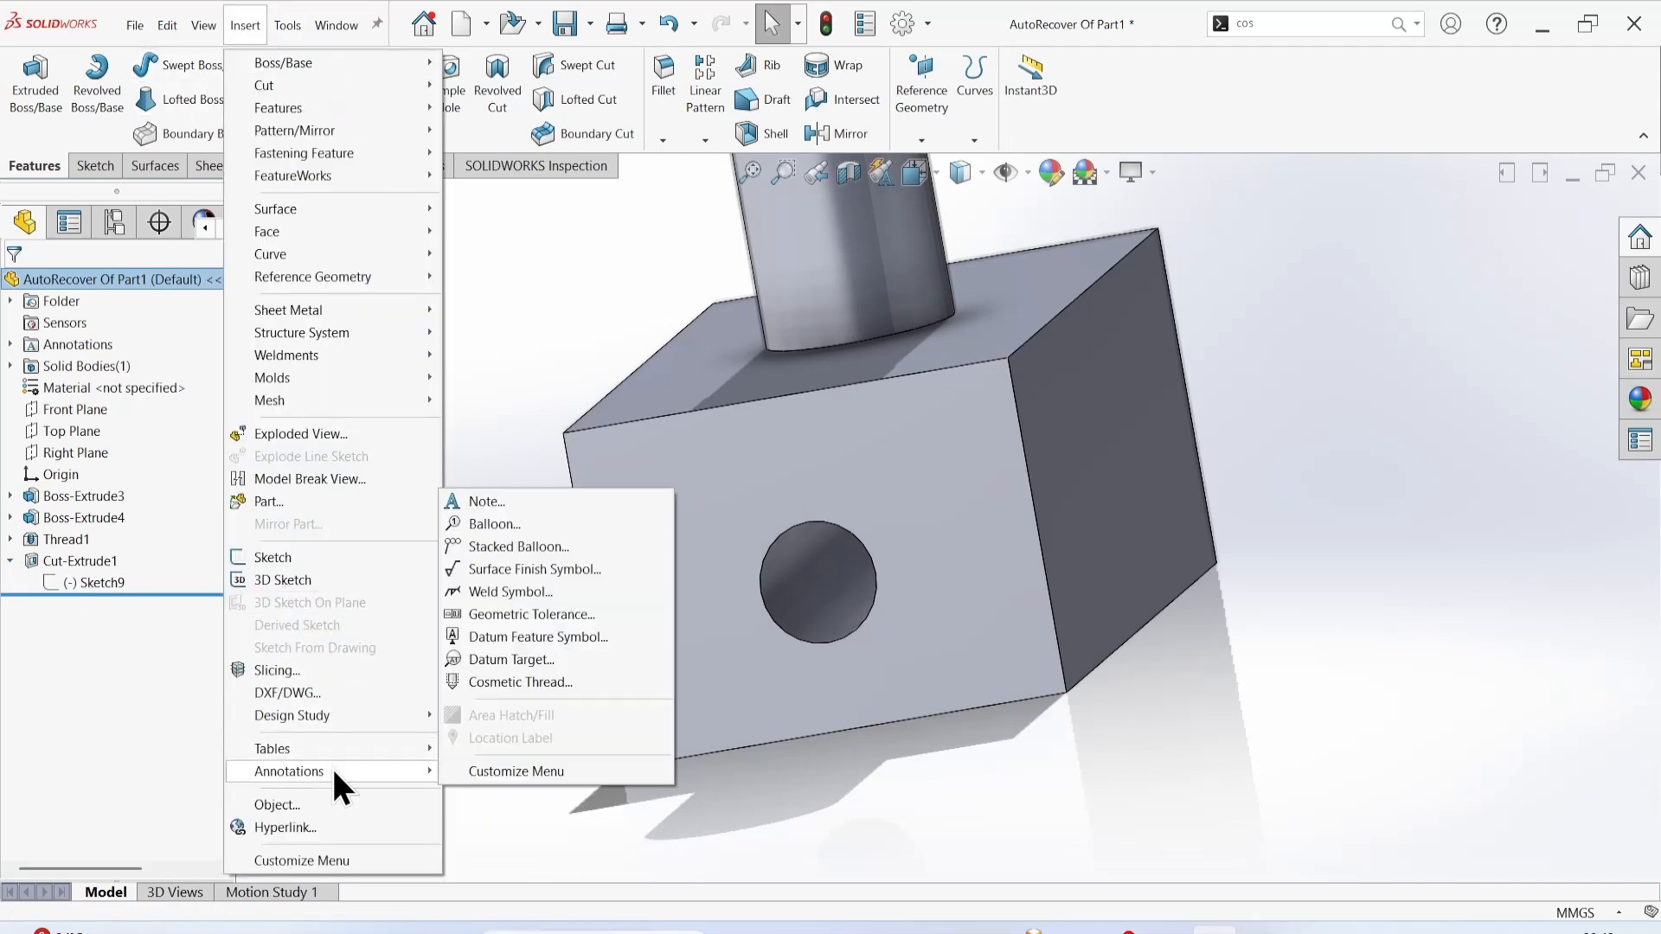
left_click(726, 771)
left_click(255, 28)
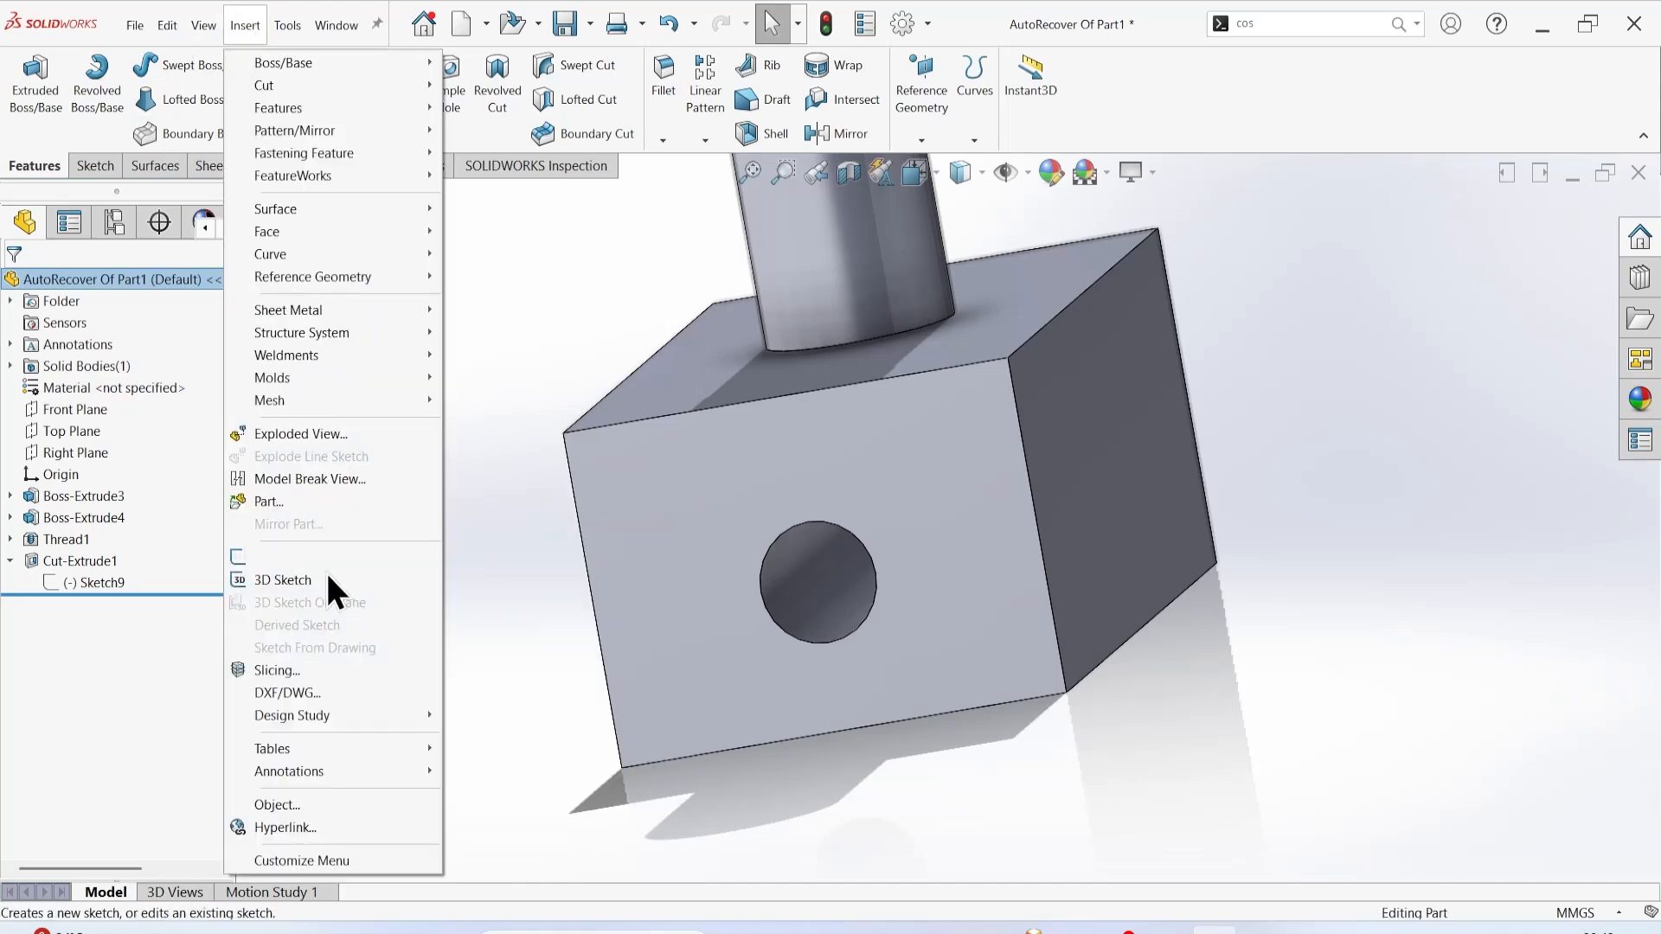
mouse_move(330, 770)
left_click(490, 683)
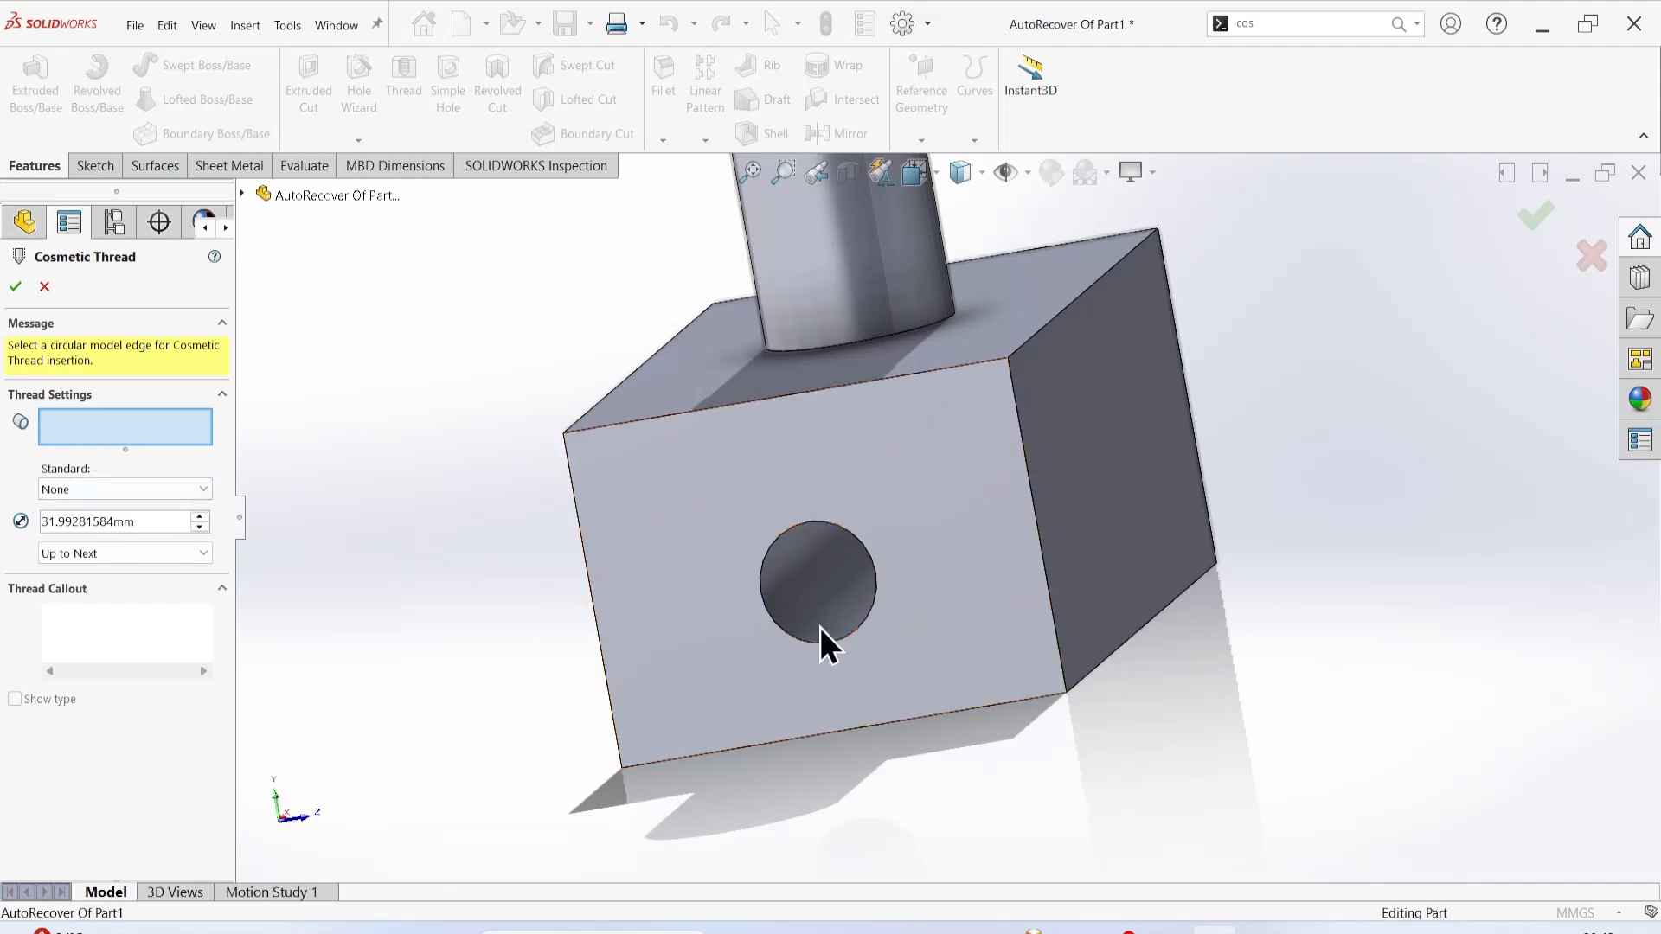
left_click(787, 635)
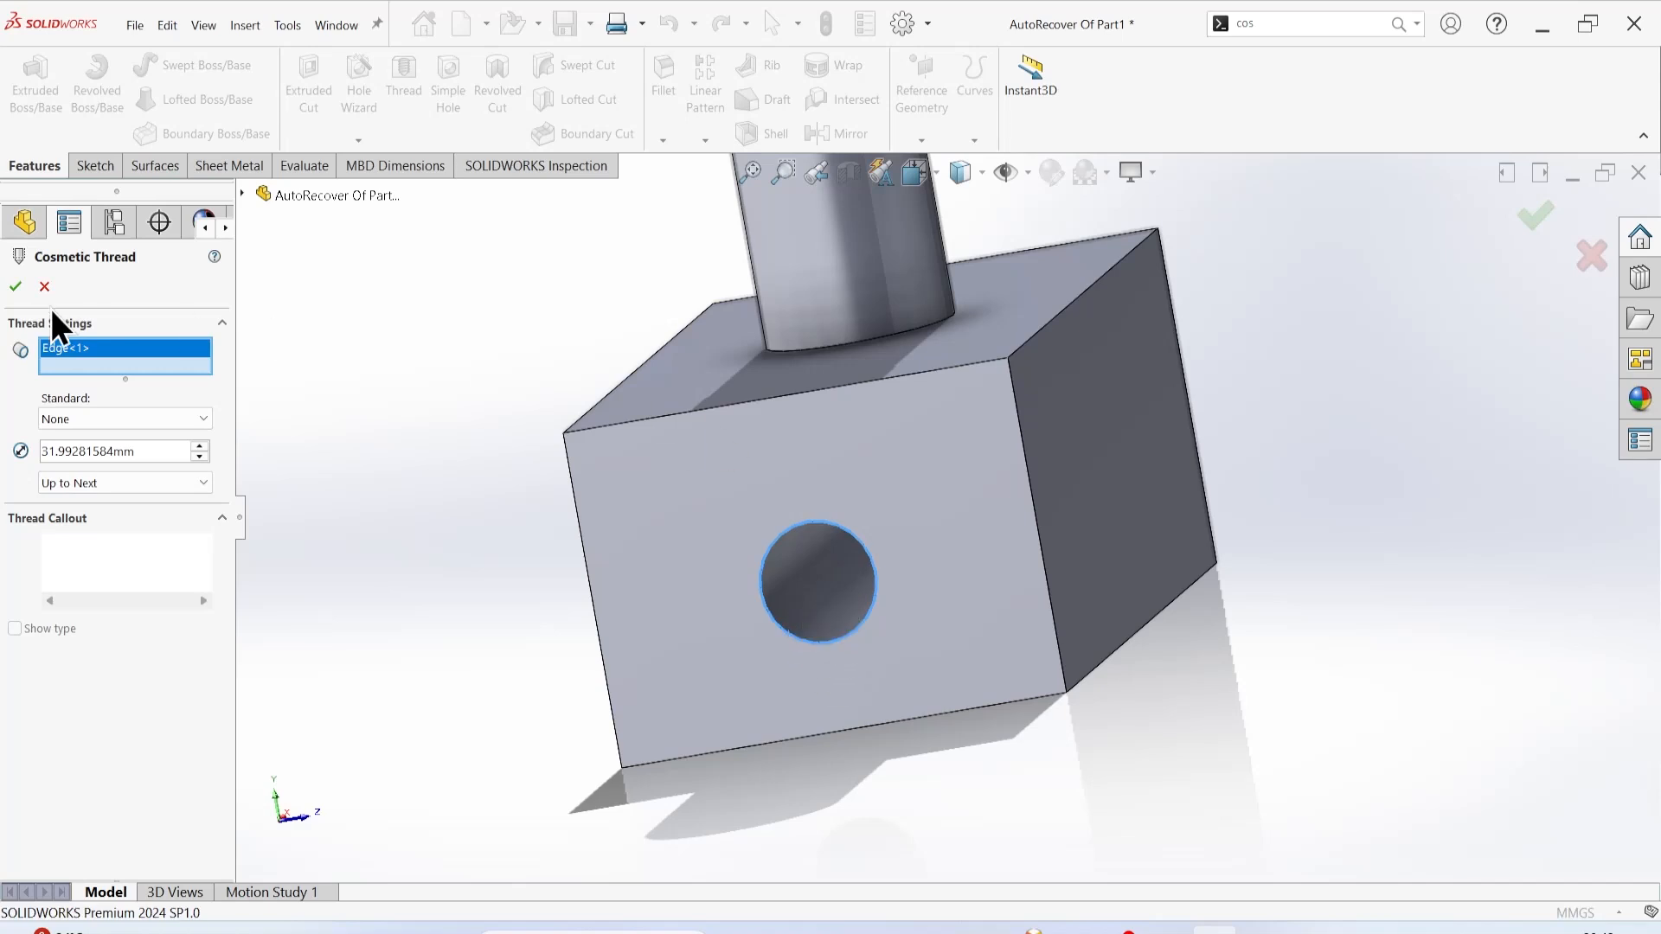
left_click(96, 422)
left_click(97, 422)
left_click(96, 421)
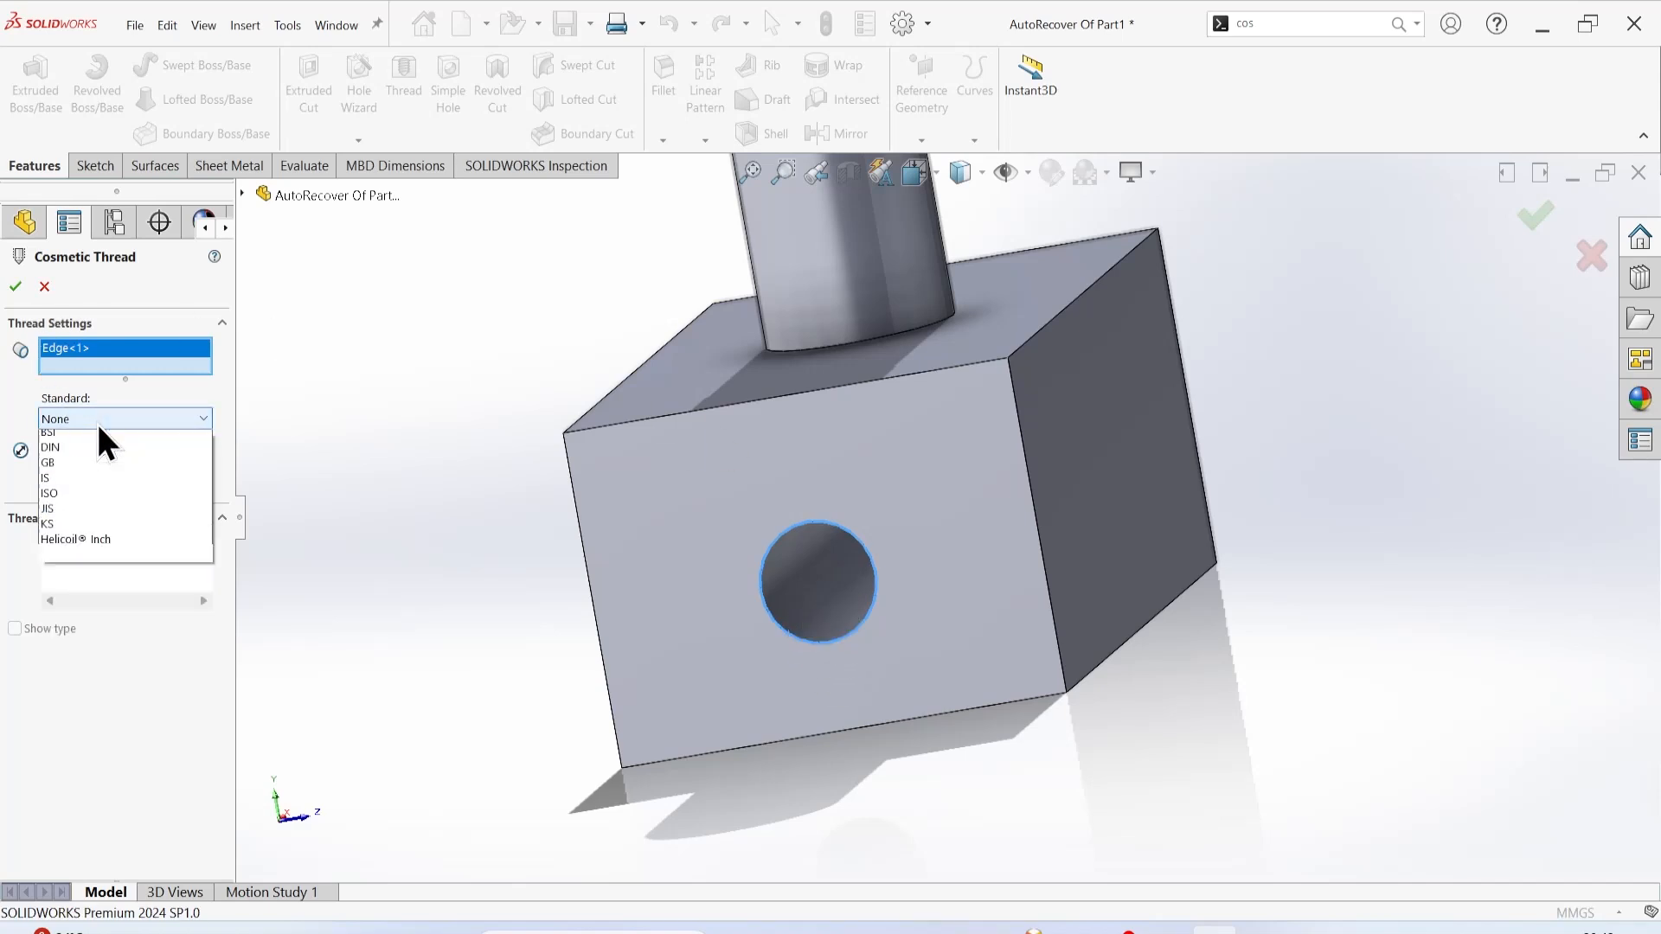
left_click(96, 420)
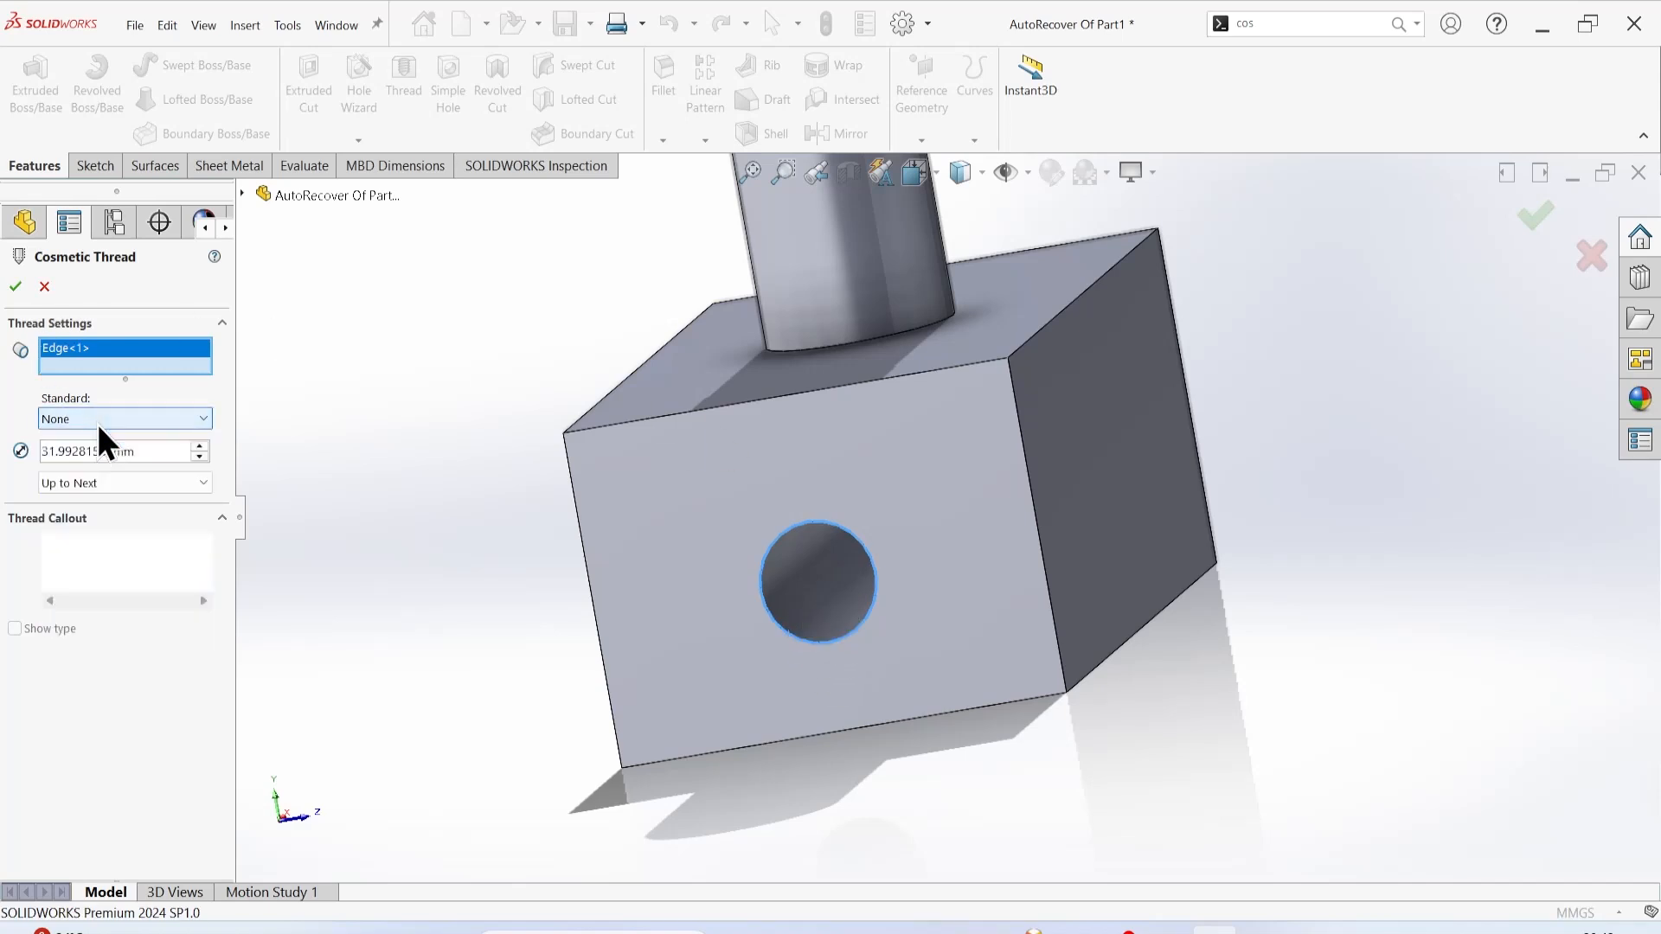
left_click(15, 285)
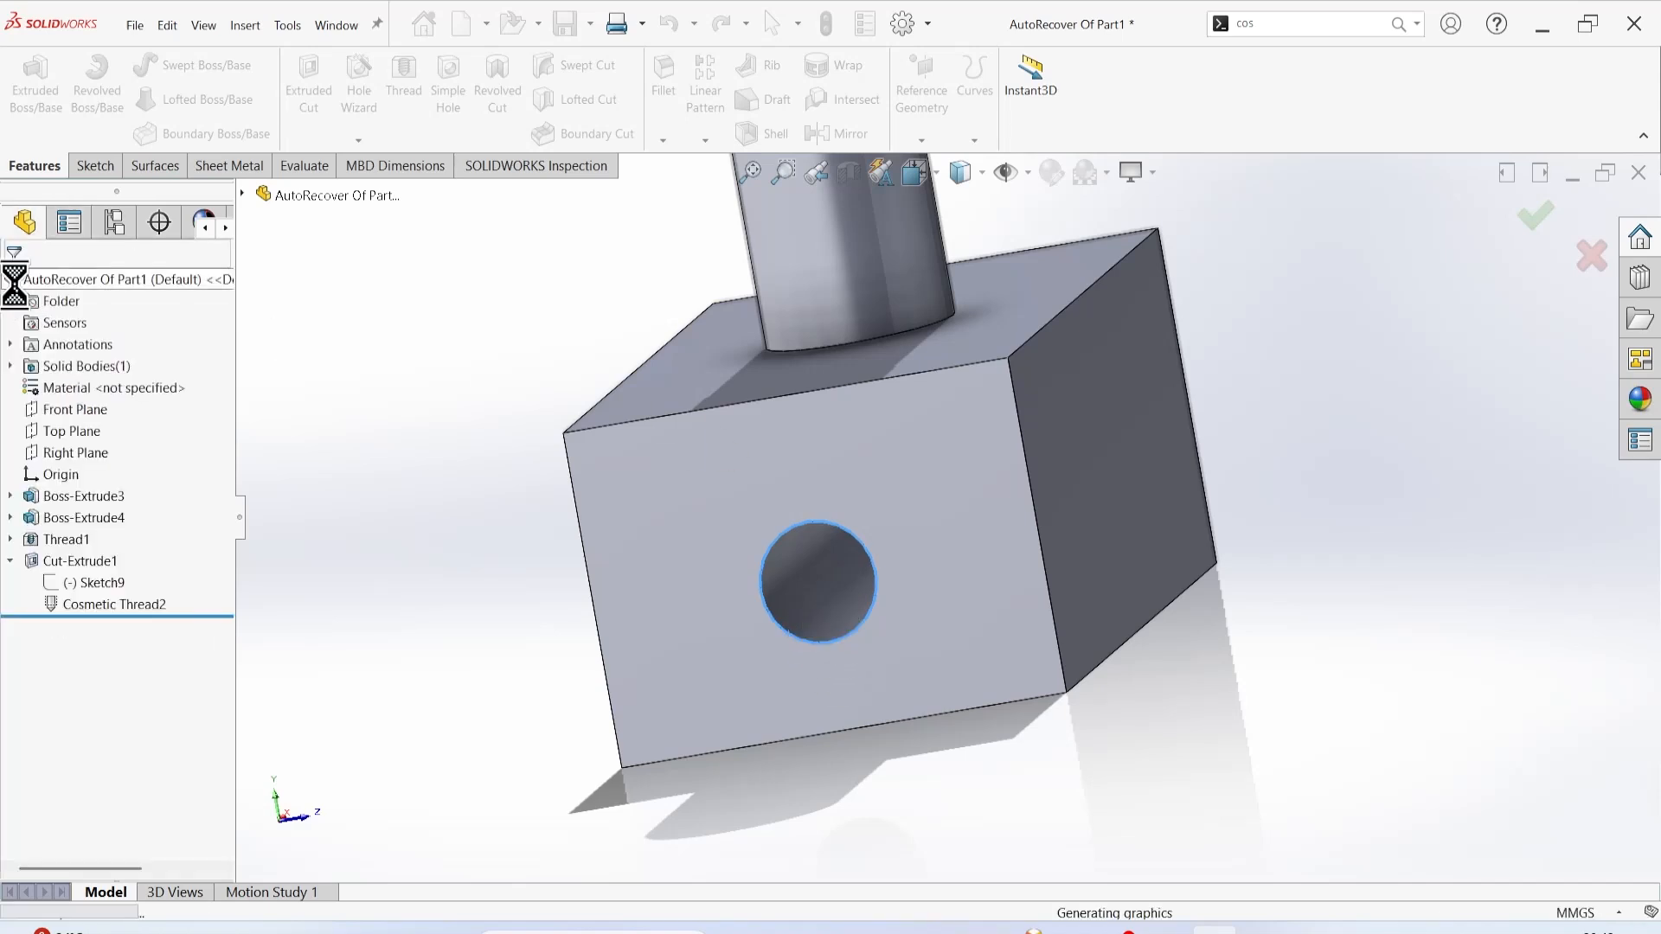
Enable Shaded cosmetic threads in the Detailing settings of the document properties.
left_click(138, 606)
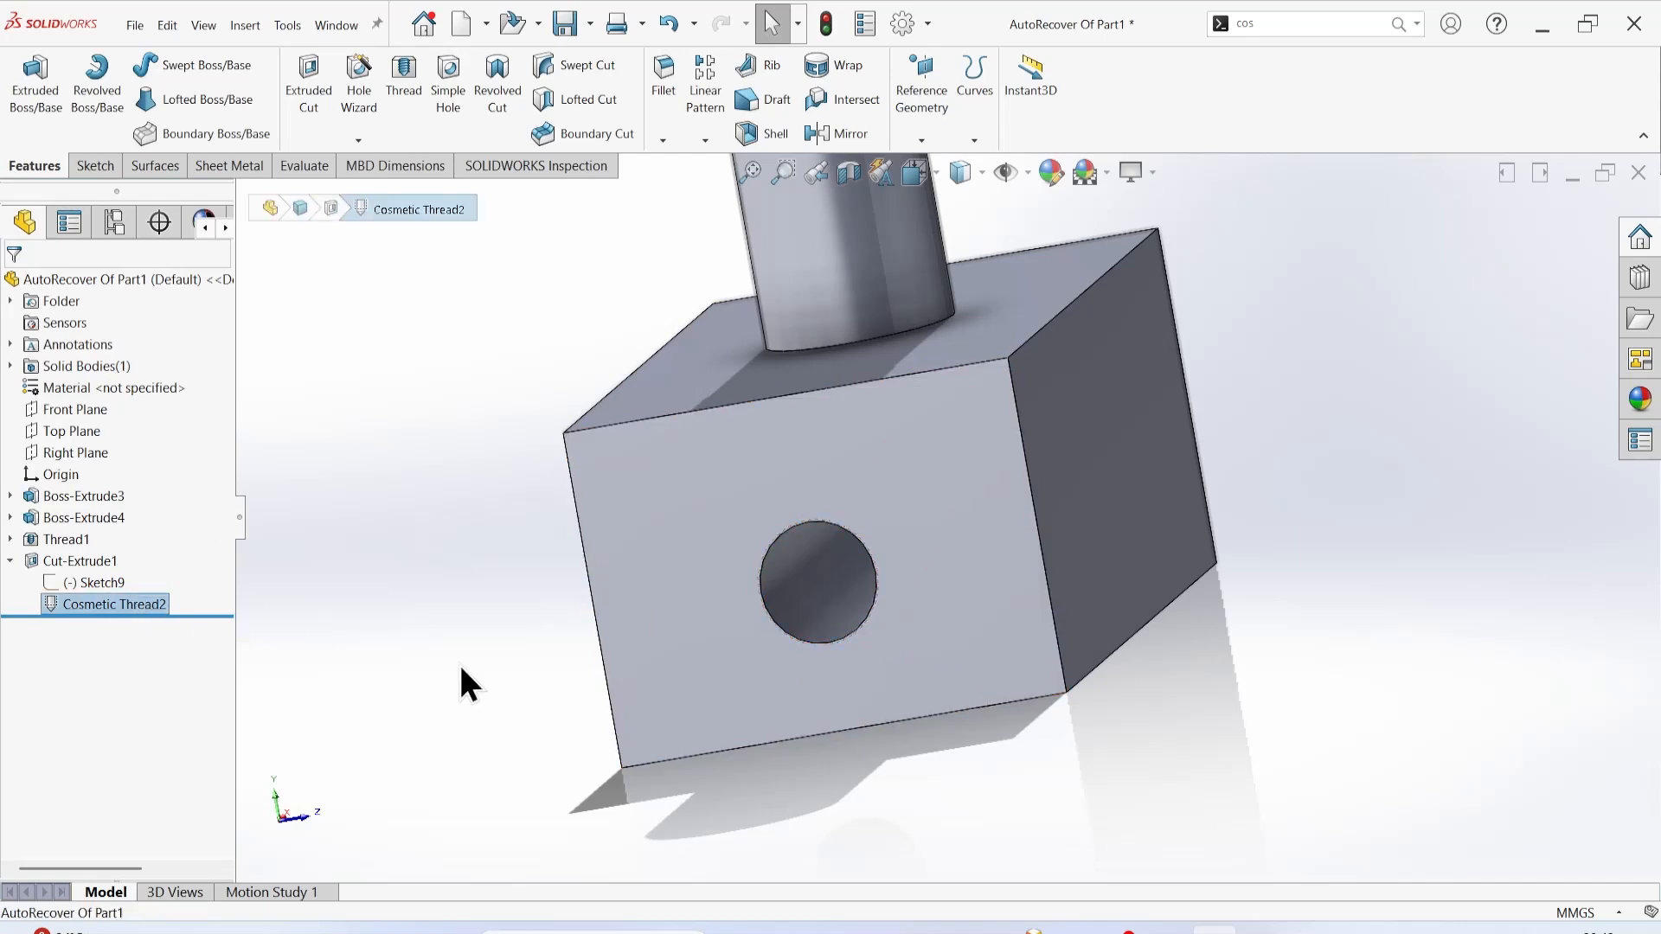
scroll(802, 598, "up", 3)
scroll(910, 532, "down", 10)
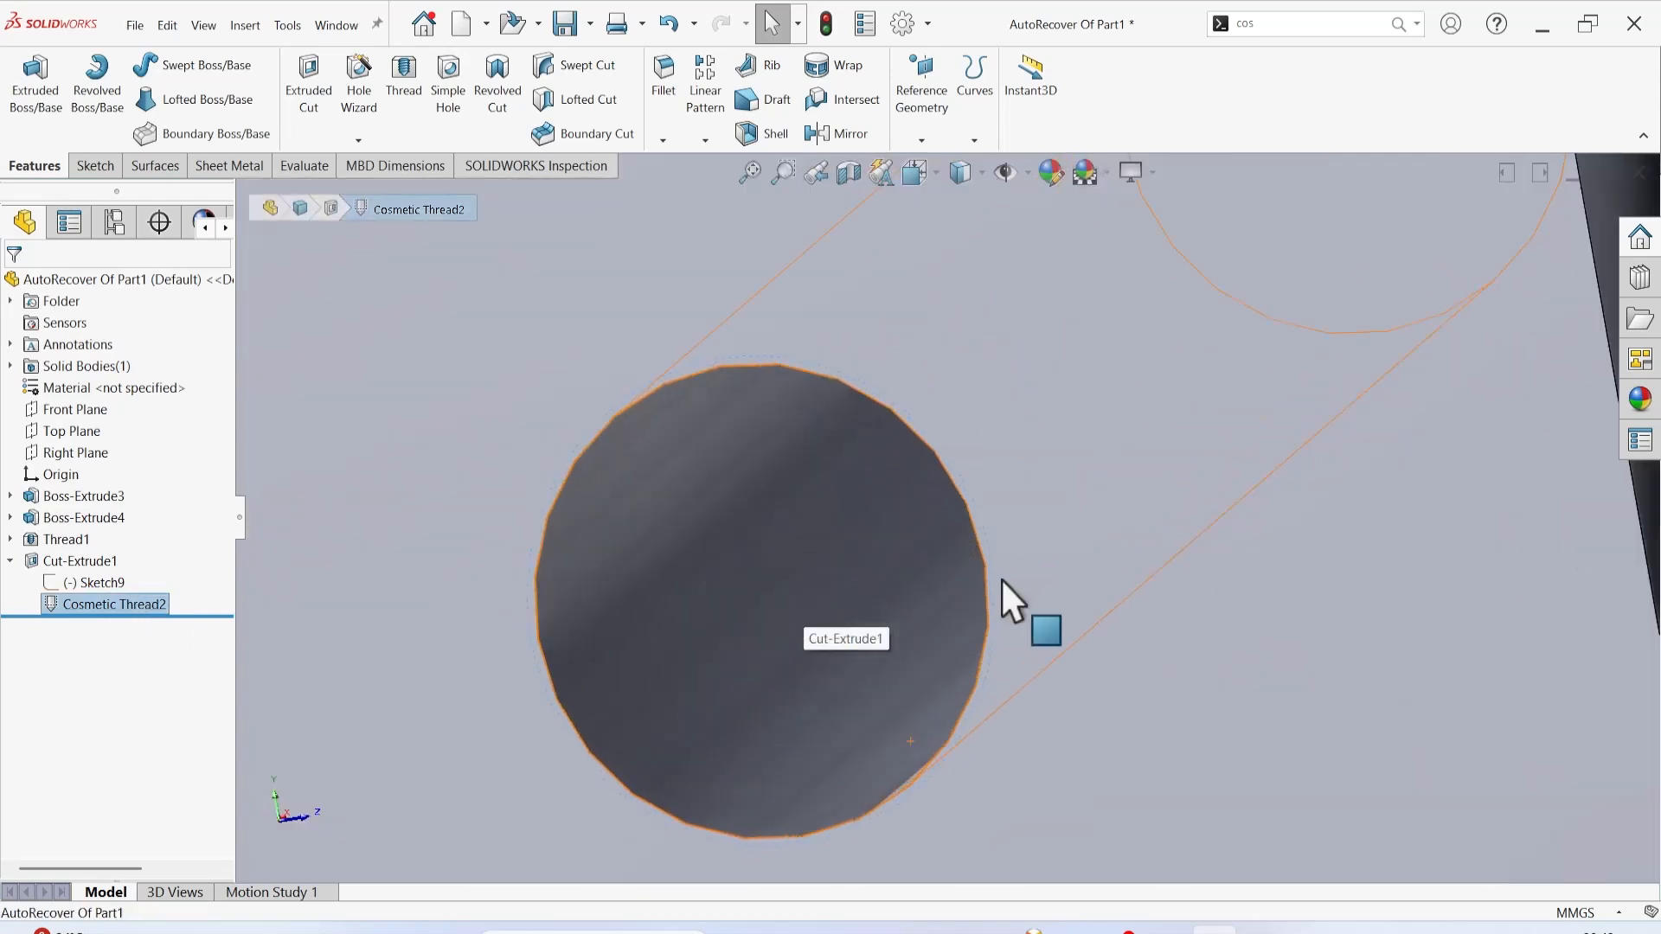
middle_click_drag(1002, 579, 1064, 589)
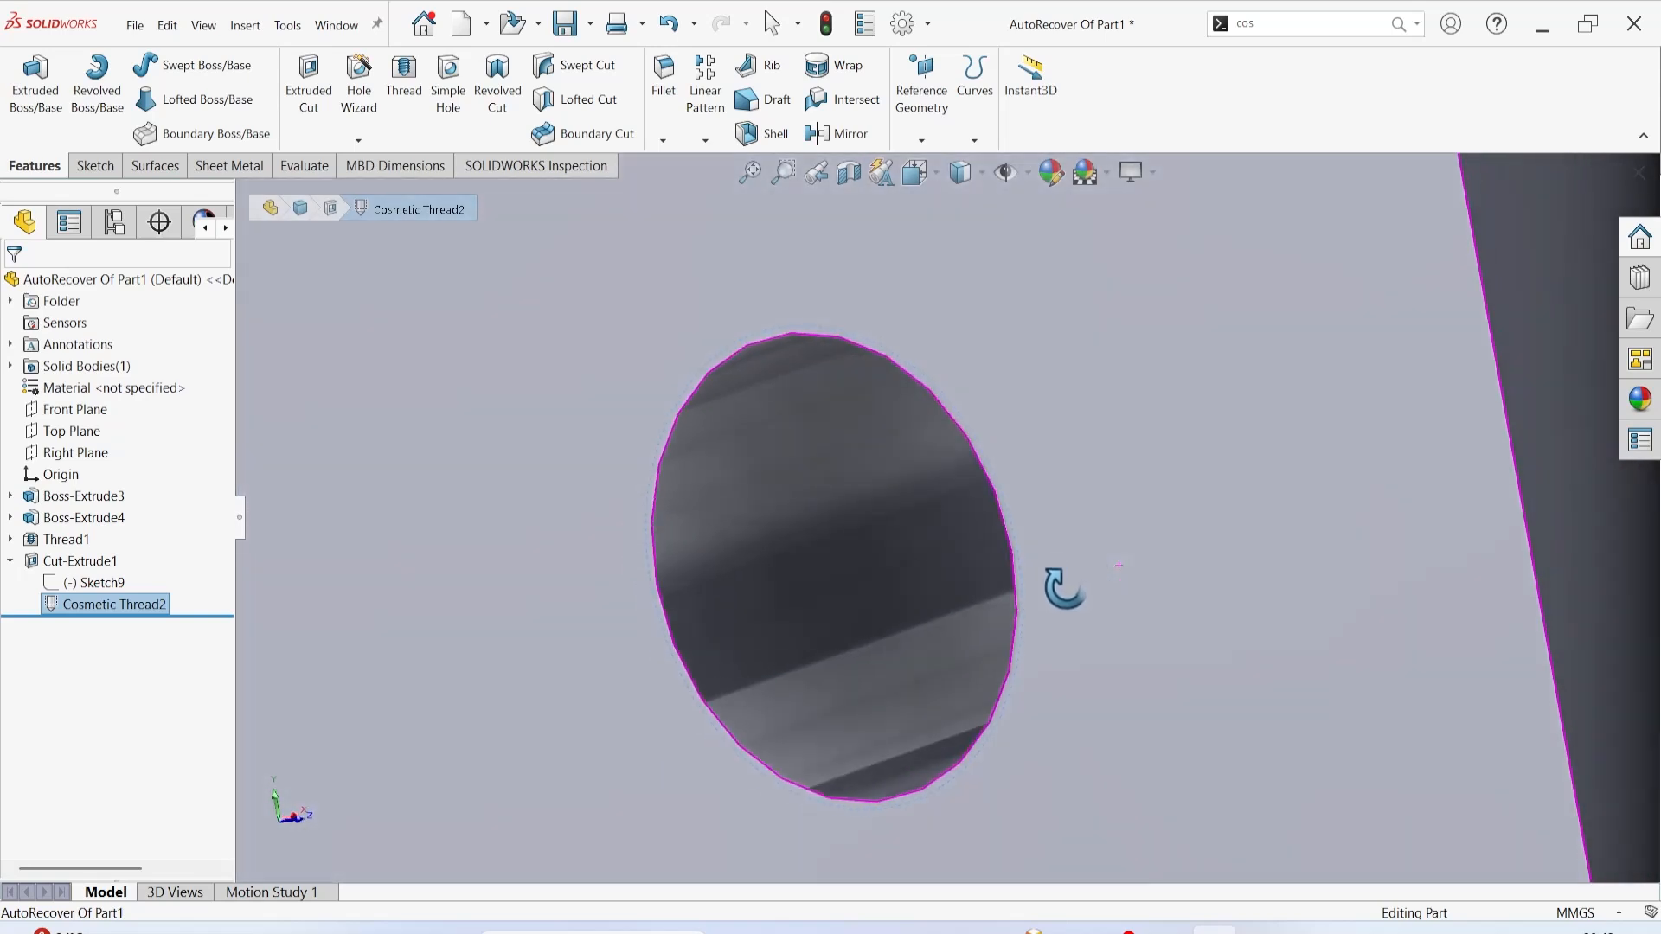
scroll(1006, 597, "up", 5)
scroll(693, 552, "down", 1)
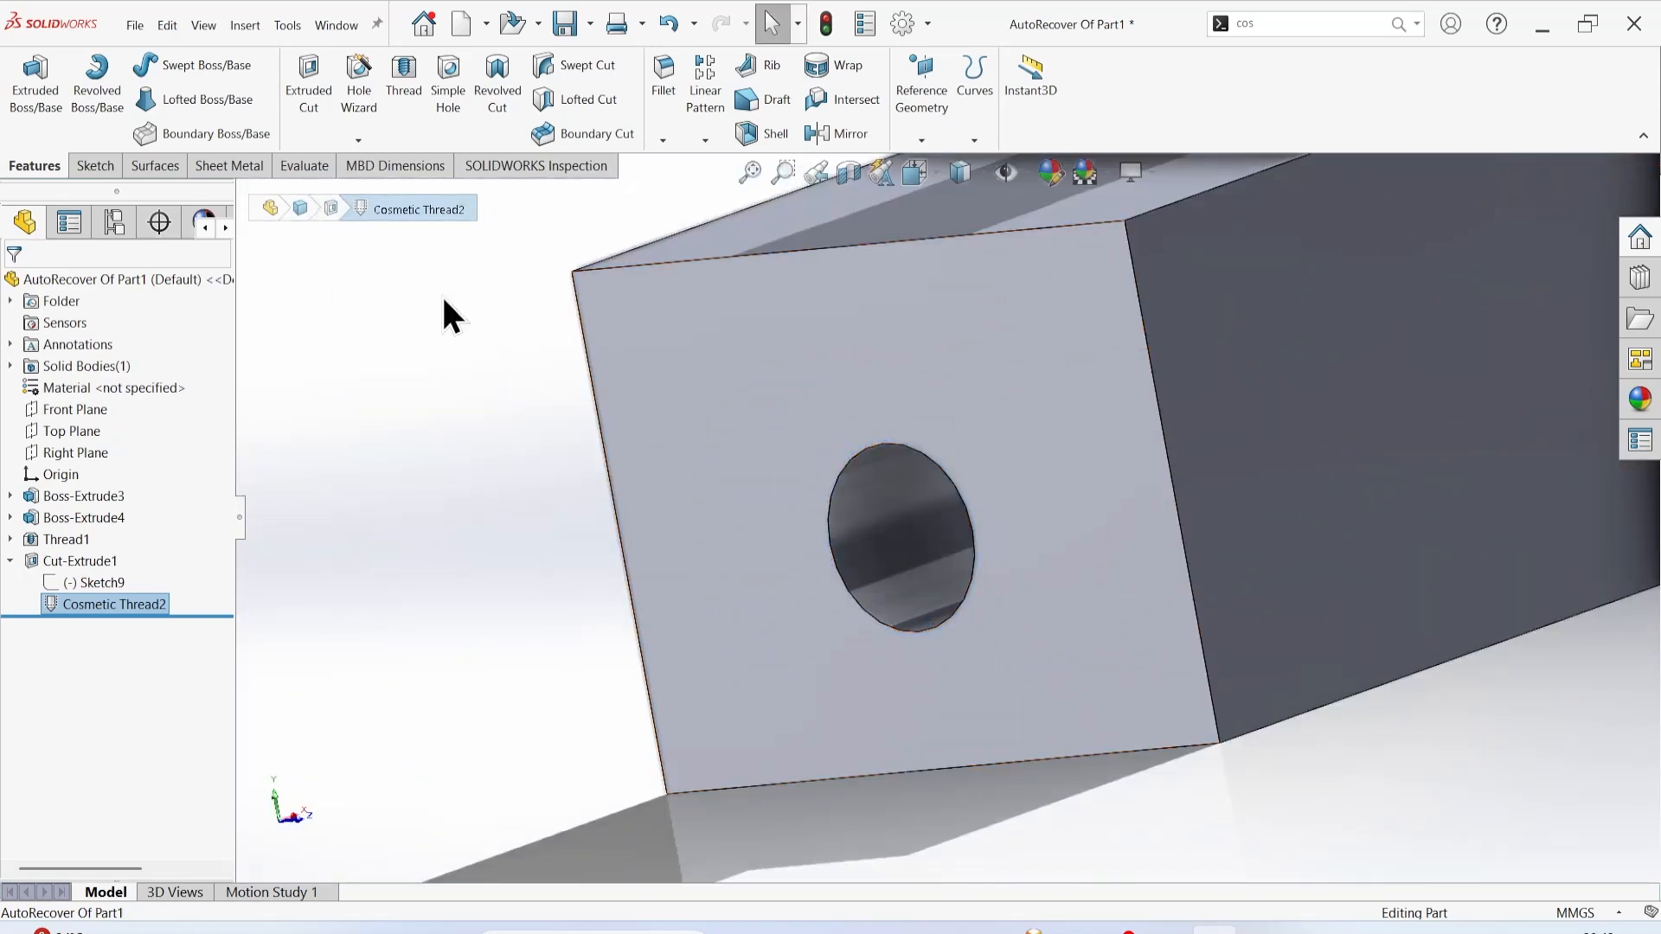
left_click(926, 23)
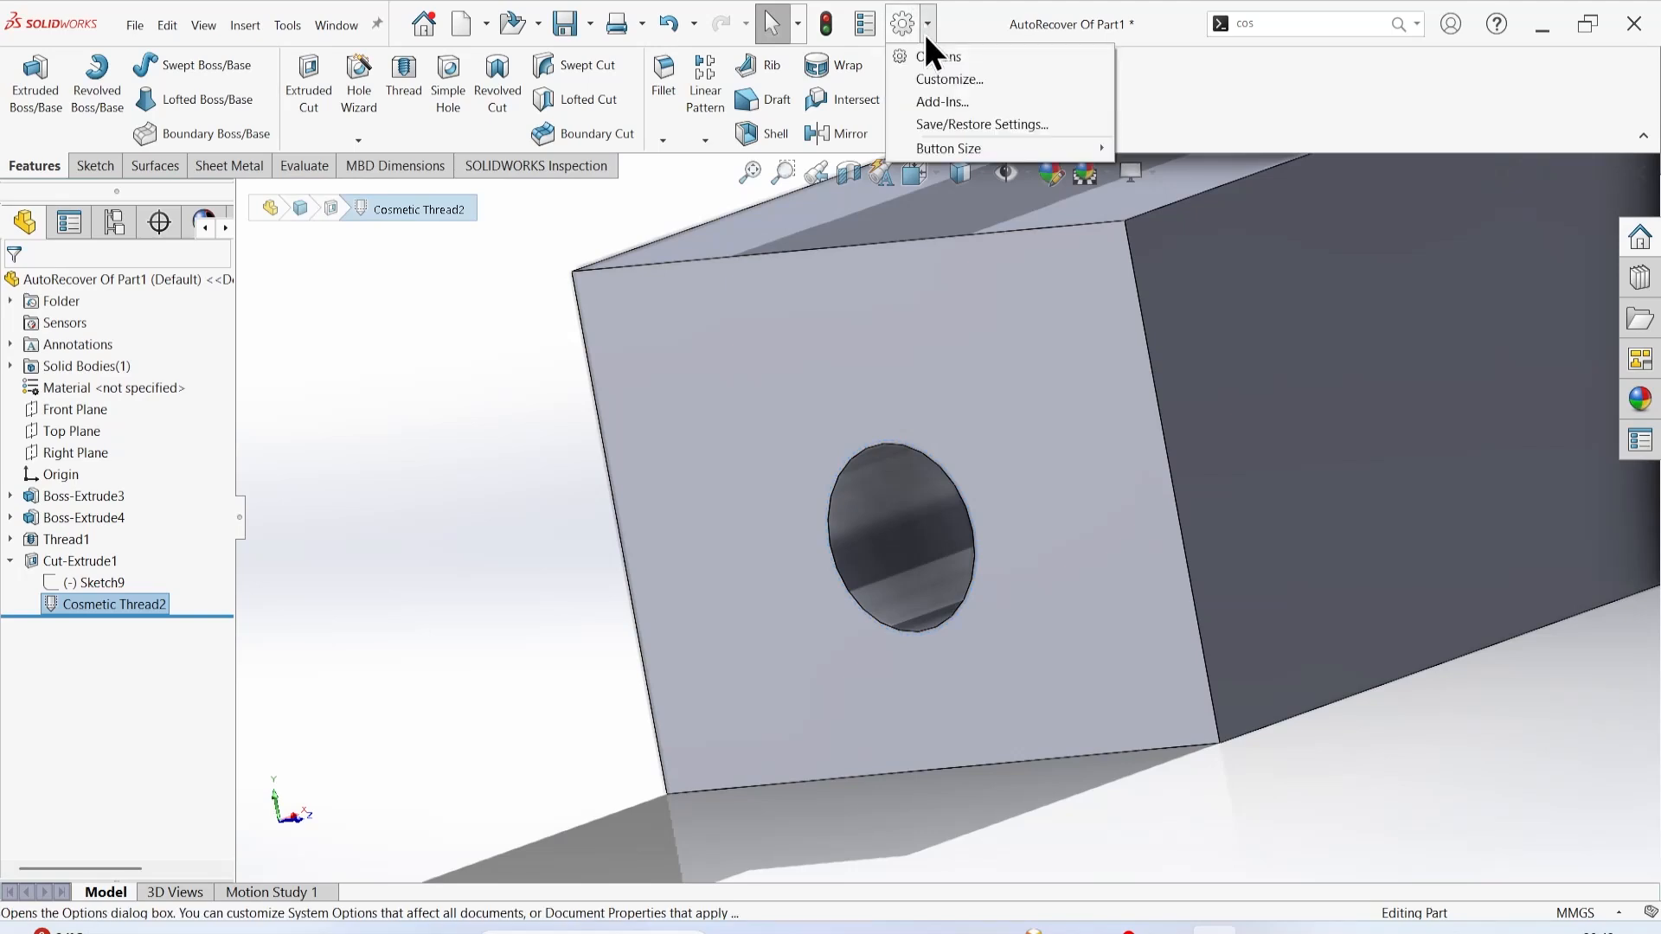
left_click(951, 55)
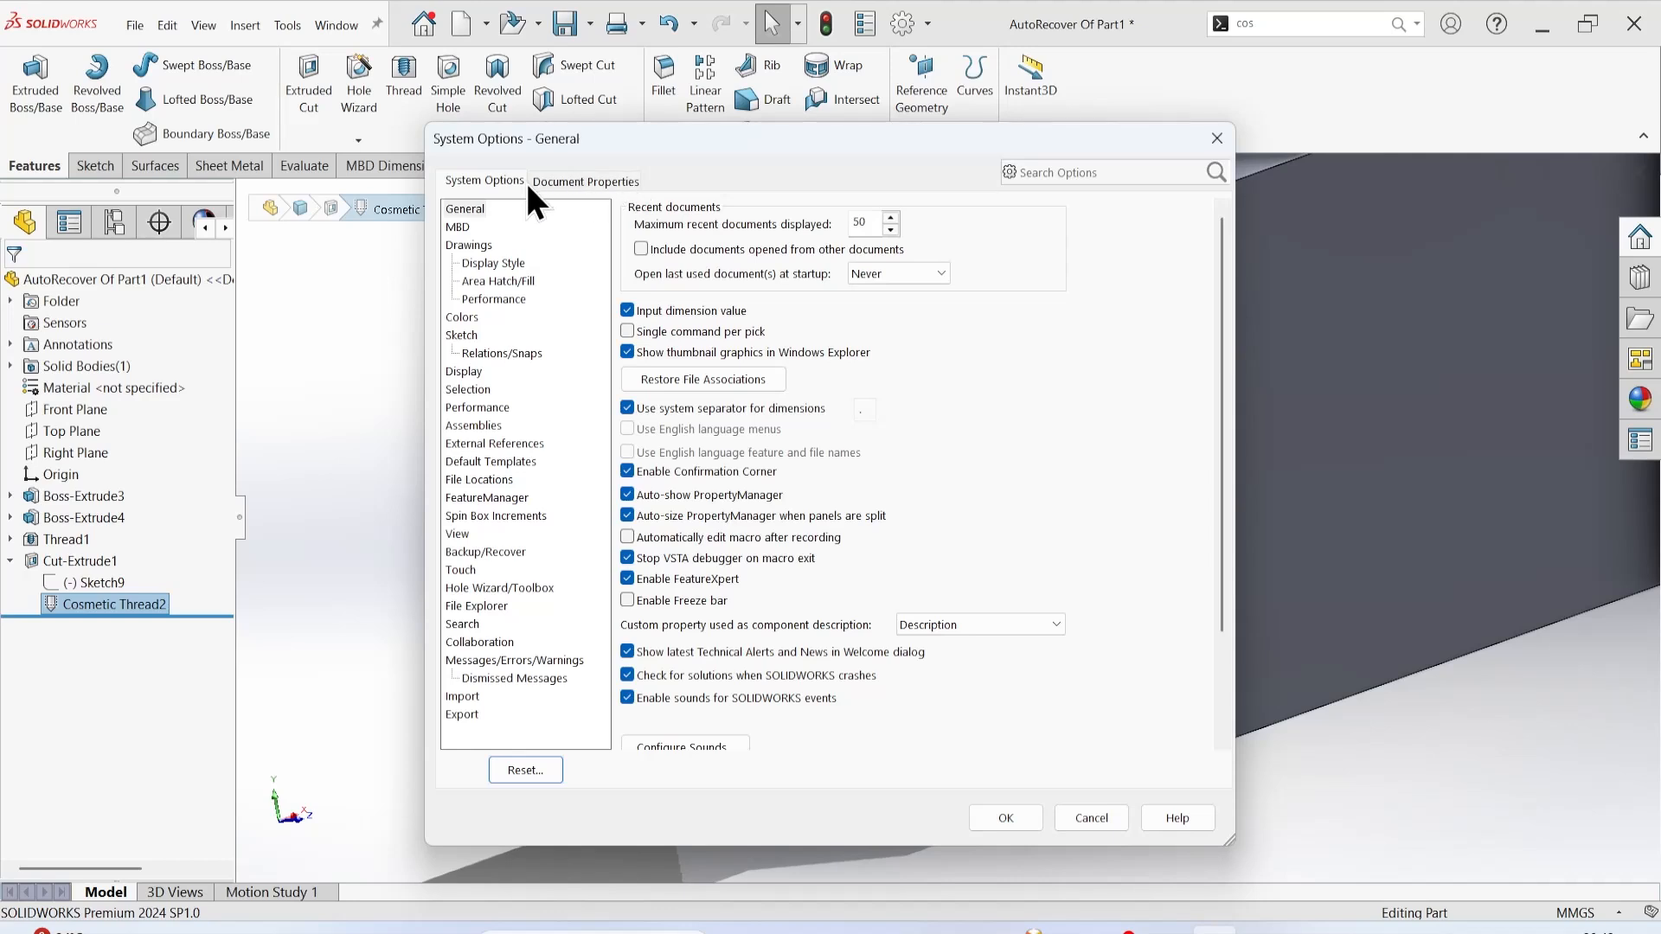
left_click(597, 181)
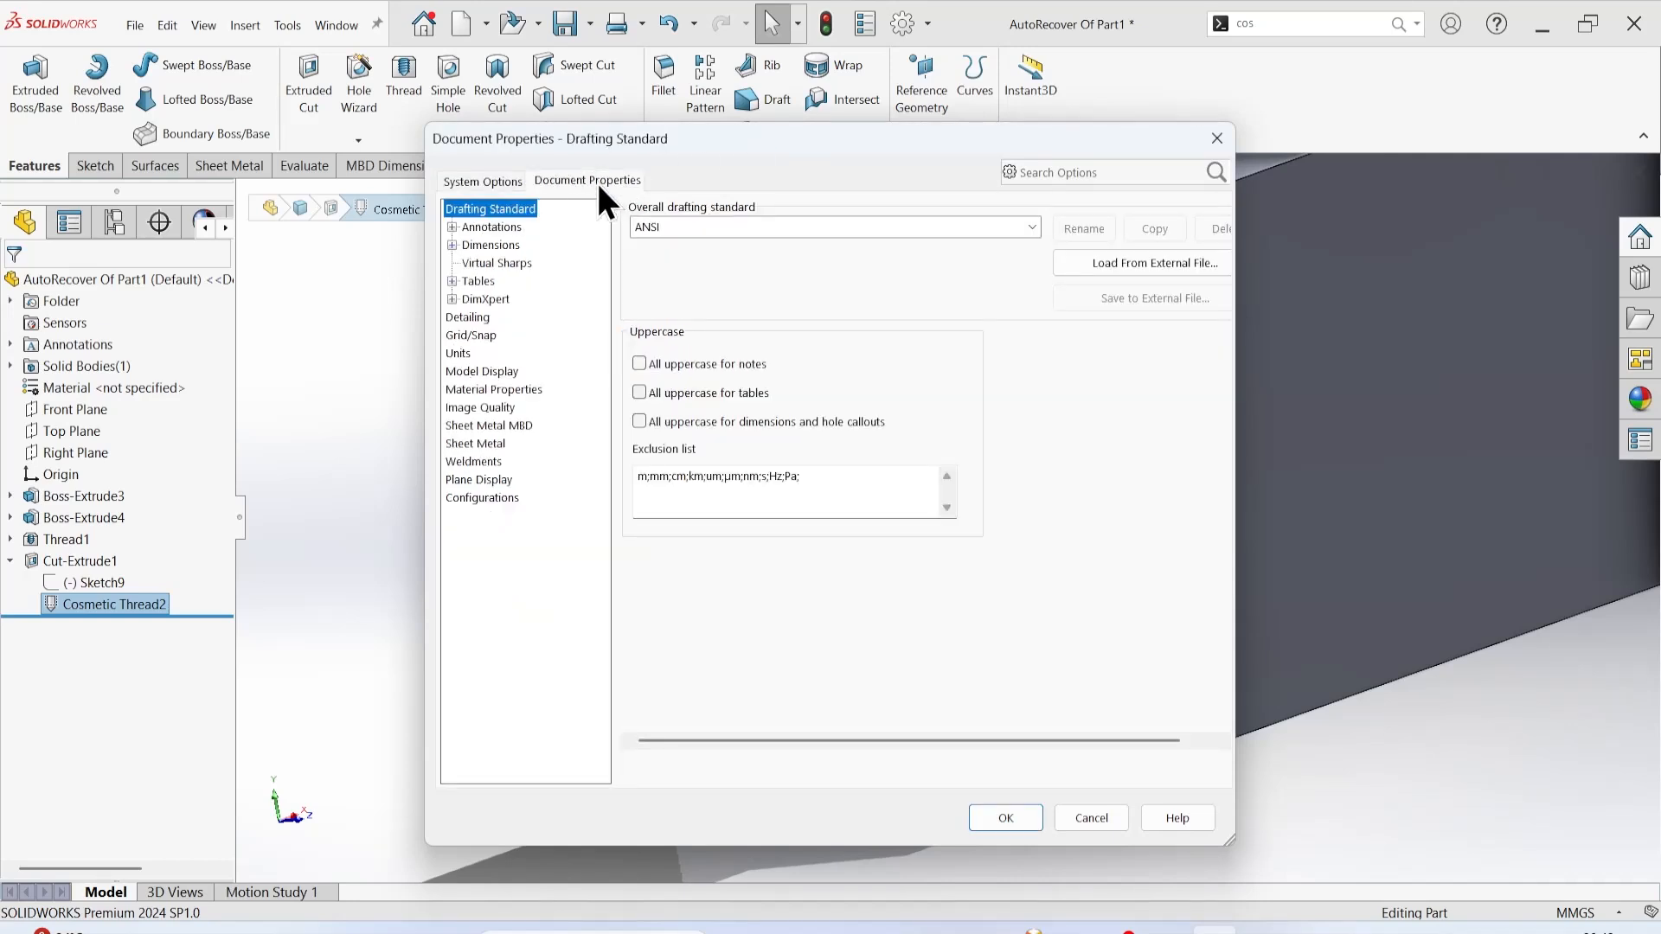
left_click(474, 319)
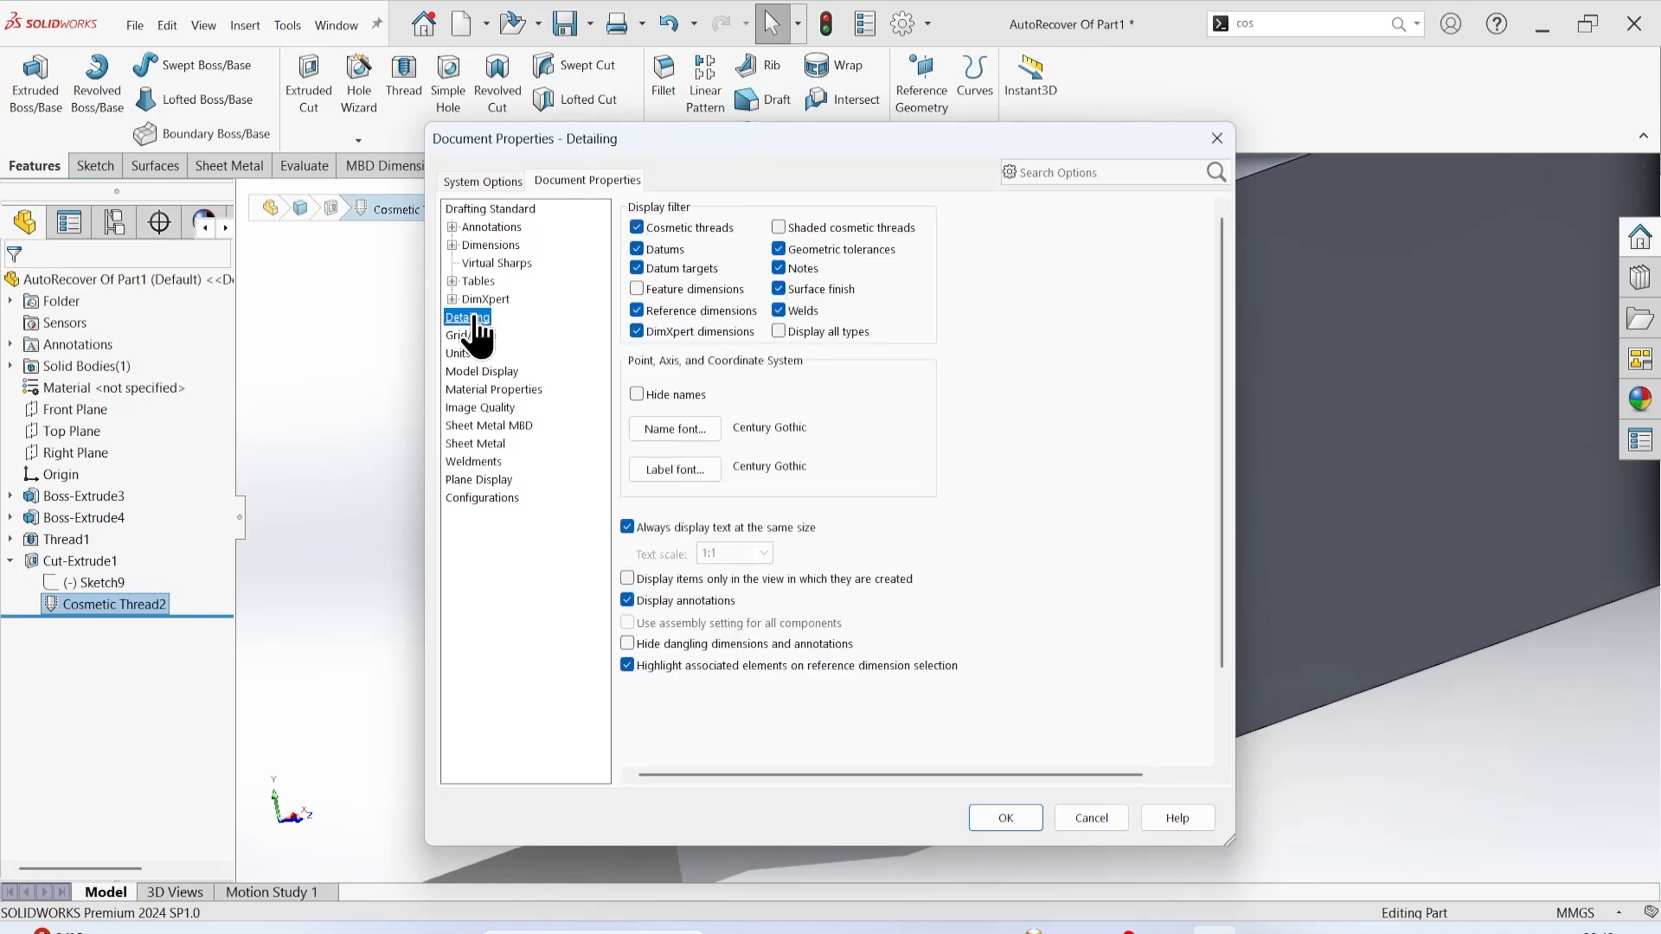
left_click(779, 226)
left_click(1020, 815)
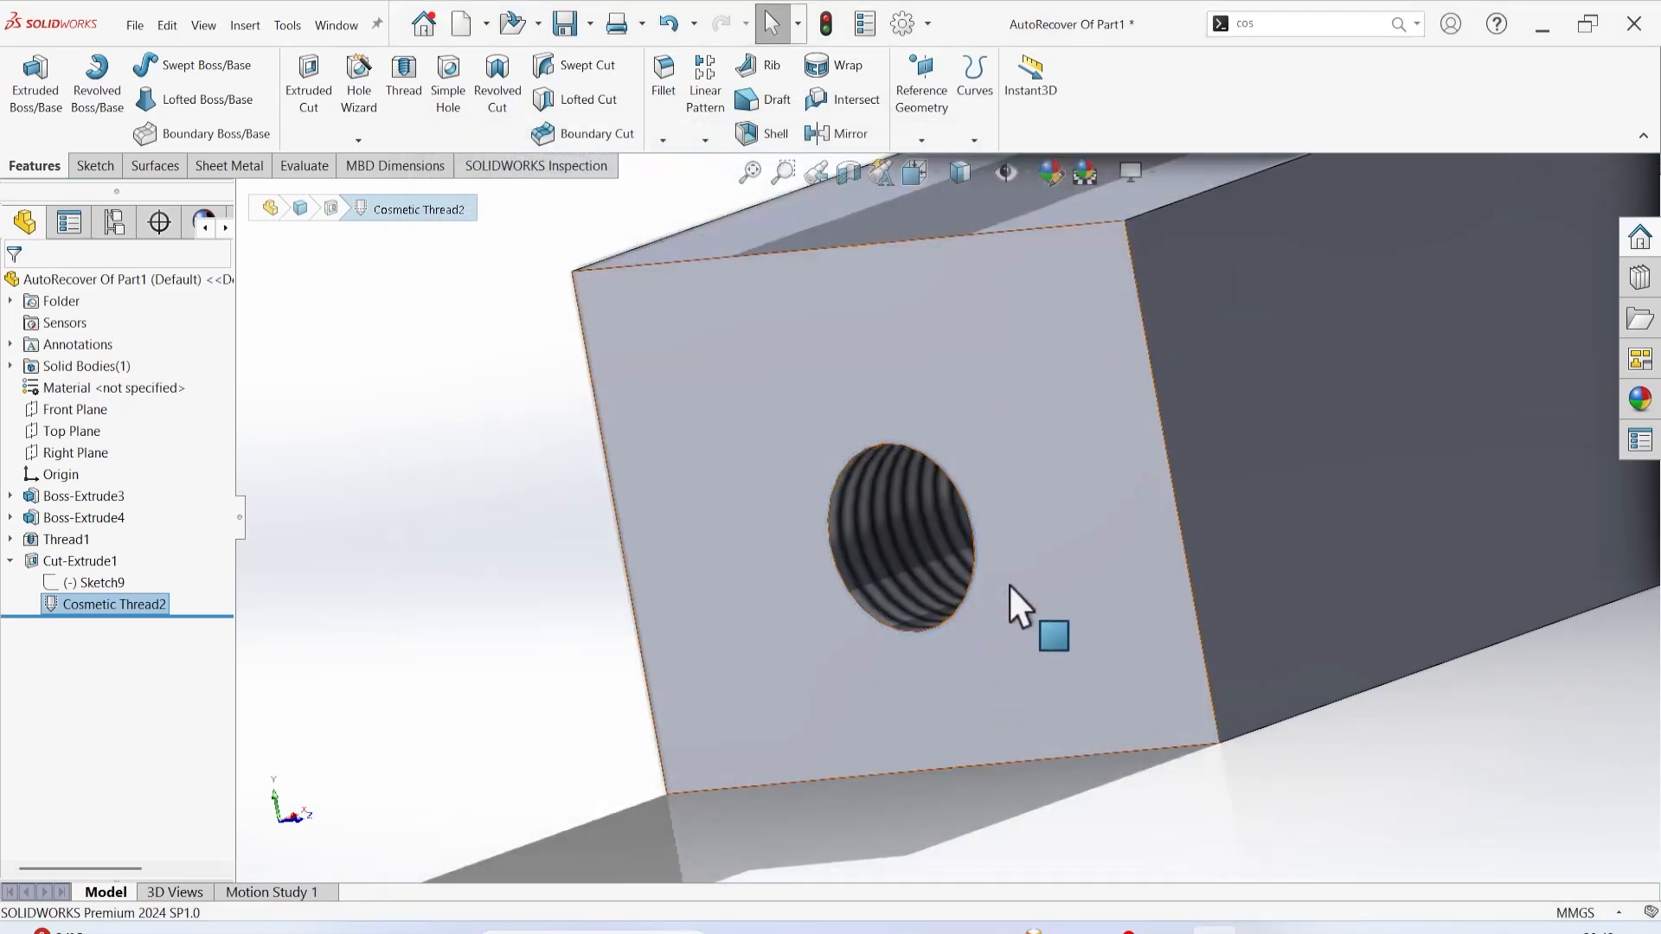
Examine the shaded cosmetic thread inside the side hole from several angles and distances.
middle_click_drag(1027, 578, 877, 547)
left_click(897, 578)
scroll(1089, 550, "up", 1)
middle_click(1090, 550)
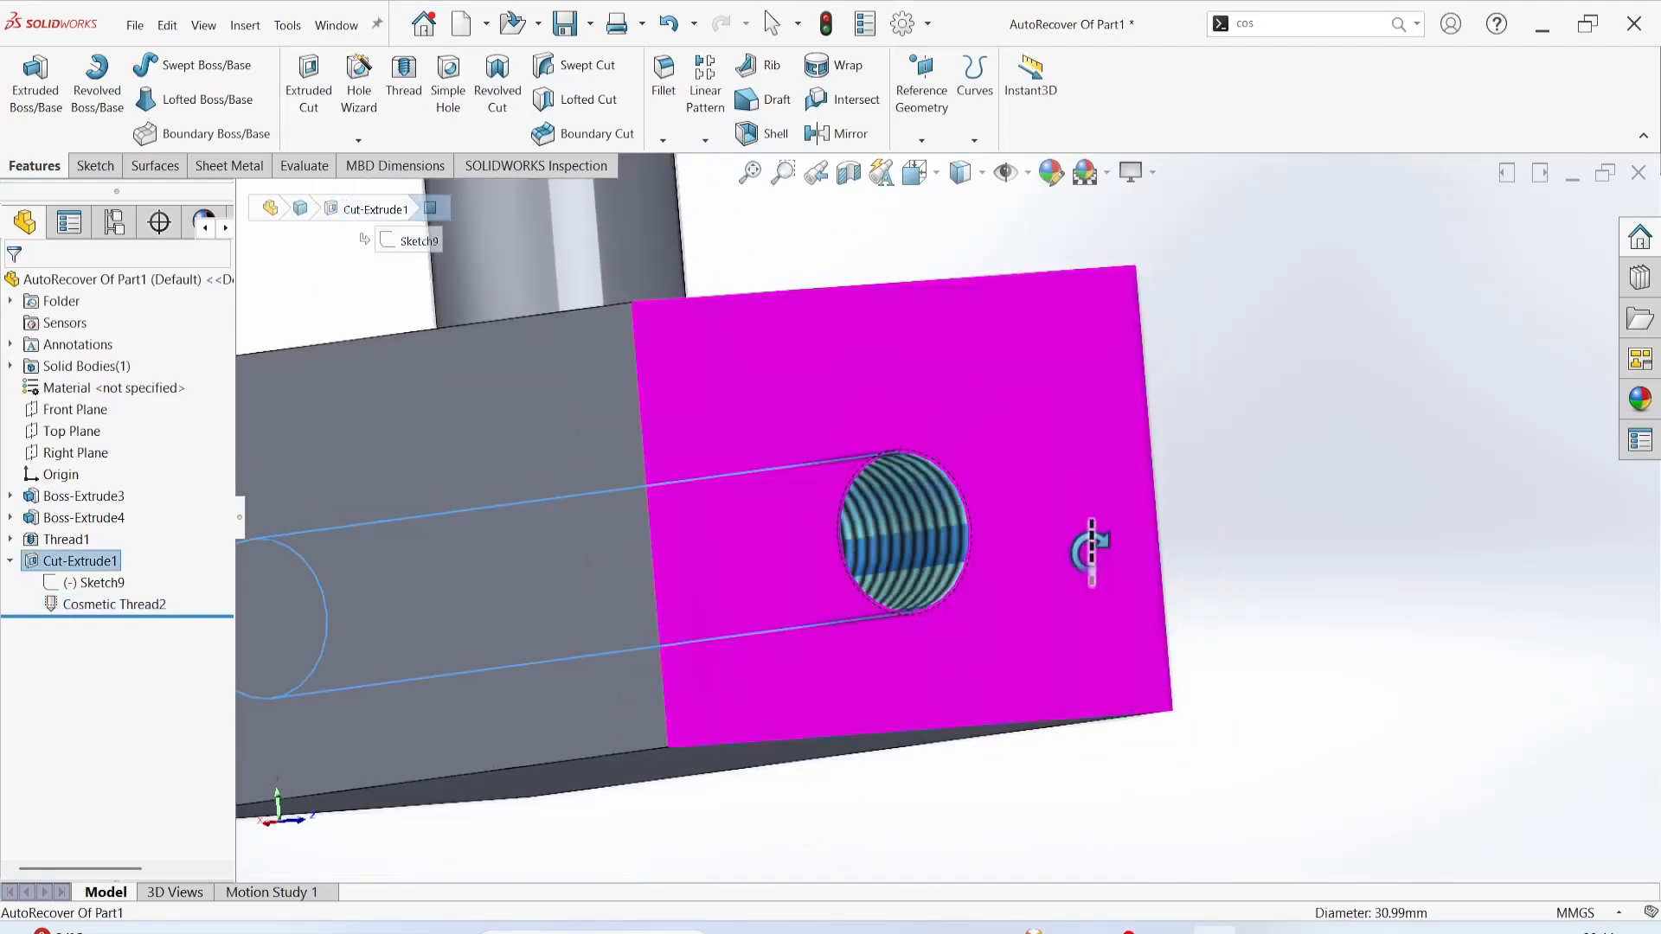
left_click(1259, 481)
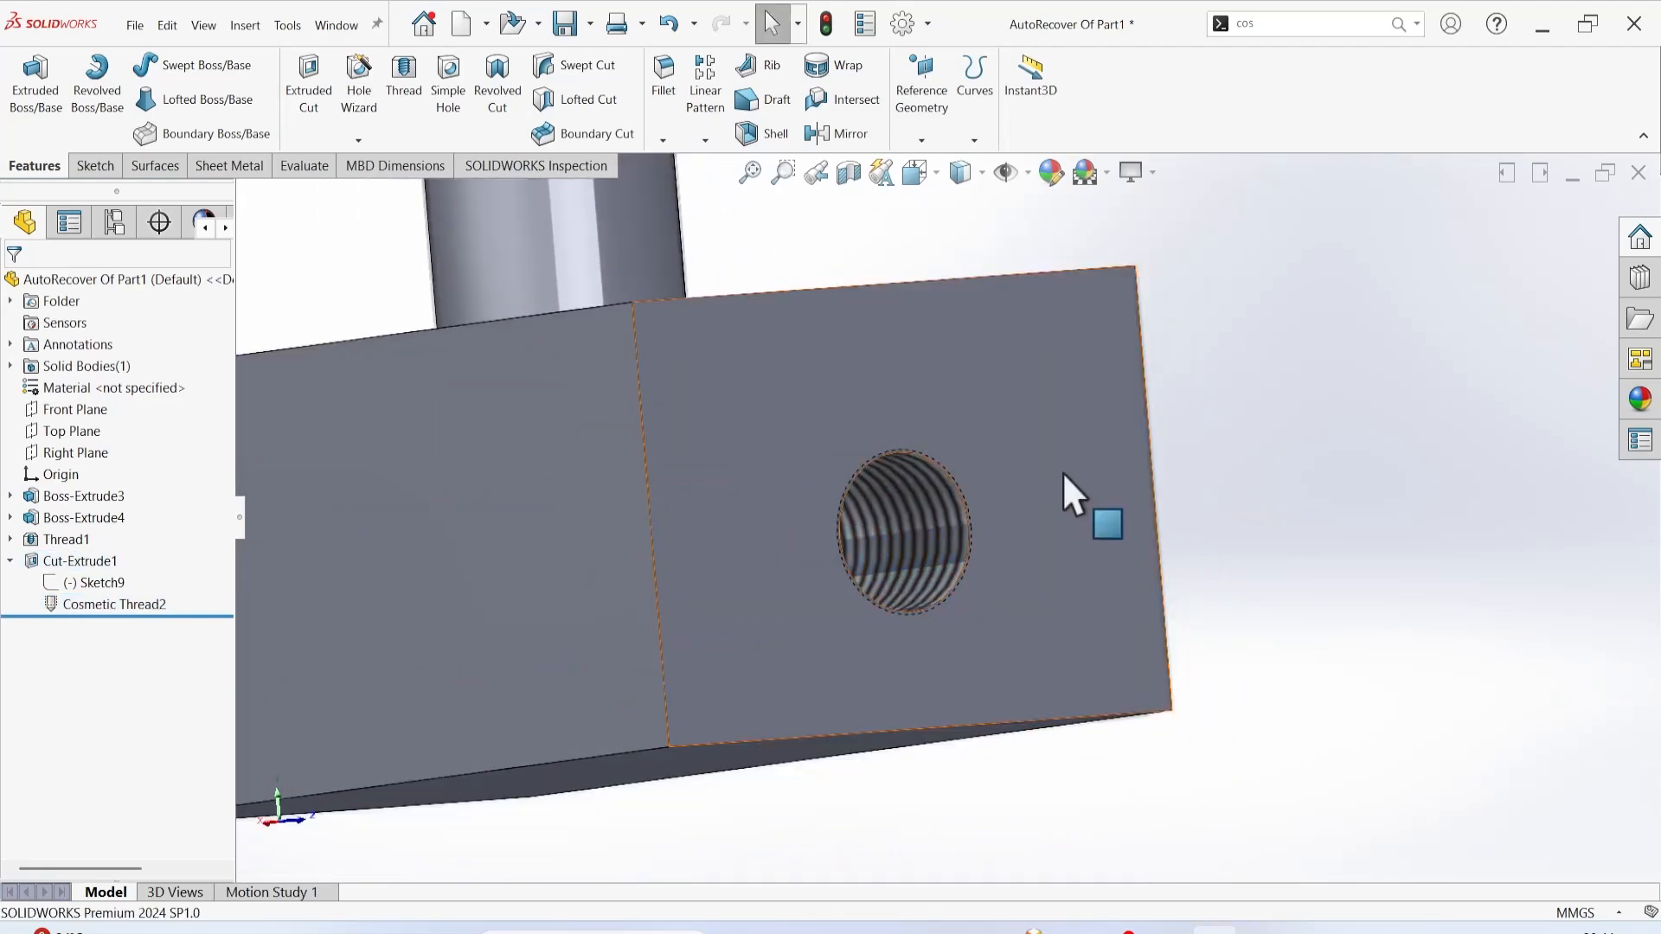
middle_click_drag(1062, 472, 967, 510)
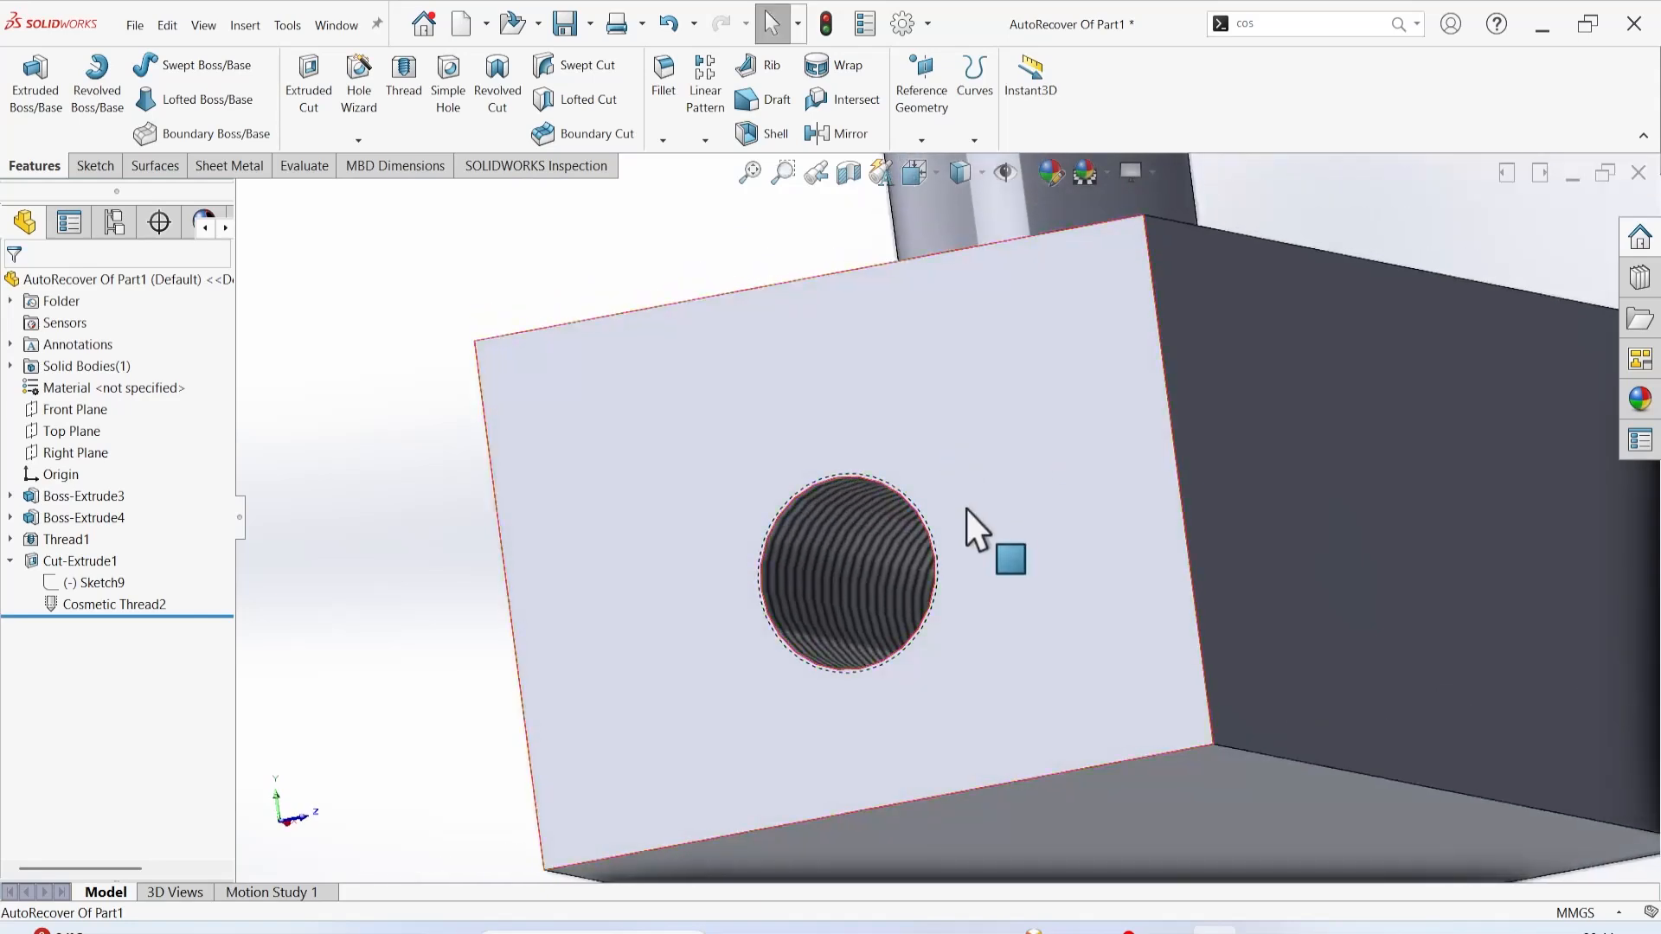
scroll(967, 543, "up", 5)
scroll(960, 526, "up", 1)
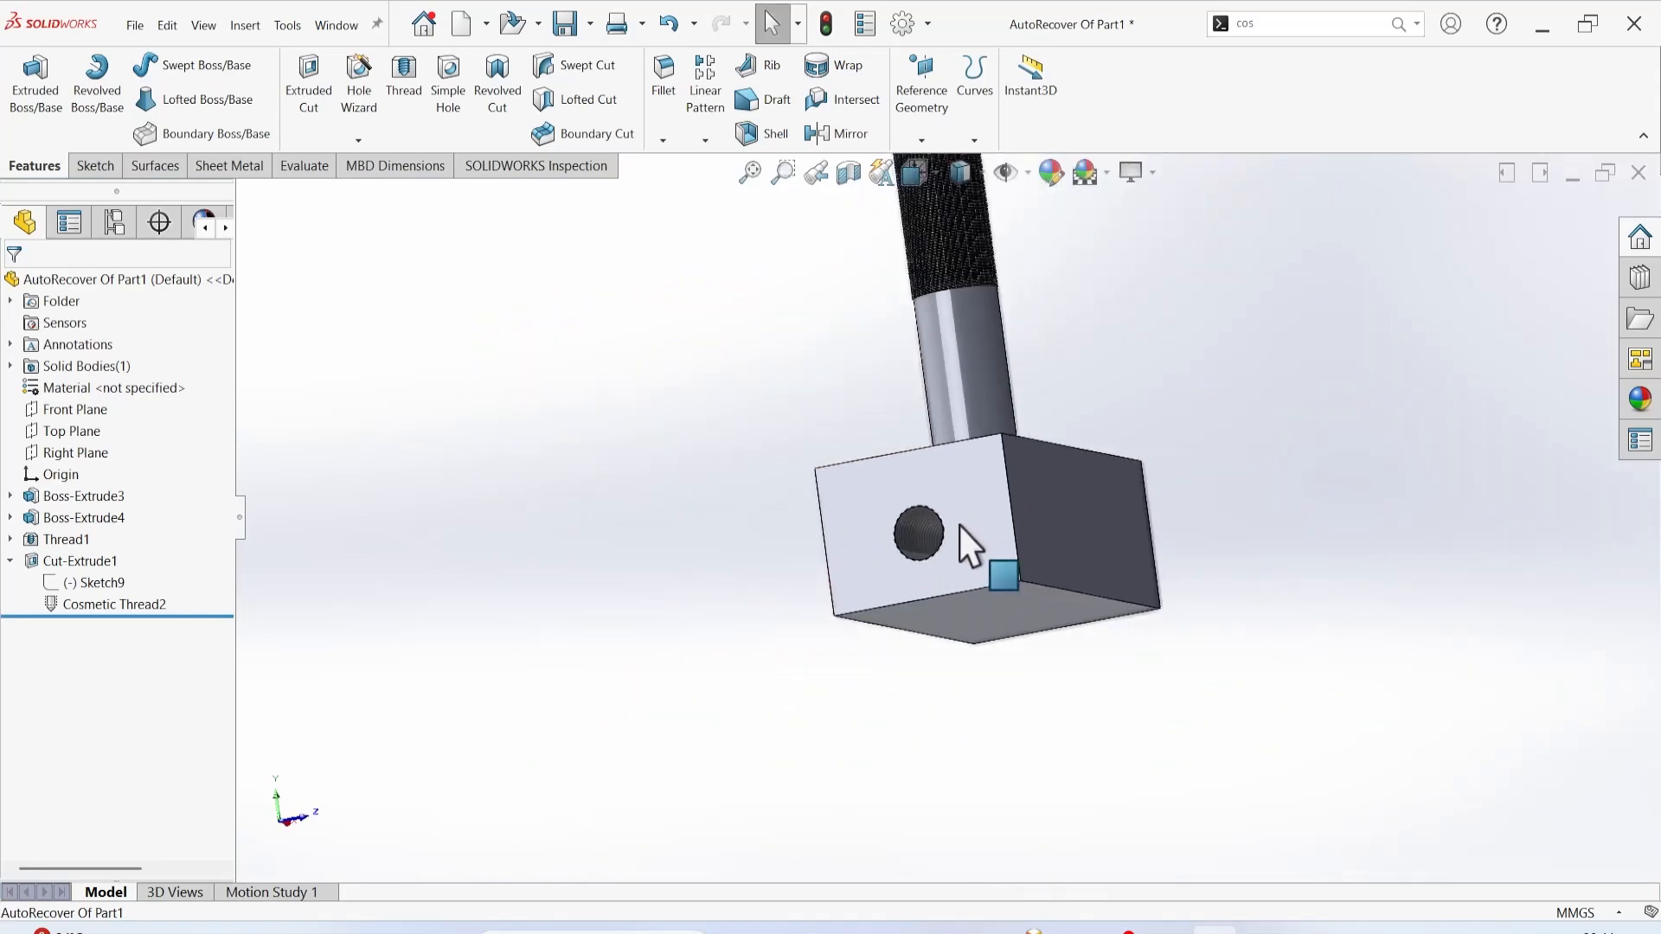
scroll(972, 531, "down", 8)
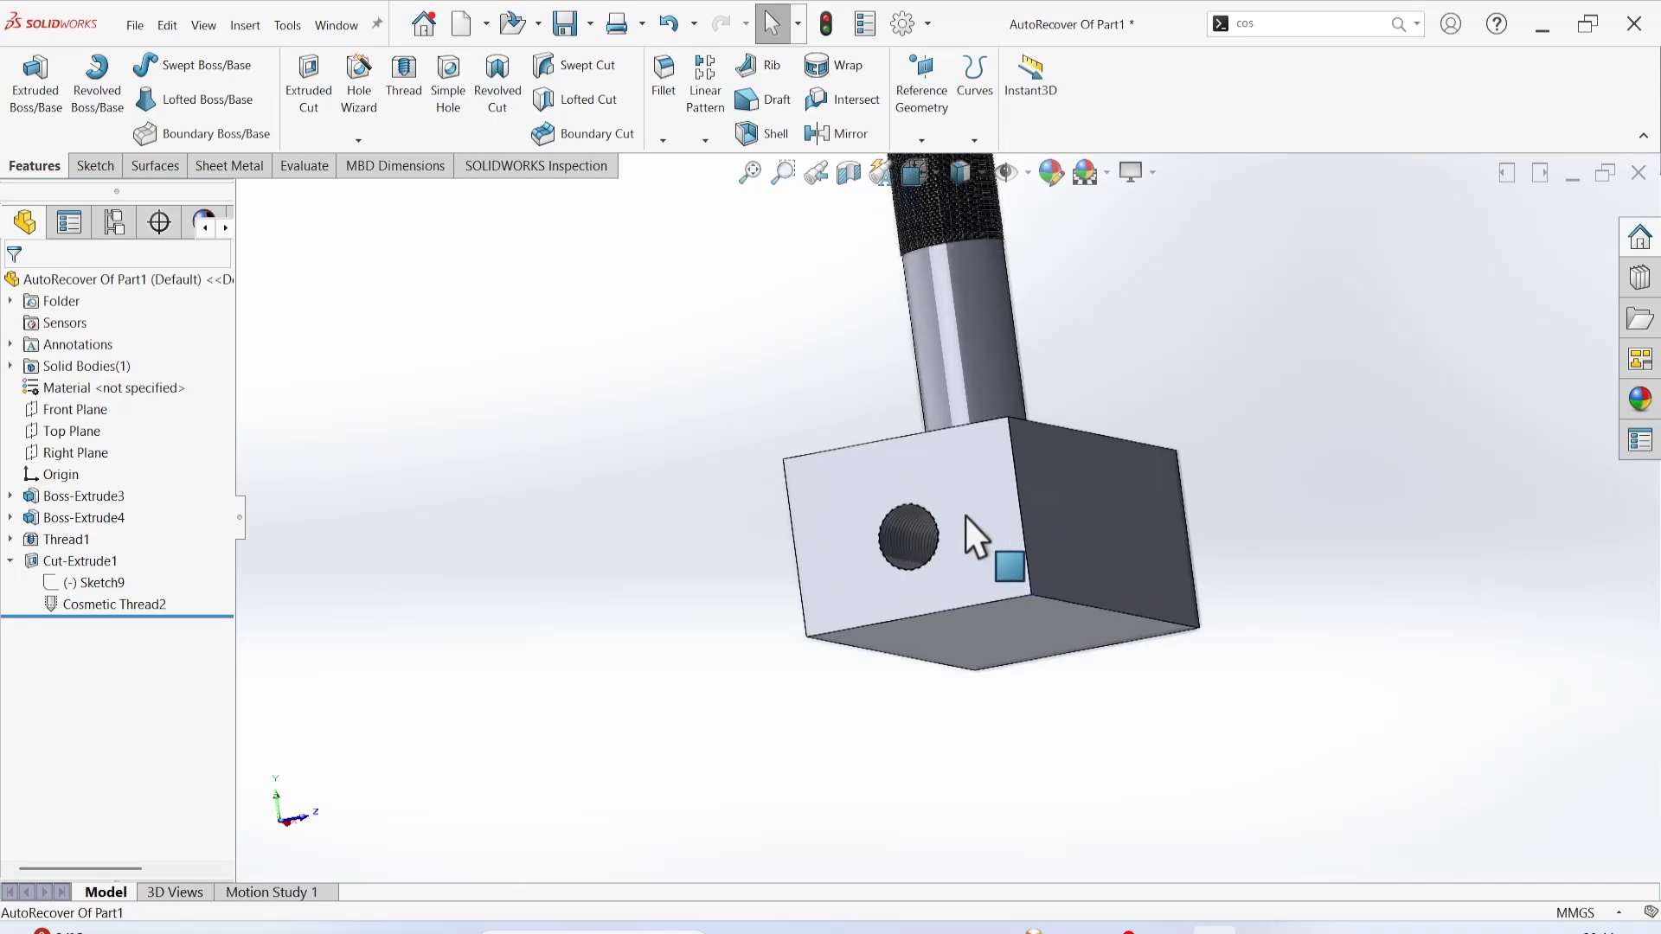
middle_click_drag(983, 575, 1055, 576)
Change the side hole's cosmetic thread standard to ANSI Metric and accept Machine Threads of size M33x2.0.
right_click(126, 611)
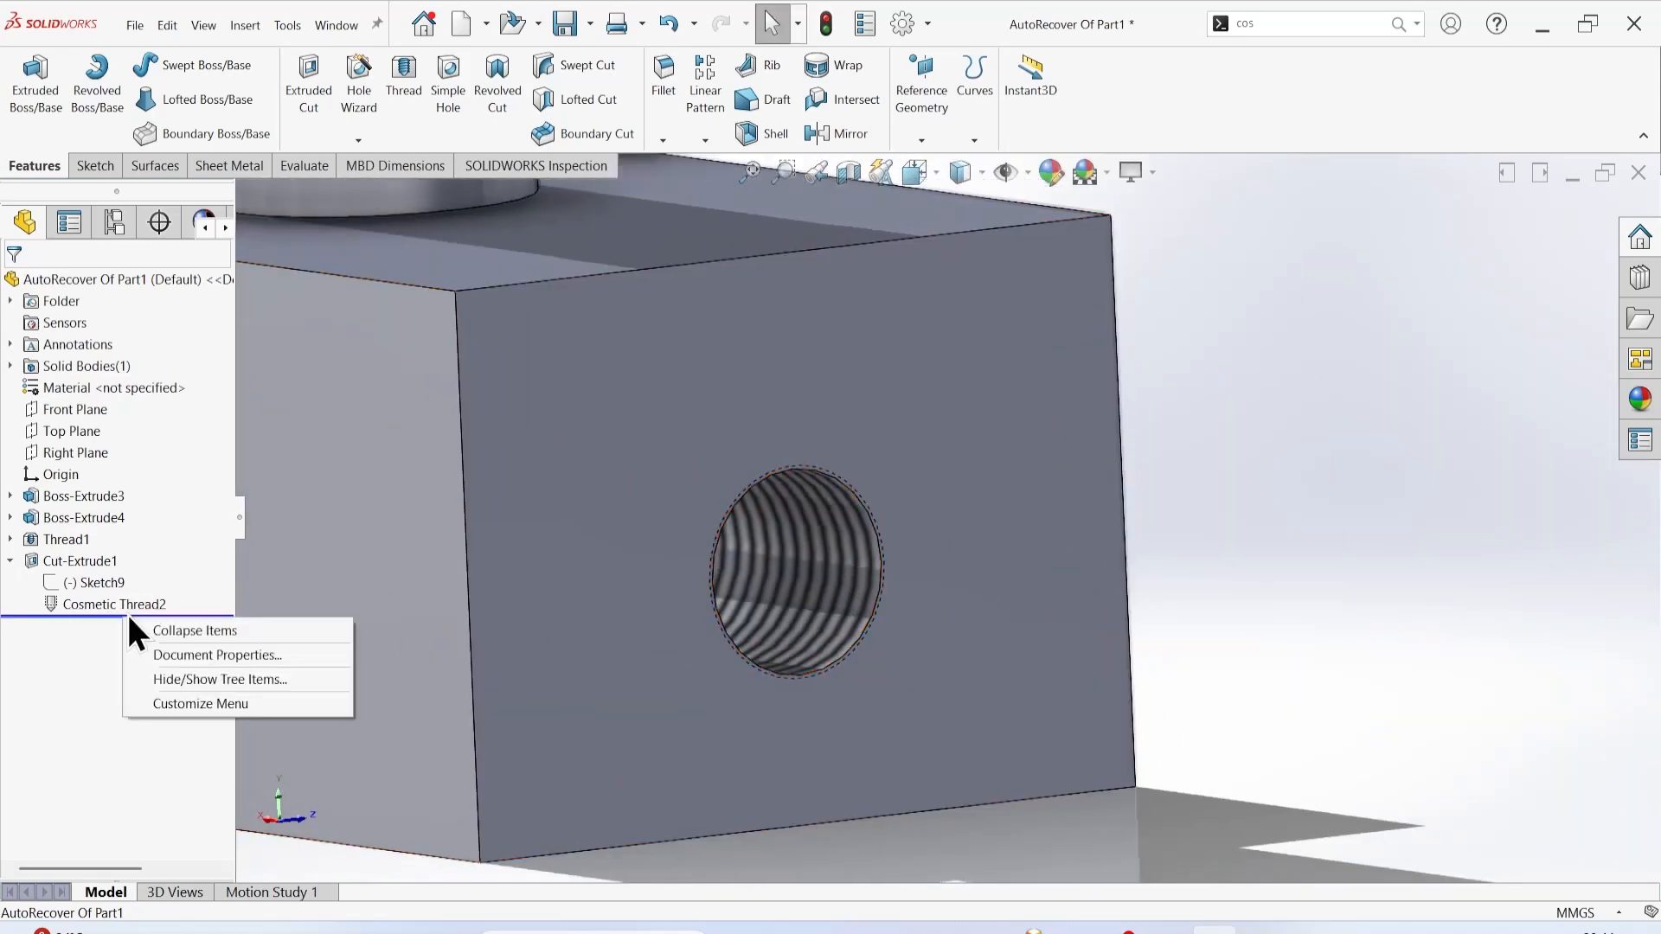
right_click(127, 608)
left_click(142, 552)
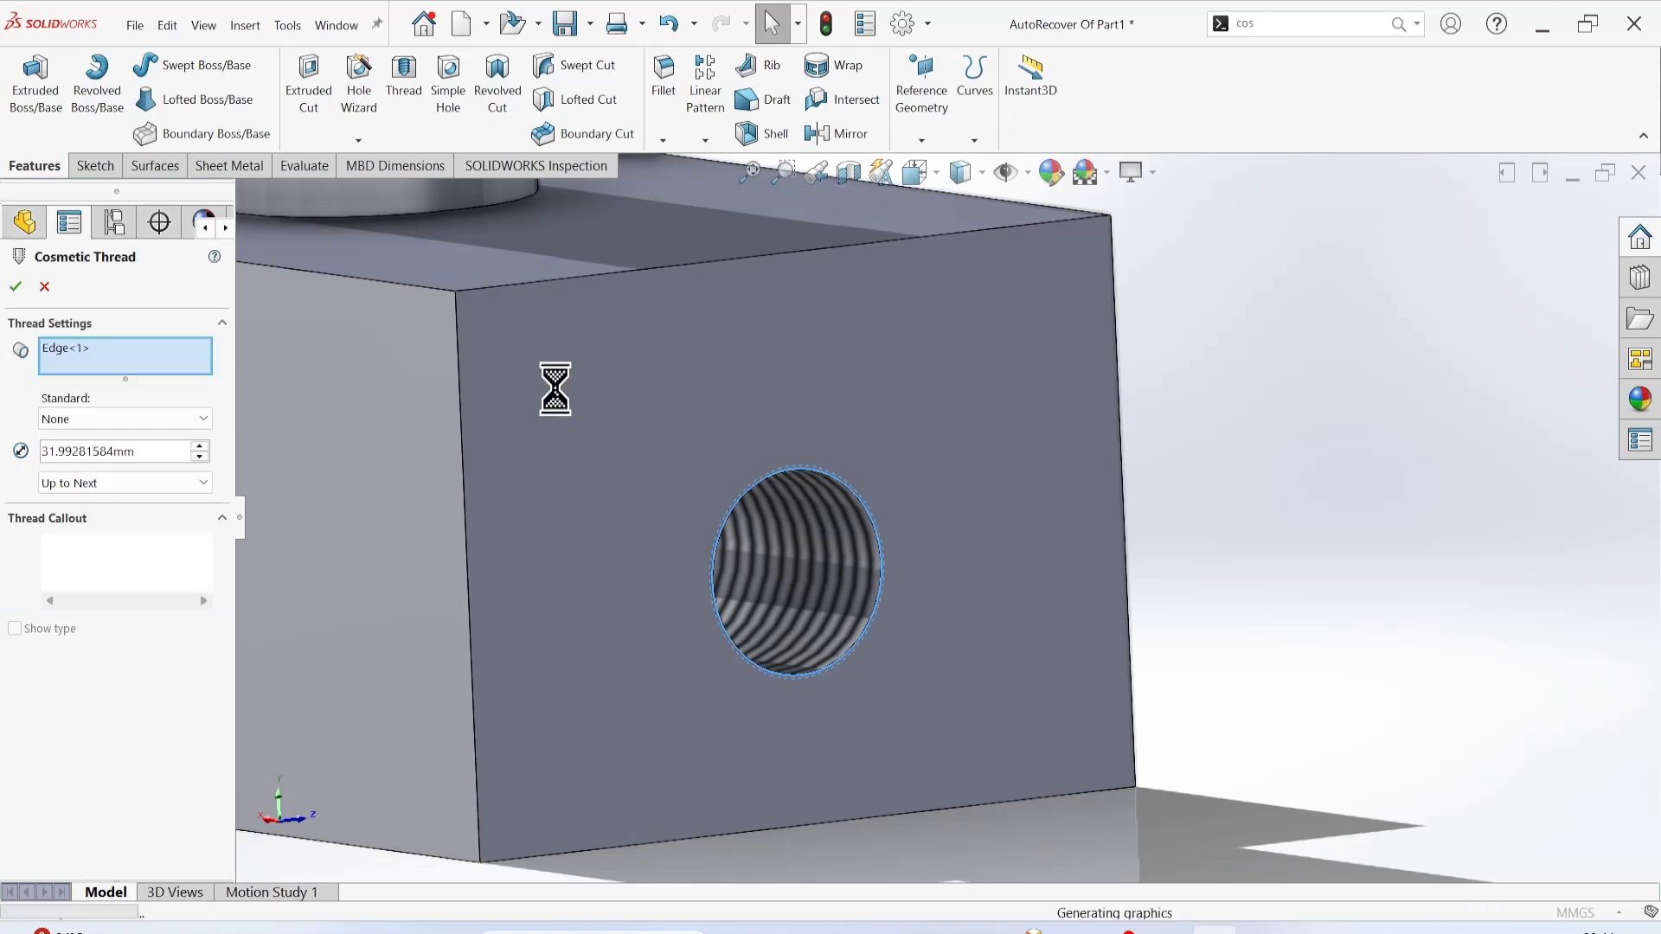
left_click(116, 420)
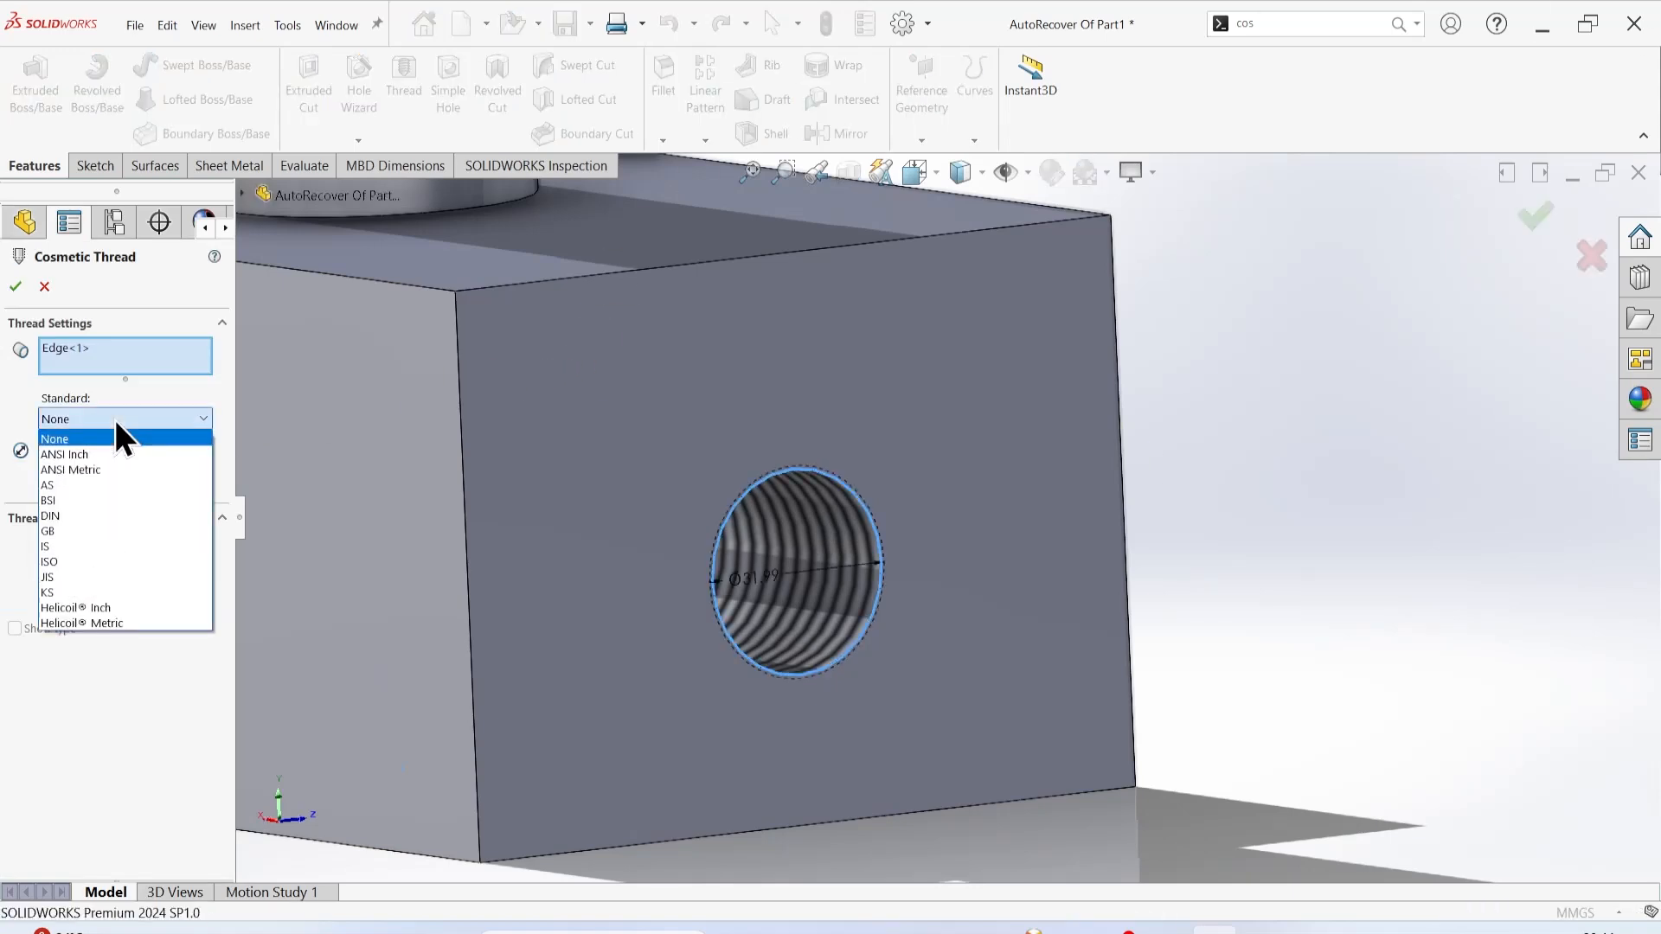
left_click(126, 470)
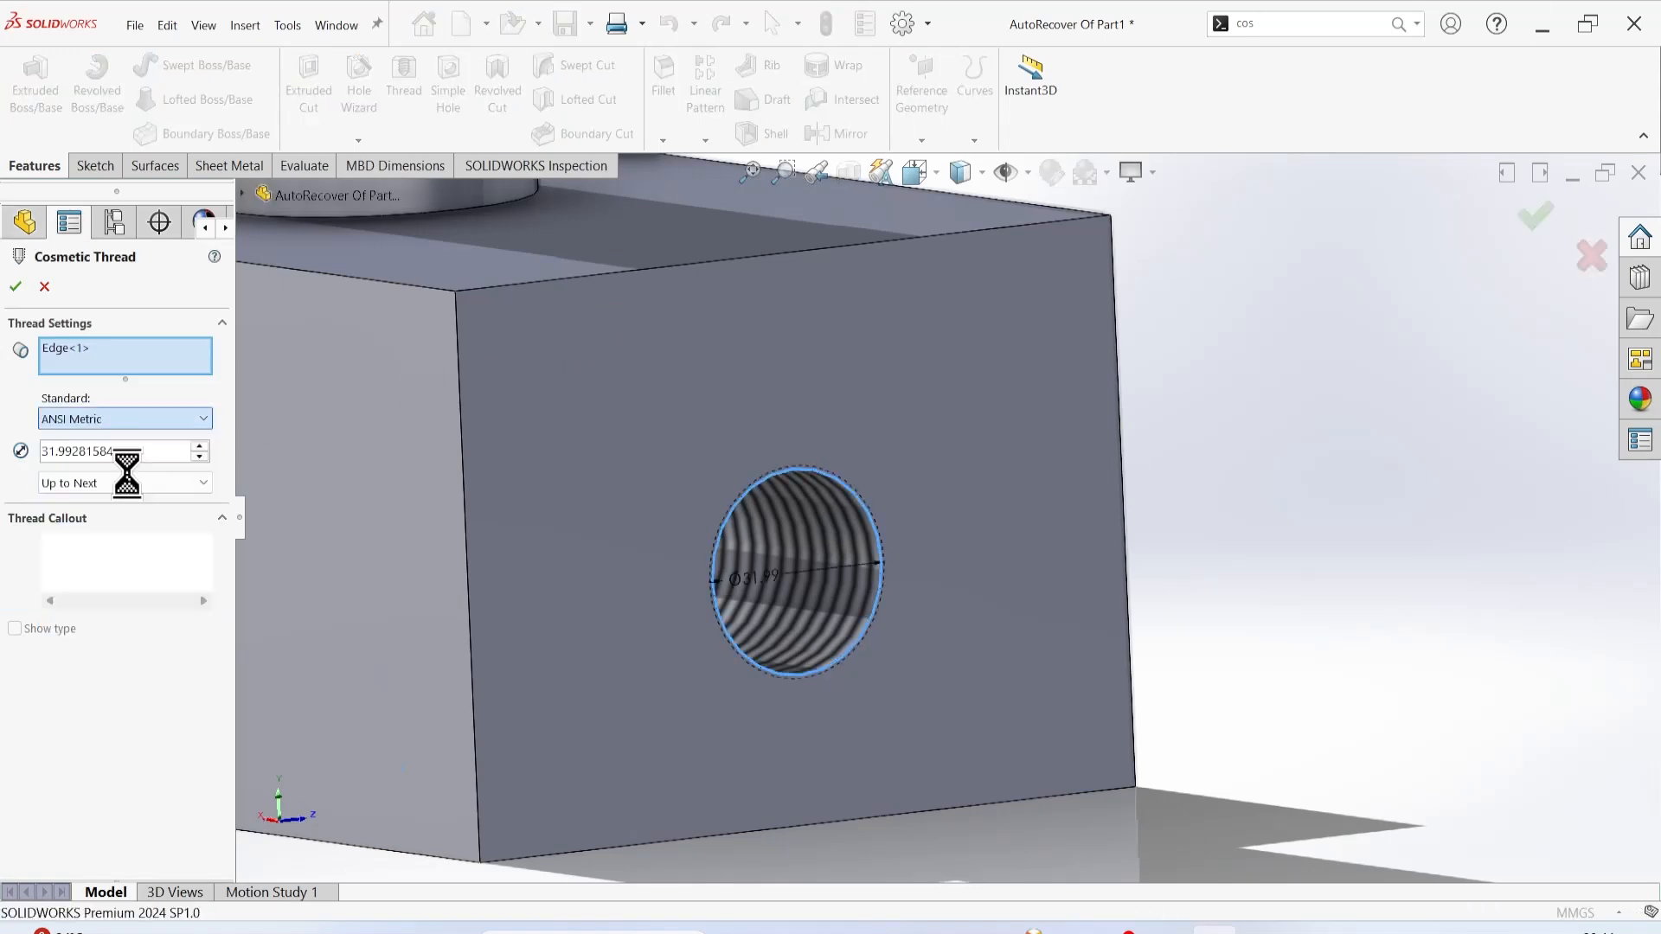
left_click(880, 474)
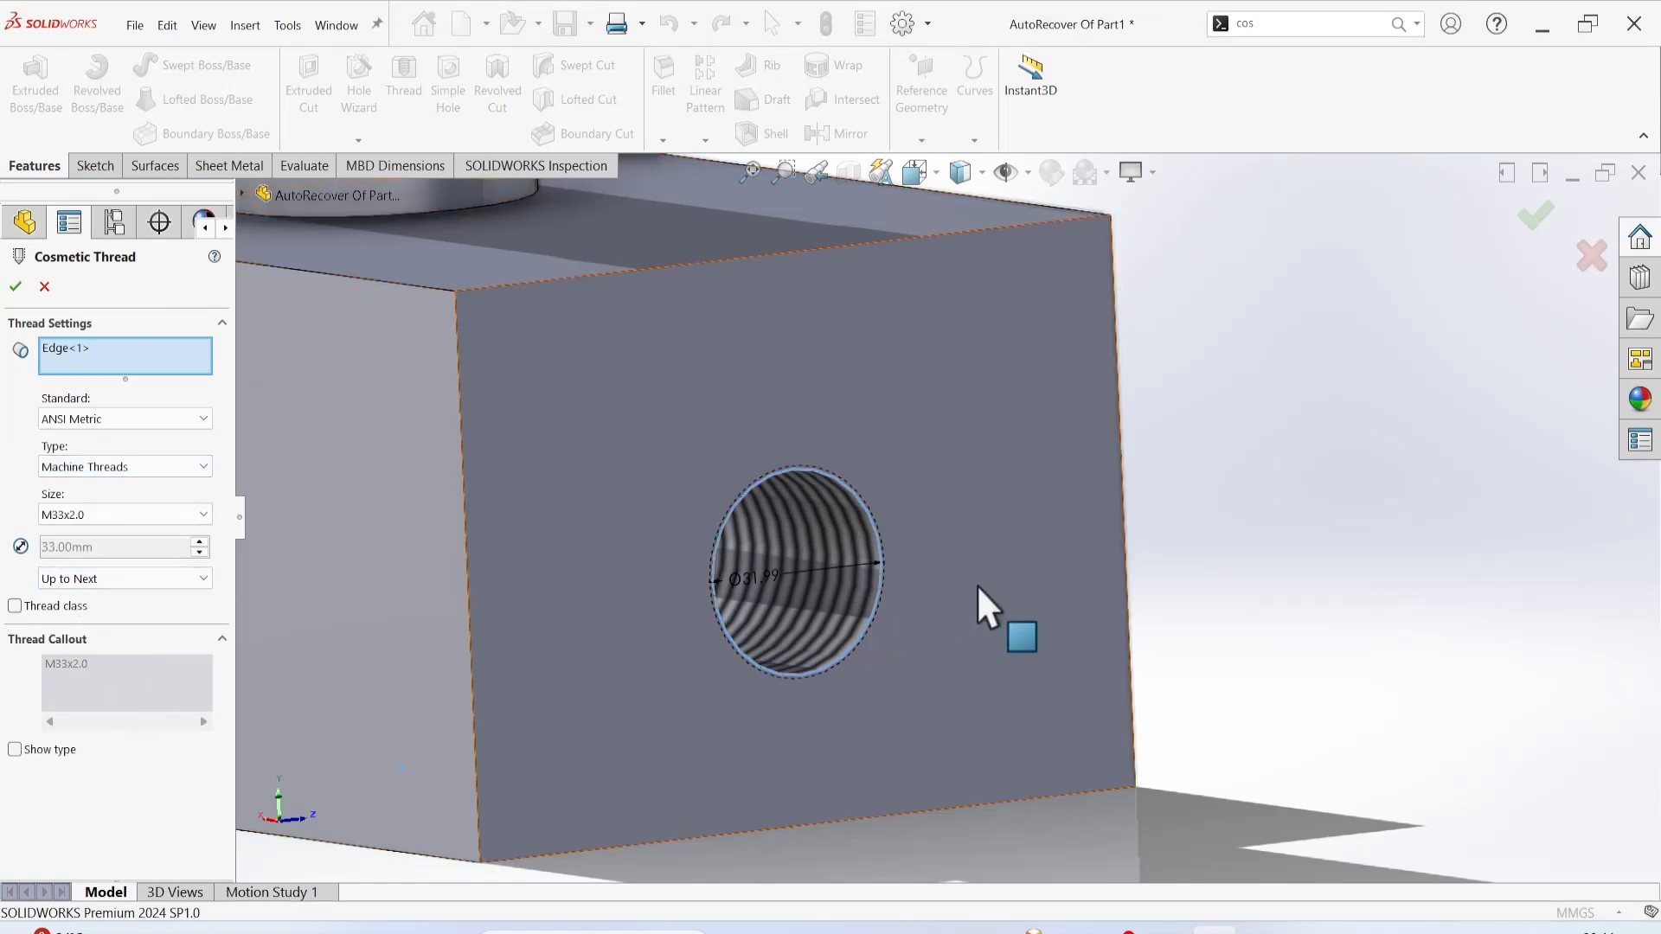
left_click(23, 291)
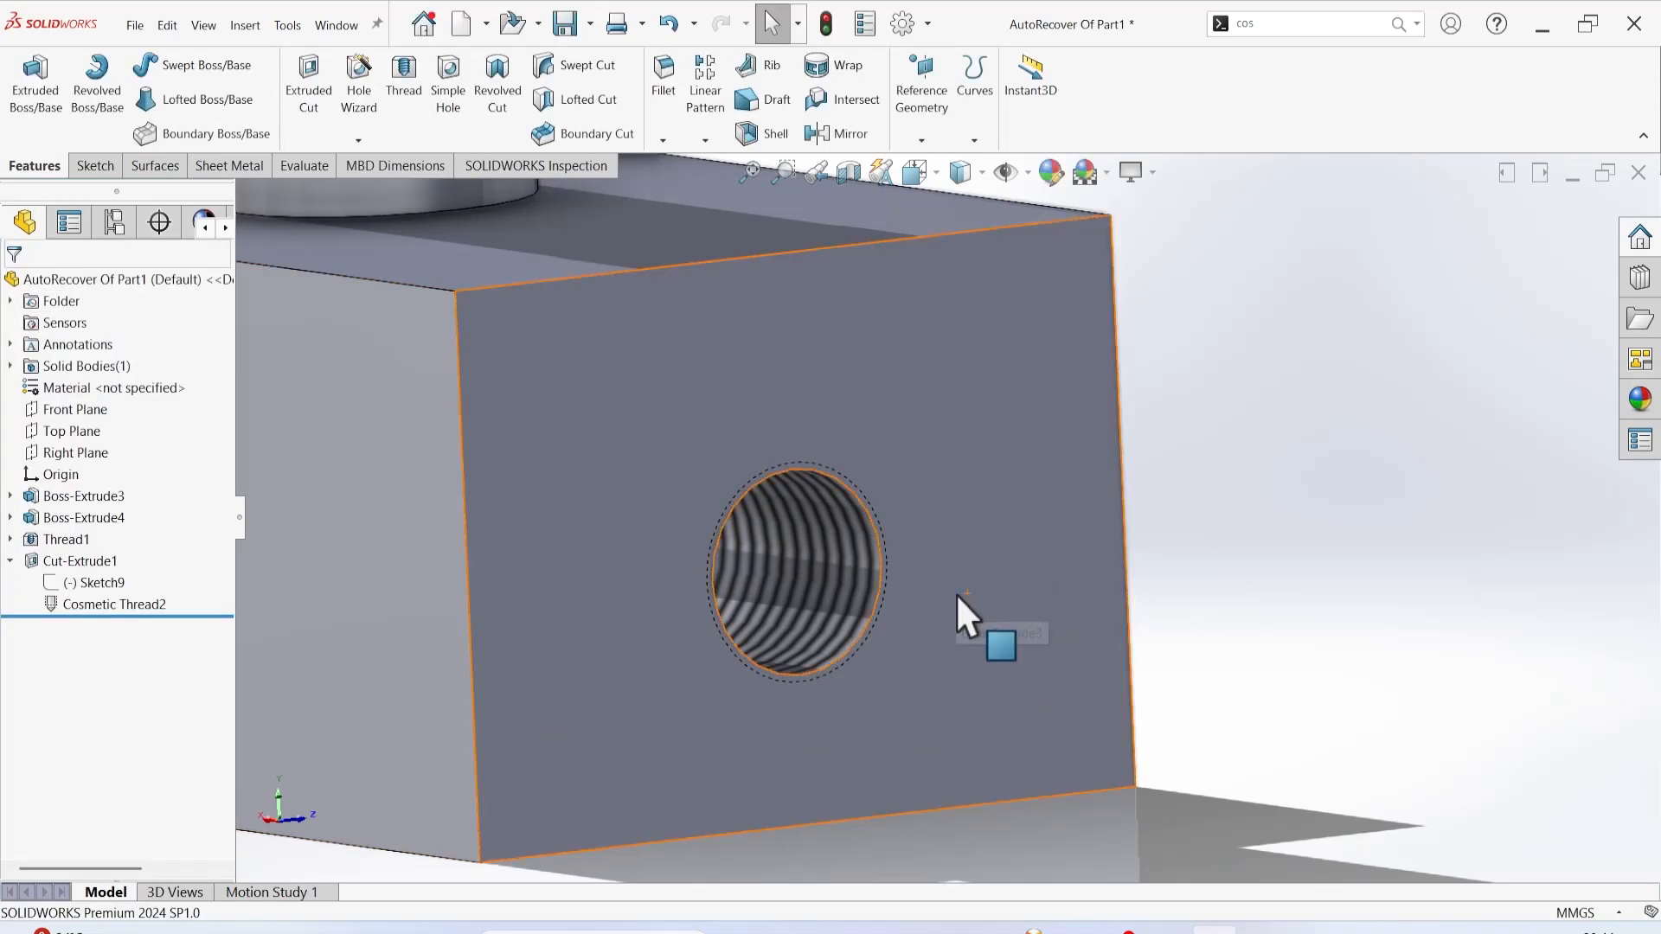
scroll(898, 560, "up", 3)
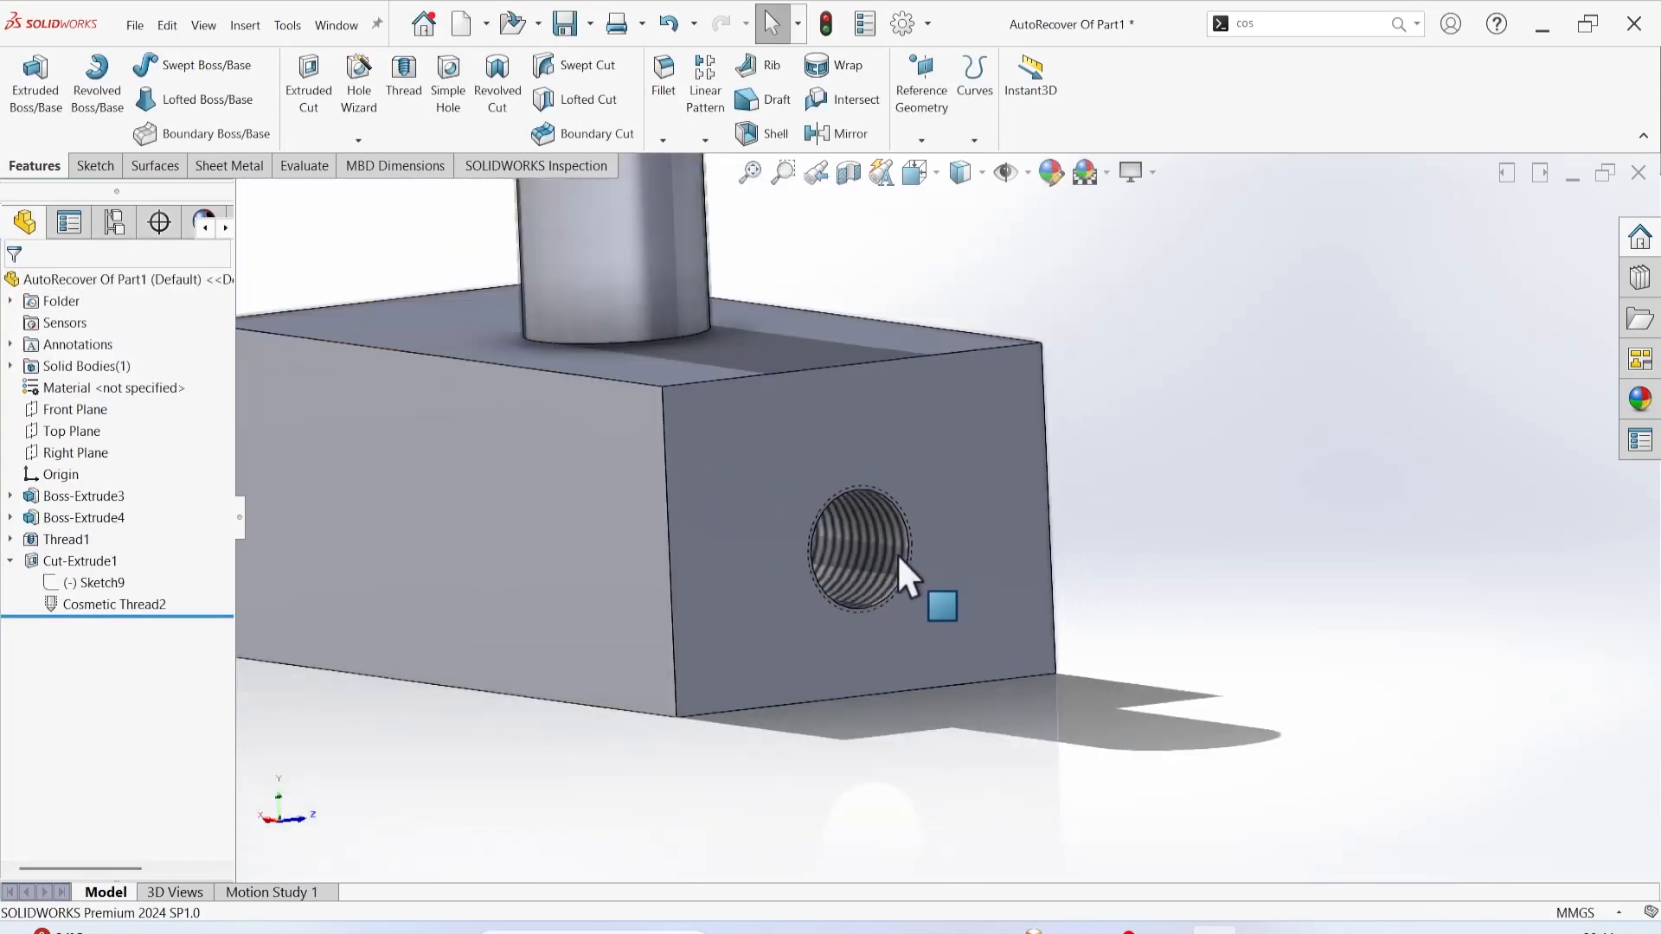
scroll(896, 553, "up", 4)
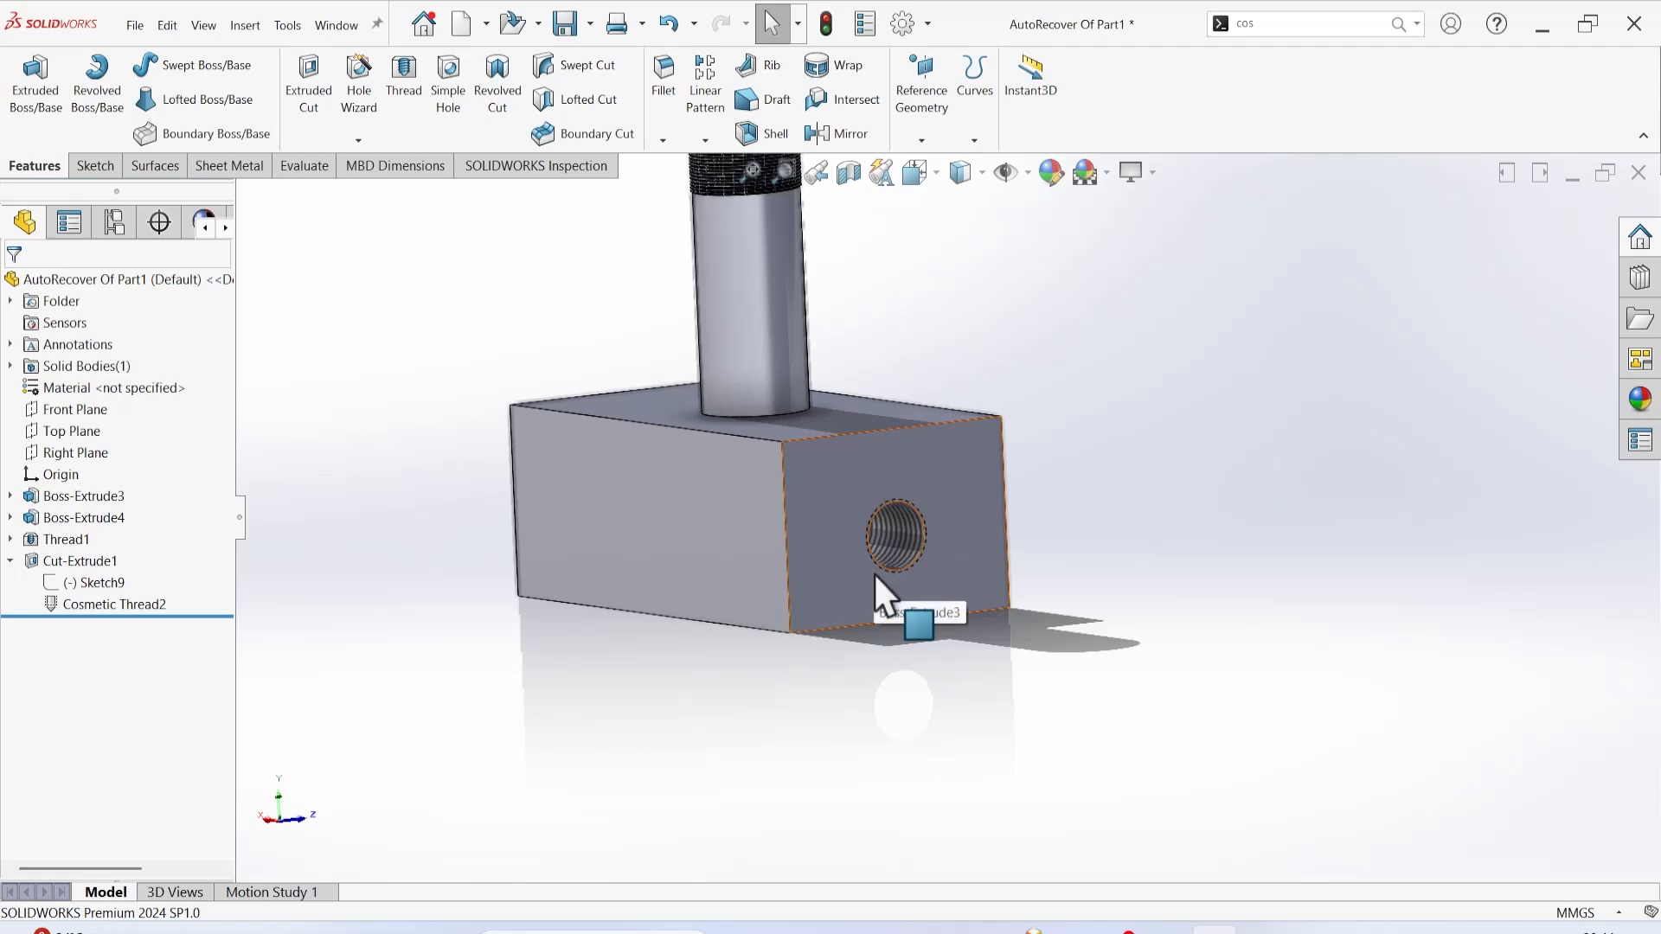